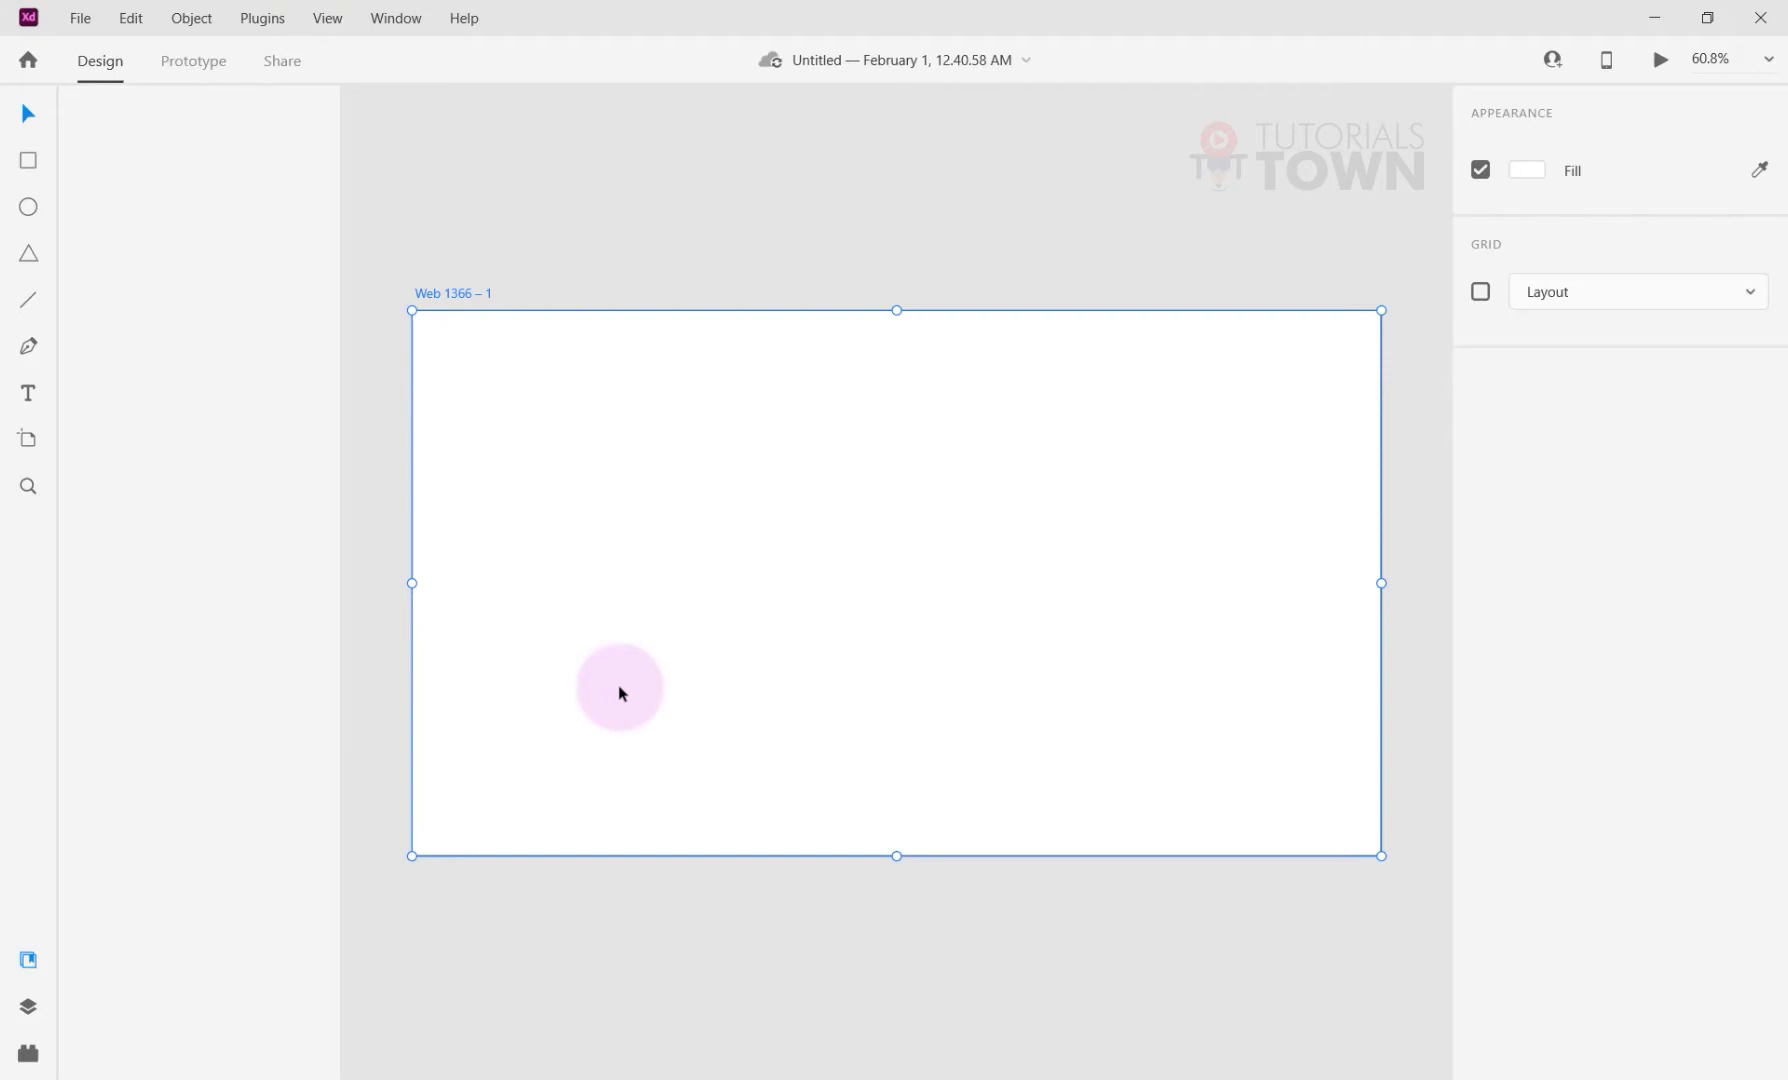
Rename the Web 1366 artboard as Home.
click(433, 318)
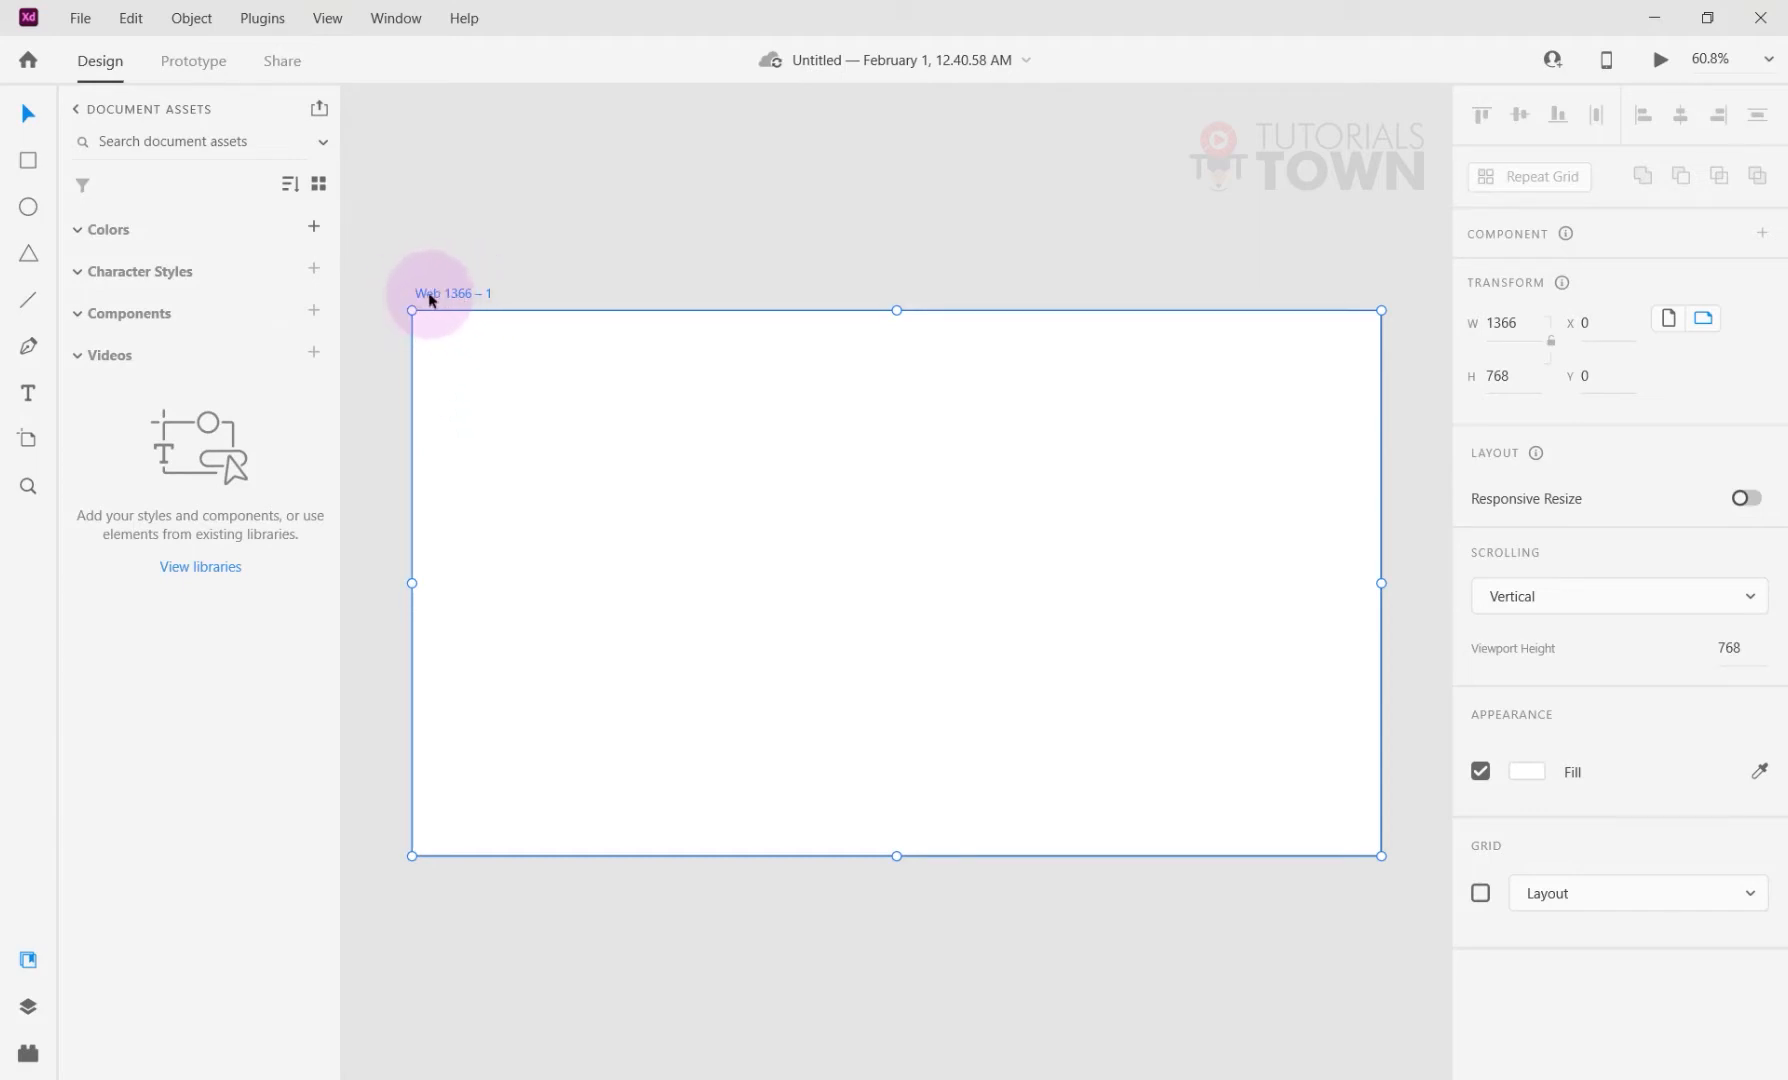
double_click(457, 293)
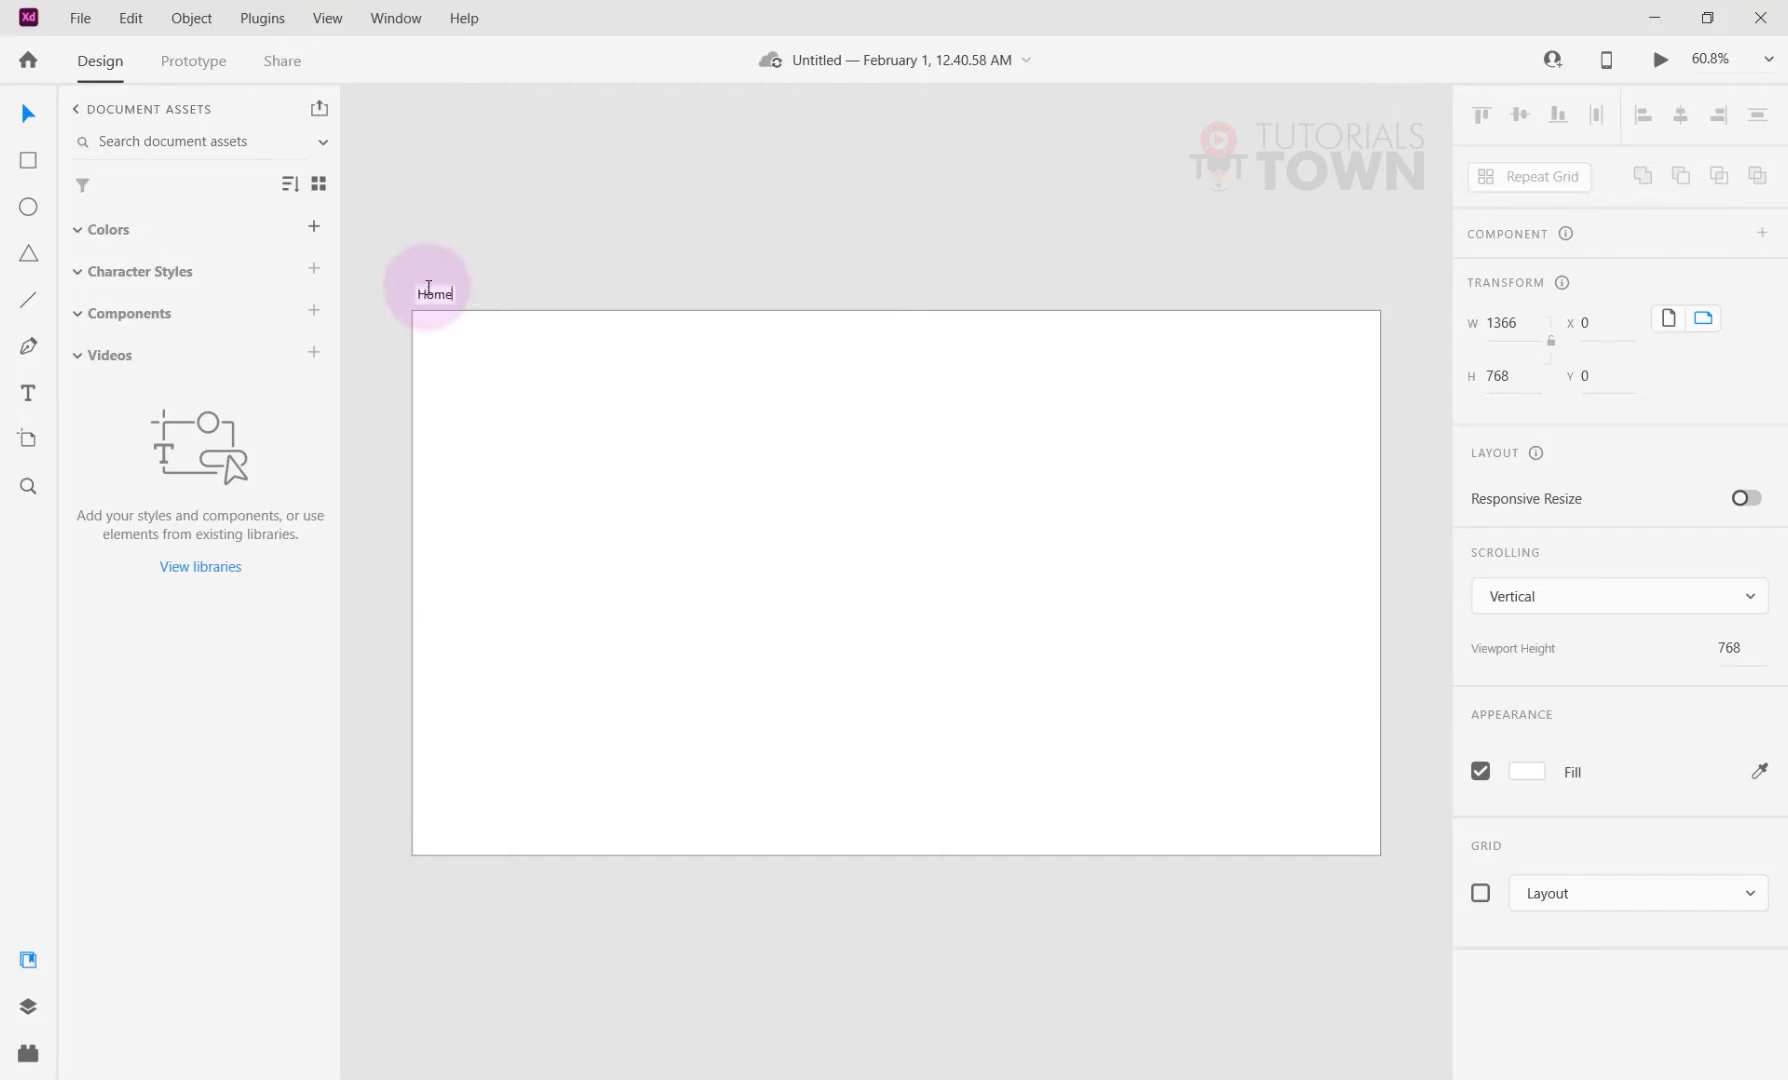
key(Return)
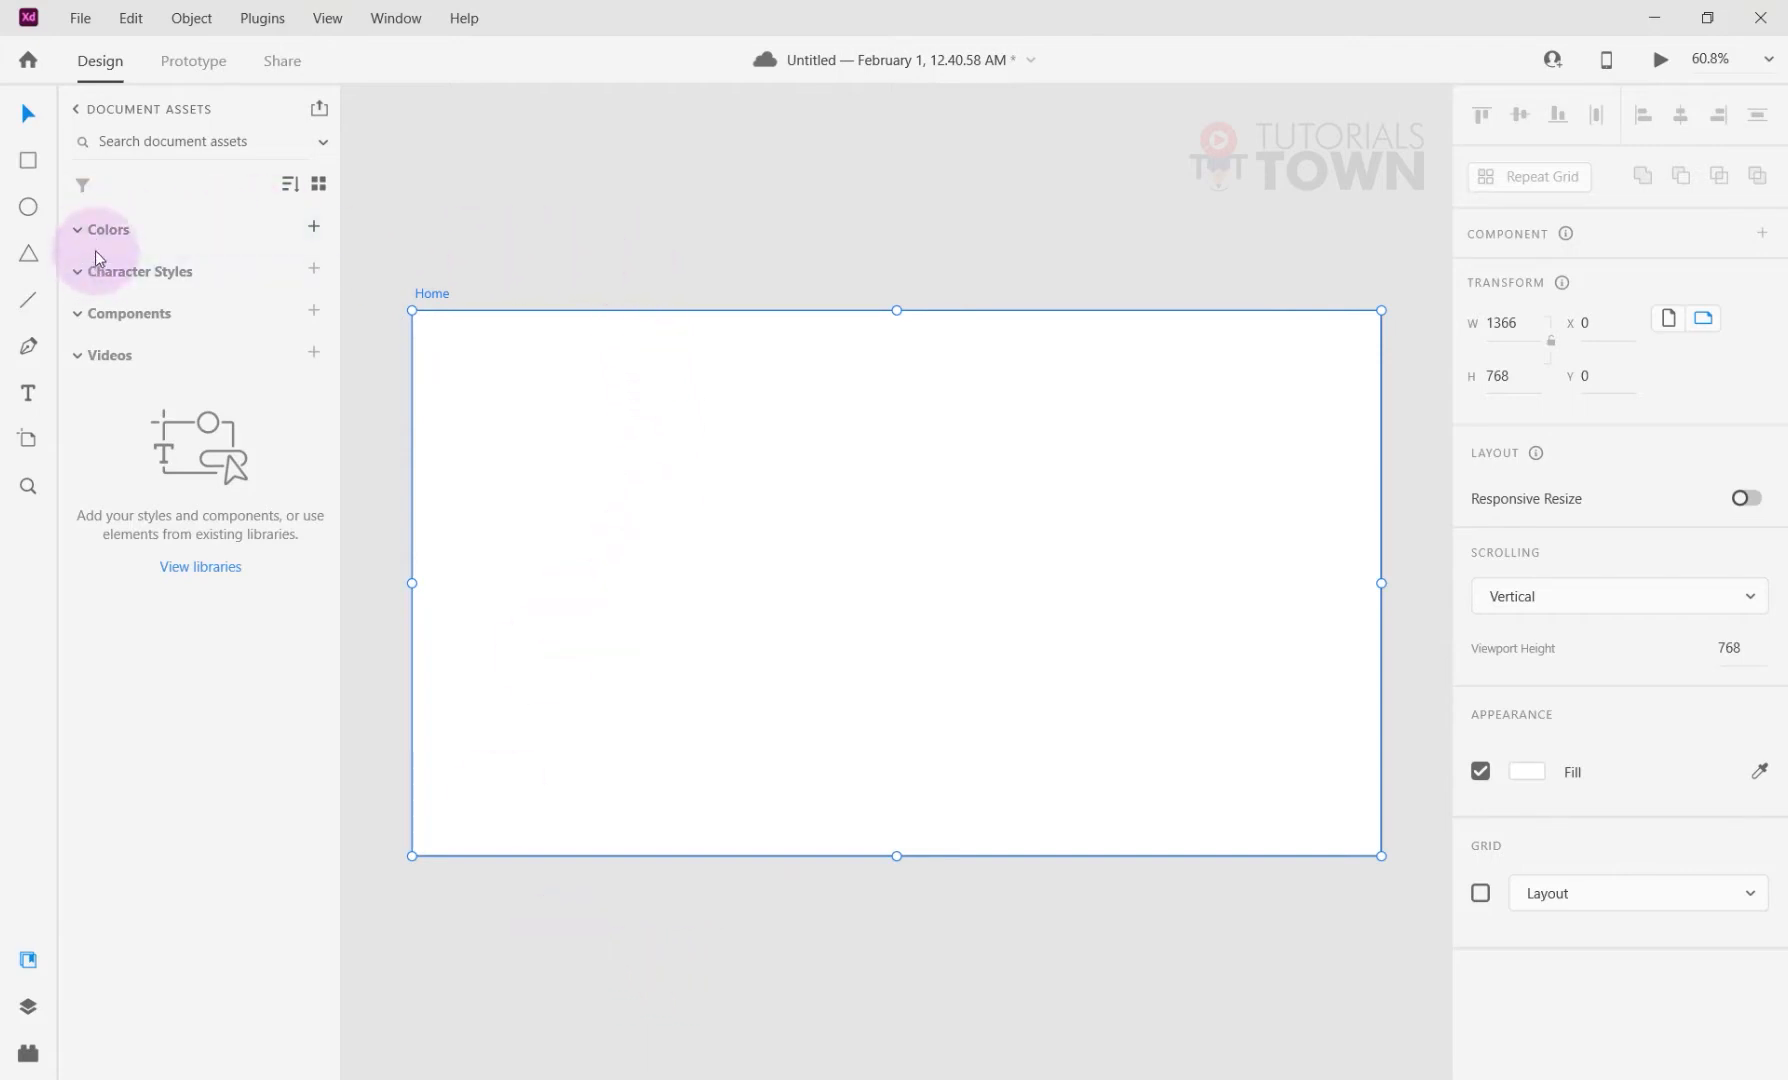
Draw a wide rectangle in the upper-left area of the artboard and an ellipse about 335 by 348 below it.
click(28, 162)
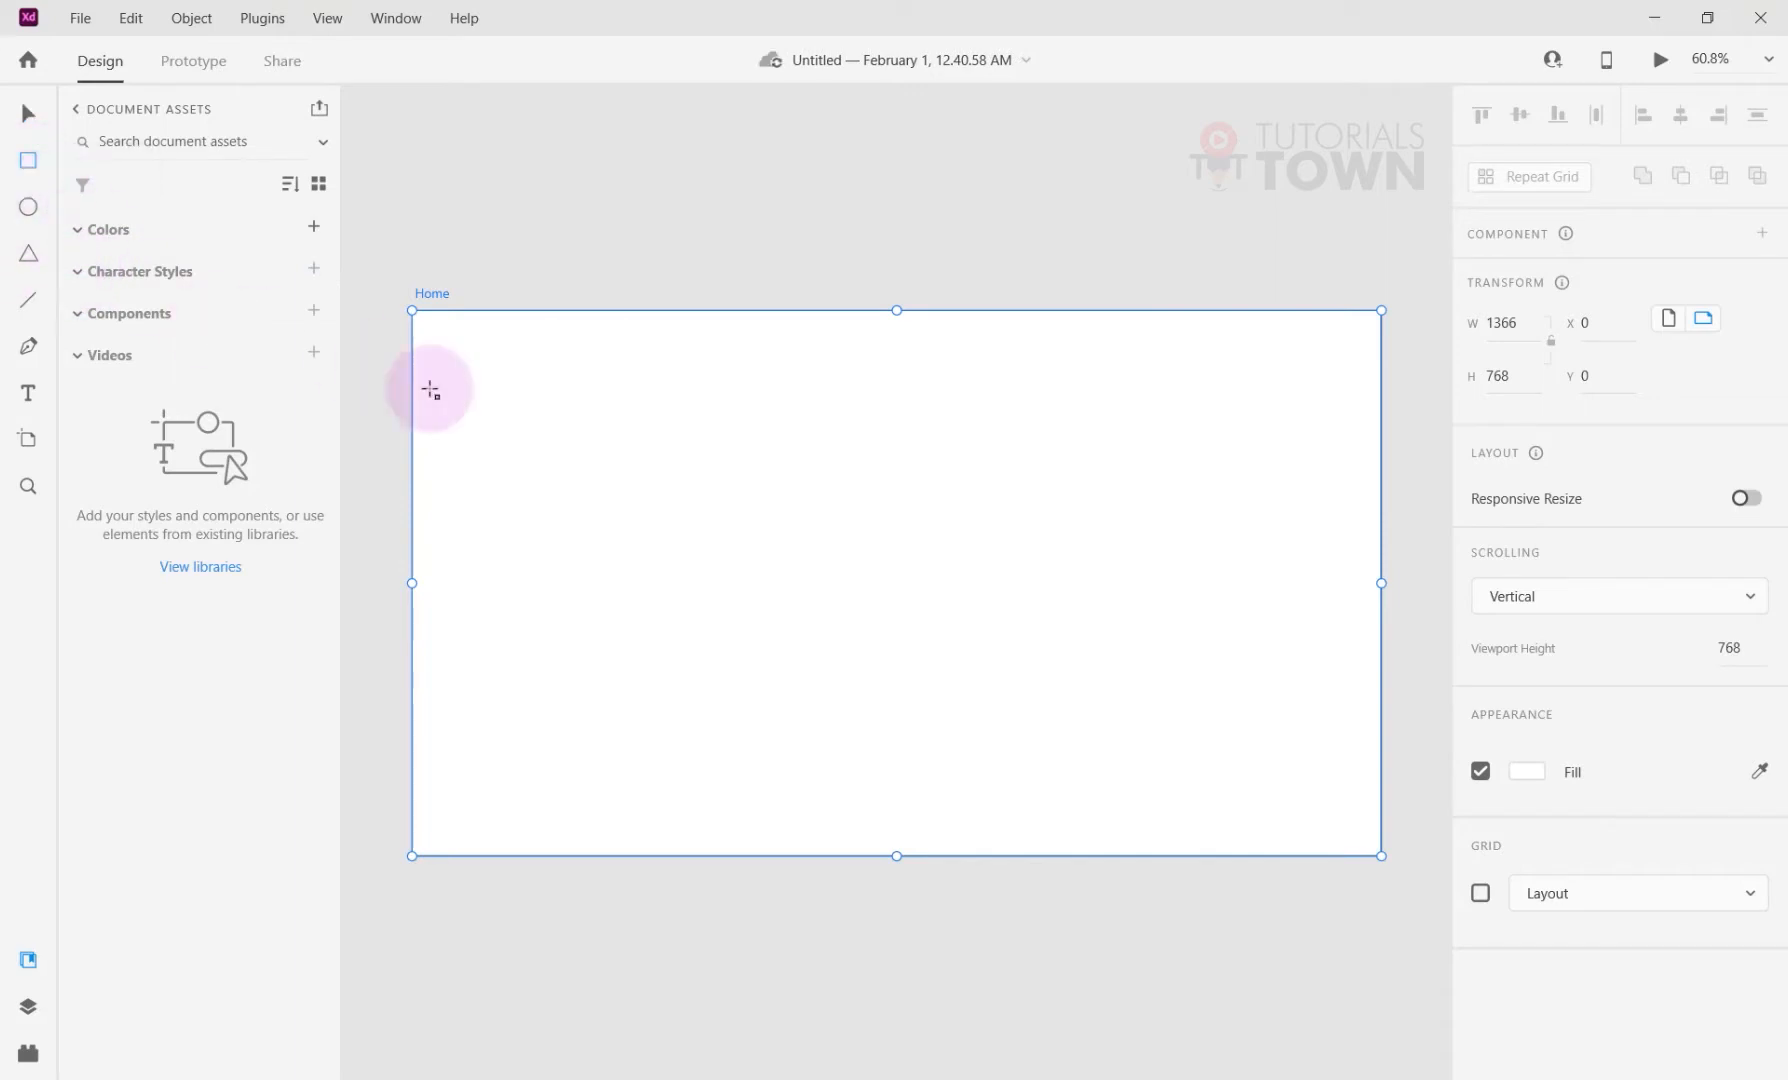
drag(750, 478, 470, 389)
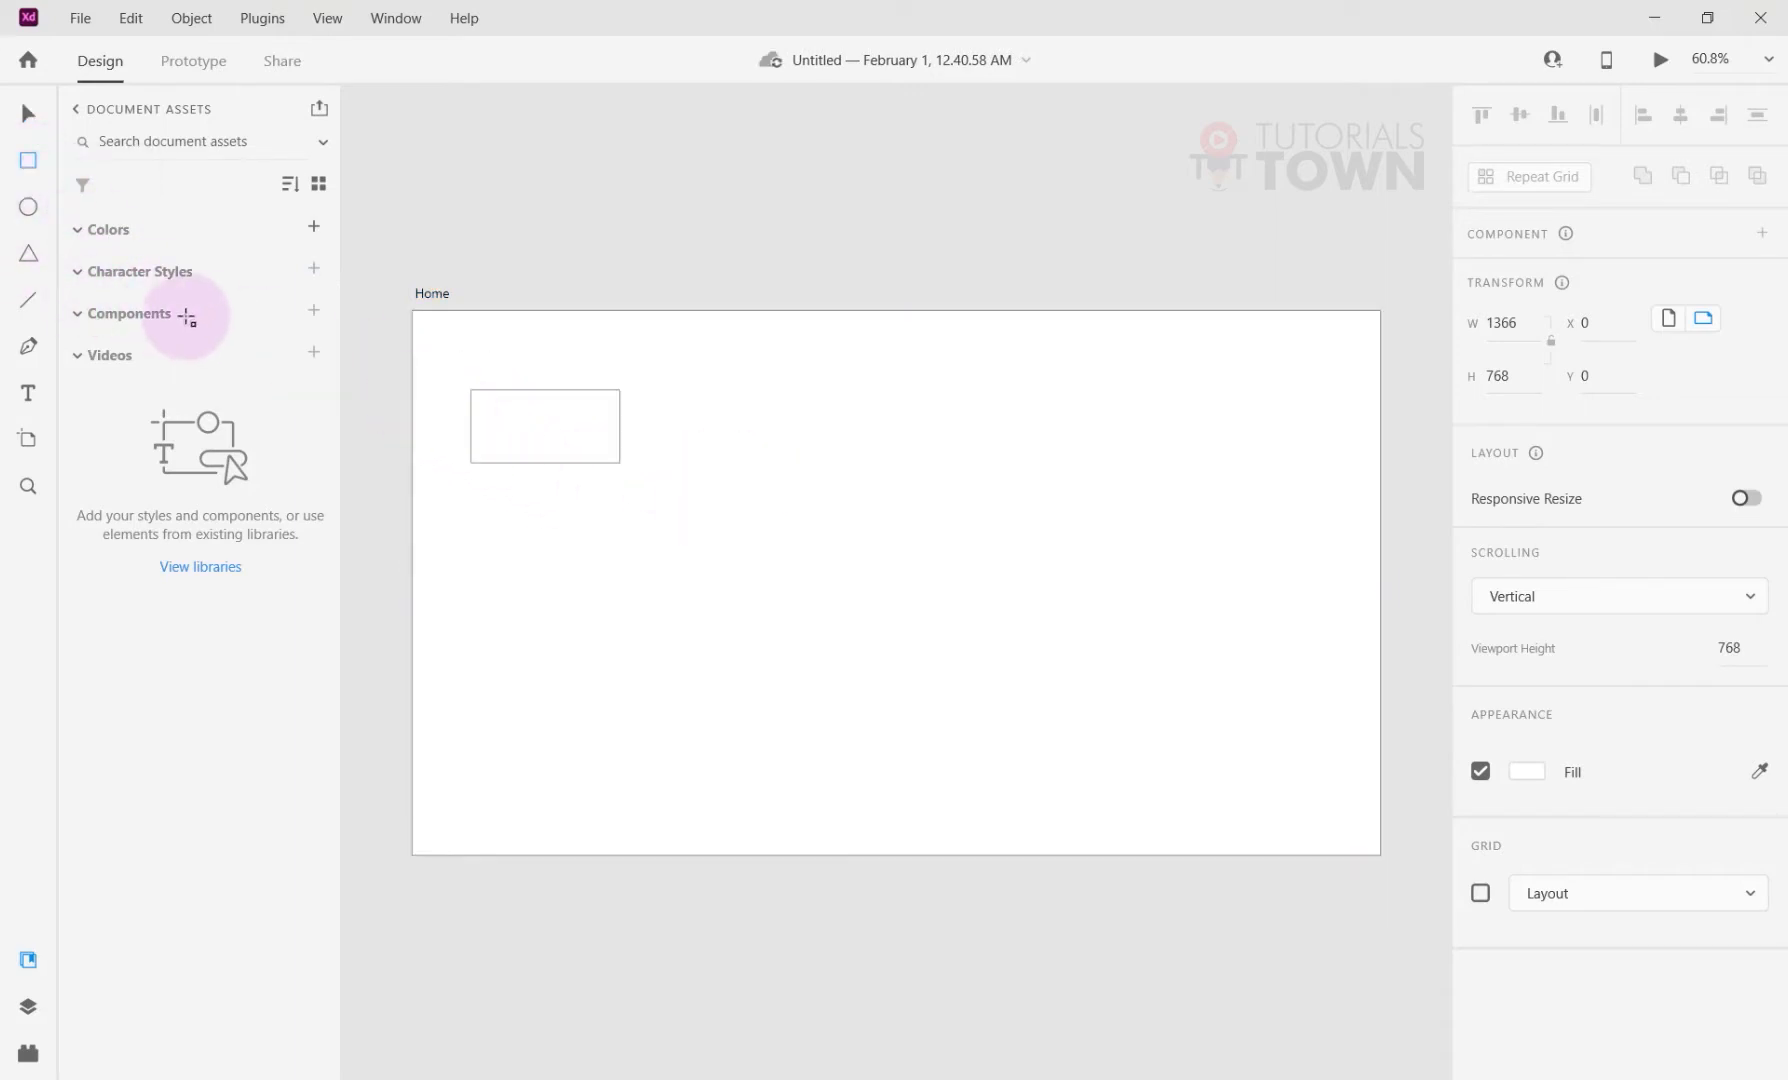
click(30, 207)
drag(477, 539, 714, 786)
Draw a triangle about 292 by 295 mid-artboard and a slanted line spanning about 410 by 82 below it.
click(28, 254)
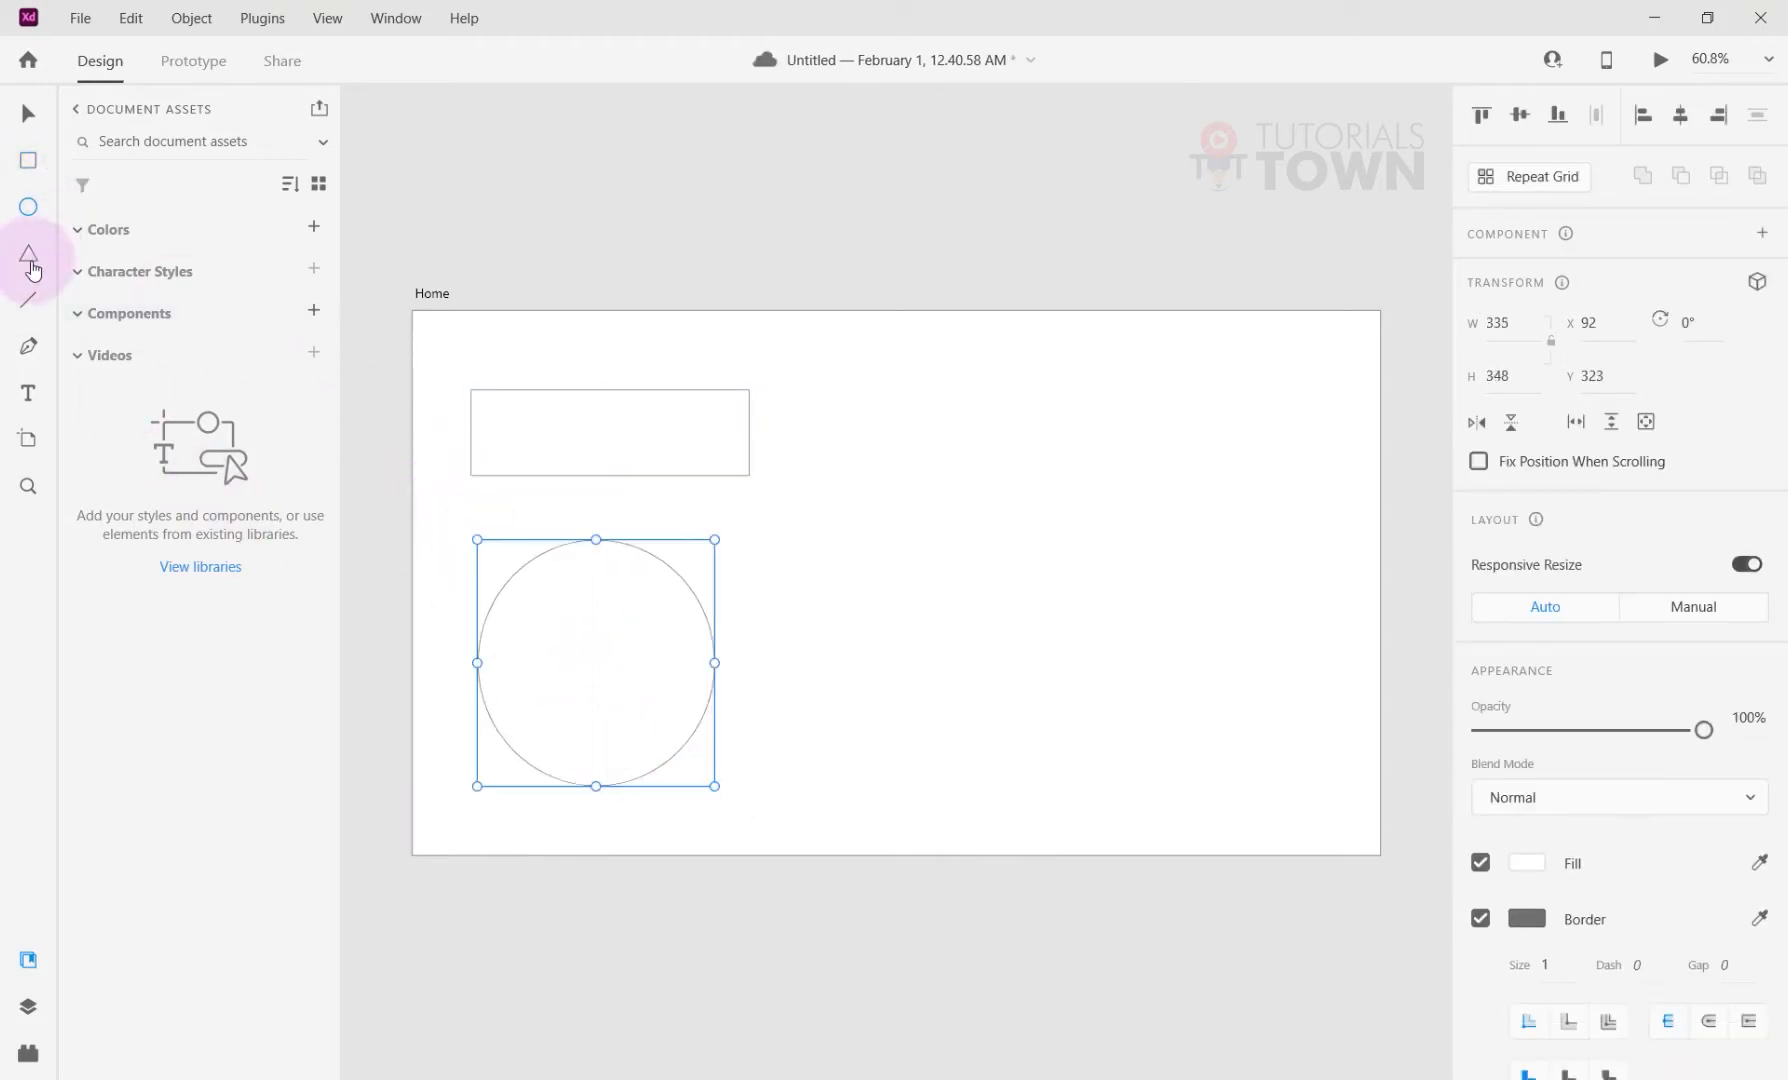
drag(811, 455, 1018, 662)
click(28, 299)
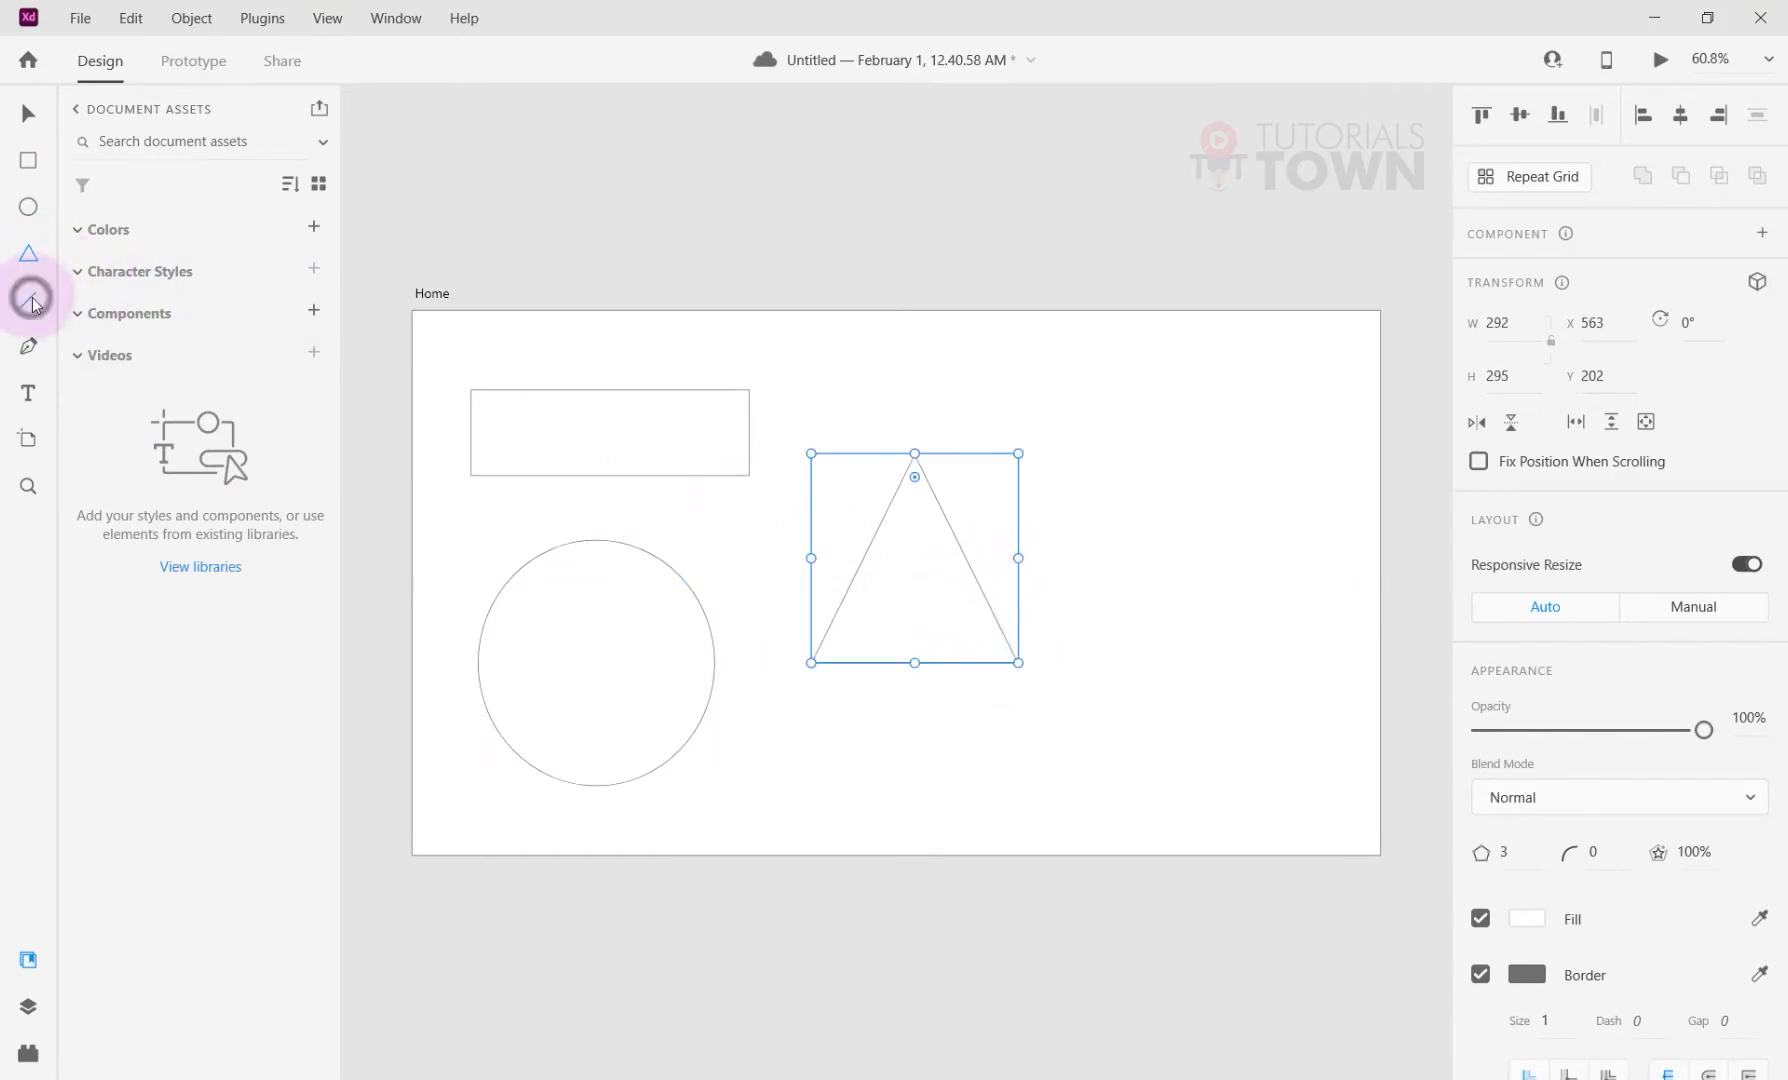
drag(897, 768, 1187, 711)
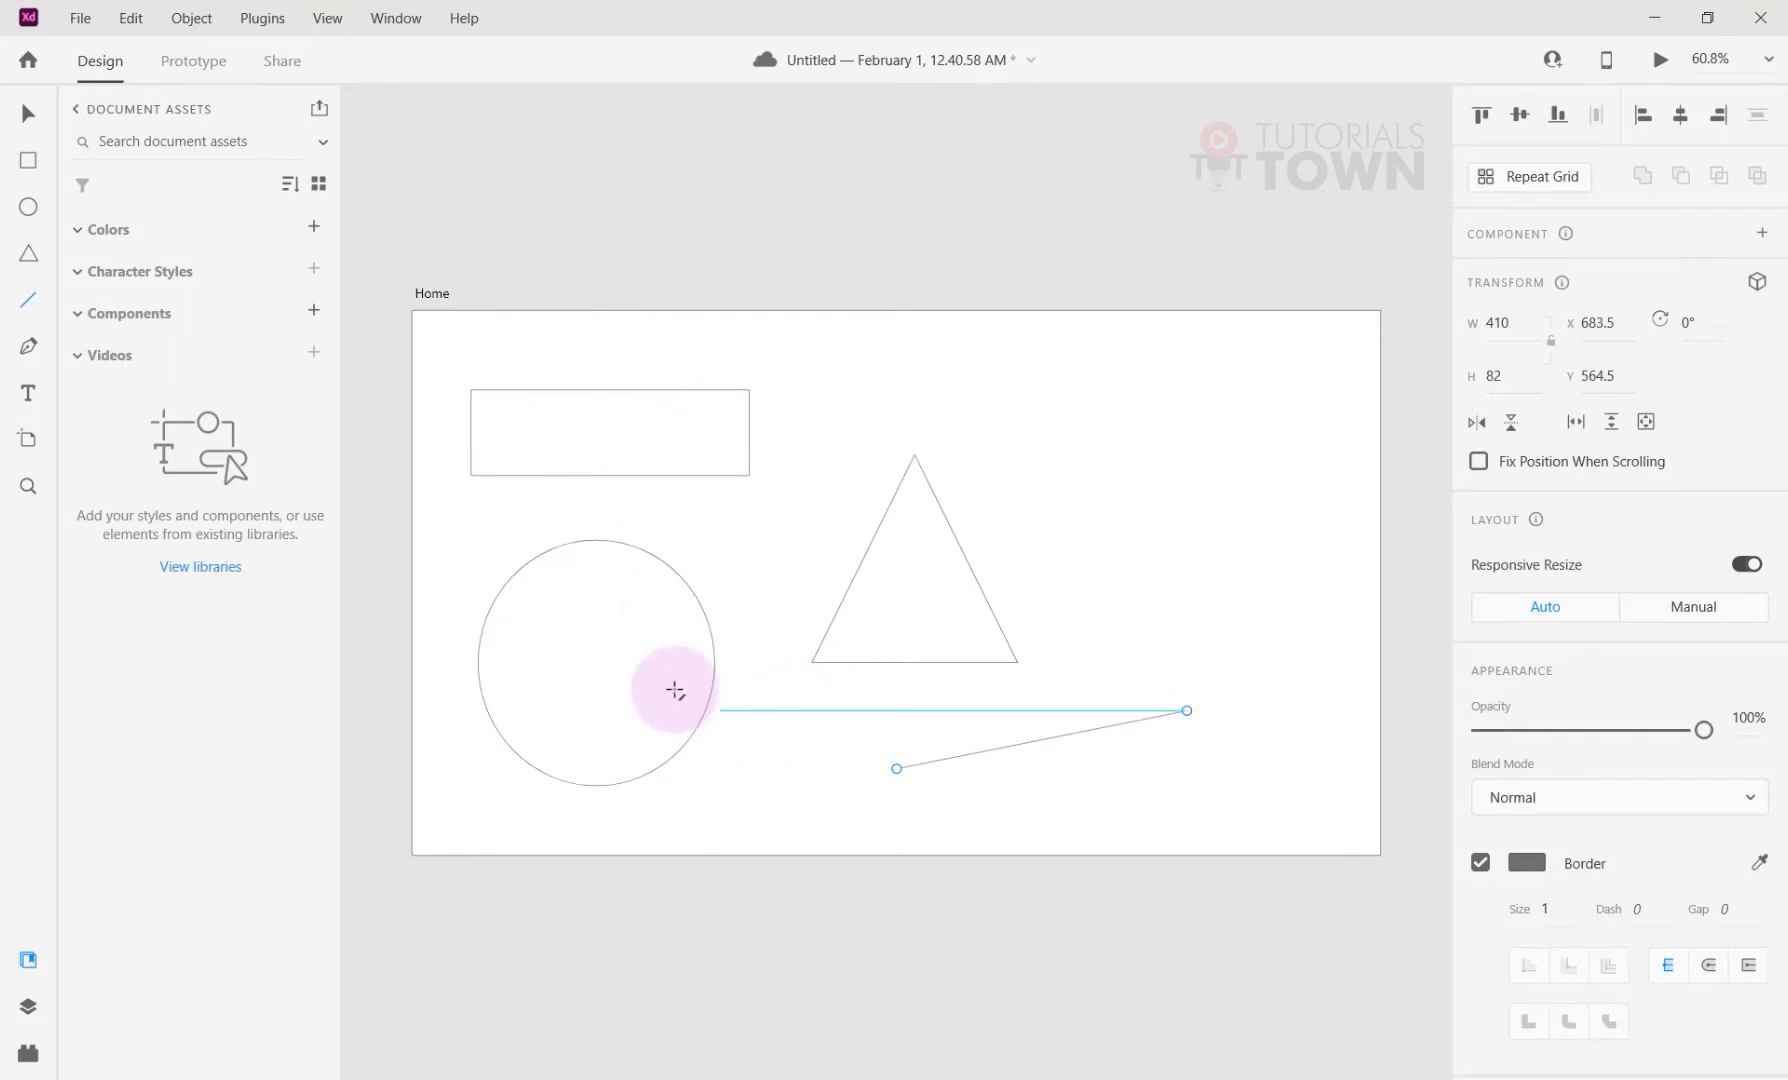
Draw a wavy open path with the Pen tool down the right side of the artboard, past its lower edge.
click(27, 350)
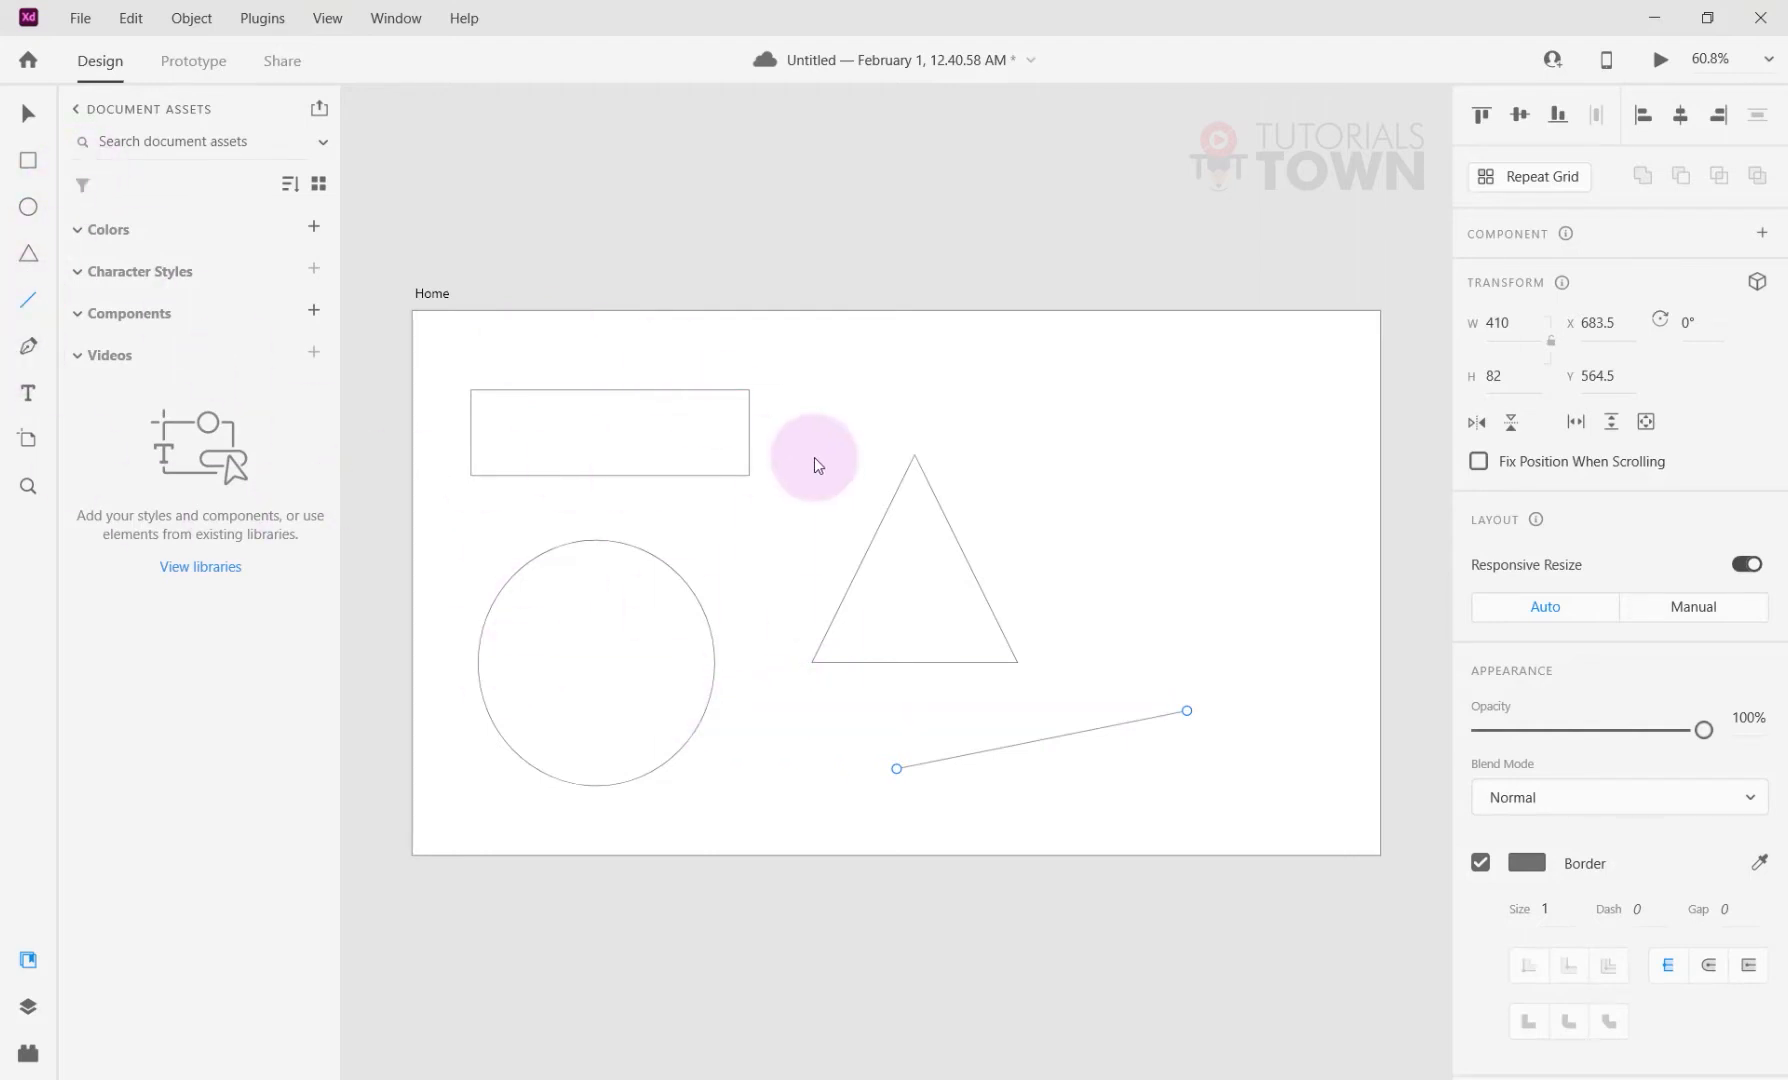
click(1161, 371)
drag(1143, 518, 1261, 726)
drag(1280, 818, 1383, 922)
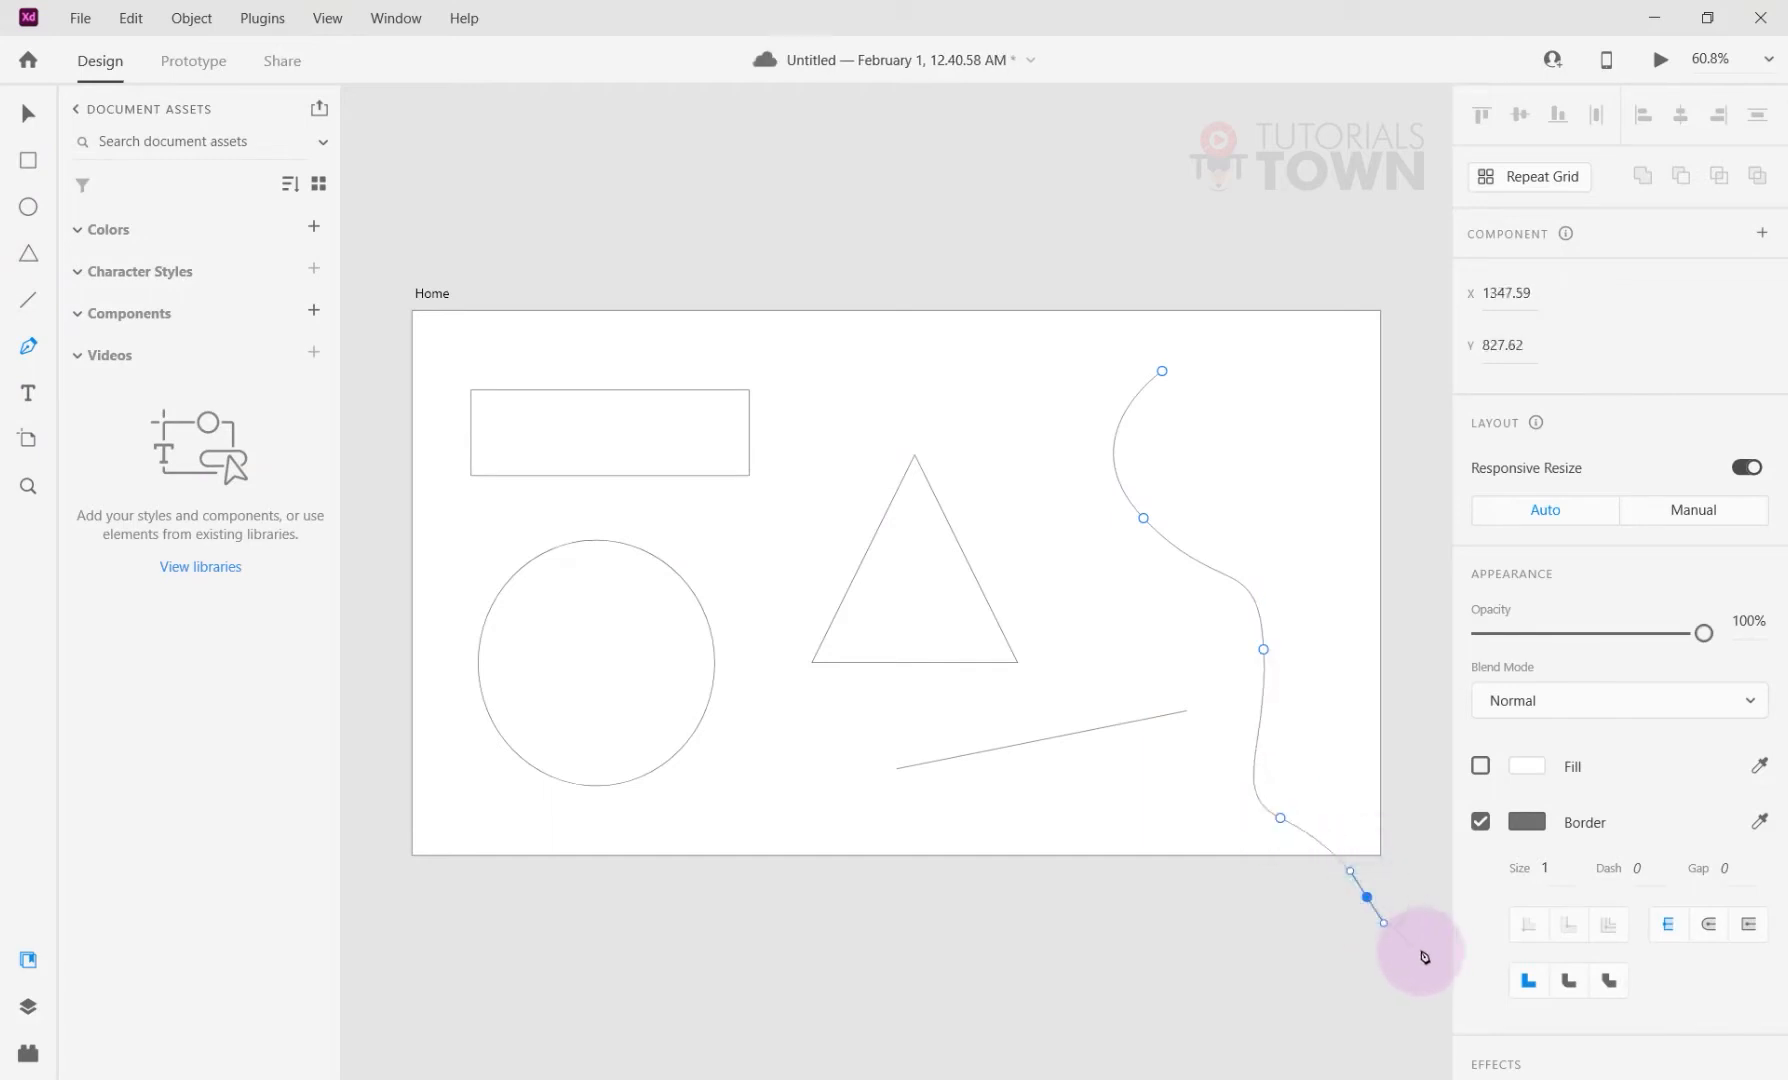
Undo the whole curved pen path.
key(ctrl+z)
key(ctrl+z)
key(ctrl+z)
key(ctrl+z)
key(ctrl+z)
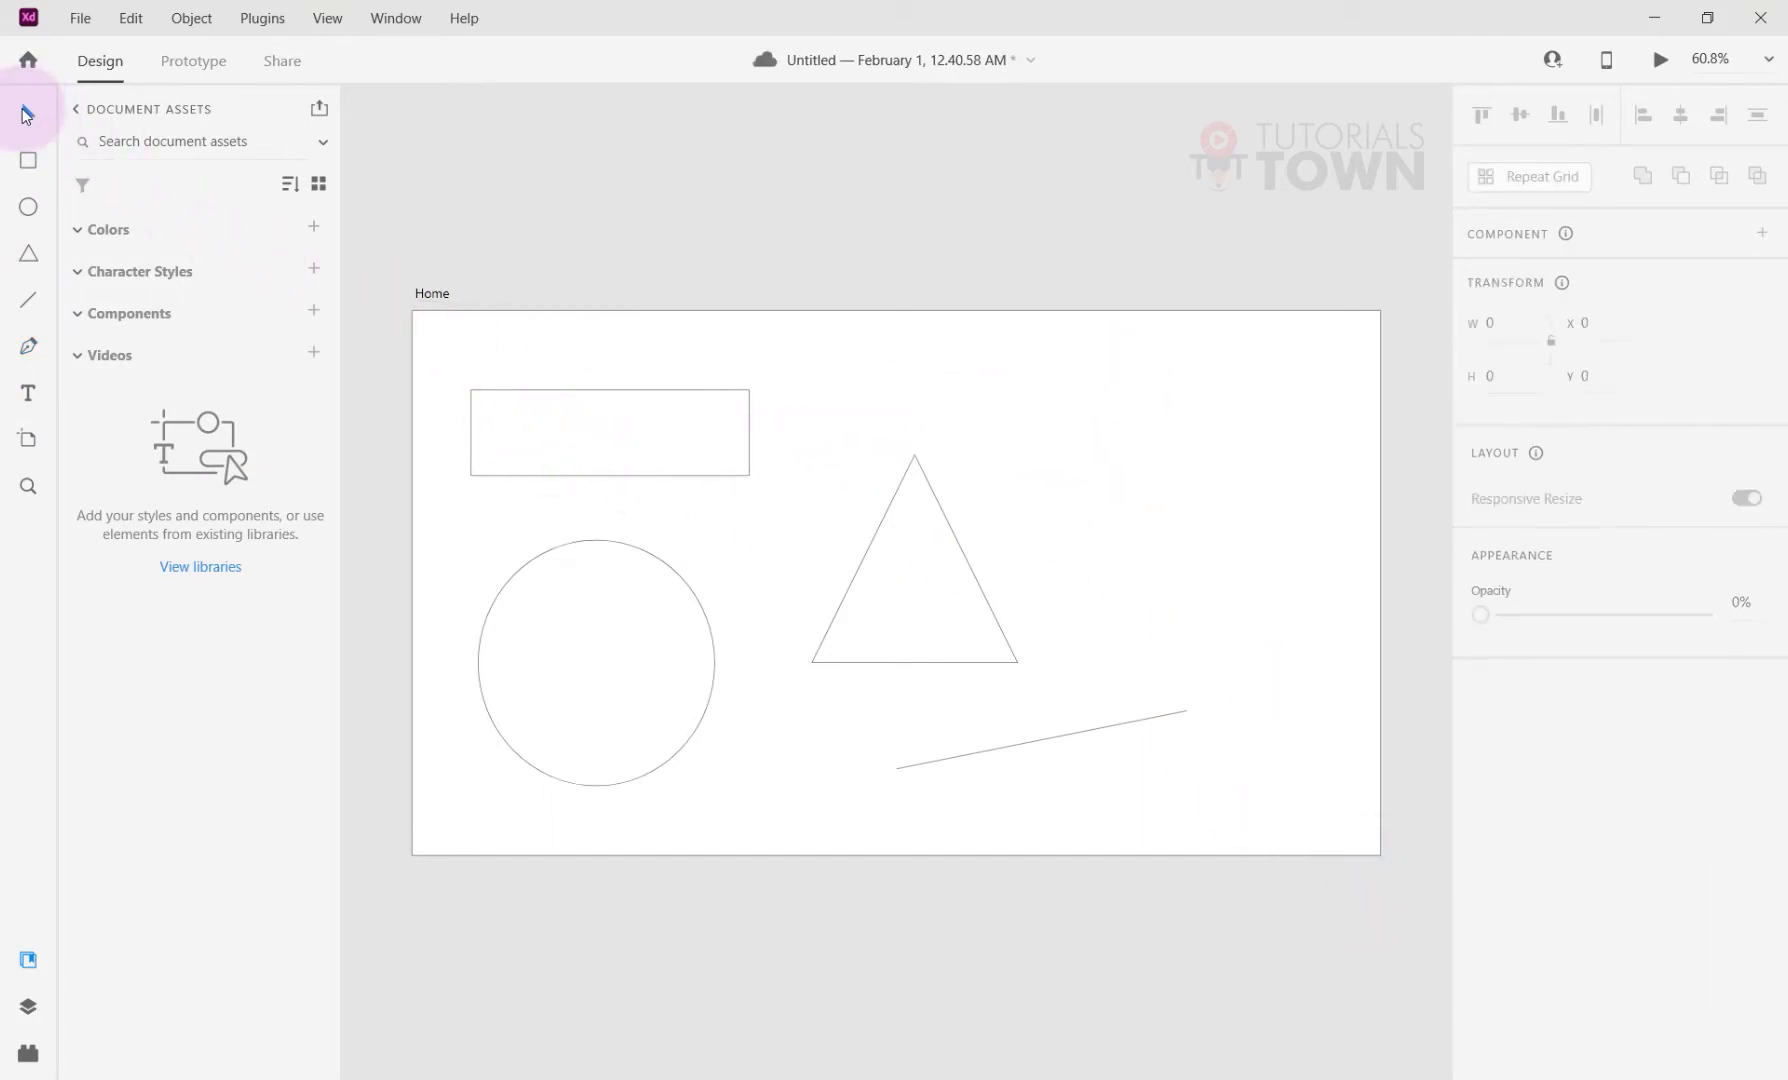
Select the rectangle, ellipse, triangle and line together and delete them from the artboard.
click(27, 115)
drag(463, 355, 1021, 820)
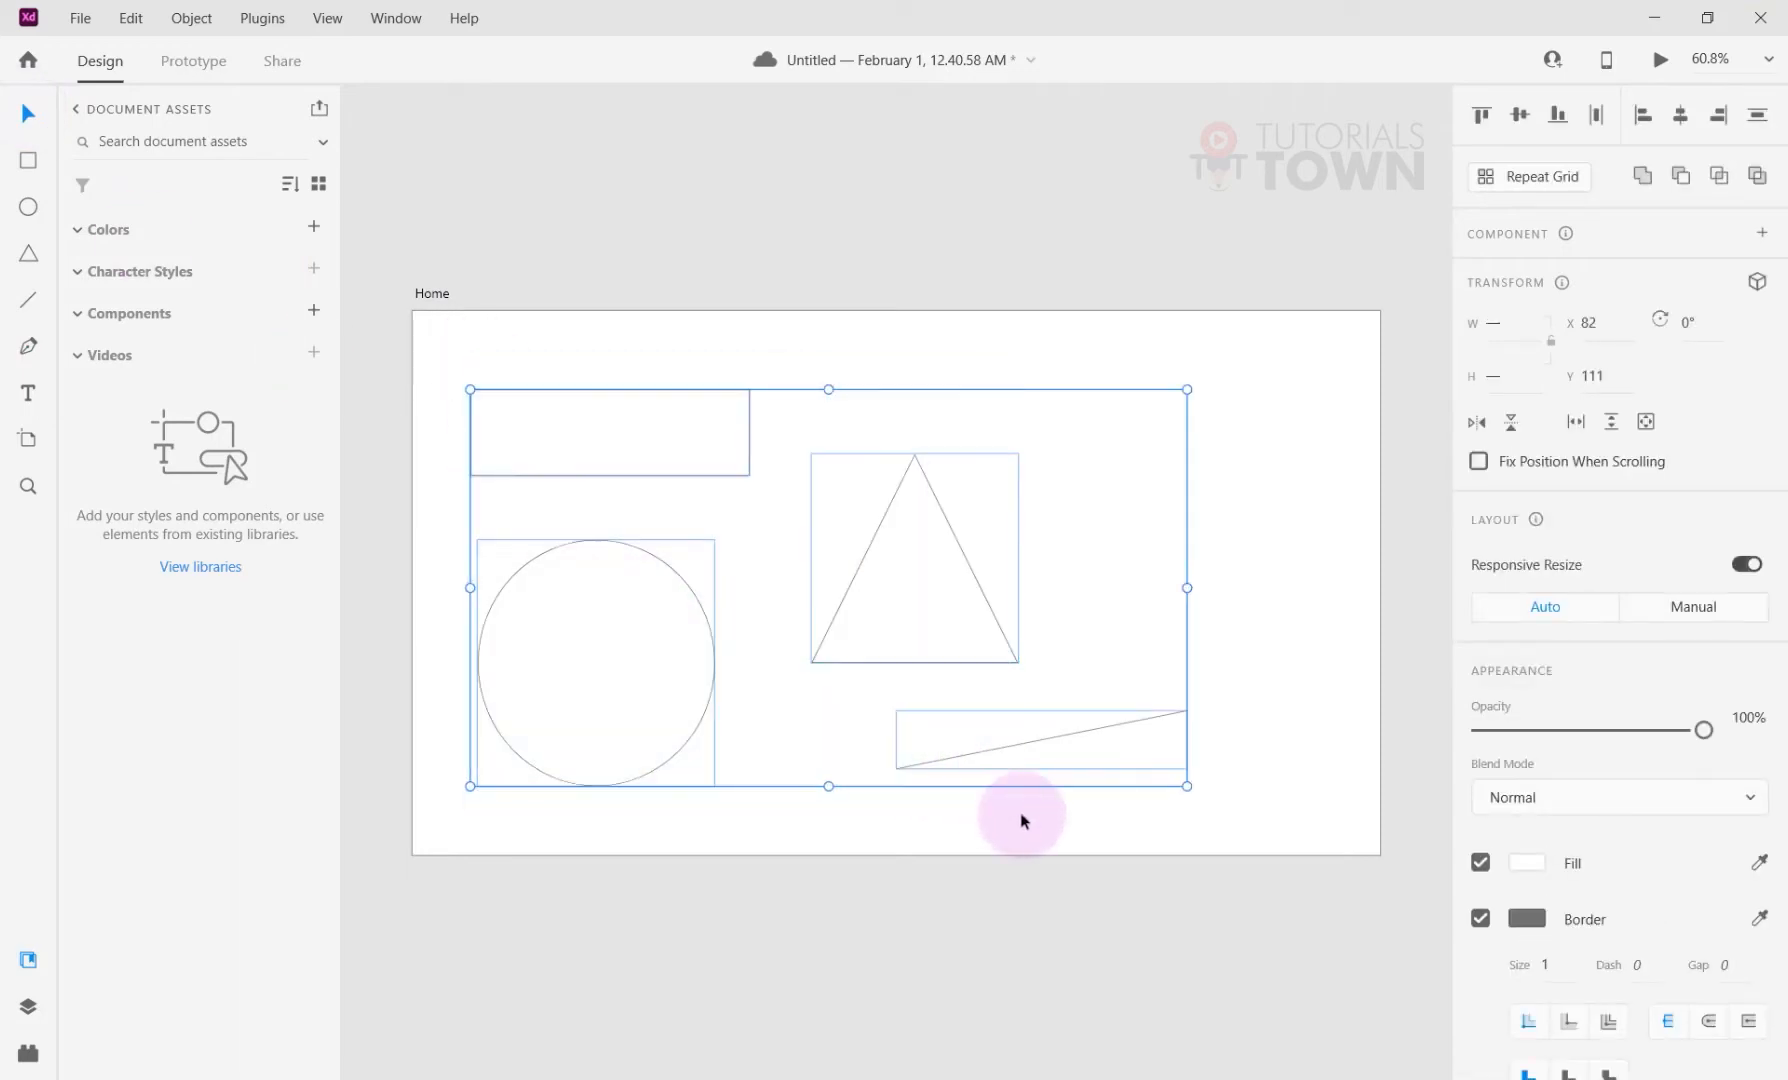
key(Delete)
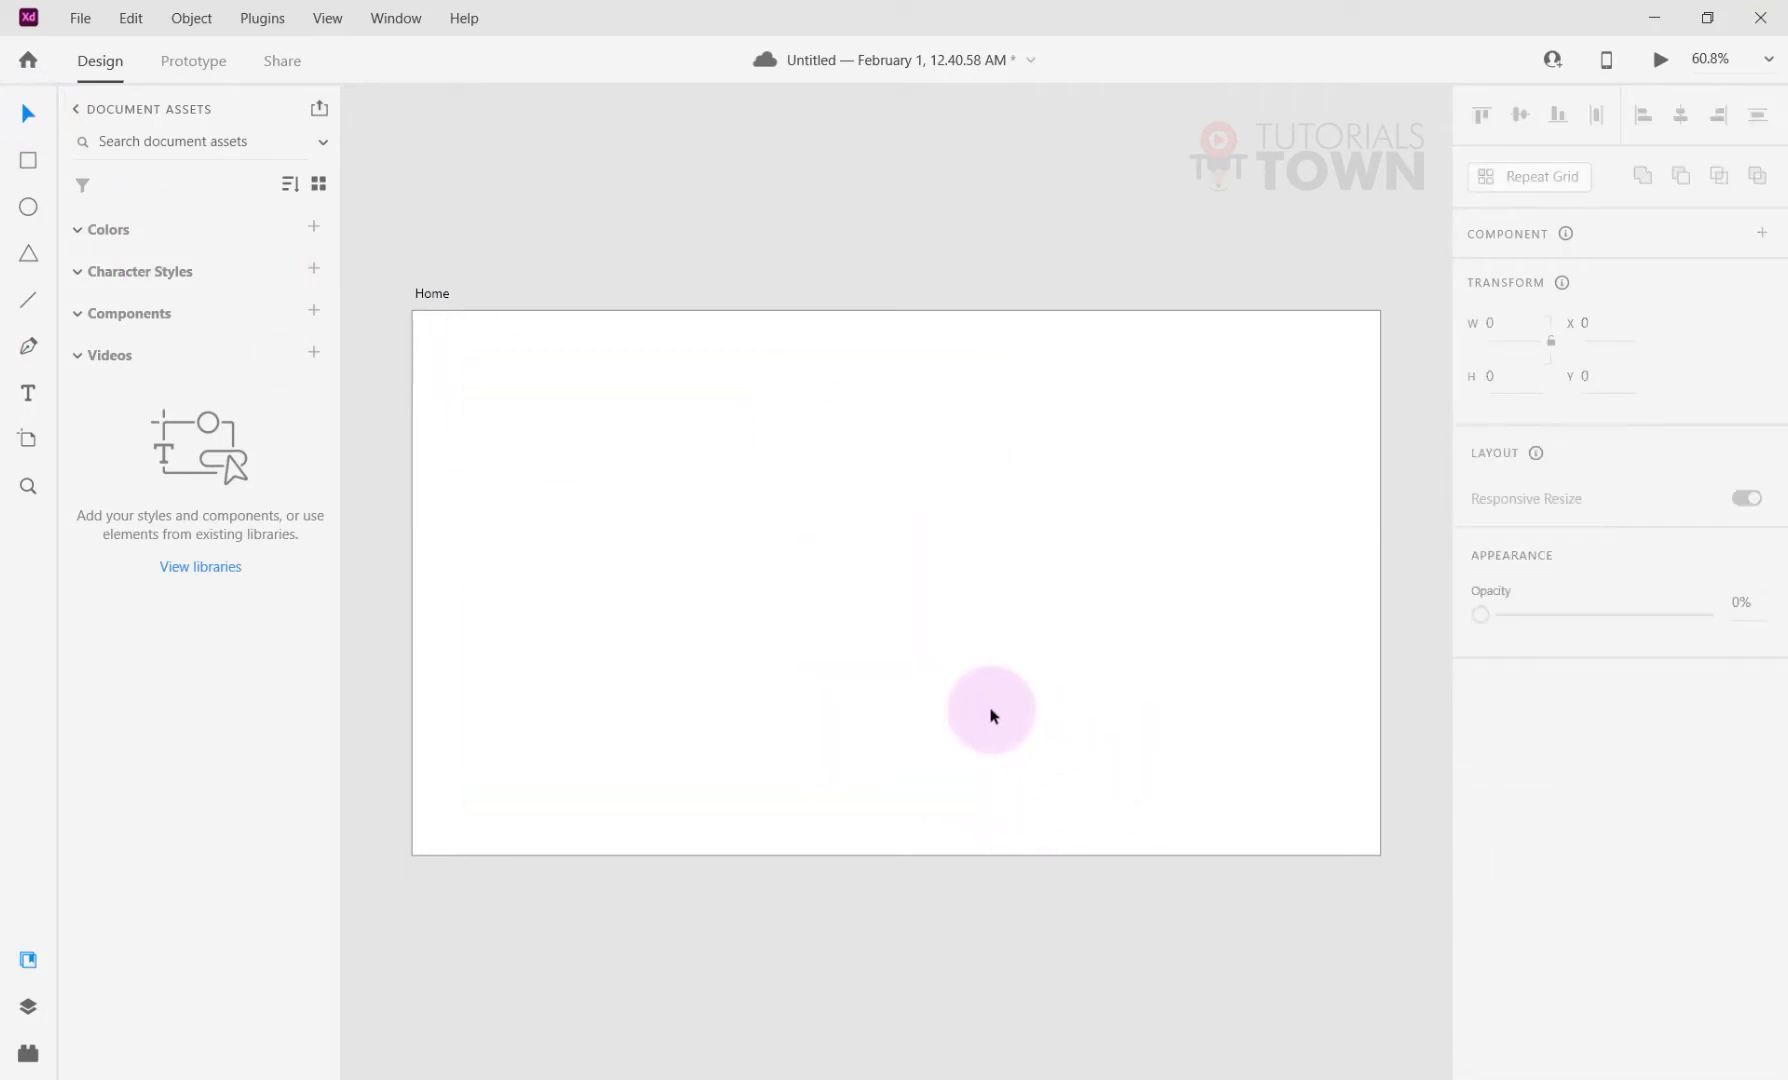
Draw a full-width header rectangle 1366 wide and about 73 high along the artboard's top edge.
click(29, 159)
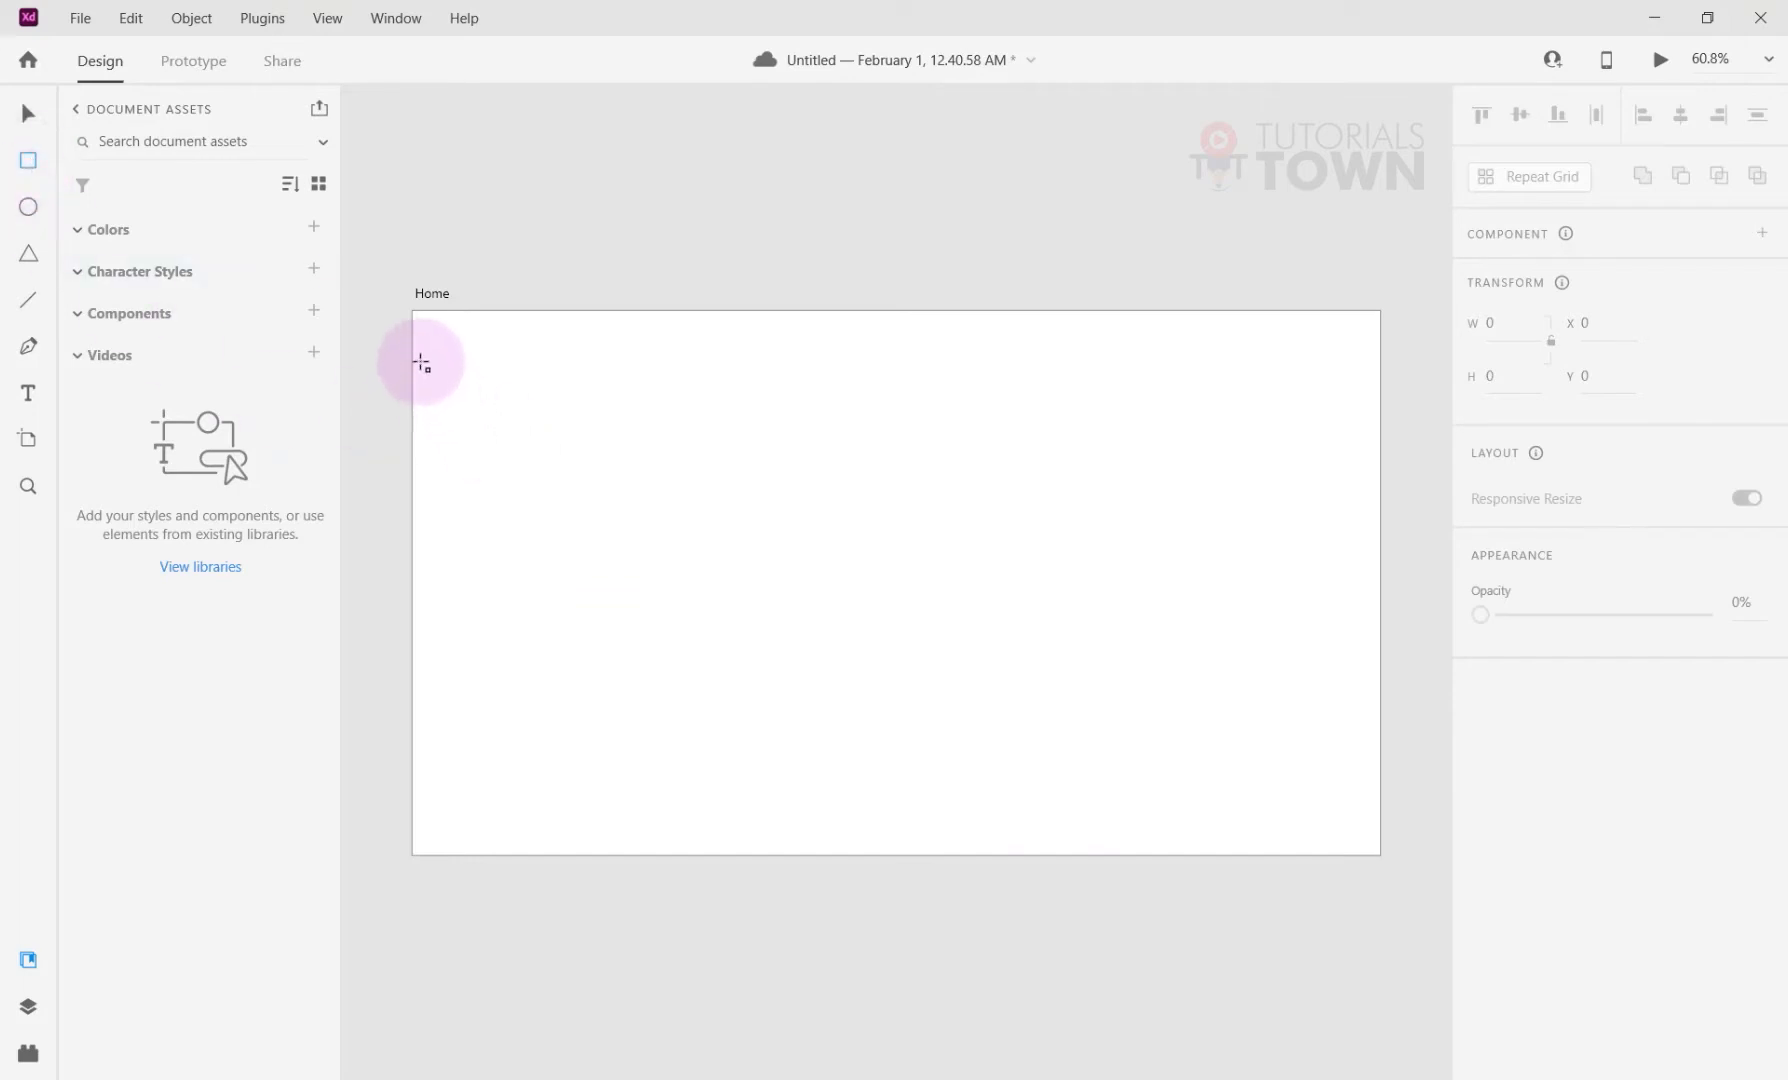
mouse_move(412, 310)
mouse_down()
mouse_move(882, 355)
mouse_move(1383, 365)
mouse_up()
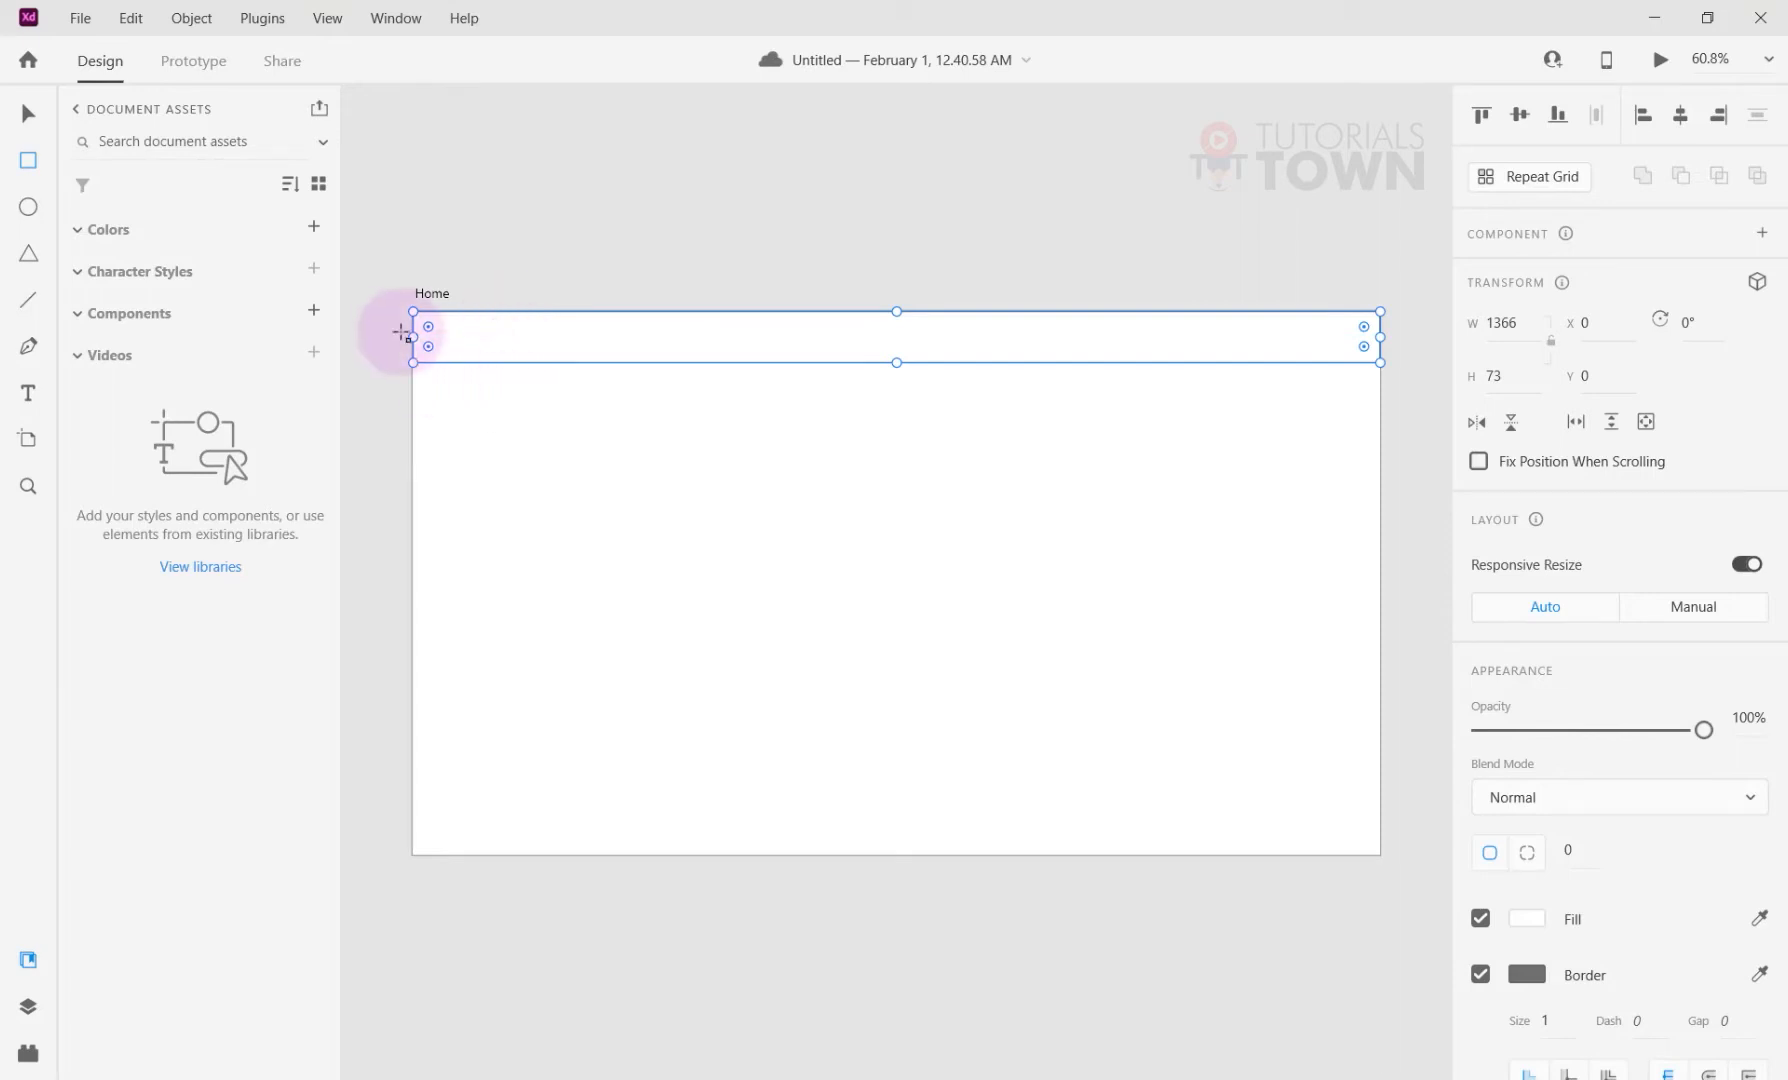
Draw a trial rectangle about 801 by 146 below the header bar and delete it.
drag(413, 446, 978, 554)
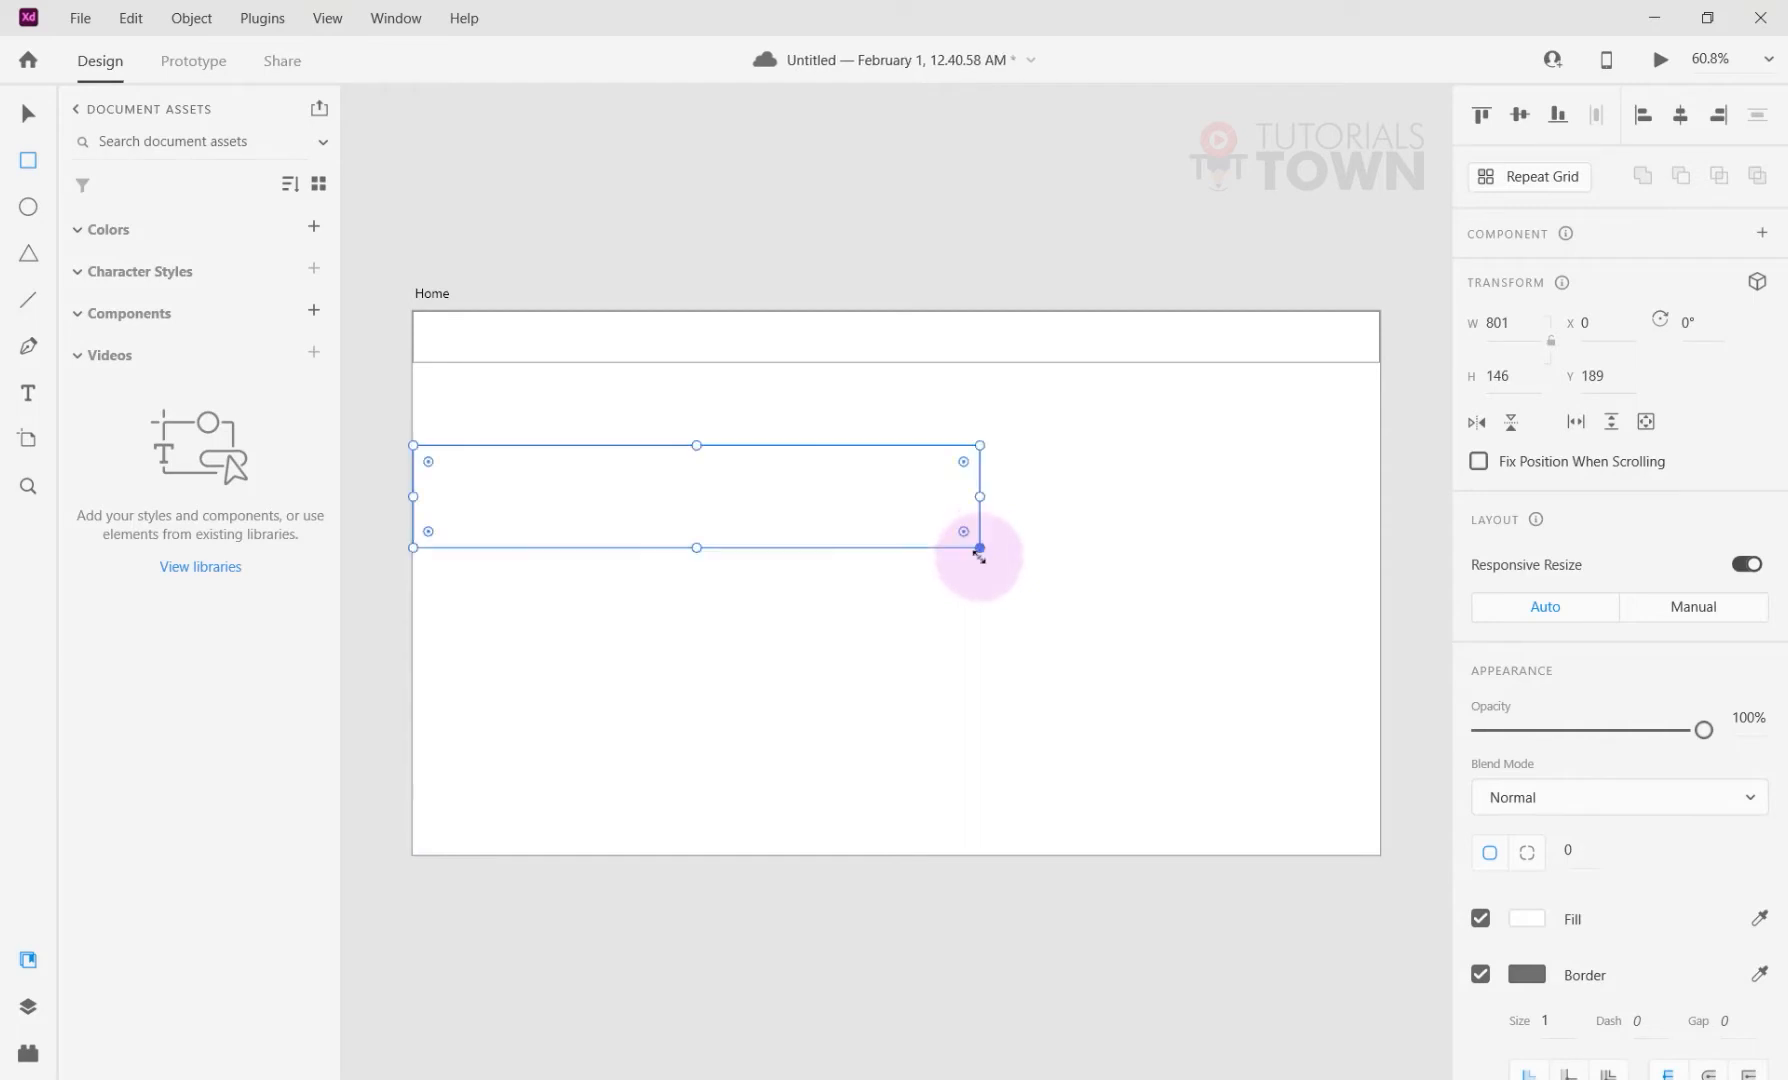
key(Delete)
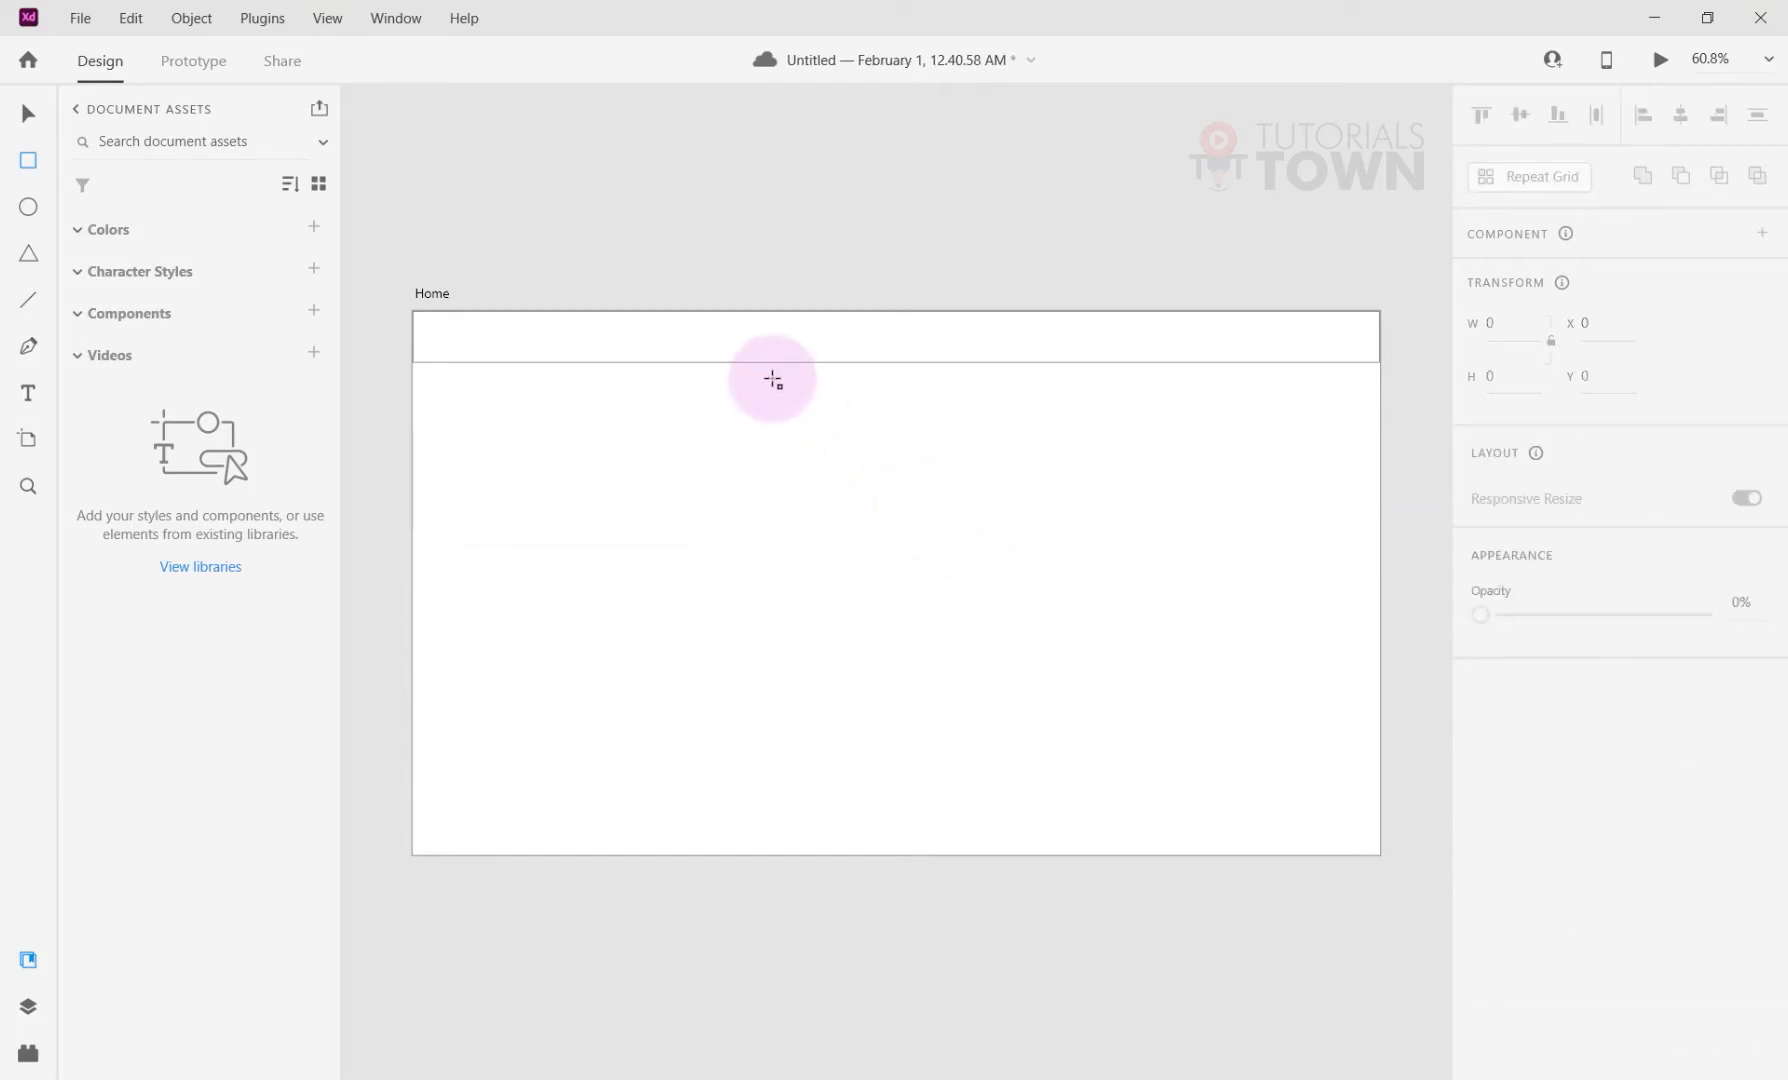
Set the header rectangle's height to 80.
click(42, 108)
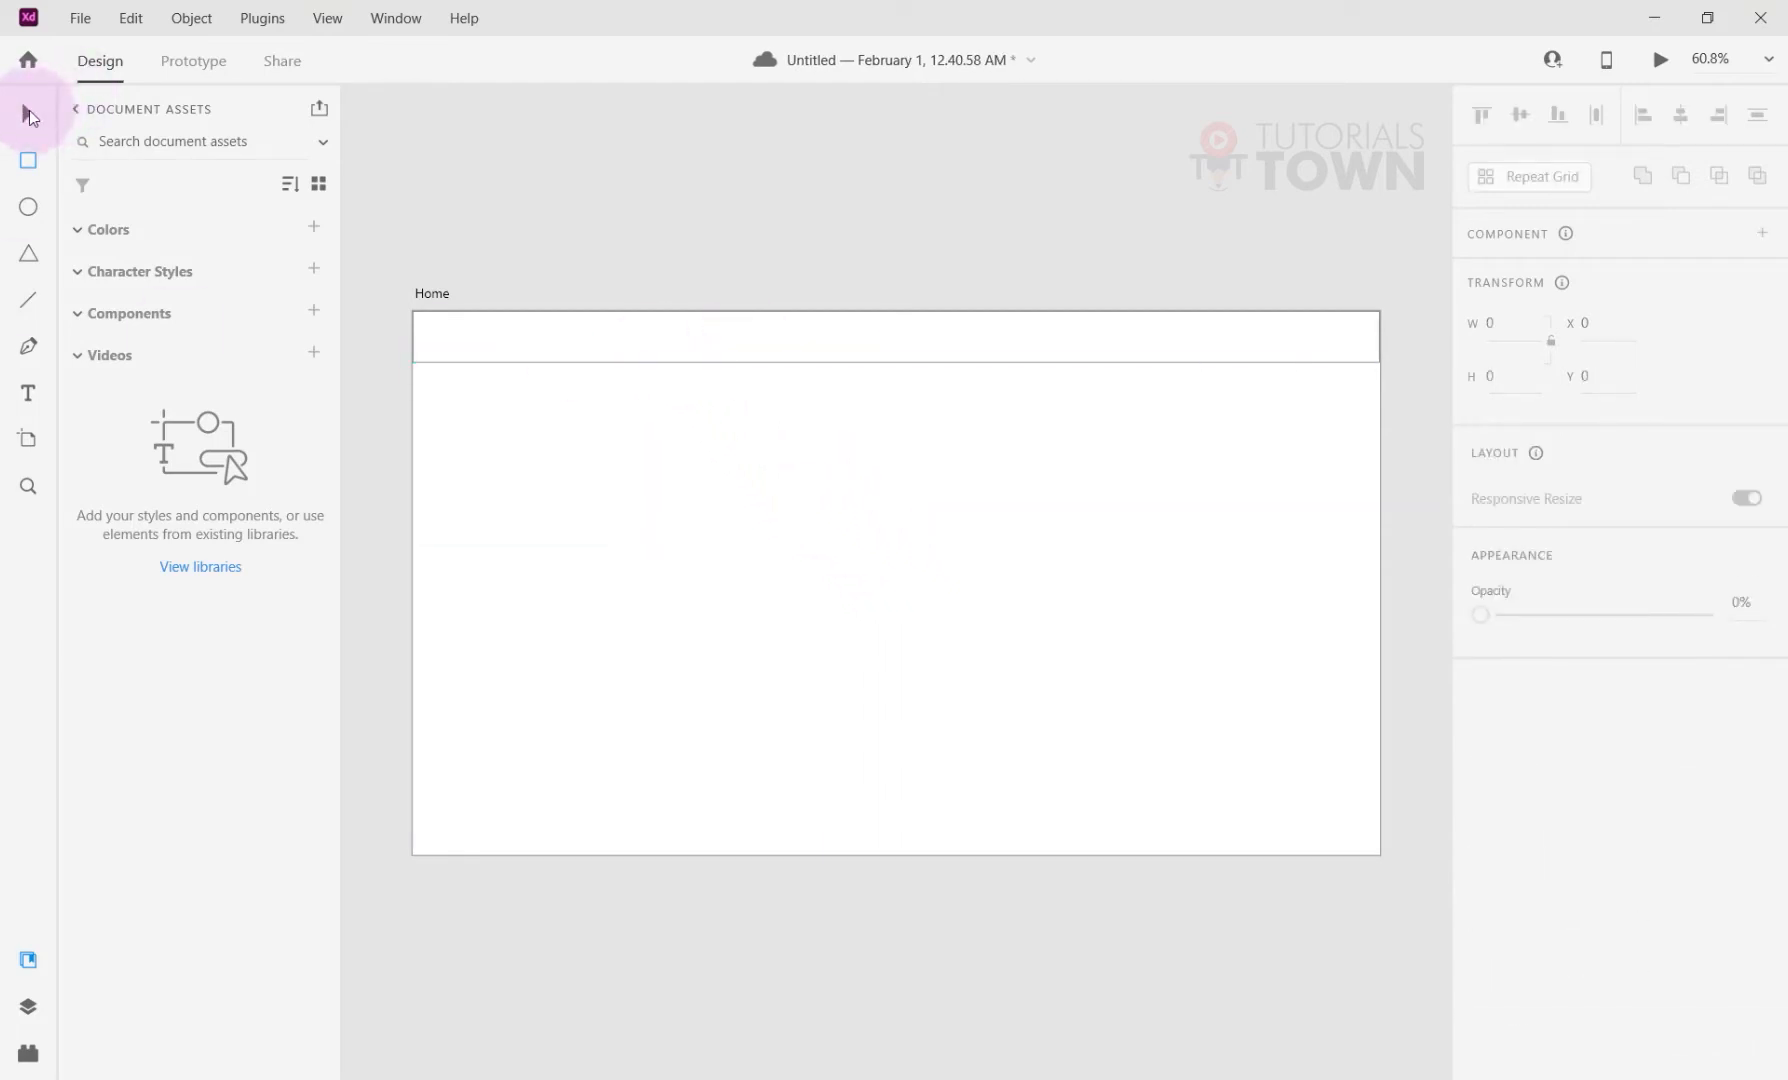
drag(487, 371, 533, 376)
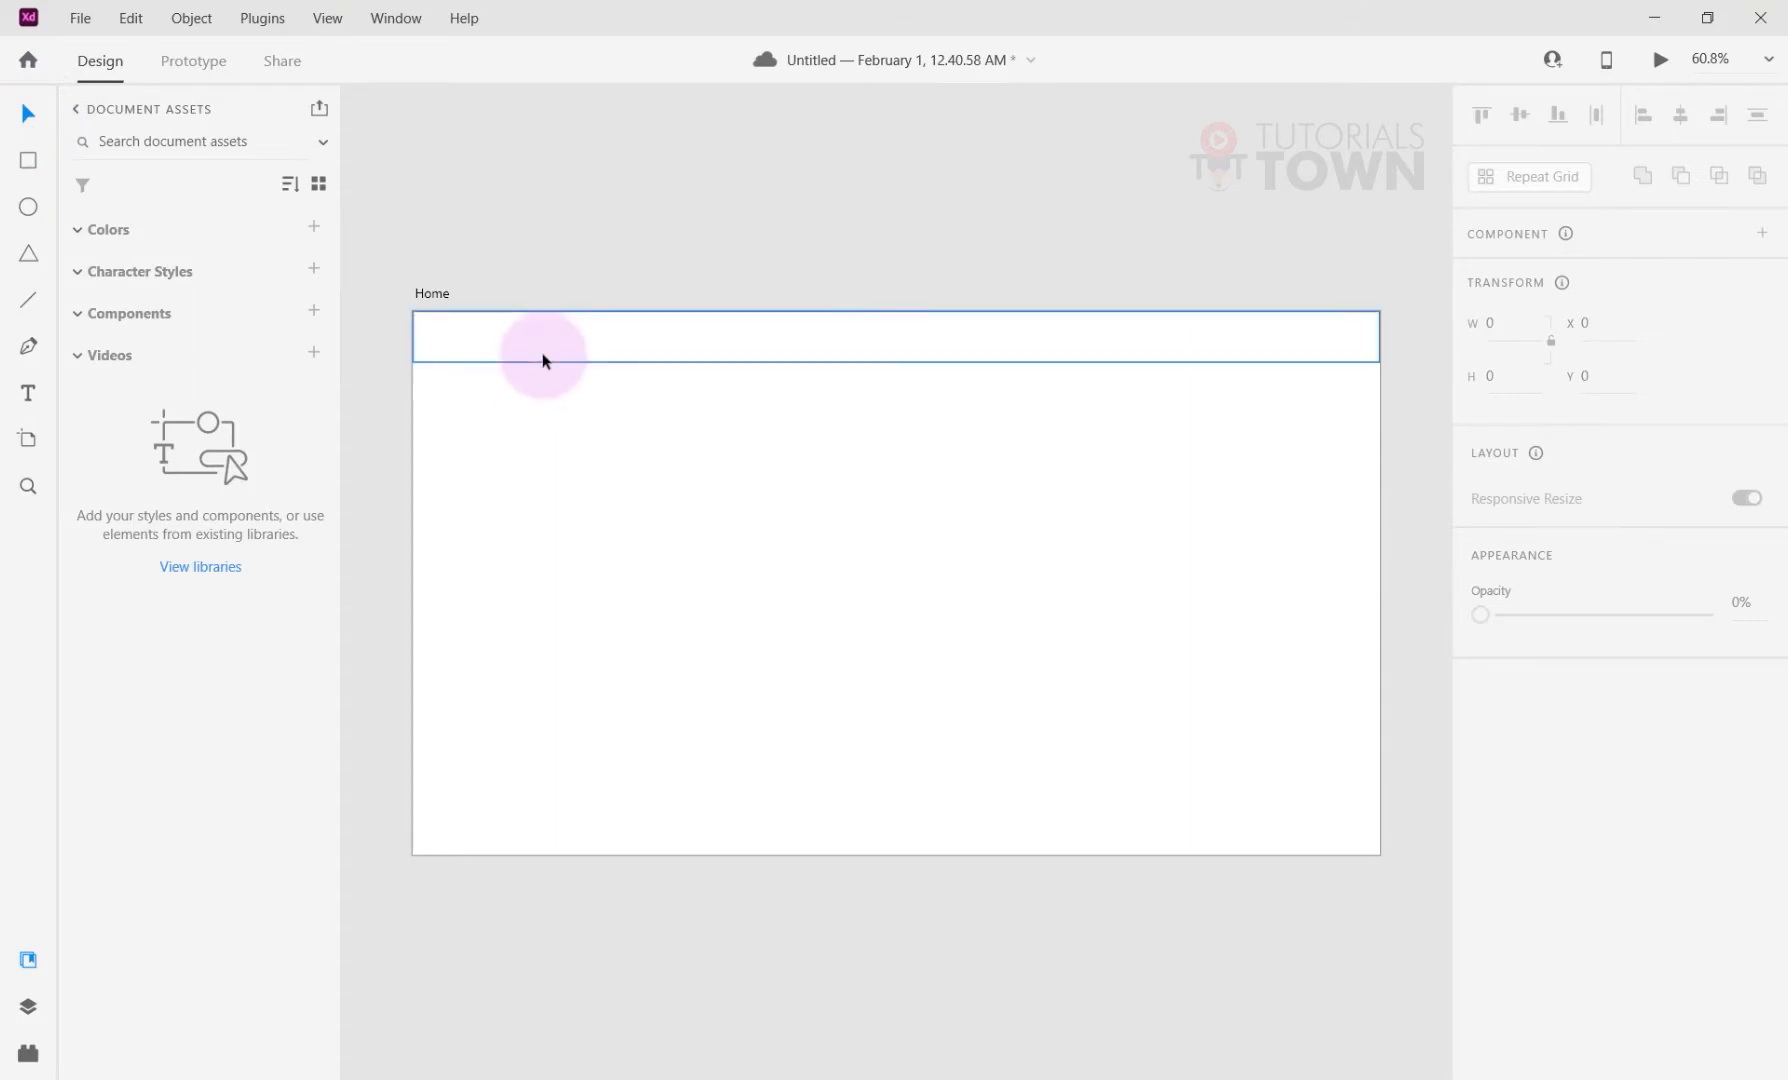
click(543, 358)
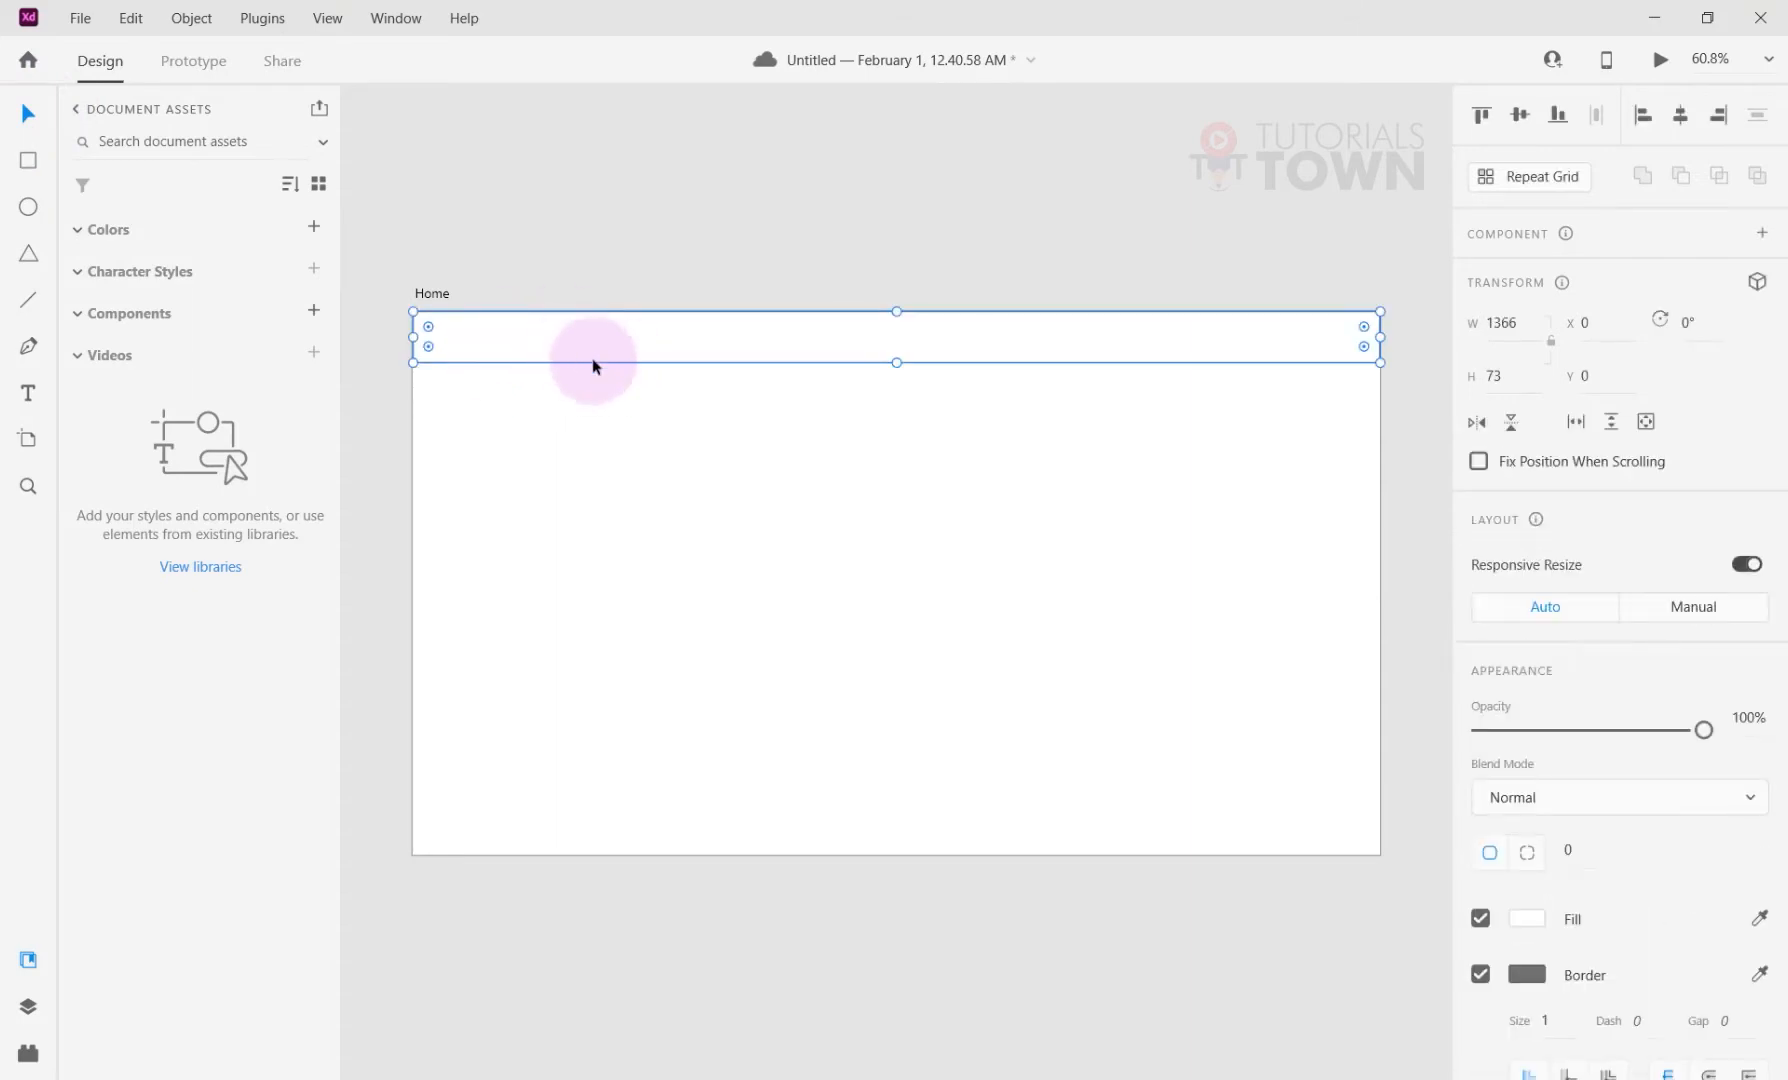
click(1492, 375)
text(80)
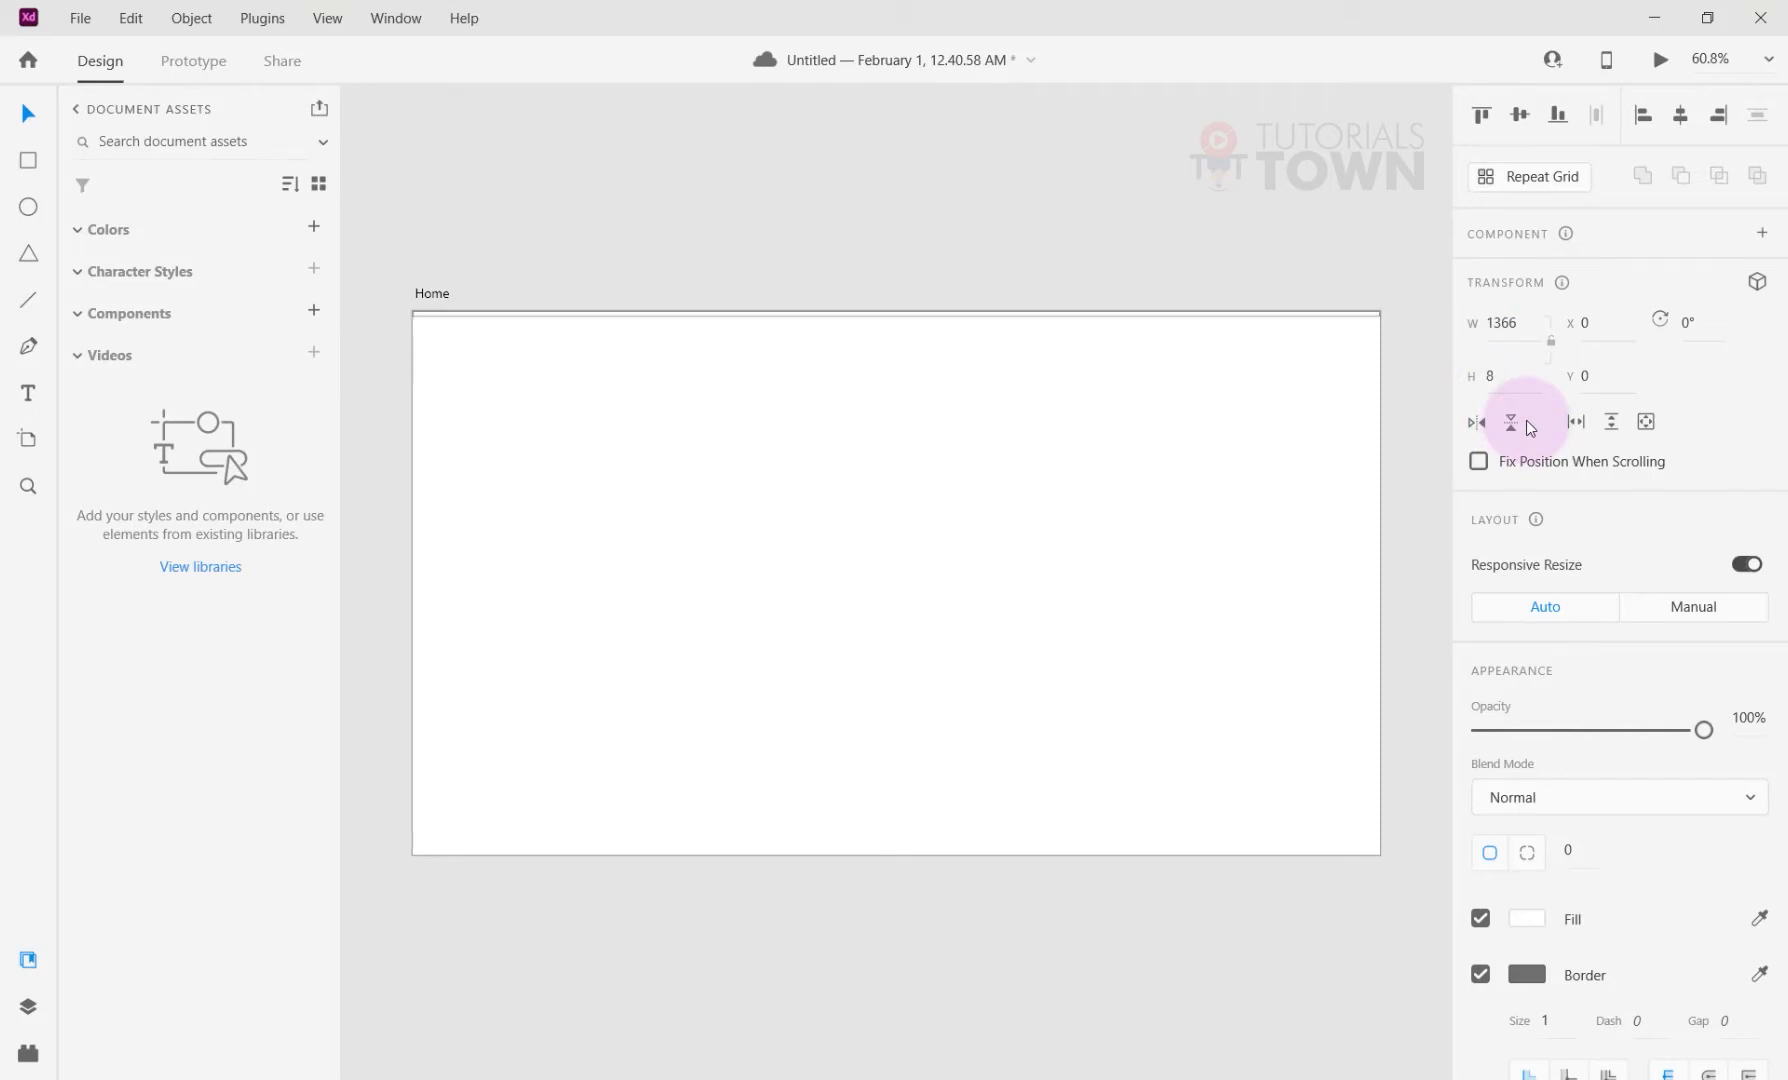
key(Return)
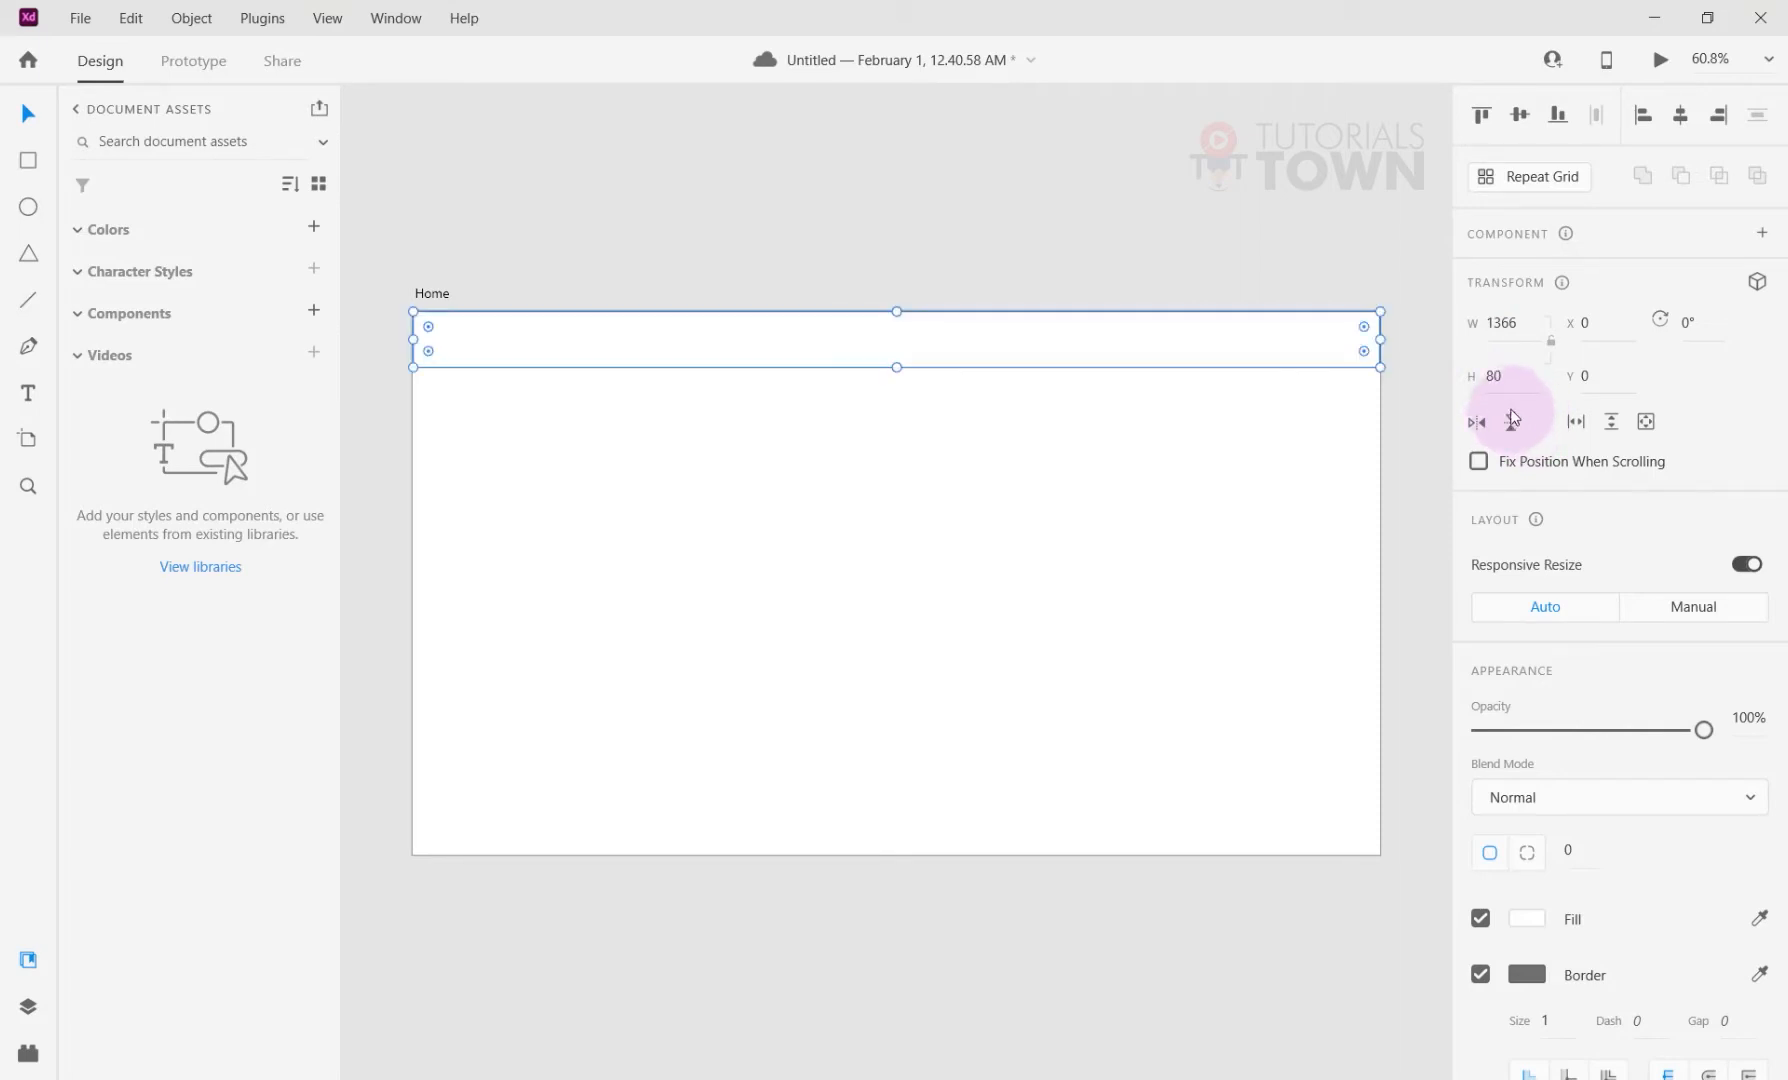
mouse_move(930, 362)
mouse_down()
mouse_move(931, 389)
mouse_move(931, 366)
mouse_up()
Draw a square about 275 by 275 below the header bar, near the artboard's left edge.
key(r)
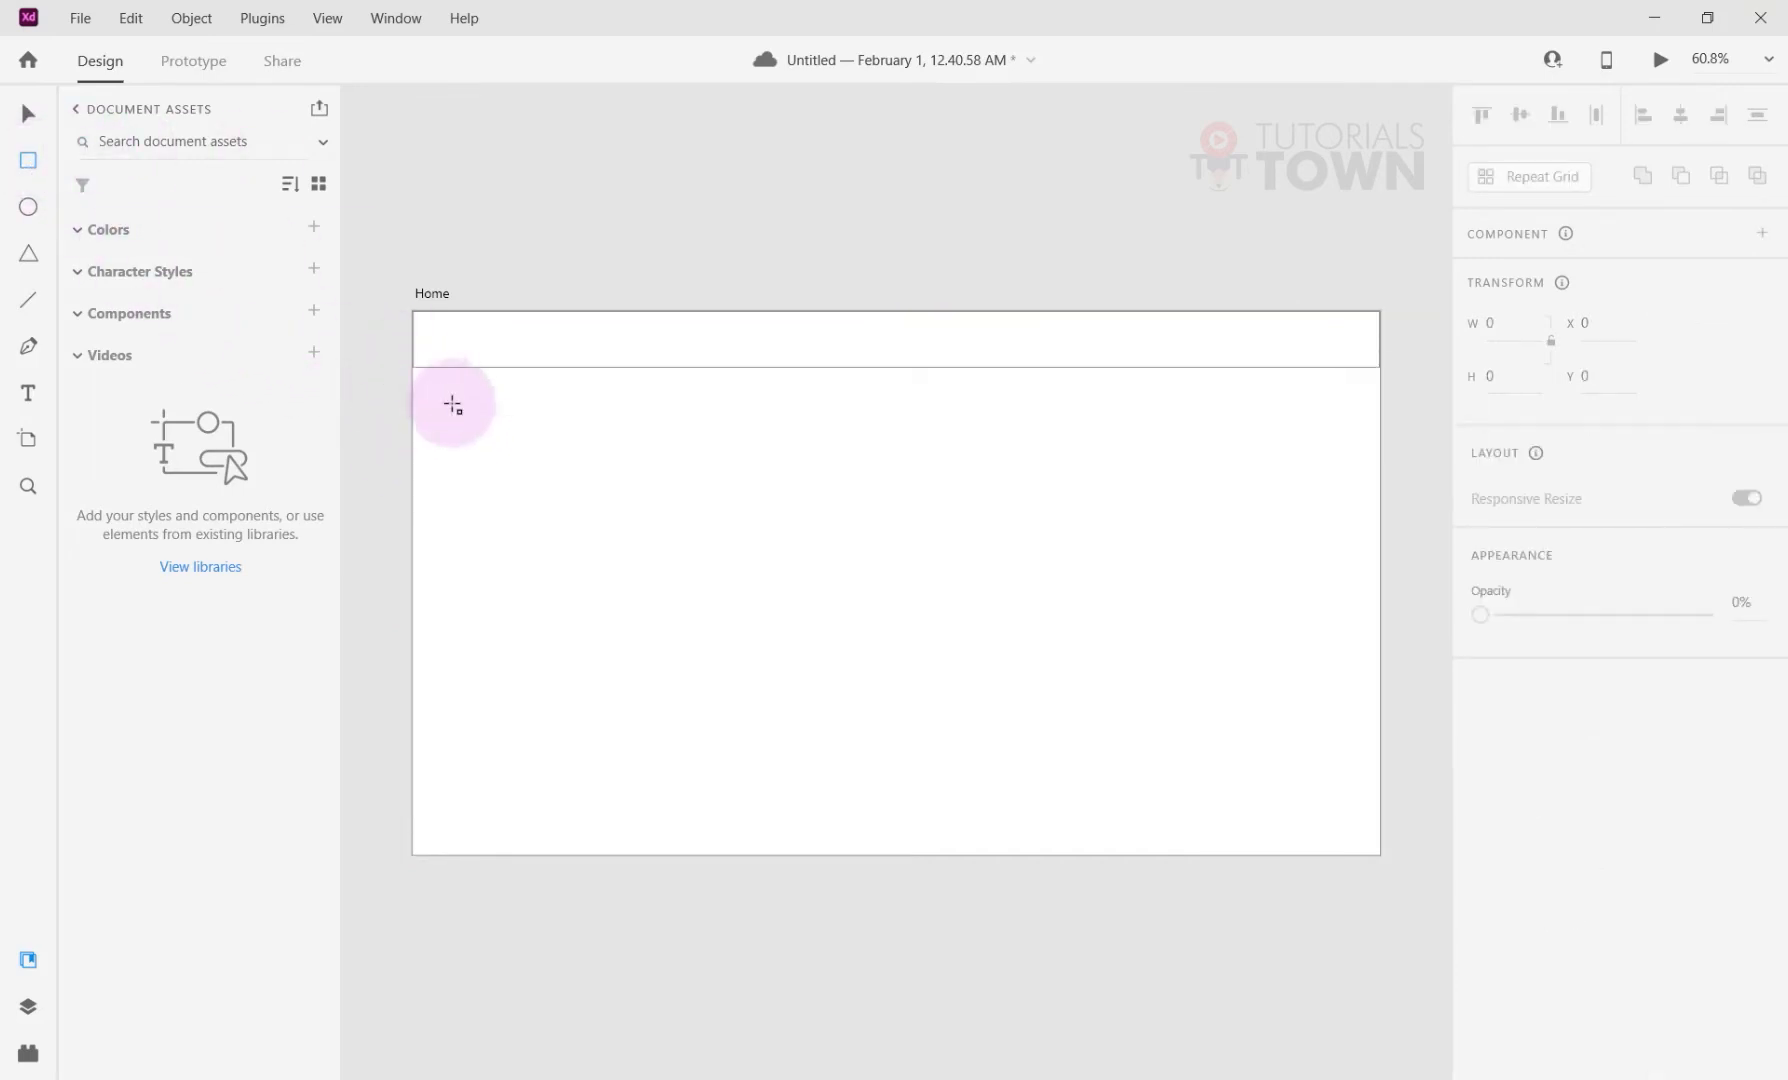
drag(461, 411, 666, 607)
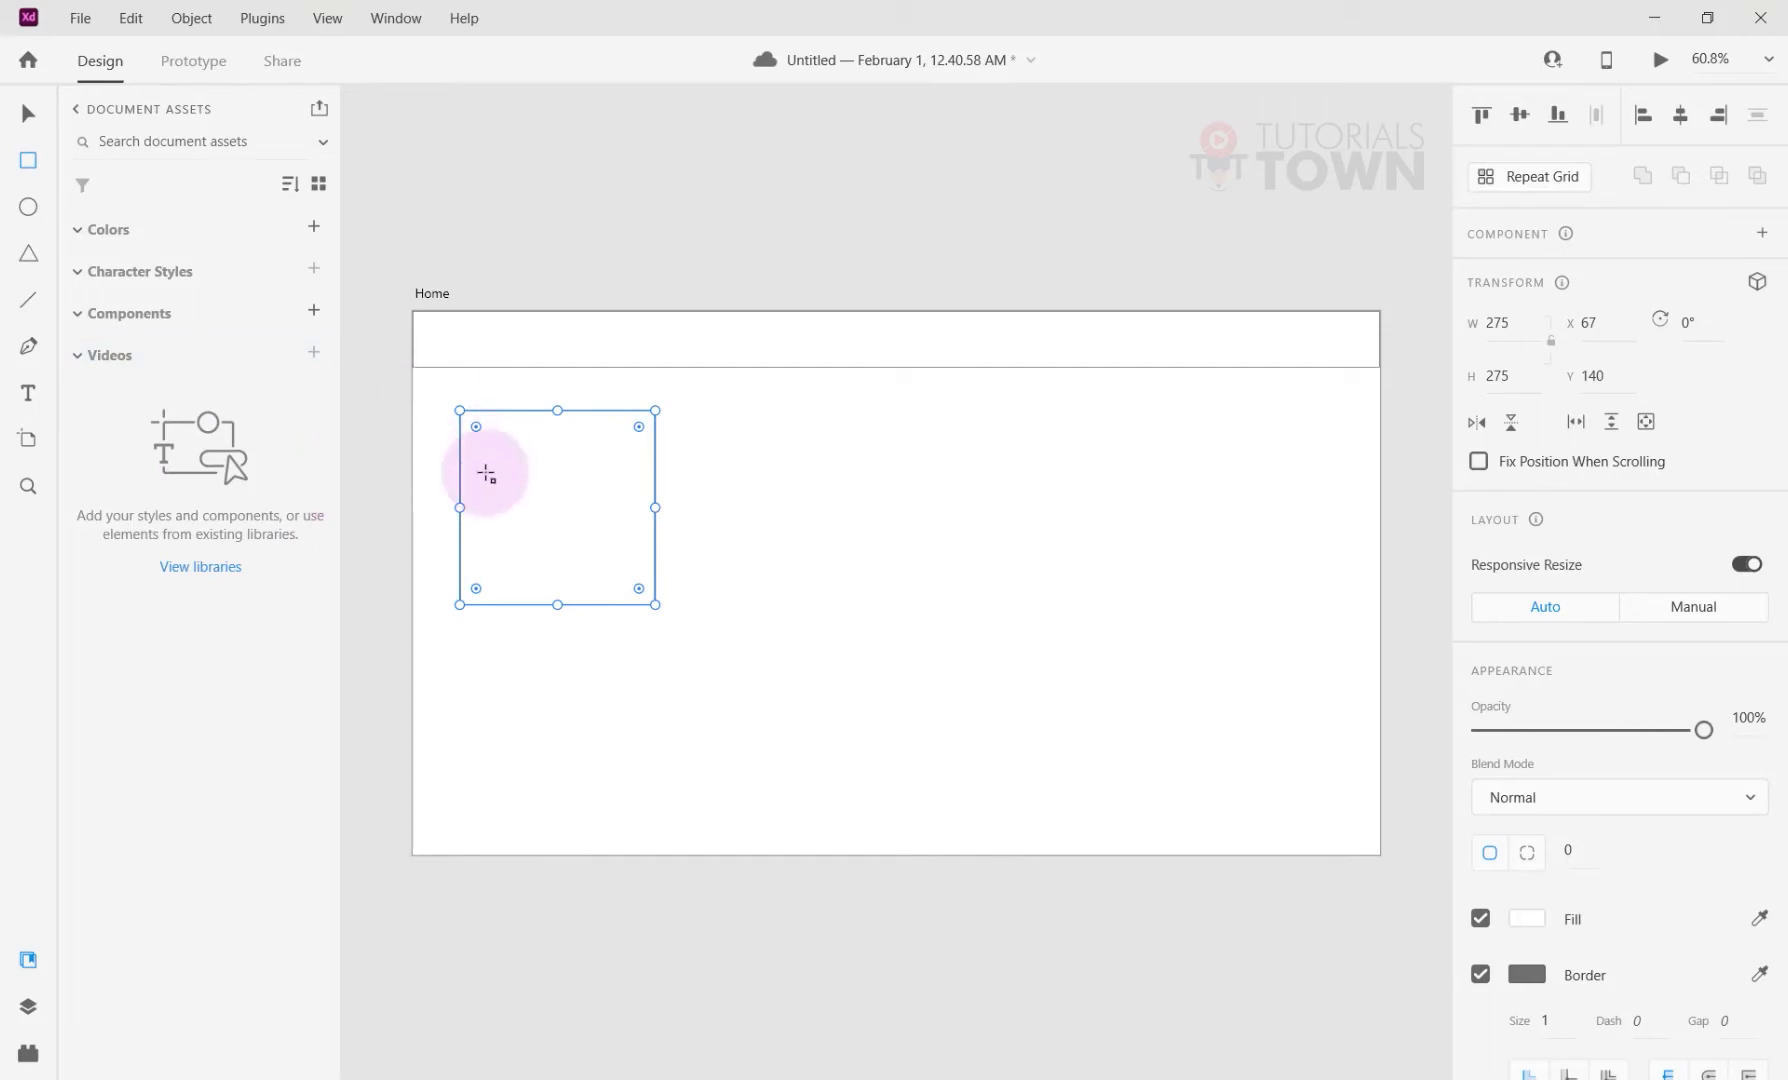
Lock the square's aspect ratio and set its width to 150.
click(1495, 322)
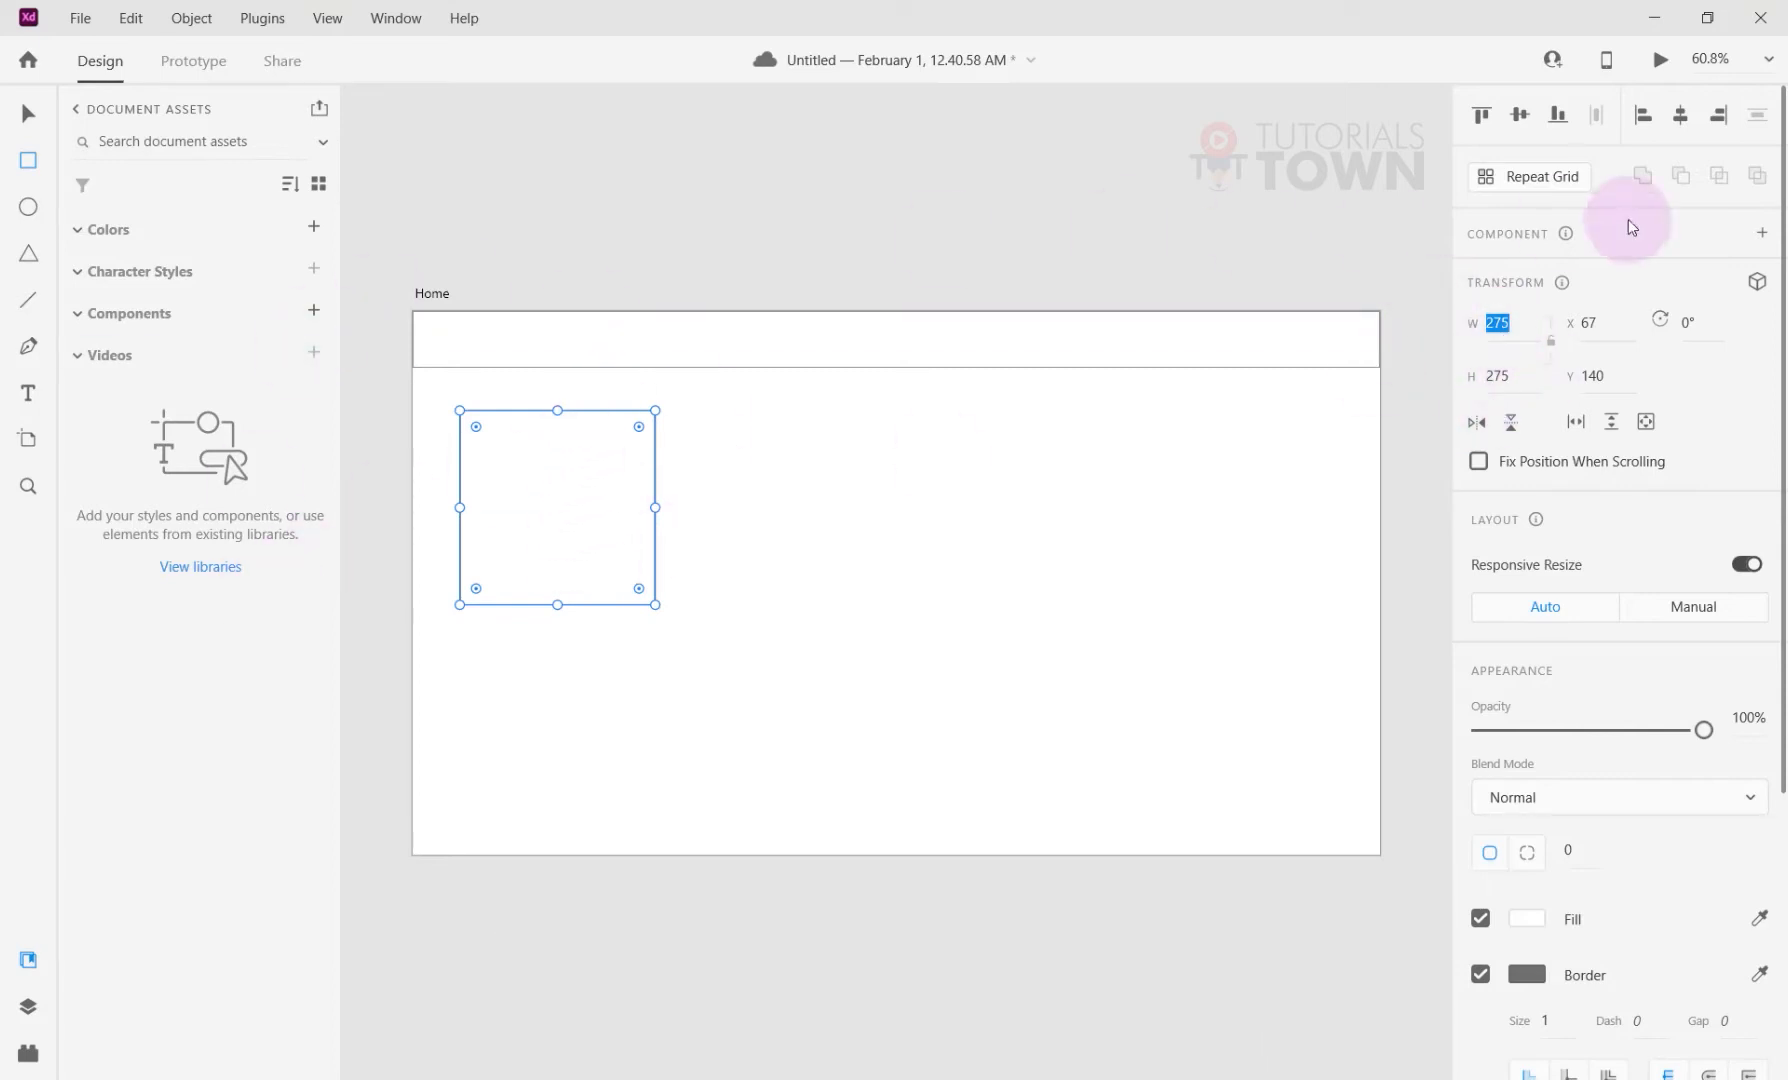
click(1553, 343)
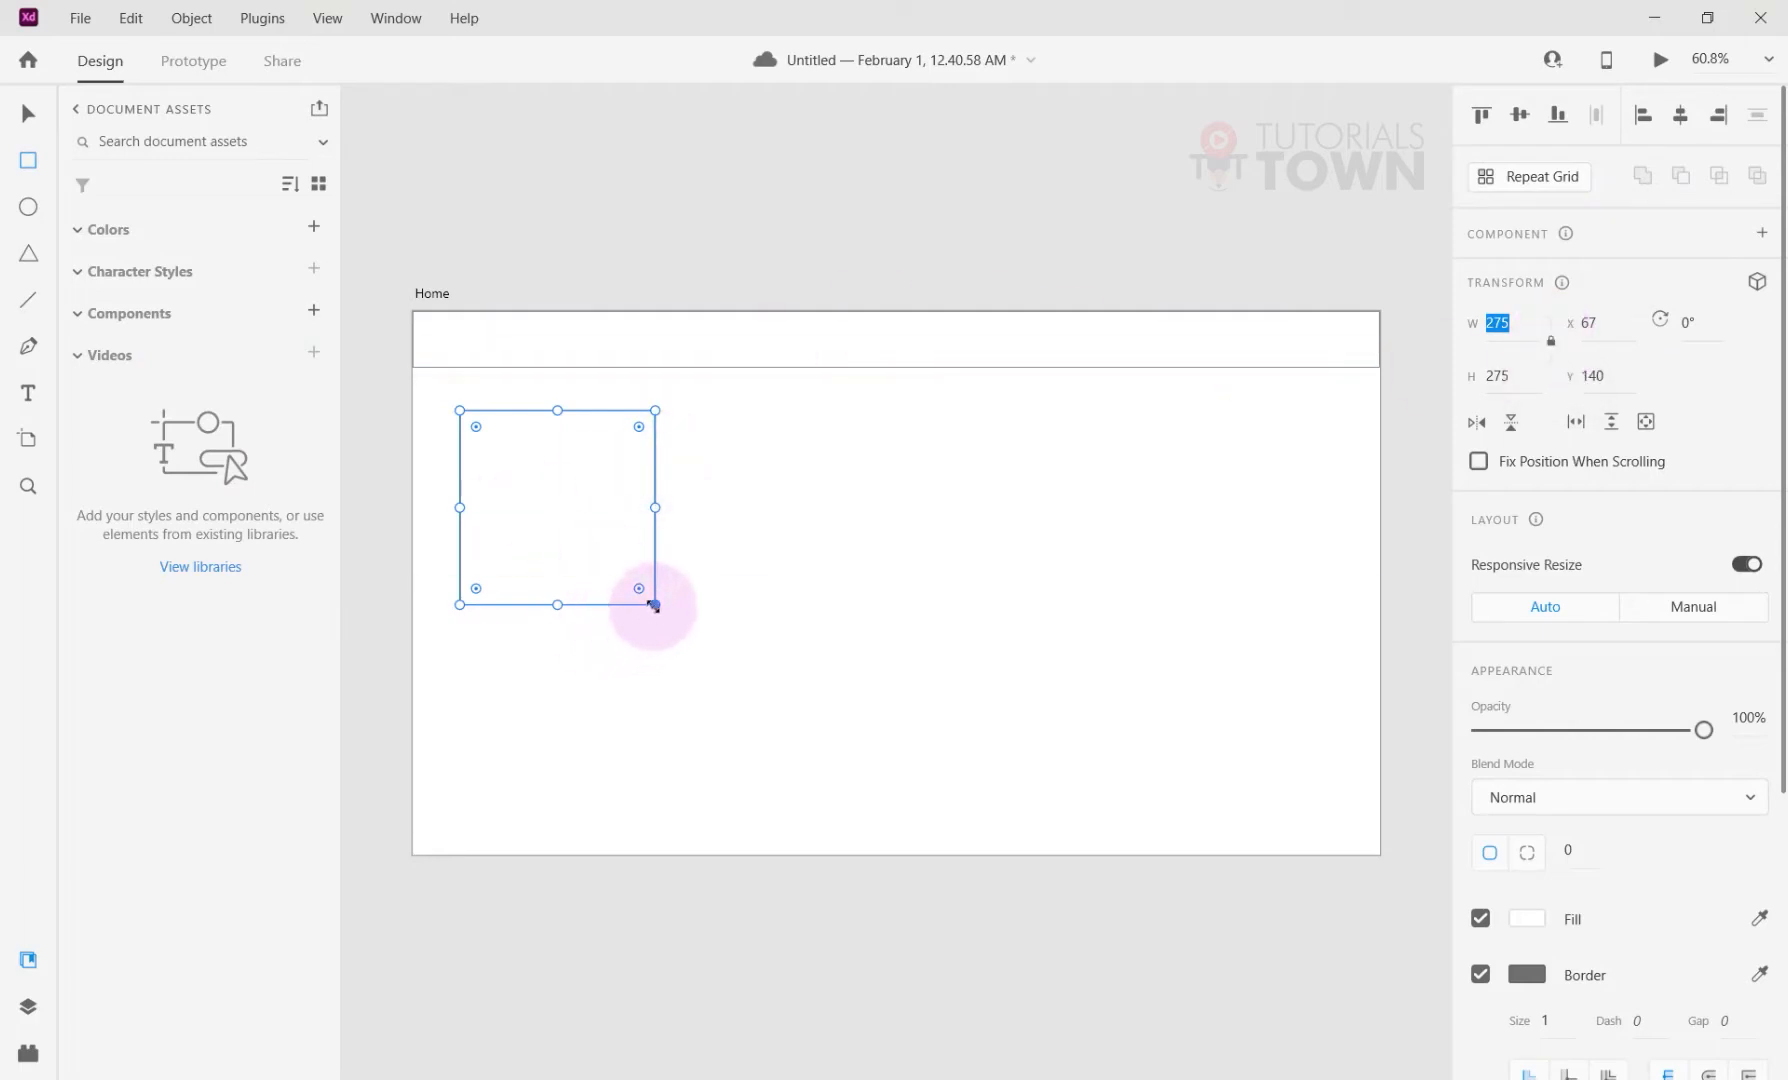
click(1493, 322)
double_click(1493, 322)
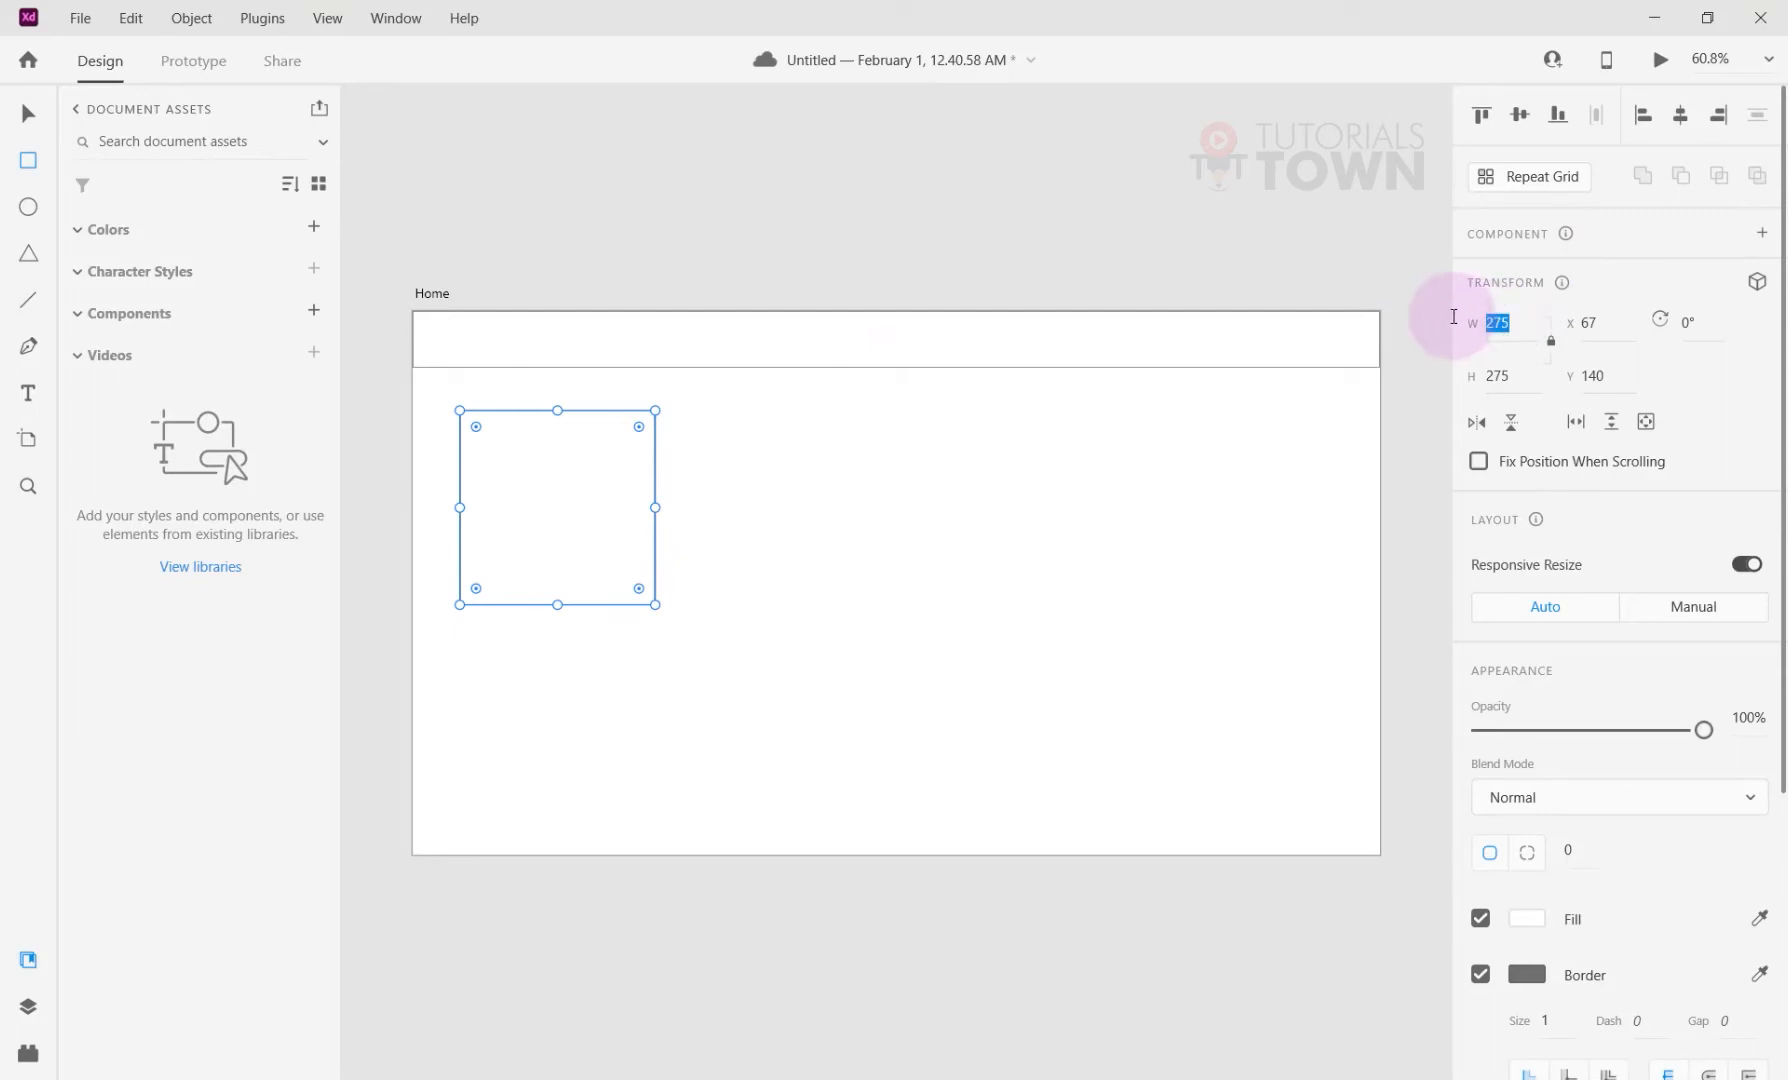
text(150)
key(Return)
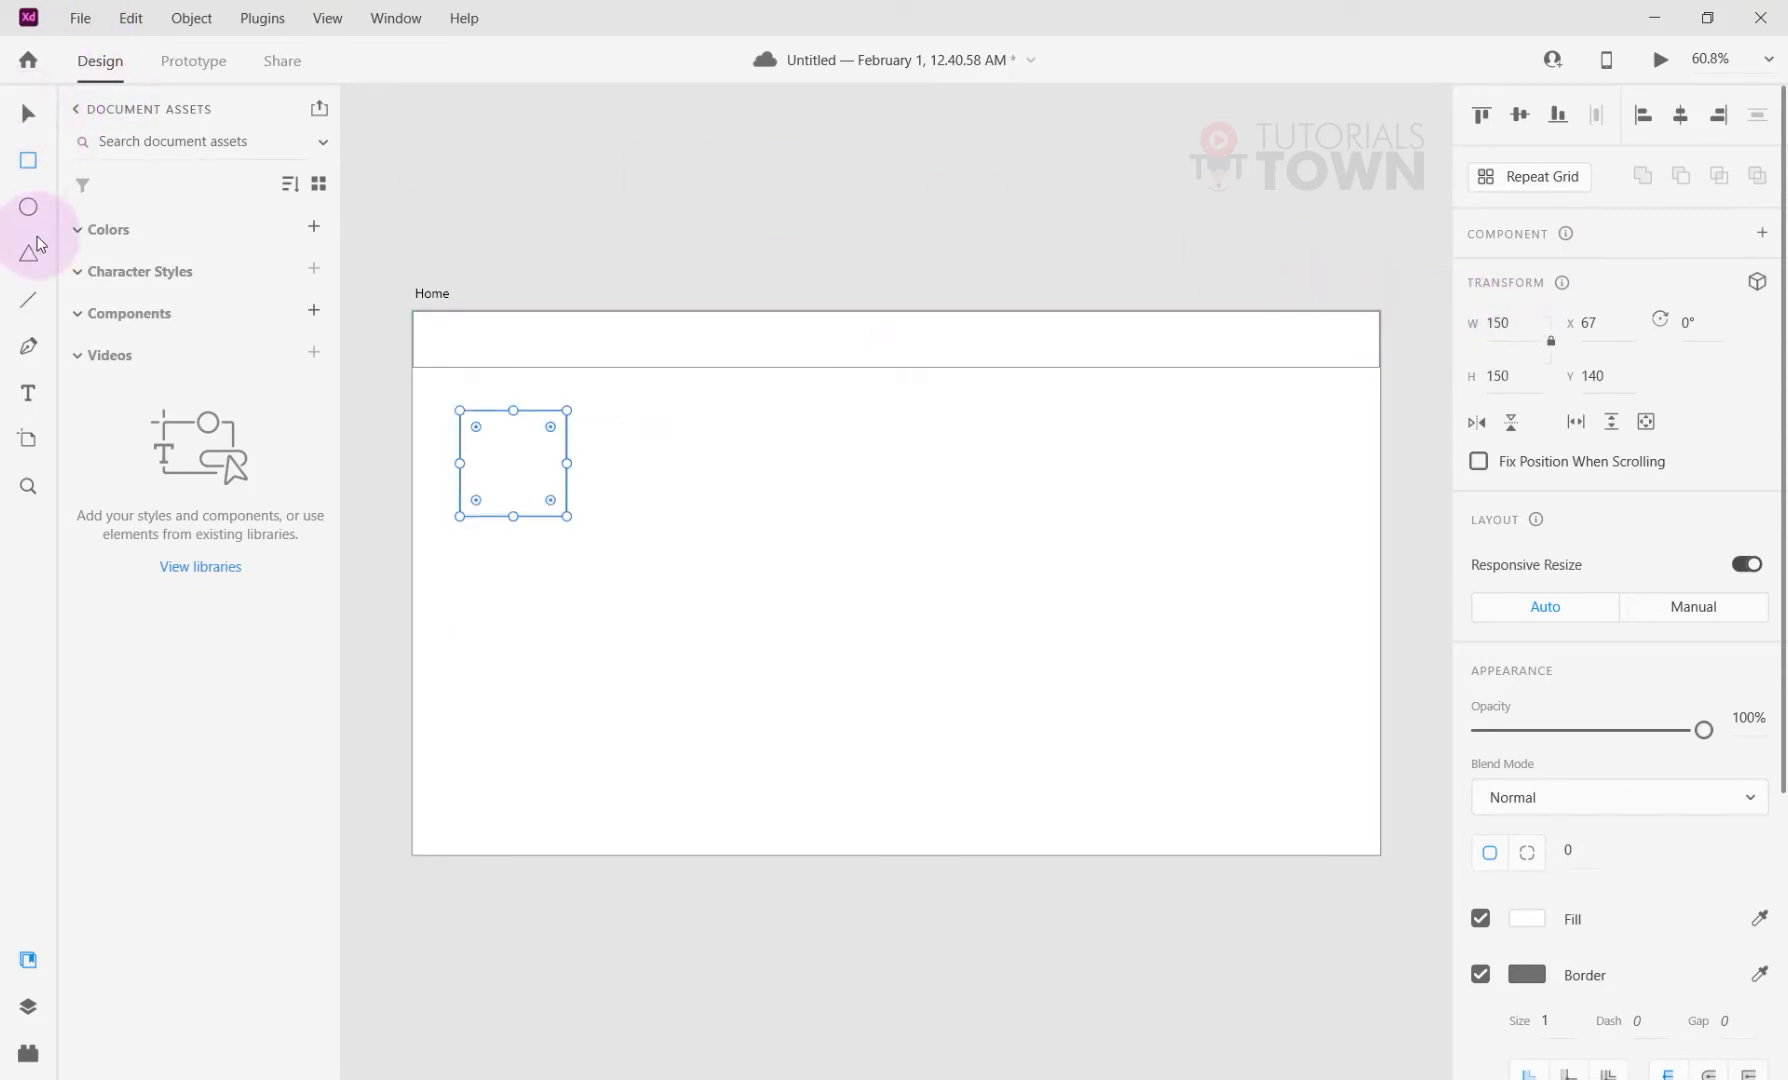
Draw a 150 by 150 circle beside the square and a flat ellipse about 438 by 155 below both.
click(29, 207)
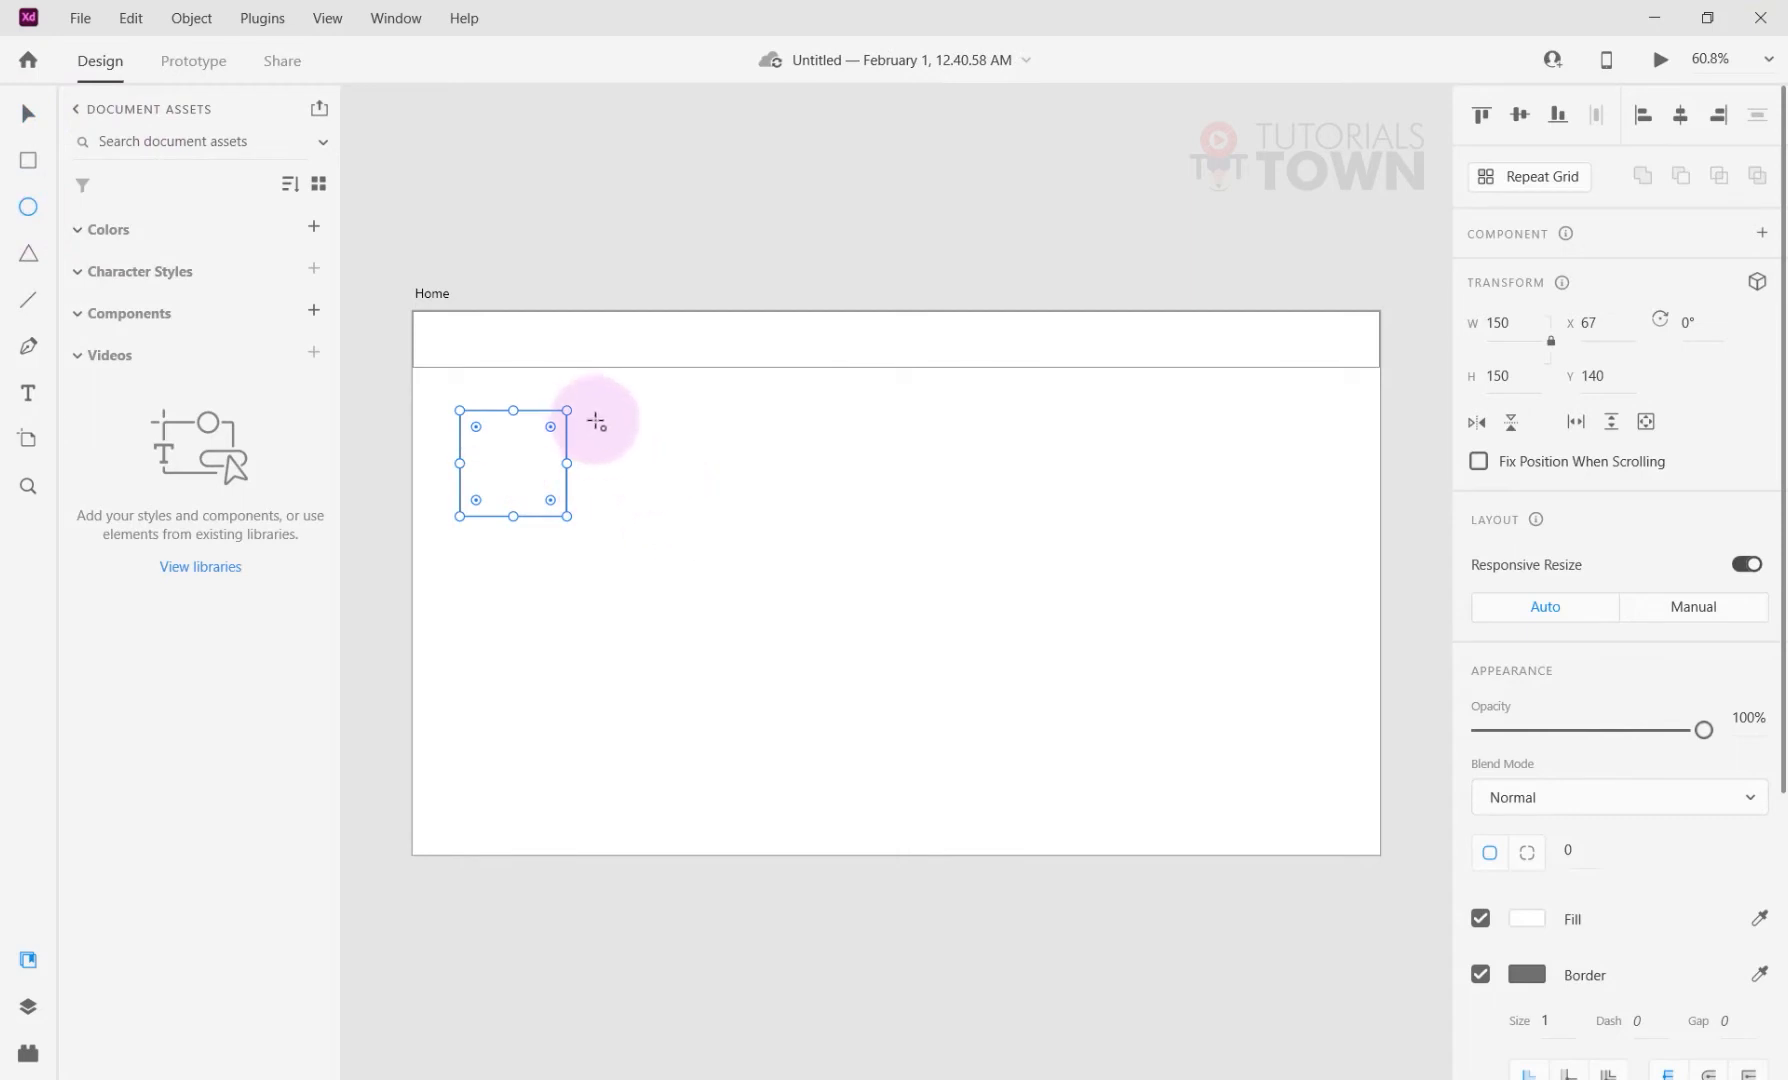
drag(600, 413, 708, 537)
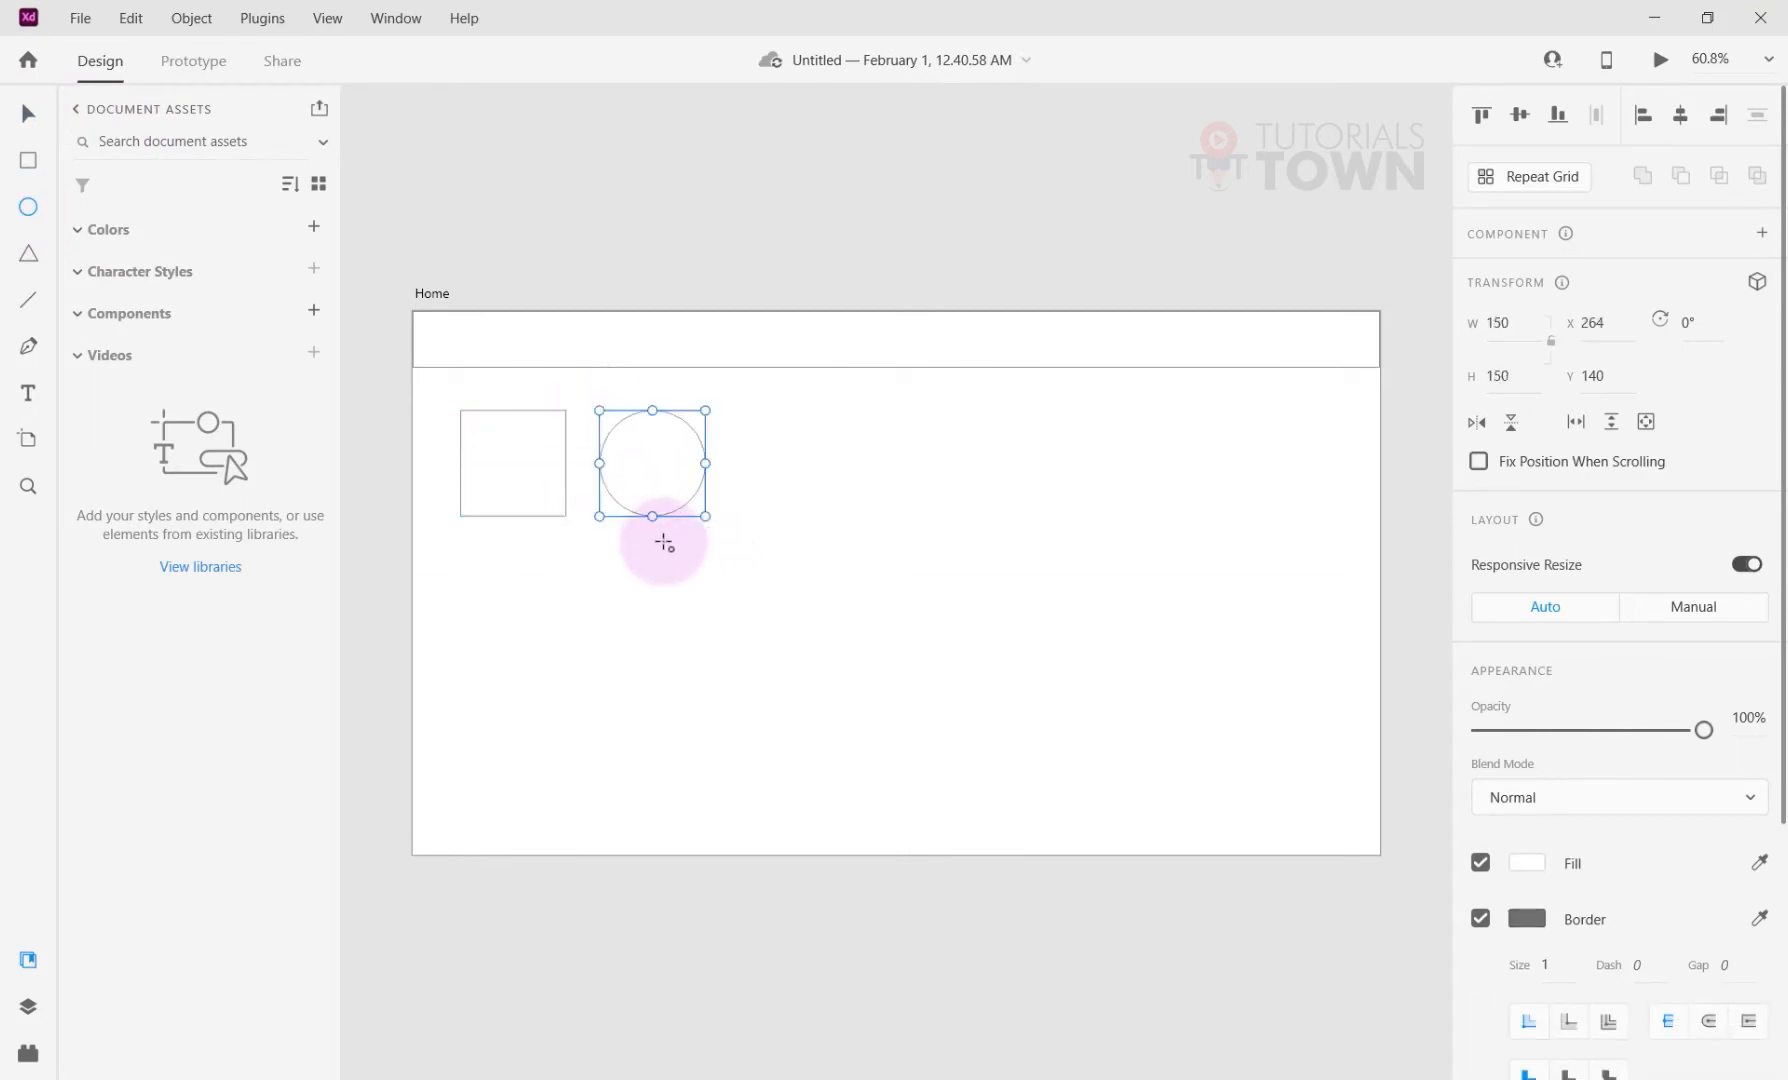
drag(445, 593, 756, 705)
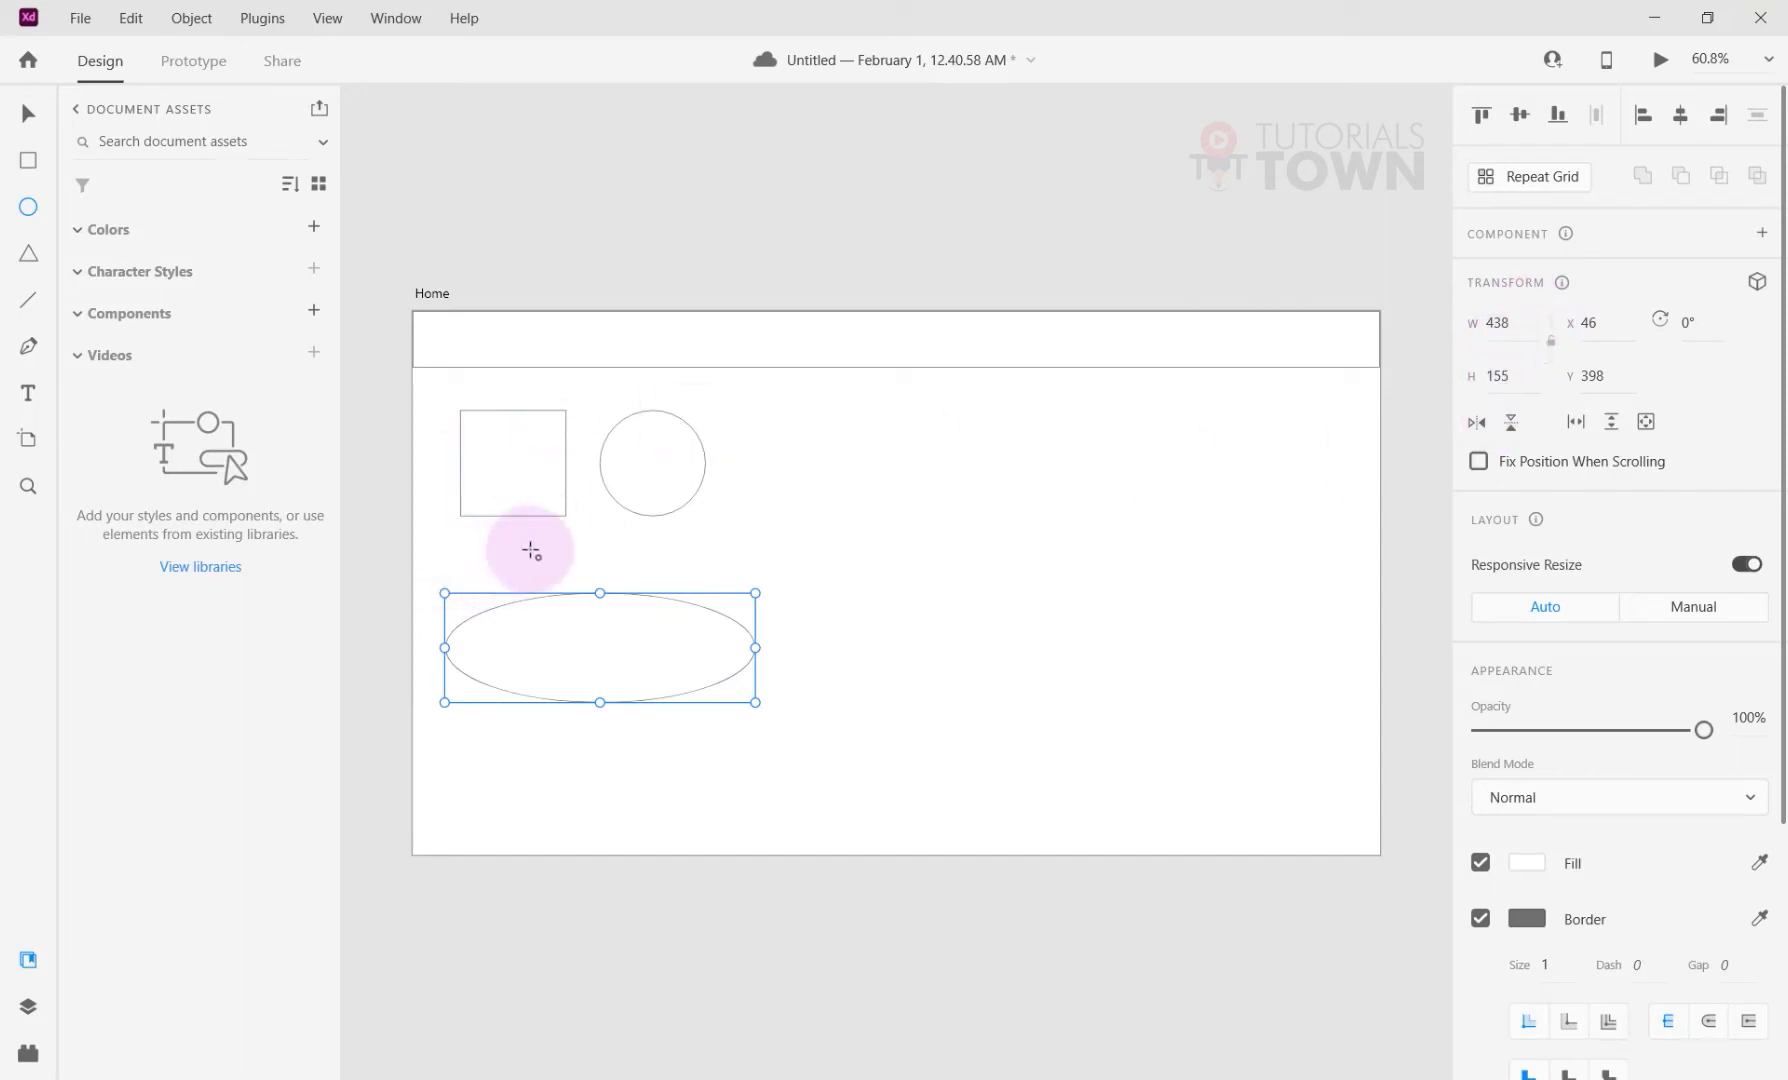
Draw a triangle about 317 by 275 in the artboard's right half and turn it into a pentagon with a corner count of 5.
key(y)
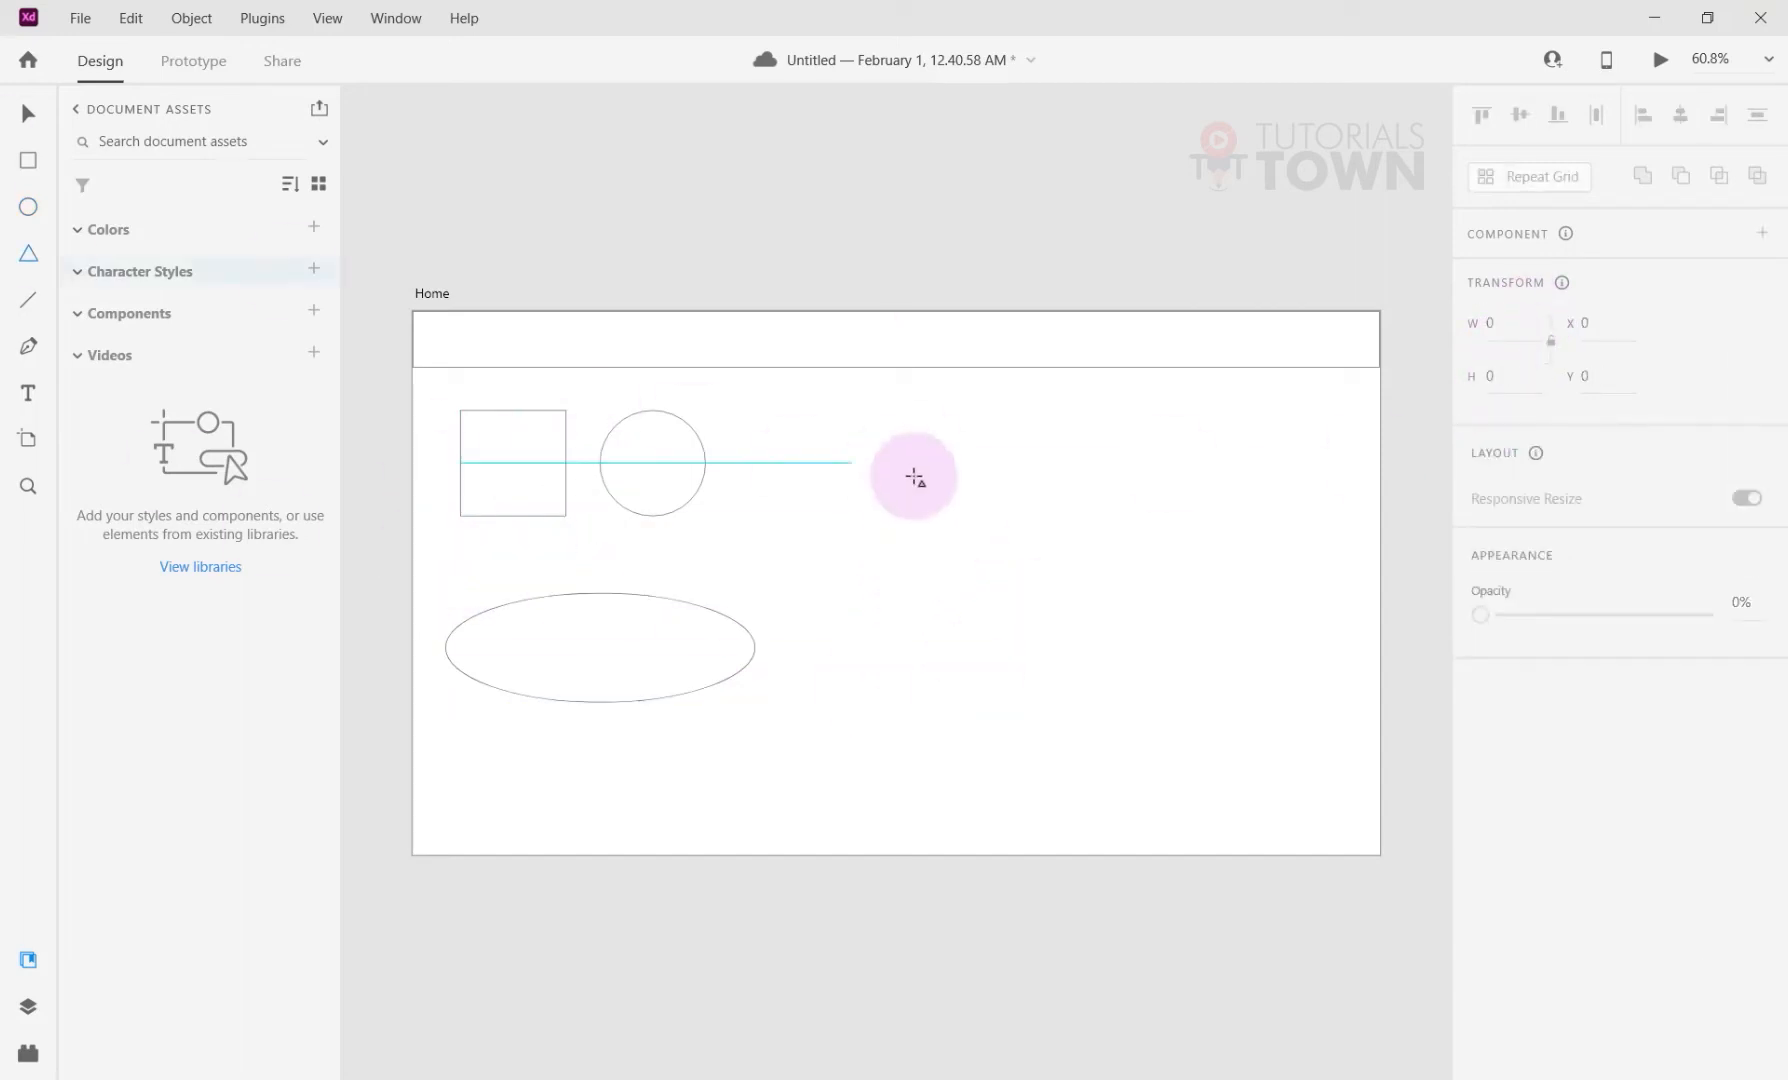
drag(941, 551, 1165, 757)
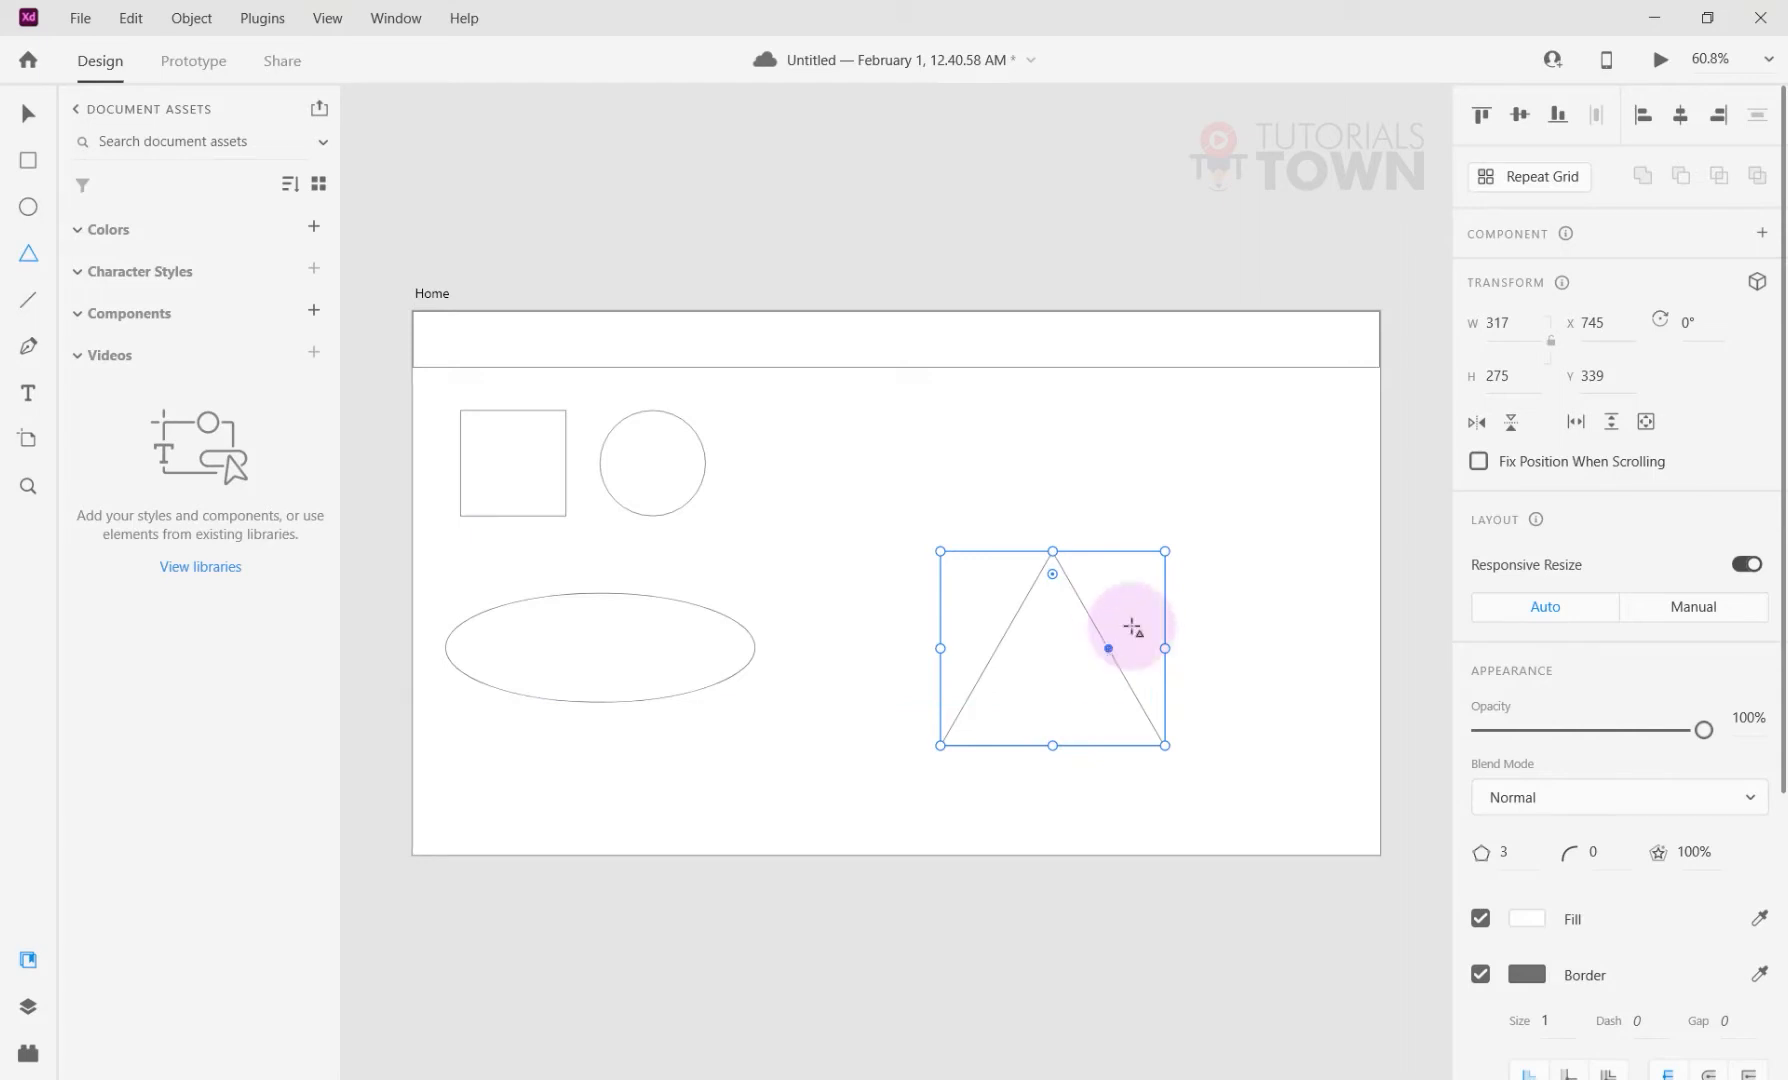
click(1503, 851)
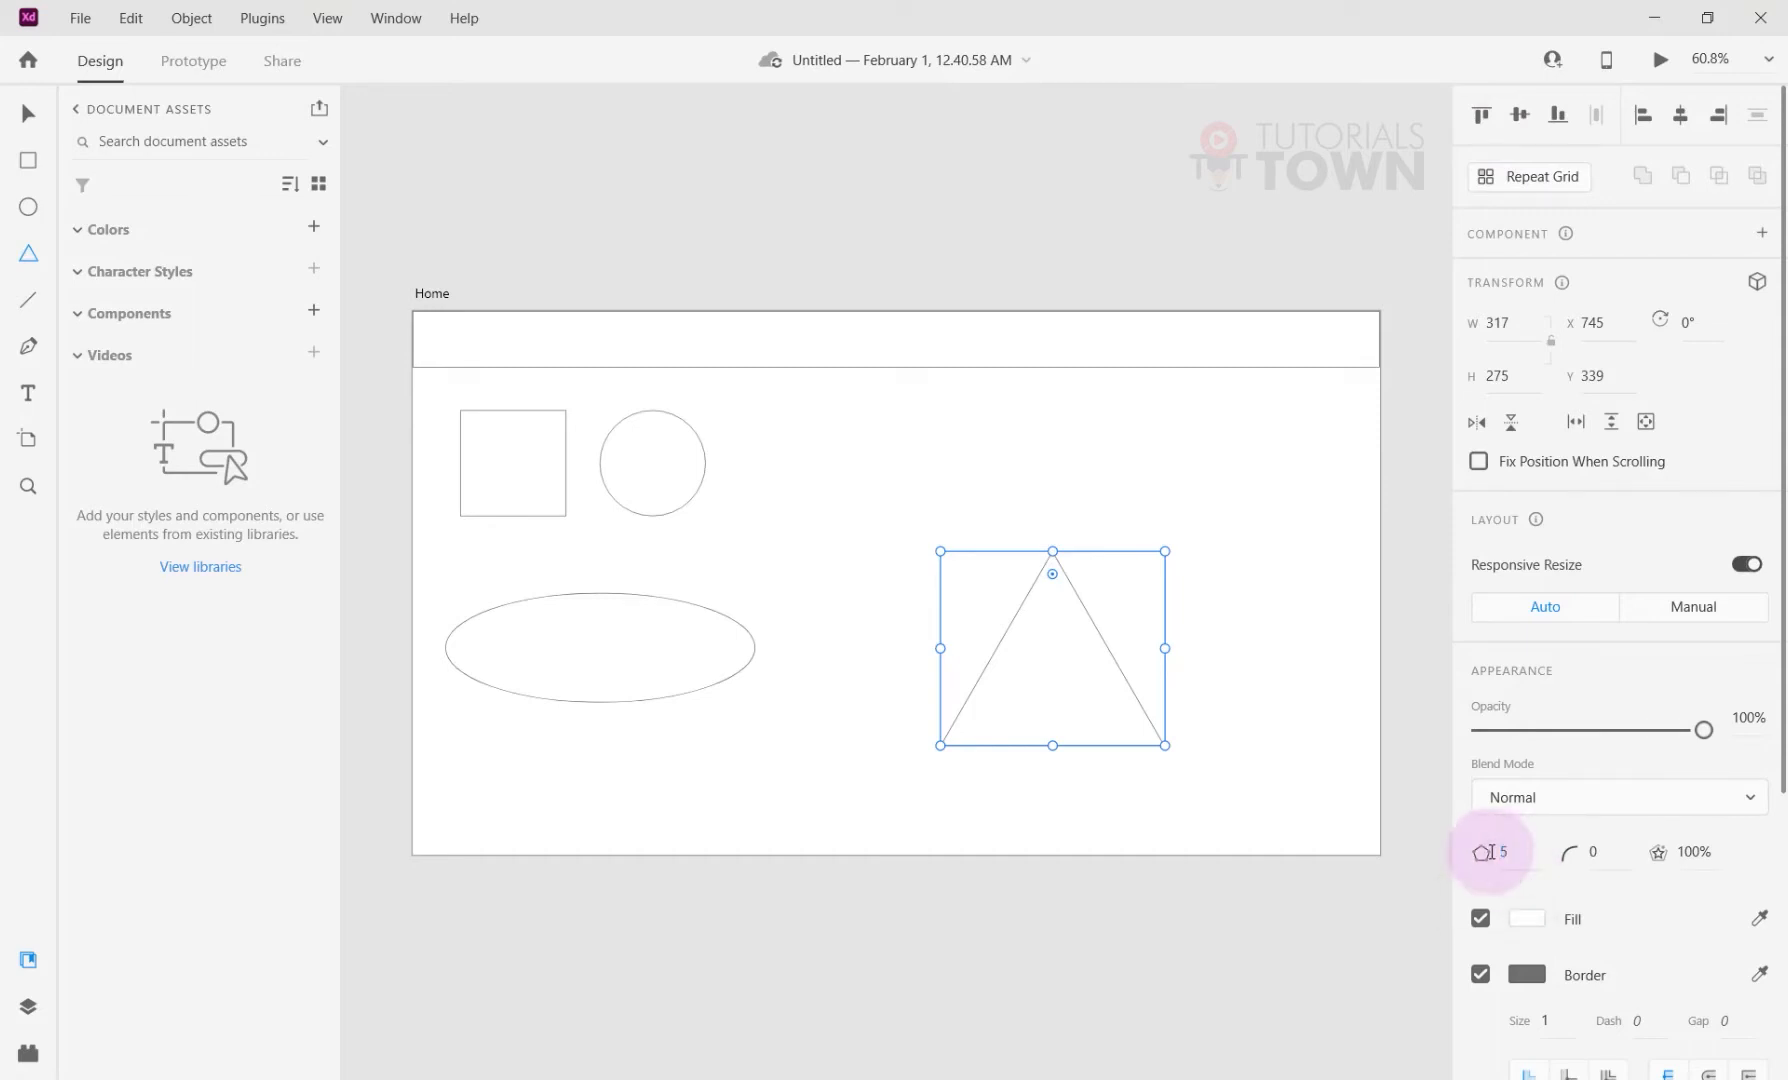
key(Return)
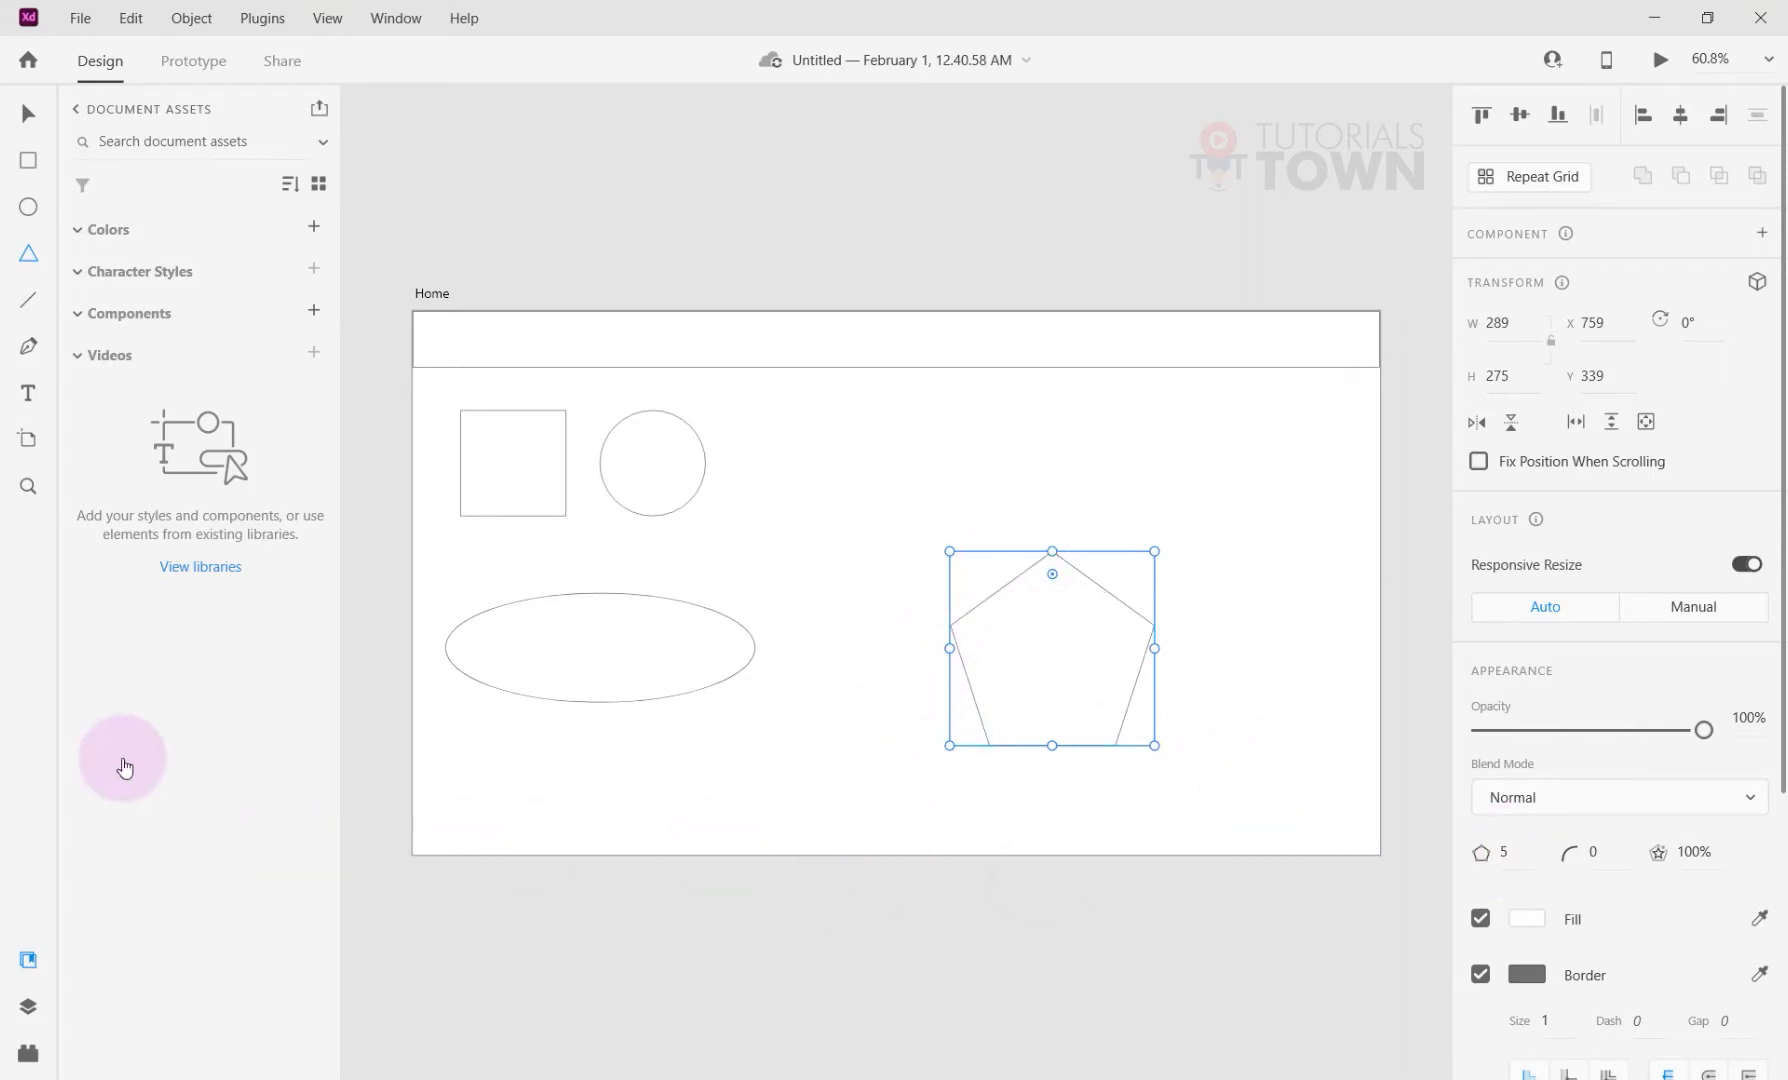
Move the pentagon straight down to Y 368 and set its opacity to 50%.
mouse_move(1076, 677)
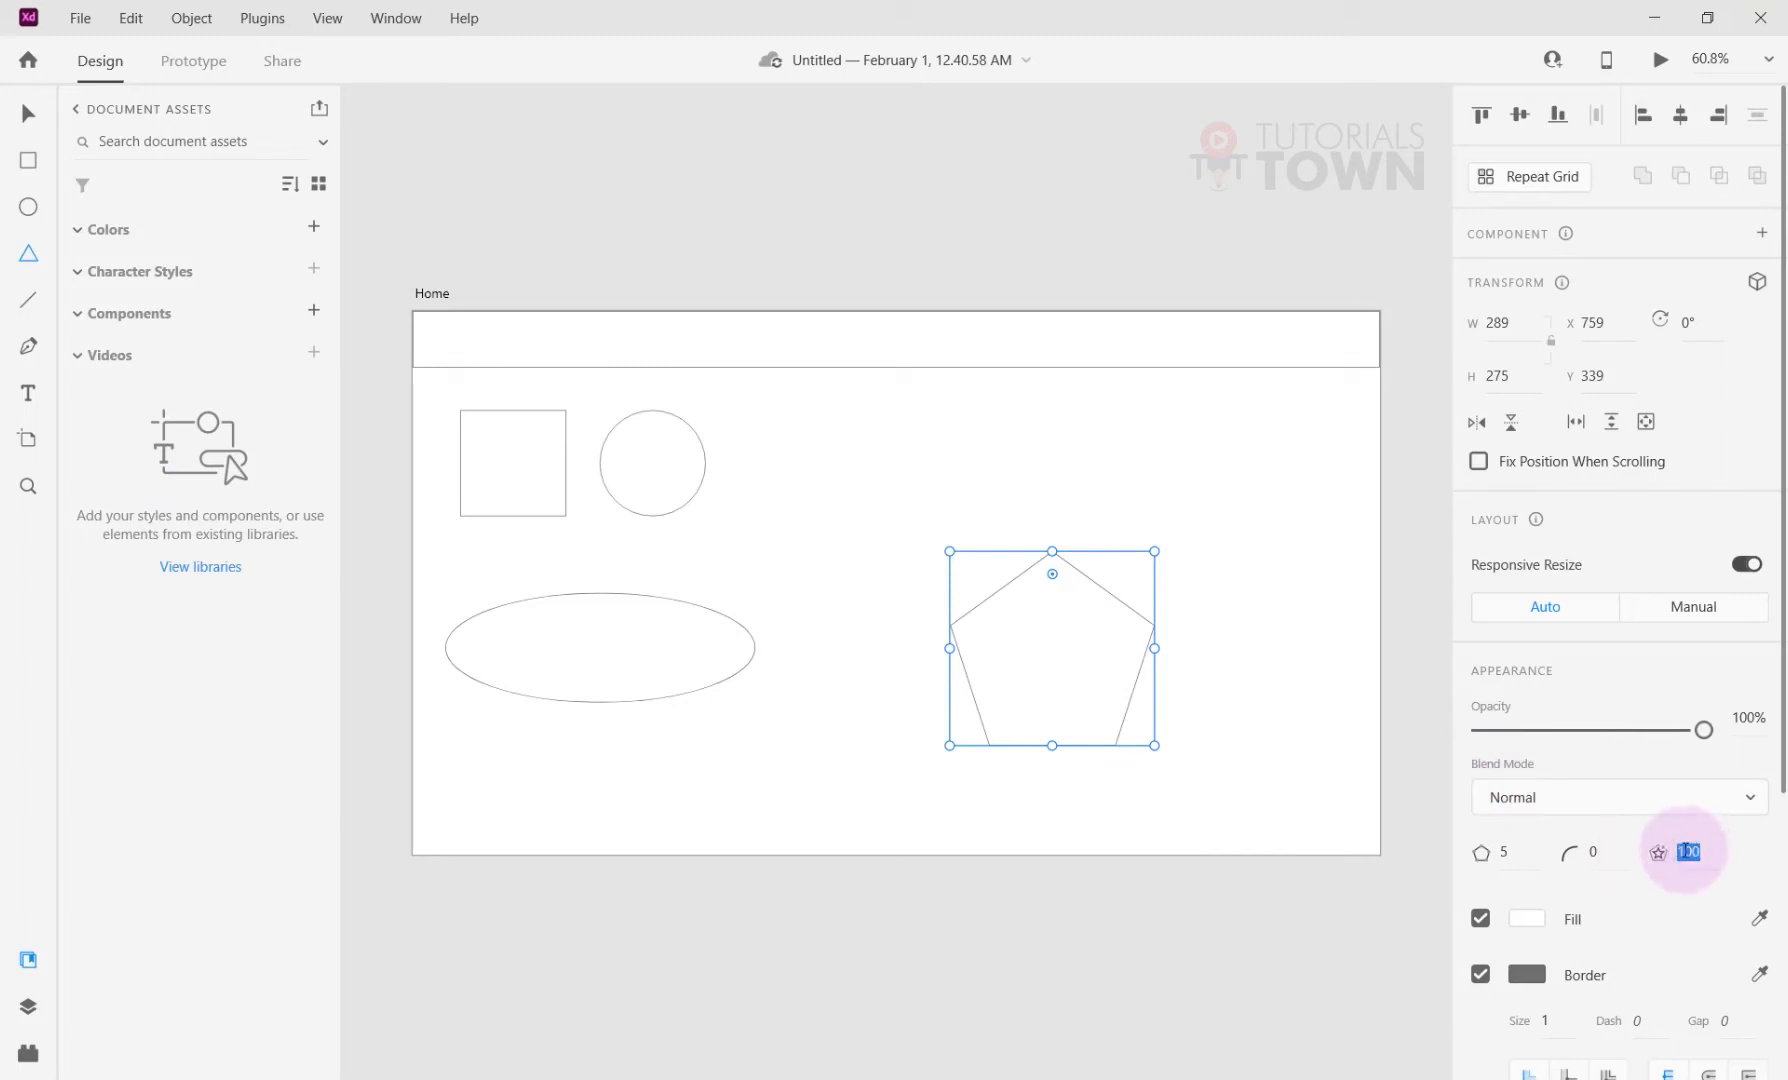
drag(1053, 606, 1053, 626)
key(5)
Turn the pentagon into a rounded star with a star ratio of 50 and a corner radius of 20.
click(1745, 843)
drag(1700, 852, 1686, 850)
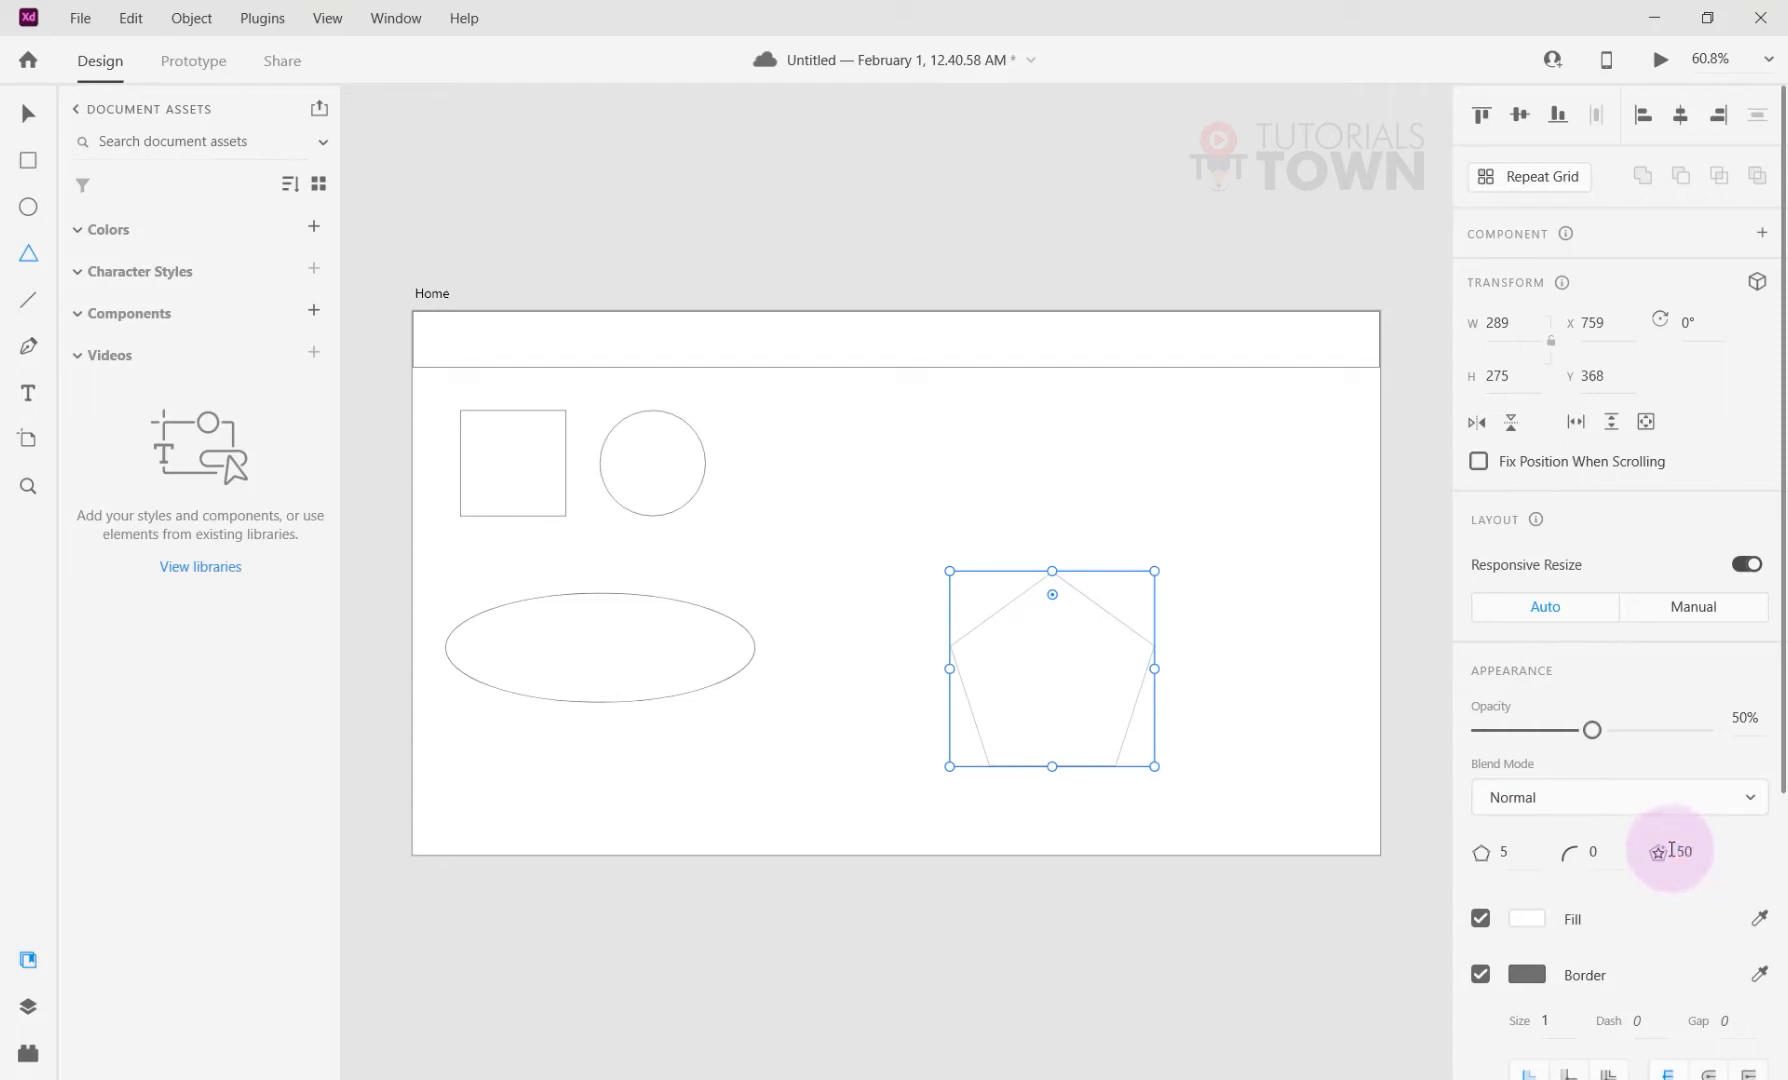
key(Return)
click(1088, 730)
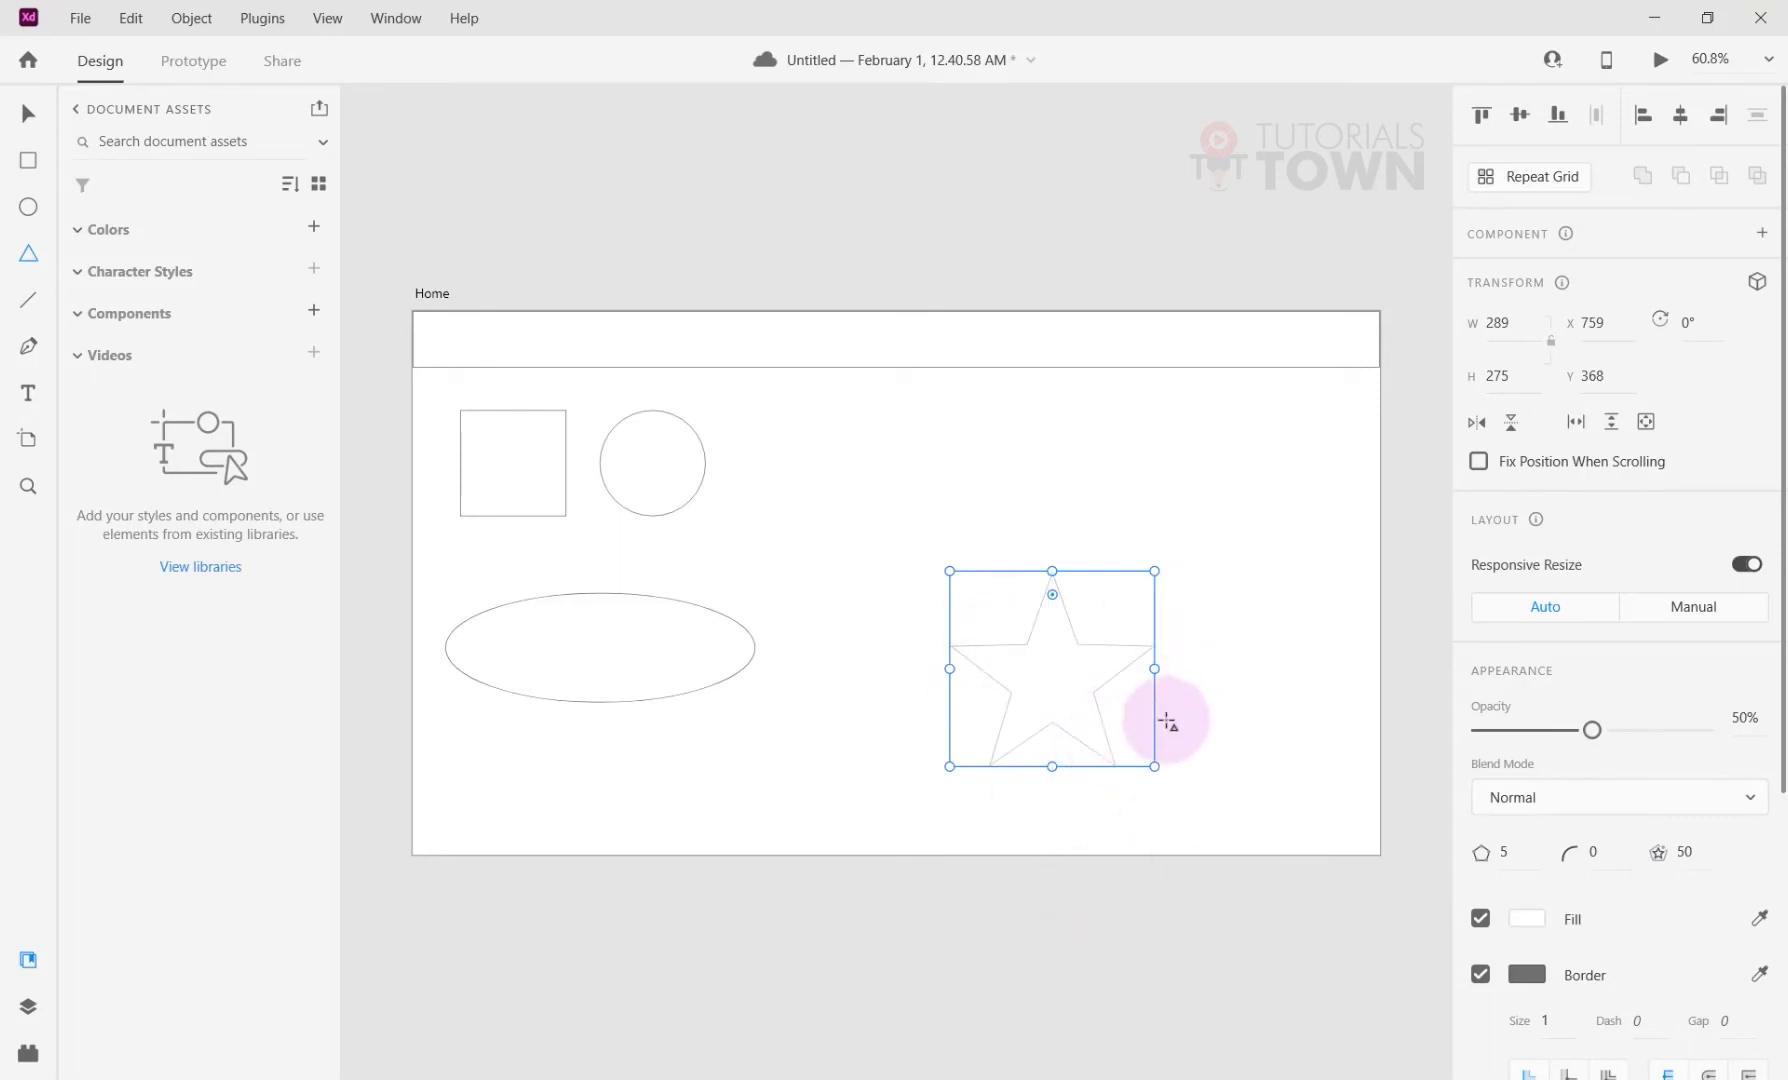
click(1591, 851)
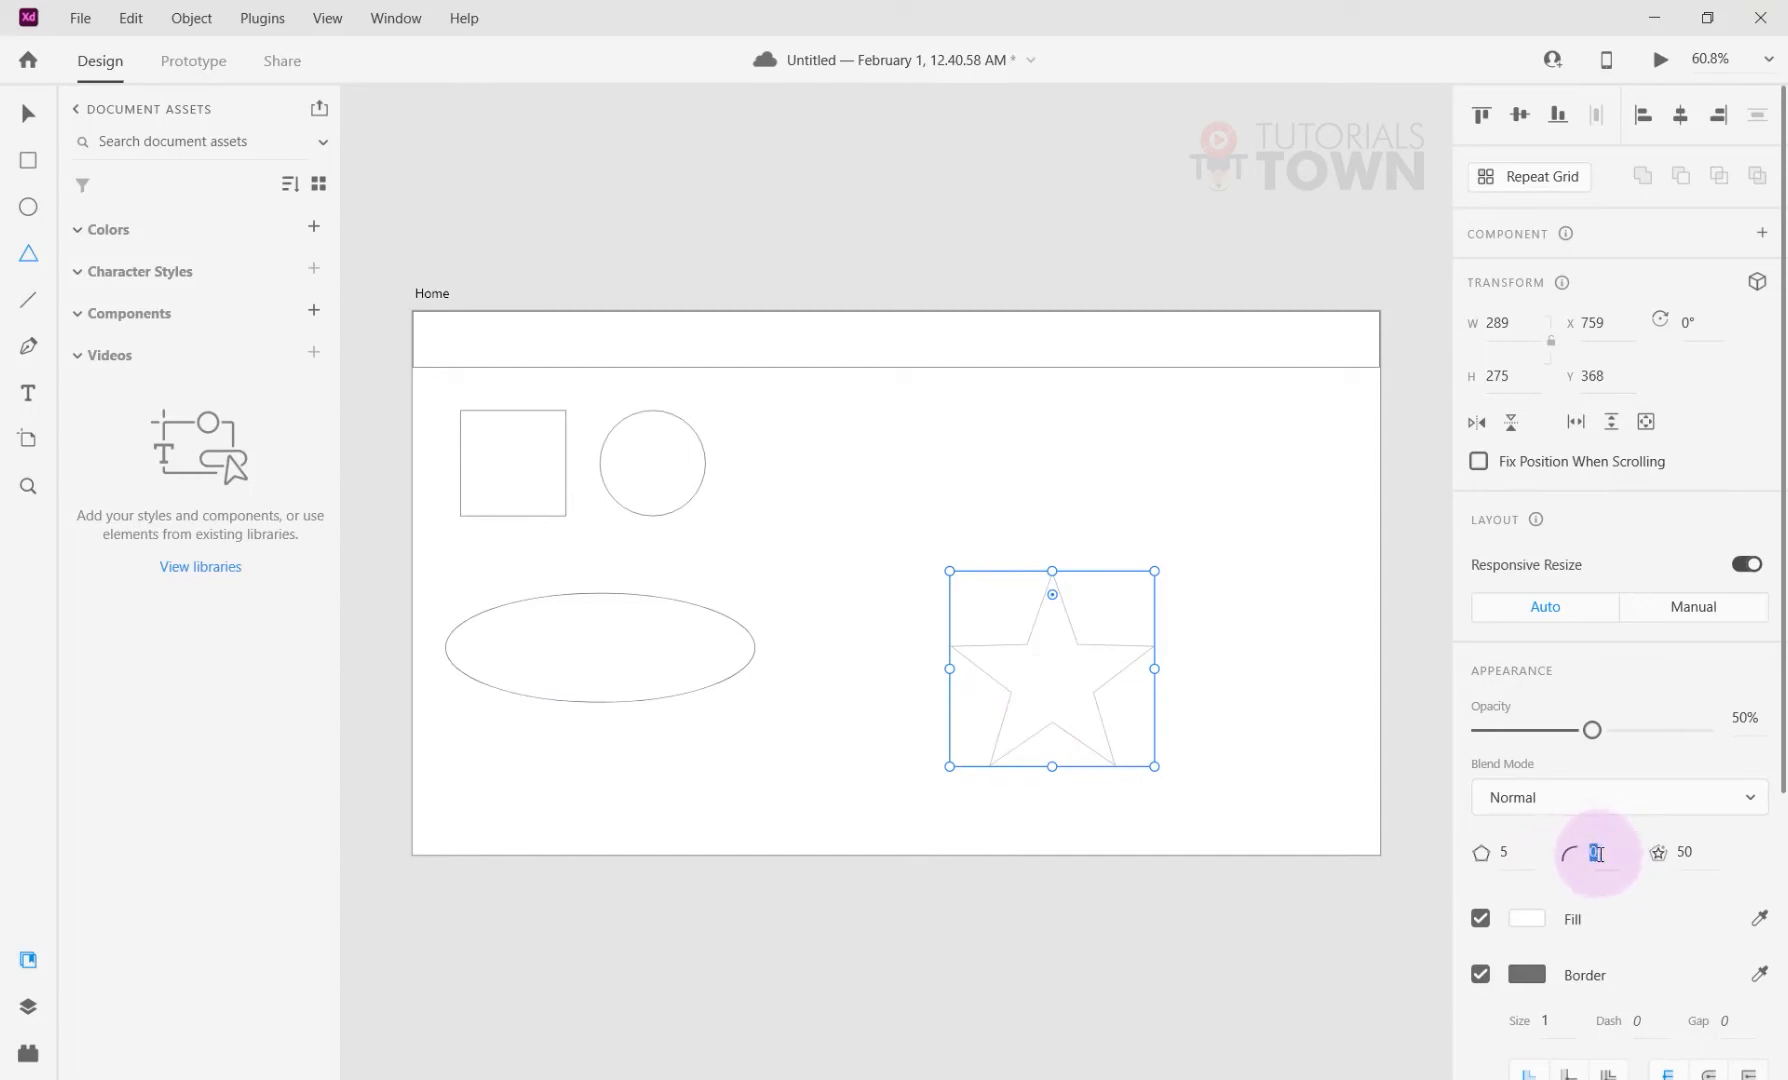
text(20)
key(Return)
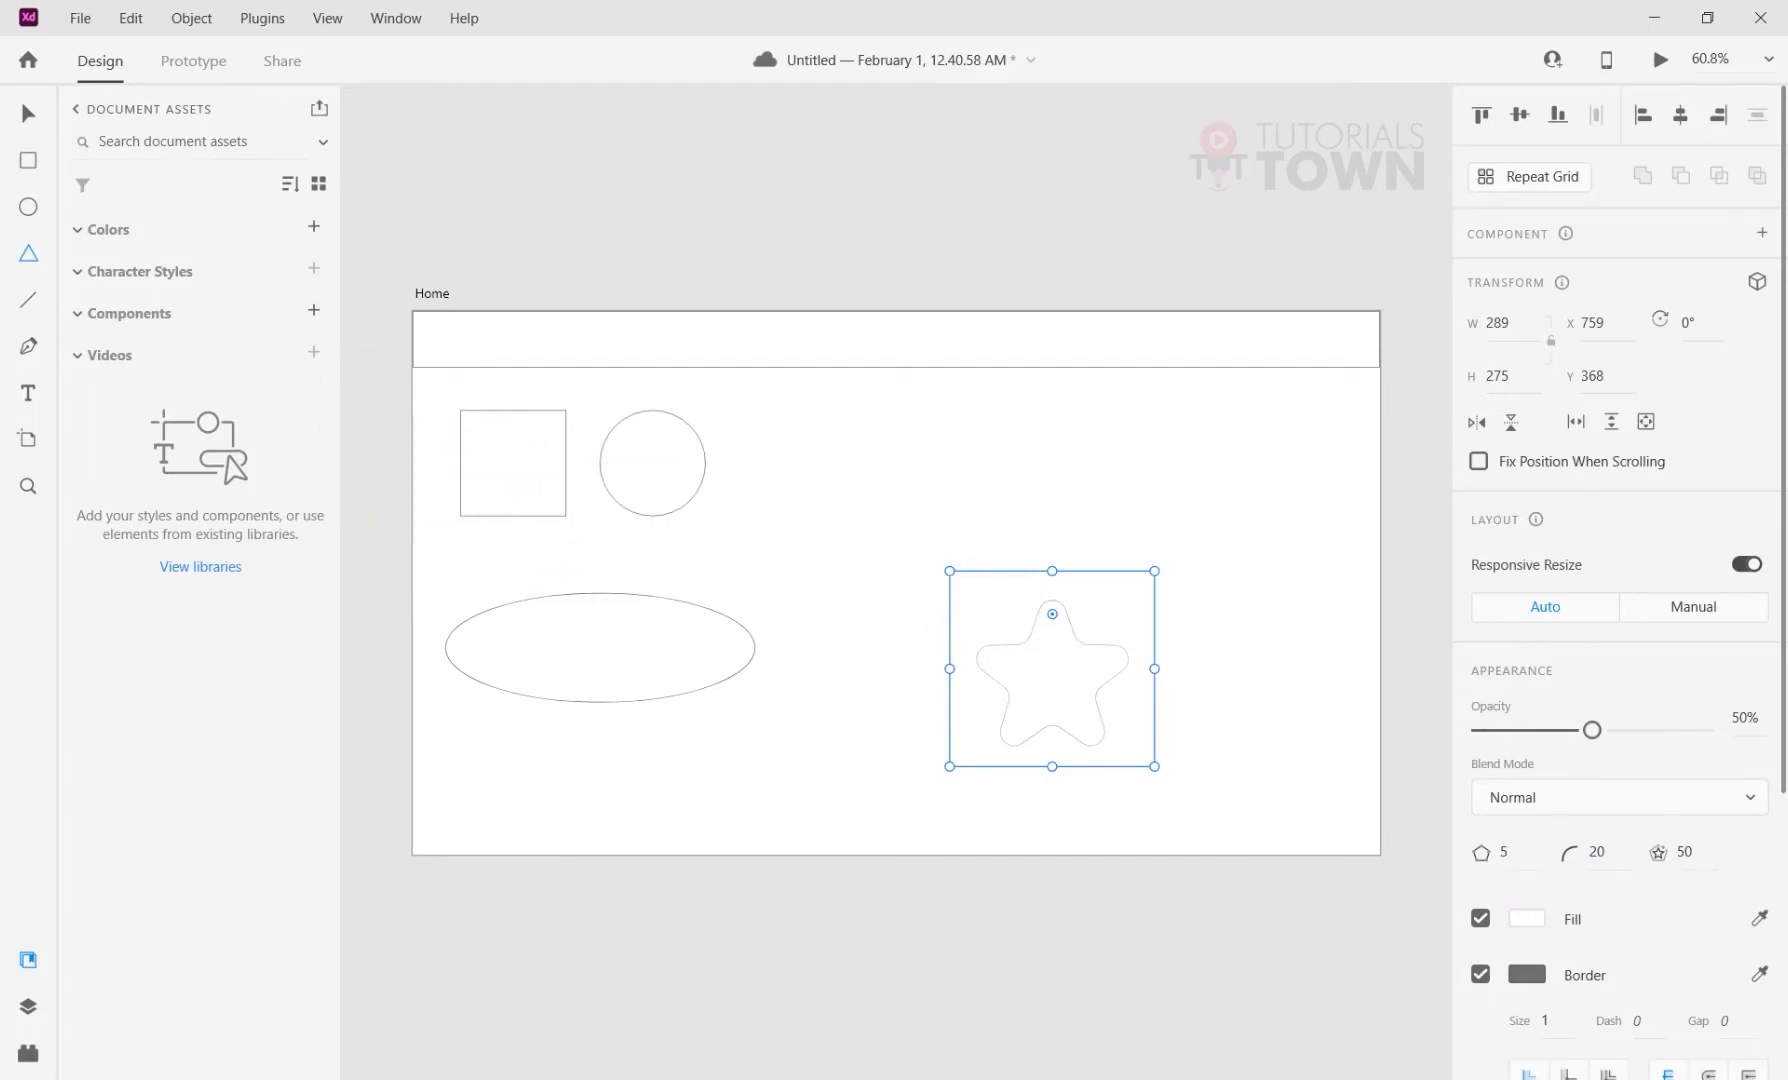
Move the rounded star beside the circle, level with its top edge, at about X 445, Y 140.
click(548, 452)
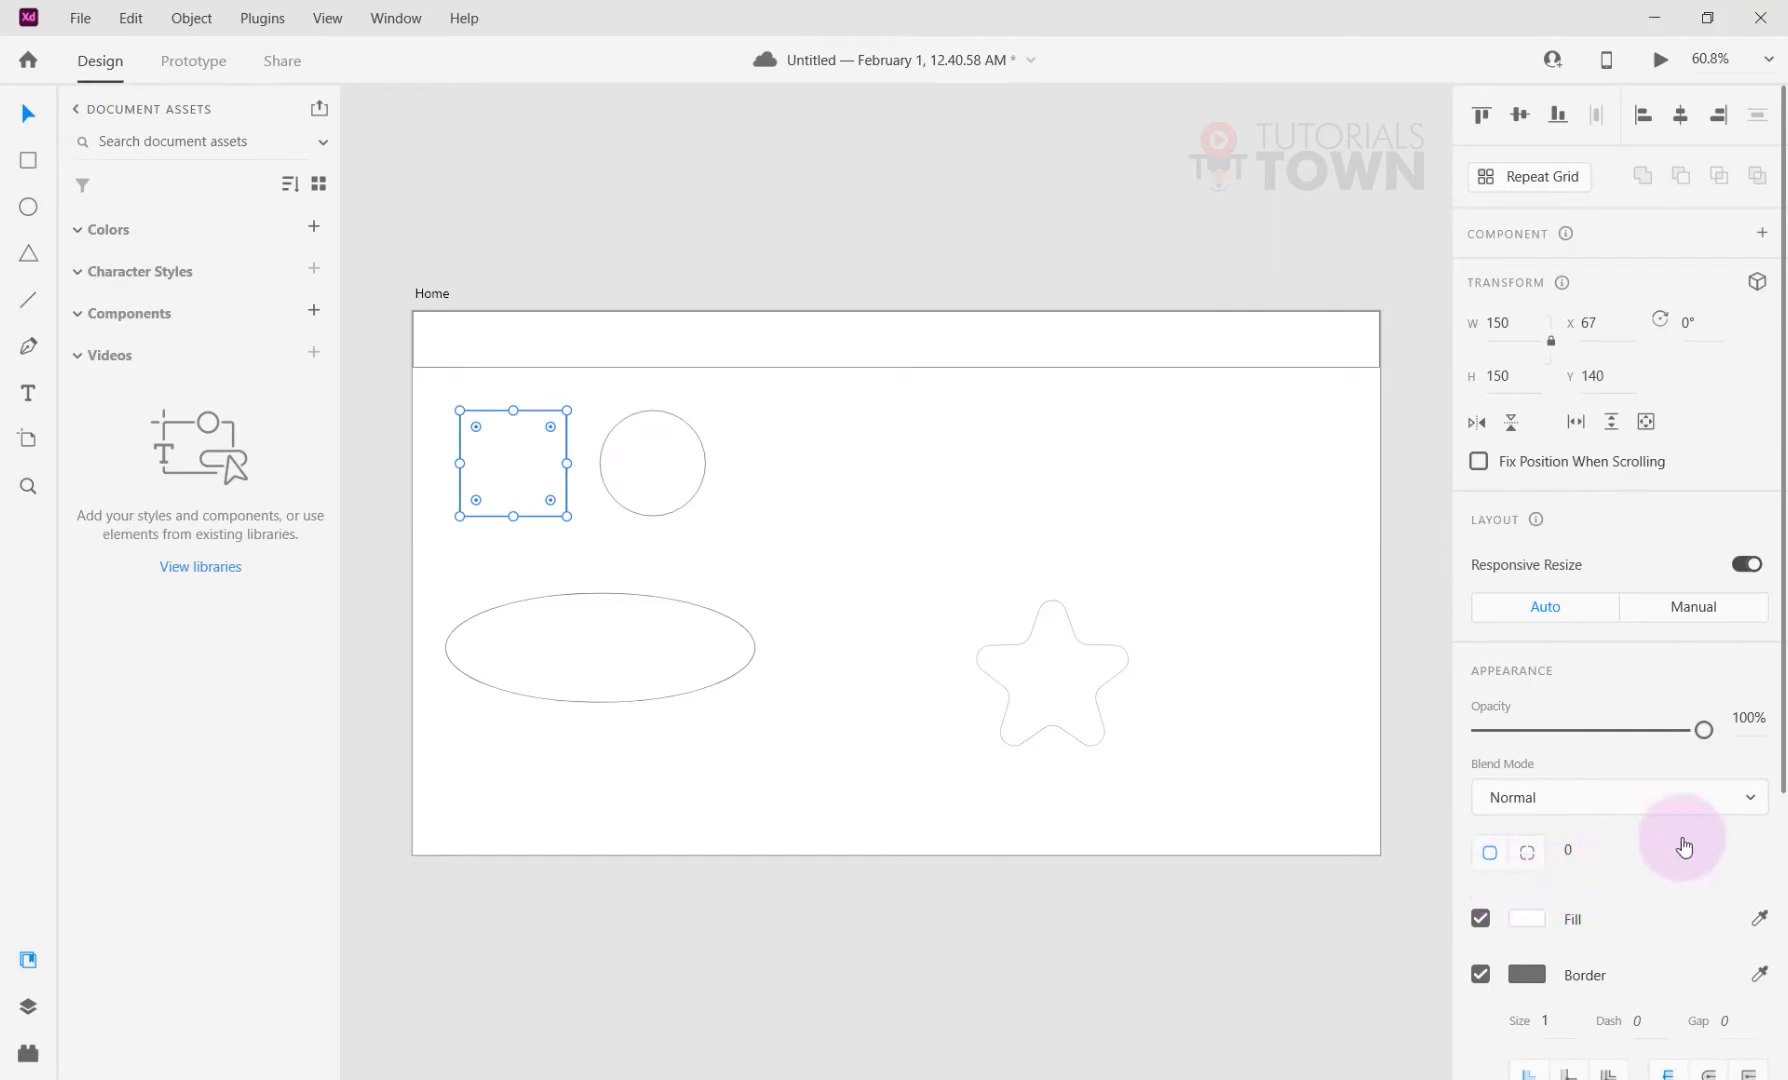
scroll(1684, 847, down, 3)
scroll(1690, 588, up, 3)
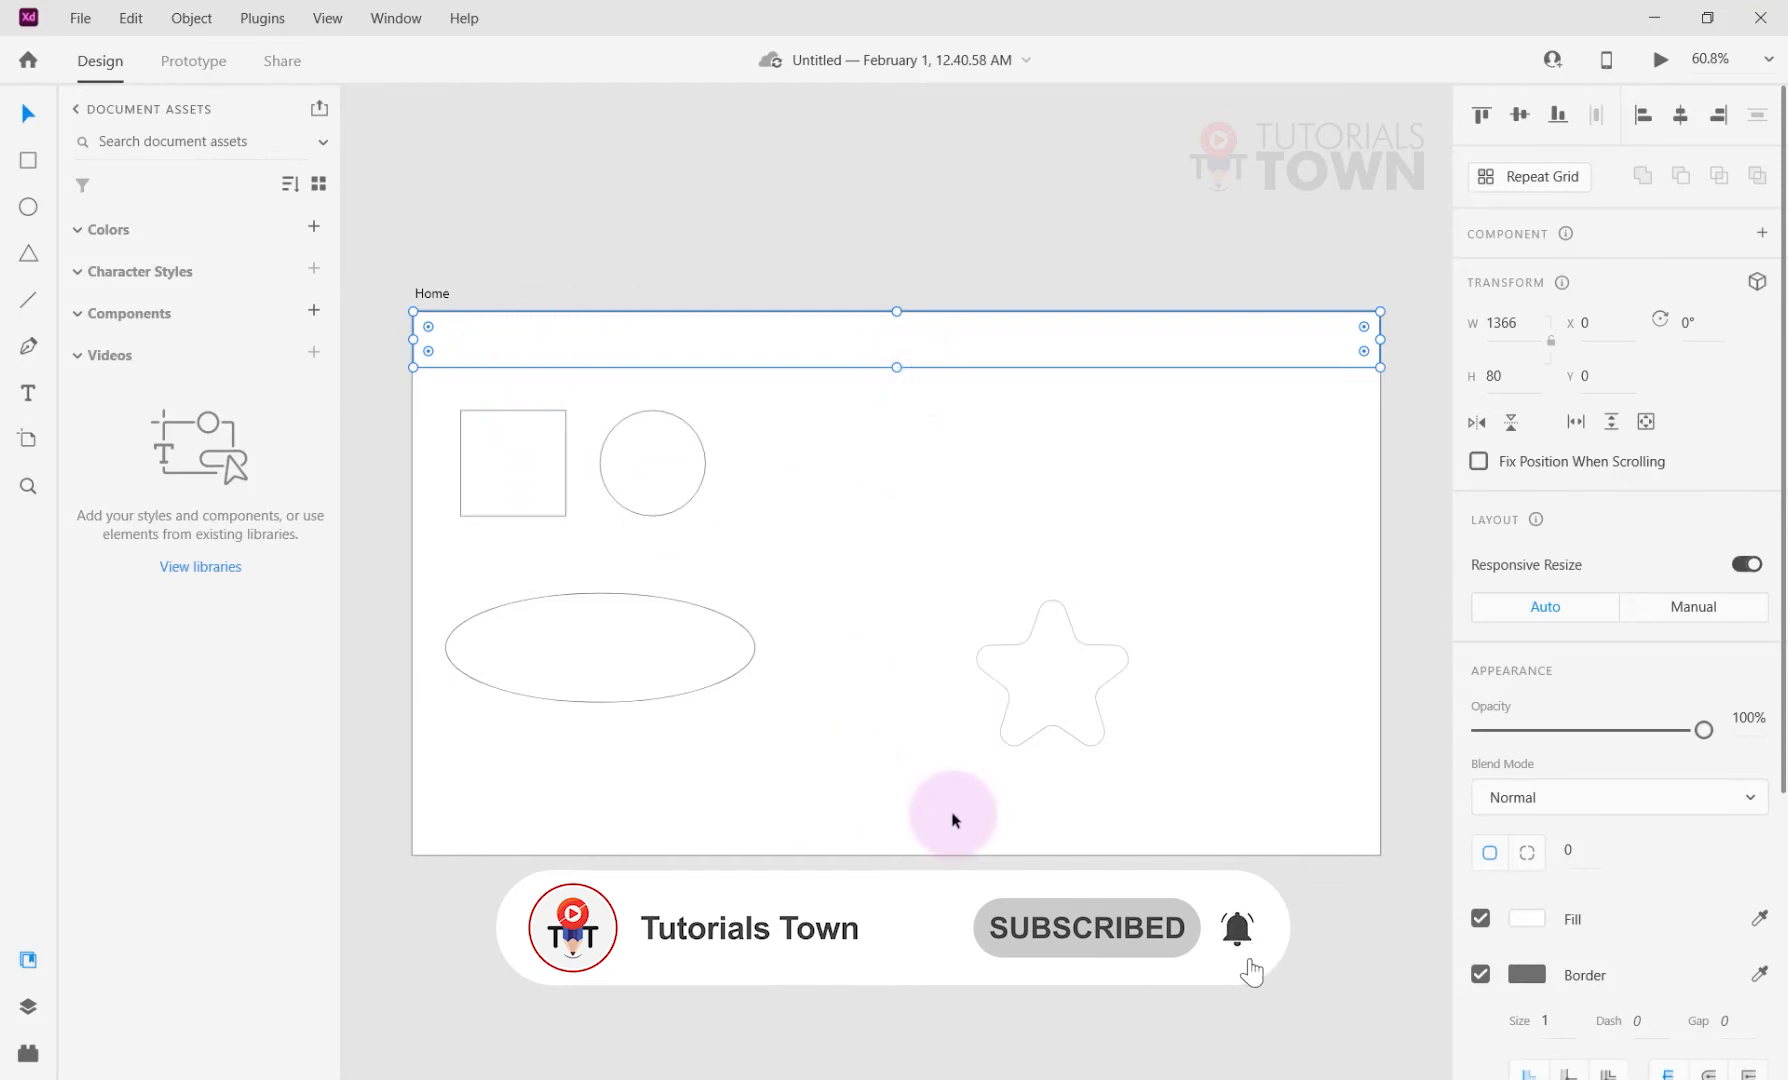
drag(1097, 704, 875, 539)
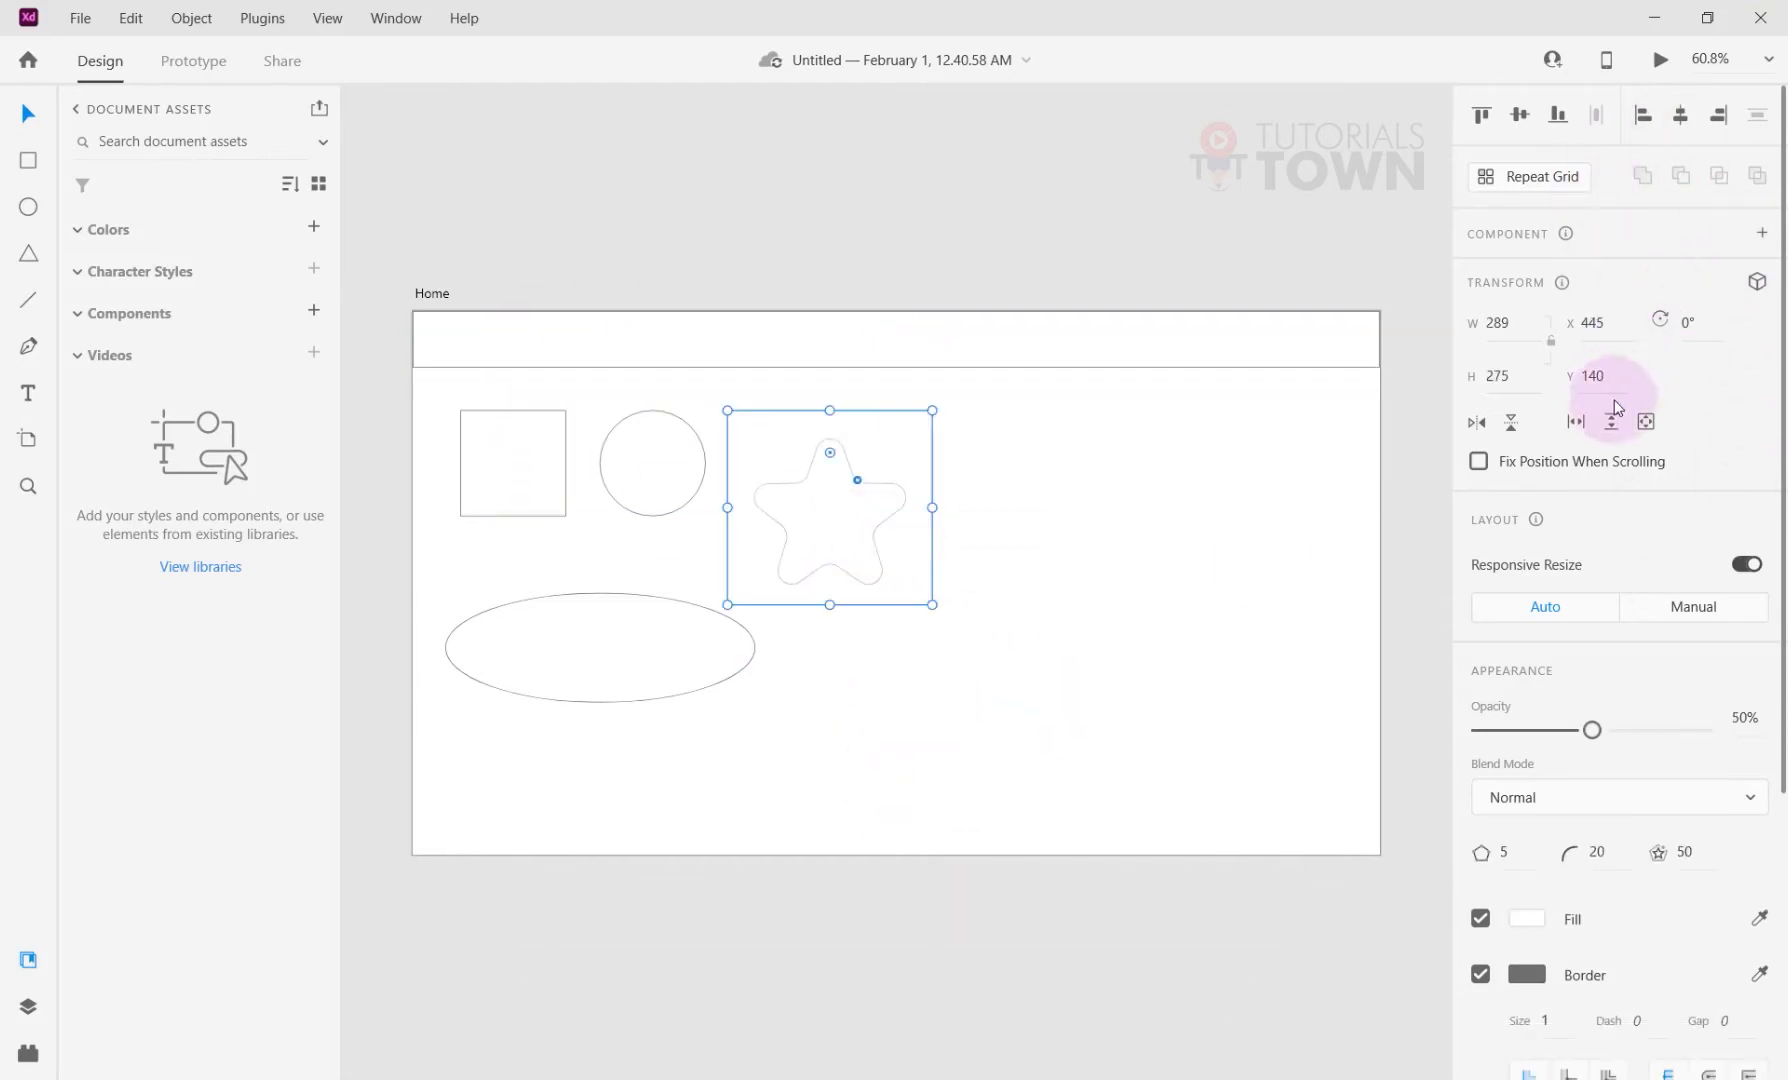
Try aligning the header bar to the artboard's bottom edge, return it to the top edge, and keep its opacity at 100%.
click(968, 350)
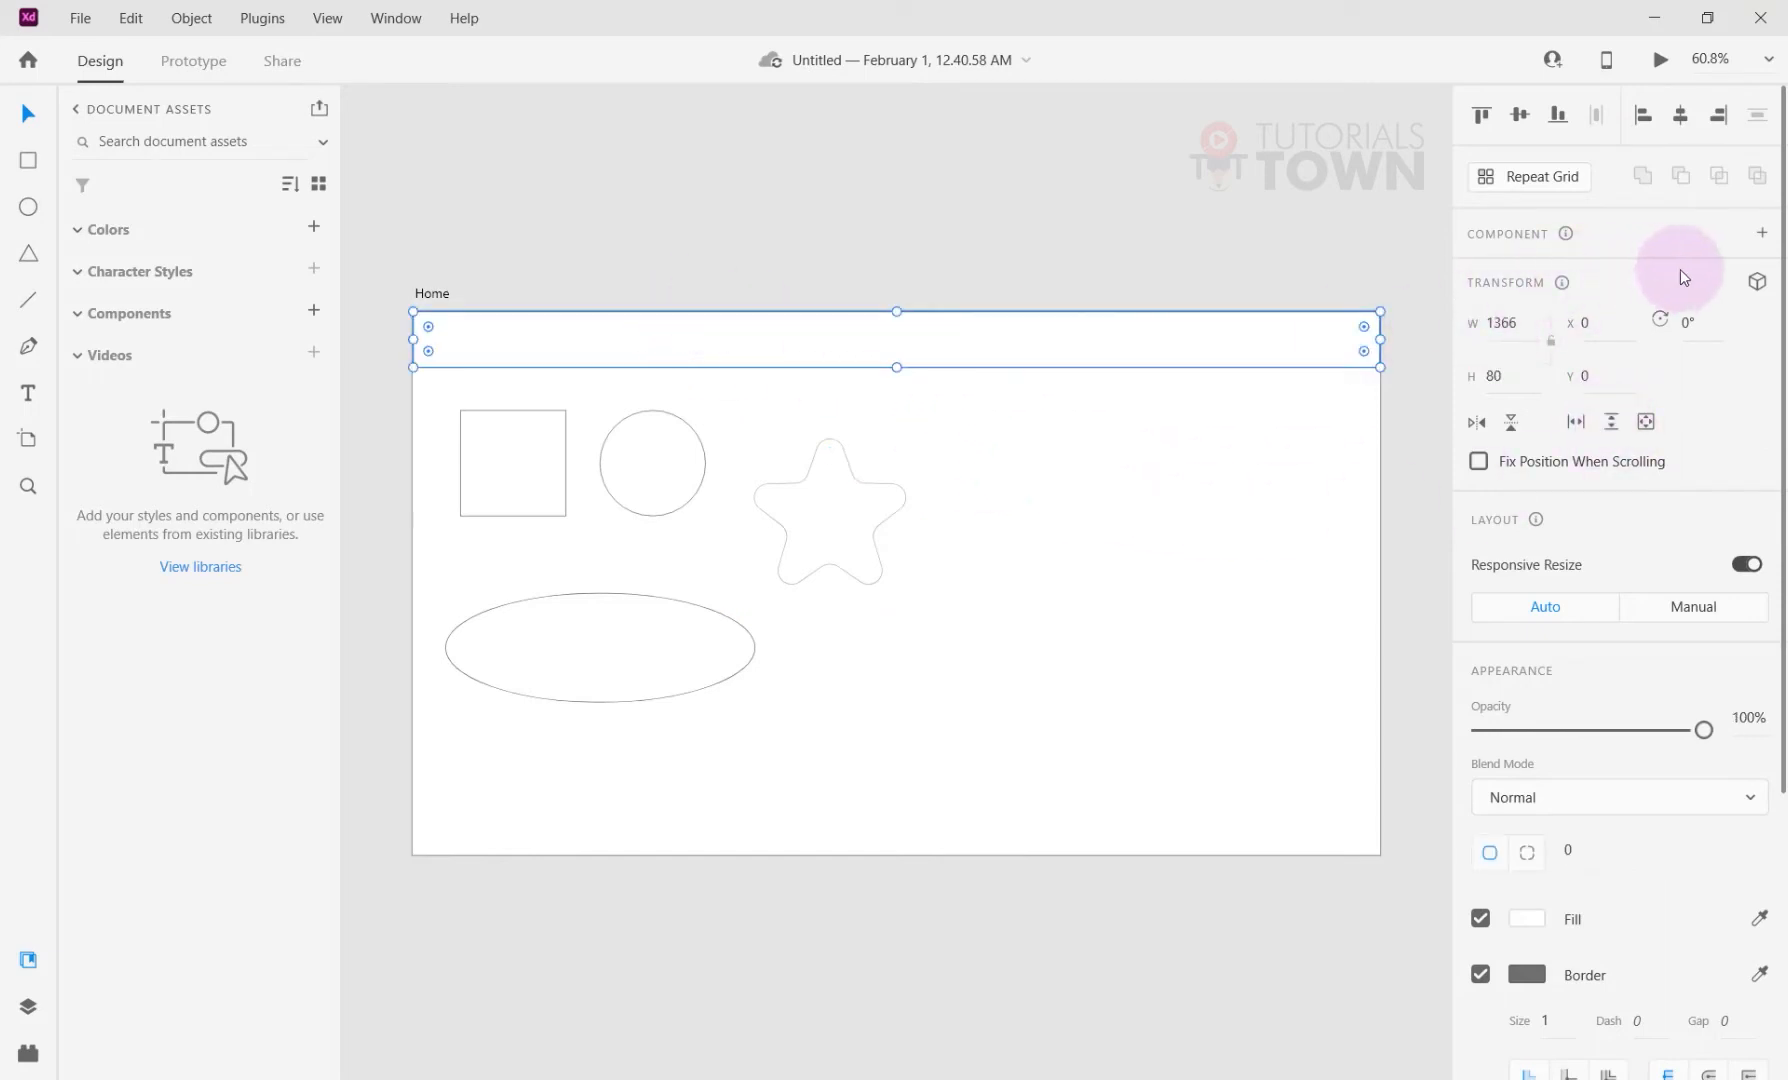
click(1486, 112)
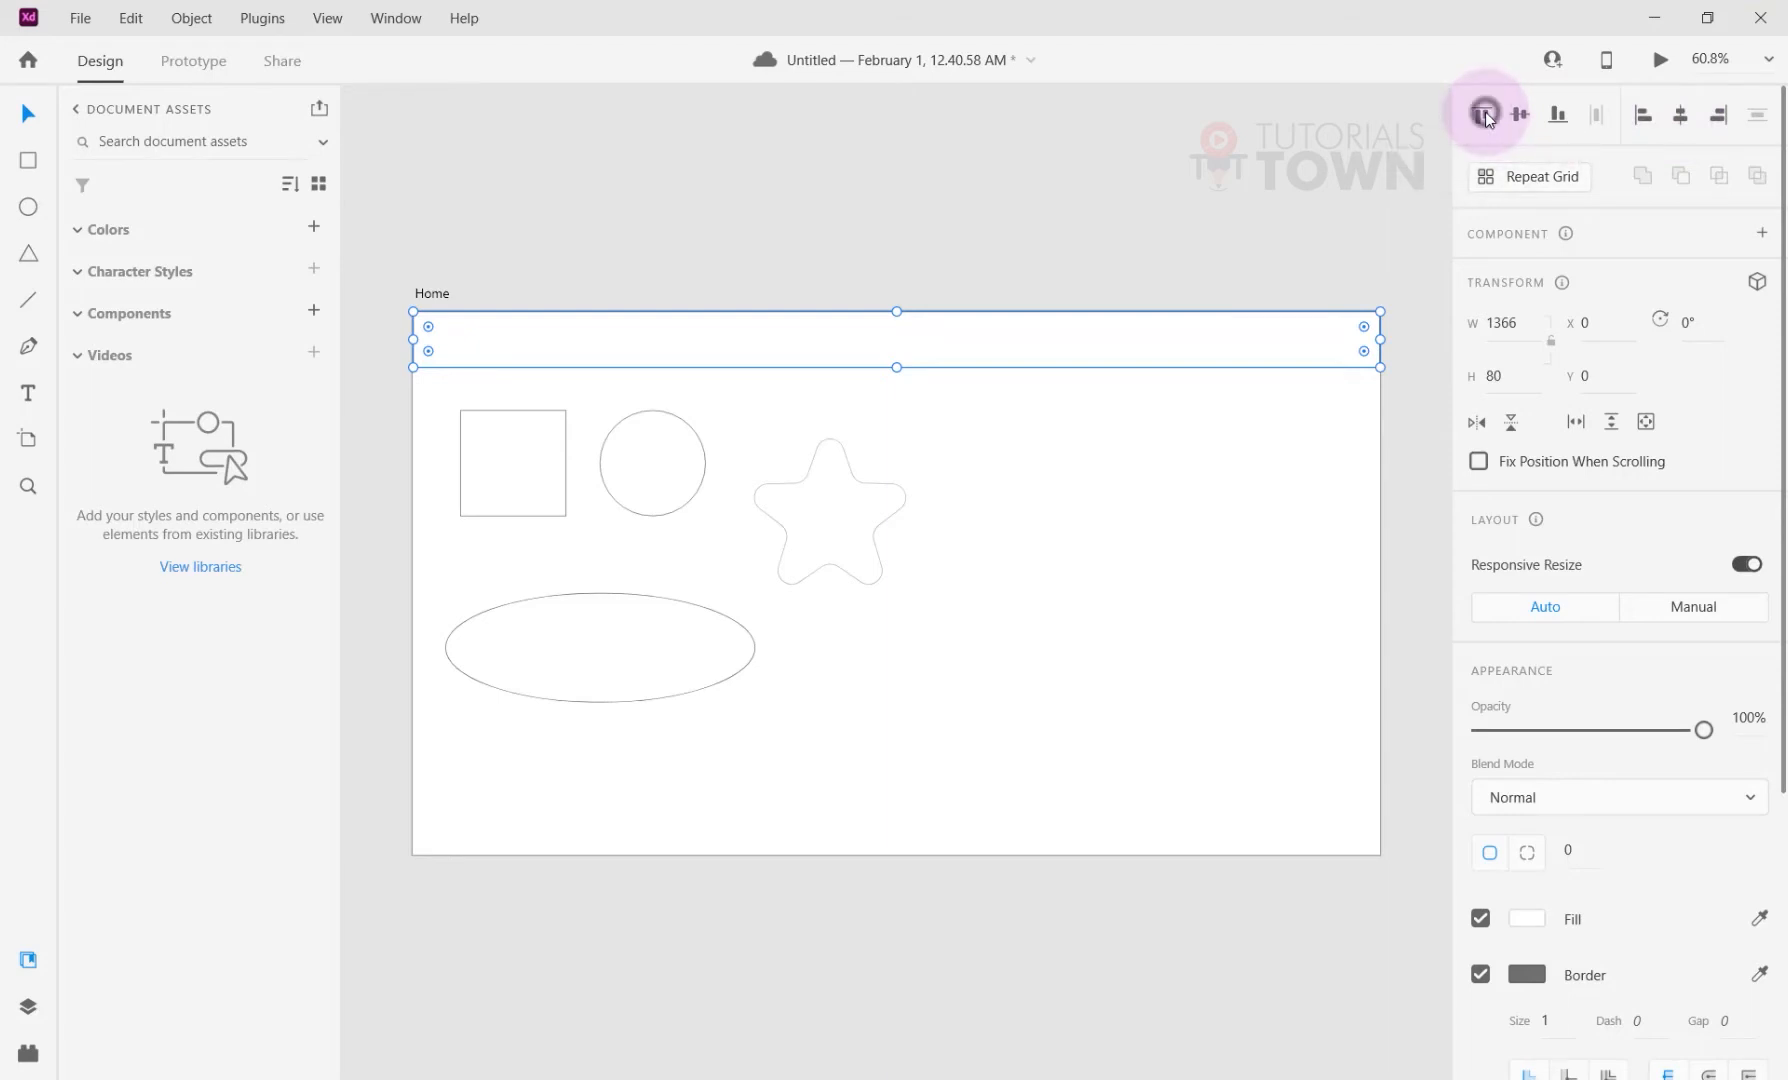
click(1558, 115)
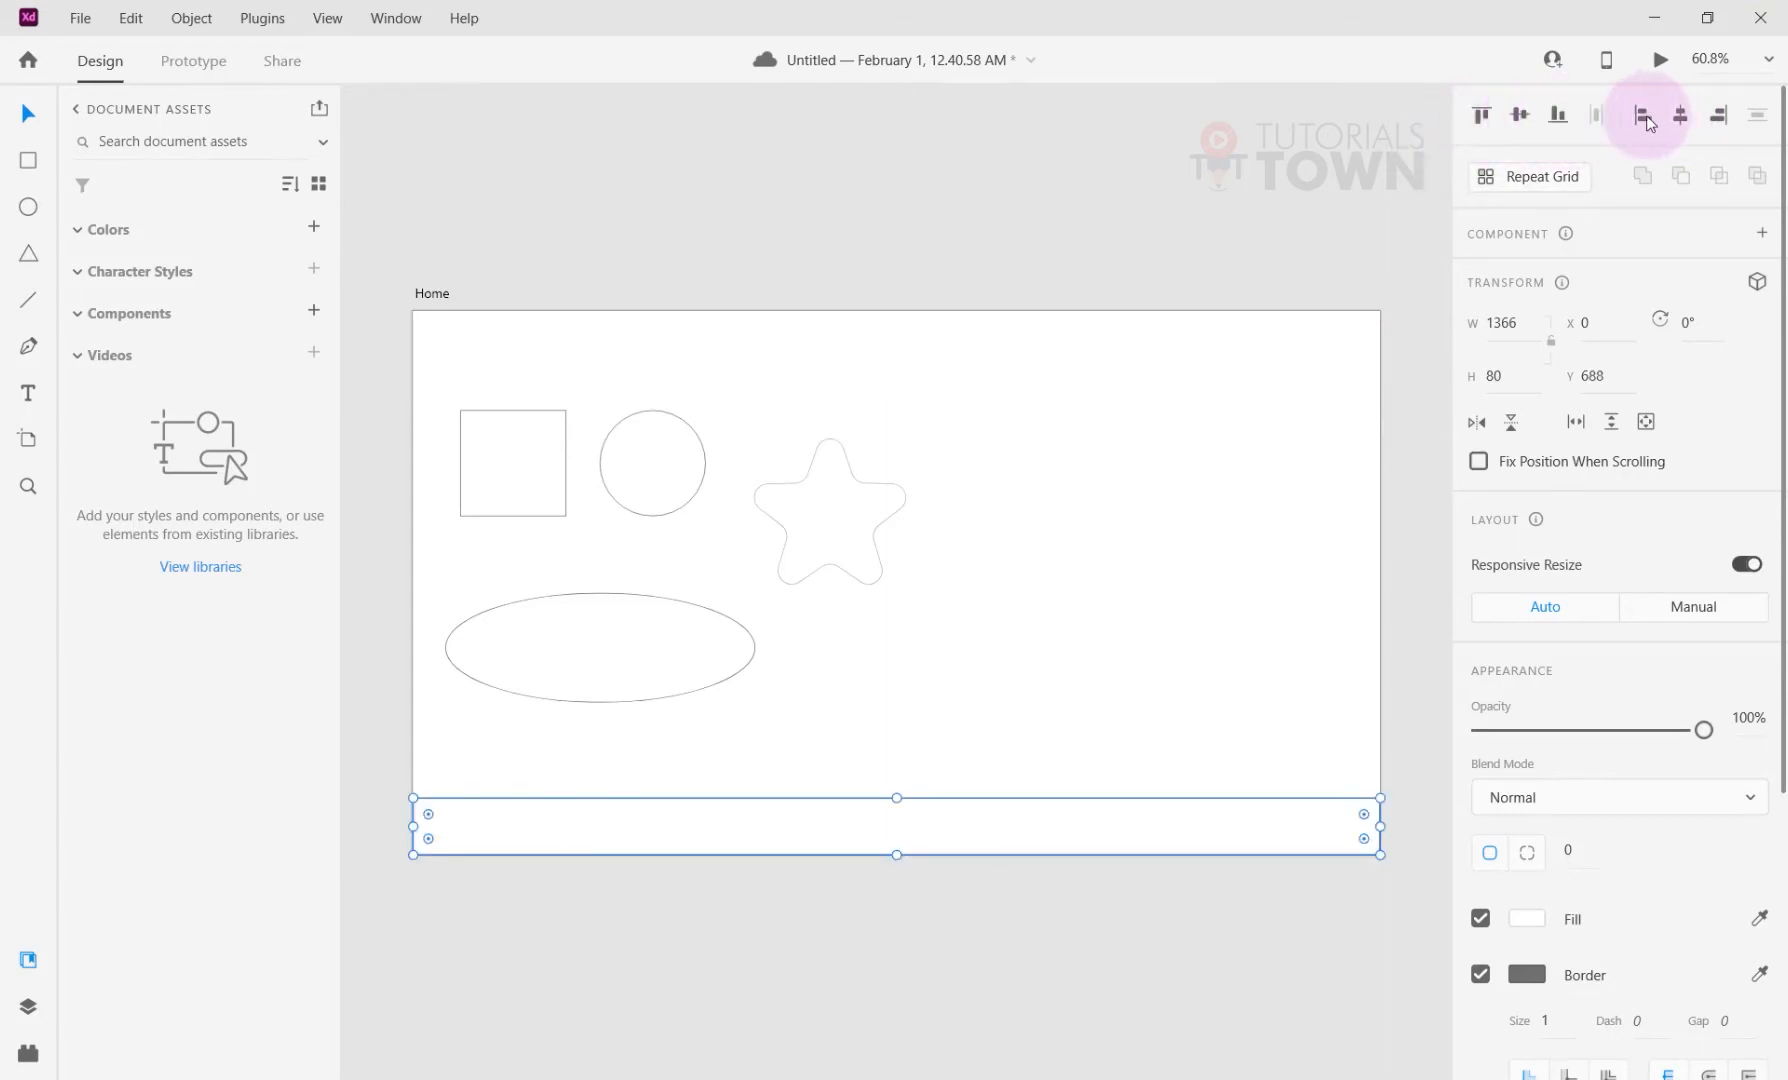
click(1482, 114)
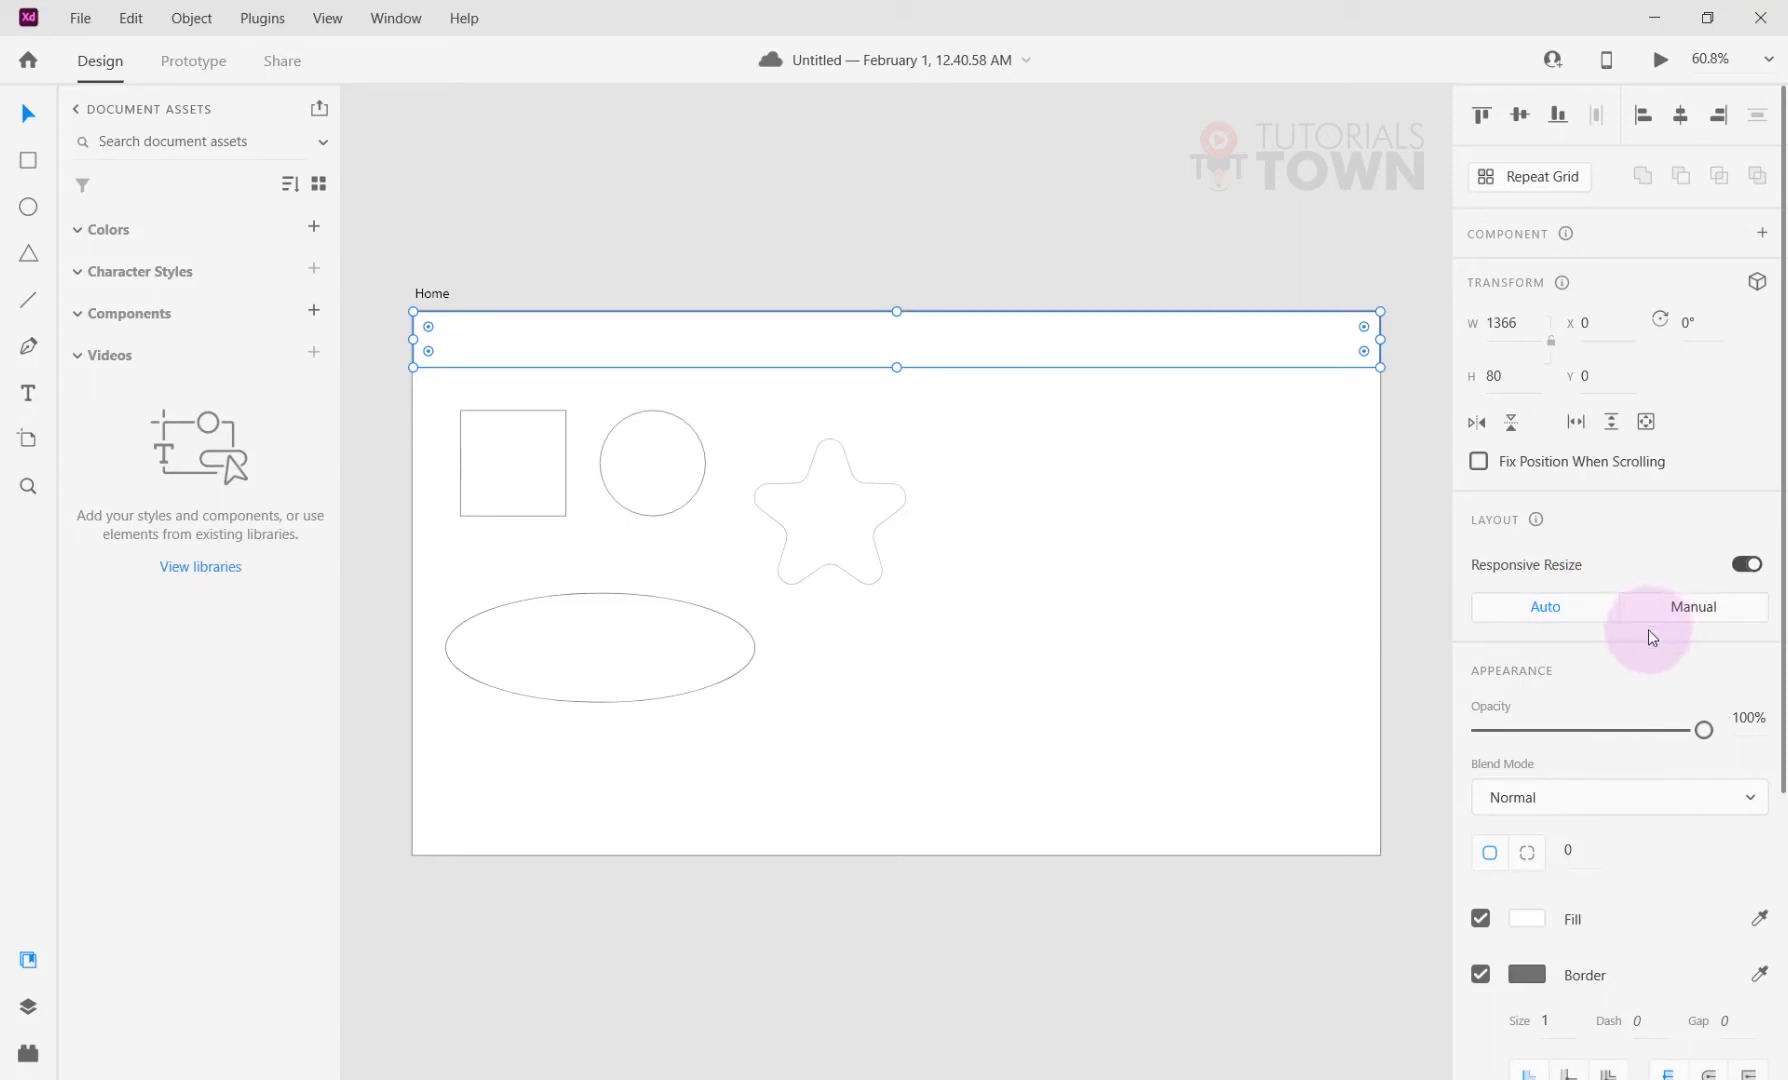
scroll(1153, 726, down, 3)
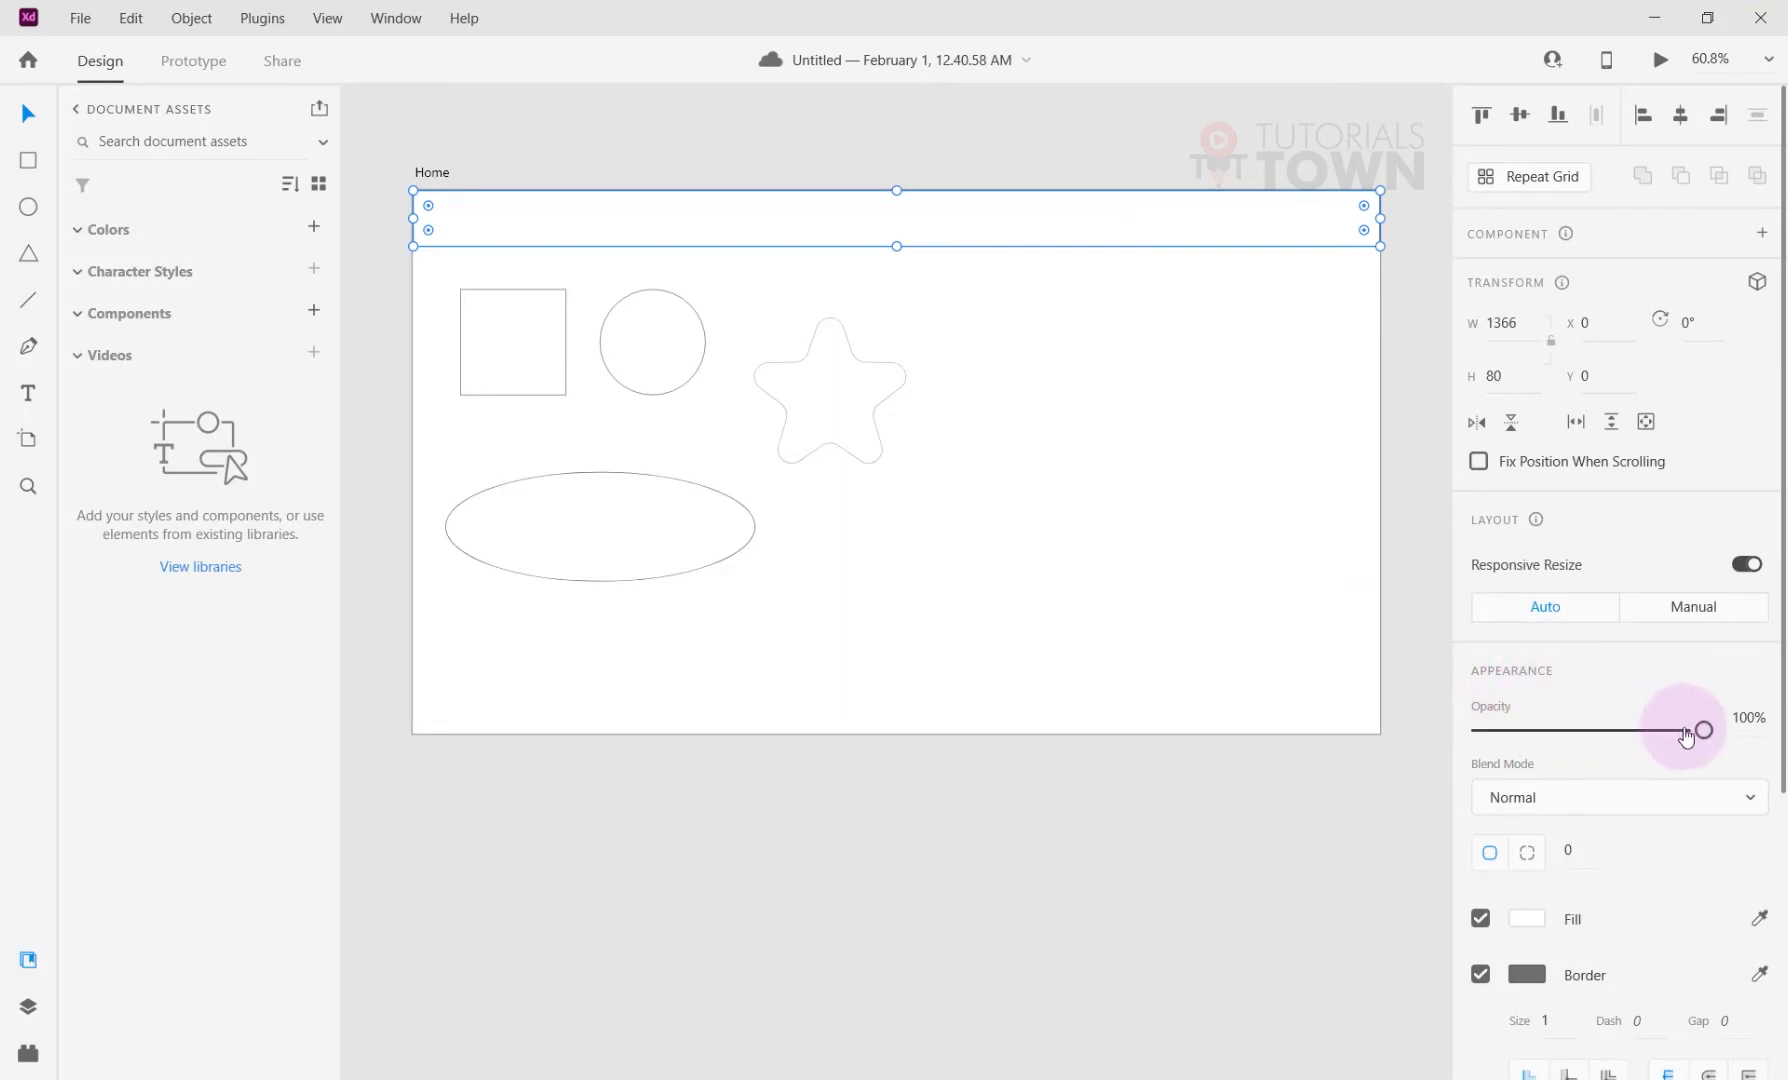
mouse_move(1686, 736)
mouse_down()
mouse_move(1558, 733)
mouse_move(1706, 736)
mouse_up()
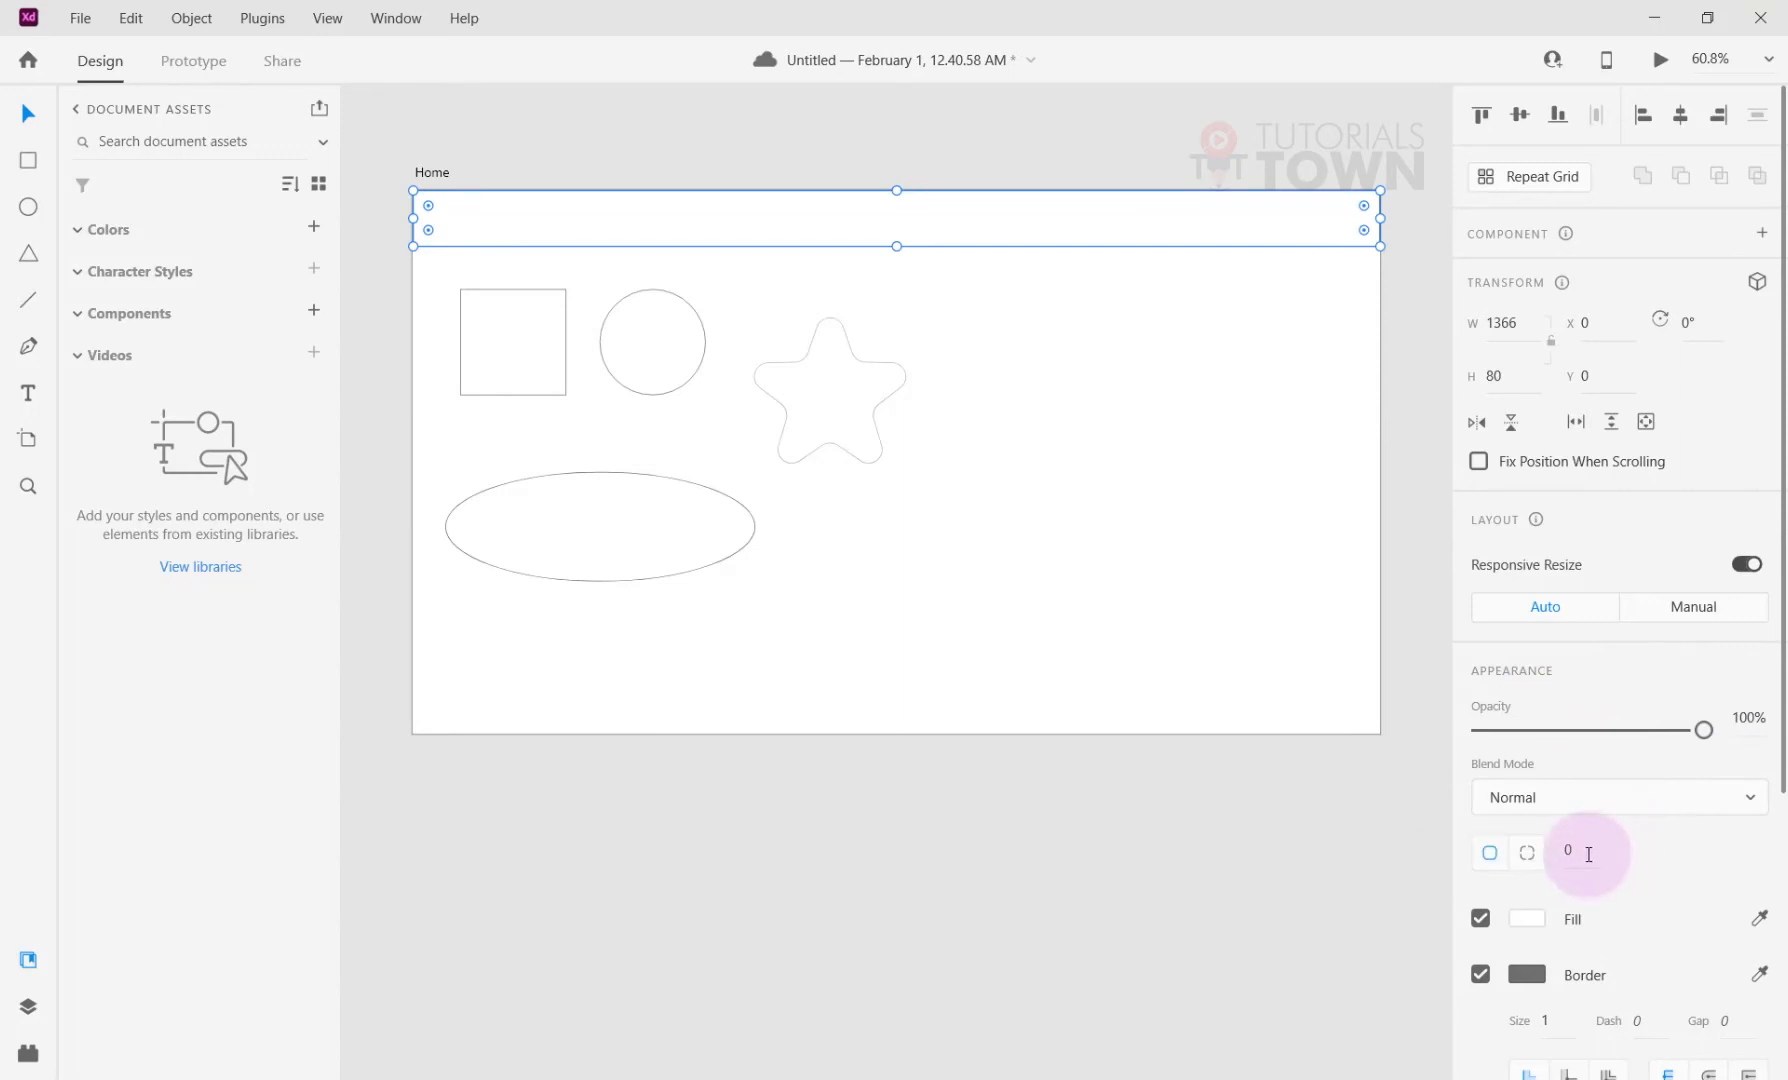
Round all corners of the 150 by 150 square with a uniform radius of 20.
click(495, 325)
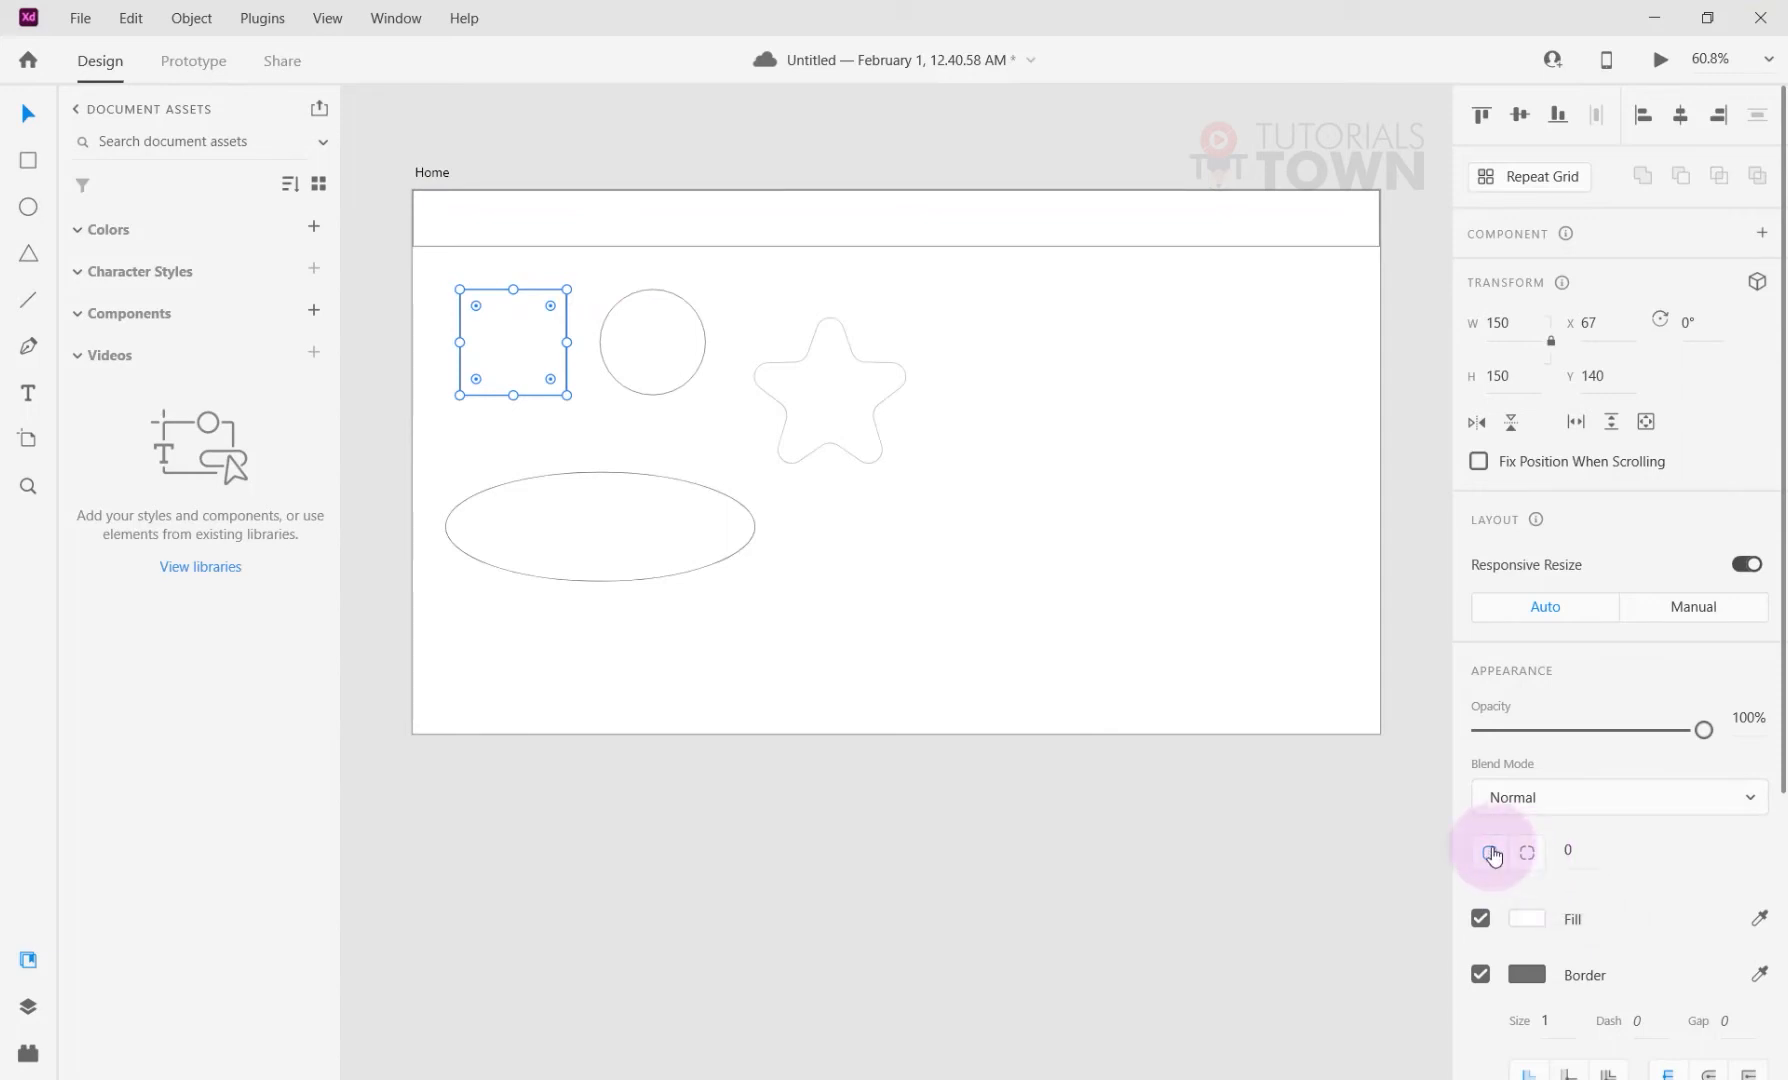
drag(1590, 850, 1490, 852)
click(1567, 852)
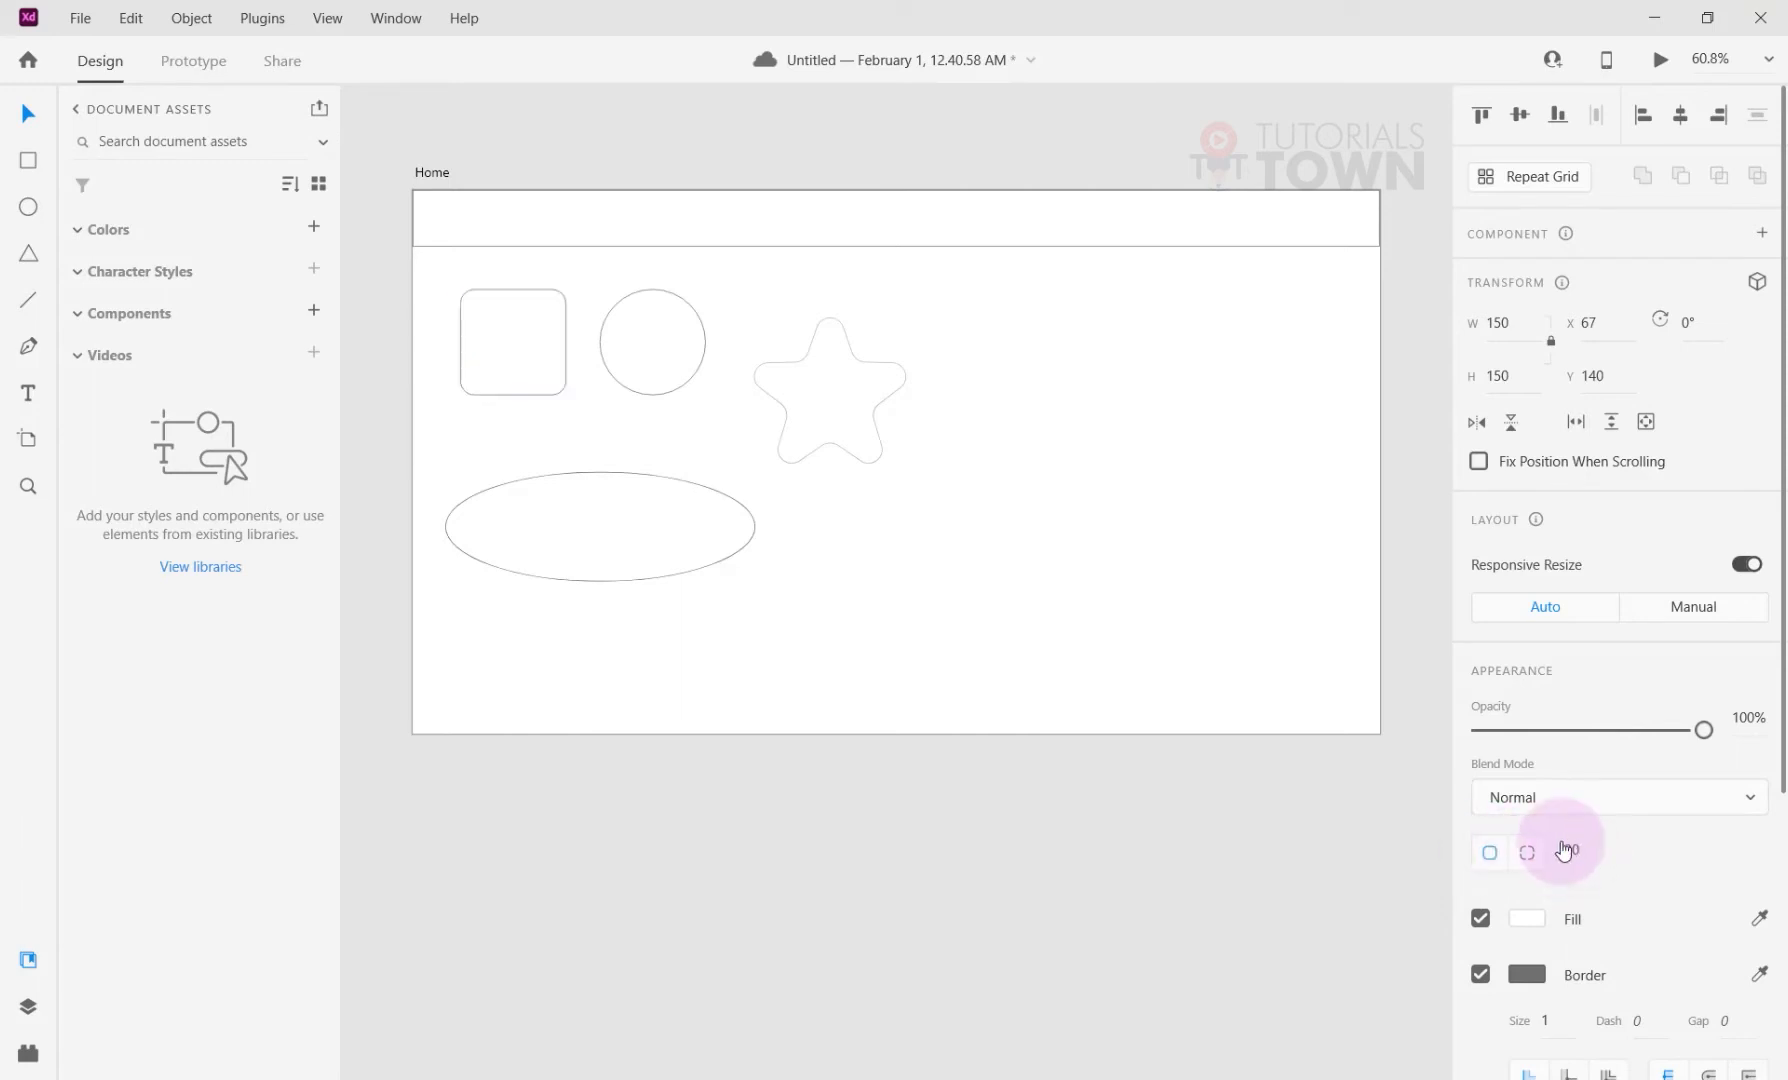
text(2)
scroll(505, 337, up, 2)
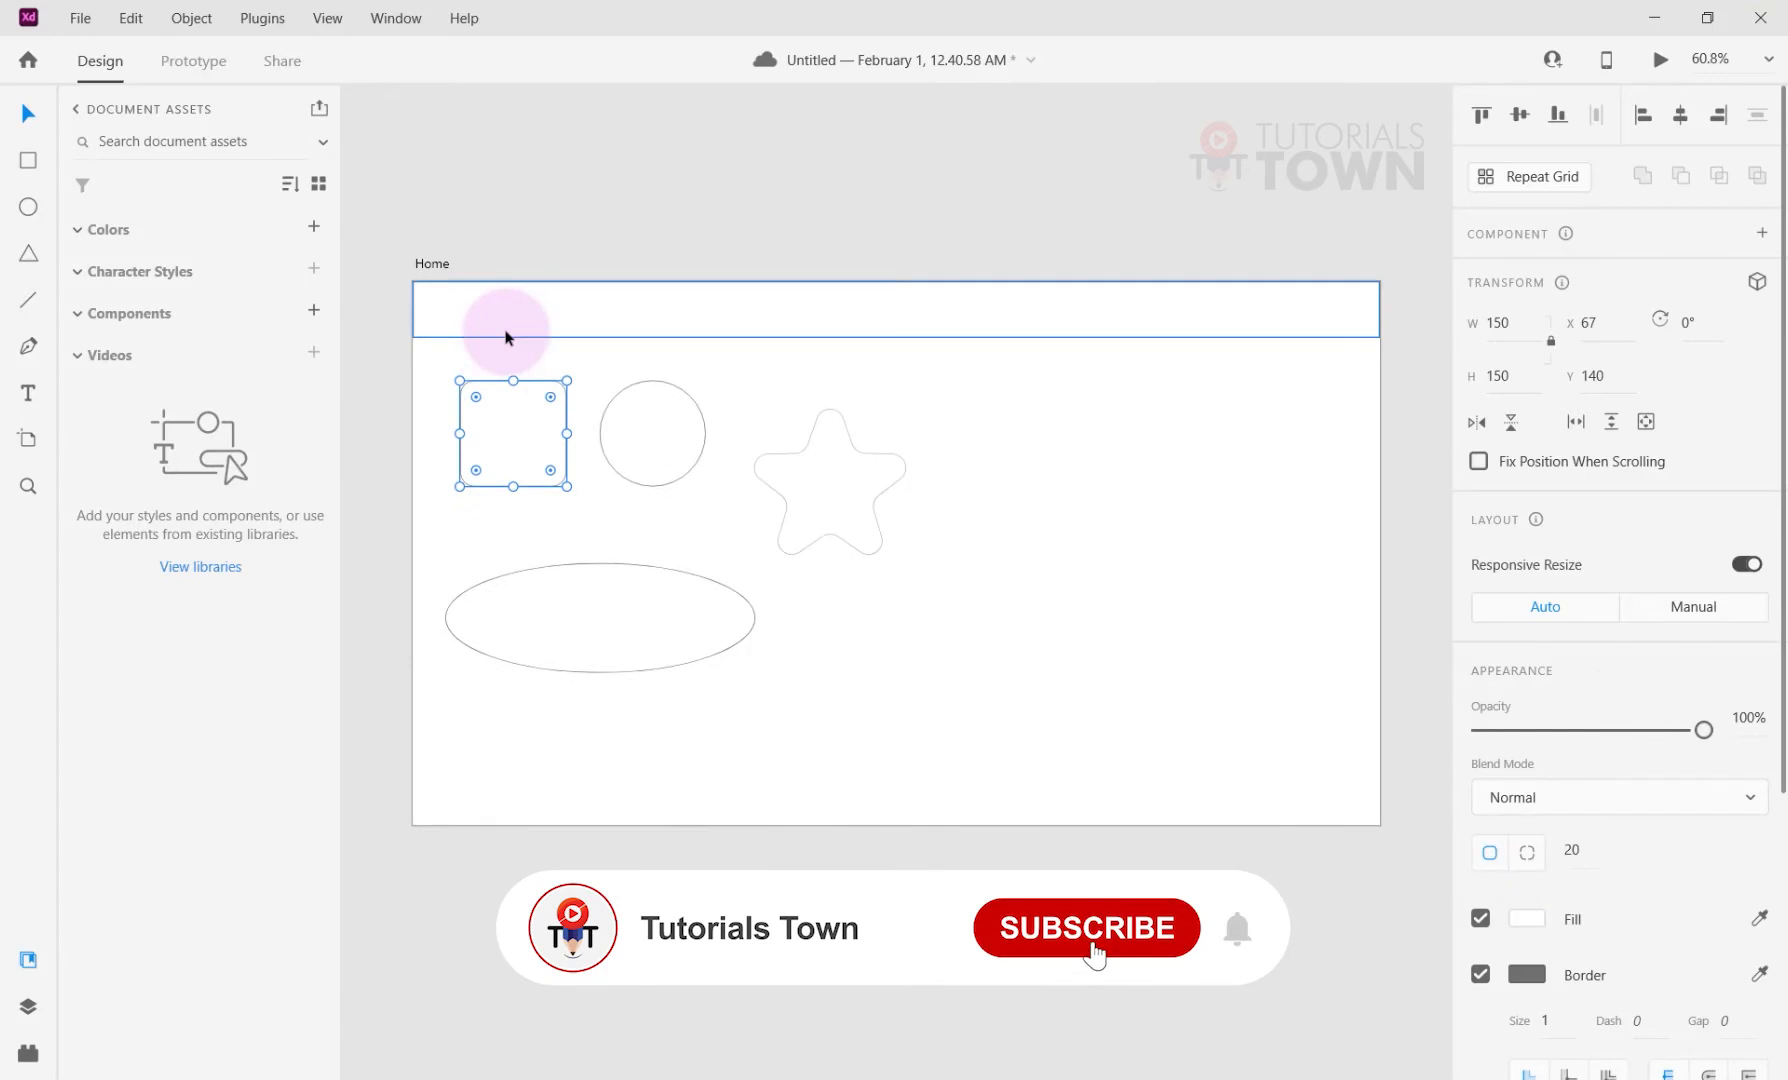
scroll(490, 410, up, 5)
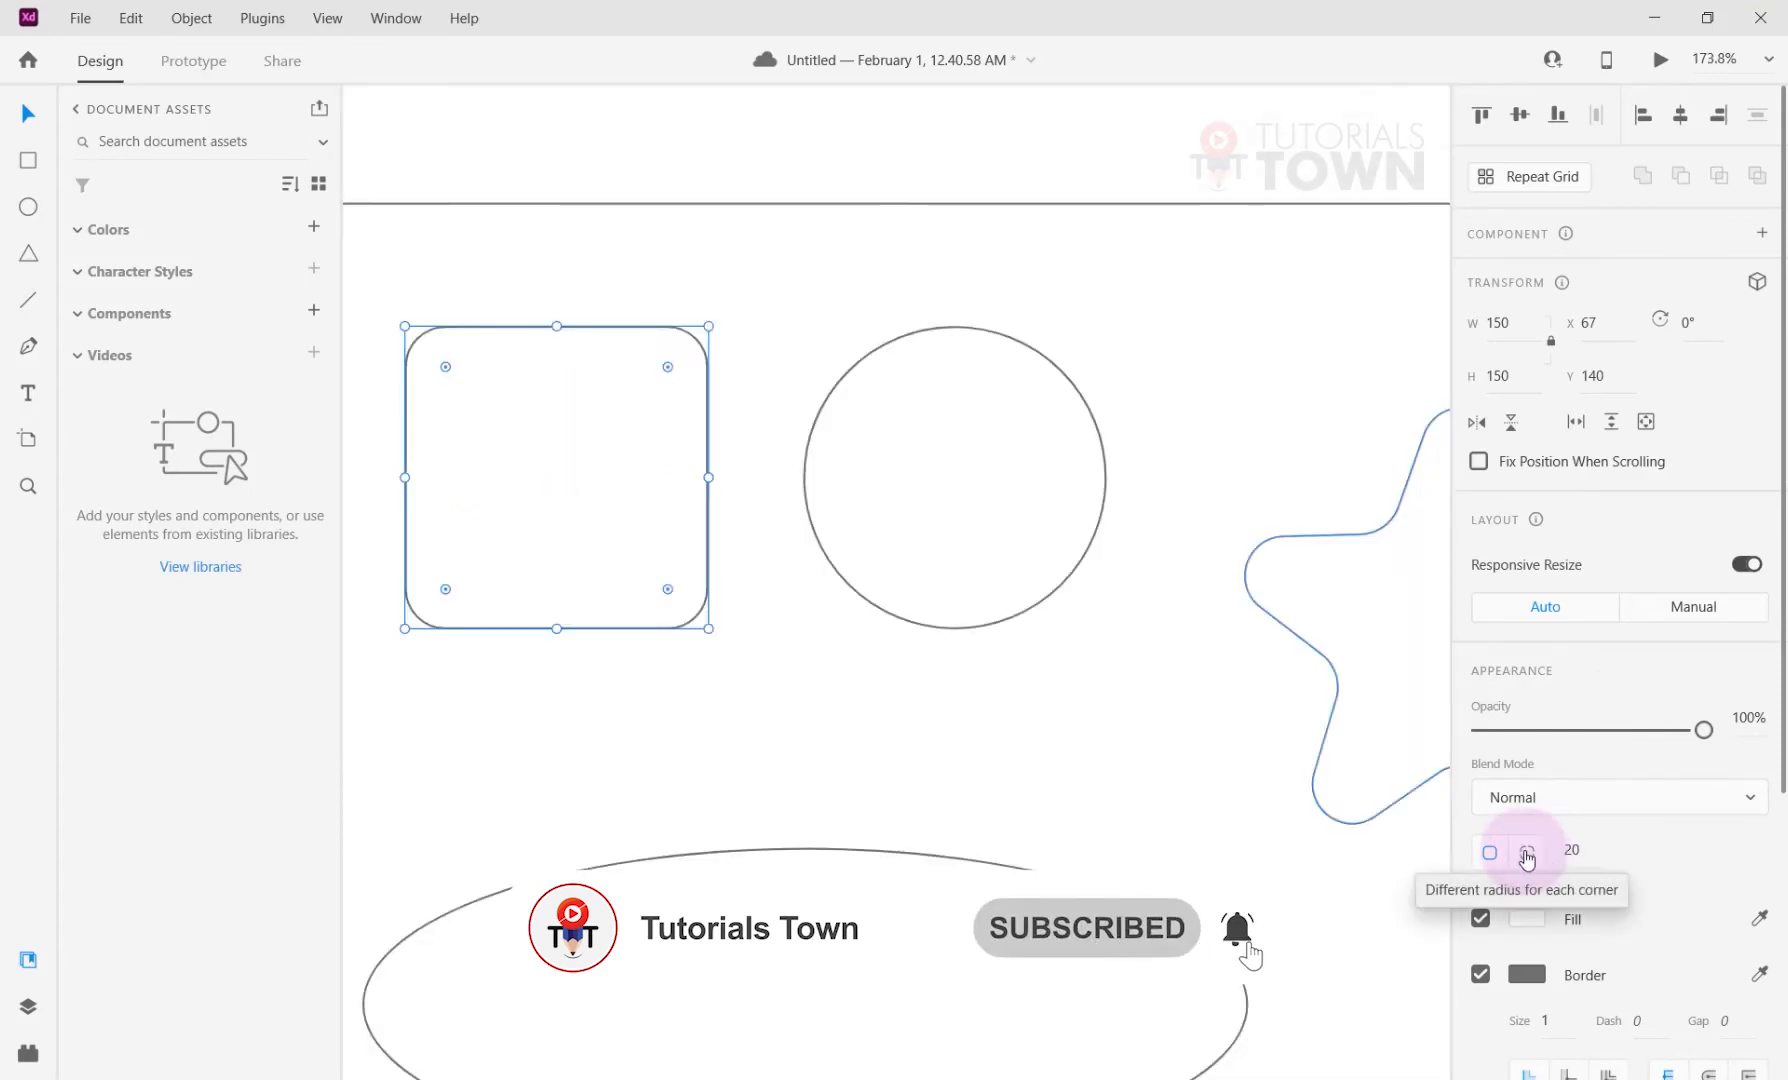
Give the square a different radius for each corner, setting the top-left and bottom-right corners to 0.
click(1527, 852)
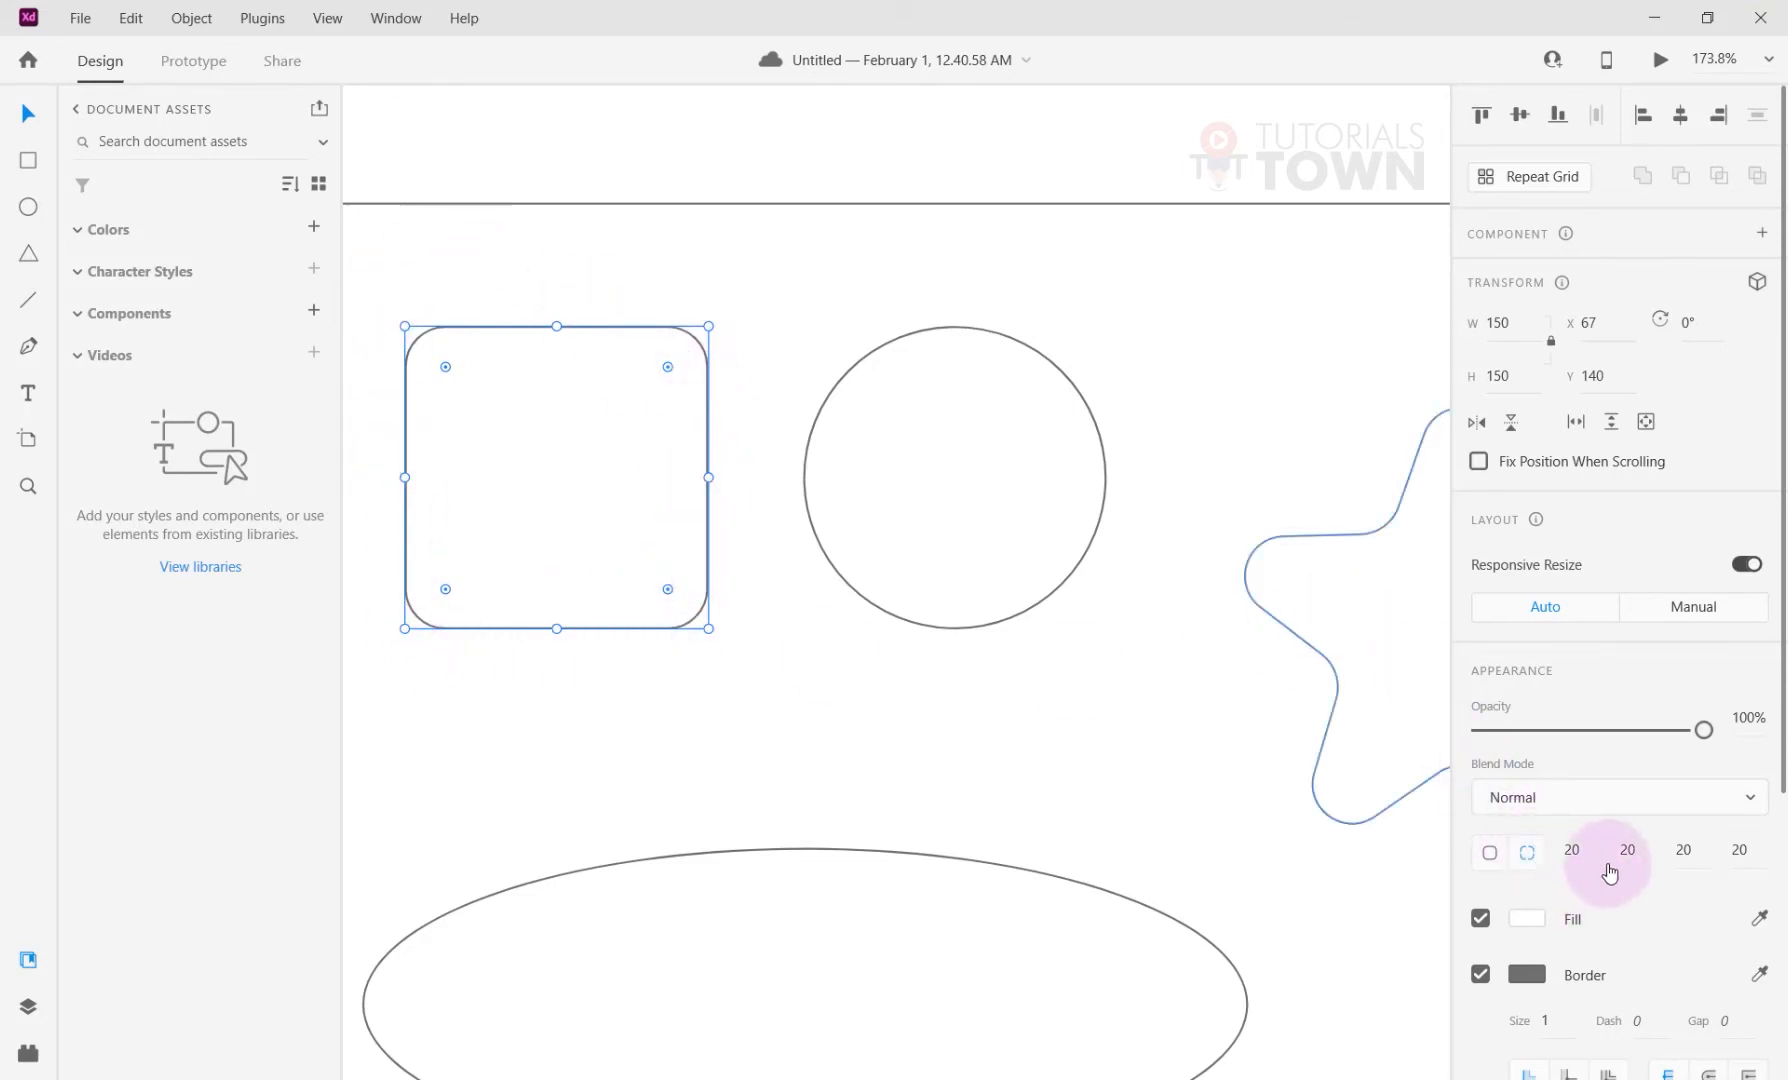
click(1575, 849)
key(Up)
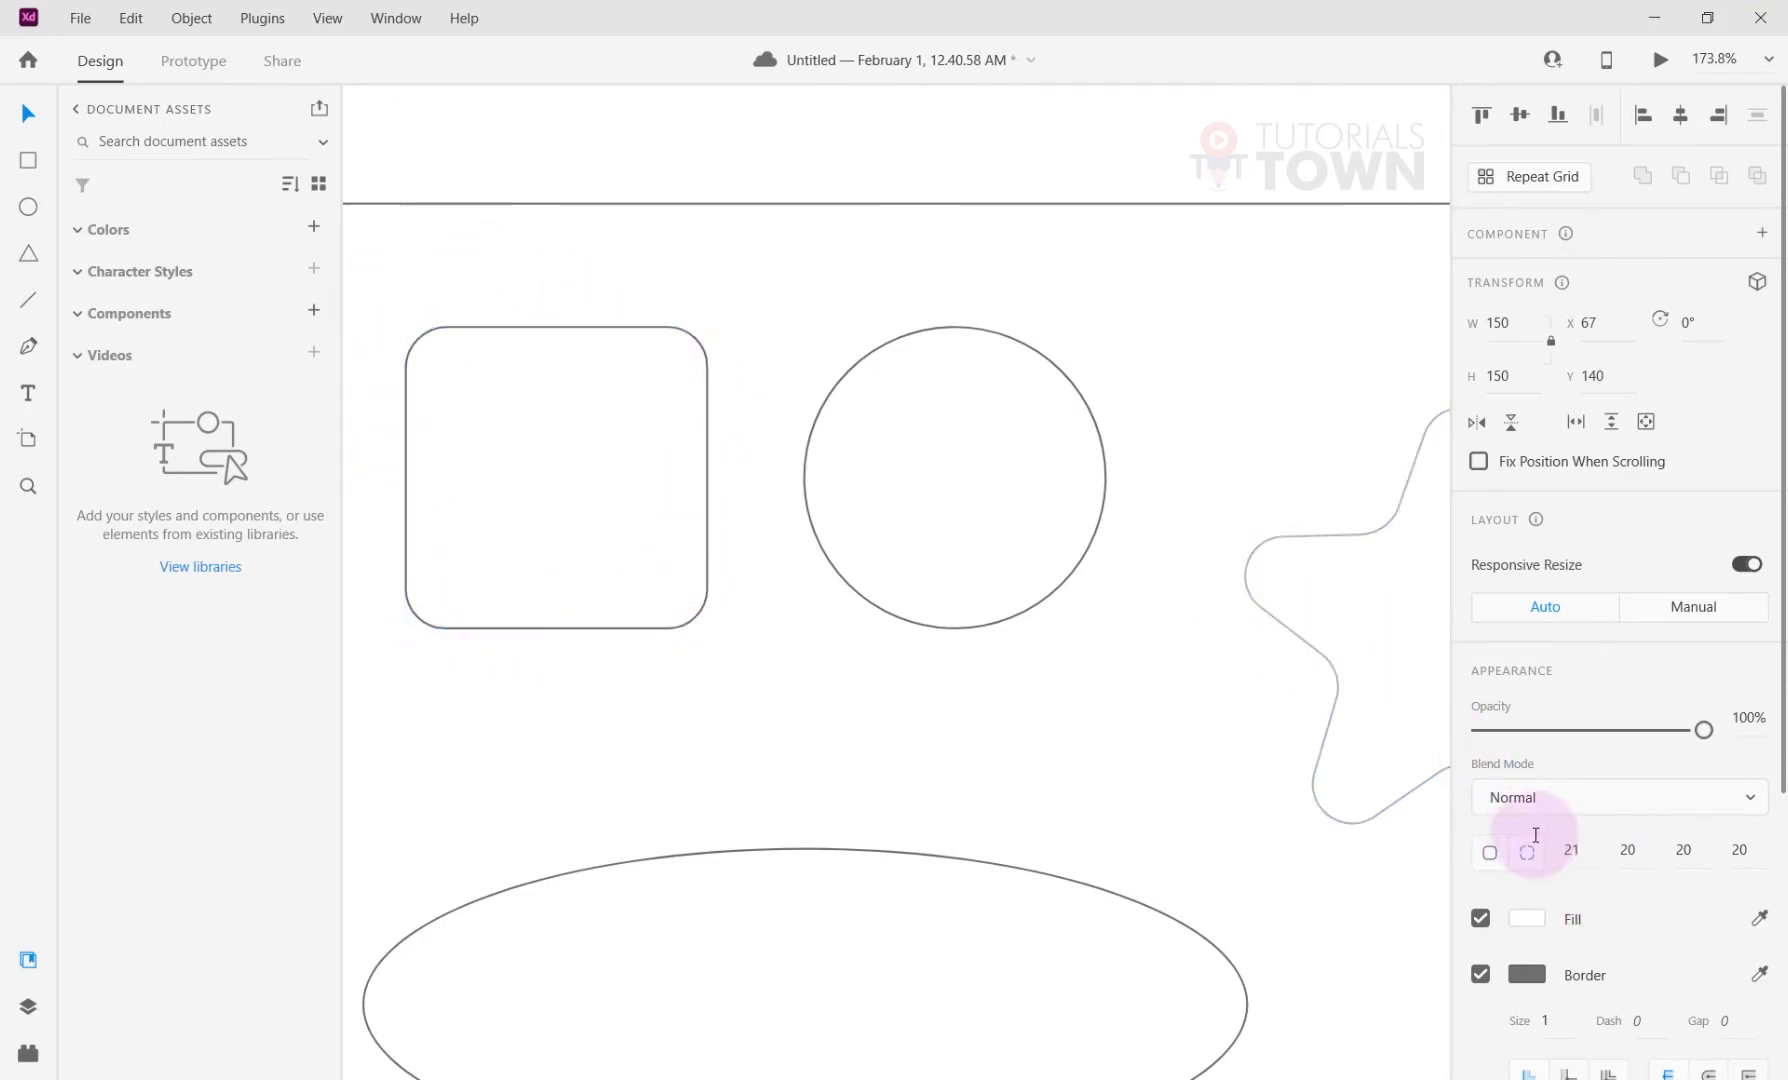
click(1584, 866)
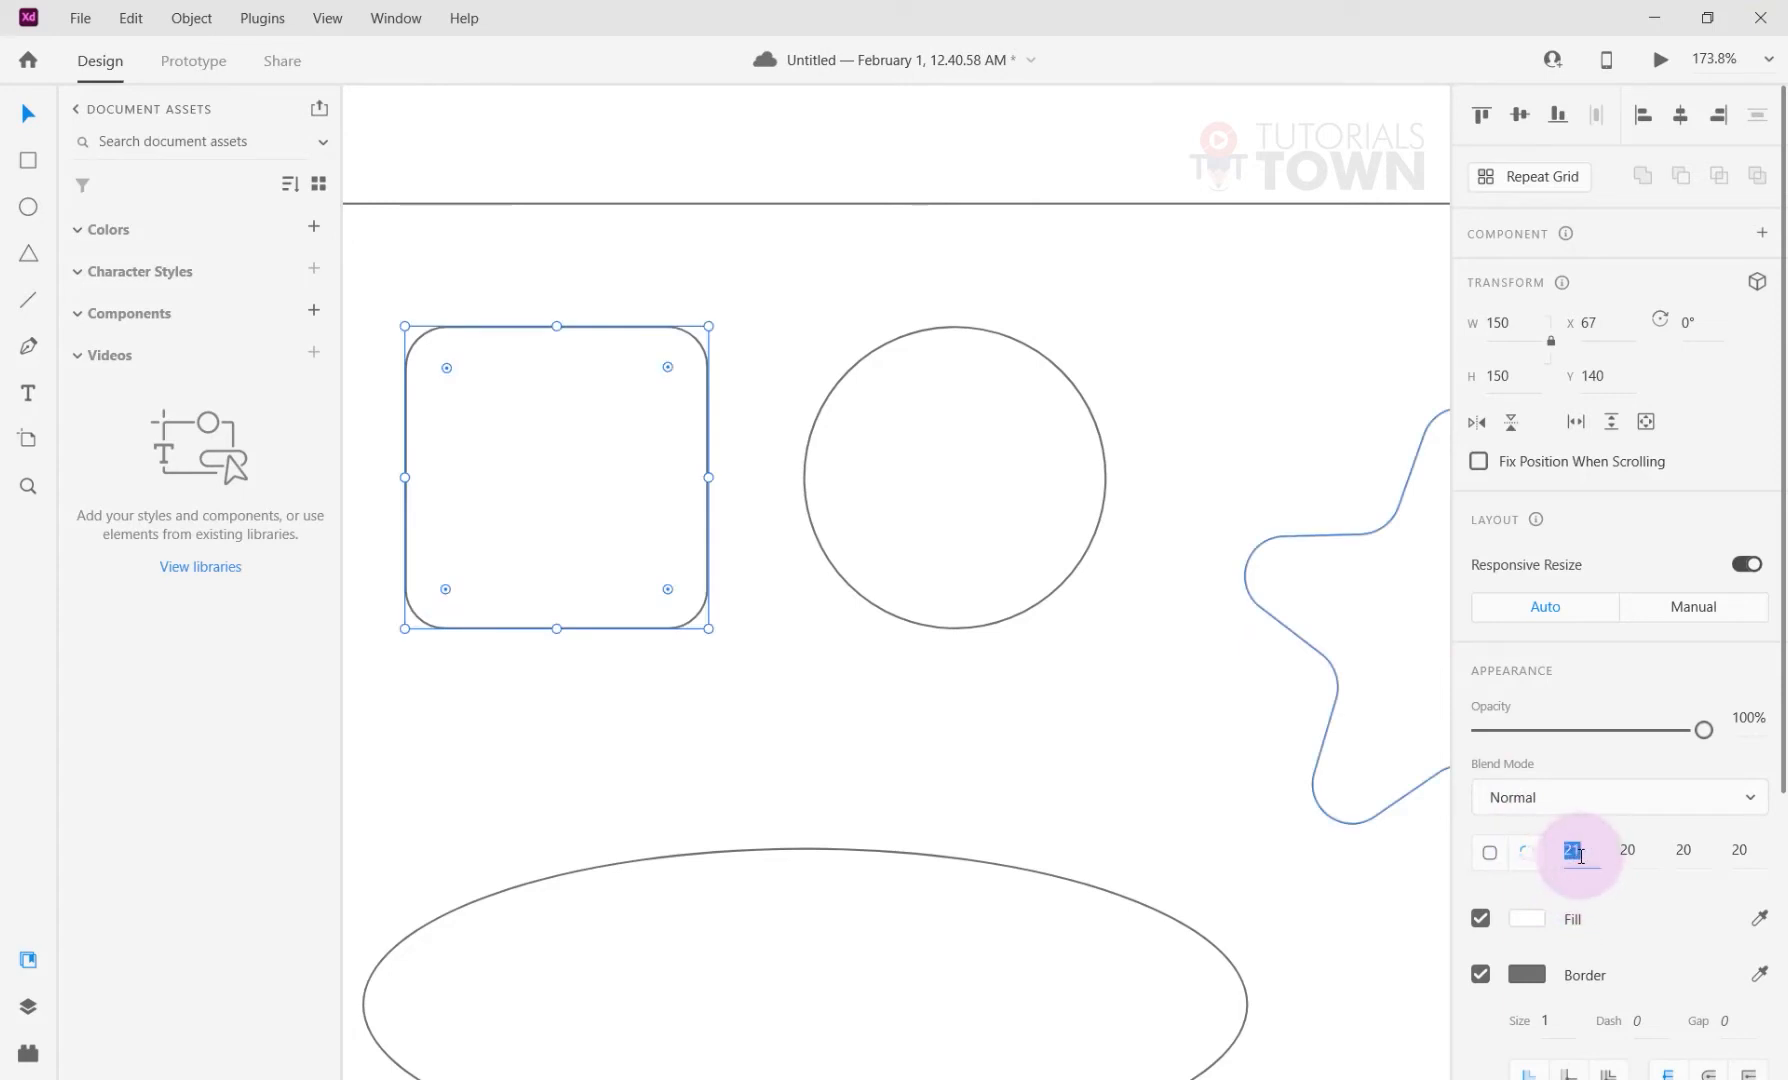
text(0)
click(1630, 851)
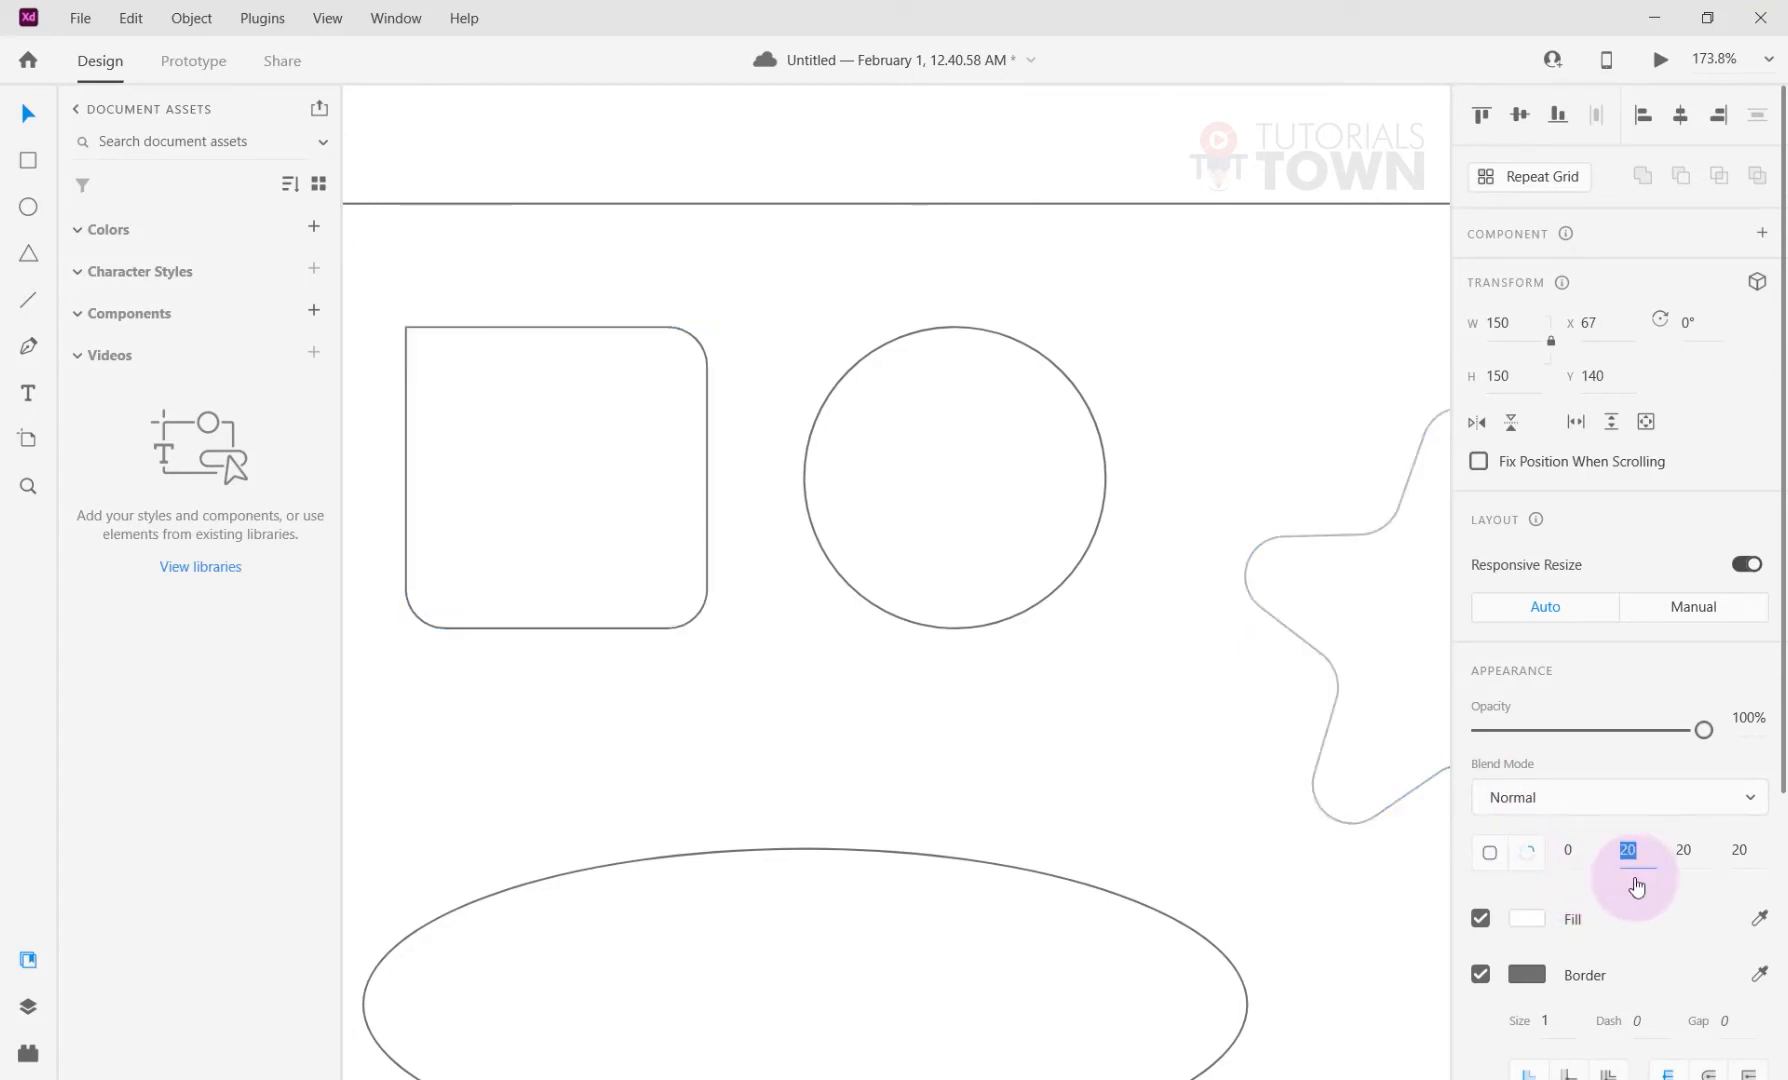
click(1676, 847)
text(0)
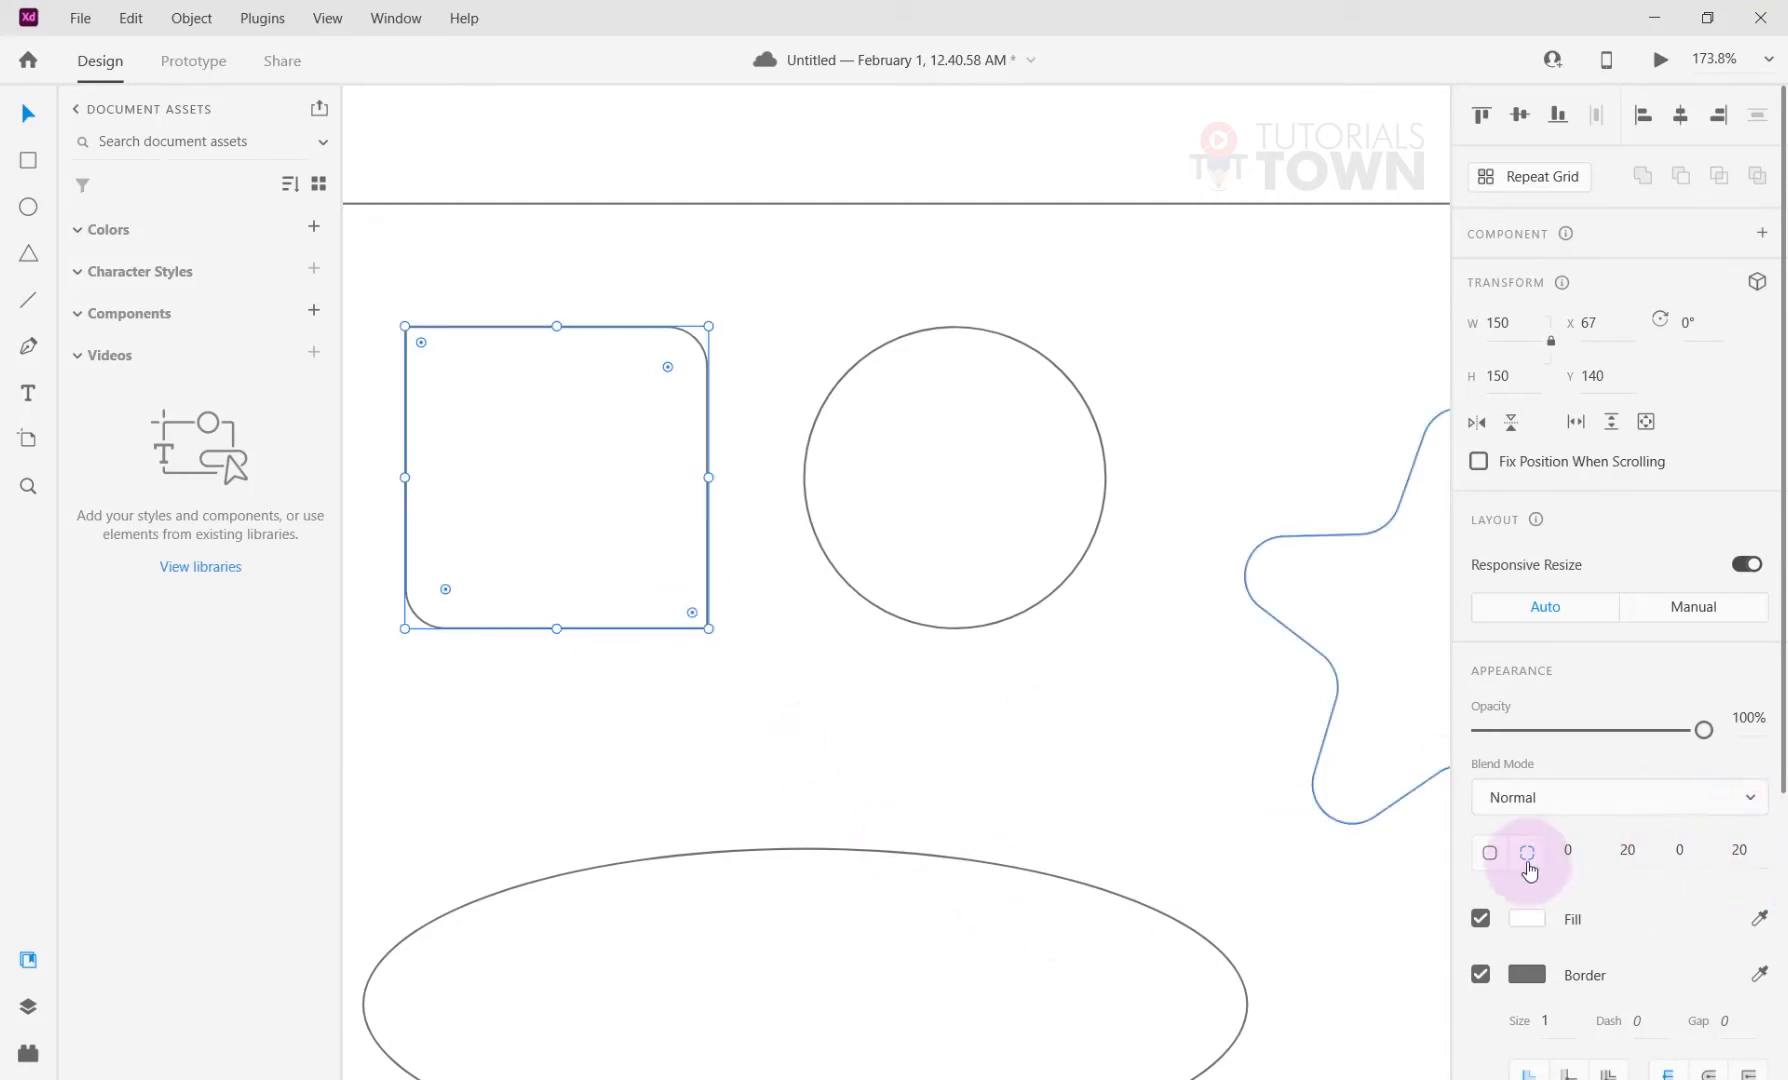
click(756, 725)
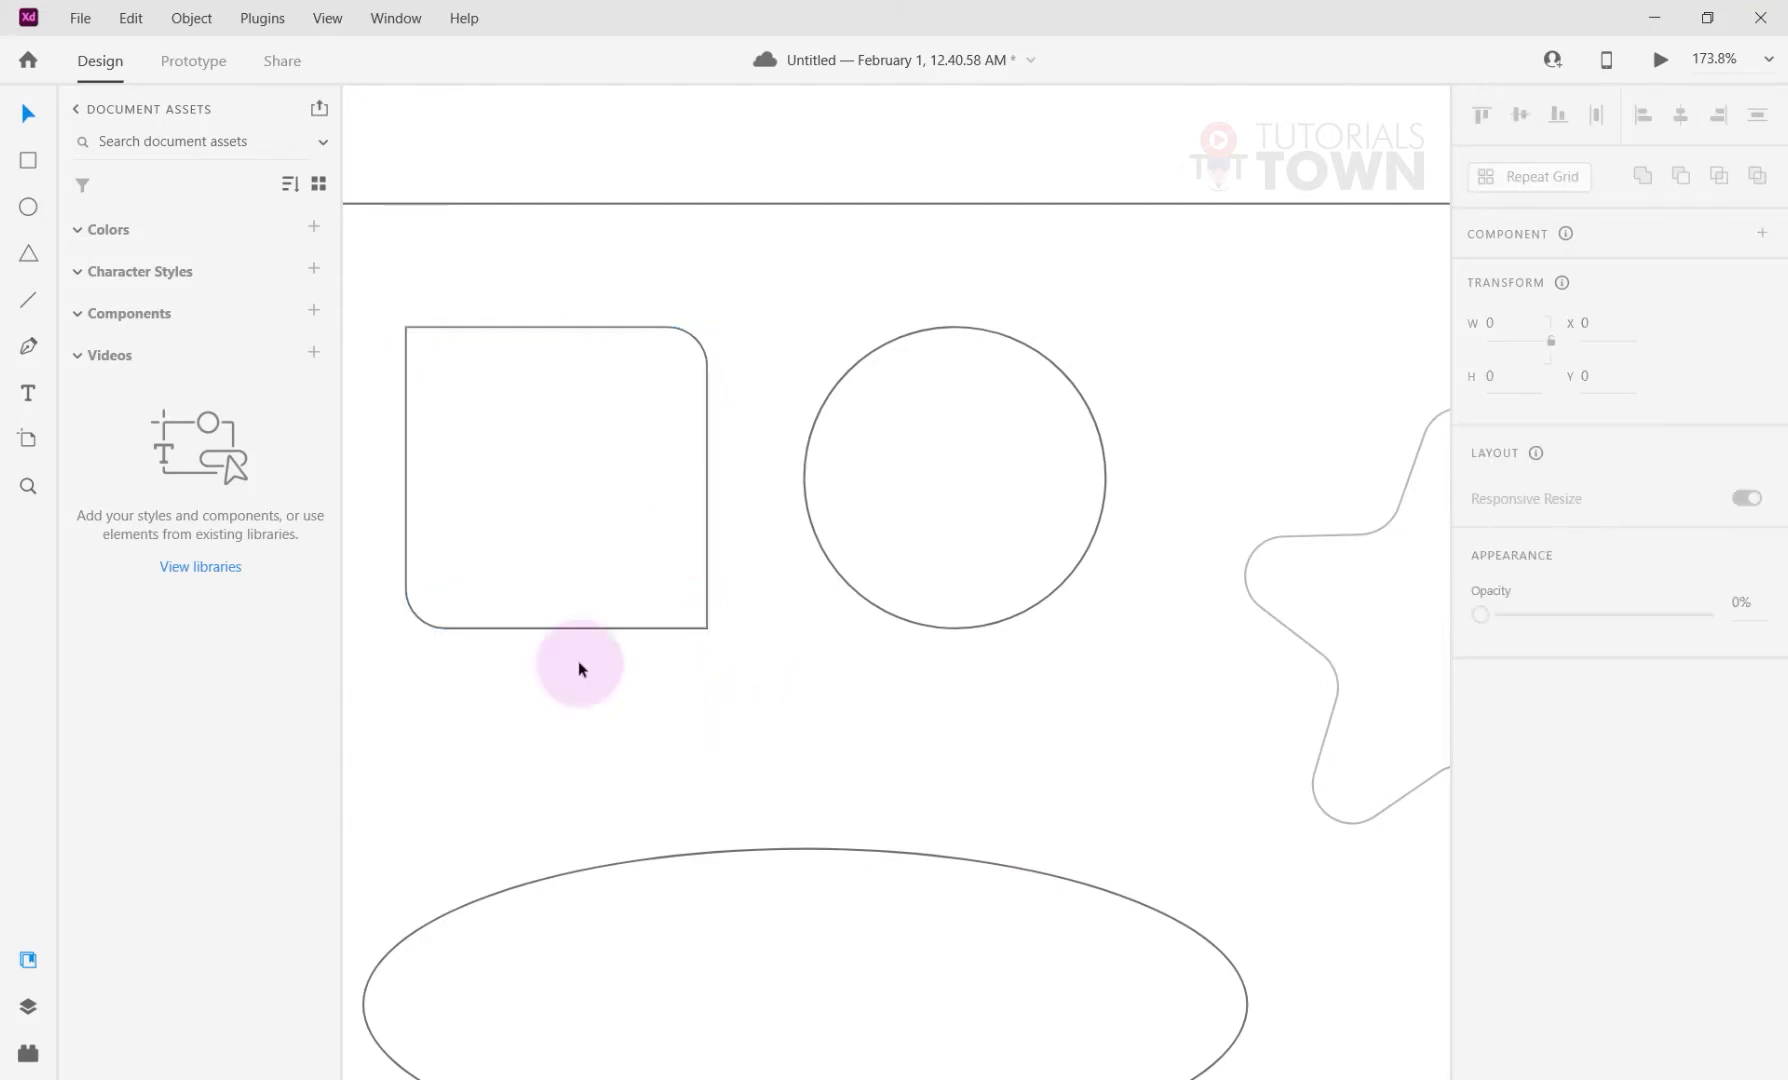
Fill the square with the solid turquoise colour #29E8C9 at 100% alpha.
click(595, 562)
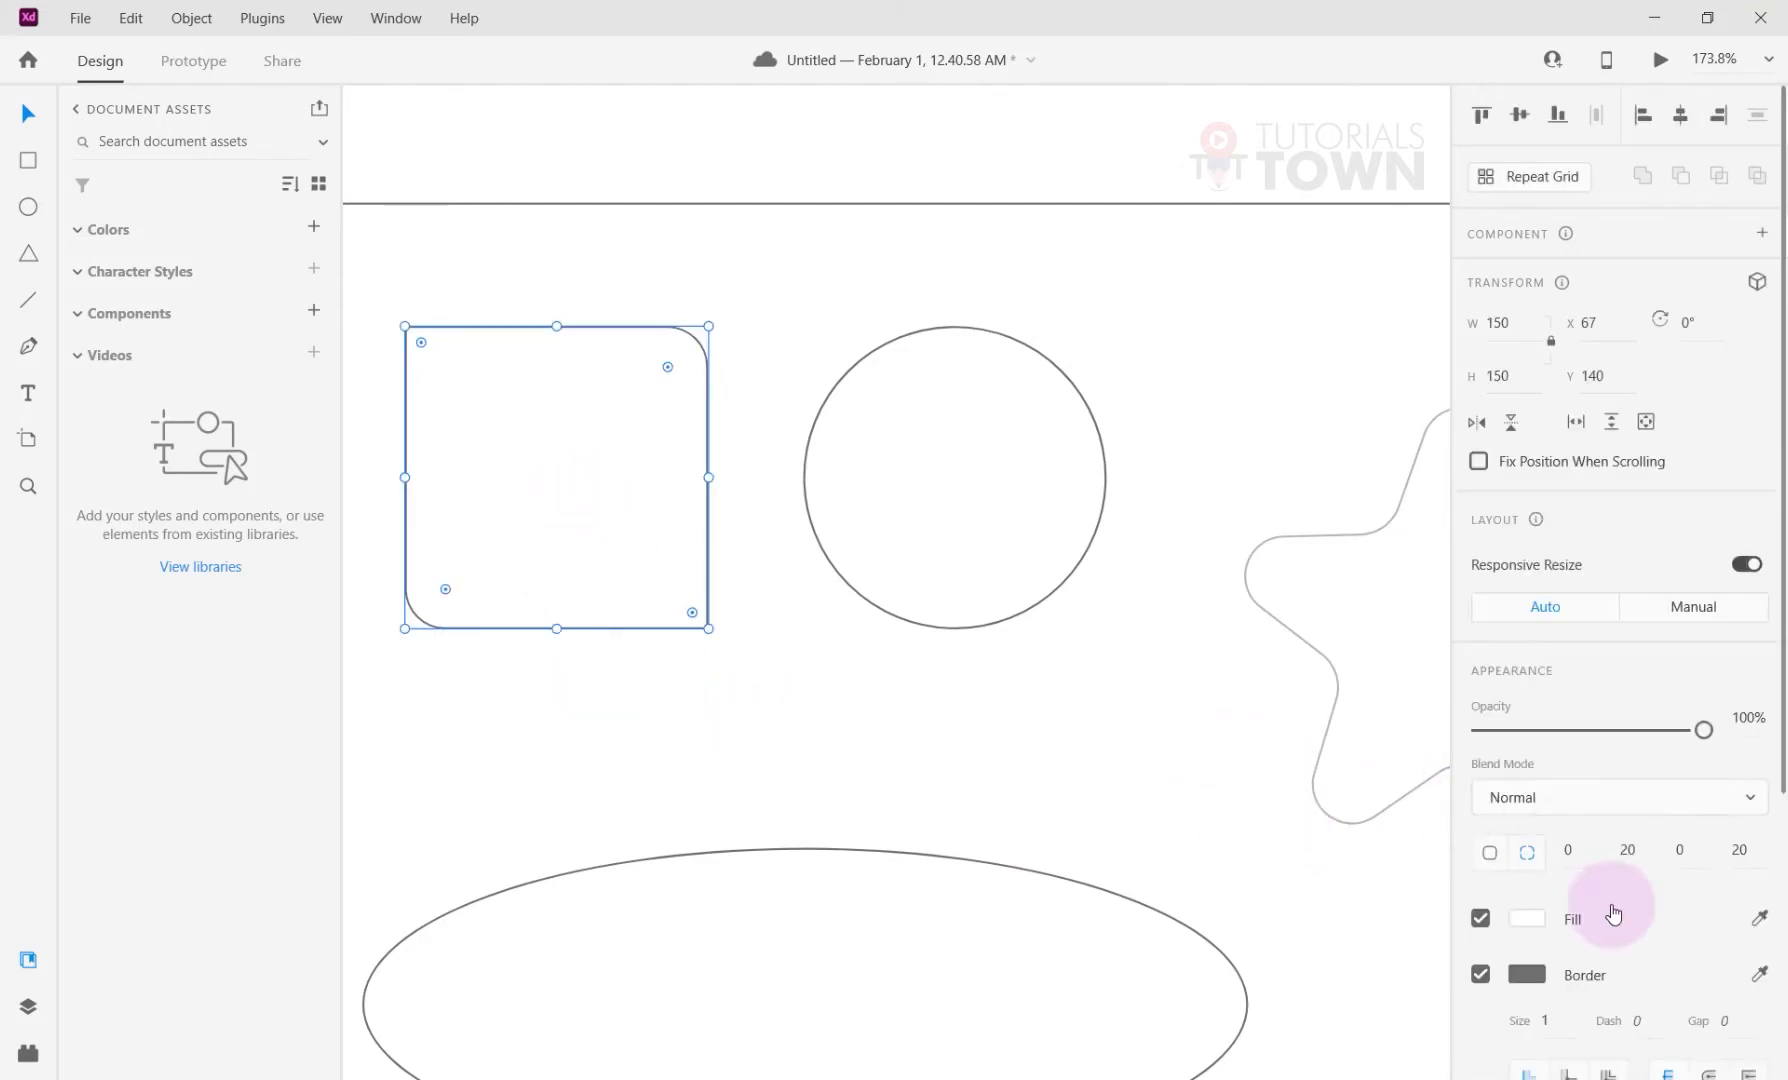
scroll(1620, 918, down, 4)
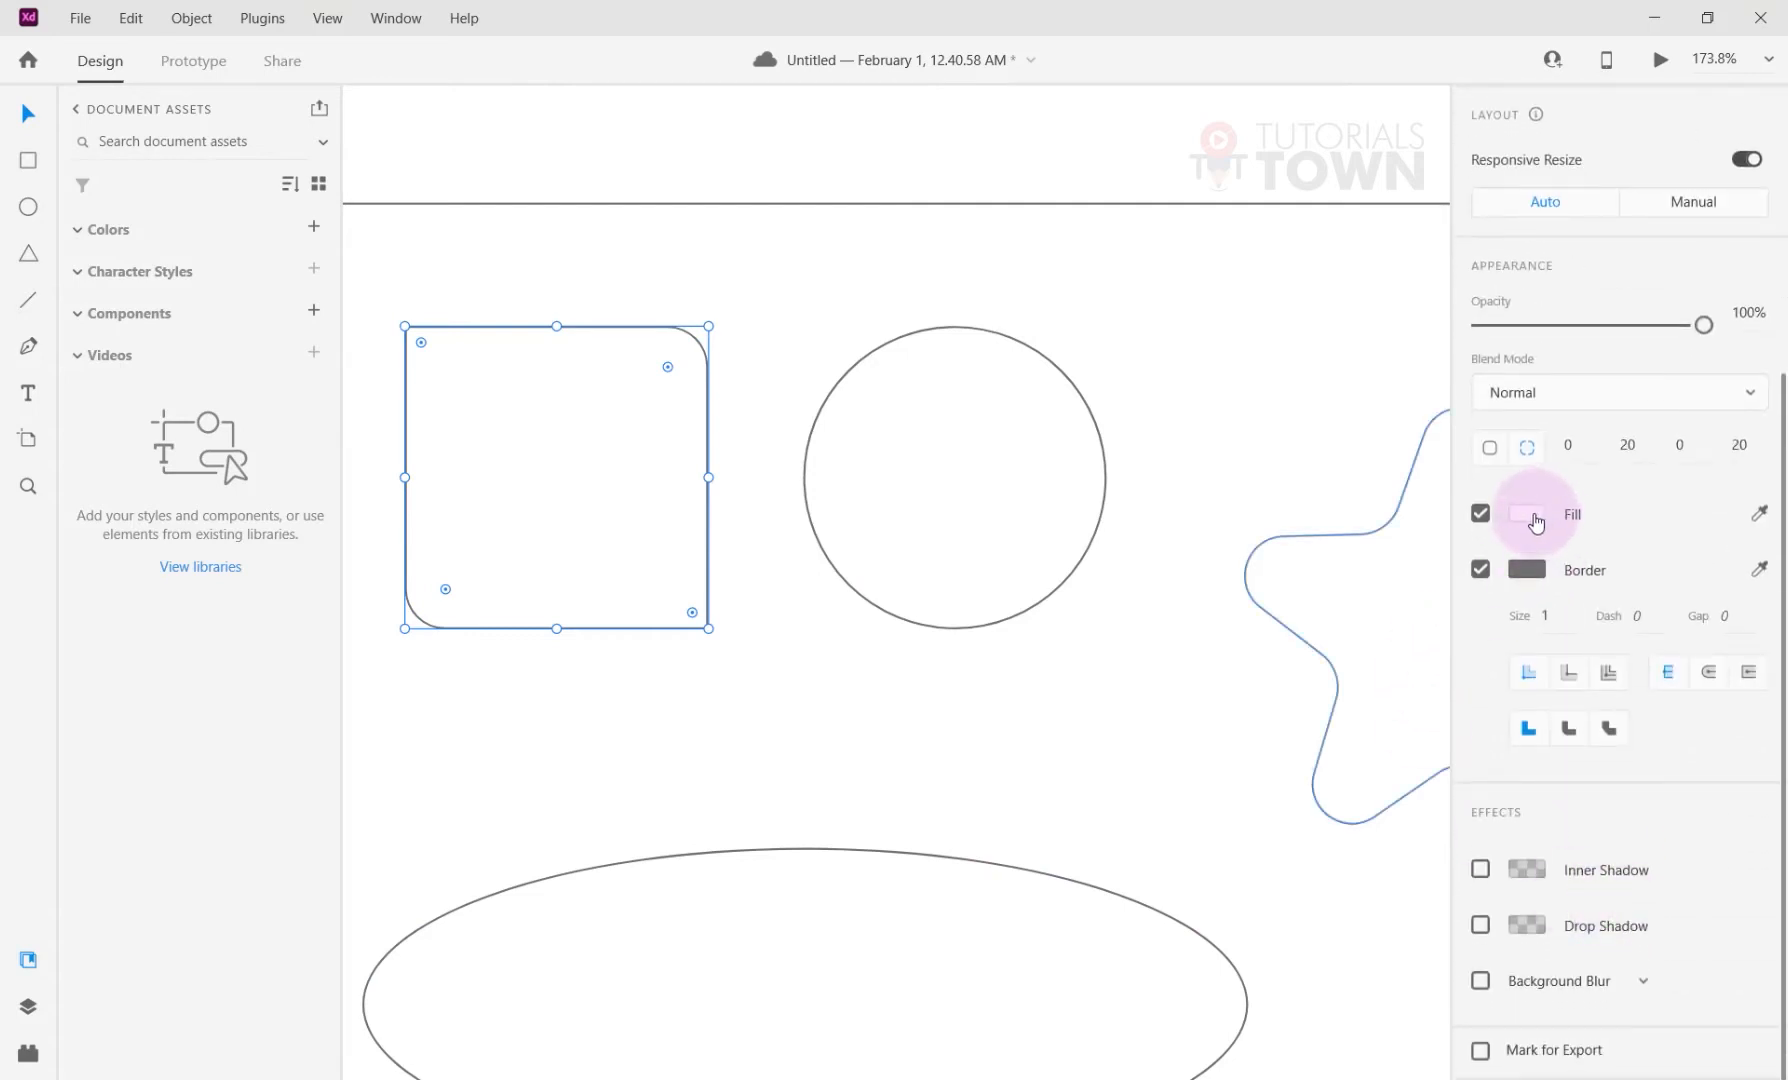
click(1536, 516)
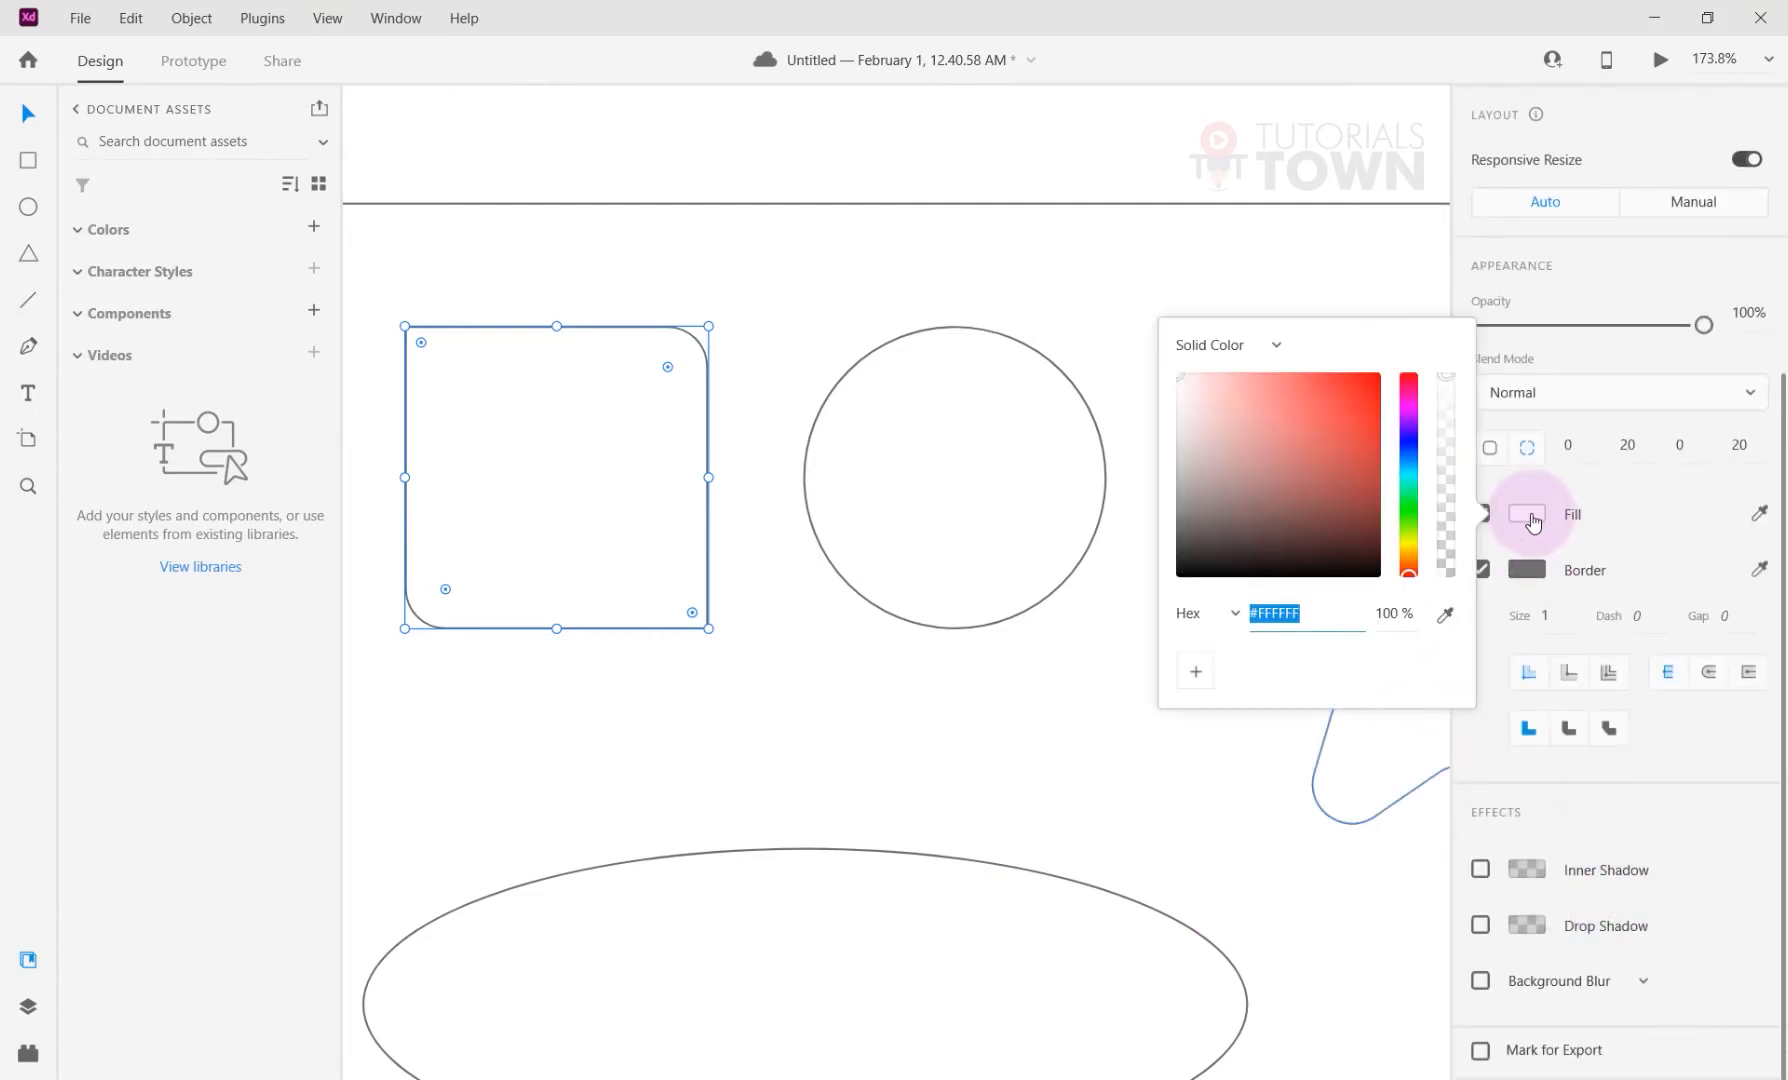
drag(1412, 395, 1410, 480)
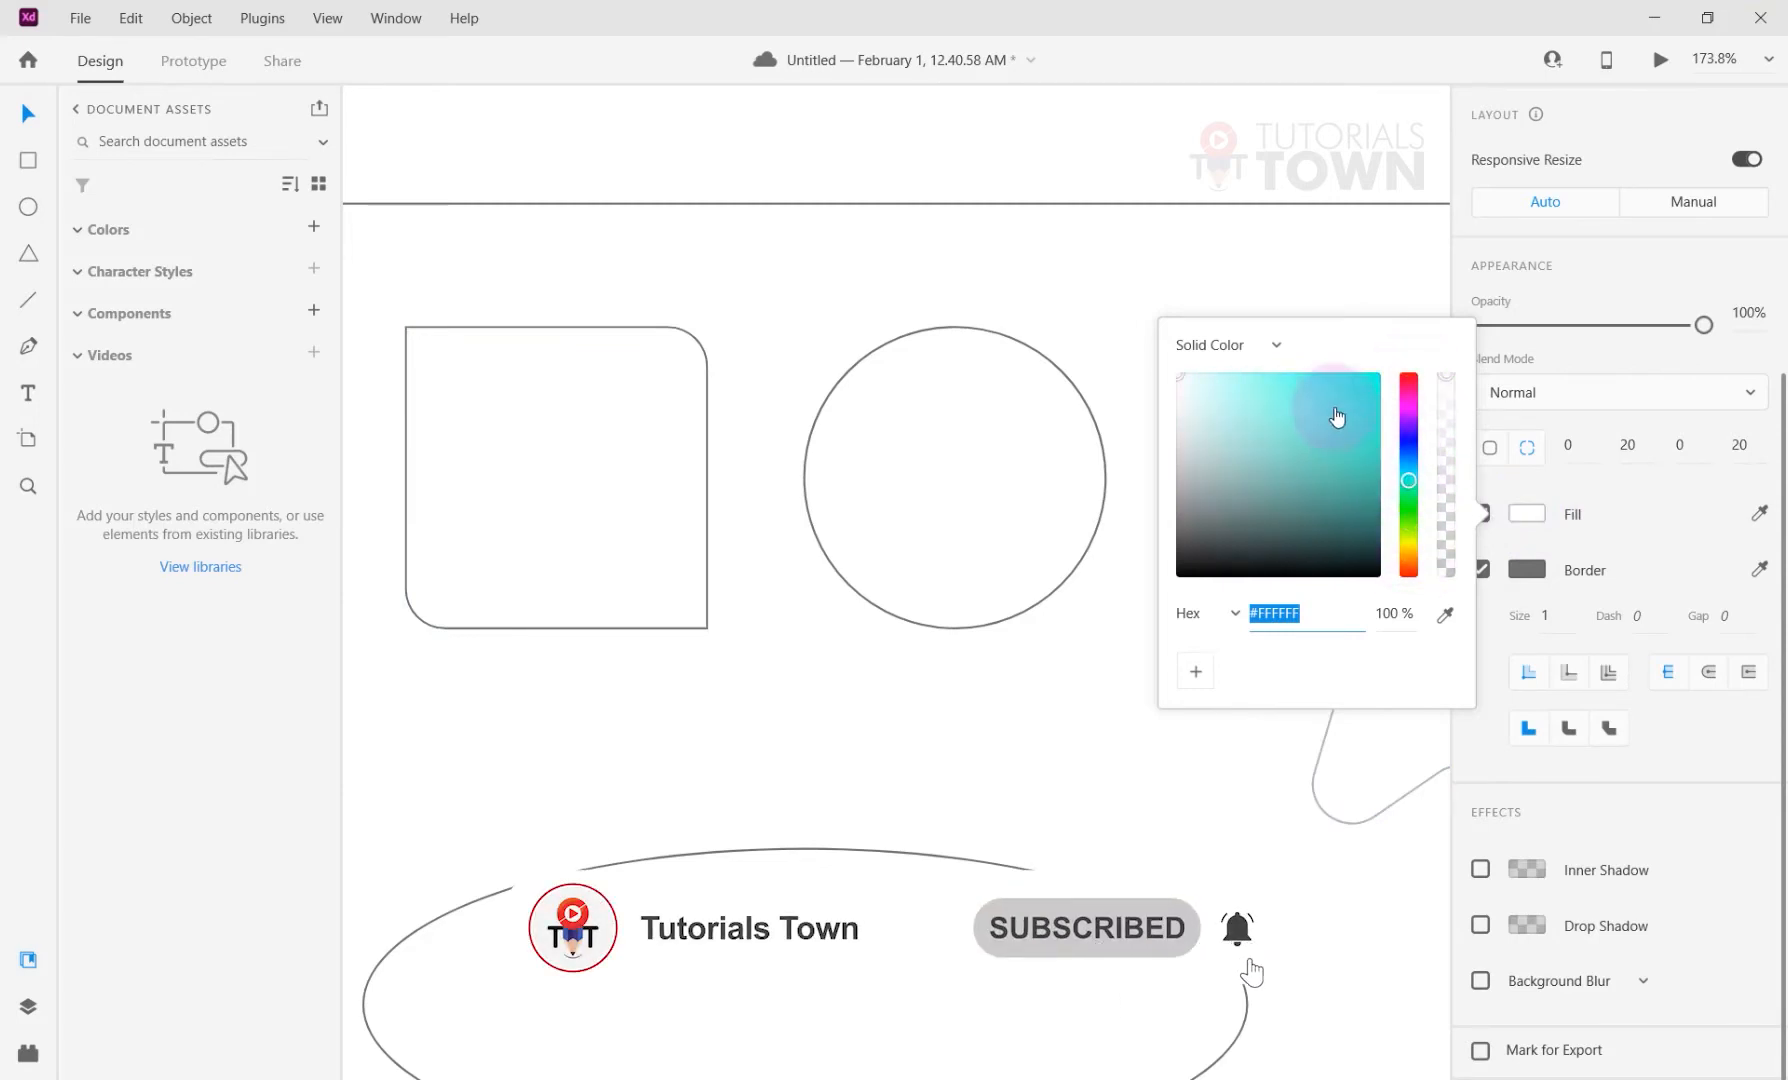
mouse_move(1337, 417)
mouse_down()
mouse_move(1353, 399)
mouse_move(1332, 402)
mouse_up()
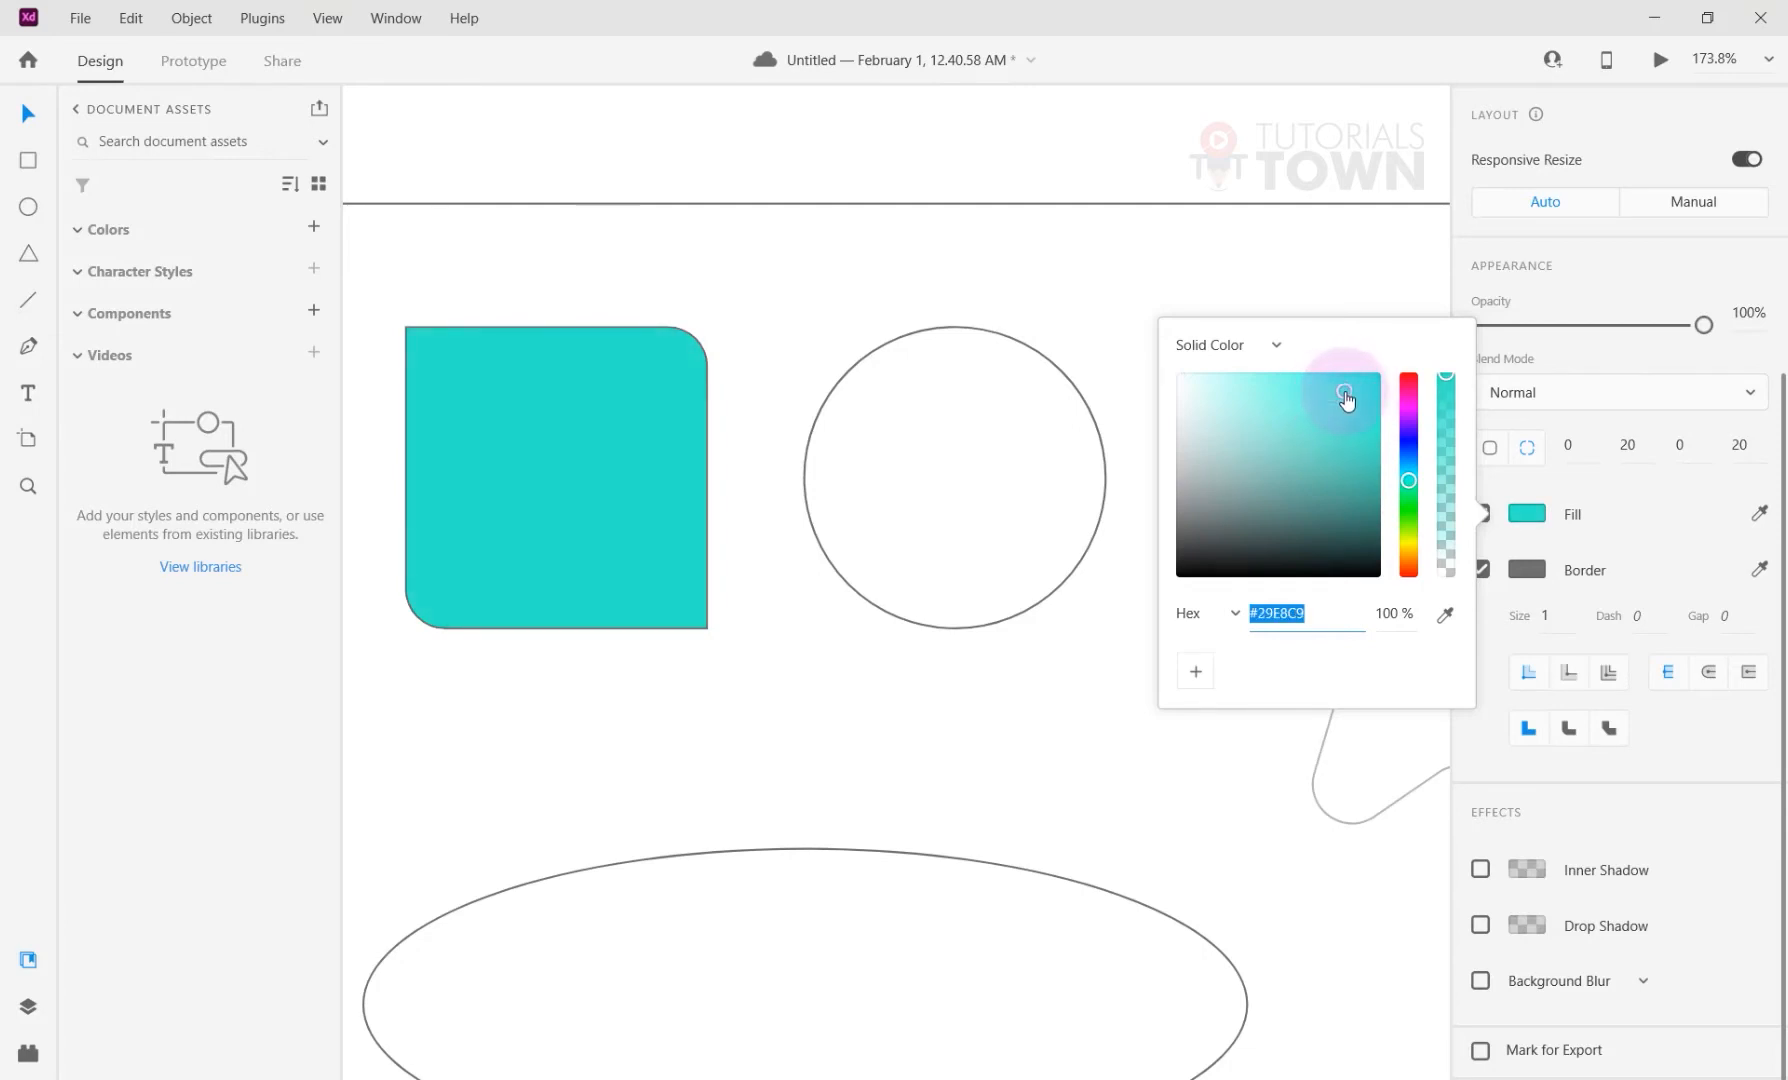
mouse_move(1446, 376)
mouse_down()
mouse_move(1446, 575)
mouse_move(1448, 400)
mouse_move(1467, 356)
mouse_up()
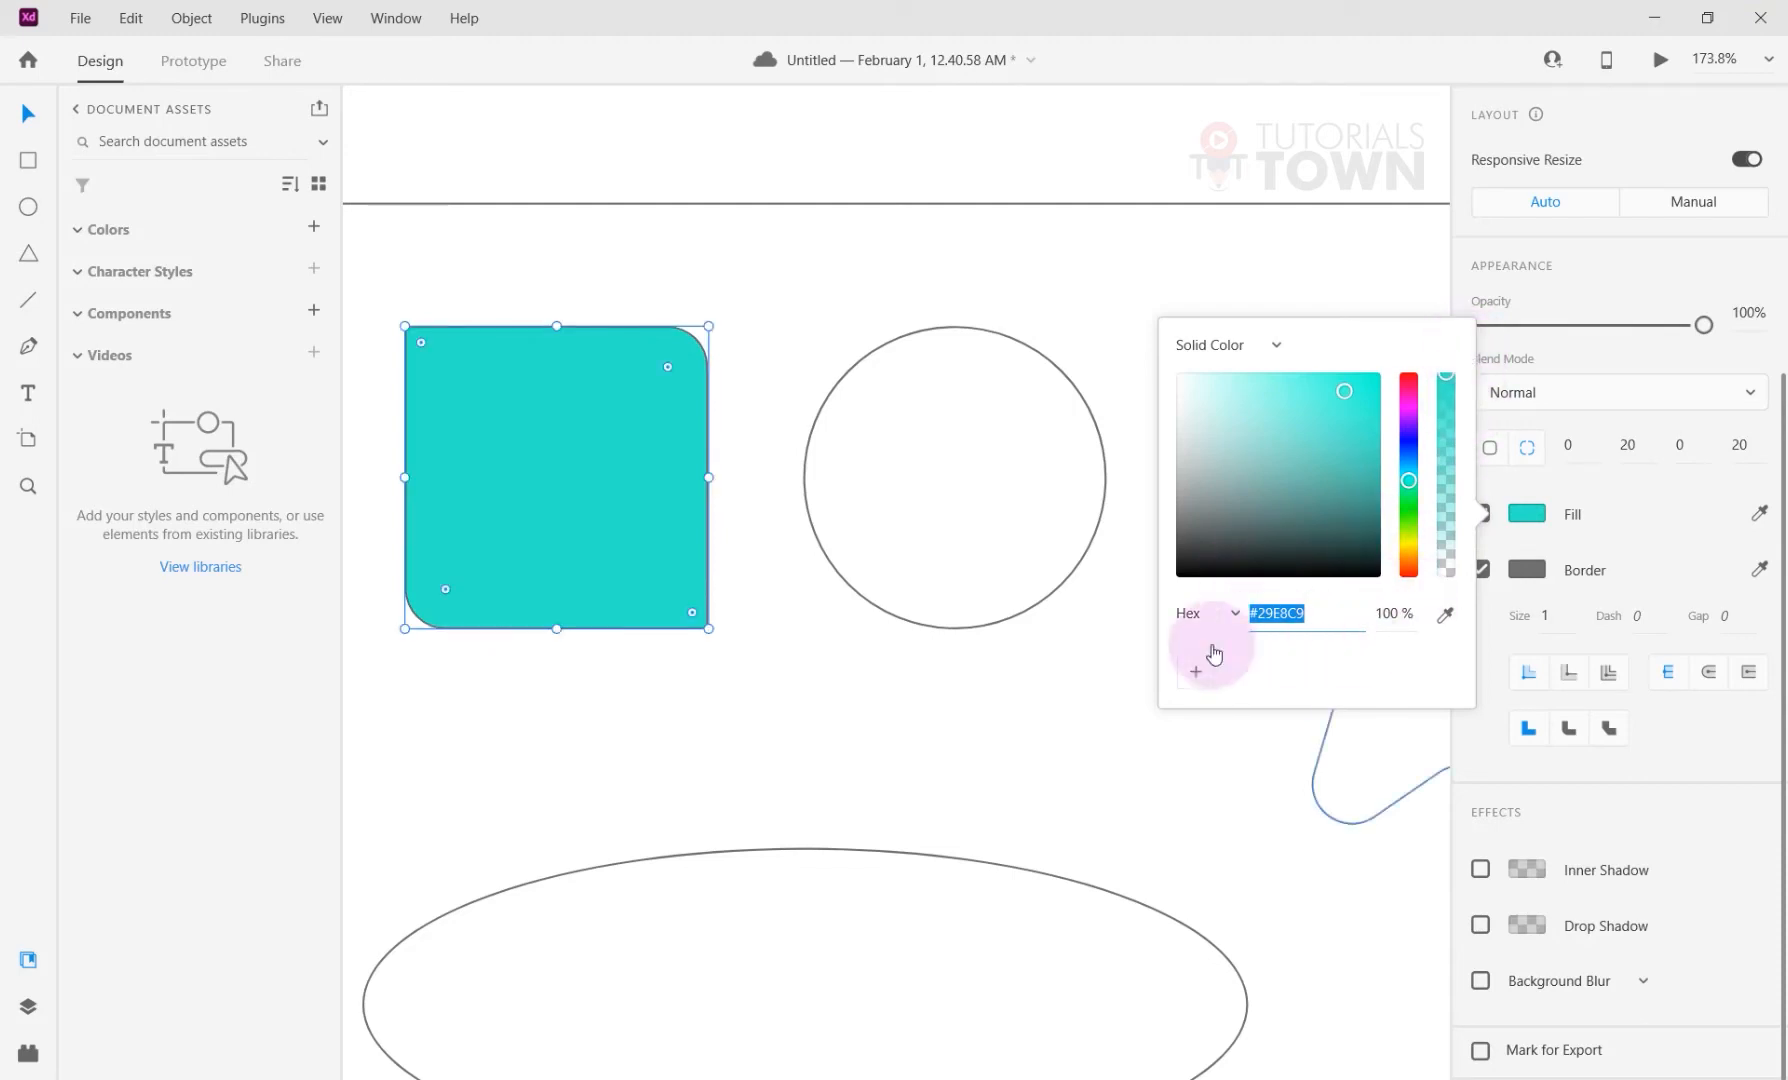
Switch the square's fill colour format from Hex to RGB and on to HSB.
click(1228, 615)
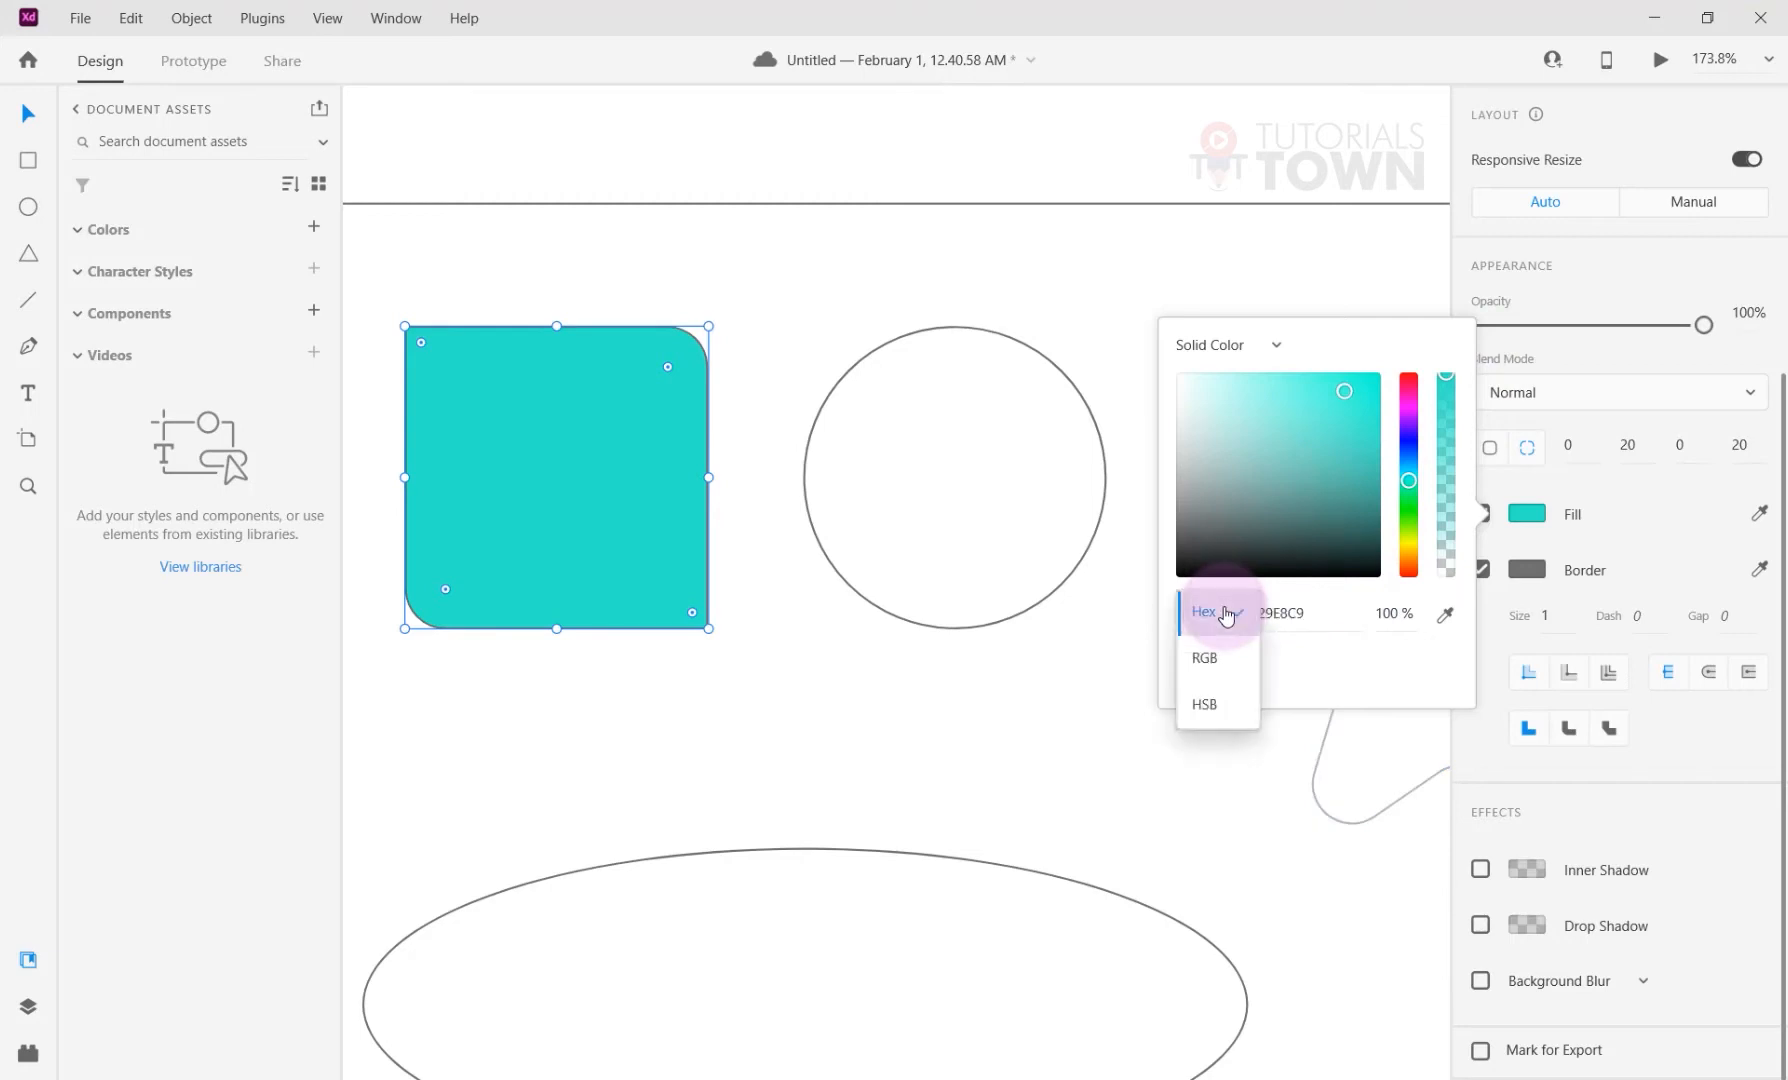
click(1310, 664)
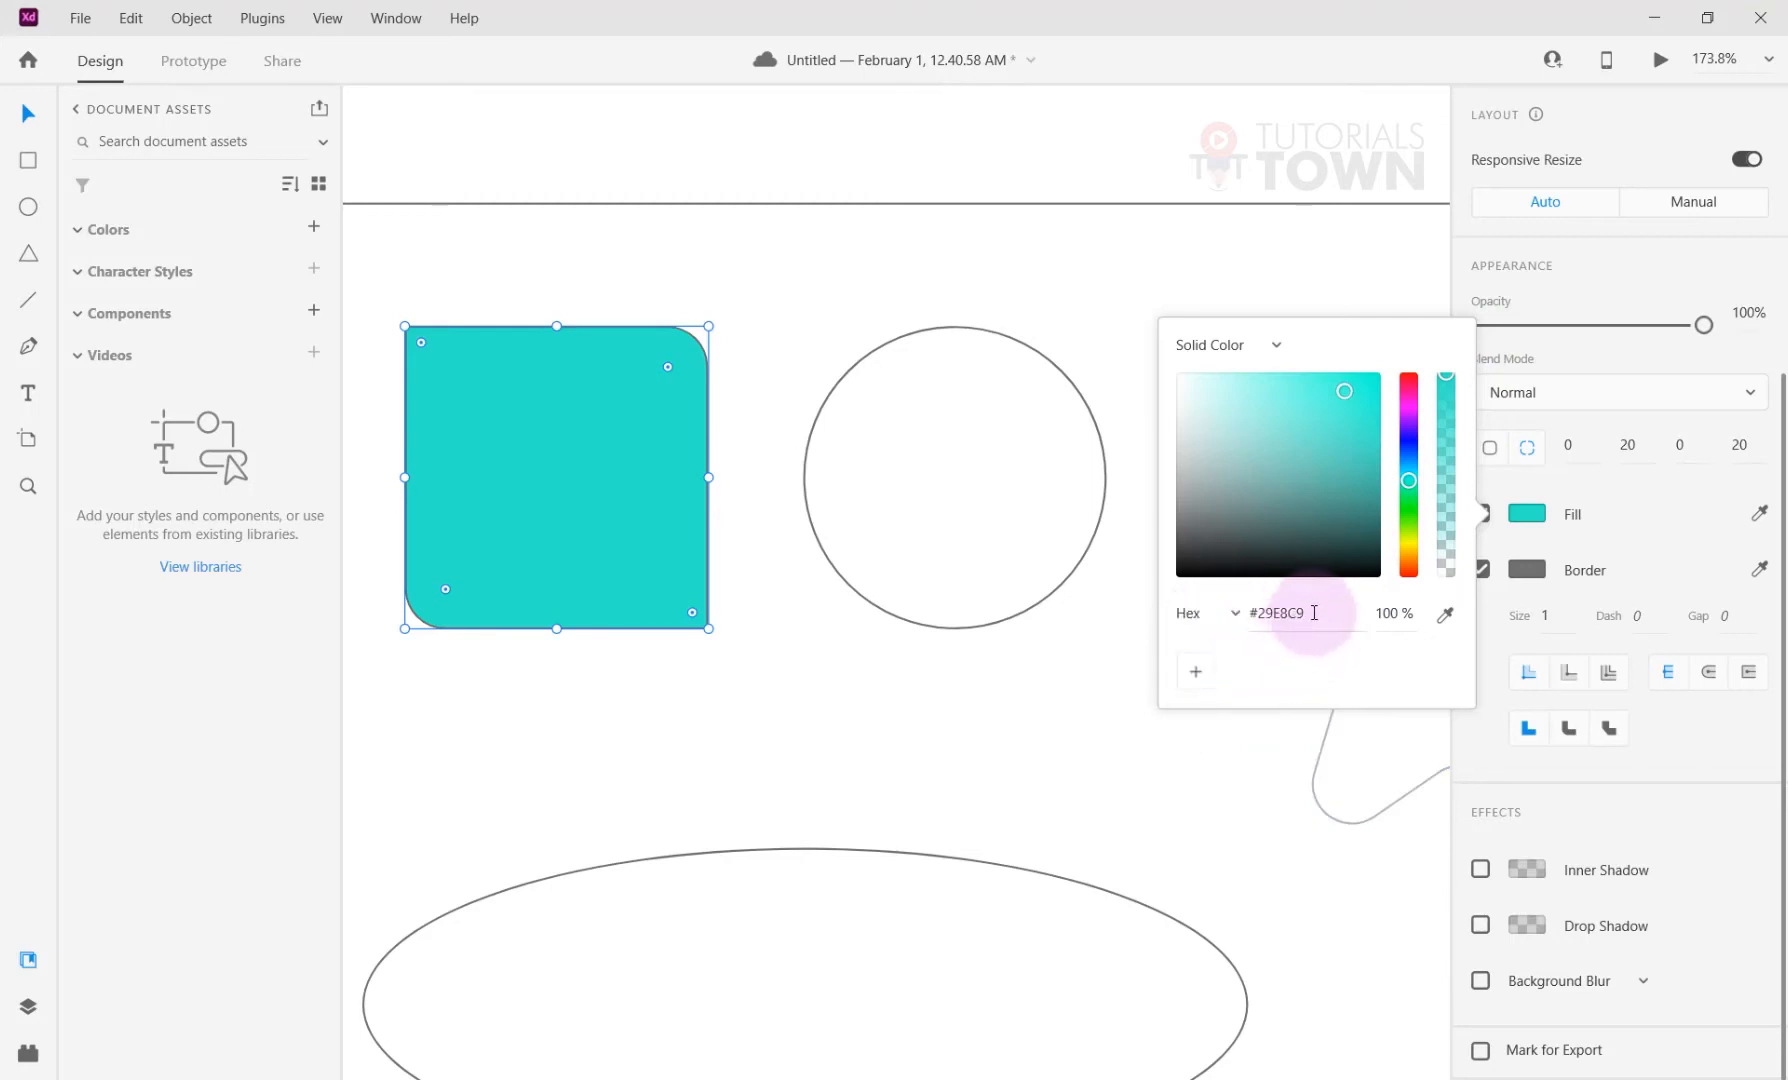
click(1253, 612)
click(1210, 615)
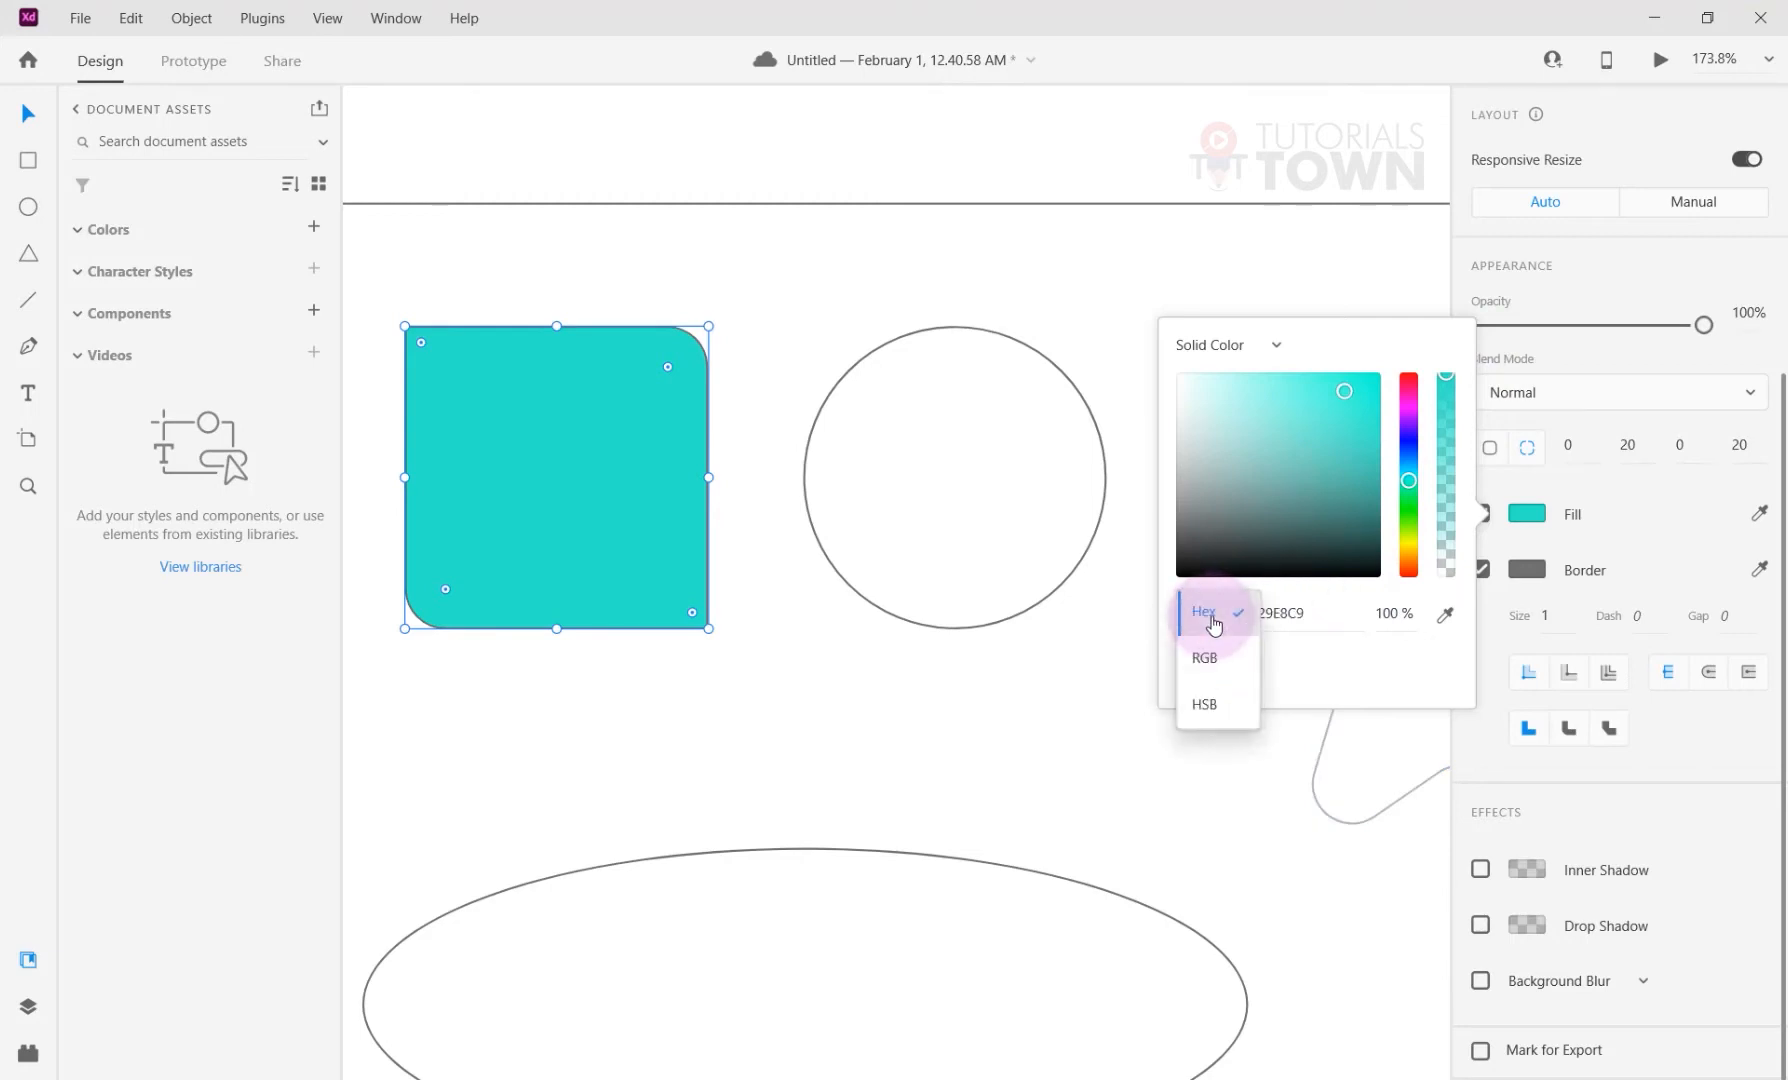
click(1212, 659)
click(1222, 612)
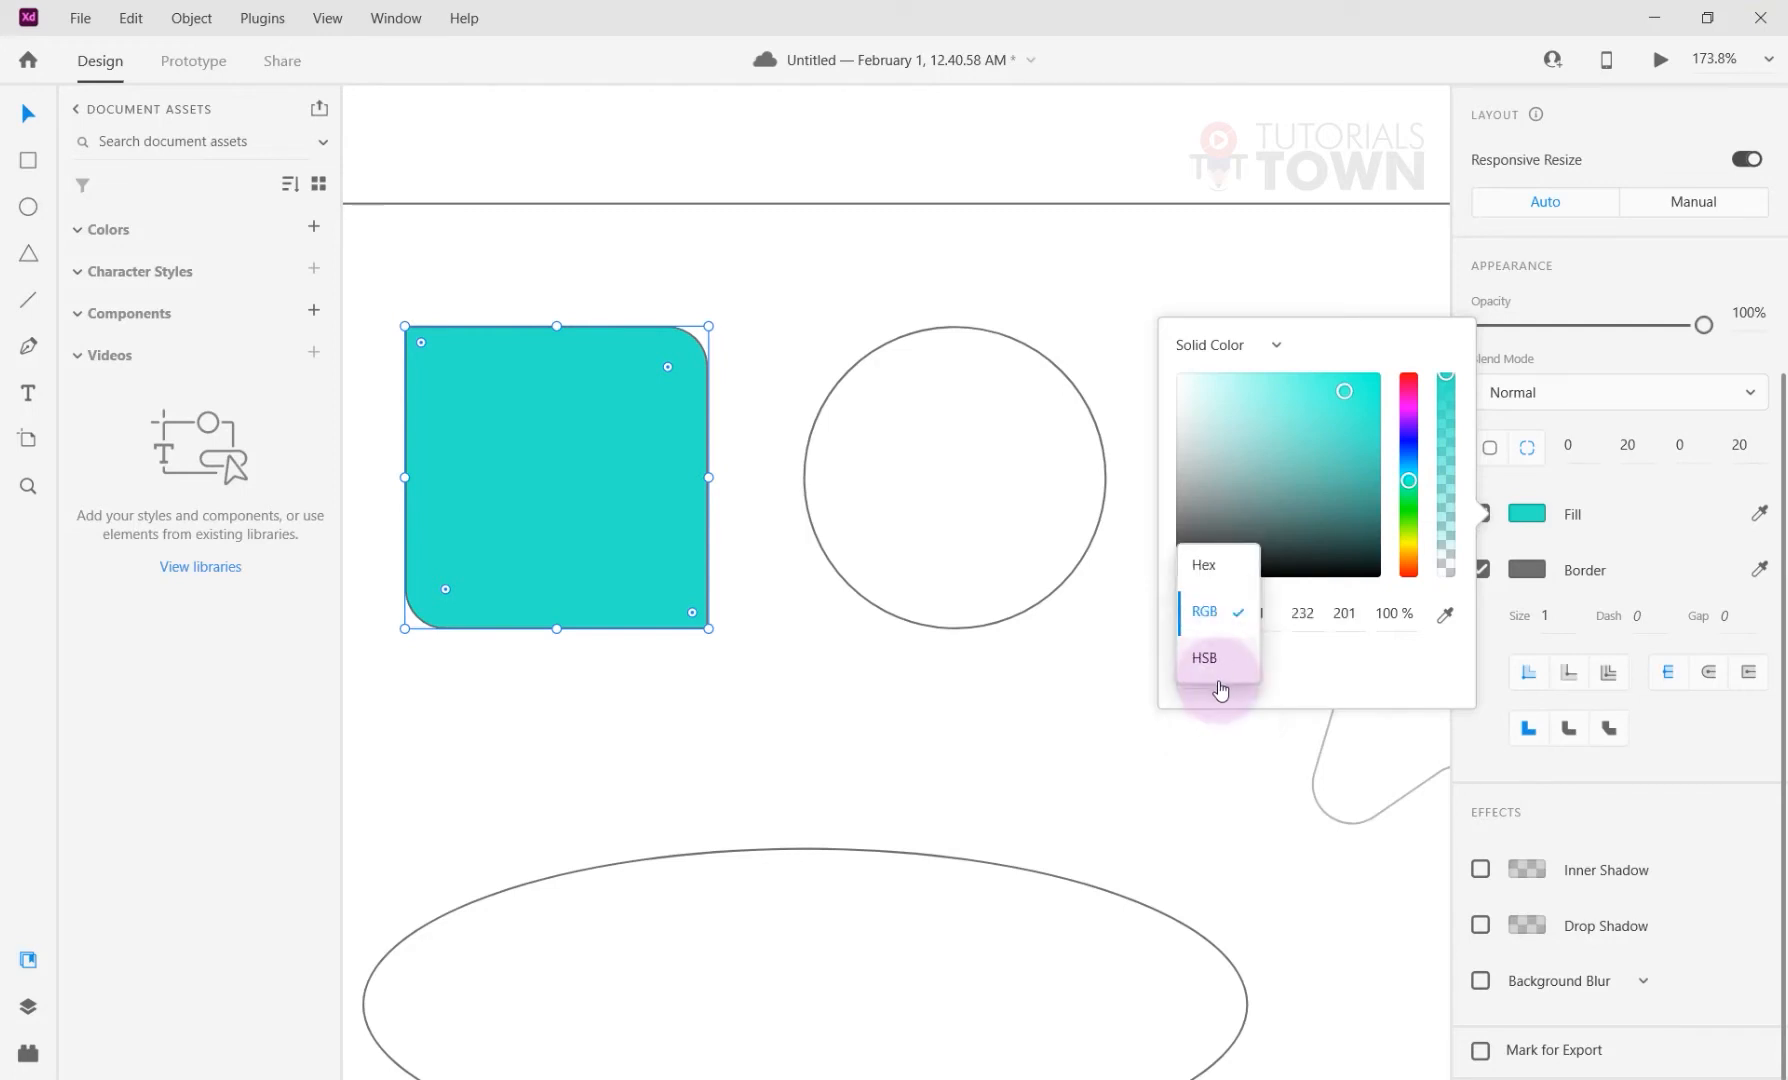
click(1217, 668)
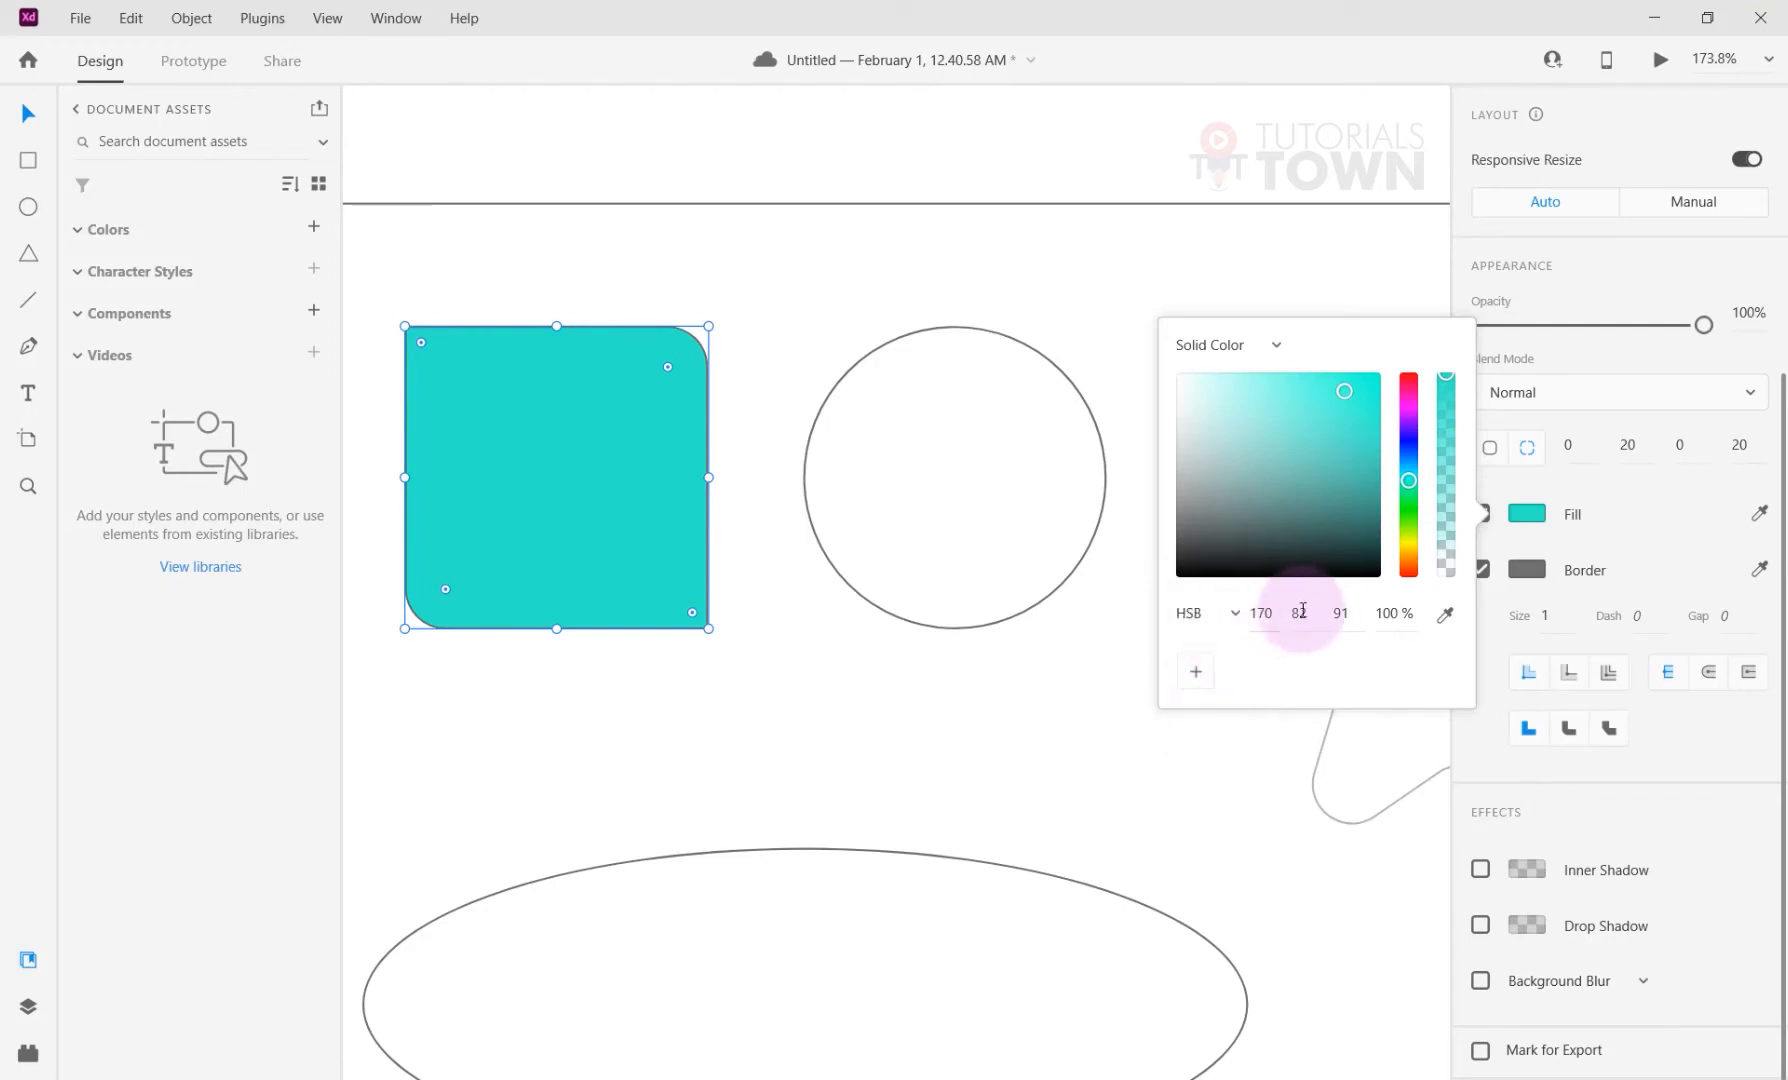
Return the square's fill colour format to Hex and save its turquoise #29E8C9 as a colour swatch.
click(1230, 616)
click(1222, 614)
click(1206, 612)
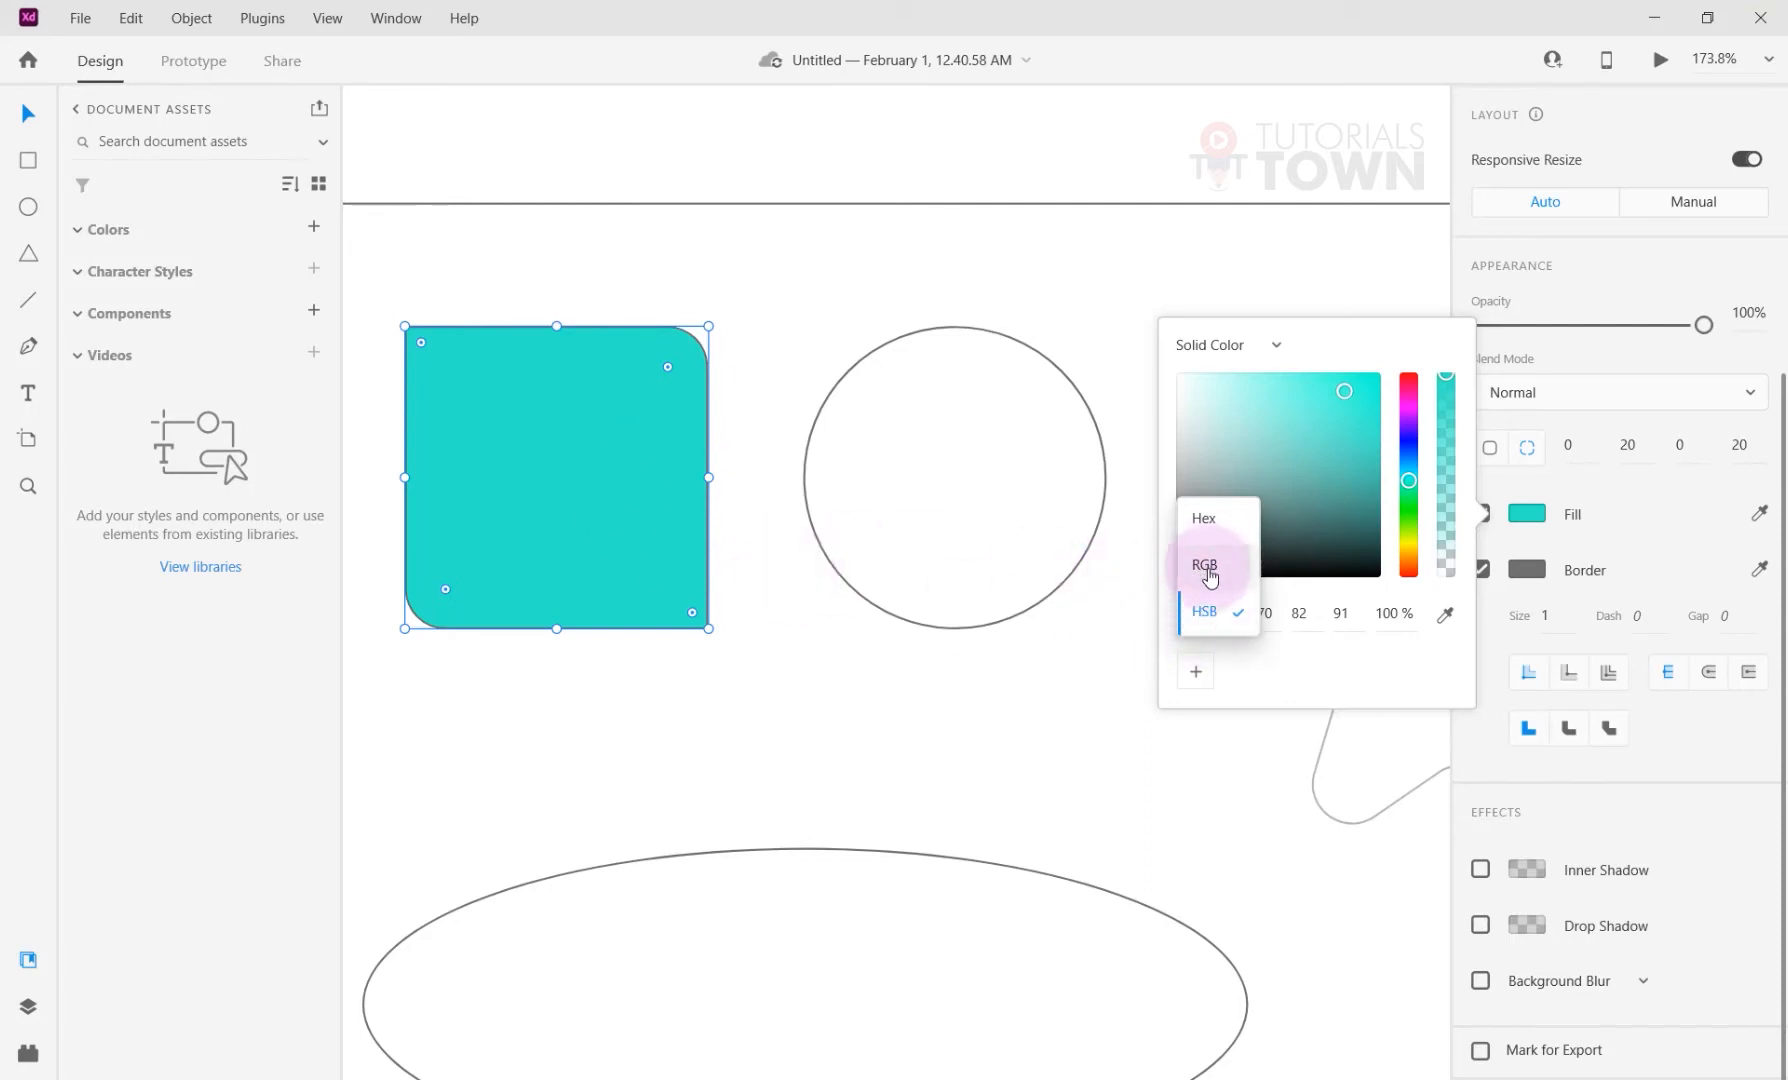
click(1212, 605)
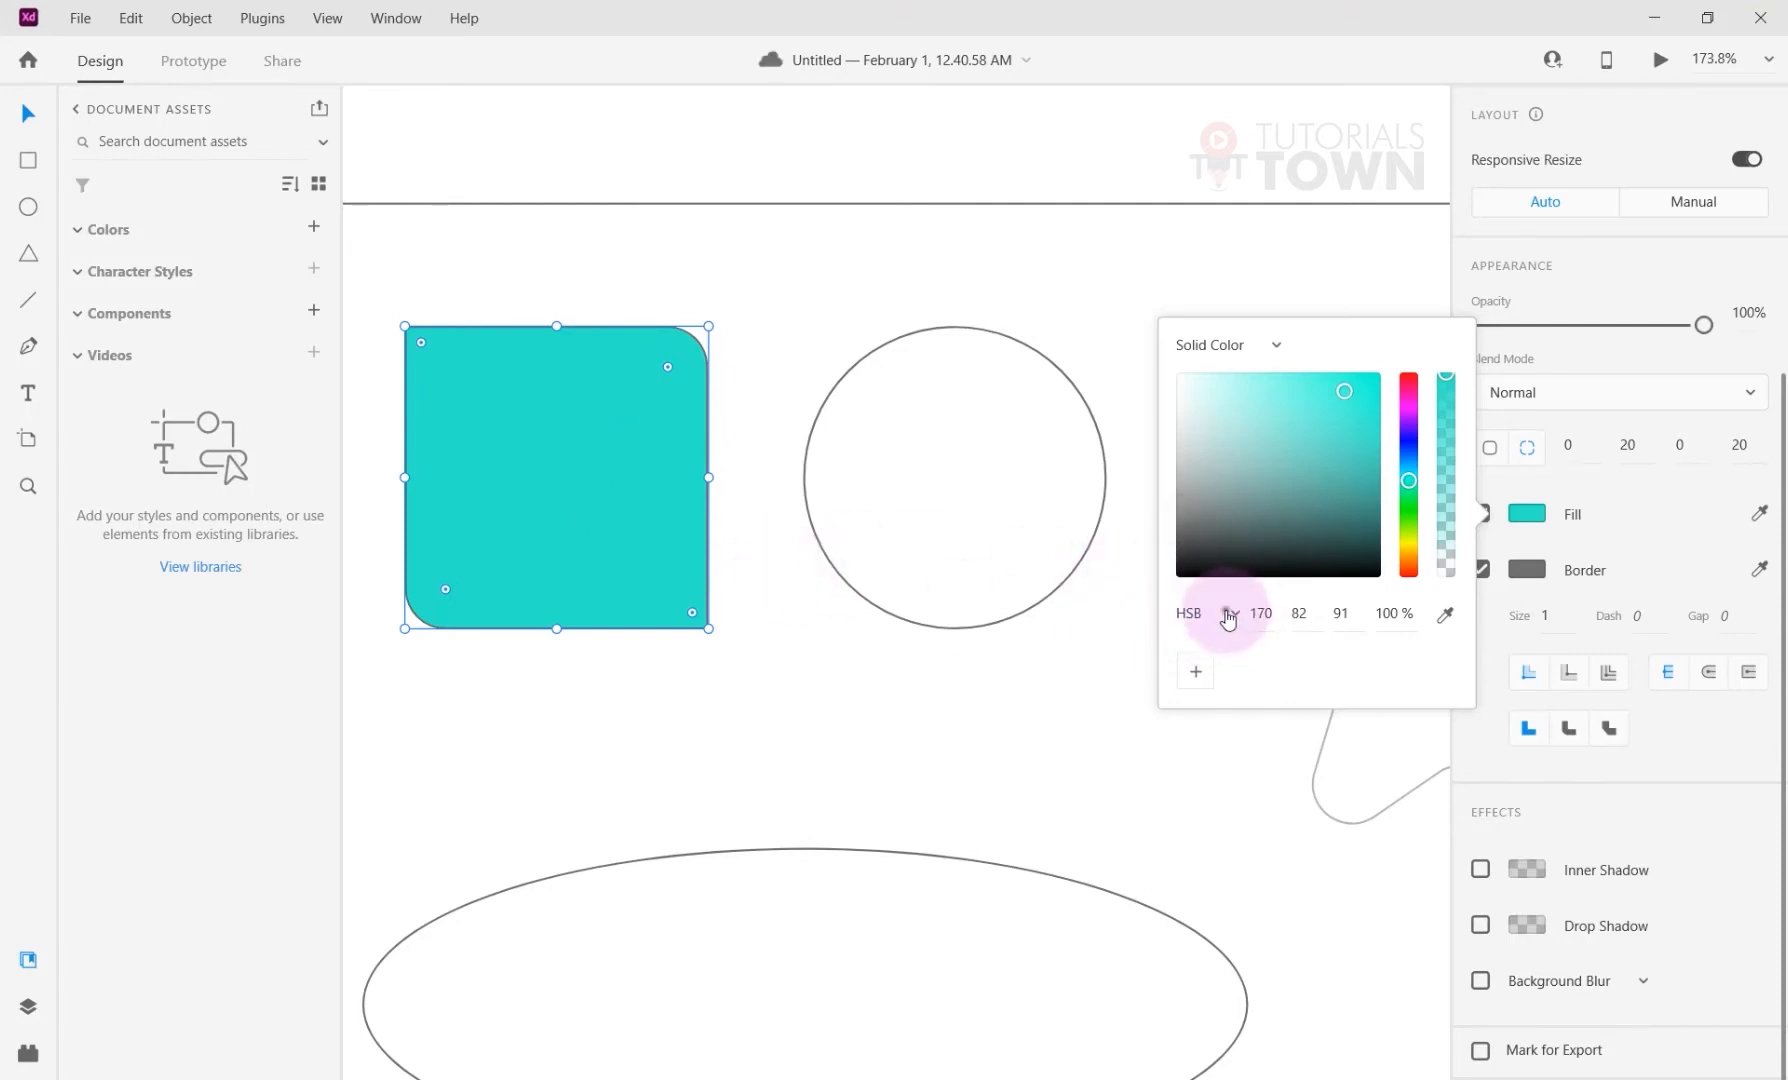
click(1222, 610)
click(1229, 527)
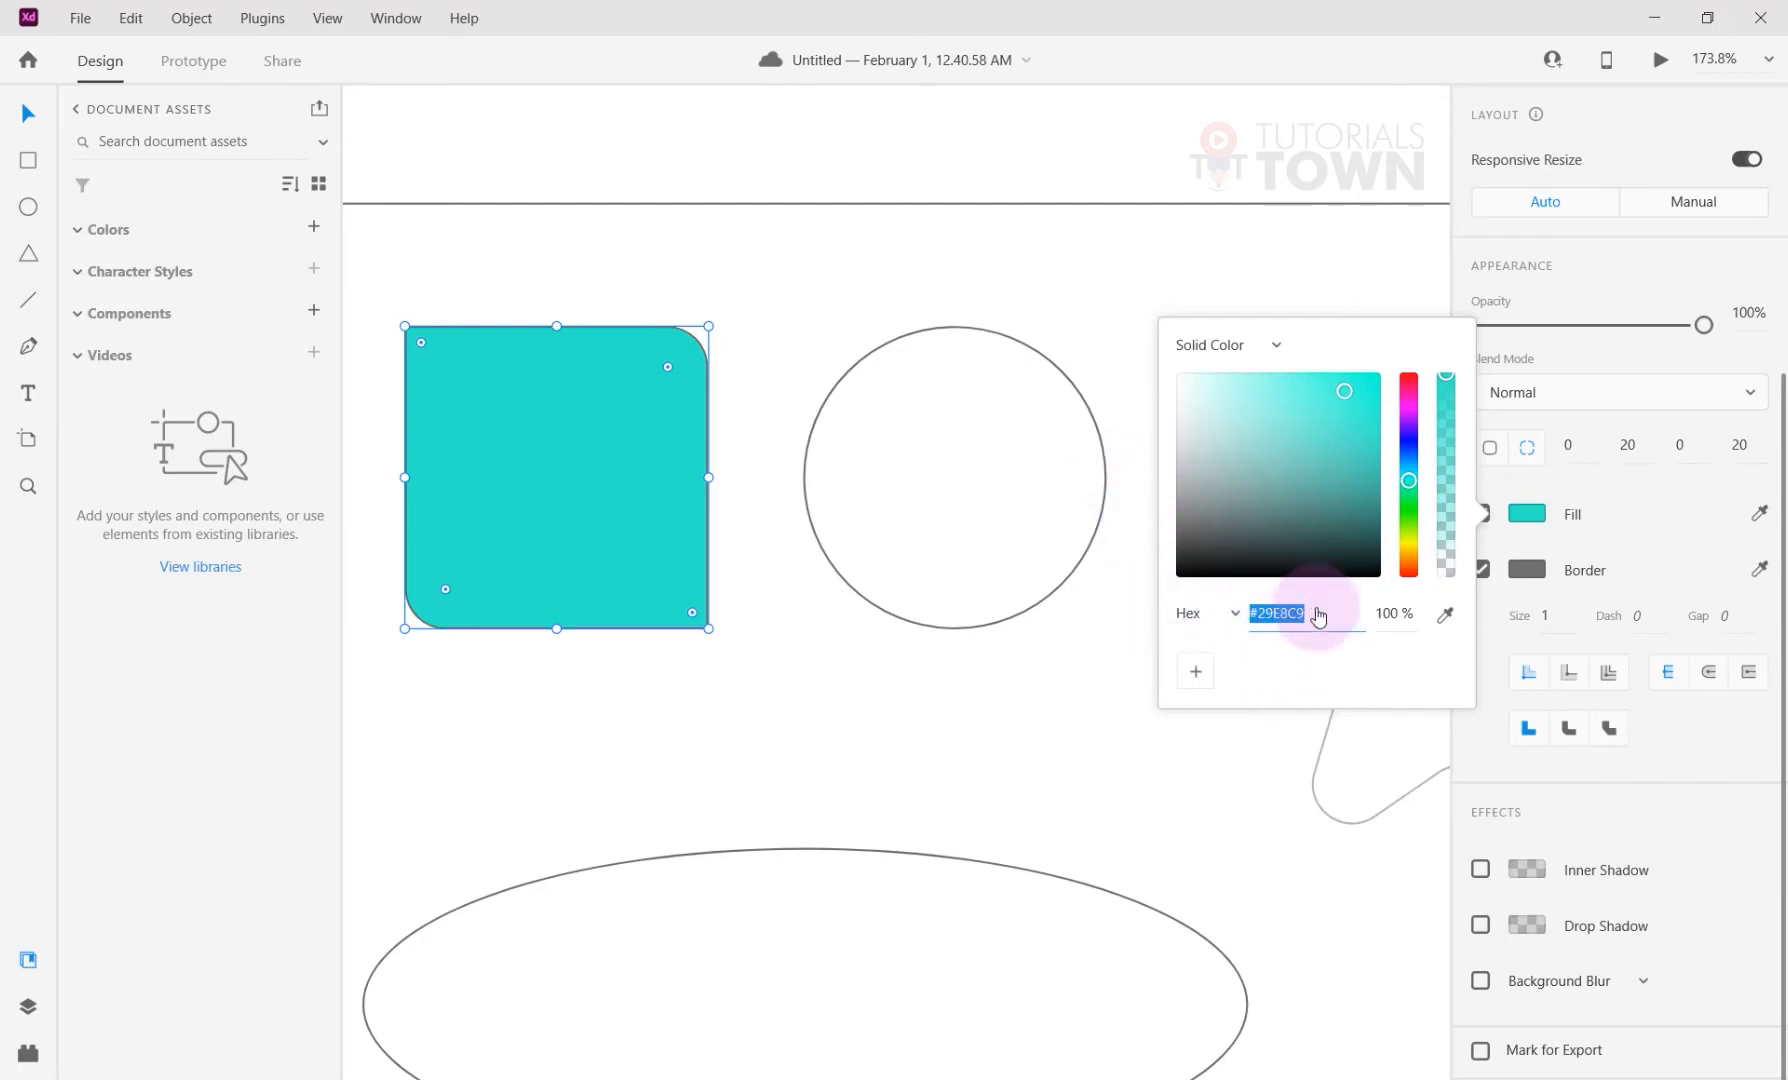
click(1392, 613)
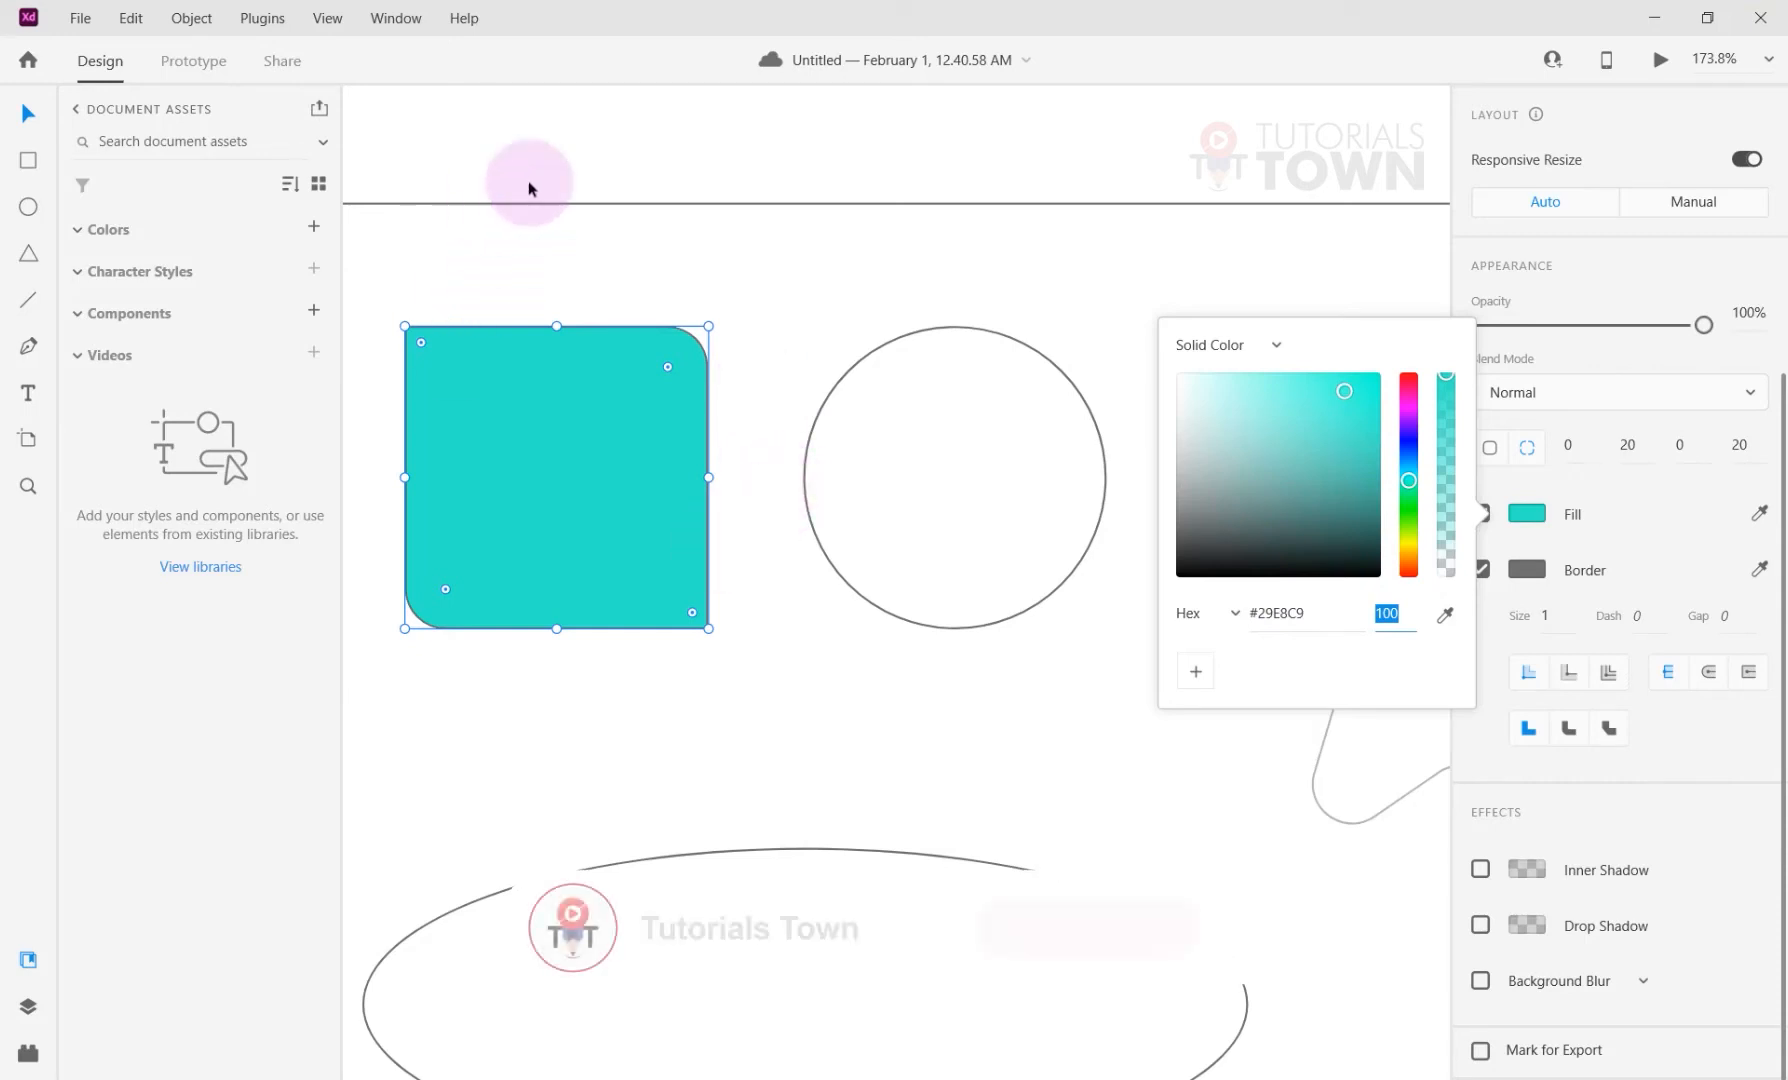
click(1197, 672)
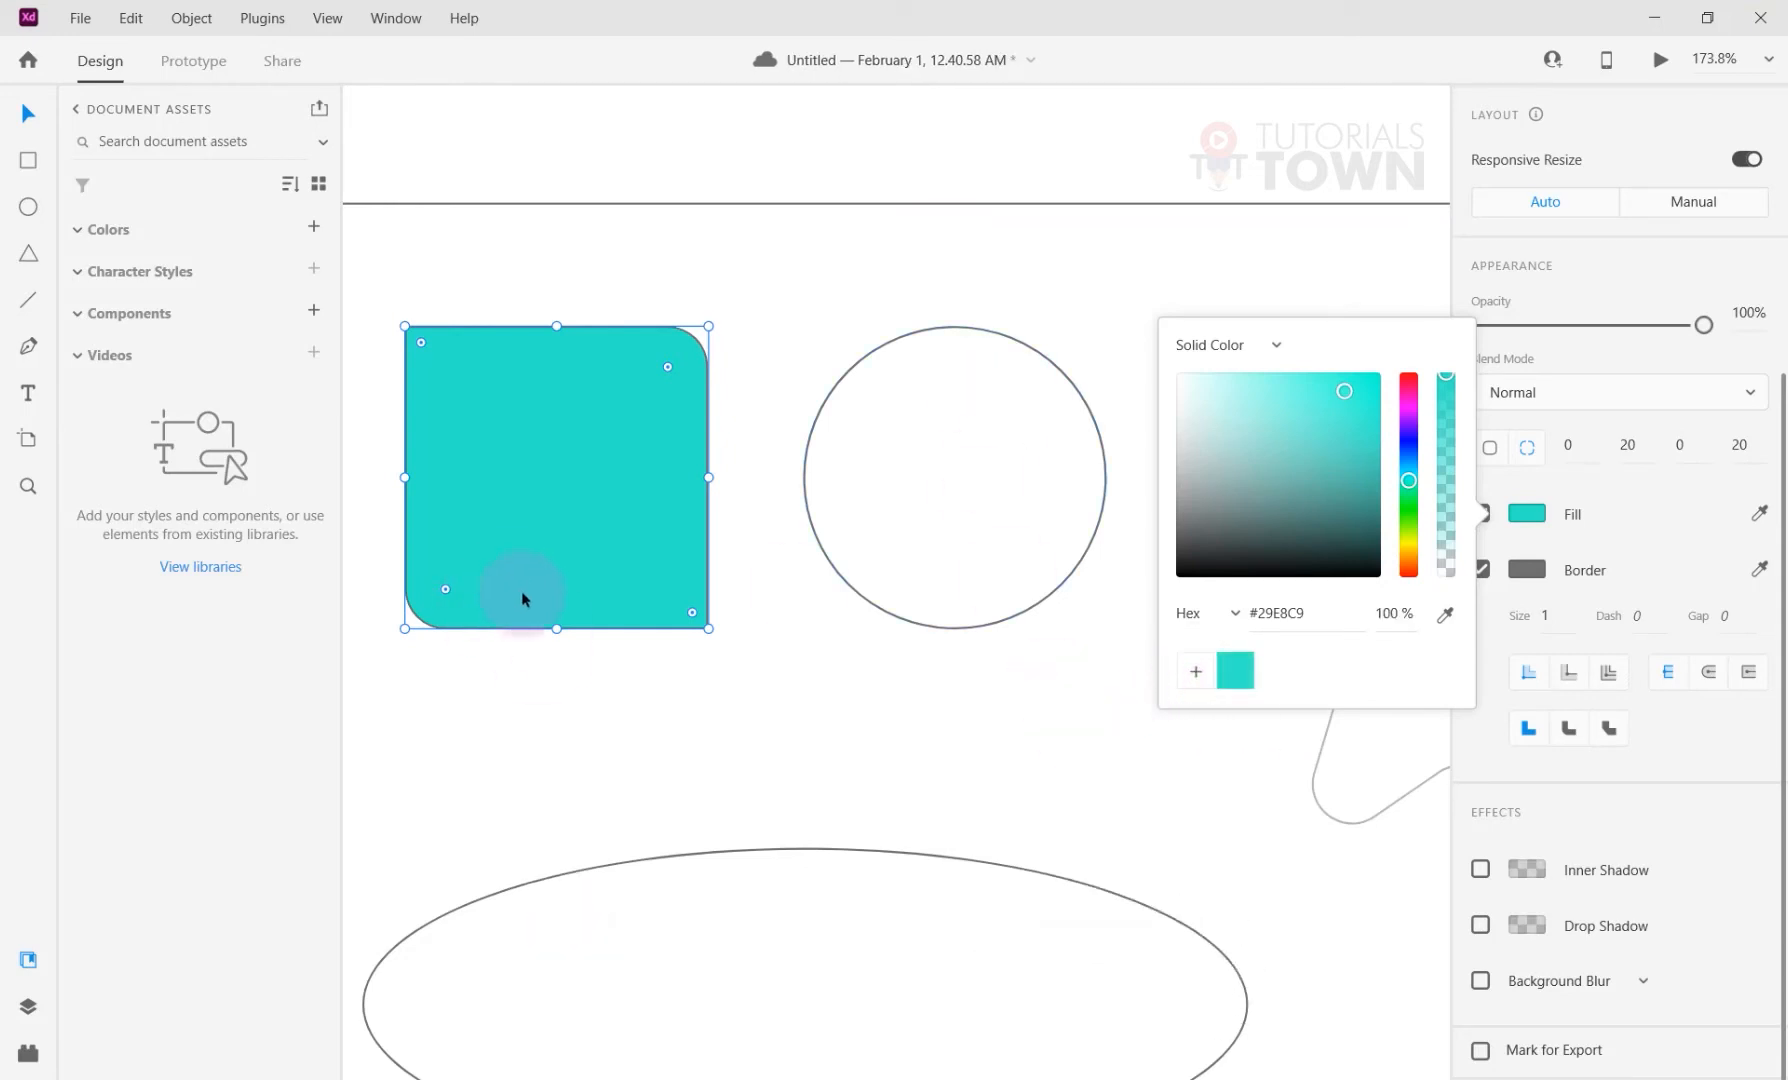
Fill the circle with the solid blue #1D1DE9 and save that colour as a swatch.
click(1040, 421)
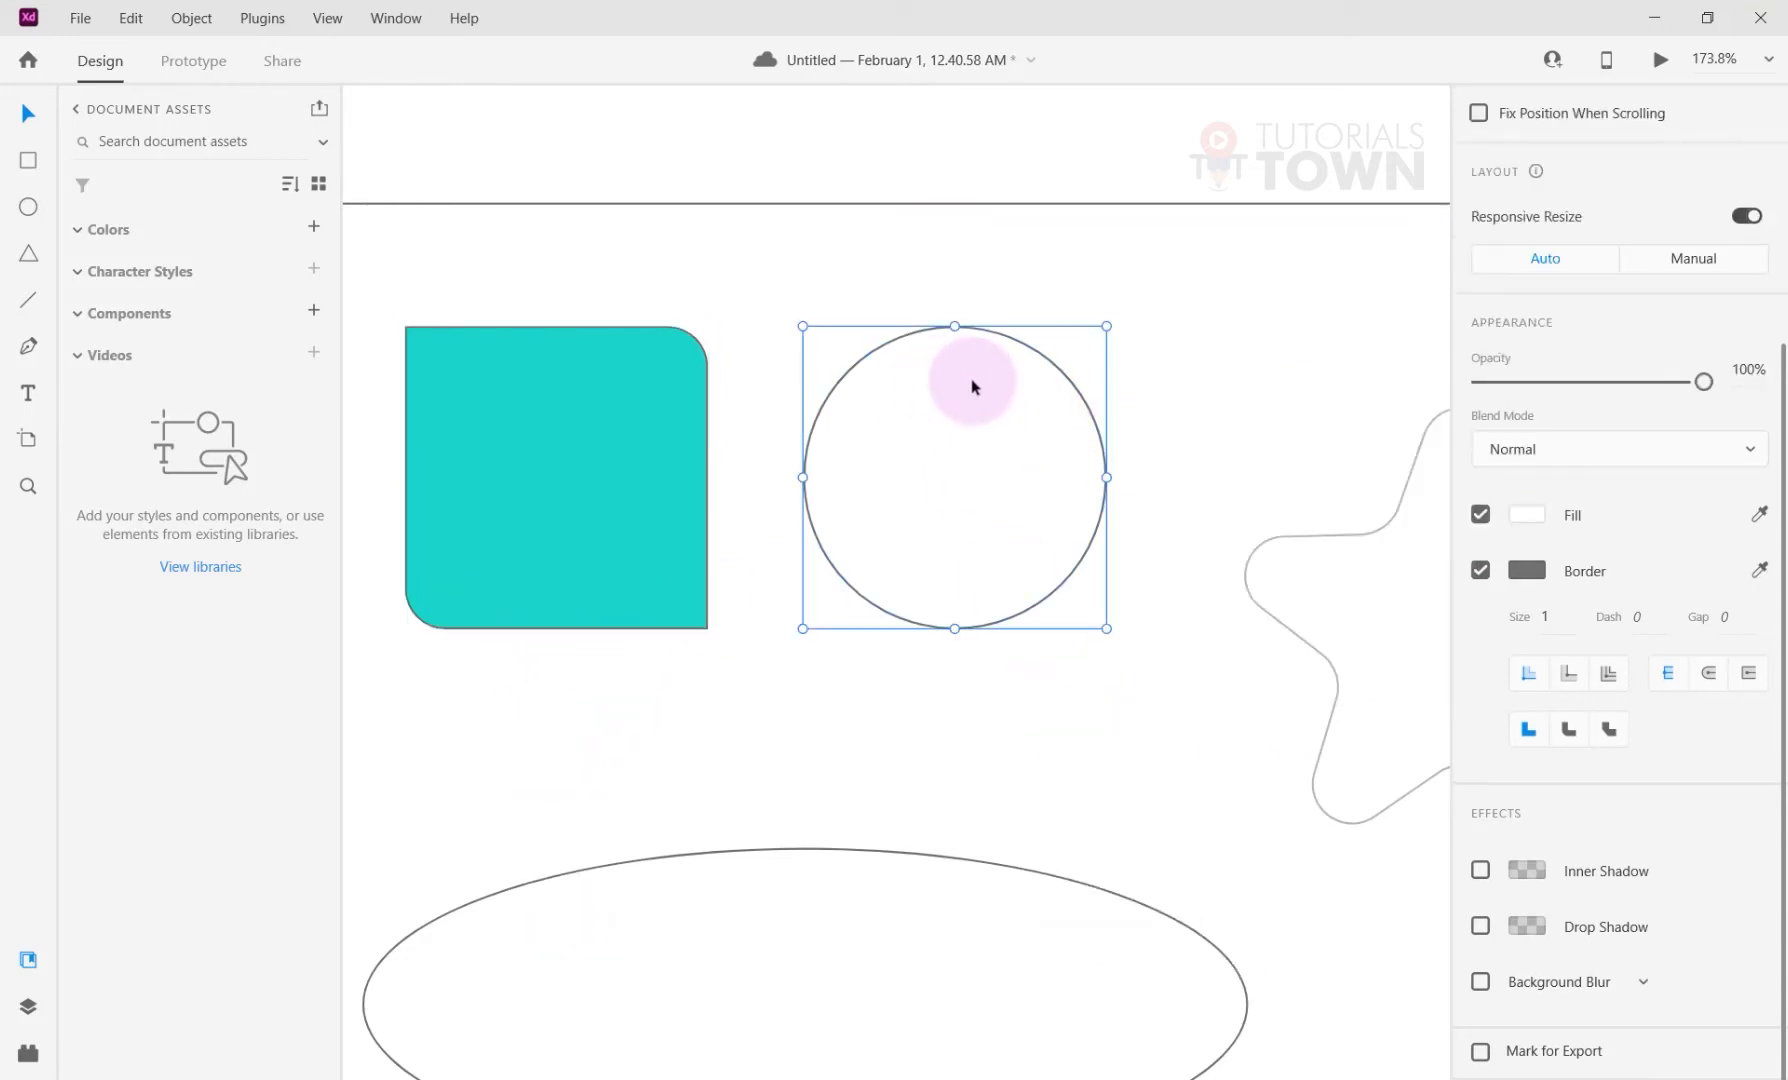
click(1527, 513)
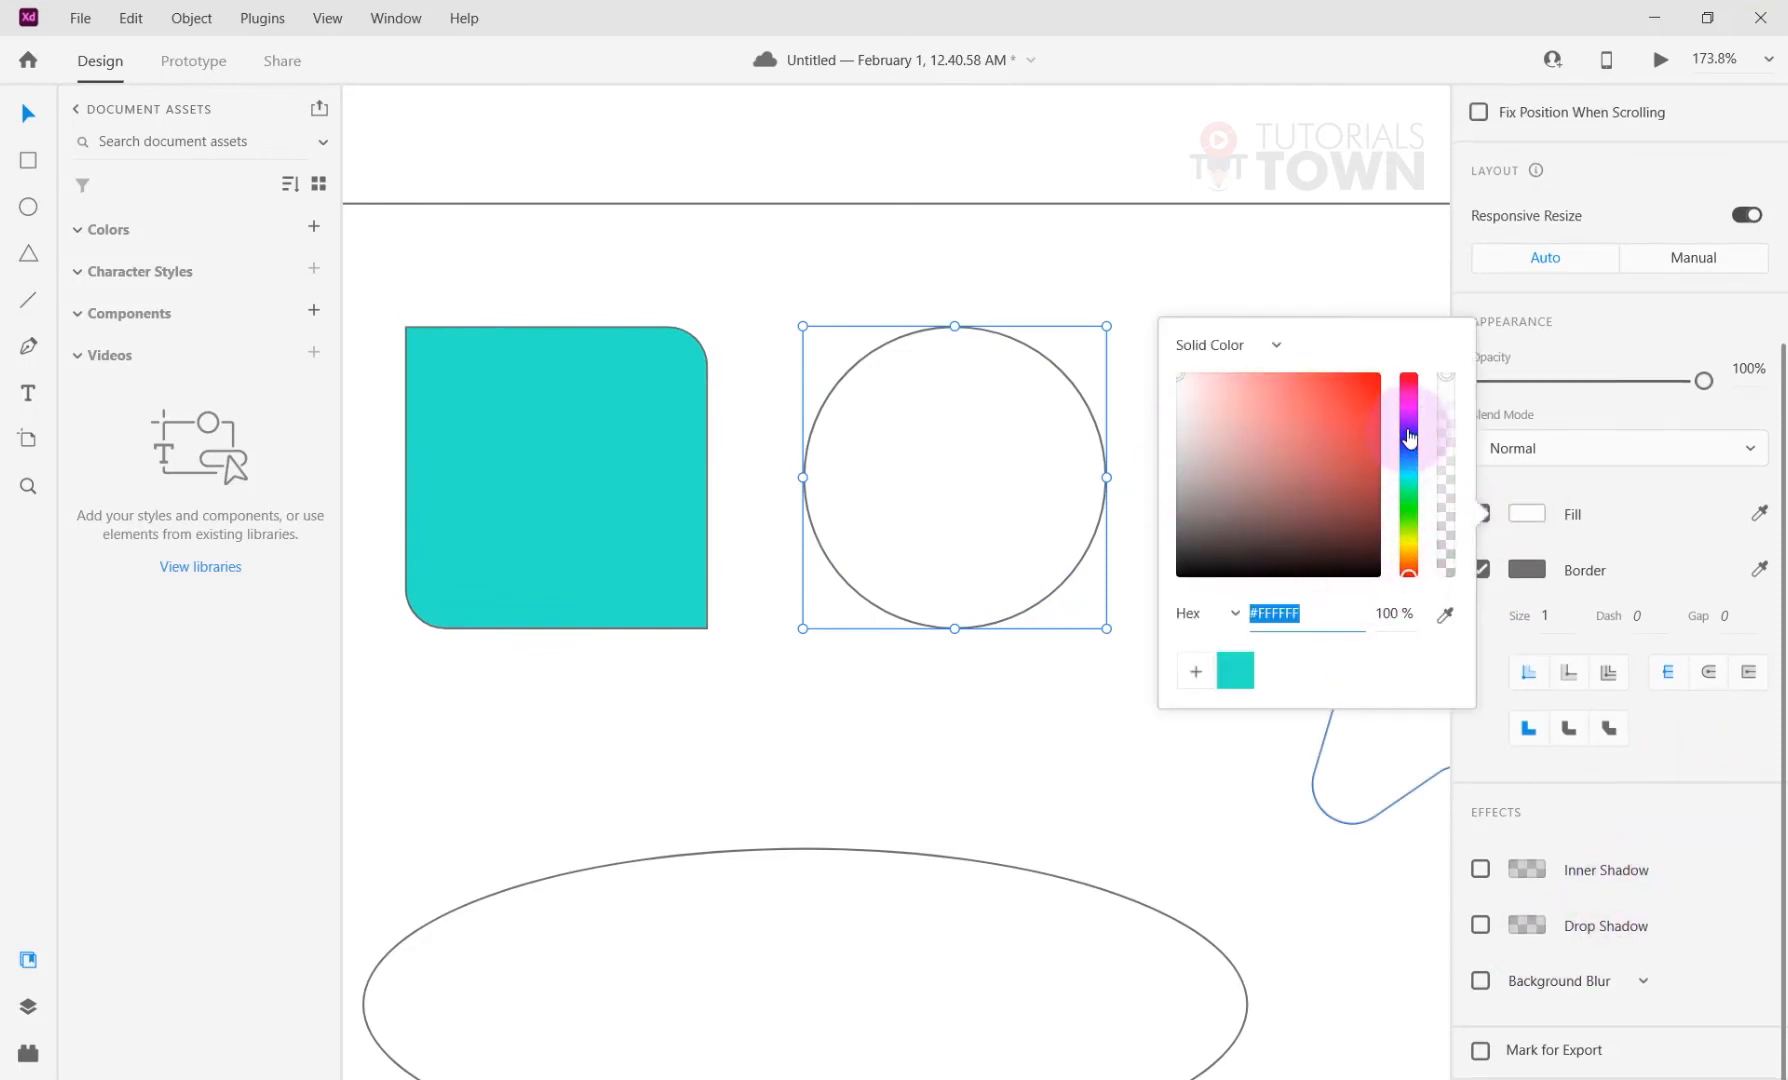
drag(1405, 431, 1409, 447)
click(1355, 389)
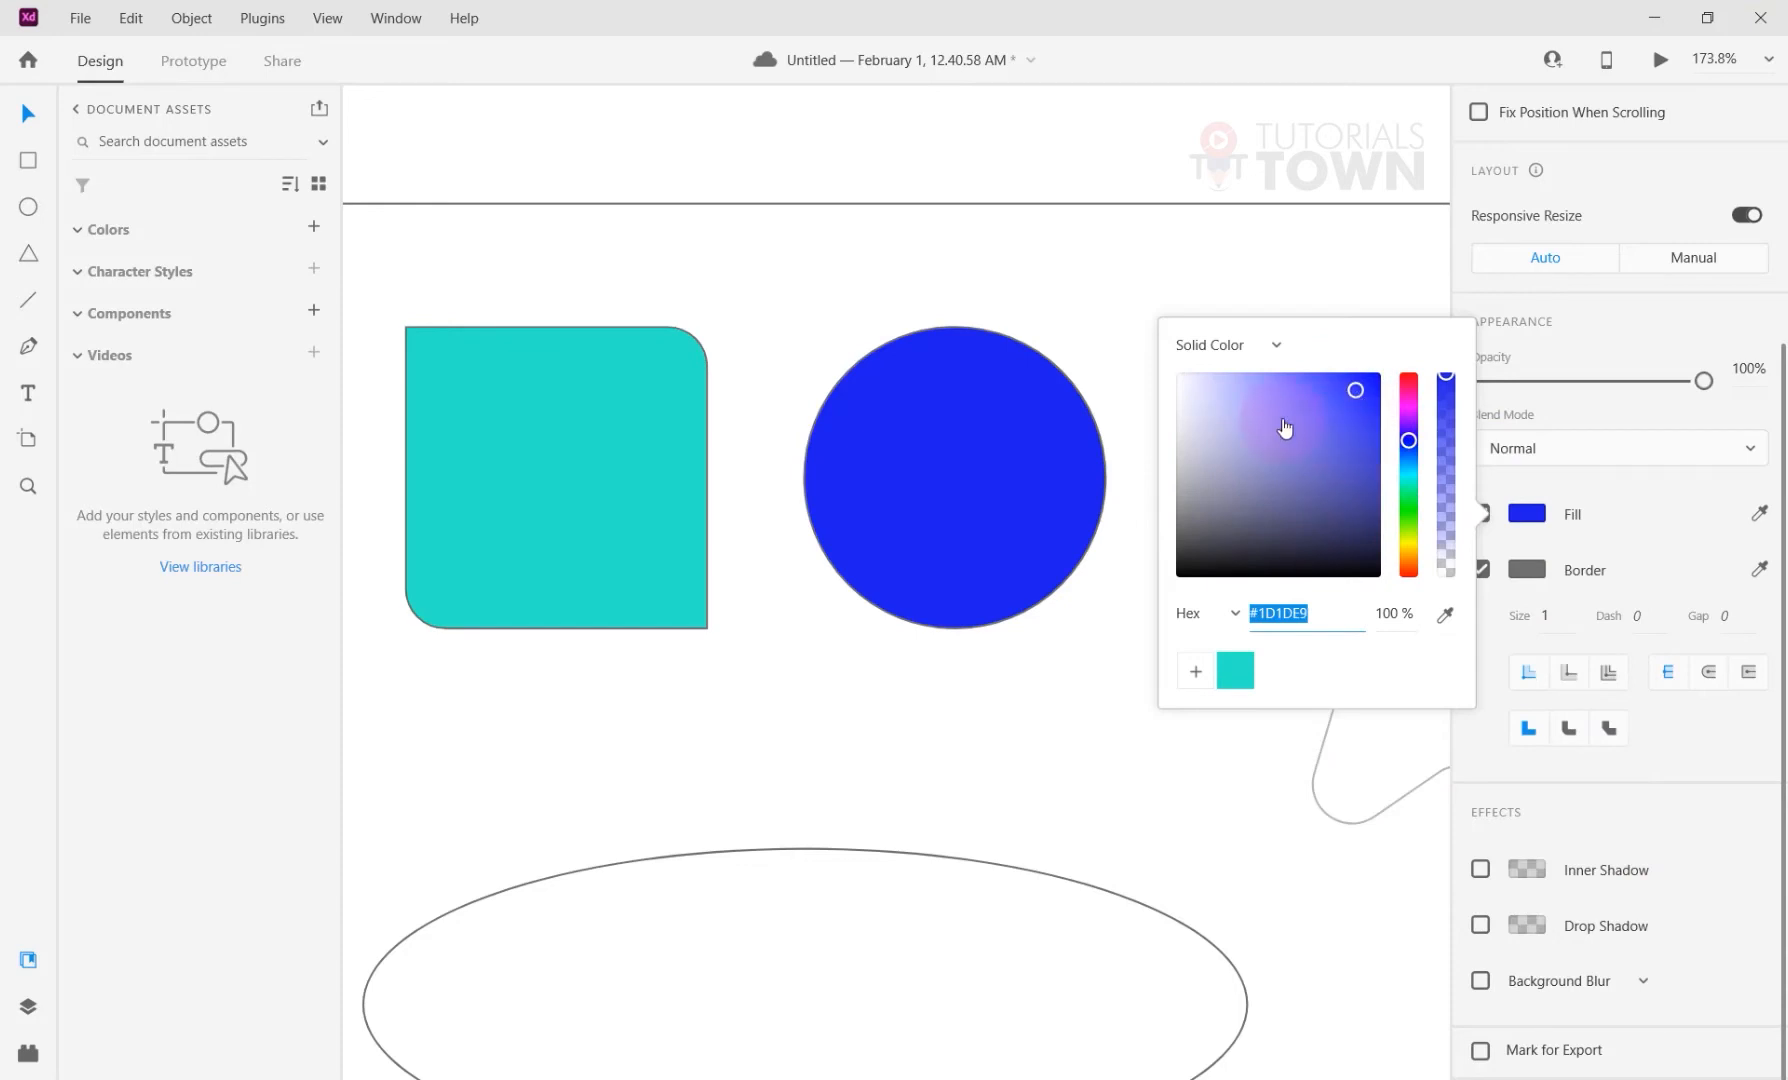
click(916, 447)
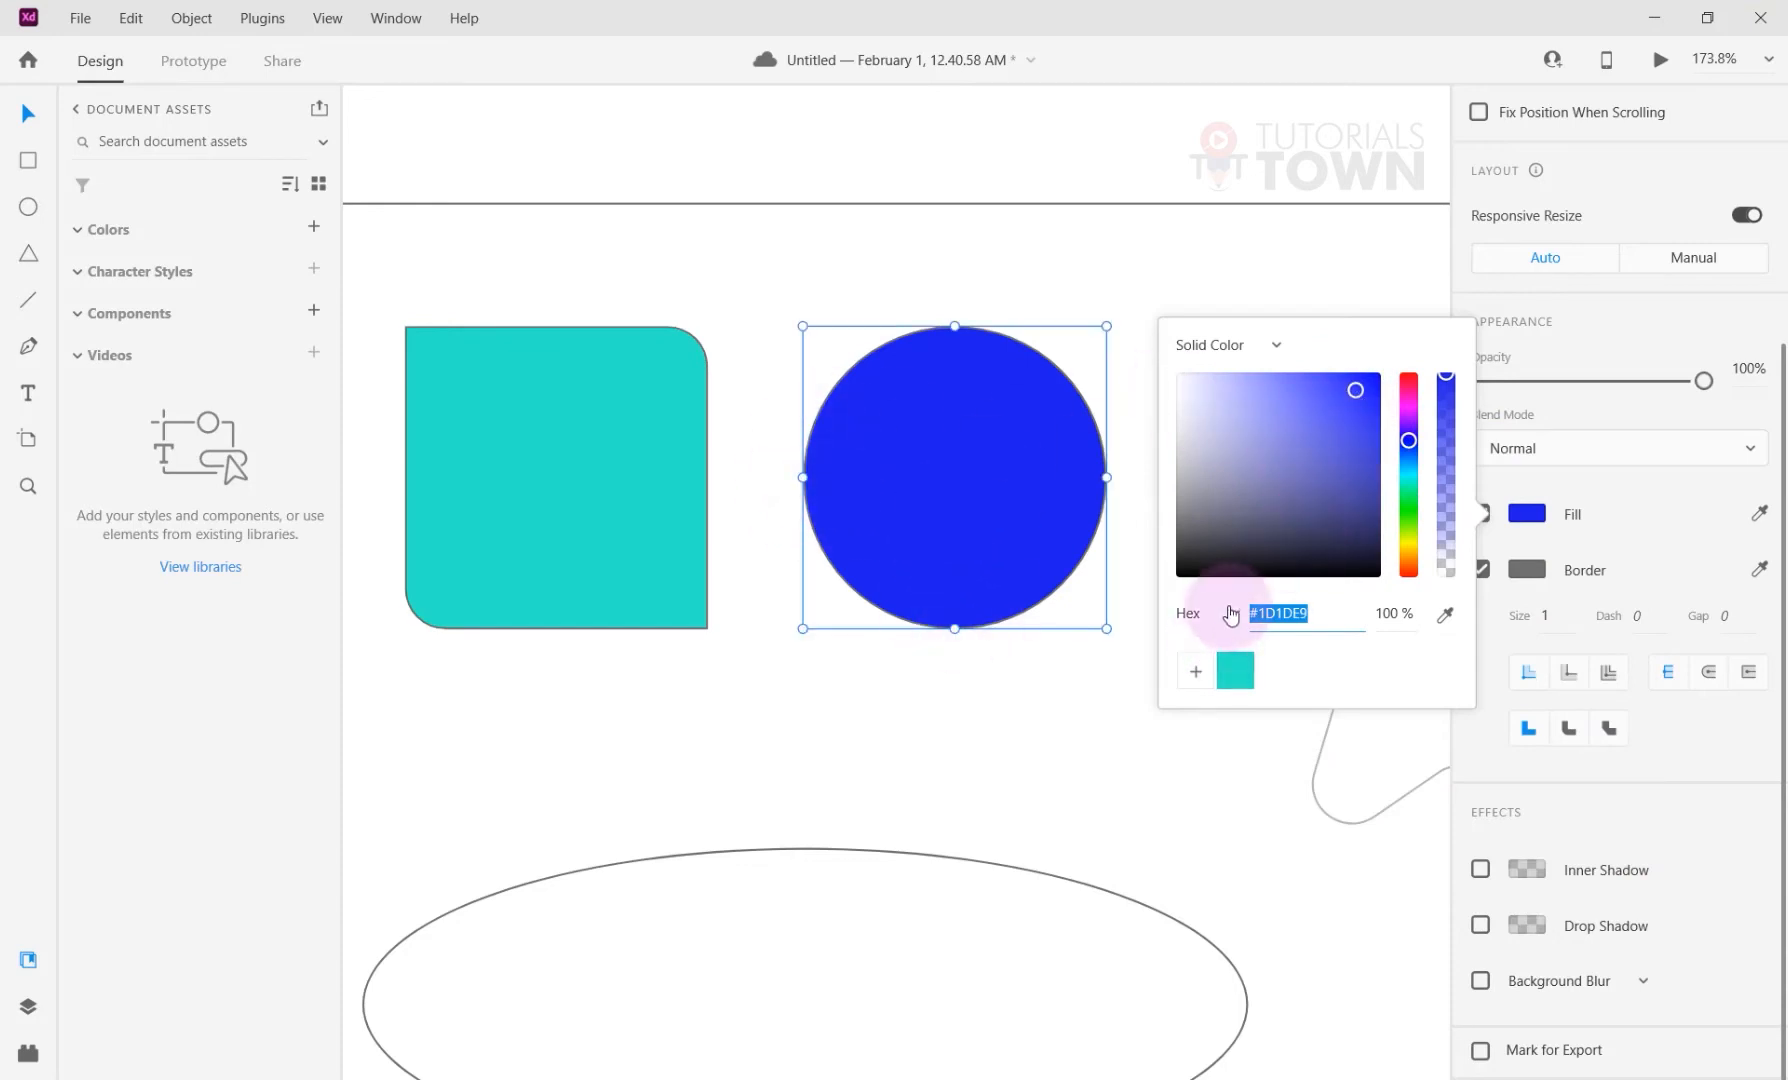
click(1200, 670)
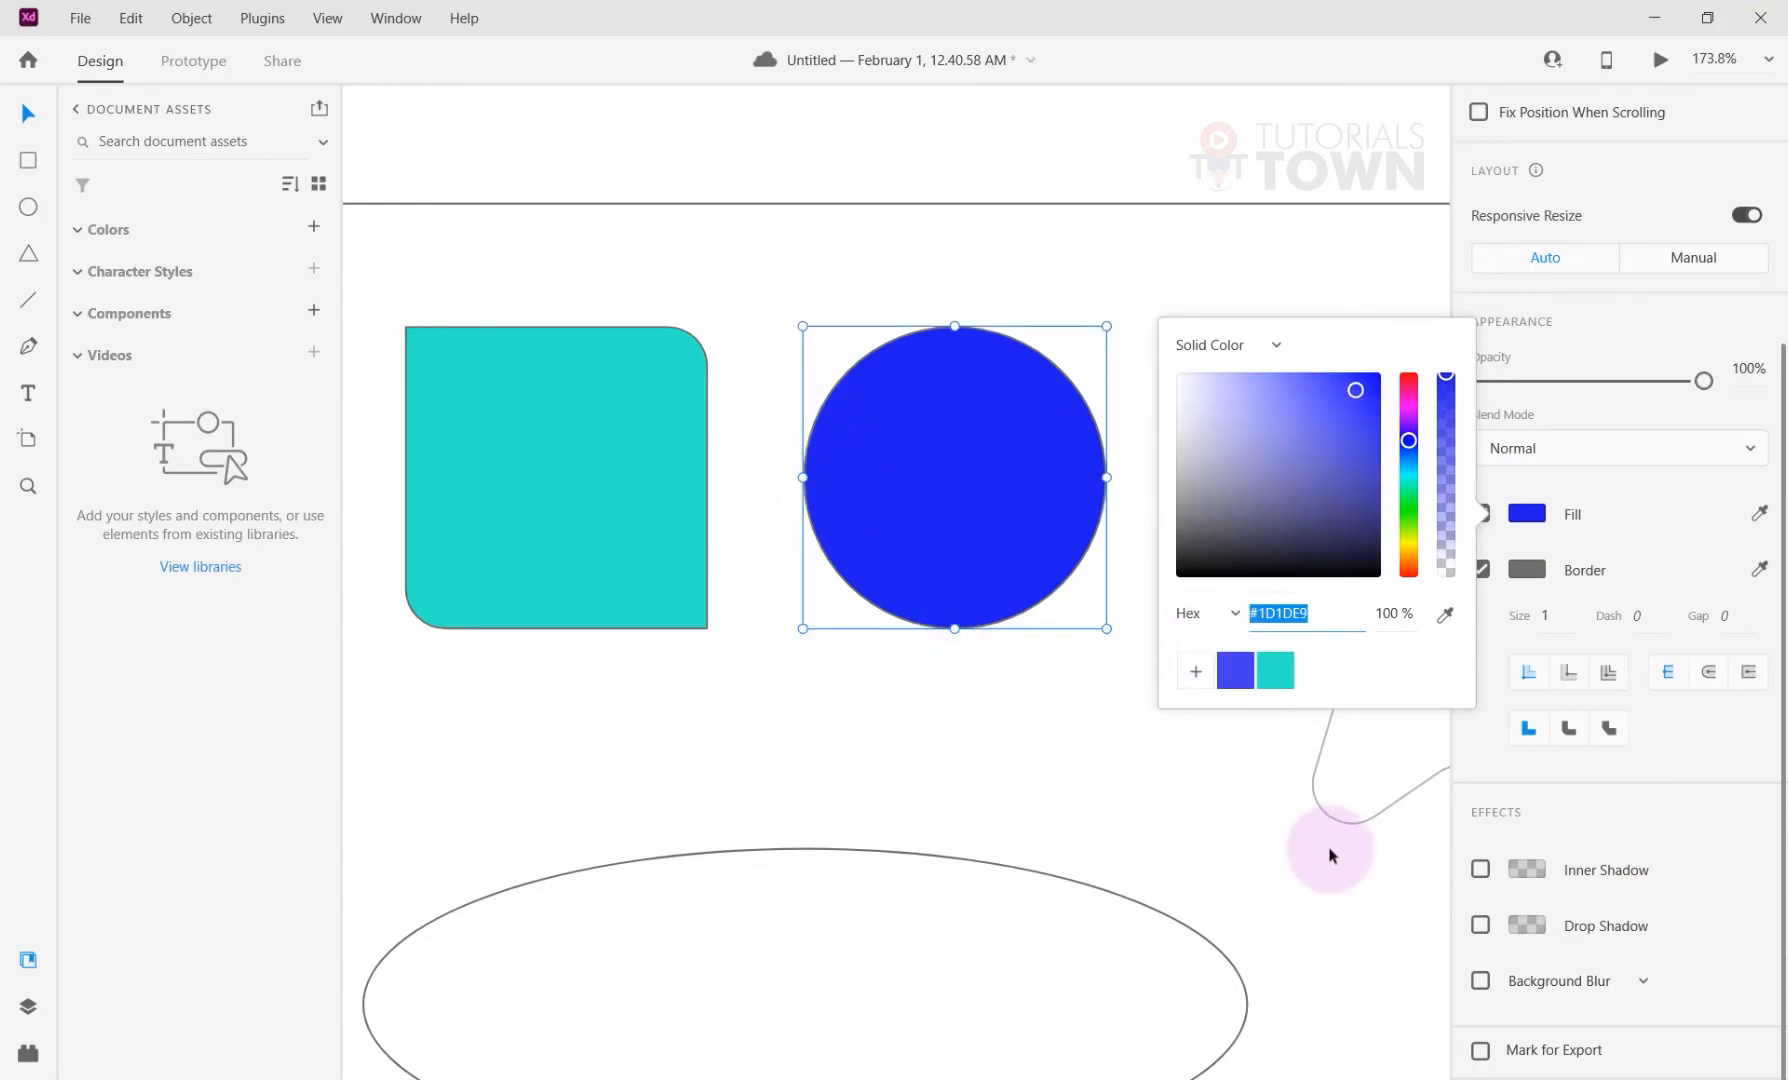
Set the turquoise square's border size to 10.
click(1329, 846)
drag(1375, 603, 1143, 590)
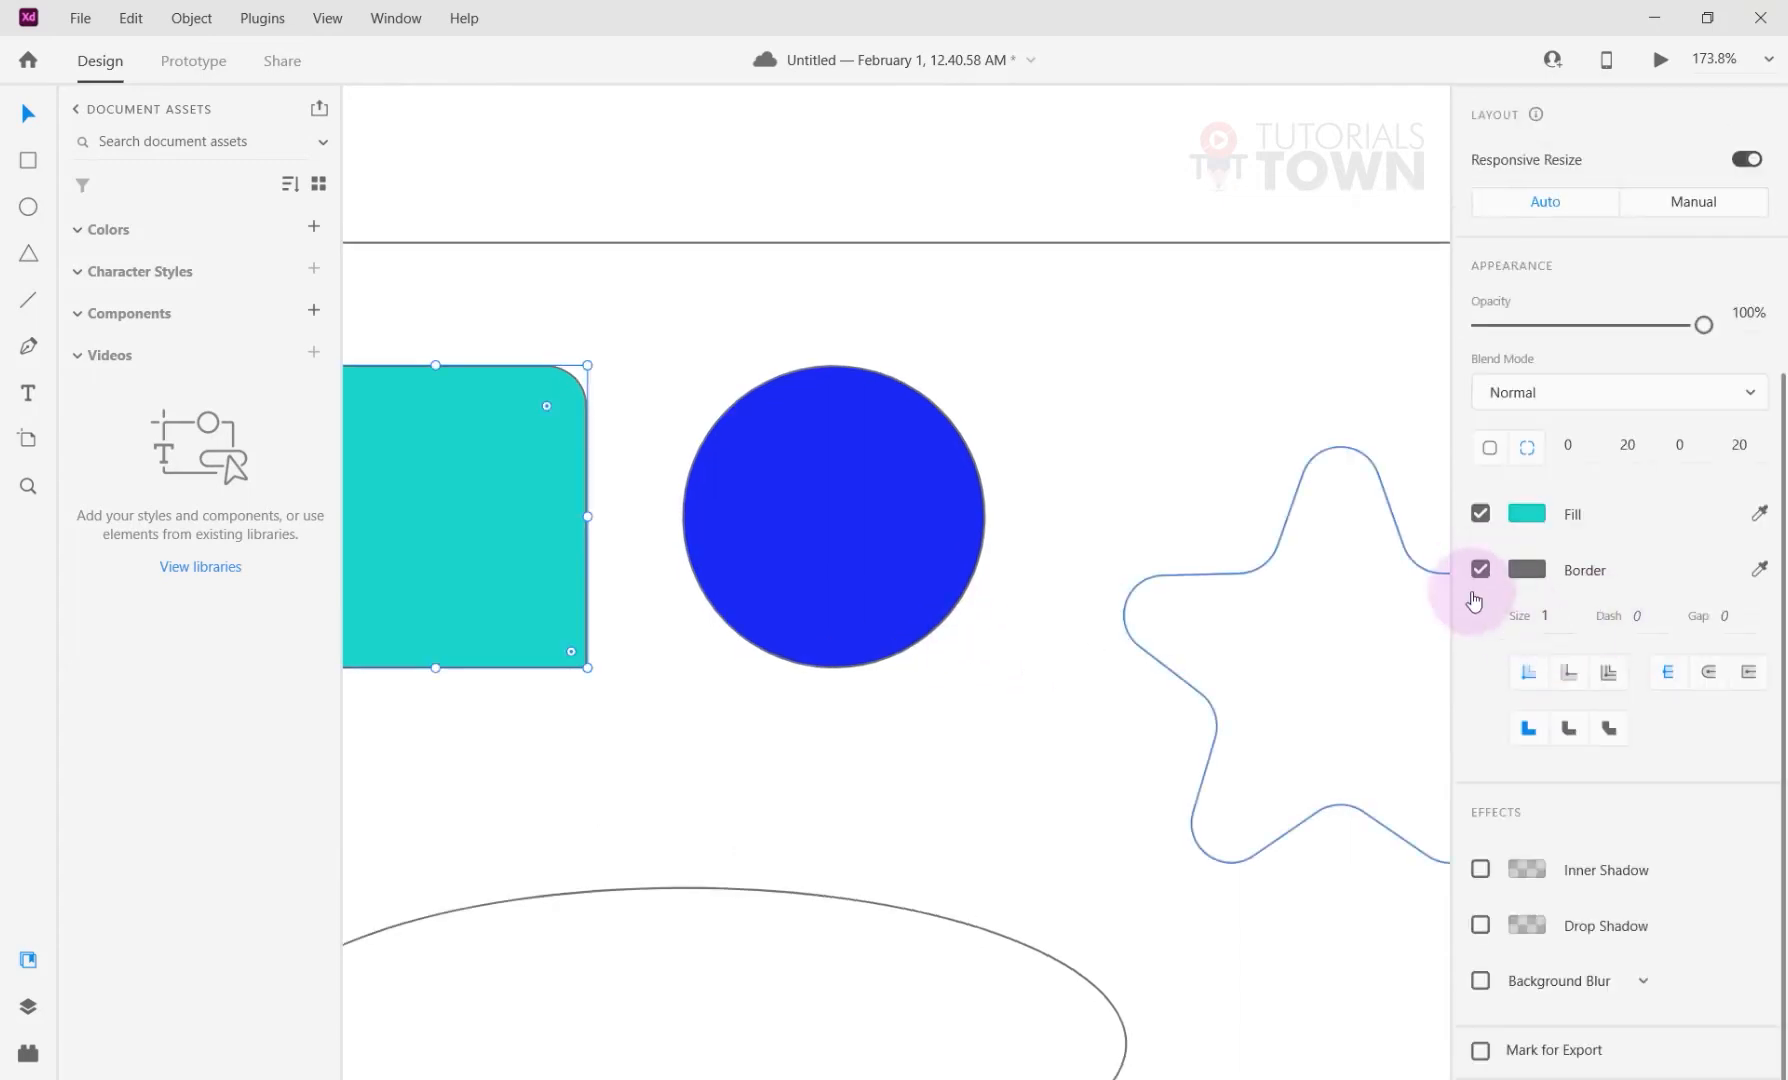
drag(625, 812, 770, 822)
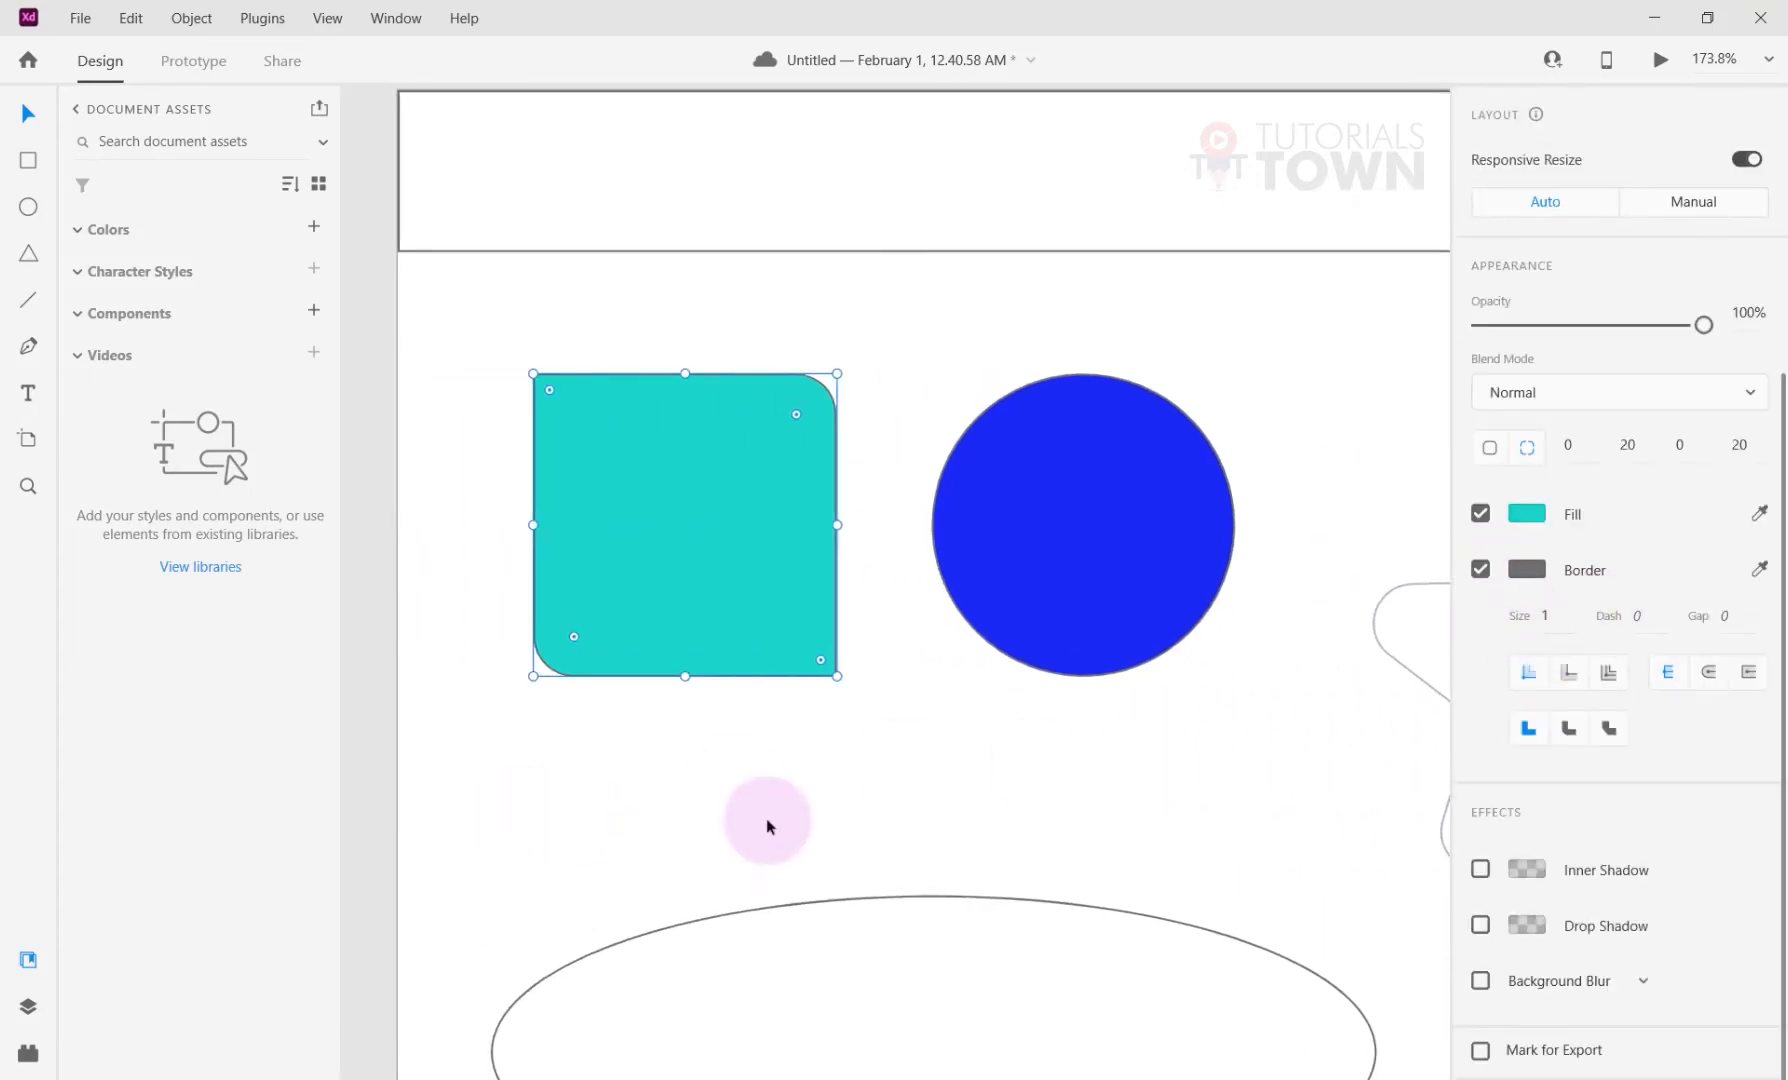
click(1548, 615)
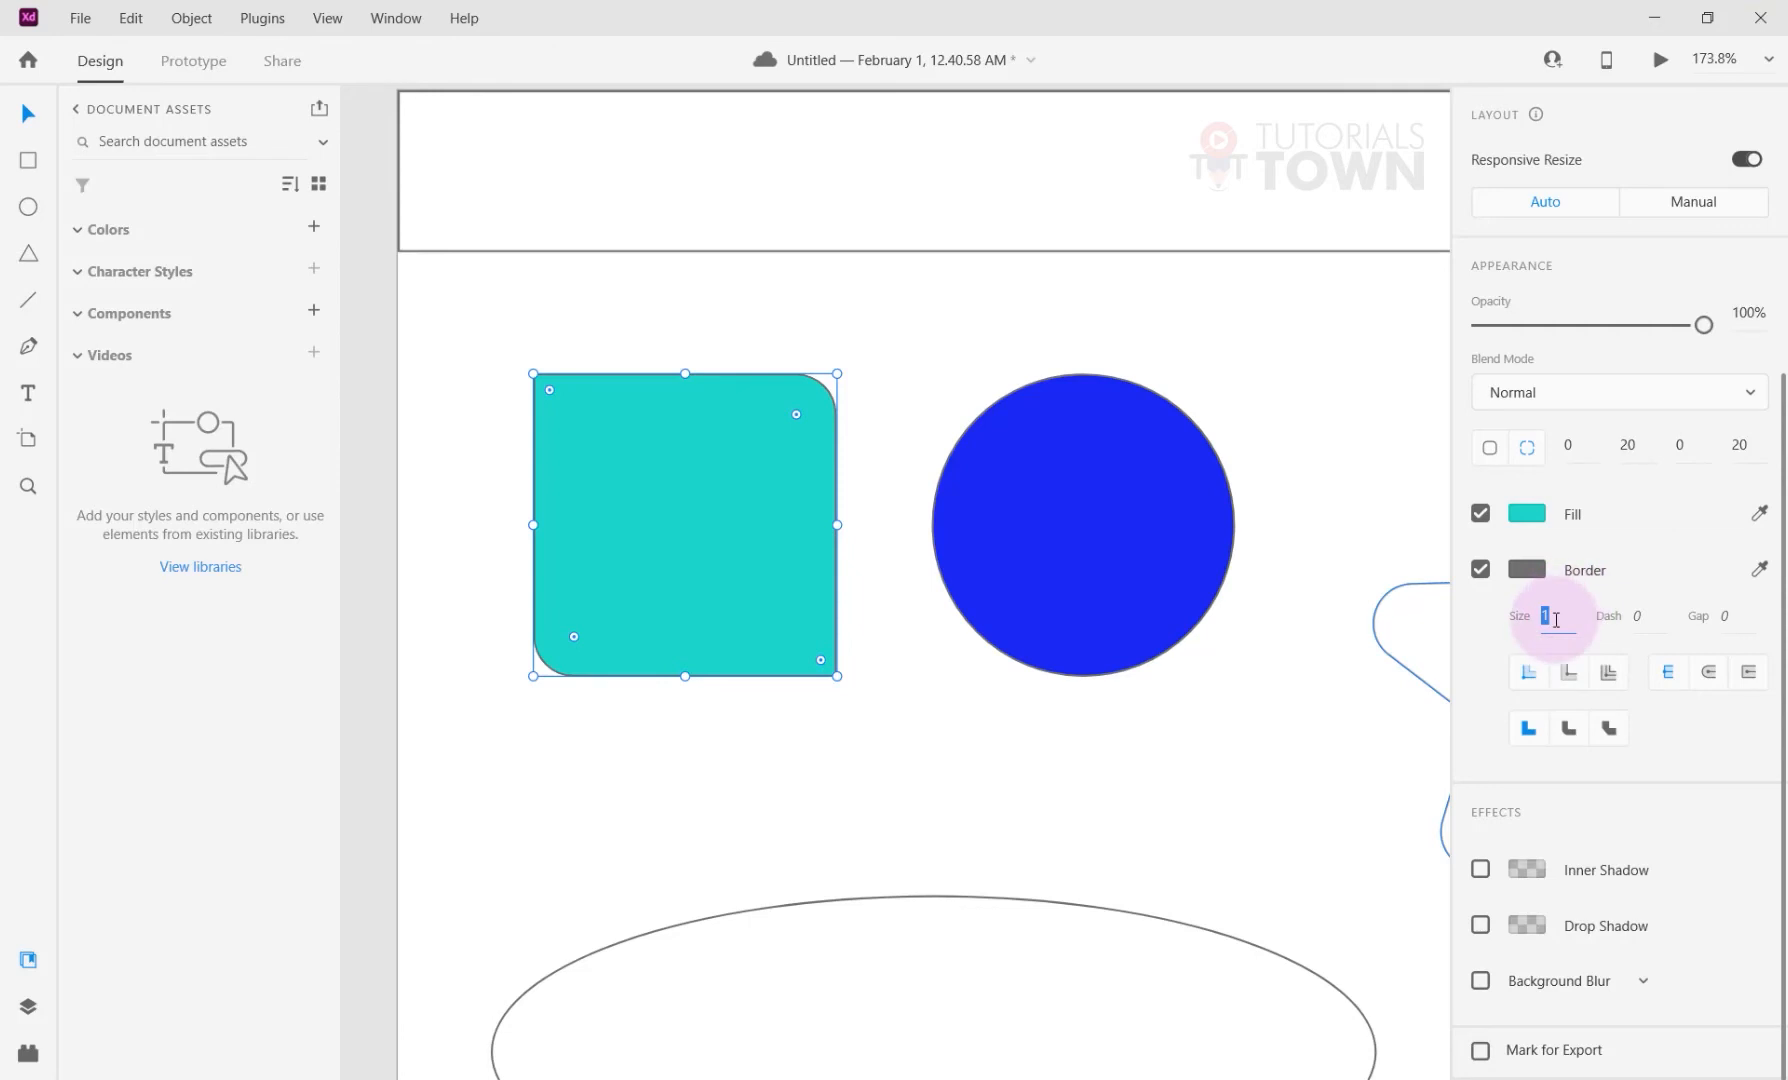
text(10)
key(Return)
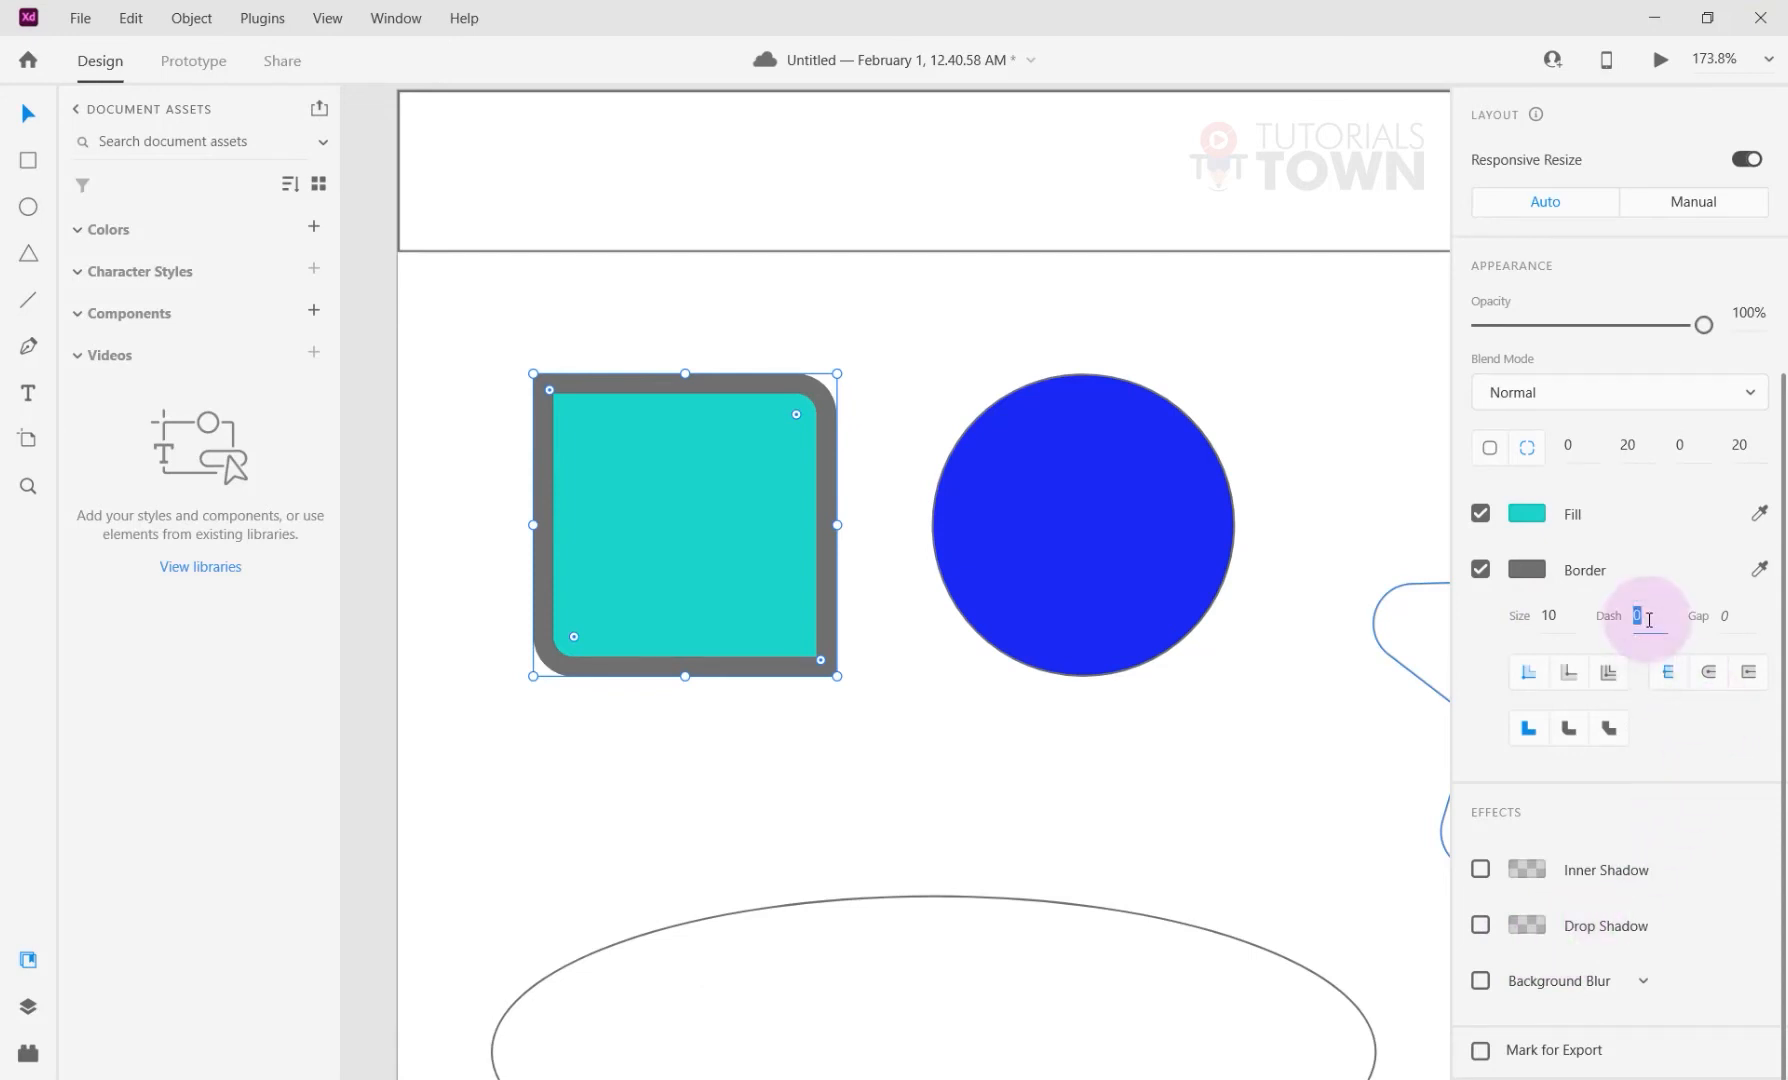
Make the square's border dashed by raising its dash length to 14.
scroll(1649, 621, up, 2)
scroll(1649, 625, down, 2)
key(Up)
key(Up)
key(Up)
key(Up)
key(Up)
key(Up)
key(Up)
key(Up)
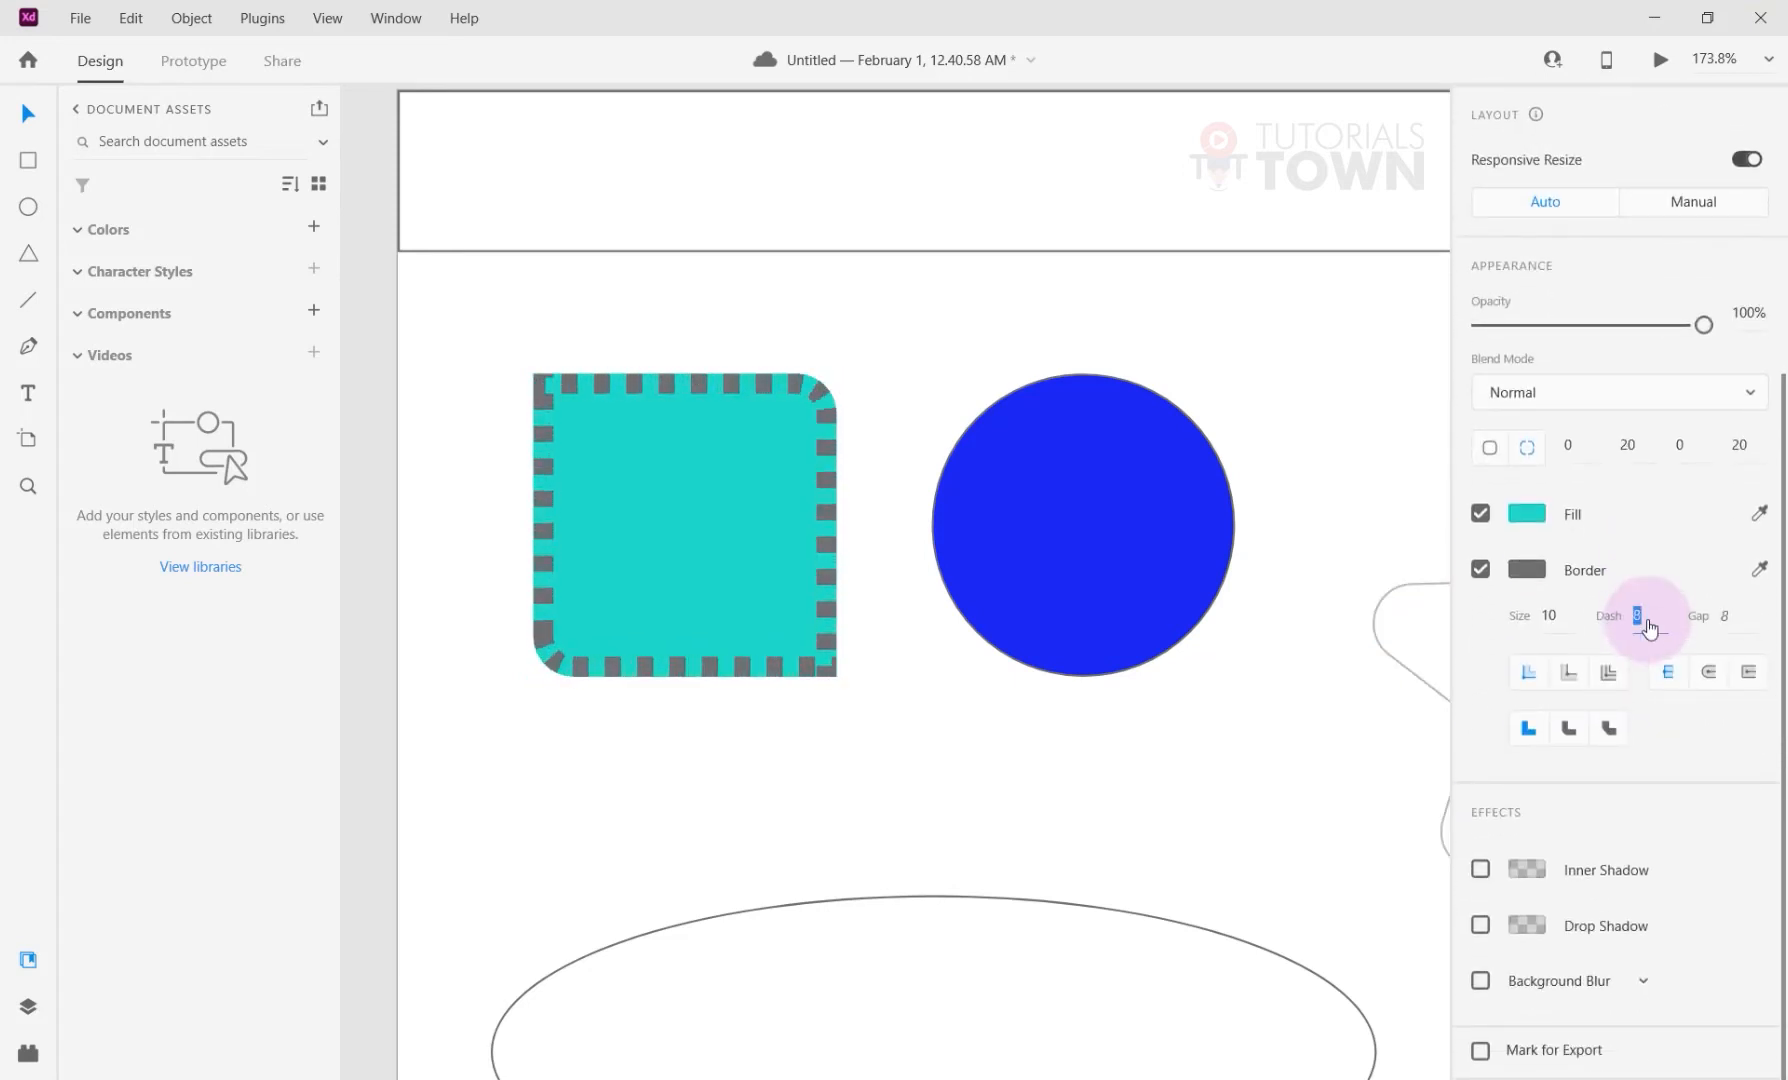
key(Up)
key(Up)
key(Up)
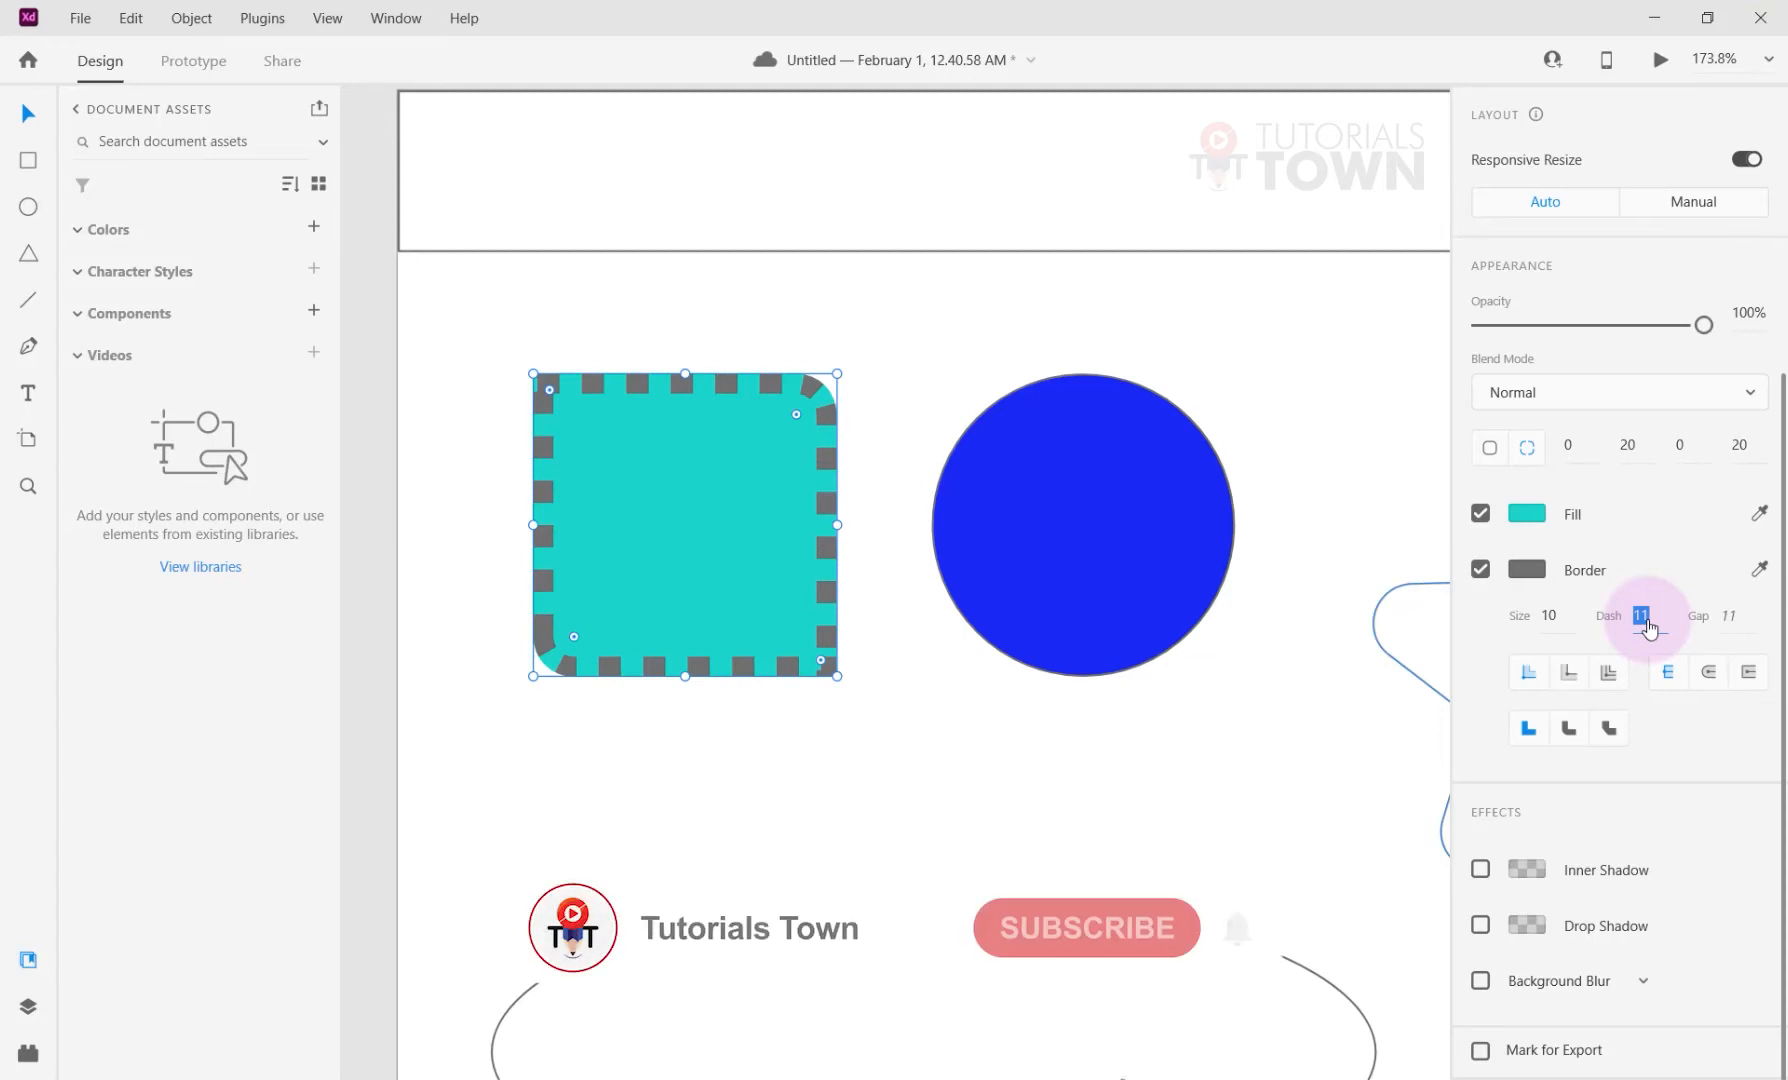
key(Up)
key(Up)
key(Up)
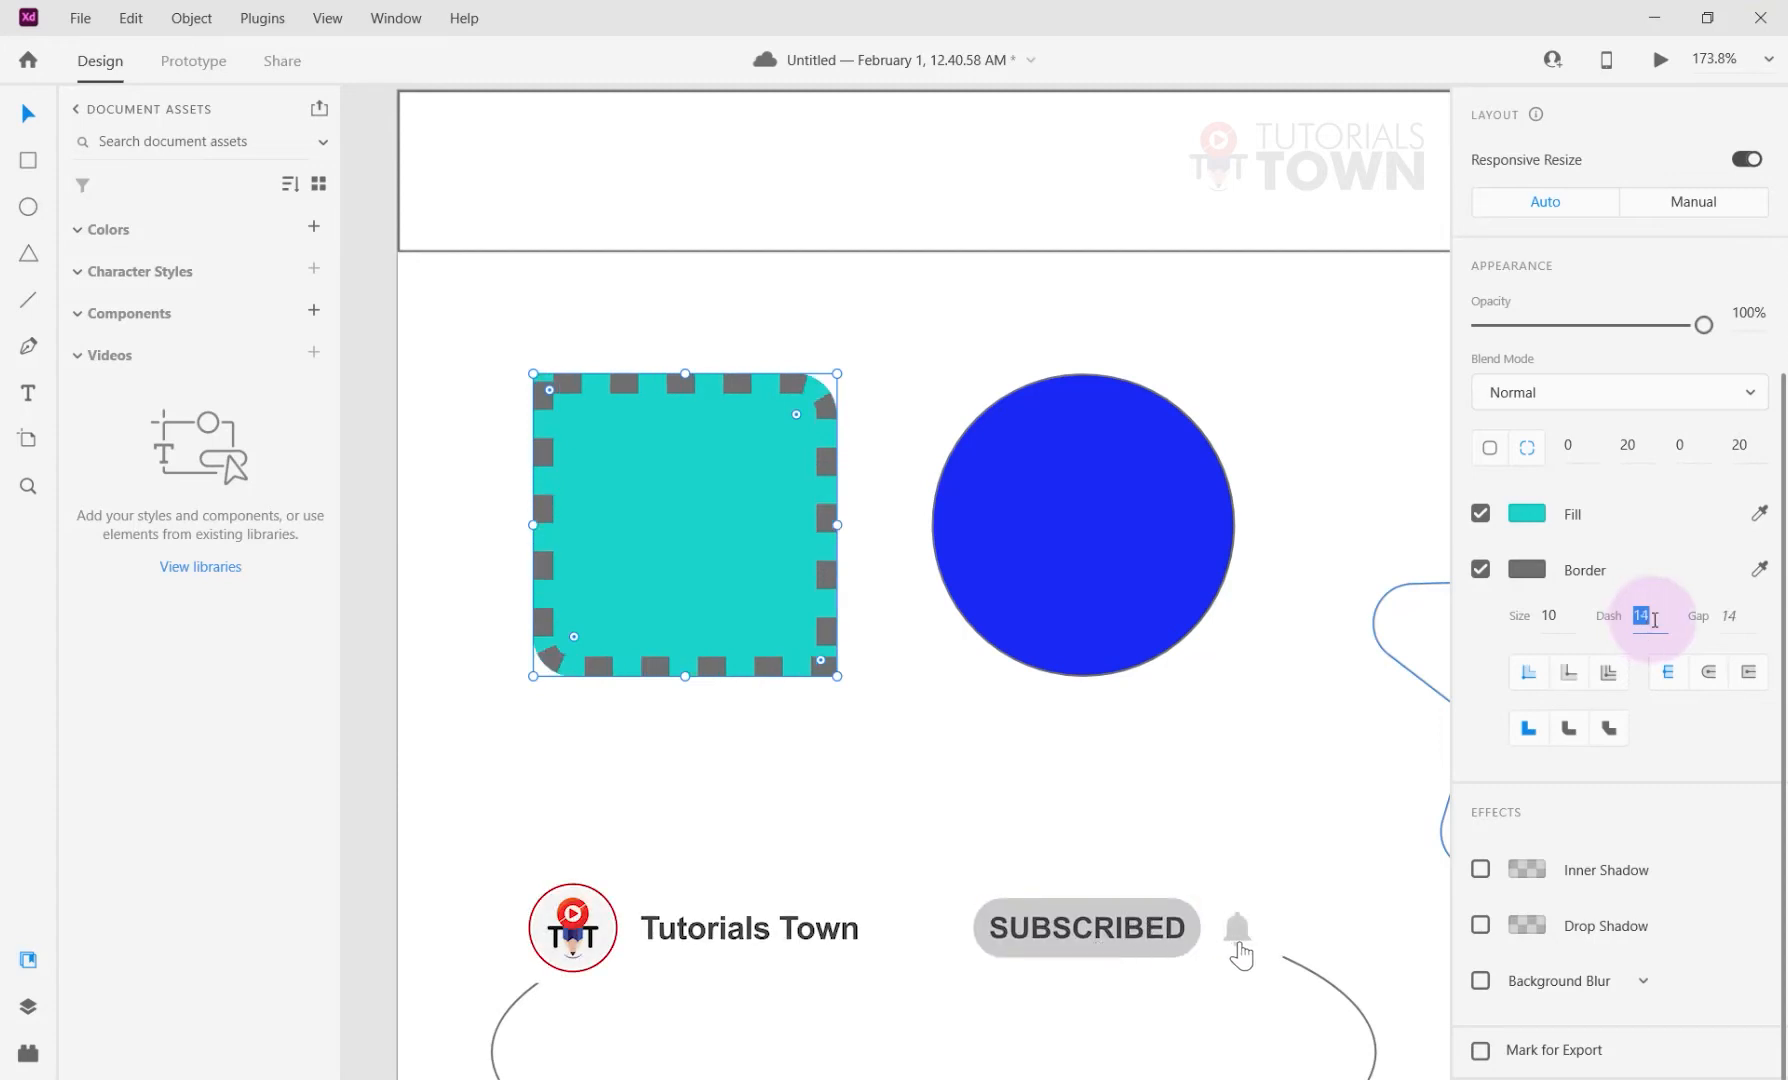
Increase the gap between the square's border dashes to 29.
click(1750, 616)
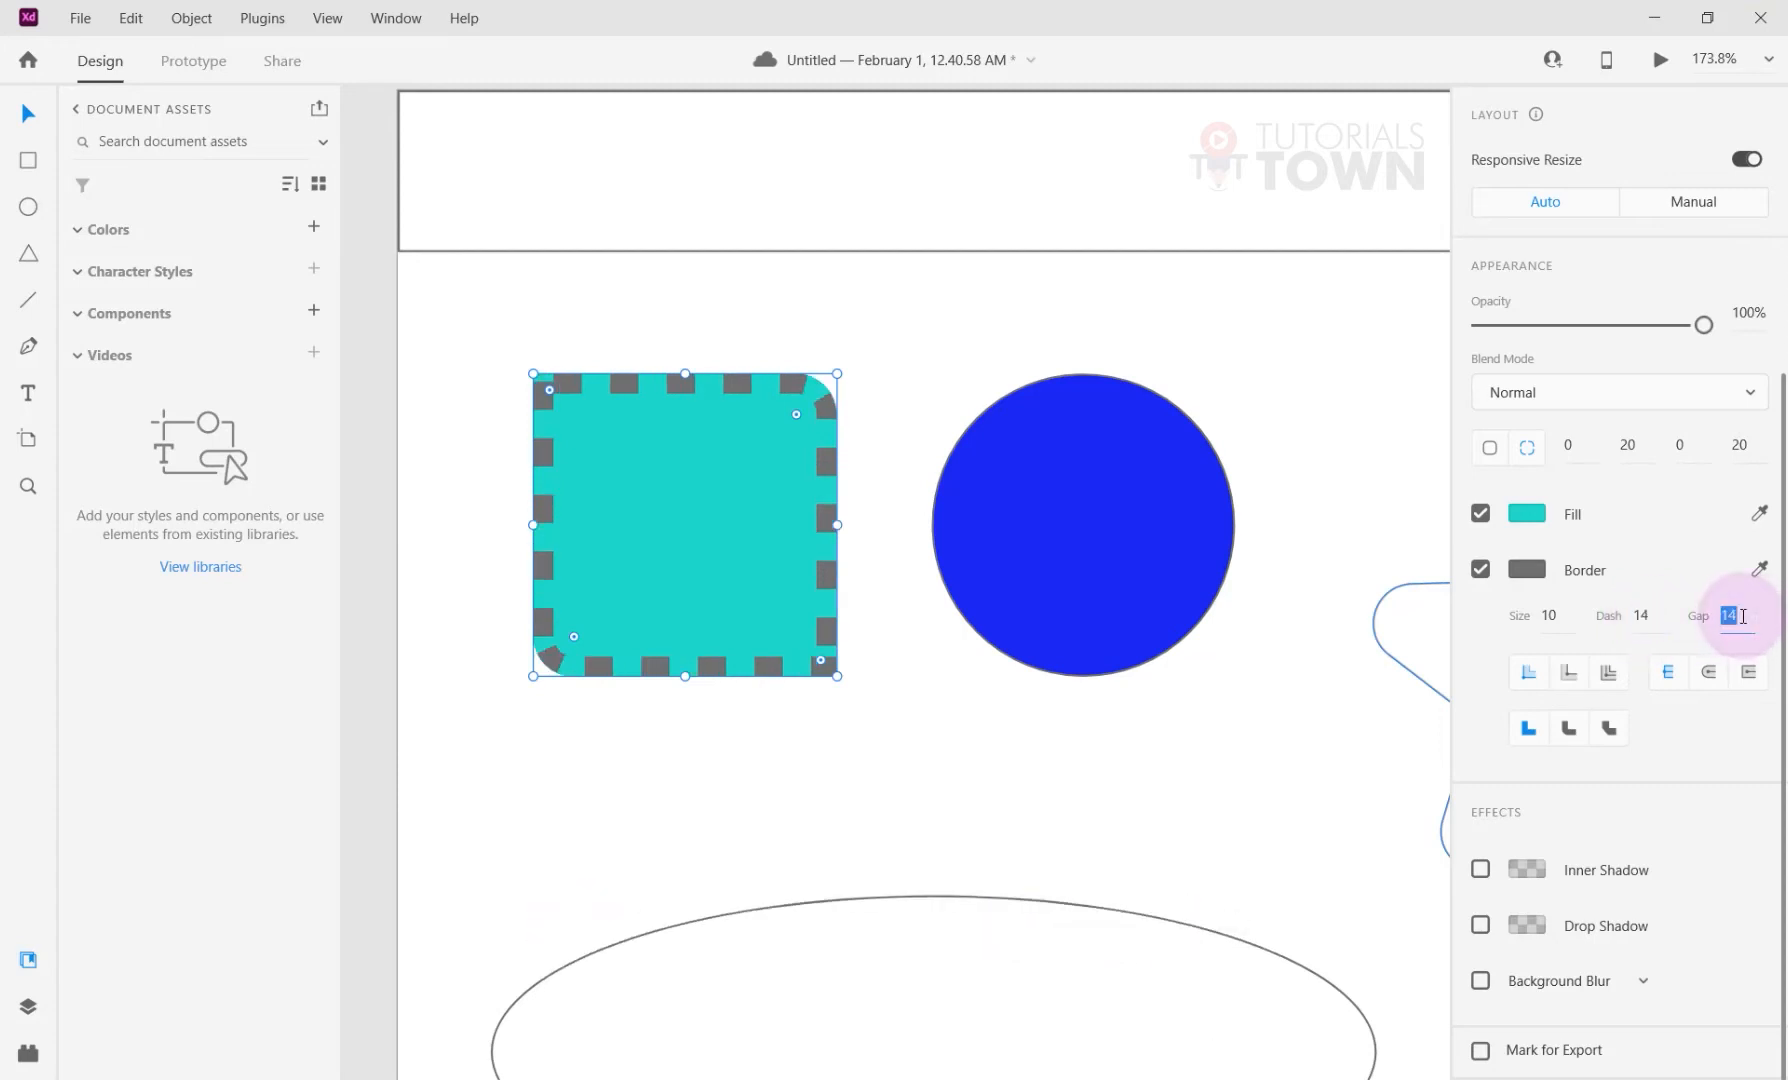
key(Up)
key(Up)
key(Up)
key(Up)
key(Up)
key(Up)
key(Up)
key(Up)
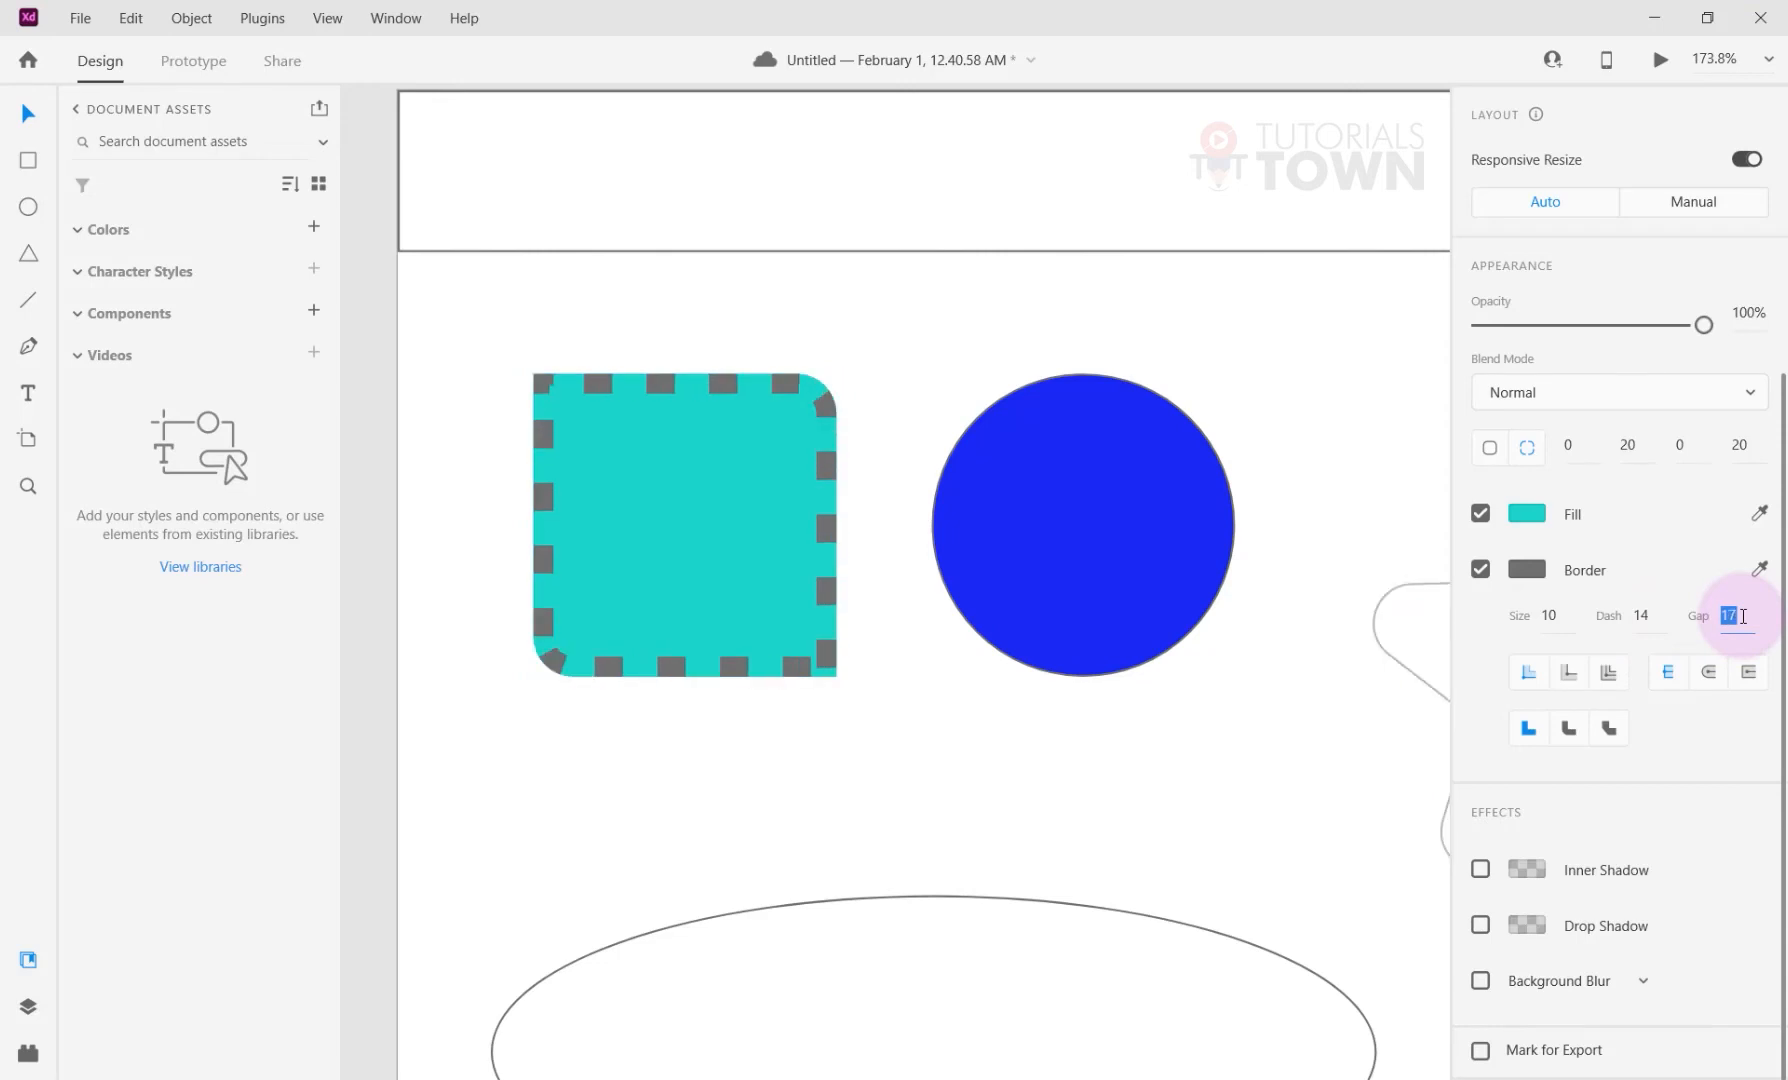
key(Up)
key(Up)
key(Up)
key(Up)
key(Up)
key(Up)
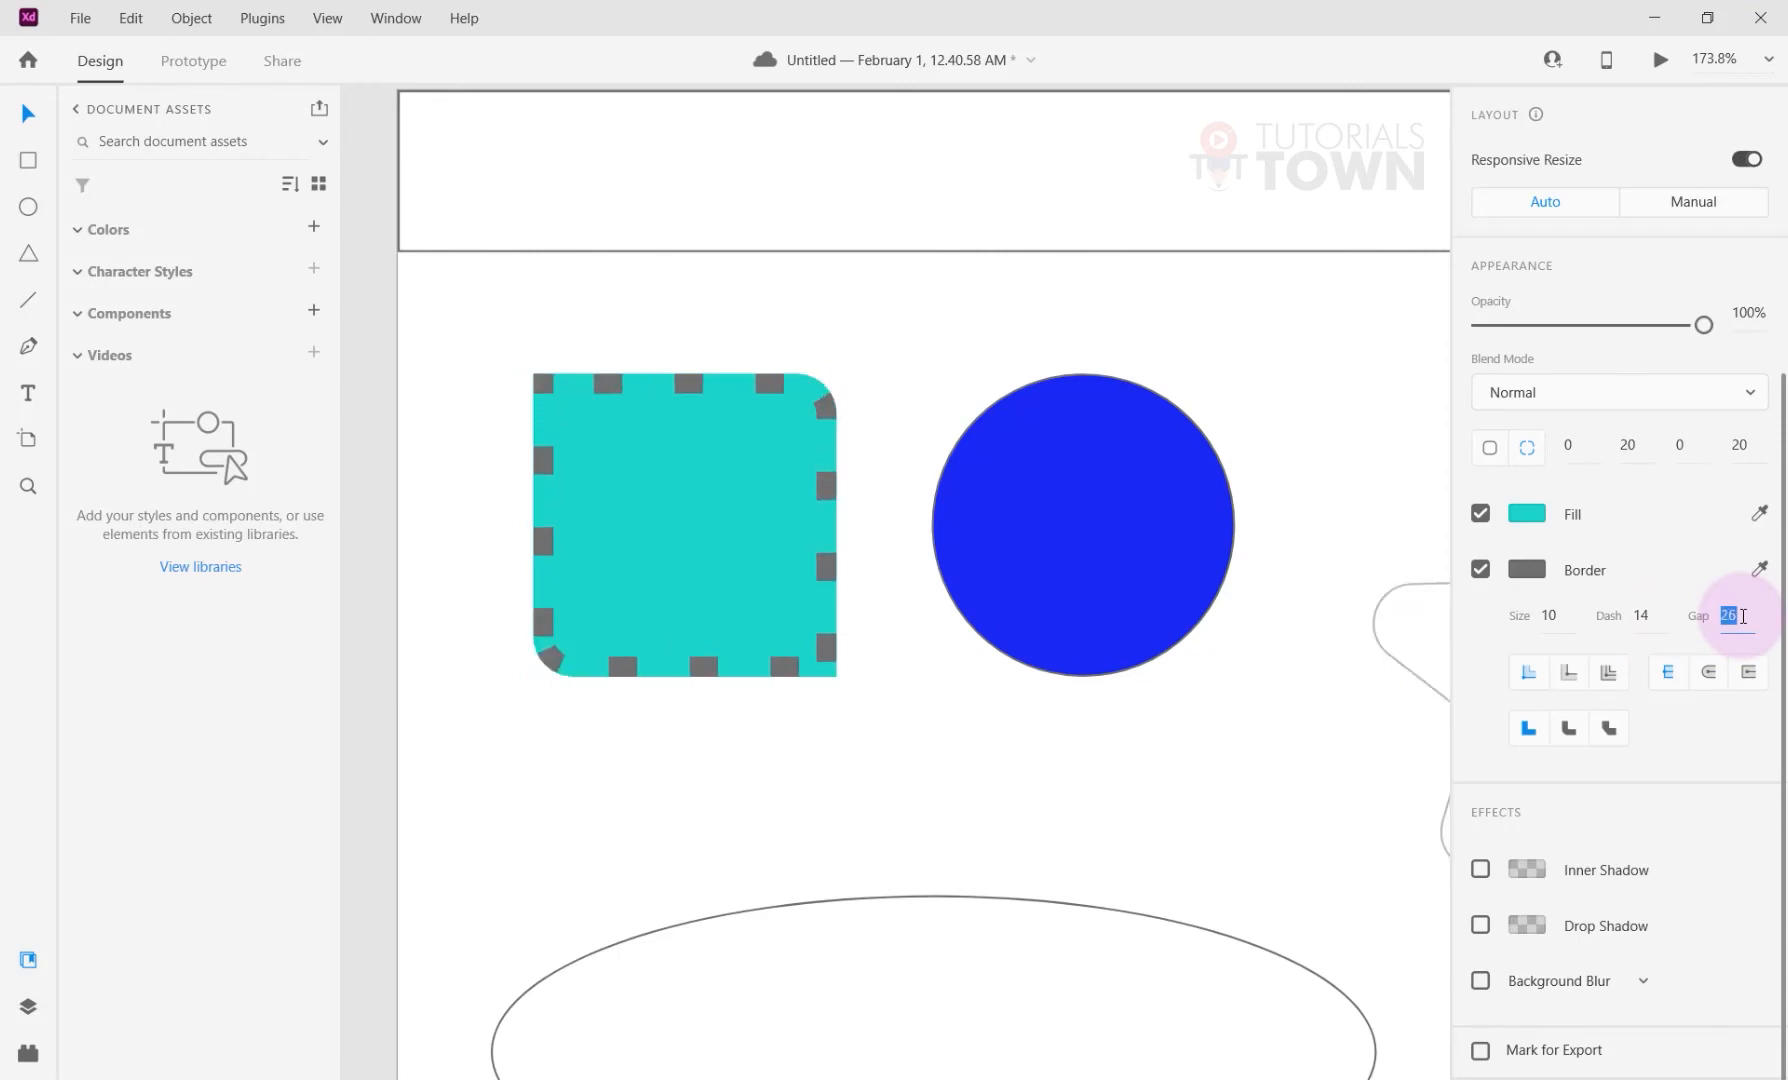
key(Up)
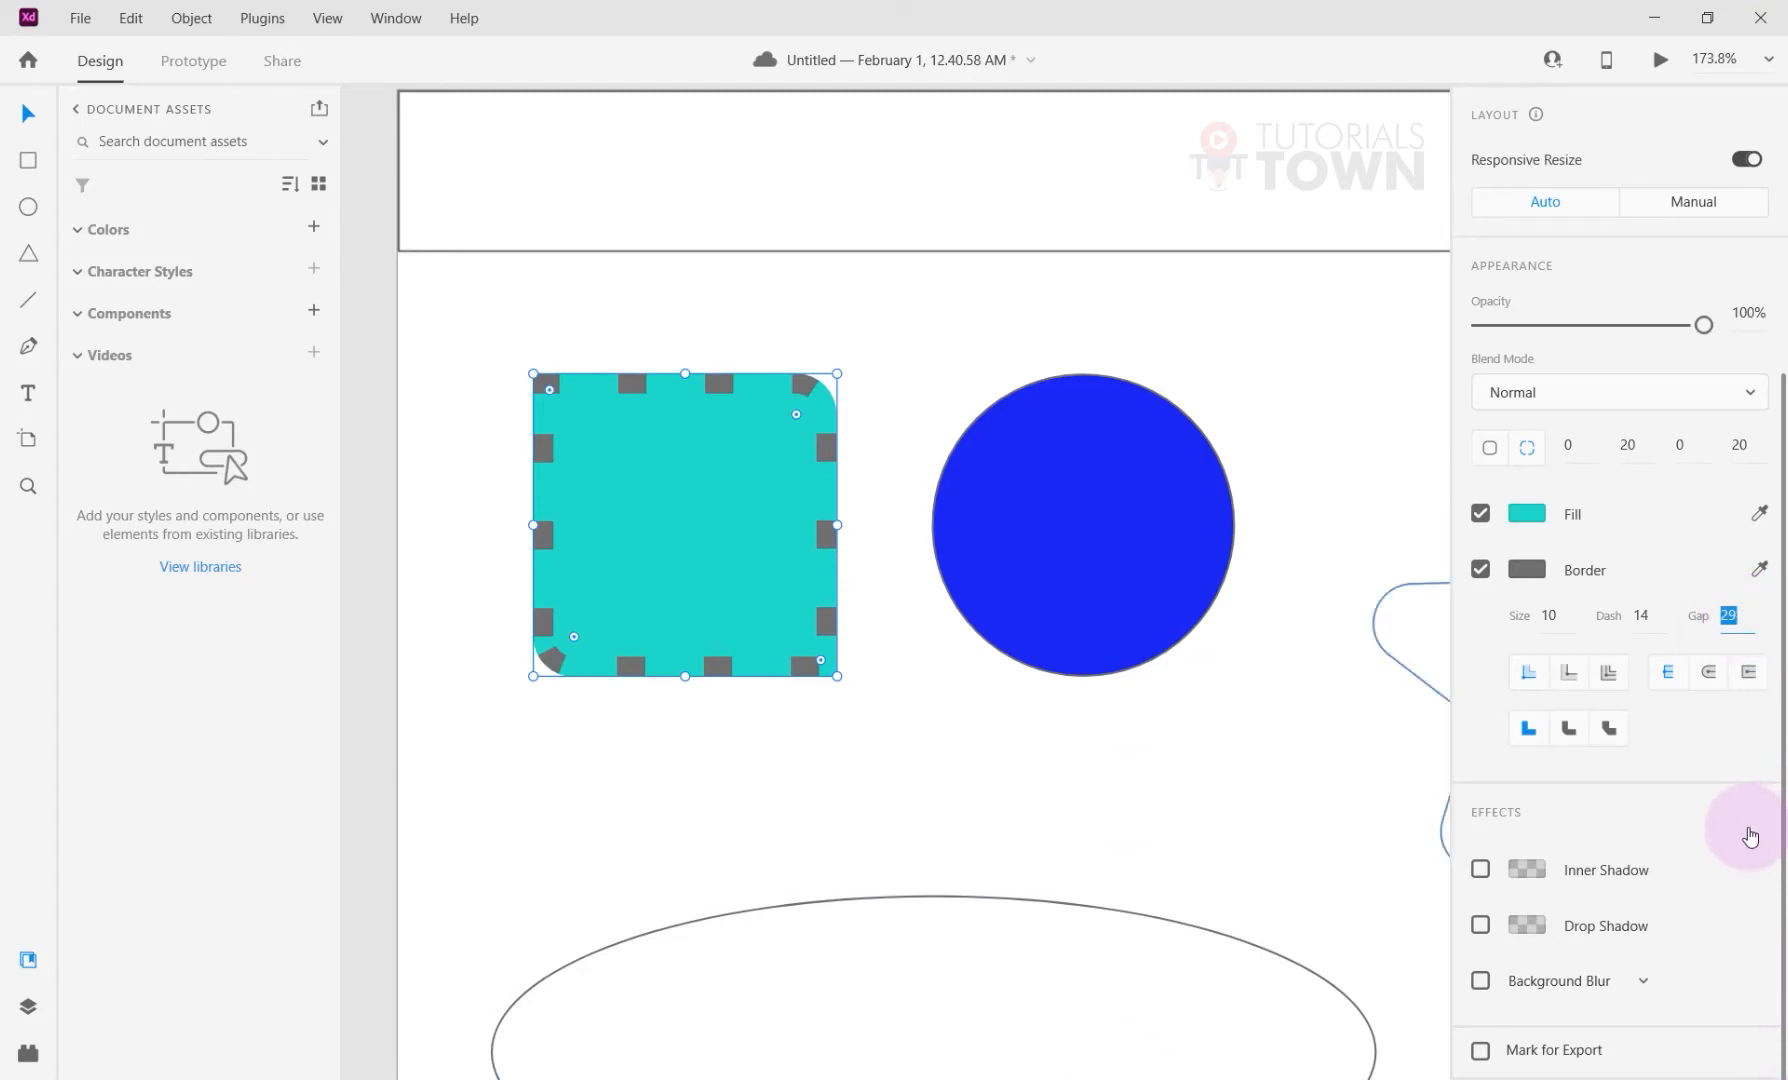
Reset both the gap and the dash of the square's border to 0.
text(0)
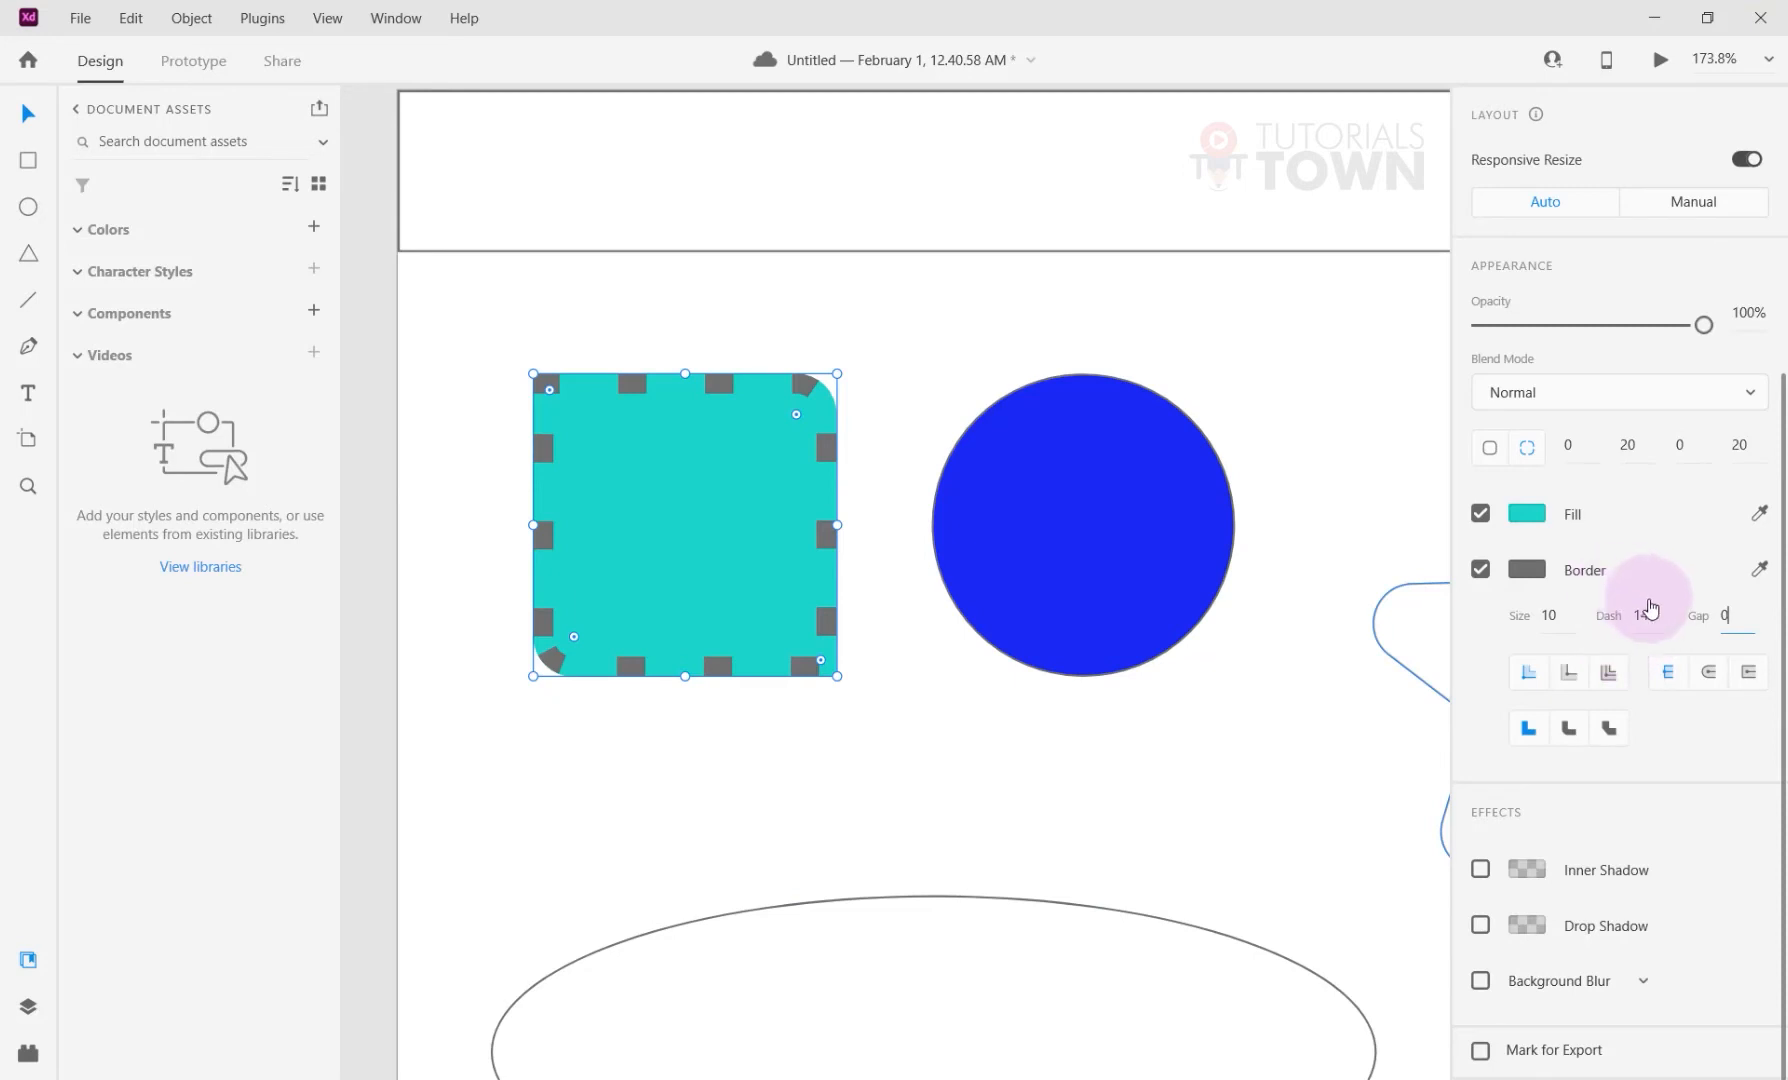
click(1649, 612)
drag(1655, 609, 1621, 610)
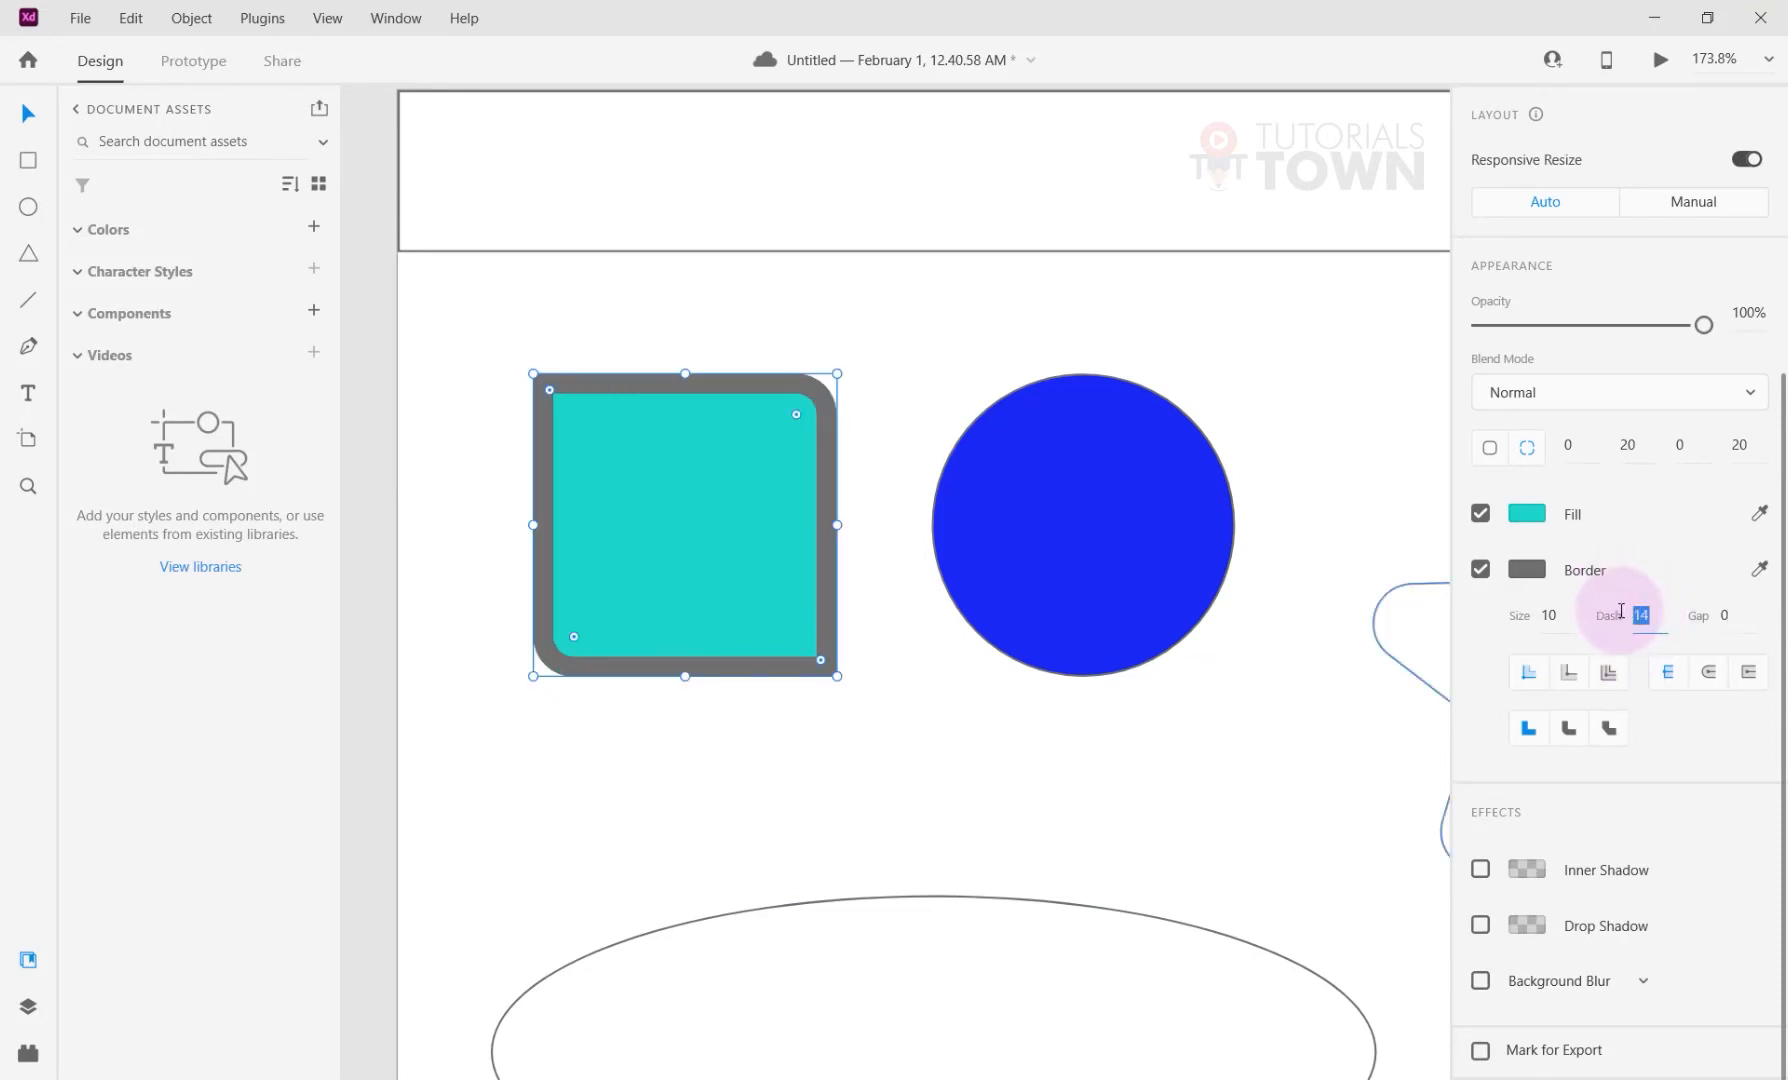
text(0)
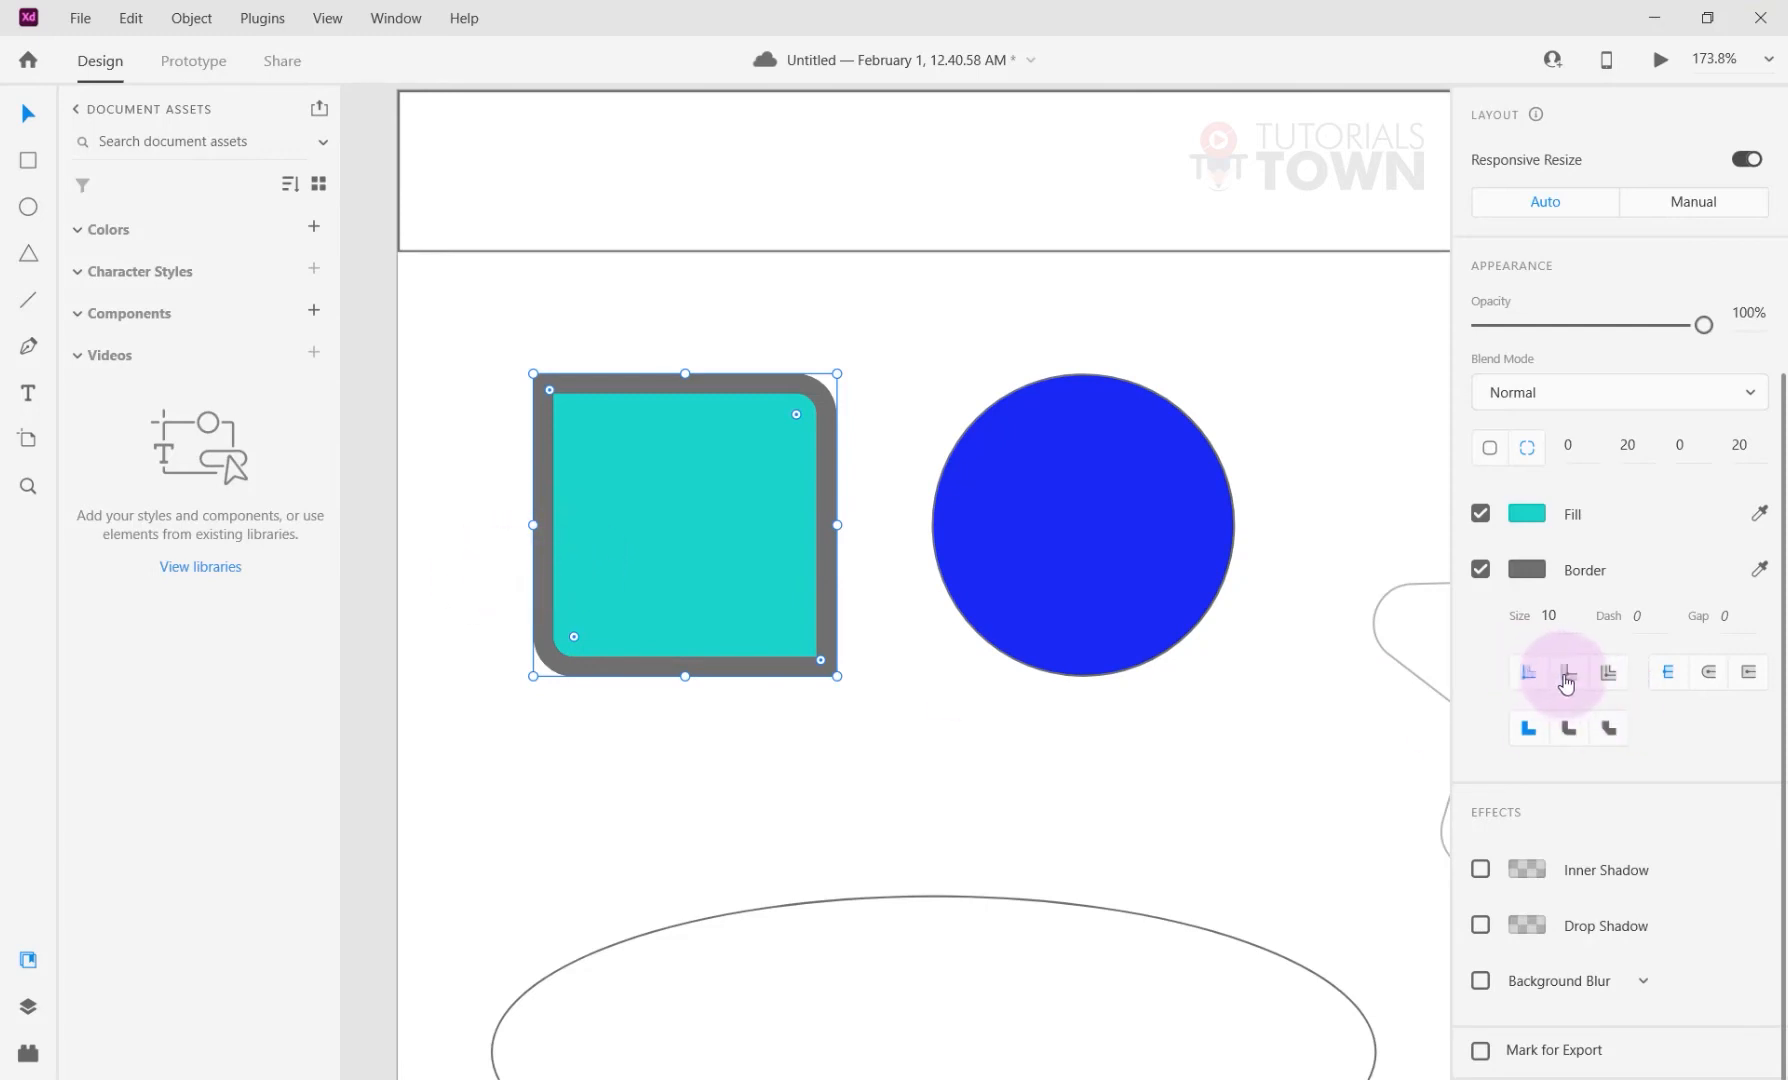
Try the outer stroke alignment on the square's border and settle on the center stroke.
click(1567, 676)
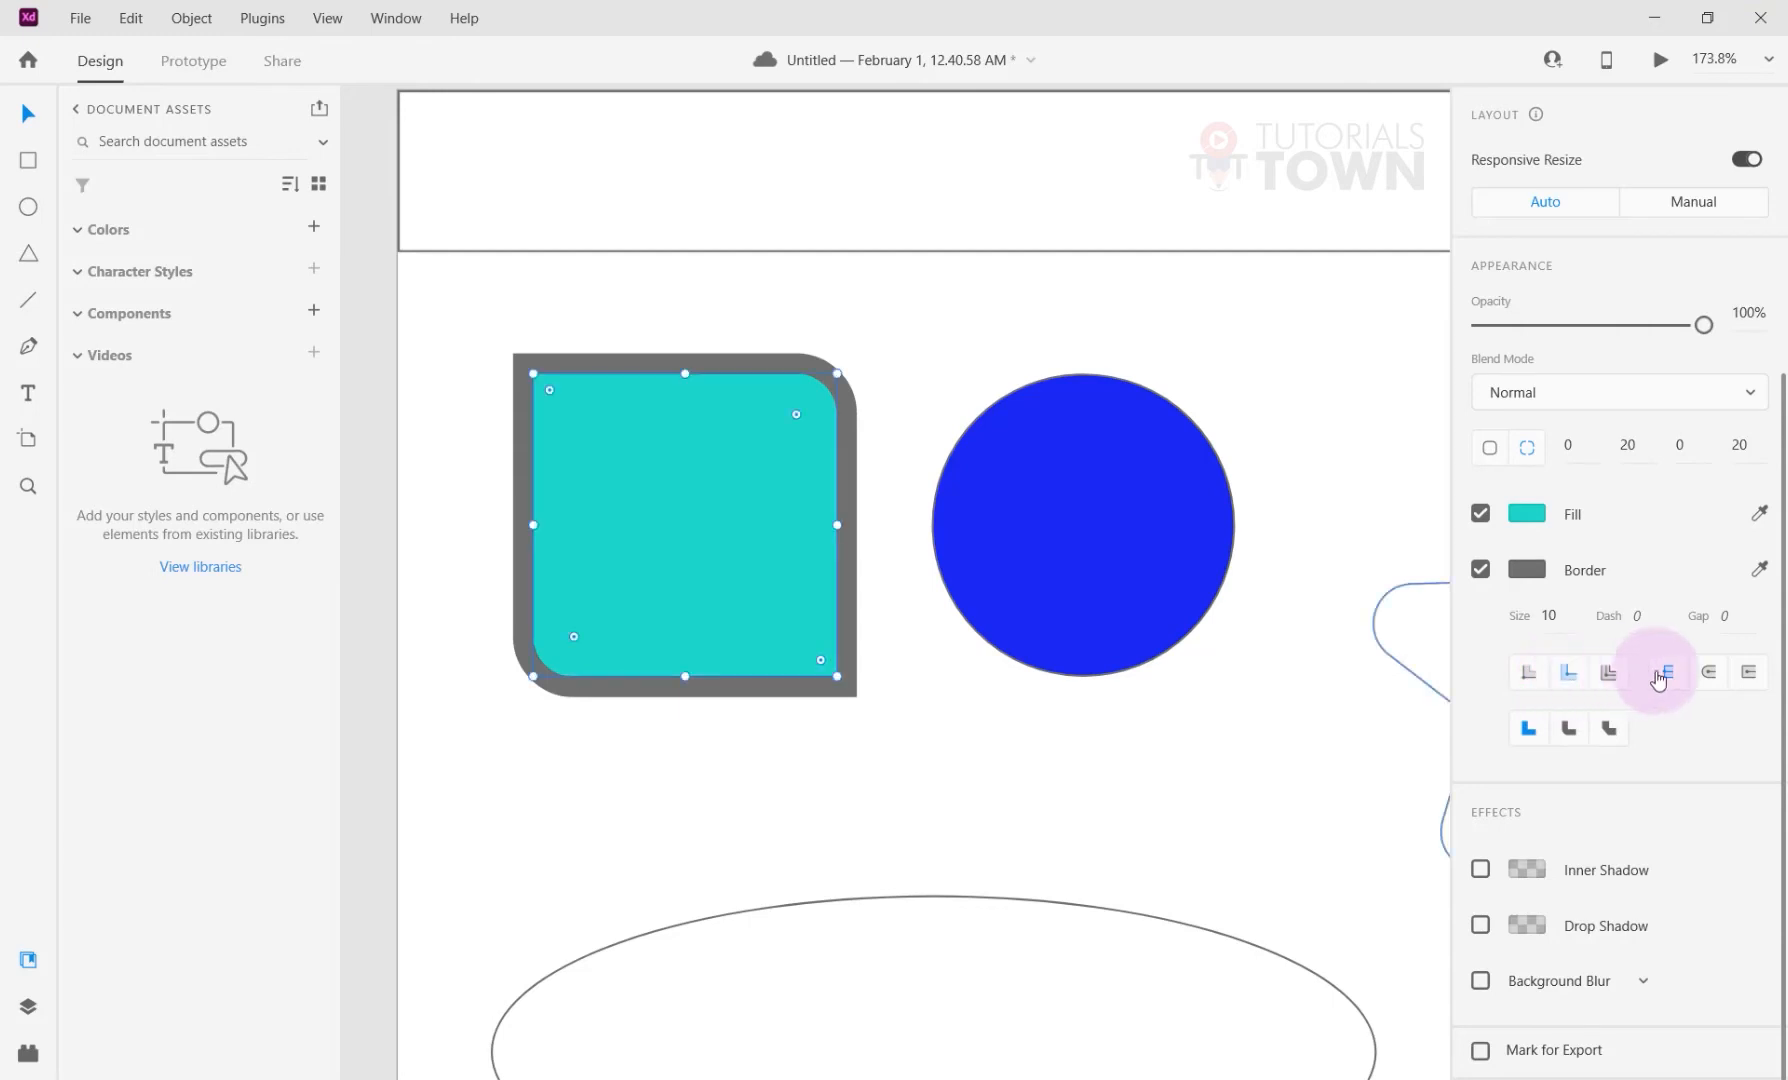
click(1610, 677)
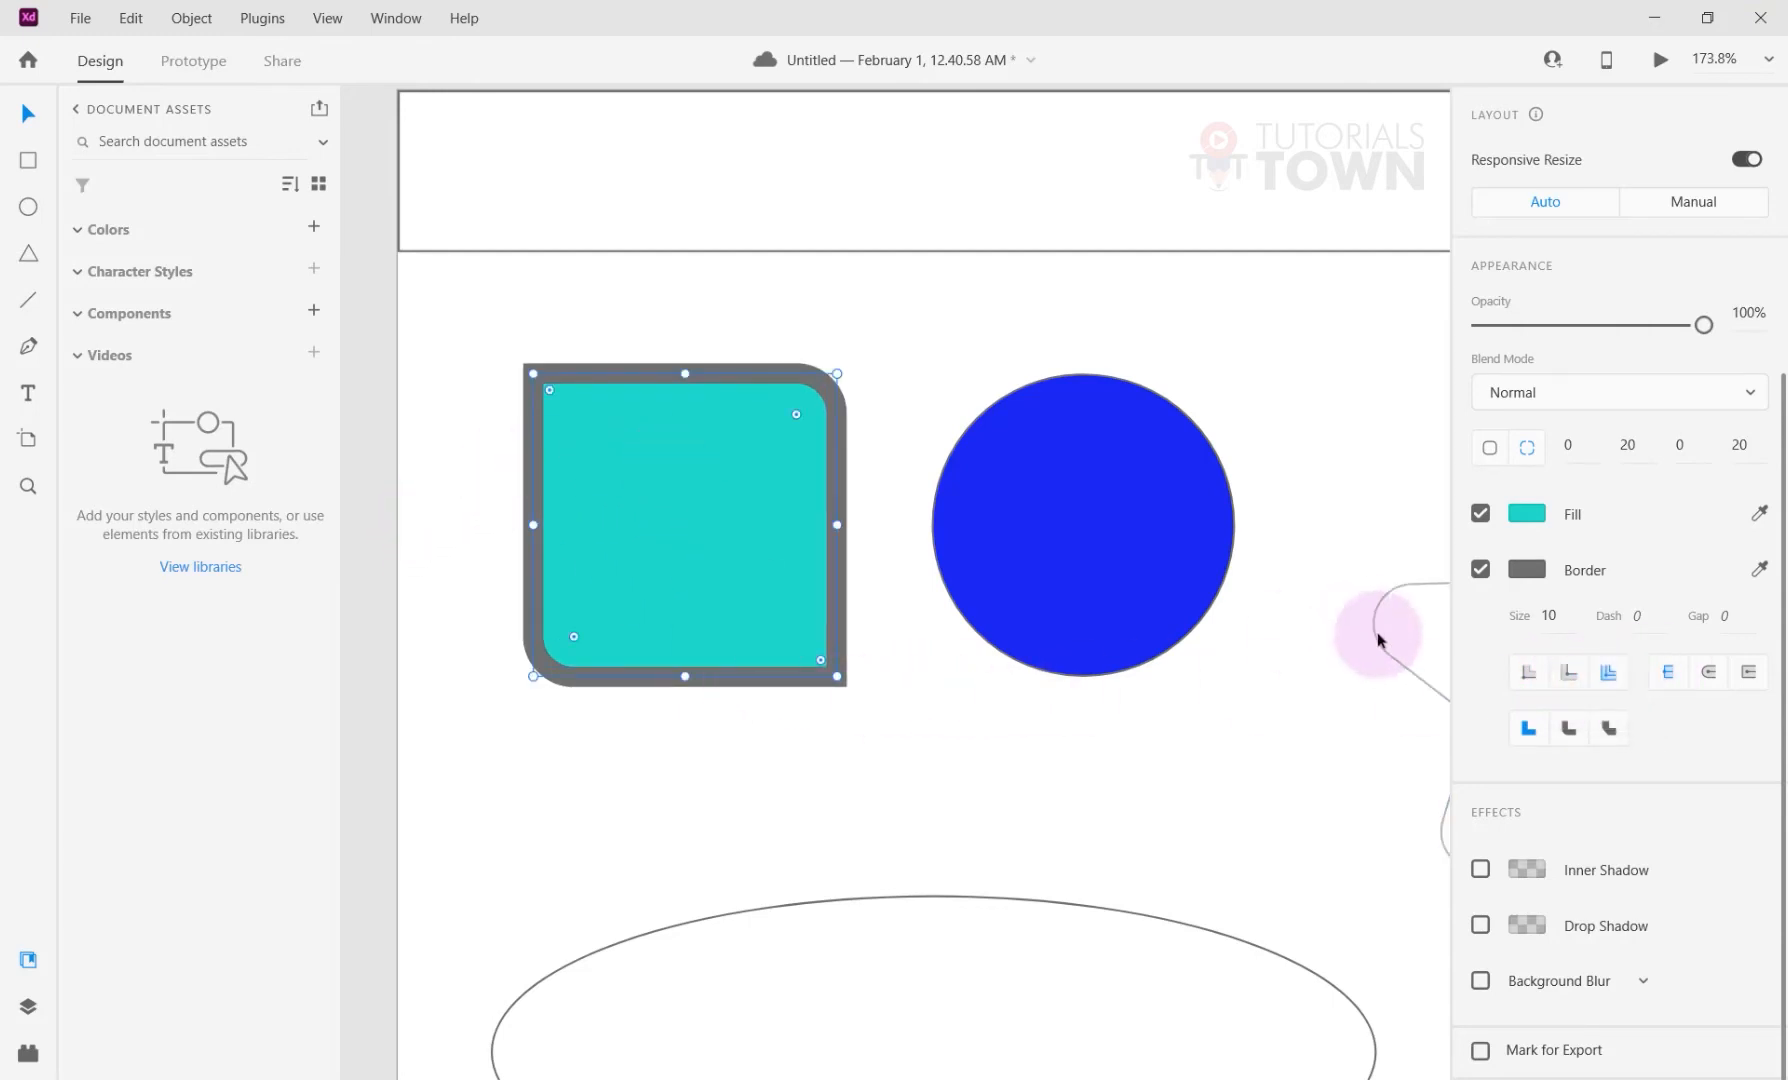
click(1533, 608)
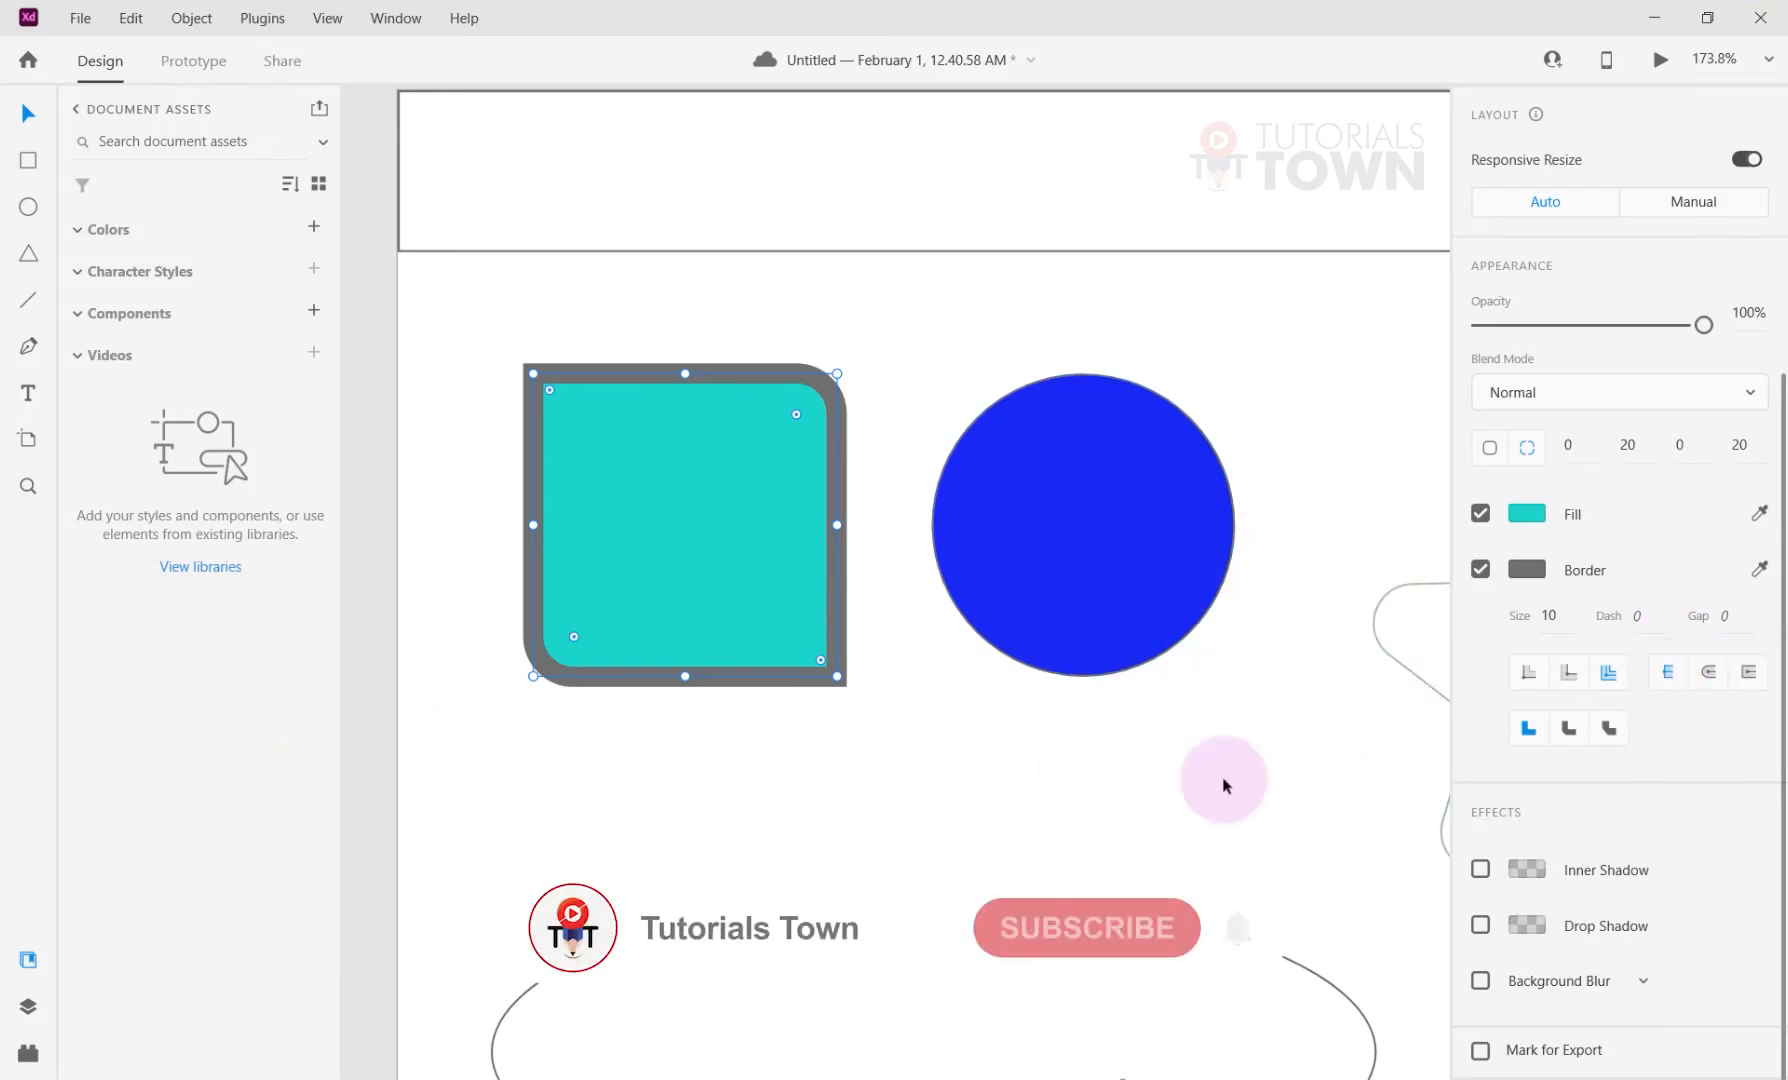
Draw crossing vertical, horizontal and 45-degree diagonal lines in the empty area beside the star, the diagonal spanning about 263 by 263.
drag(1219, 814, 860, 489)
drag(1047, 685, 591, 218)
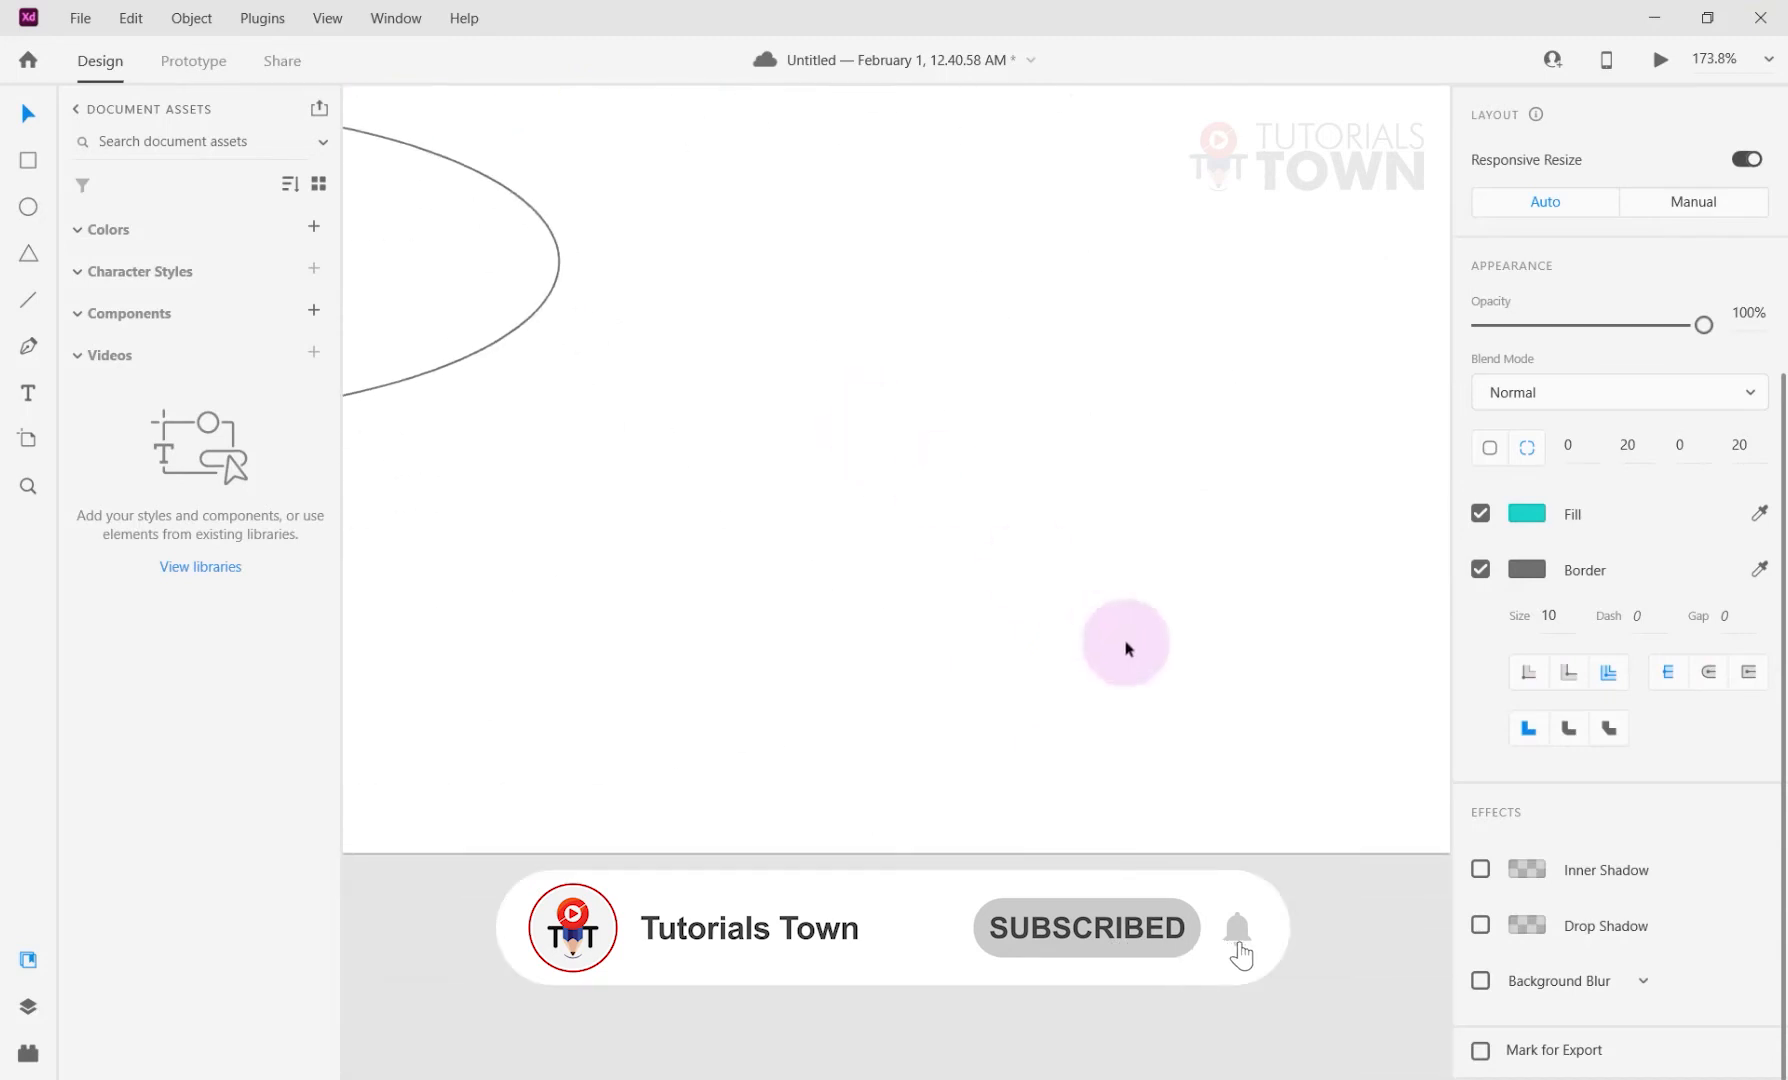
drag(583, 951, 435, 1013)
drag(1037, 235, 799, 581)
scroll(836, 609, down, 4)
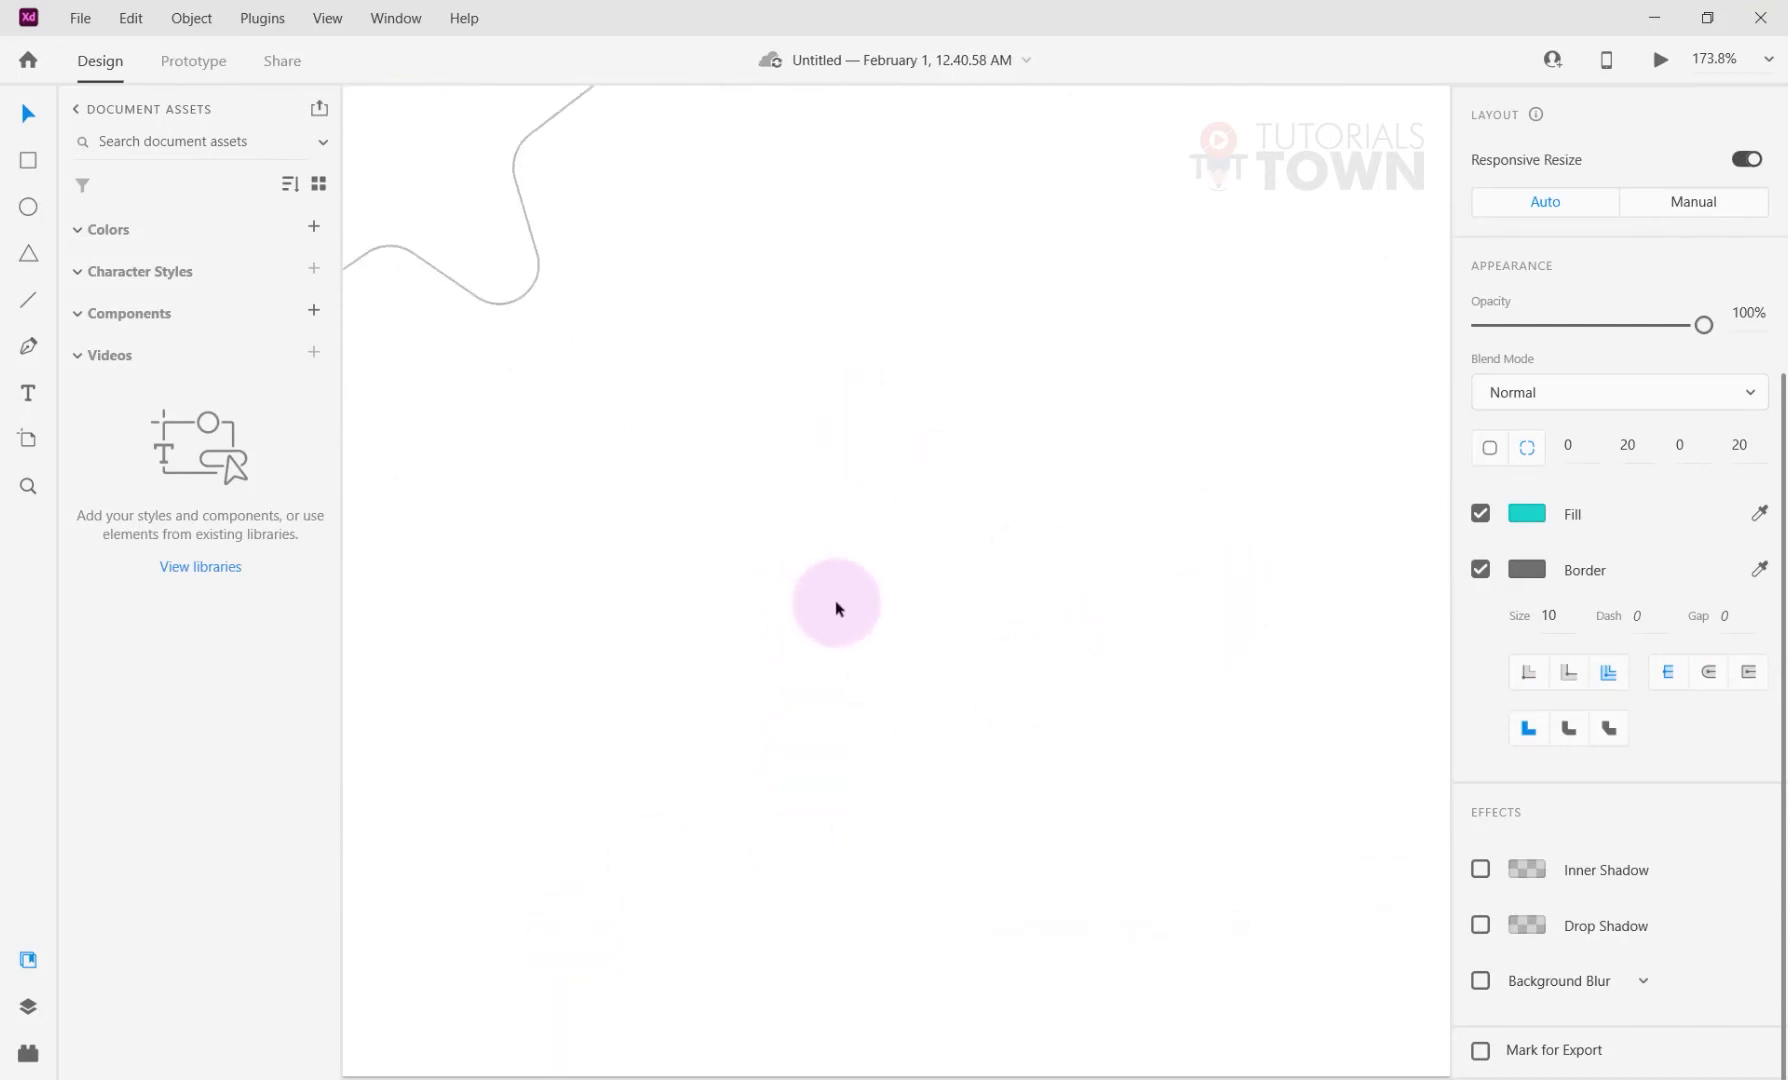
click(28, 300)
scroll(905, 322, up, 1)
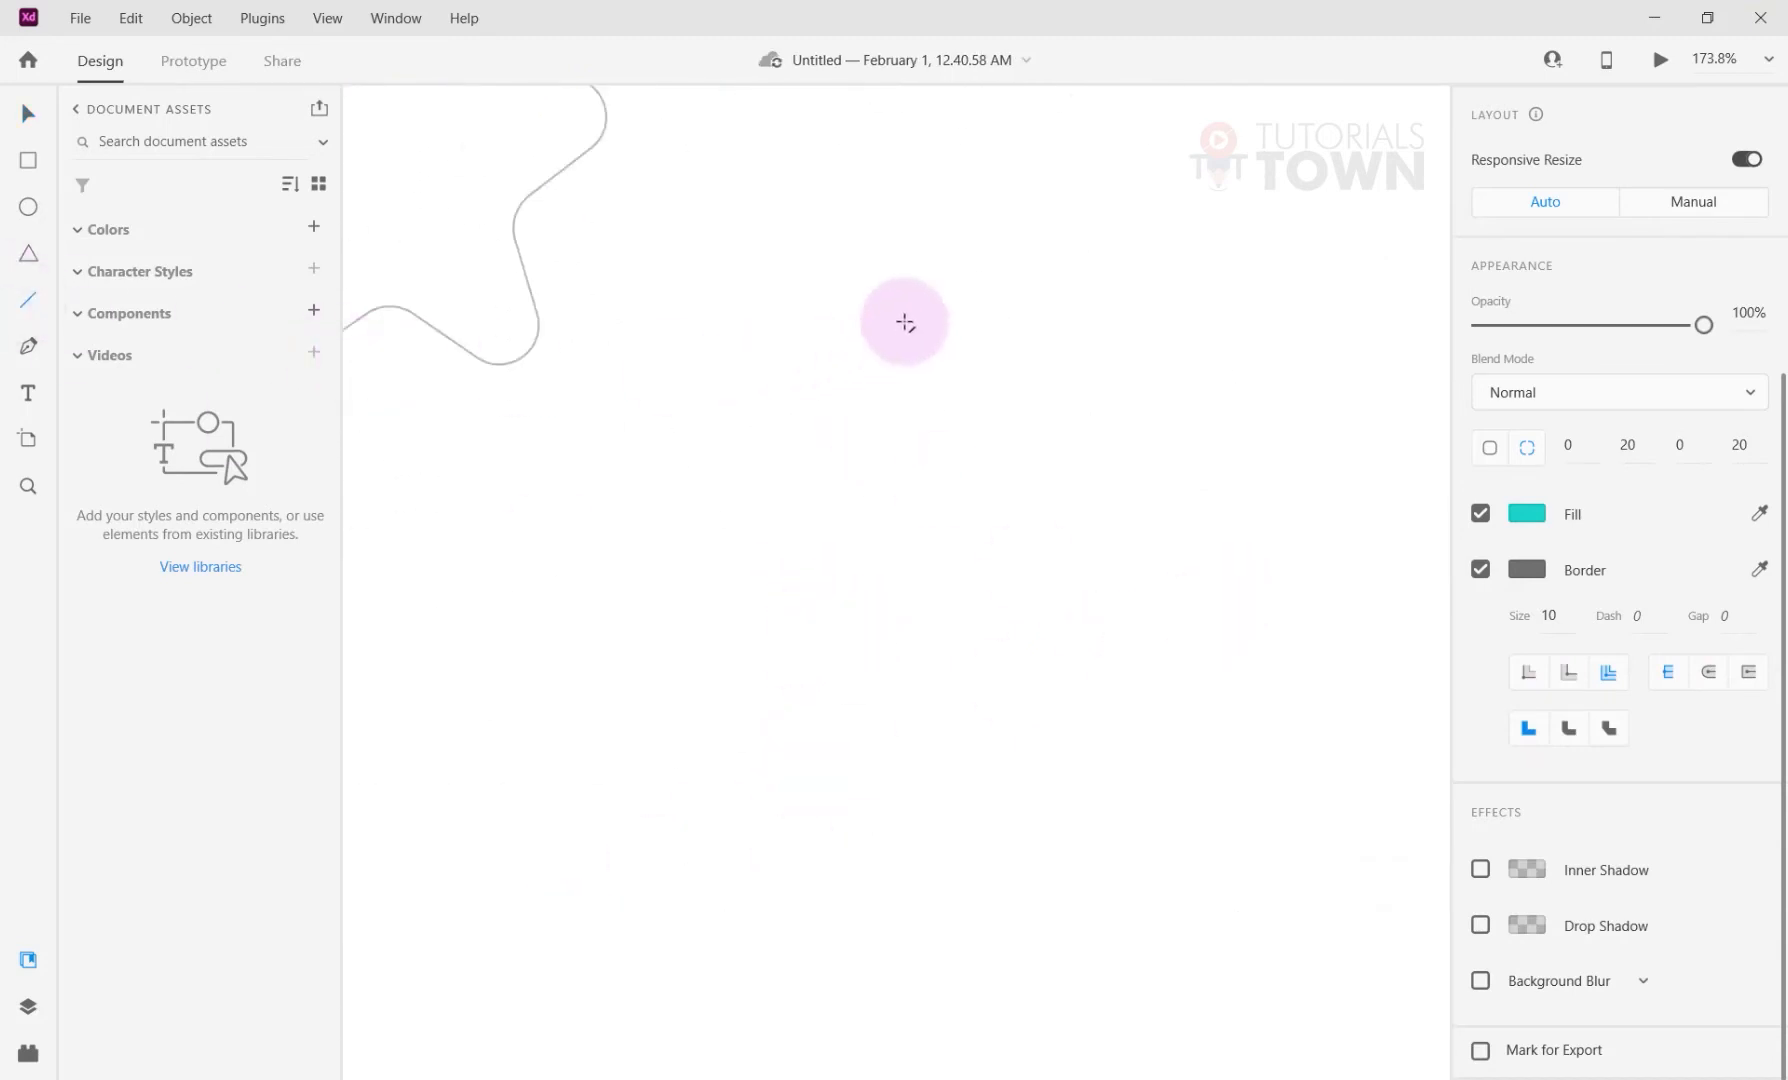
mouse_move(905, 322)
mouse_down()
mouse_move(419, 826)
mouse_move(998, 541)
mouse_move(962, 547)
mouse_move(925, 860)
mouse_move(926, 419)
mouse_move(938, 900)
mouse_up()
drag(515, 618, 1225, 612)
drag(687, 824, 1219, 293)
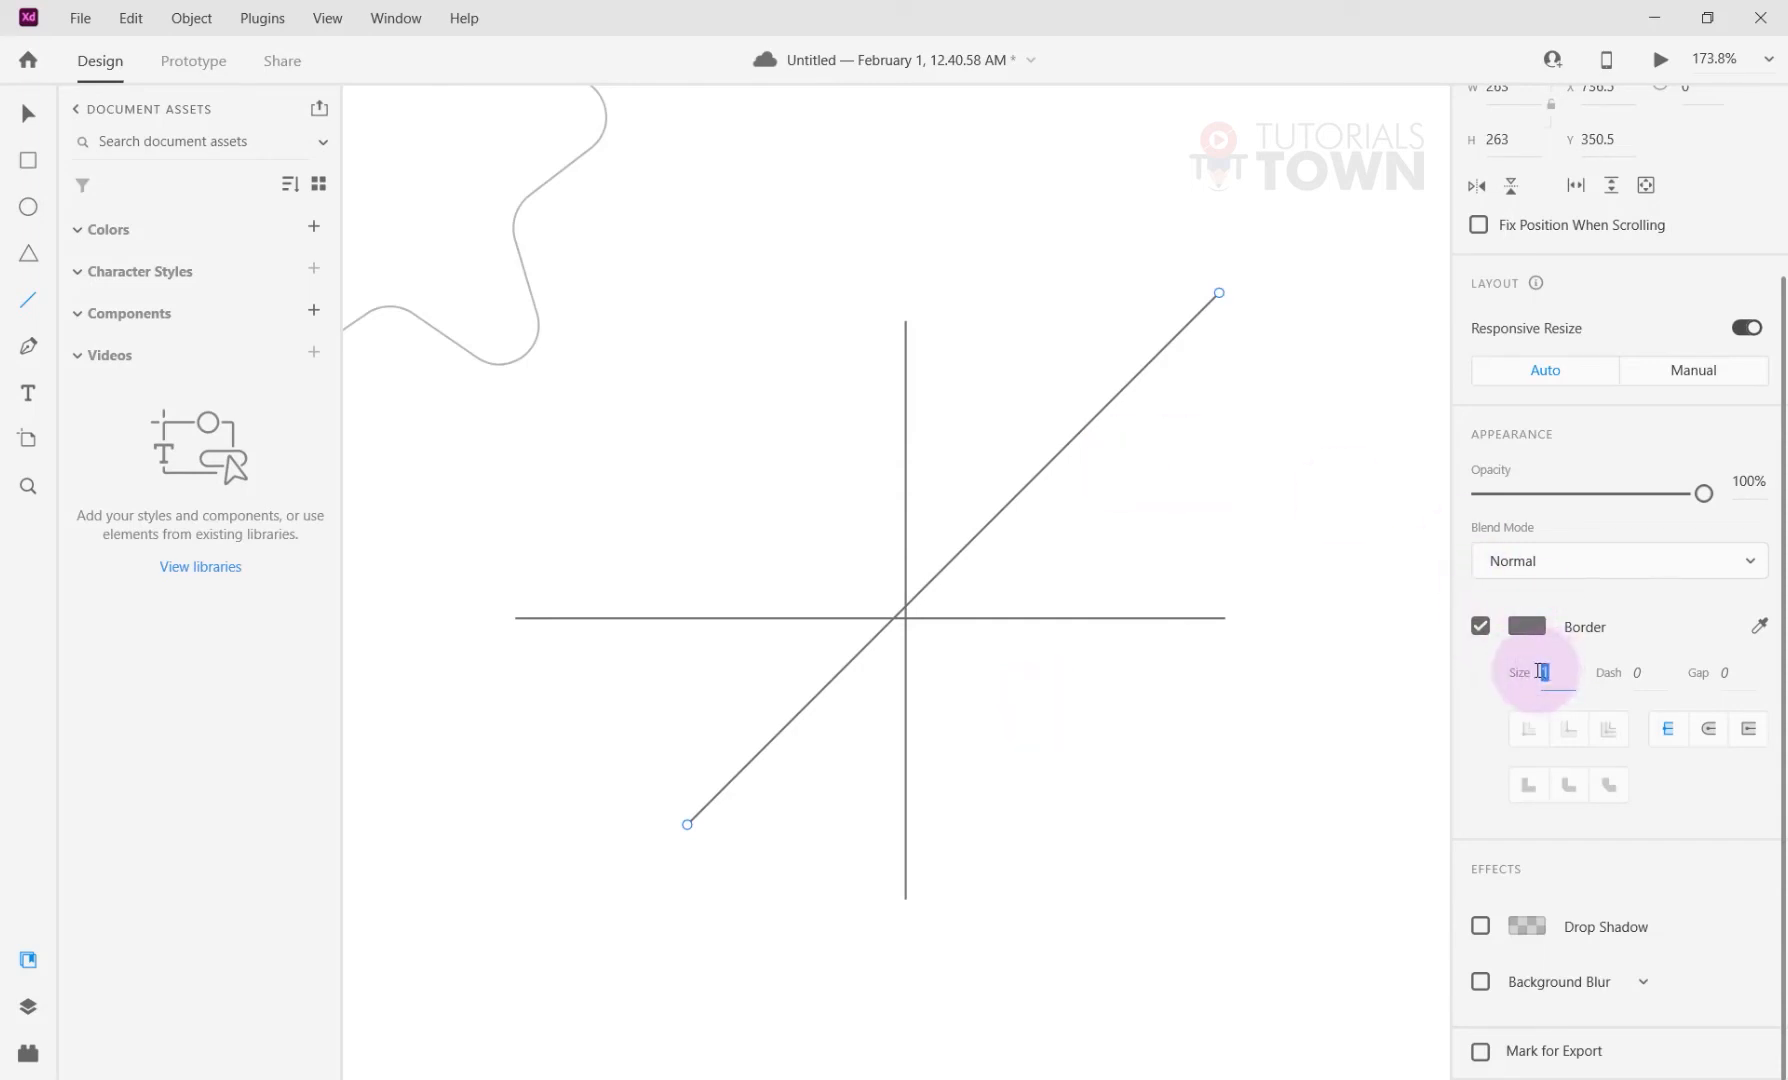
Set the diagonal line's border size to 20 and deselect it with the Select tool.
text(20)
key(Return)
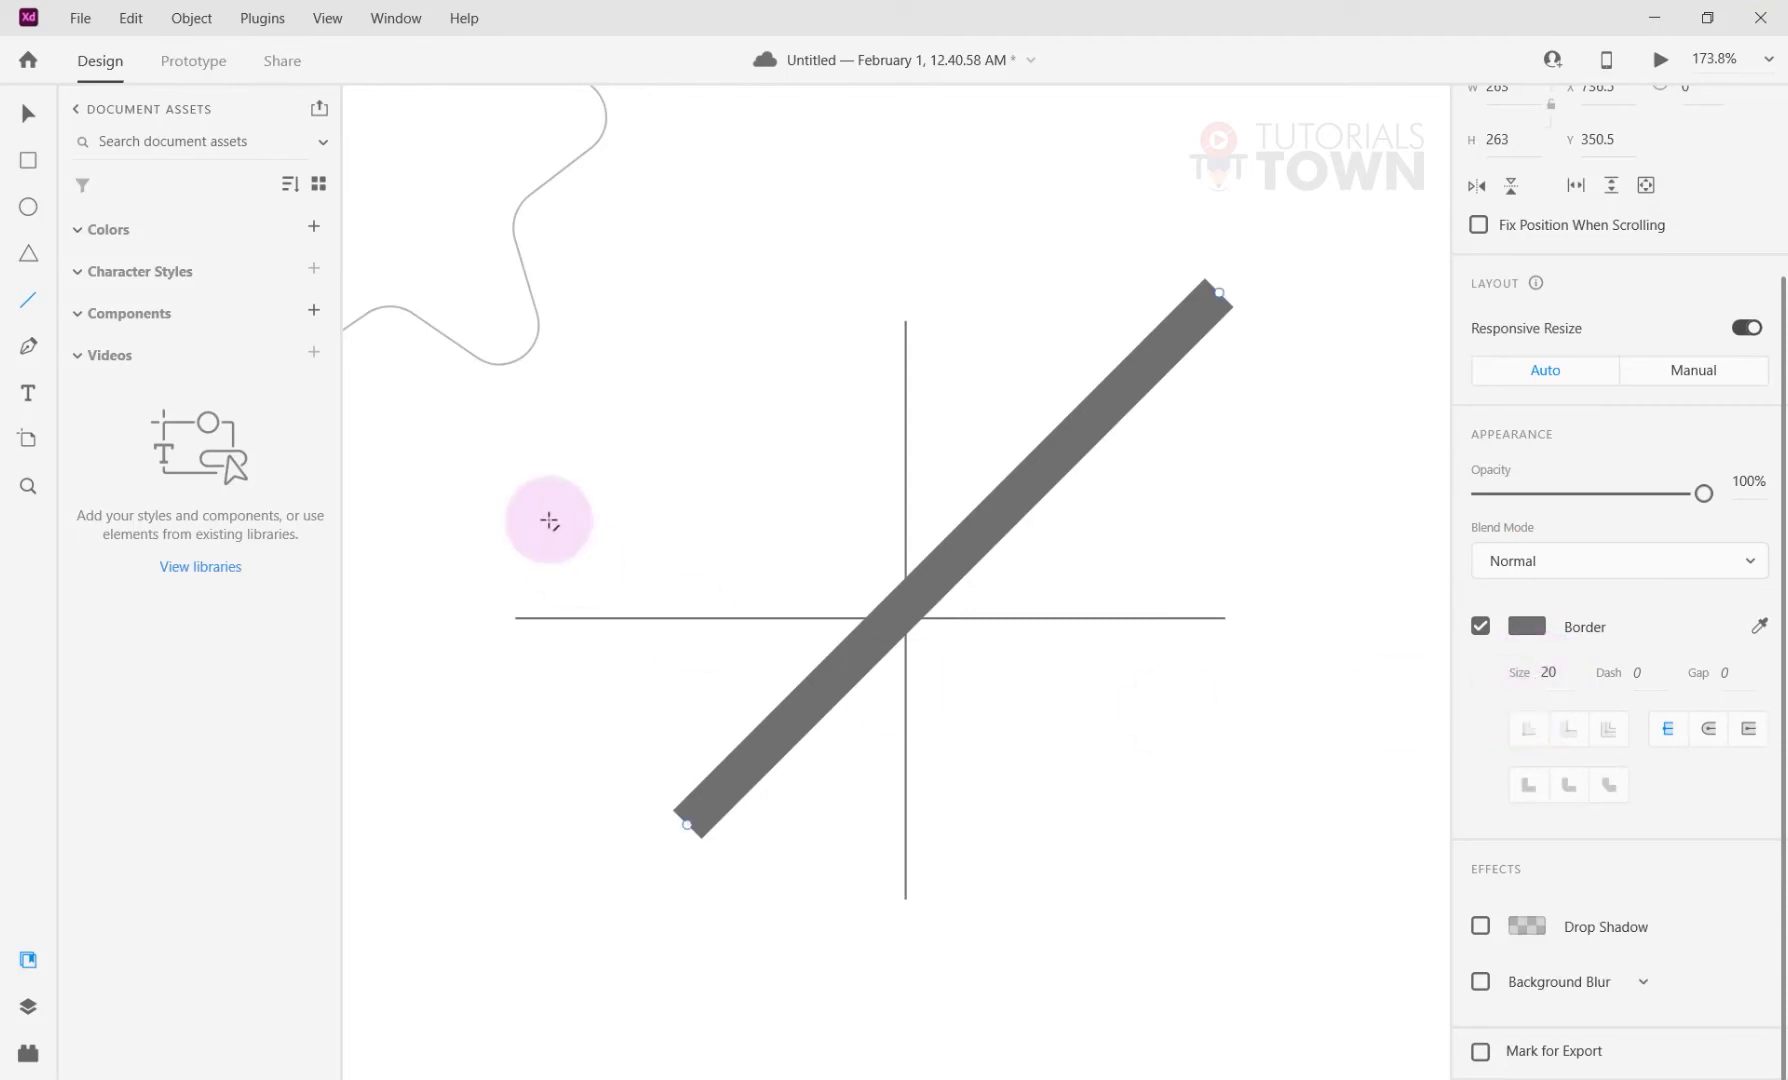
click(34, 110)
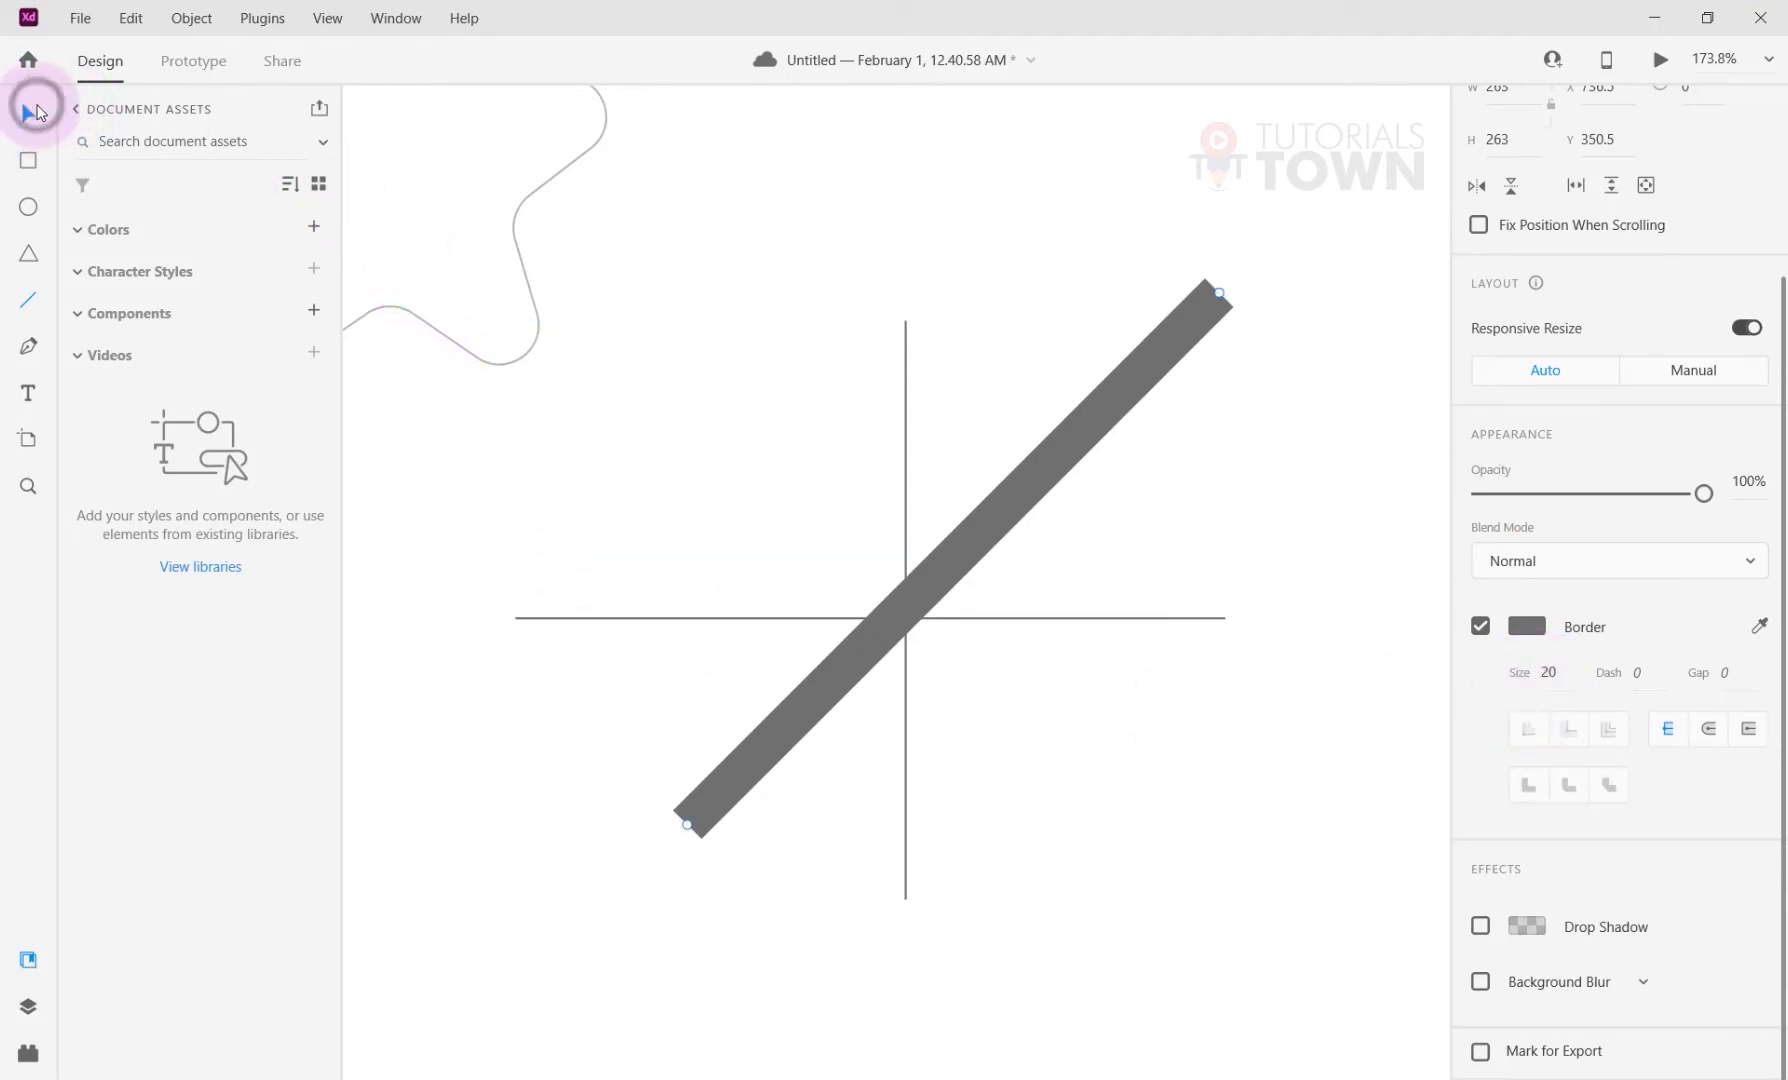
click(580, 360)
Switch the teal square's border off and back on, and do the same with its fill.
drag(835, 446, 1299, 609)
drag(595, 423, 1210, 655)
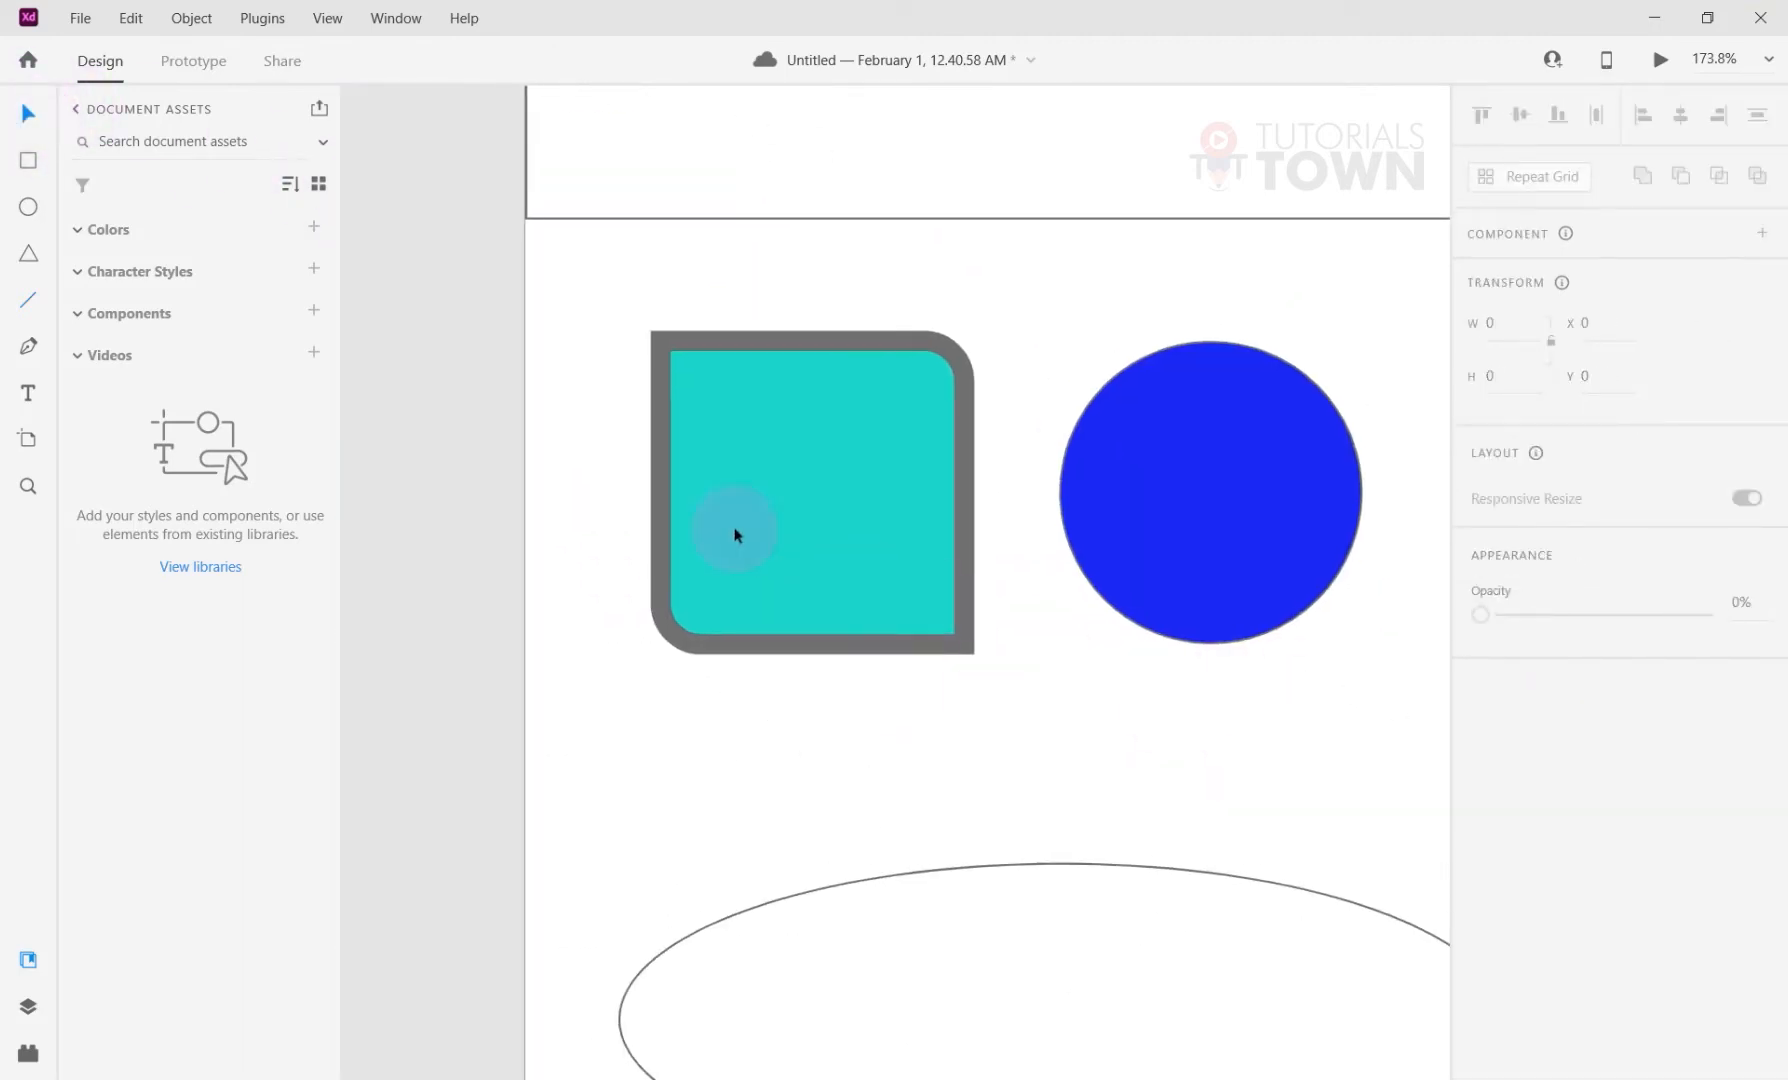
click(736, 531)
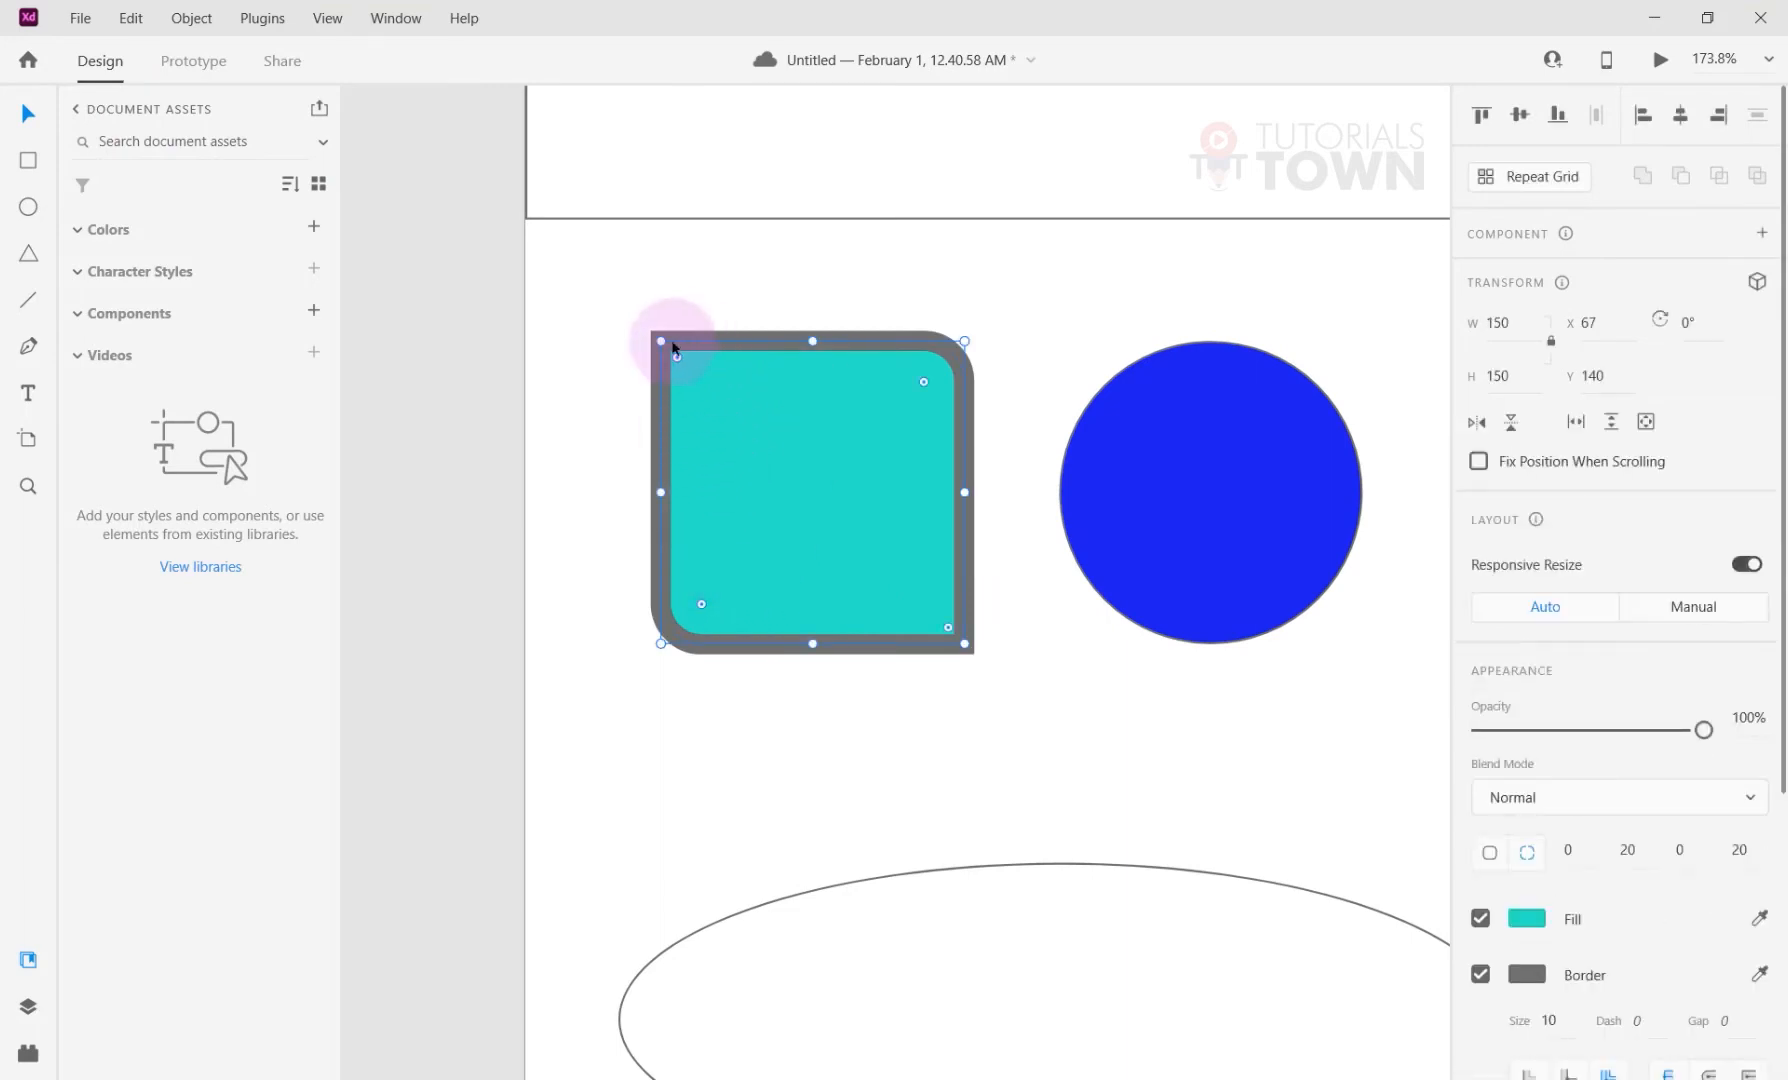
scroll(1700, 915, down, 3)
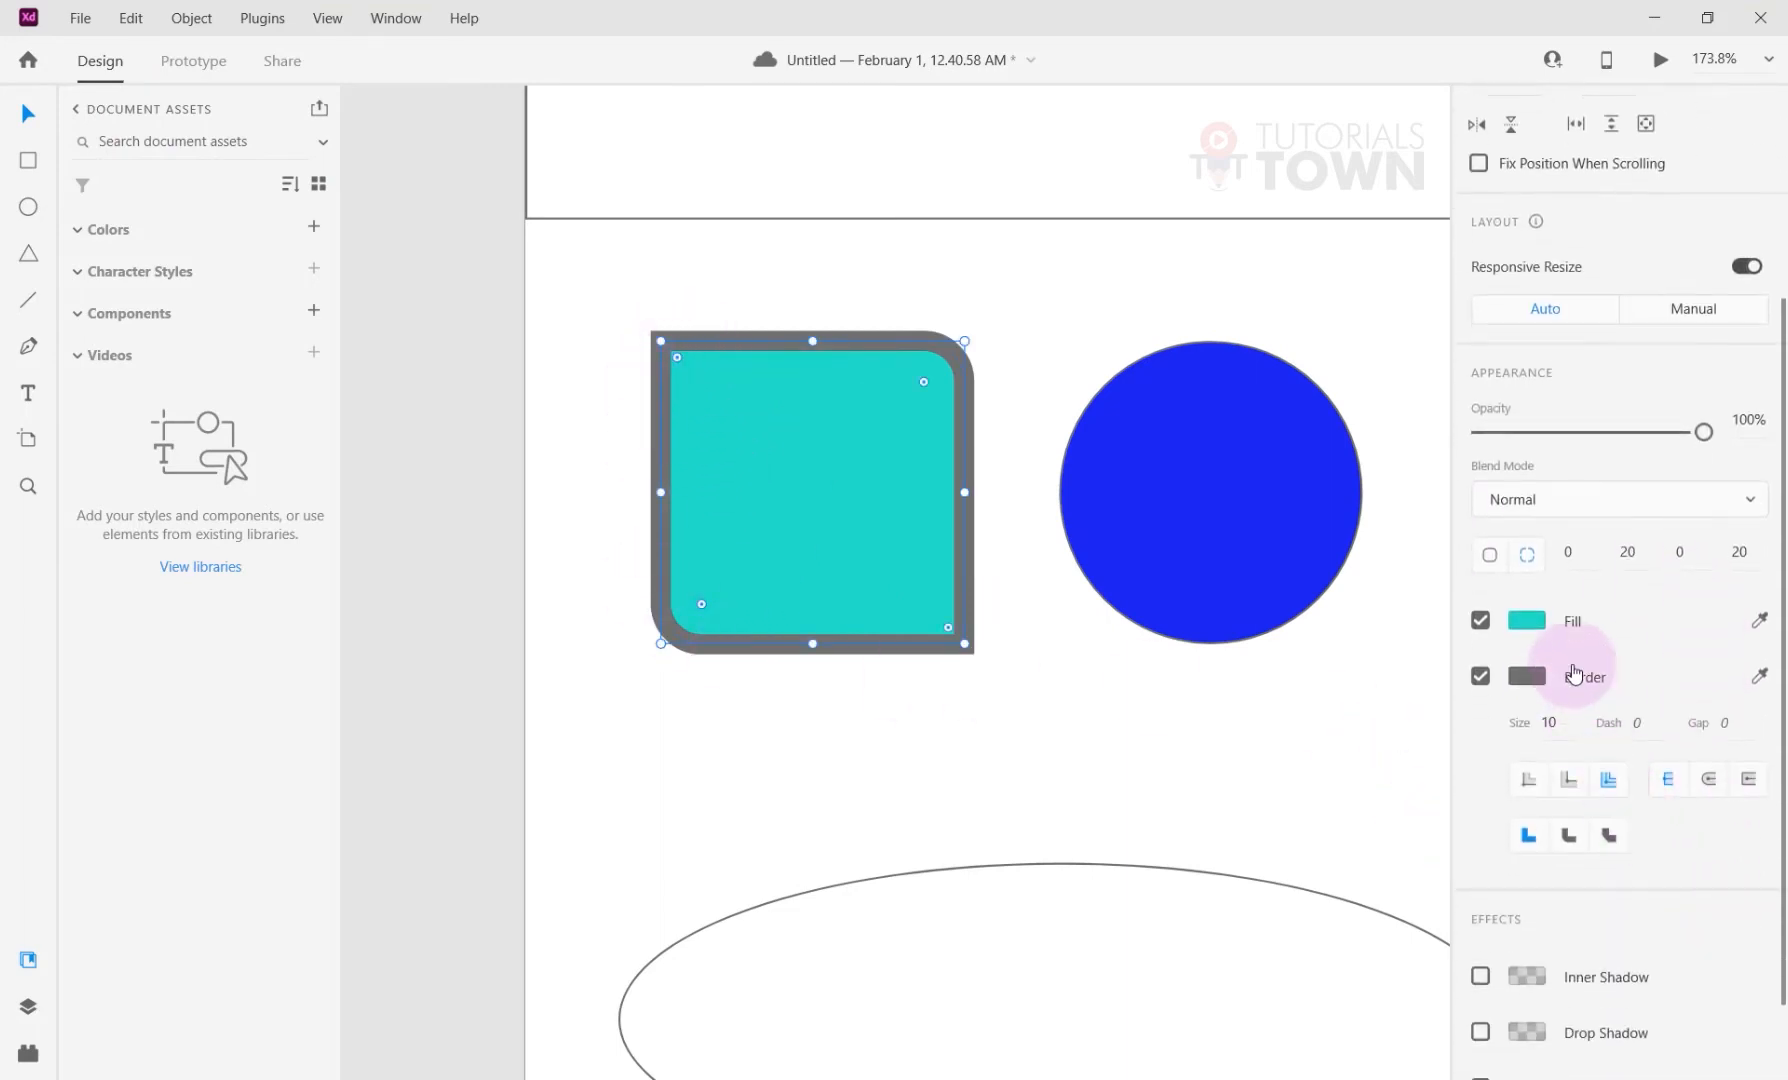
click(1480, 680)
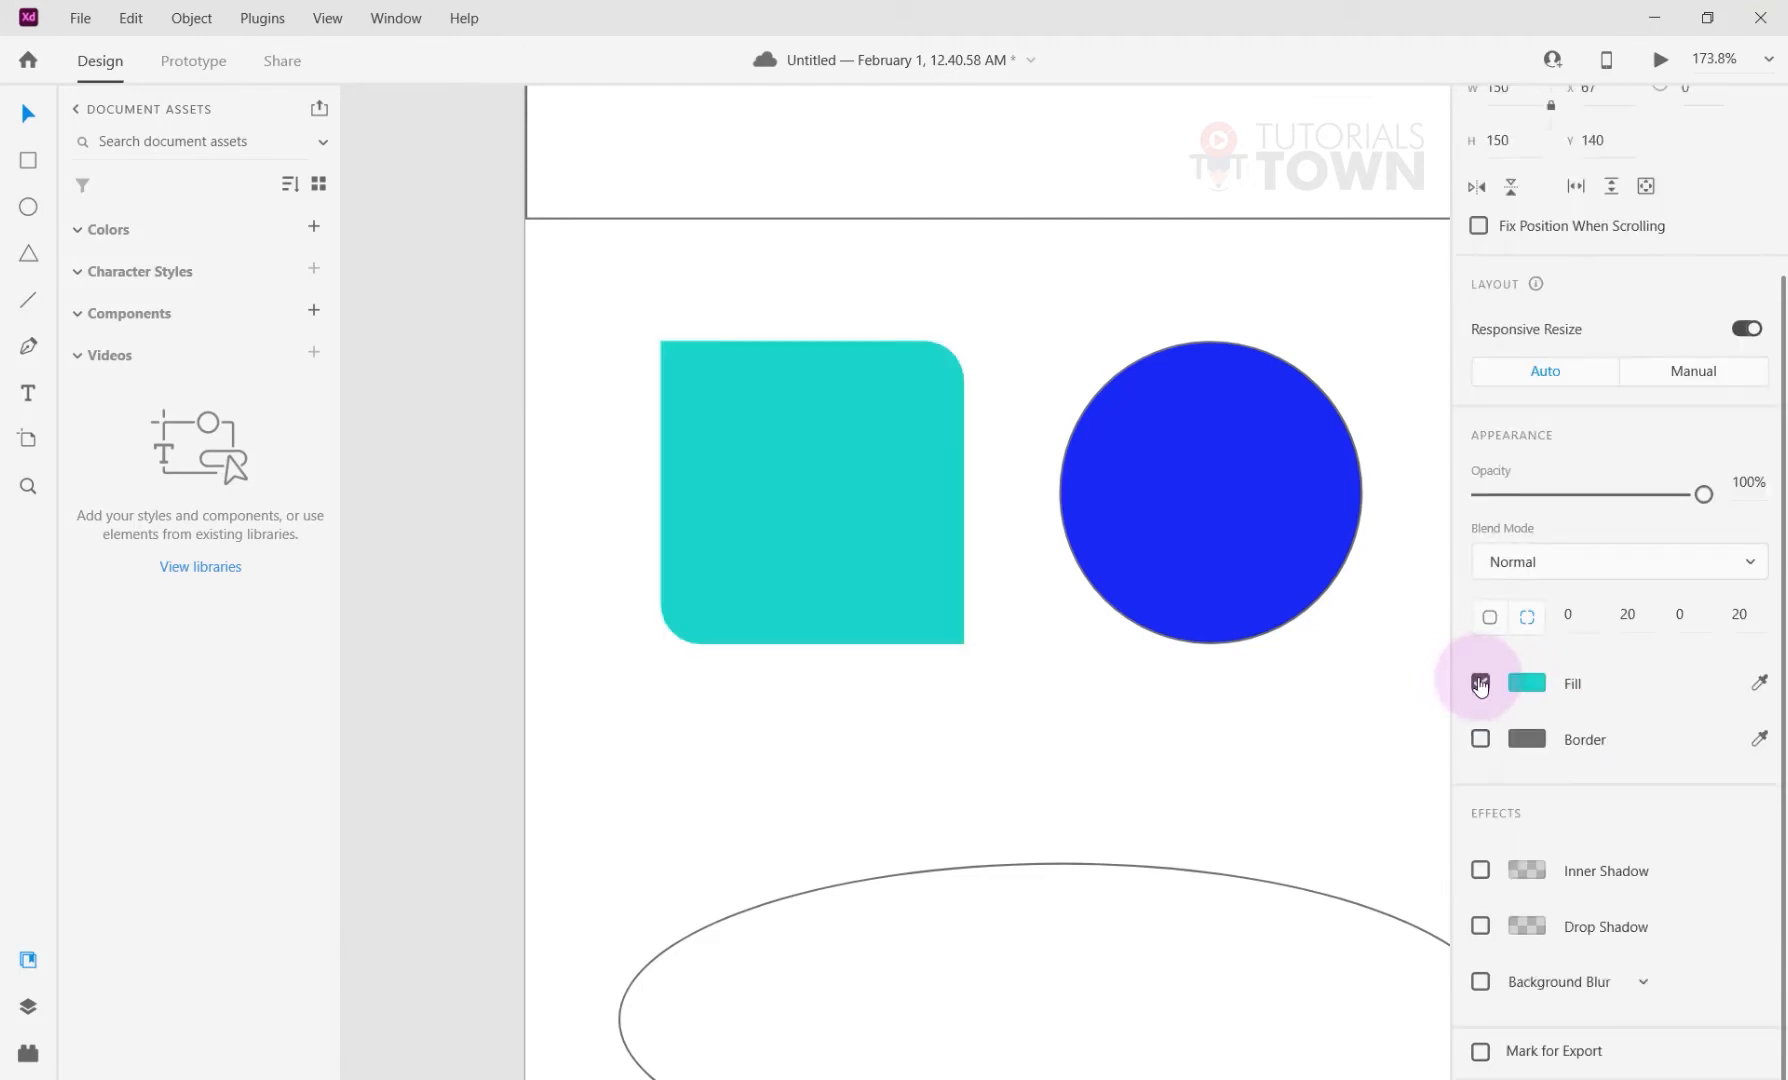
click(1480, 740)
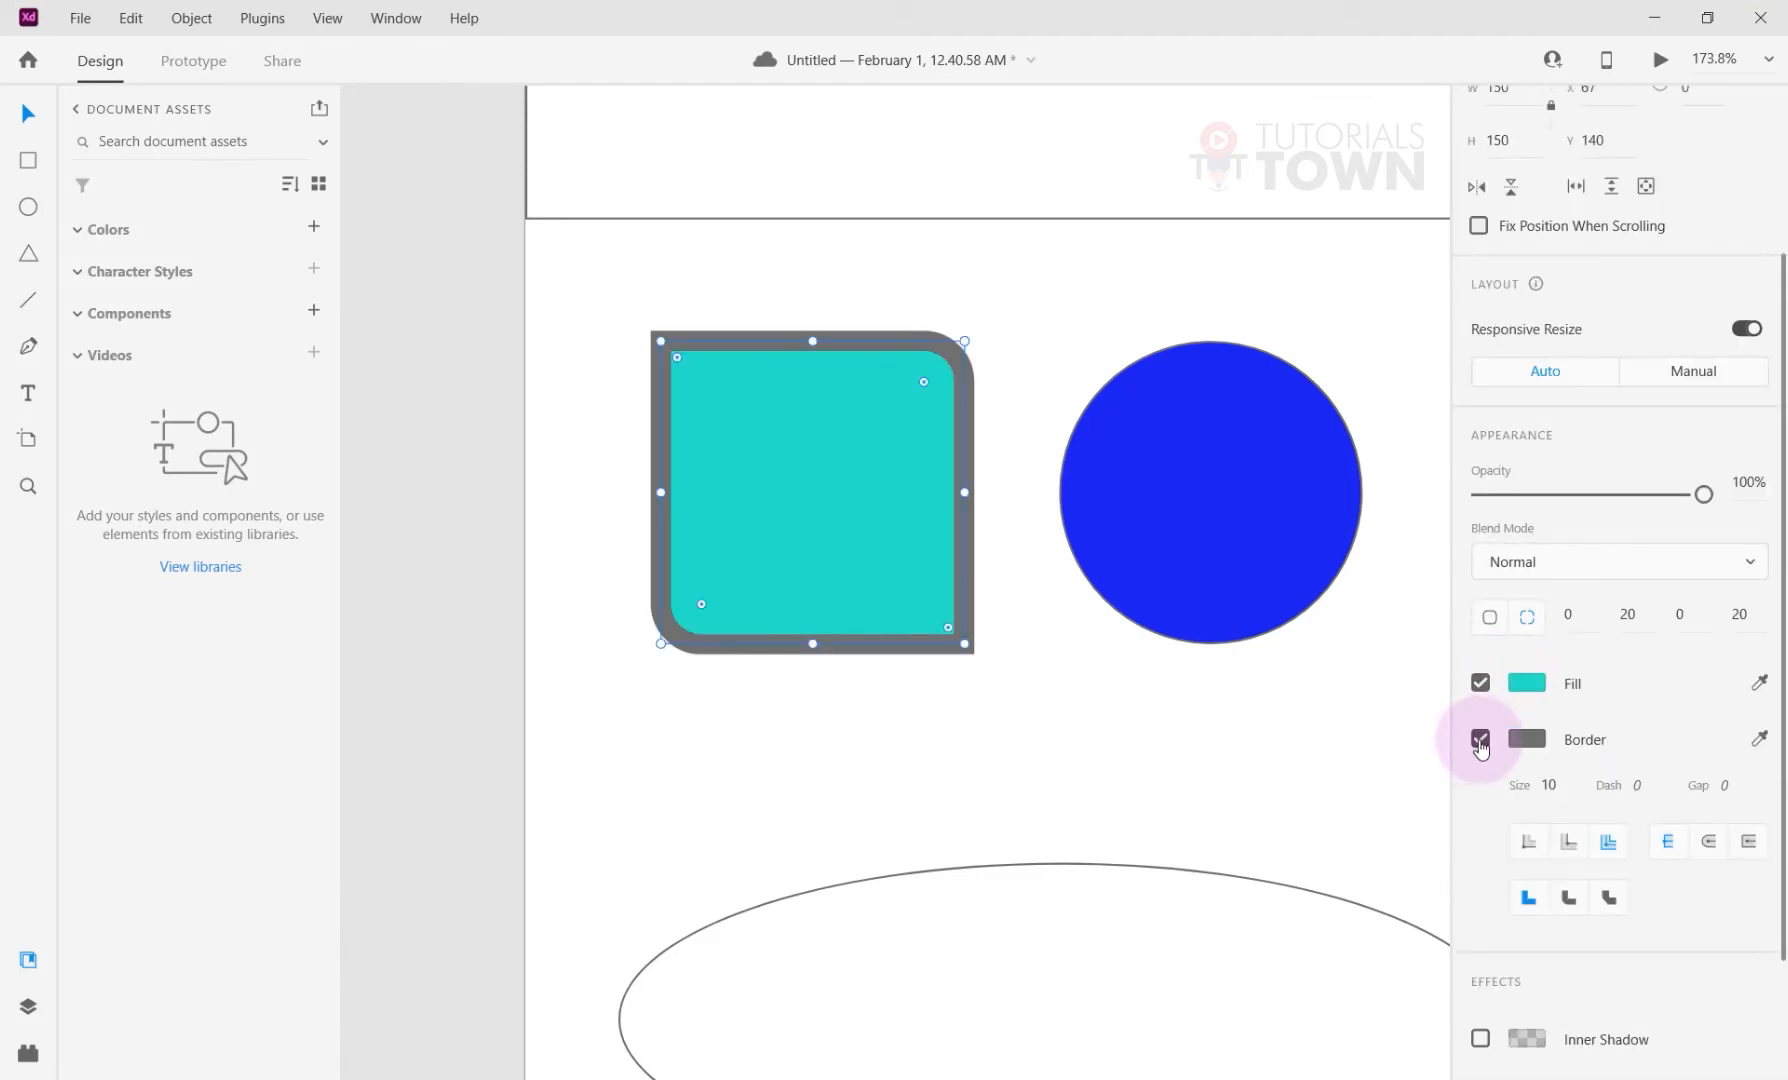
click(1481, 684)
click(1481, 684)
click(1481, 684)
click(1481, 684)
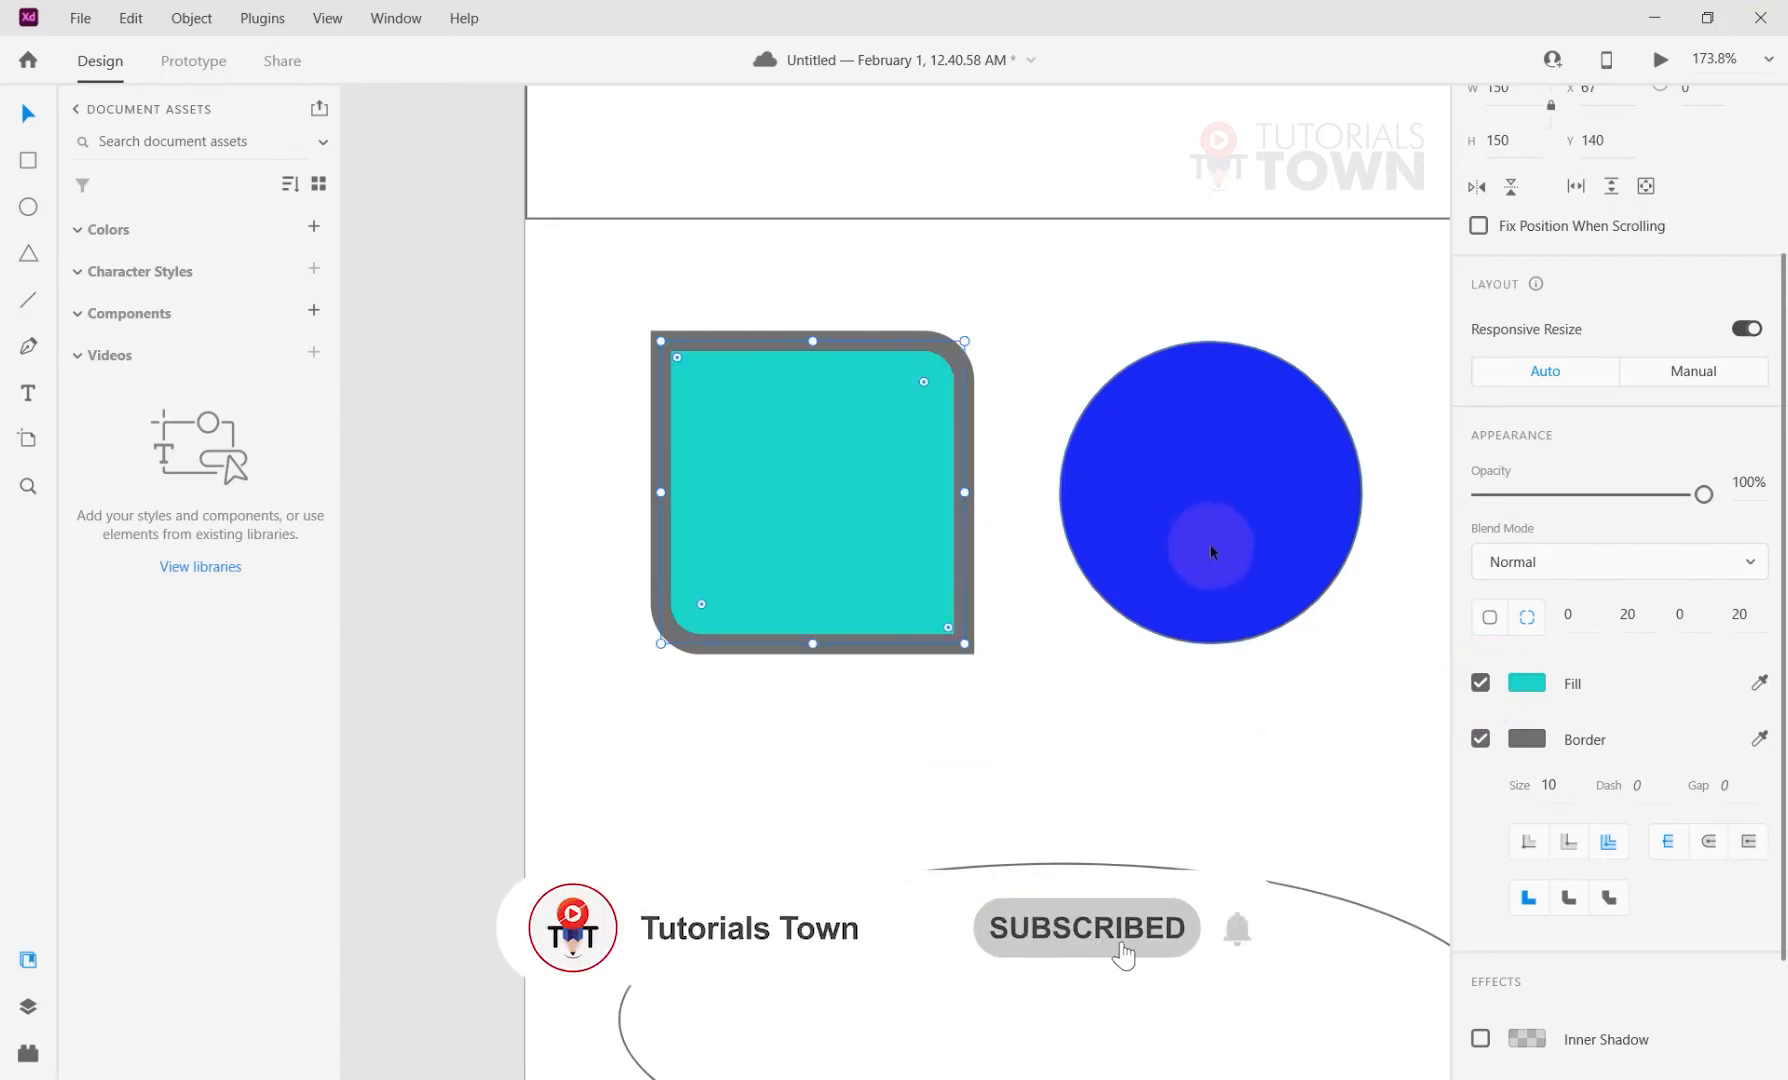
Select the thick diagonal line beside the star and give its border round caps.
drag(1177, 826, 590, 455)
drag(1067, 729, 28, 462)
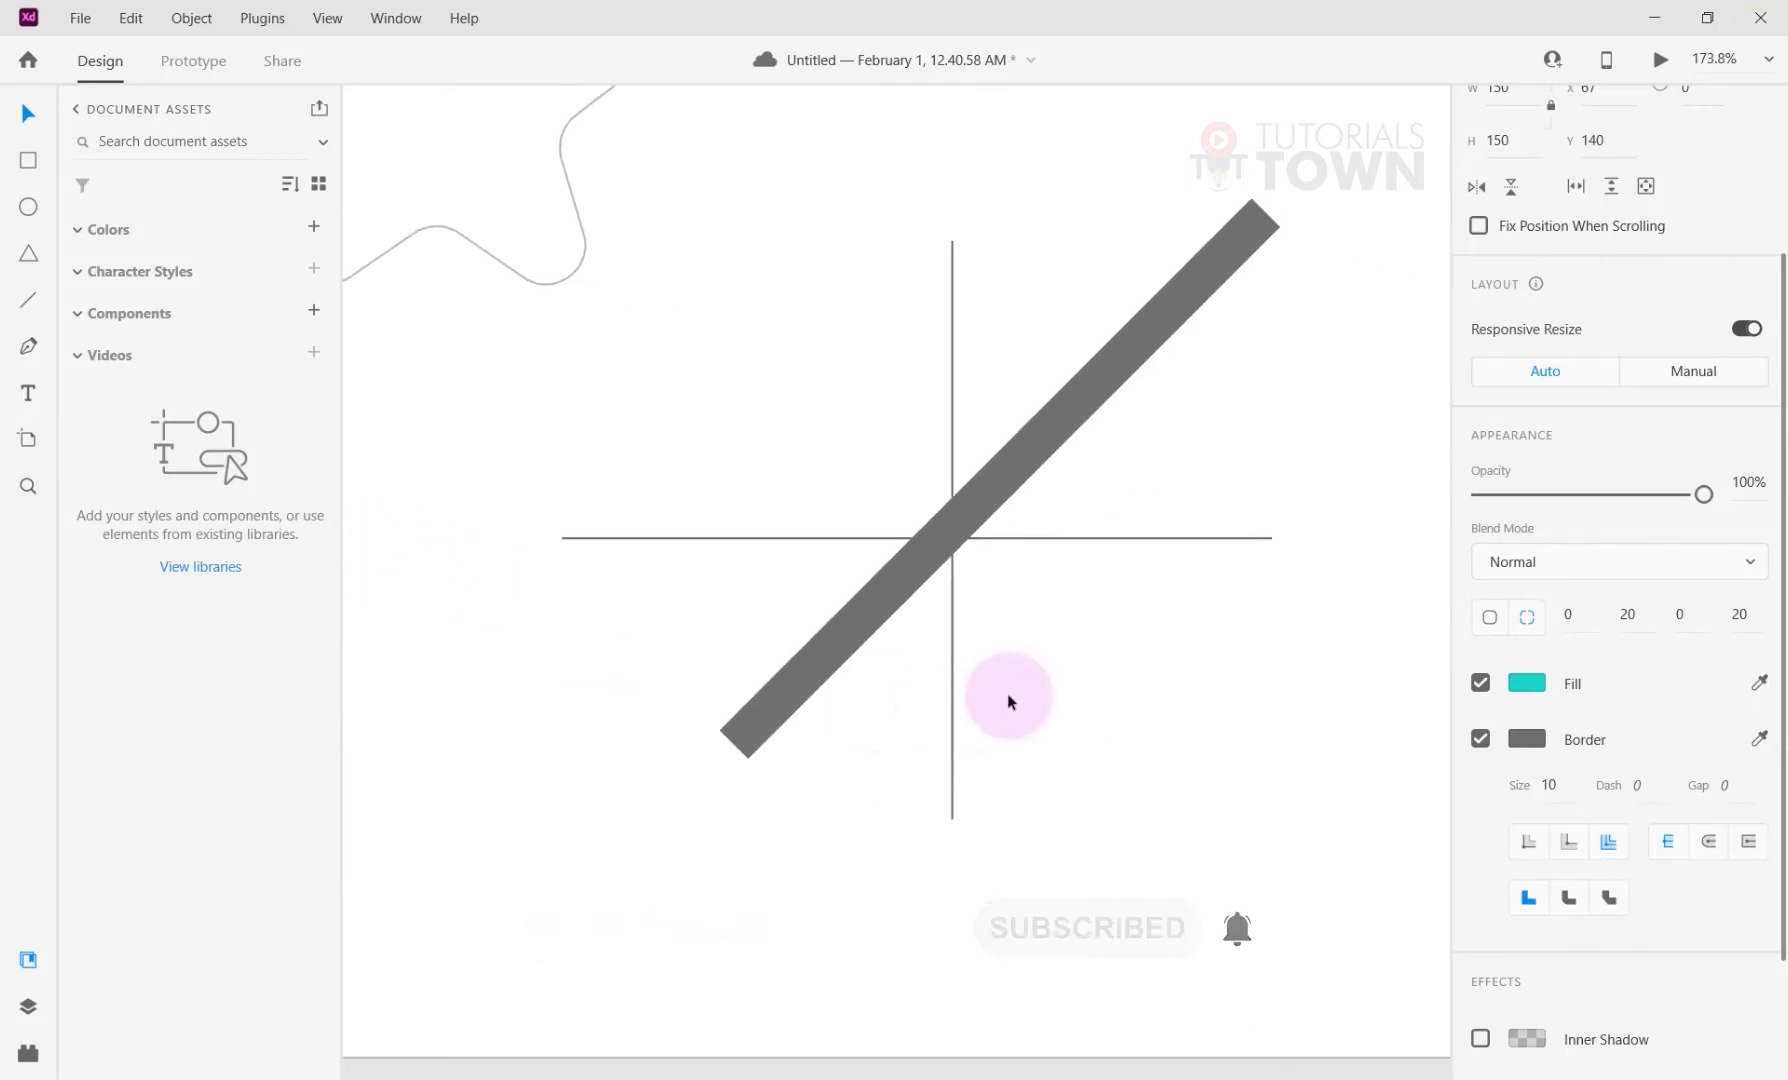
drag(934, 681, 807, 633)
click(512, 564)
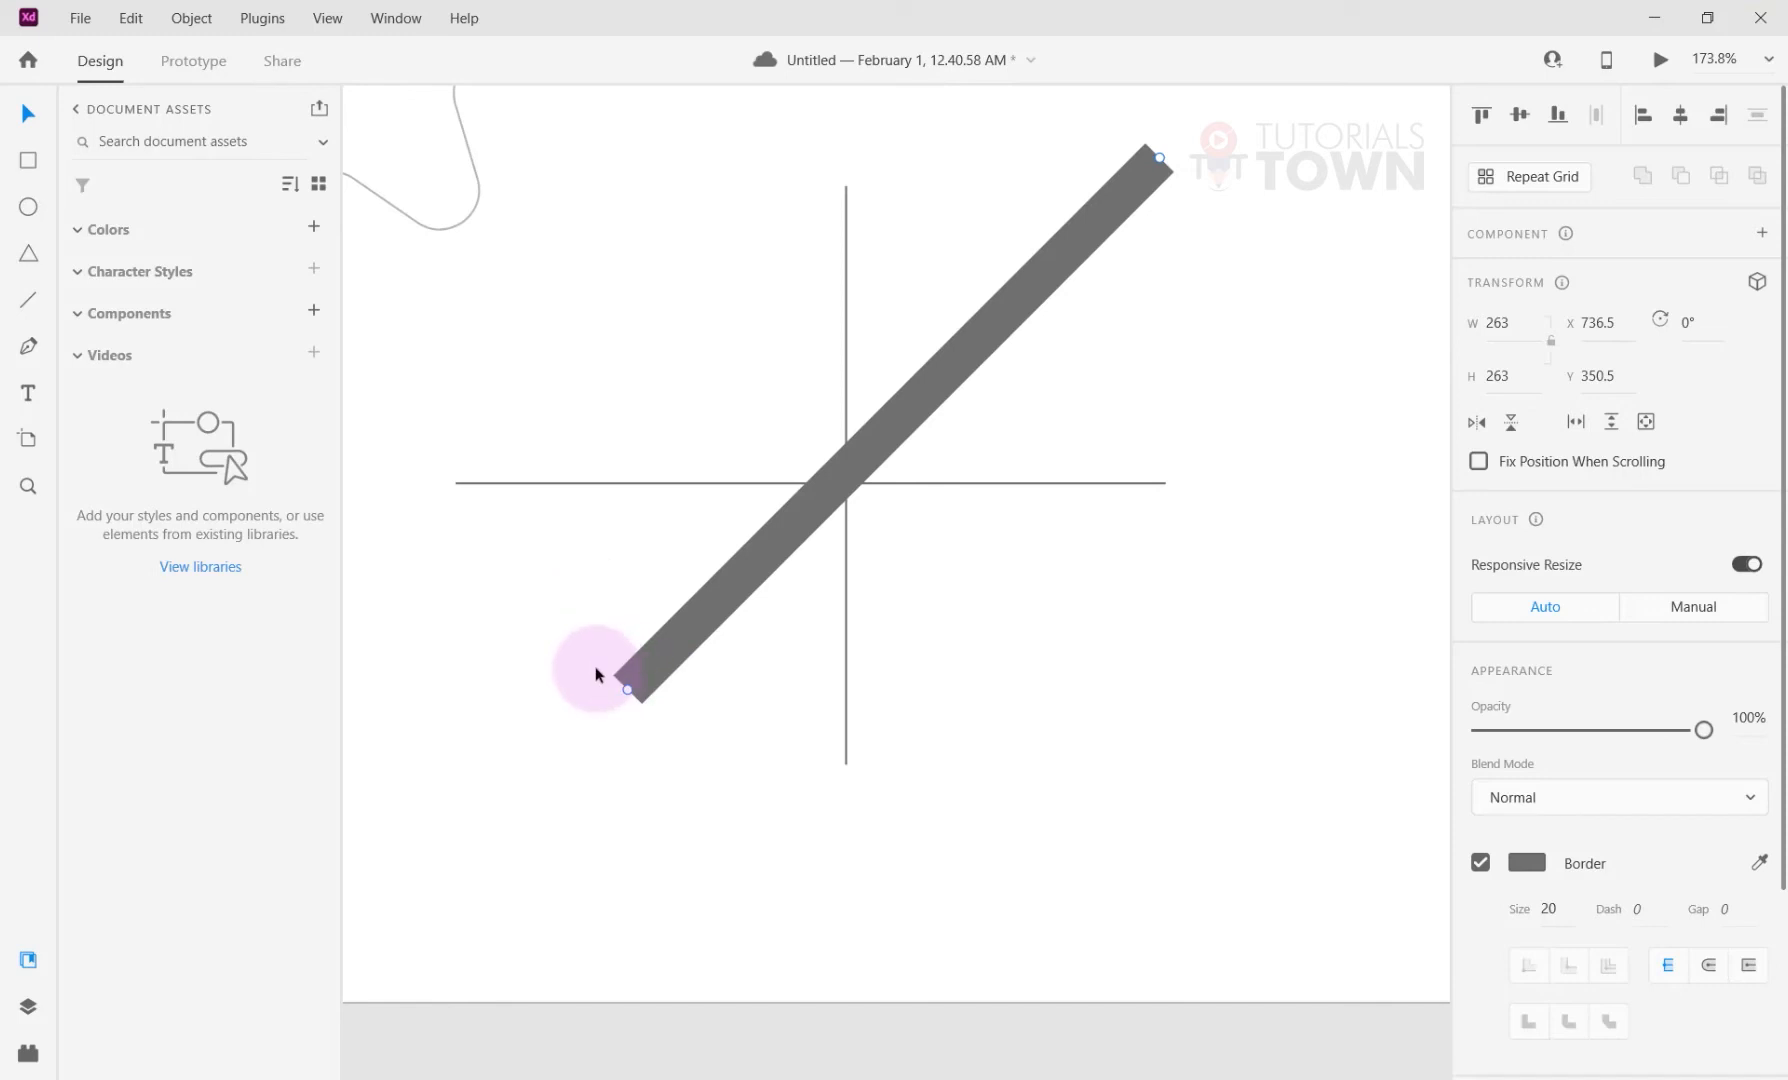
drag(572, 304, 1159, 704)
drag(630, 454, 922, 634)
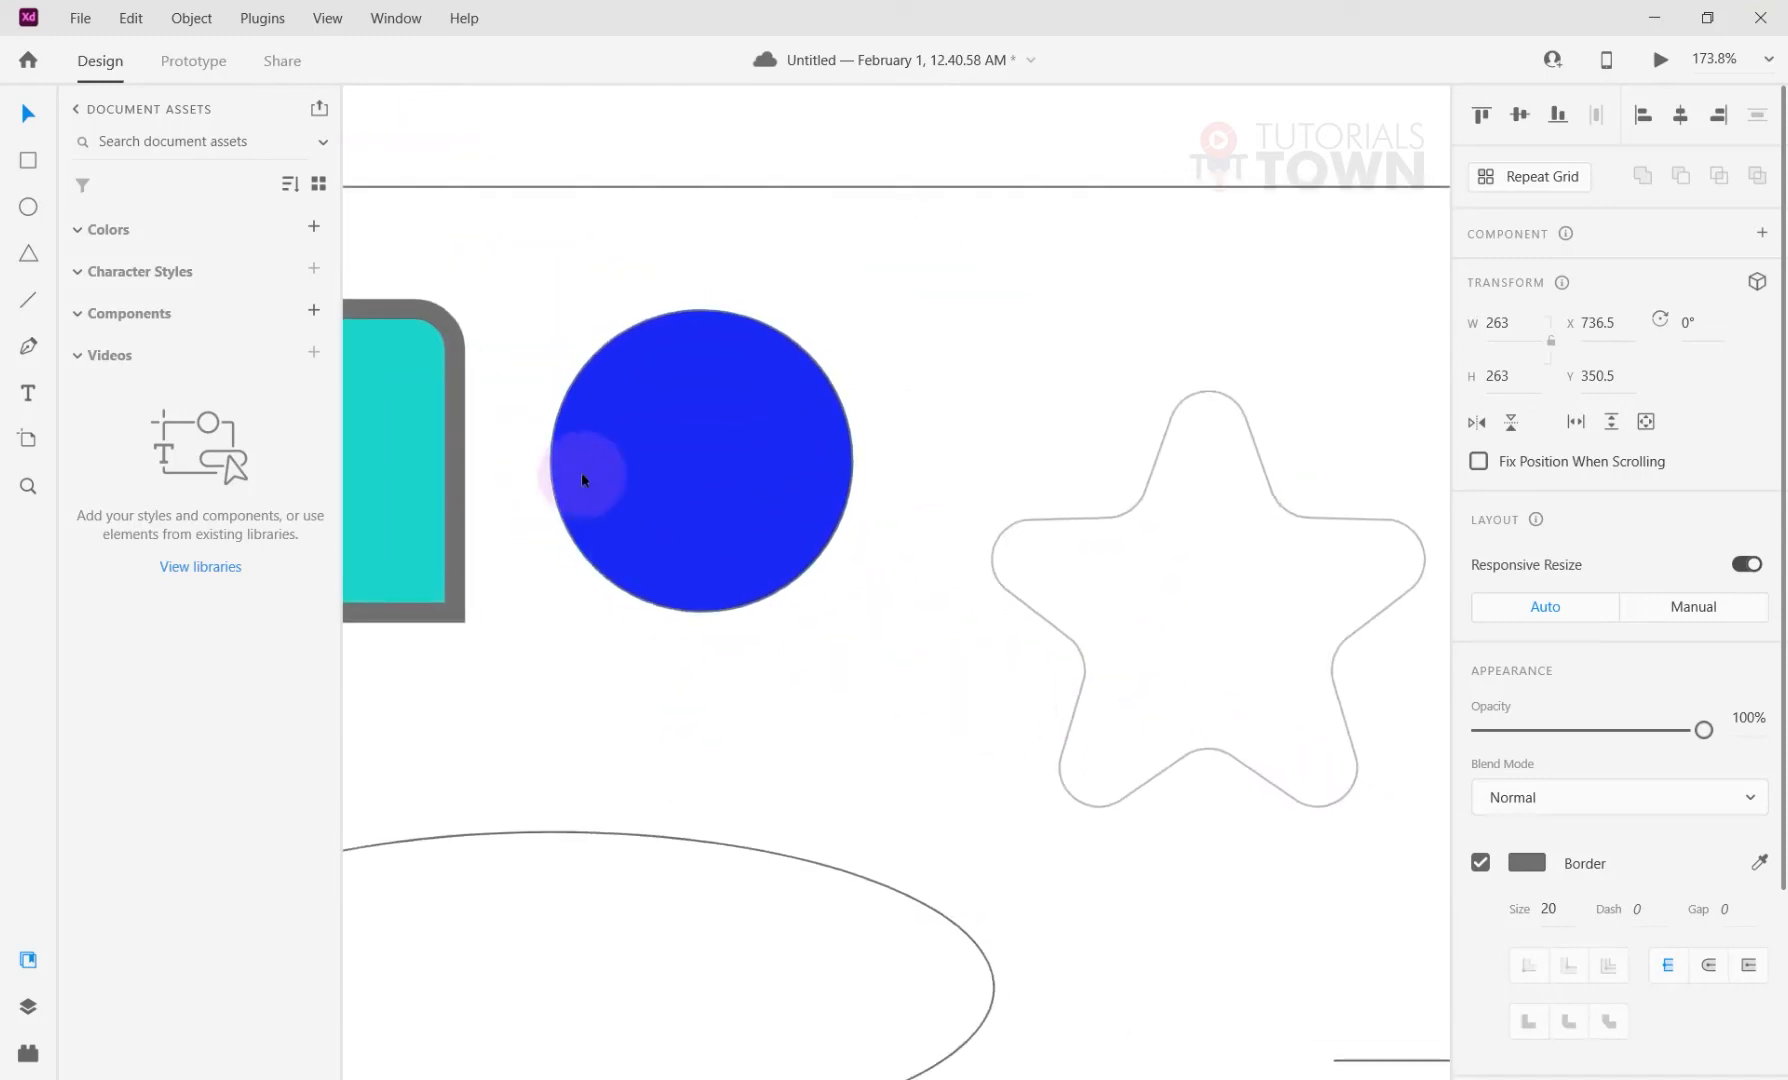
drag(585, 832, 950, 487)
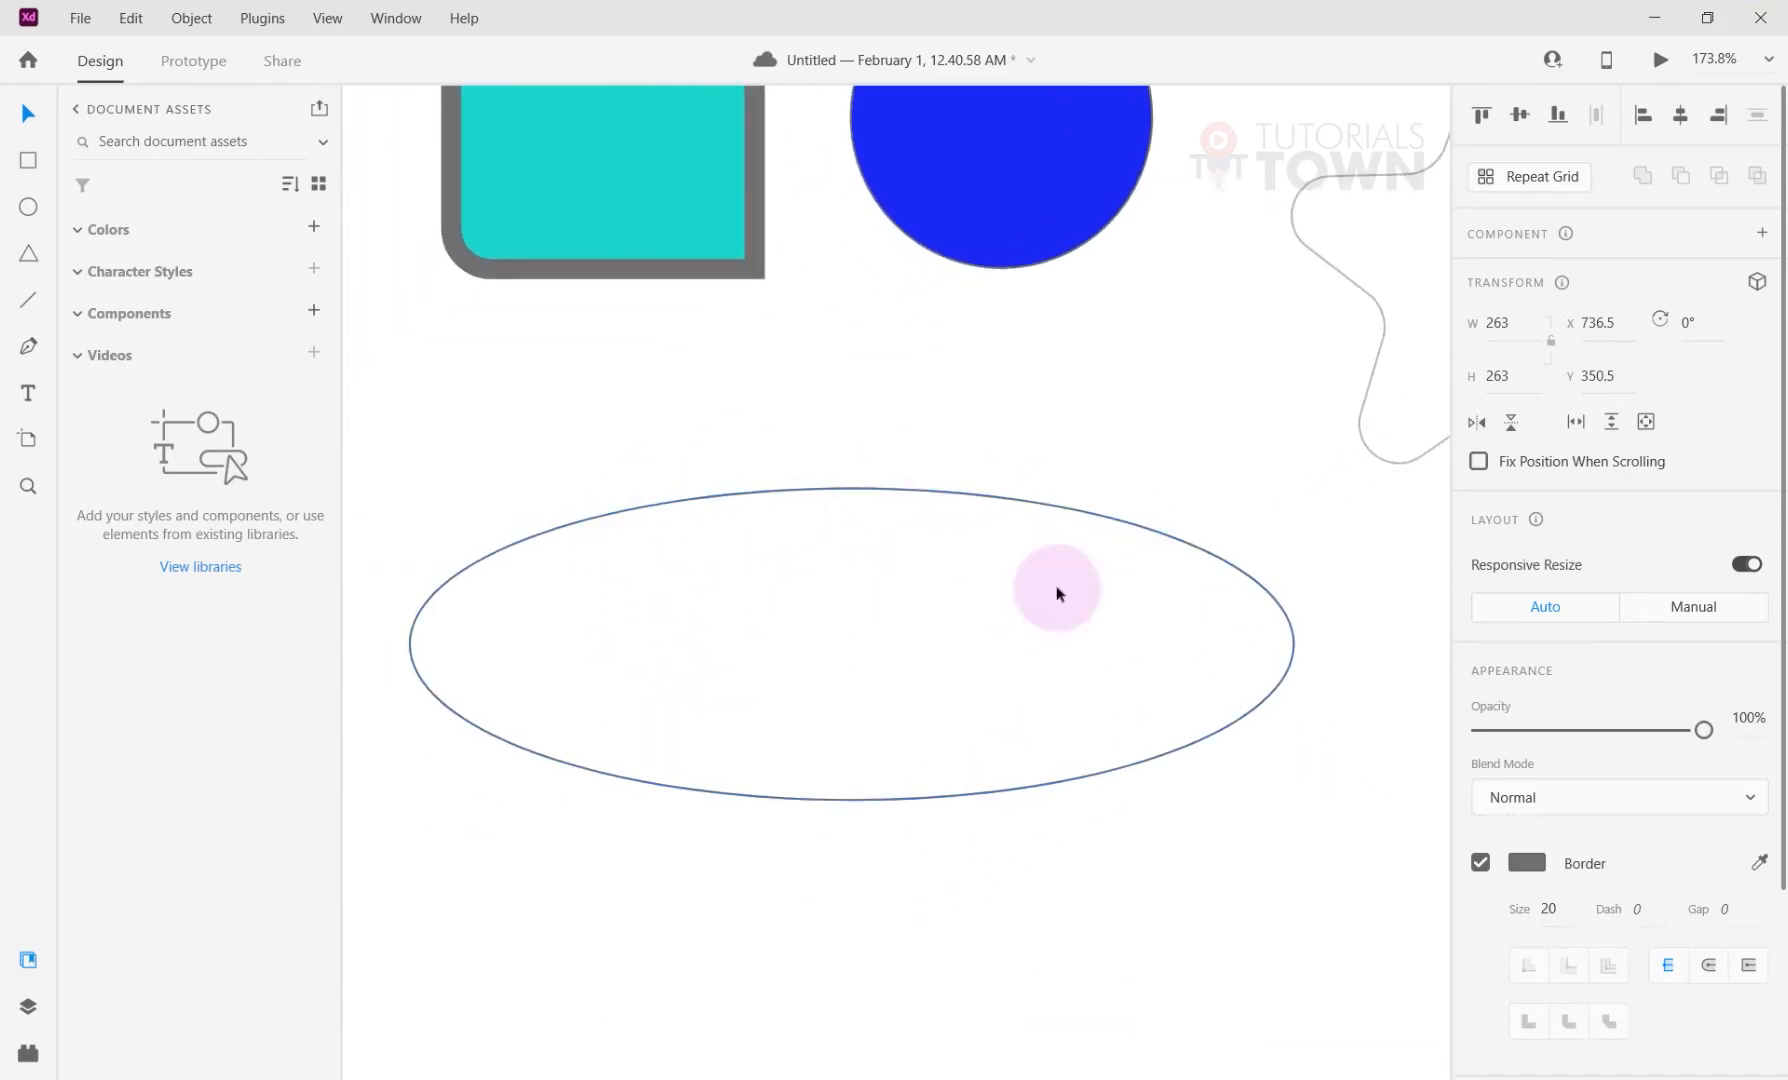
drag(1058, 593, 475, 527)
drag(1046, 555, 565, 662)
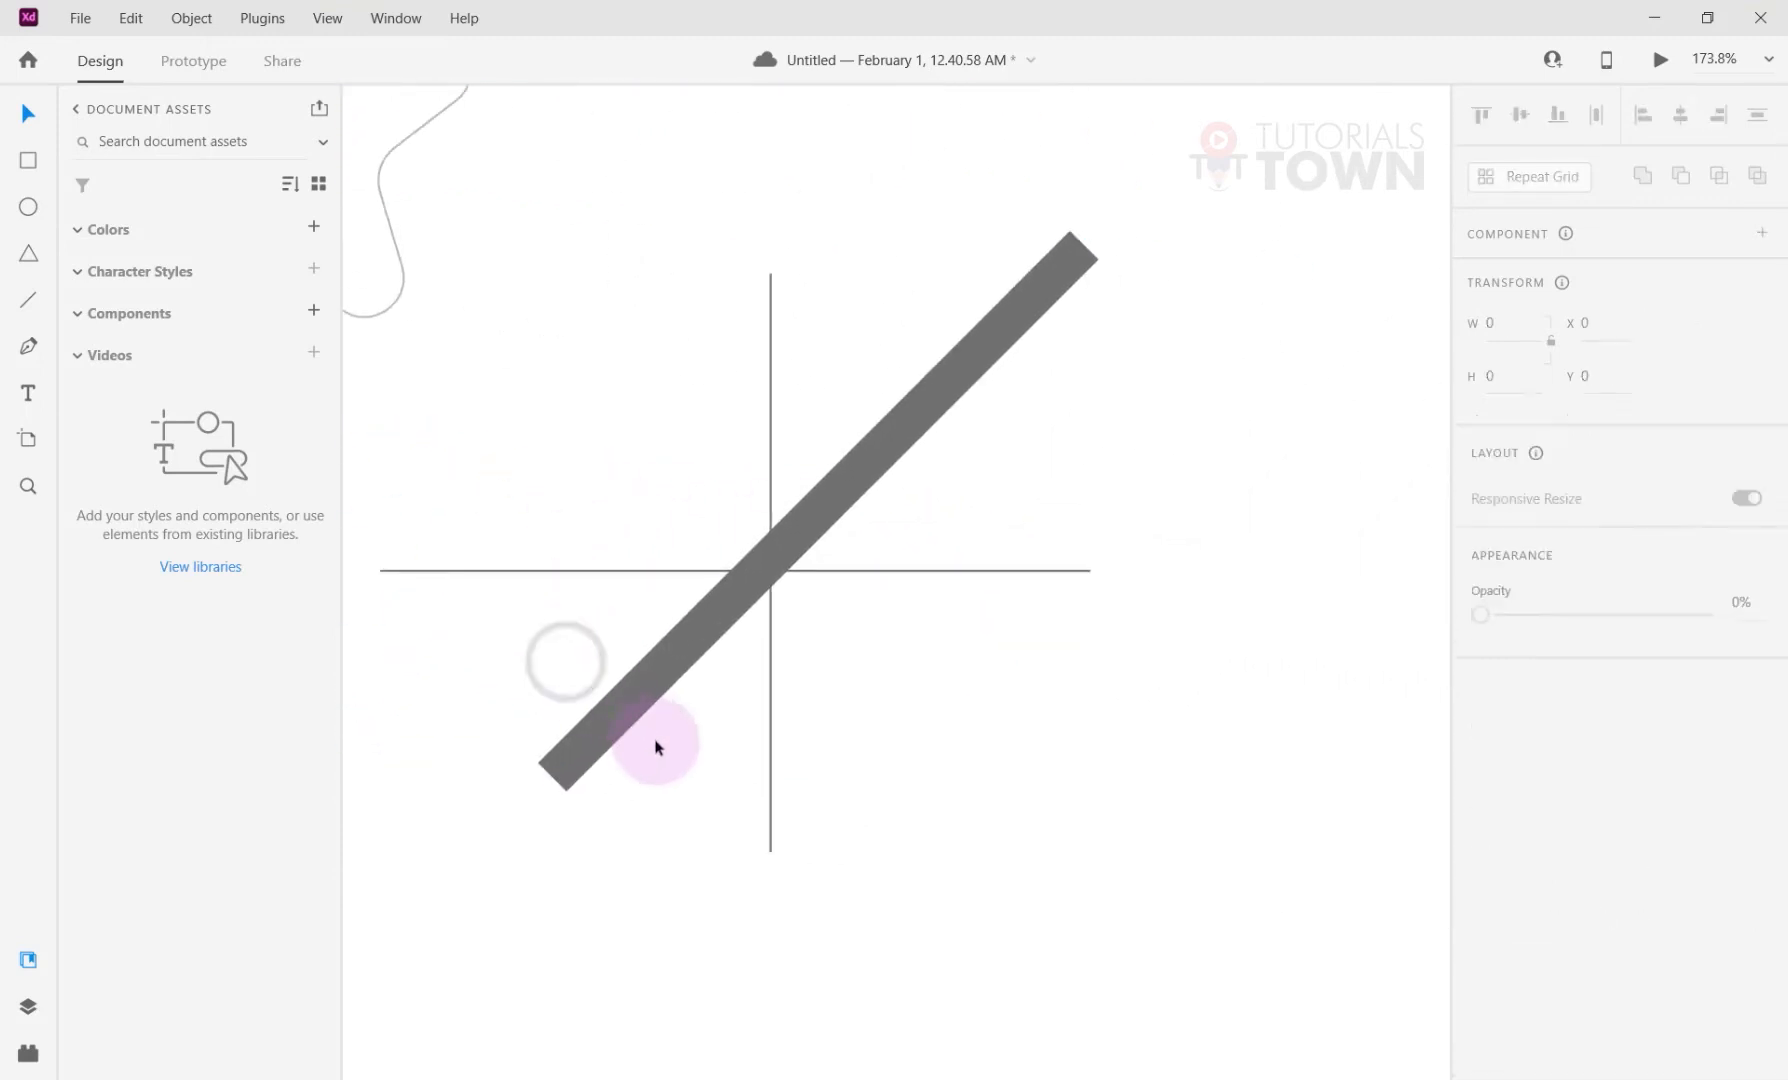
click(611, 746)
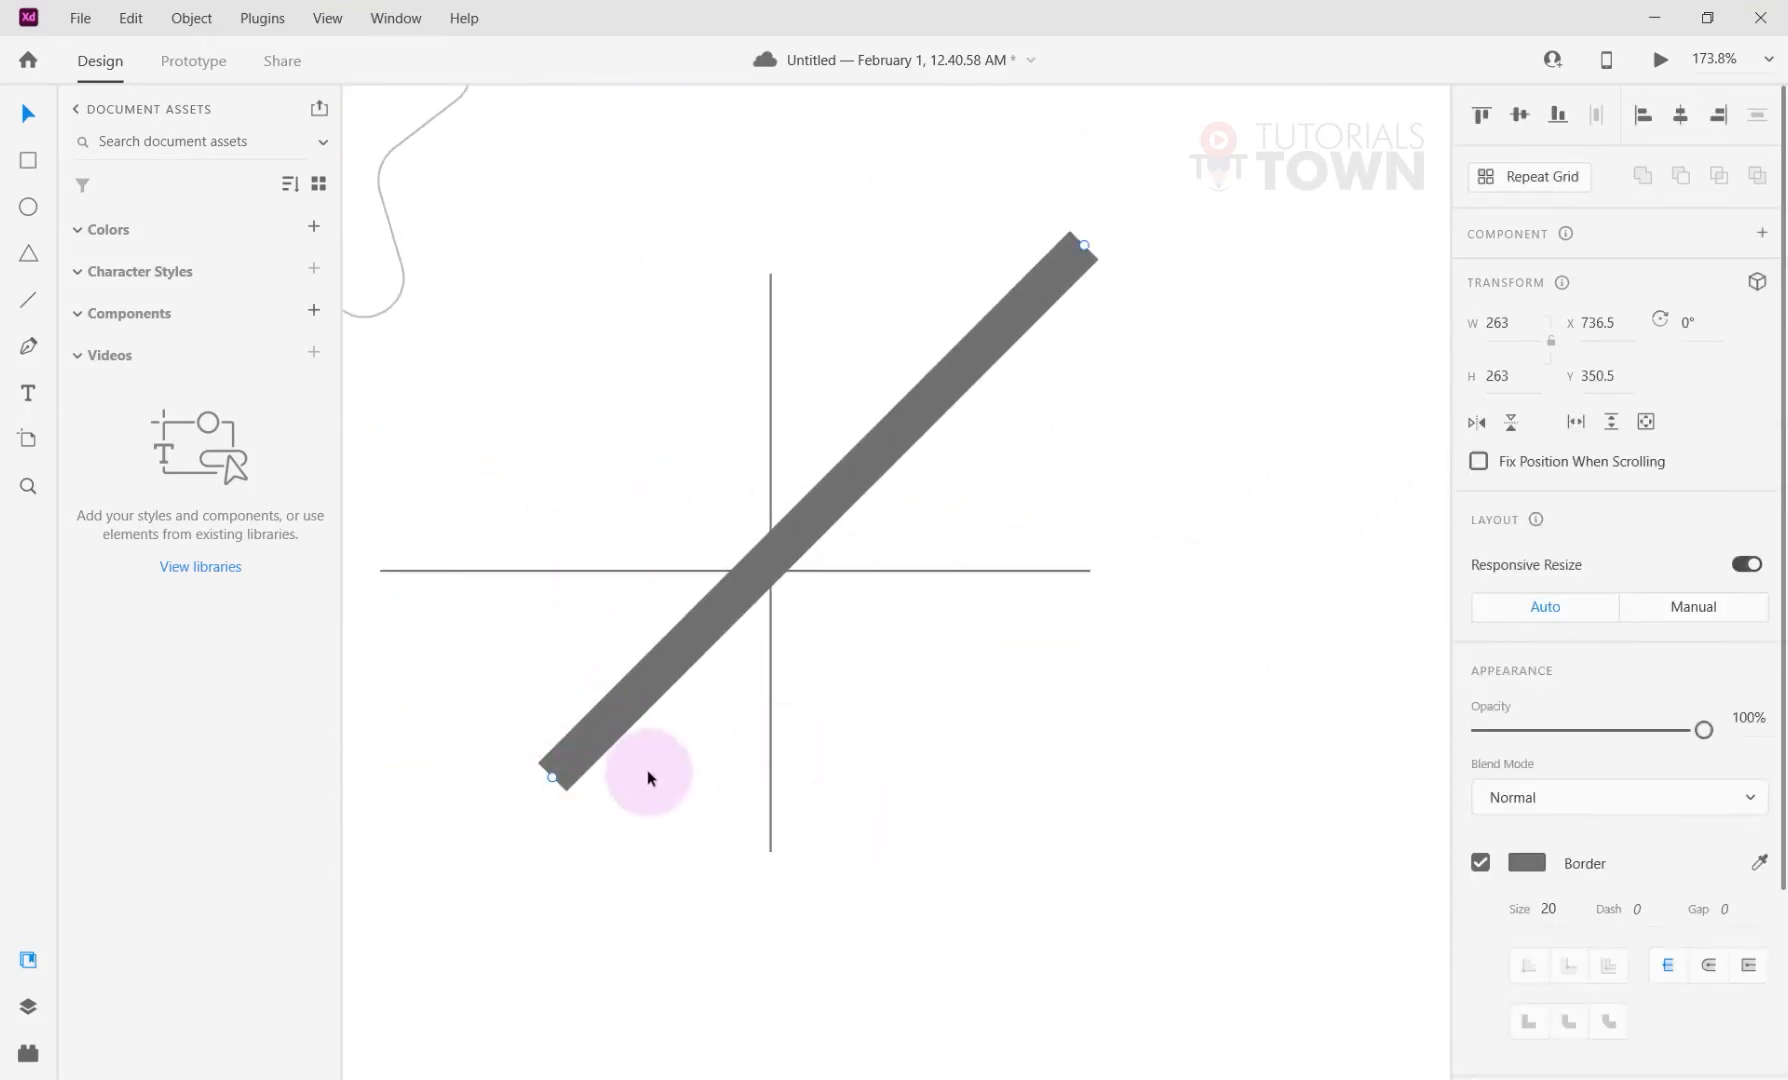
scroll(1689, 893, down, 3)
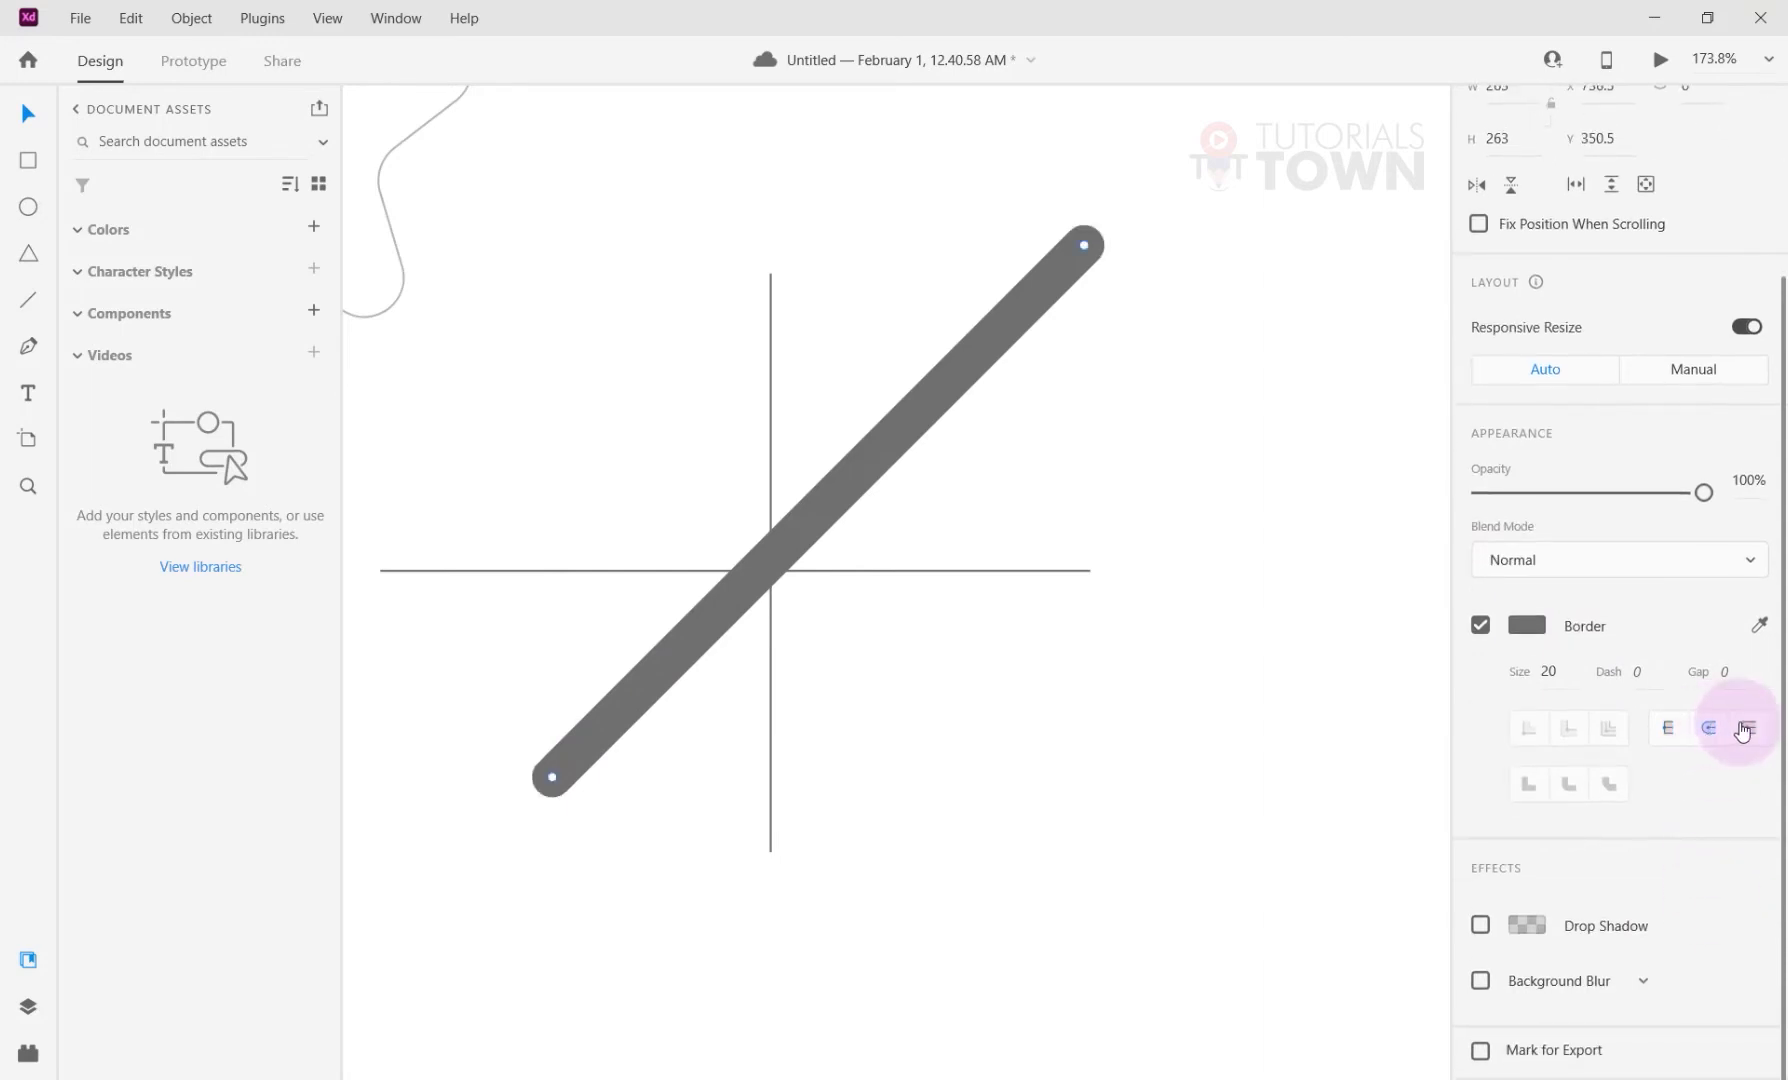
click(1709, 728)
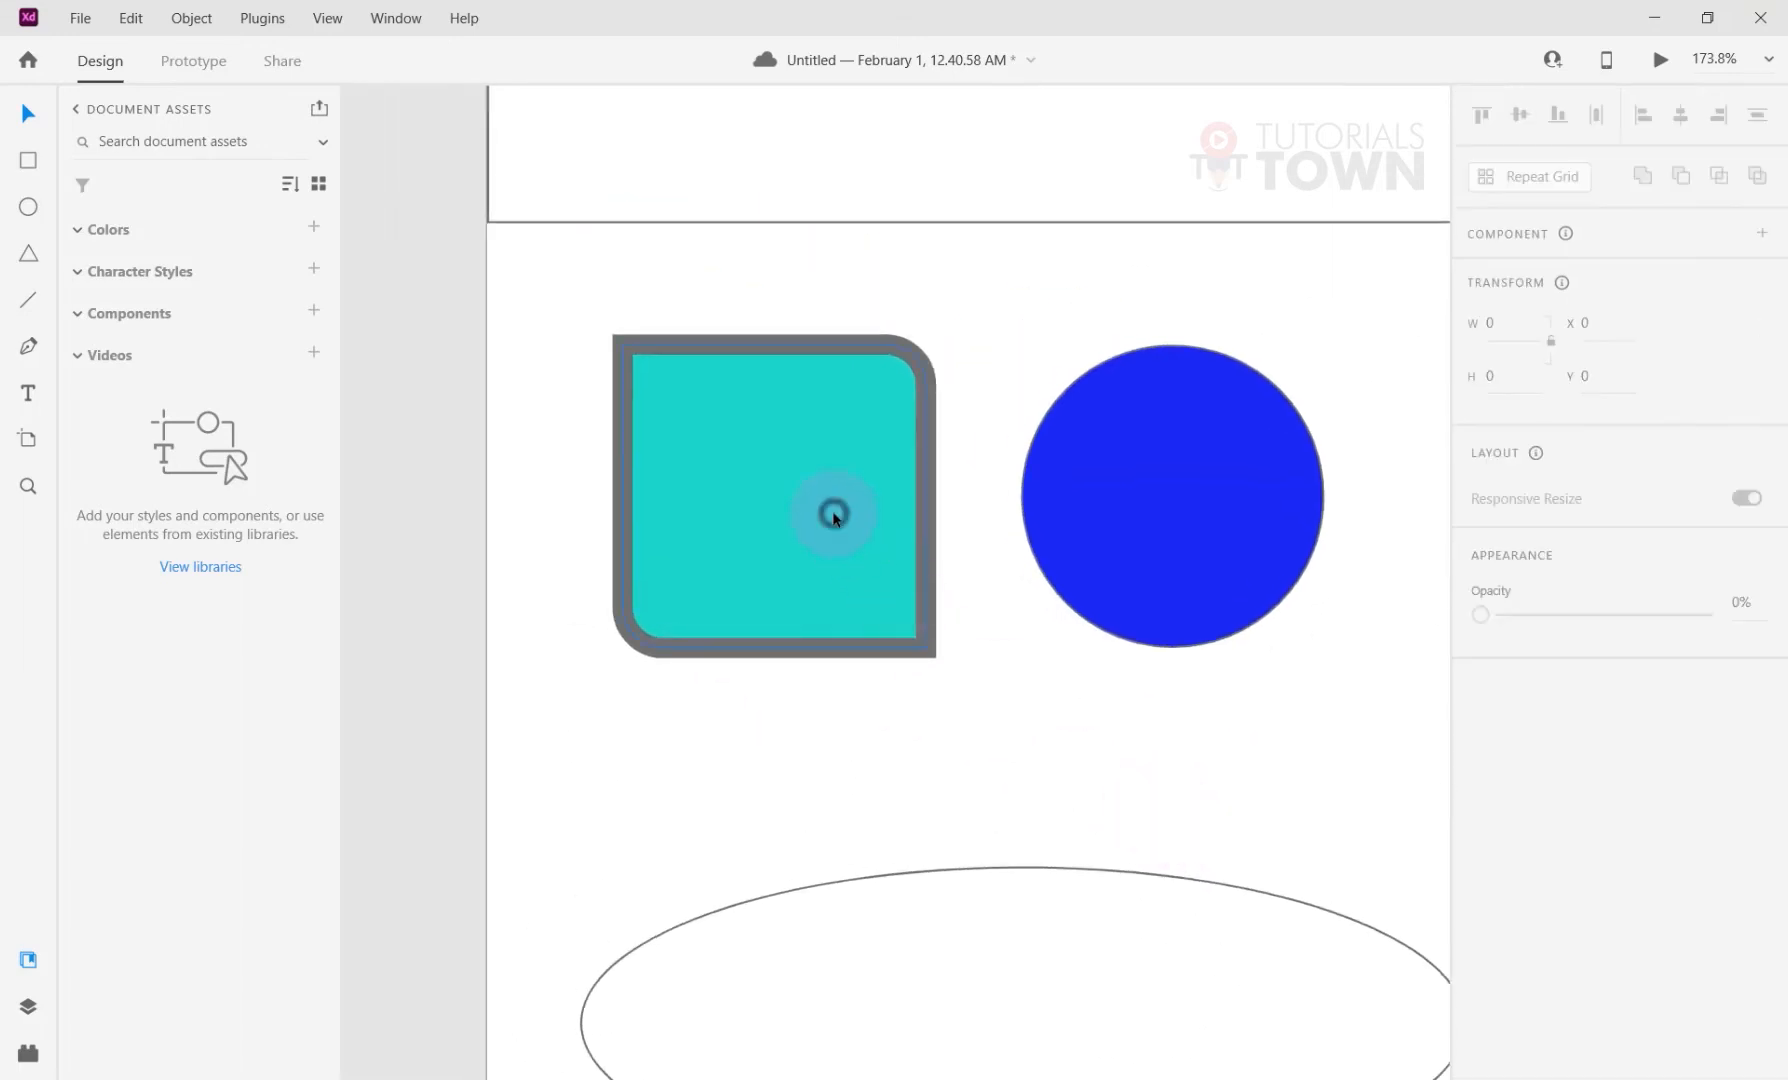
Try the miter and round joins on the teal square's border and settle on the bevel join.
click(834, 515)
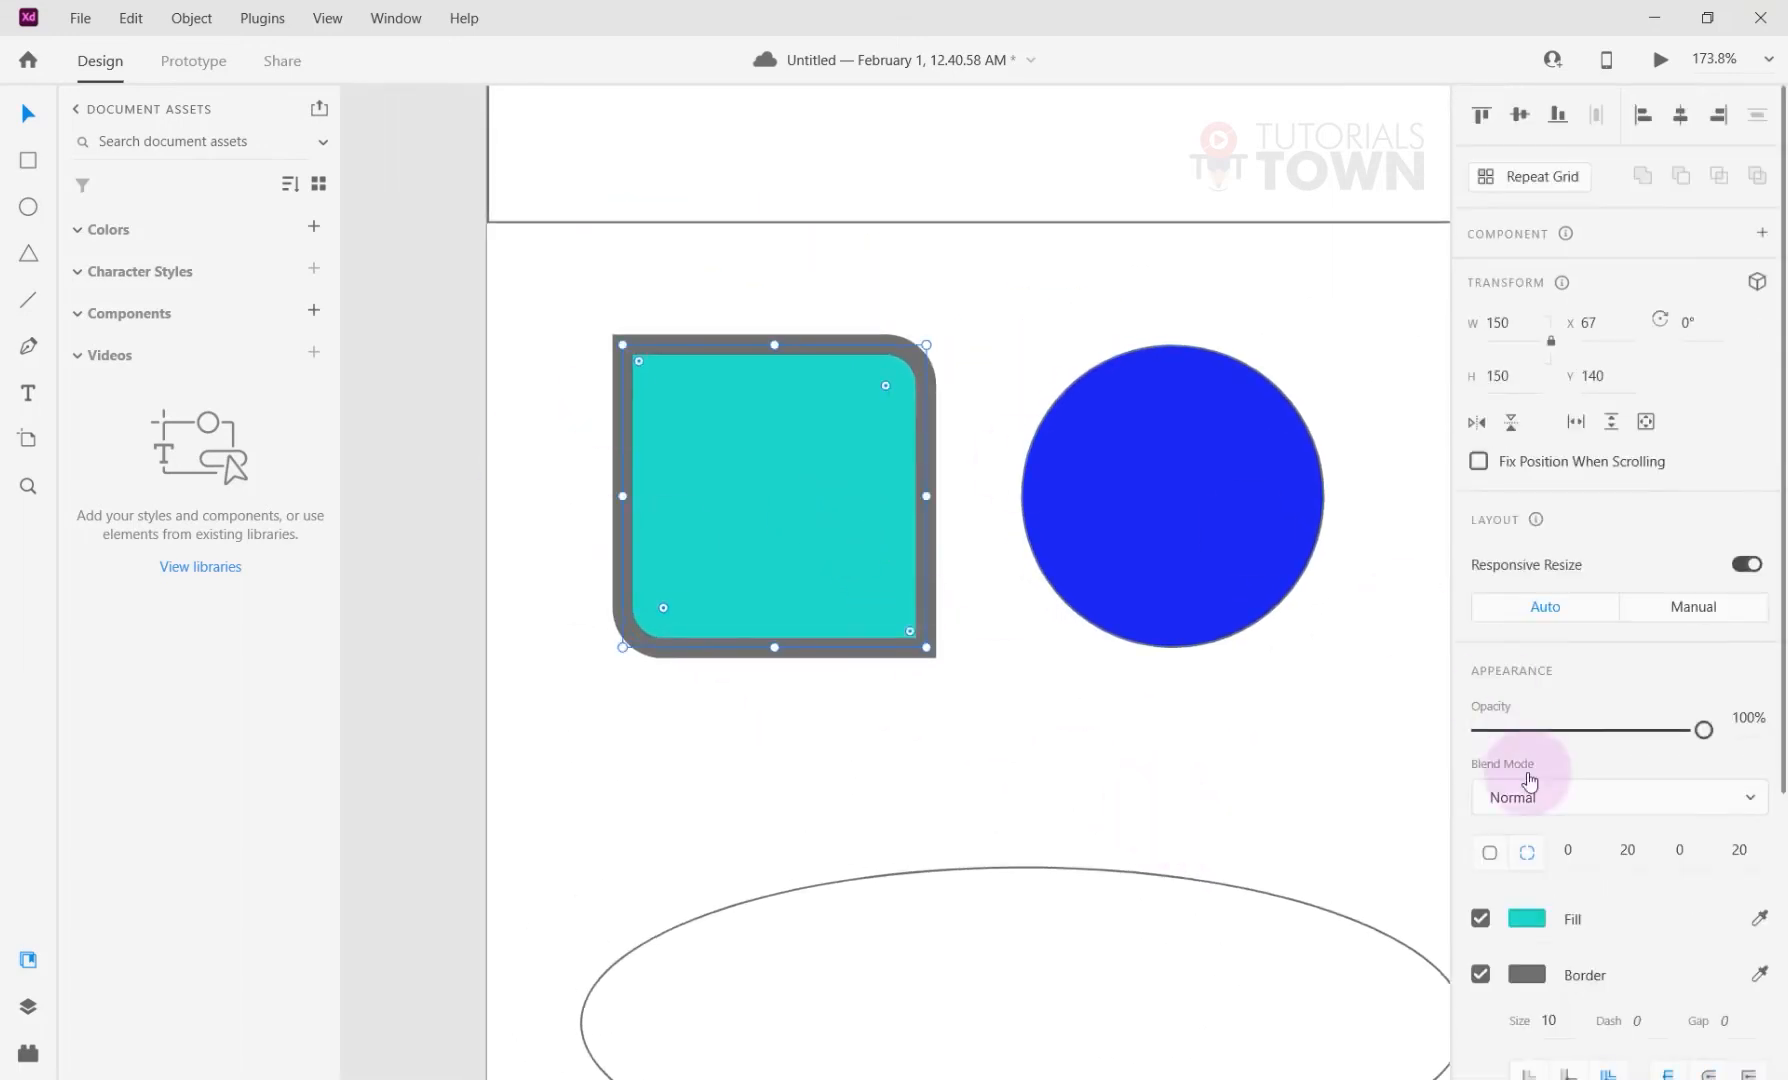
scroll(1650, 962, down, 5)
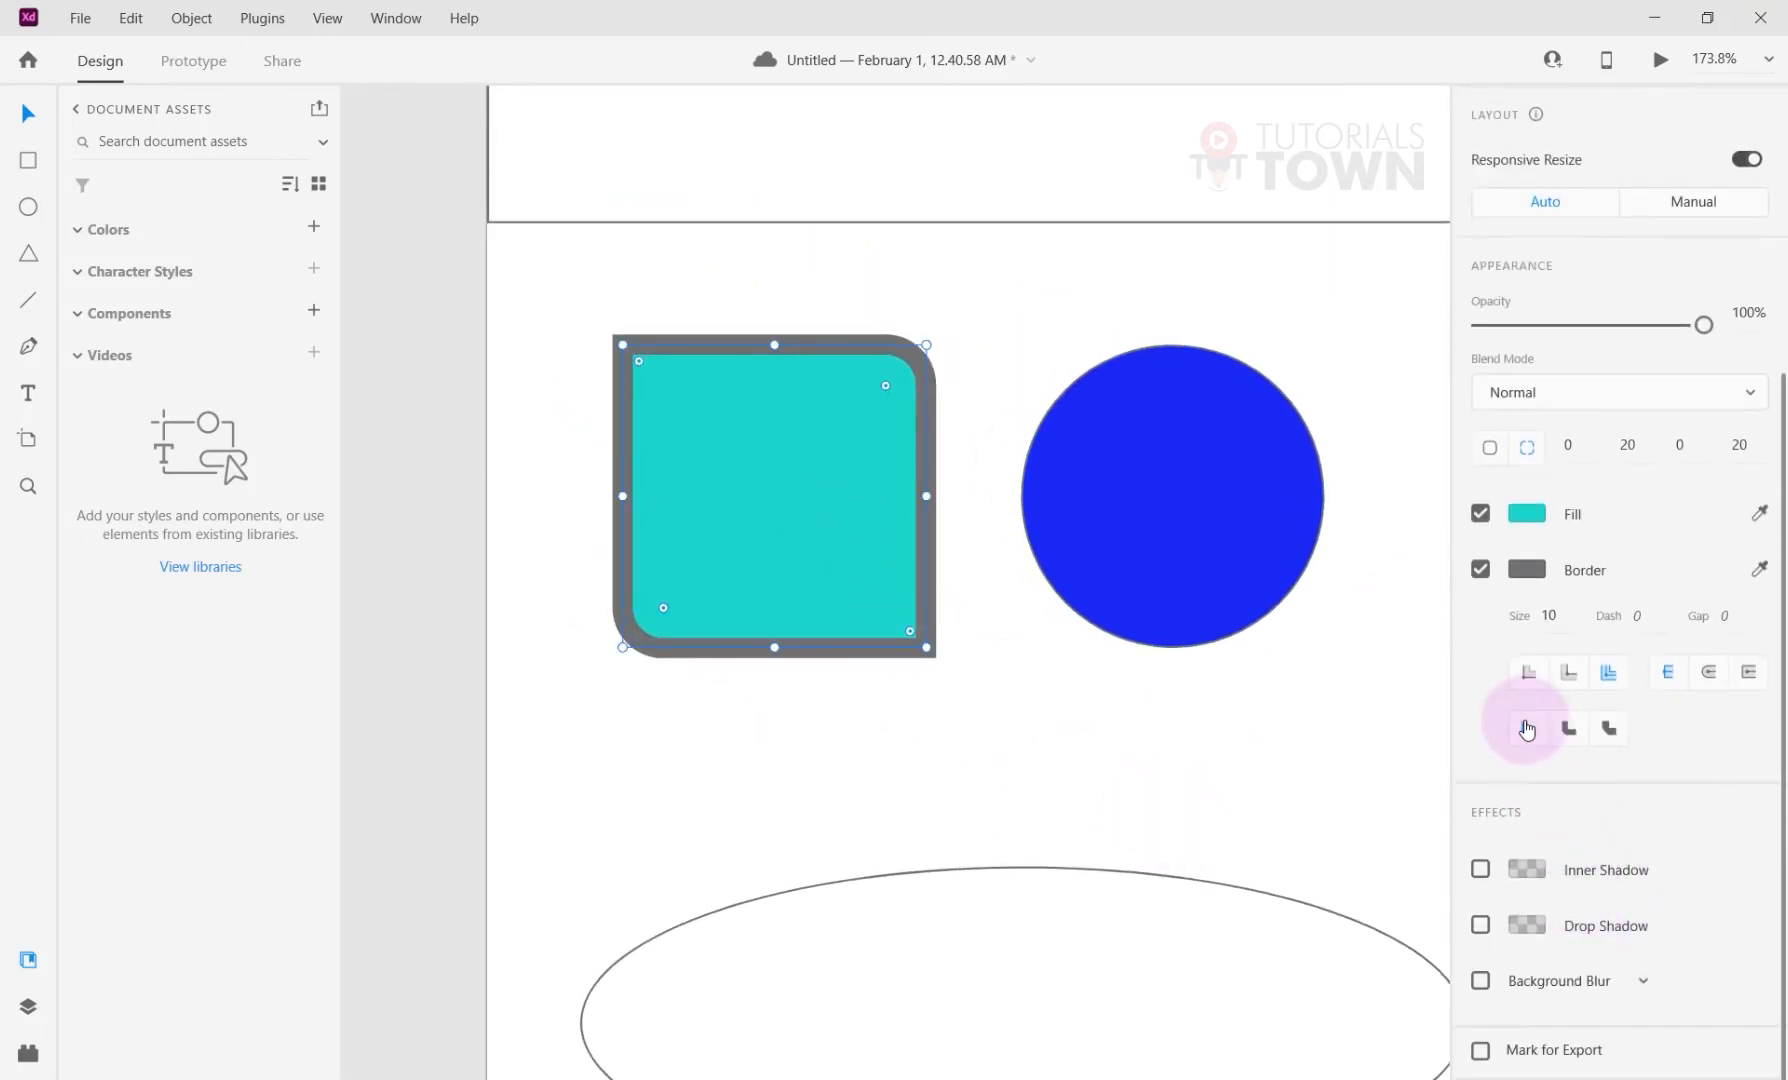
click(1527, 729)
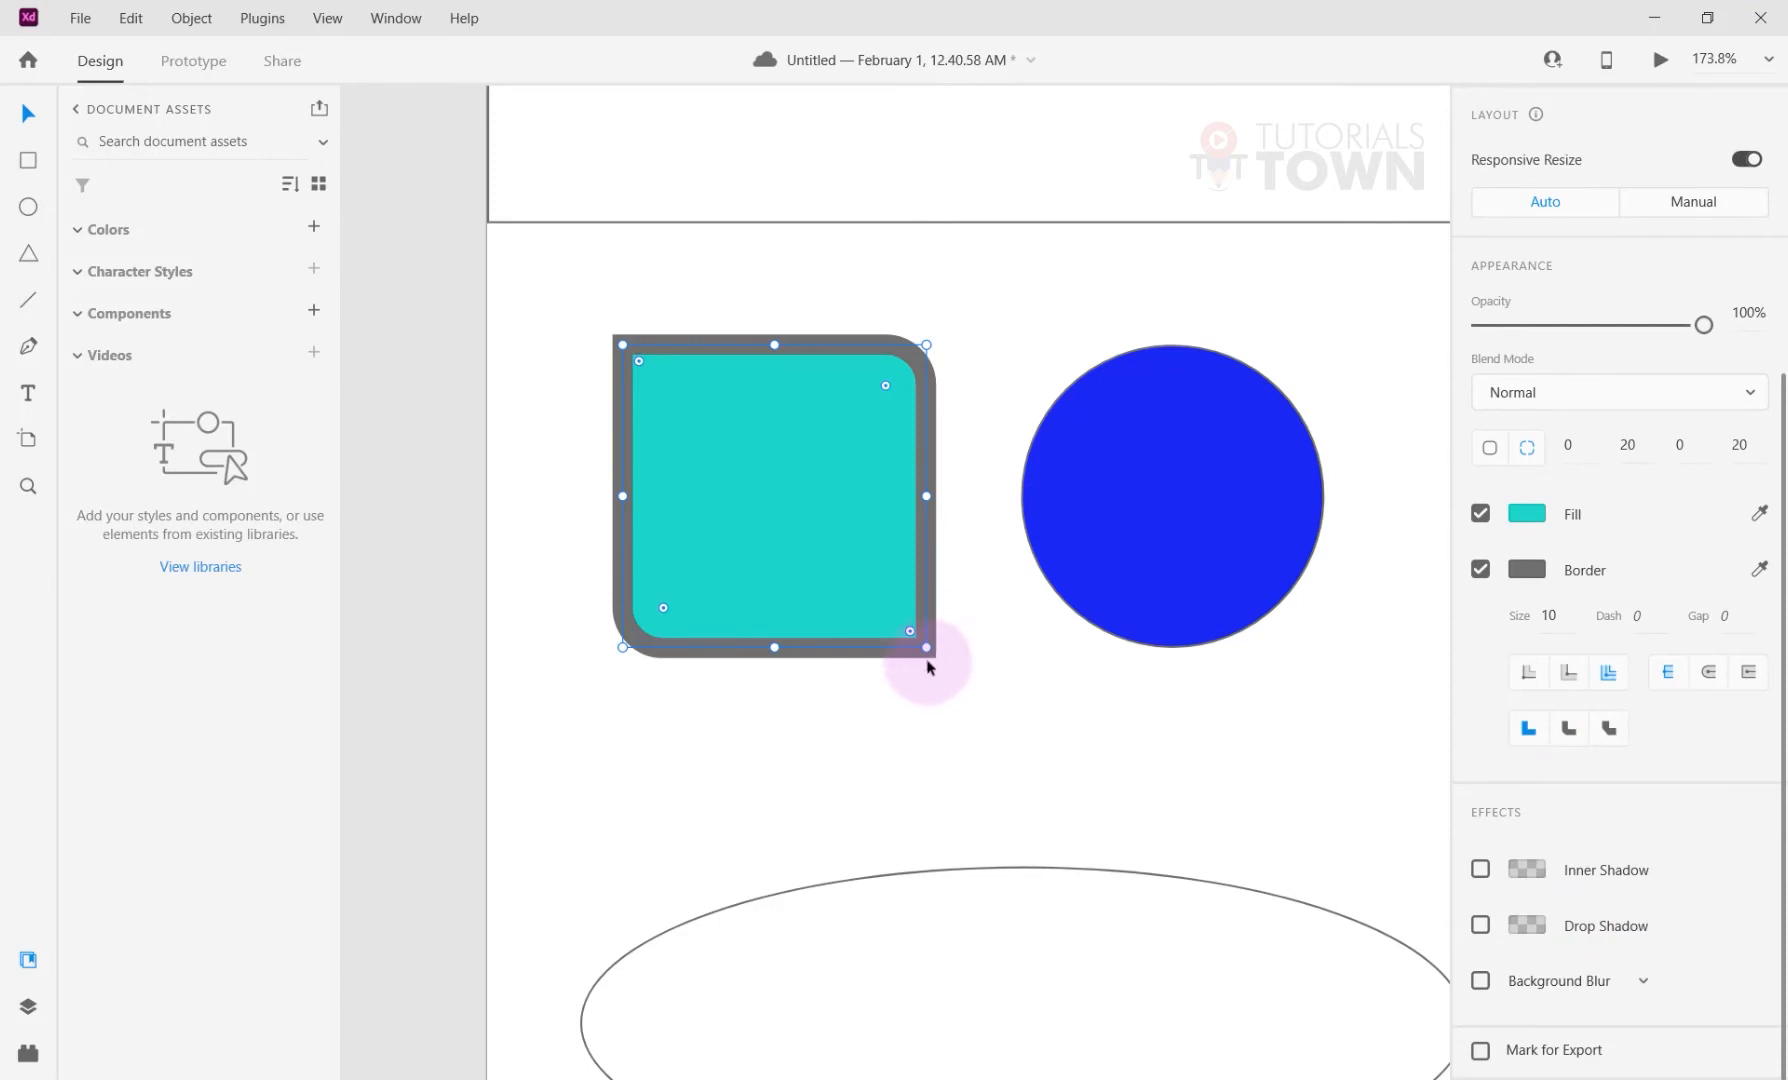
scroll(950, 660, up, 2)
scroll(950, 660, down, 2)
click(770, 607)
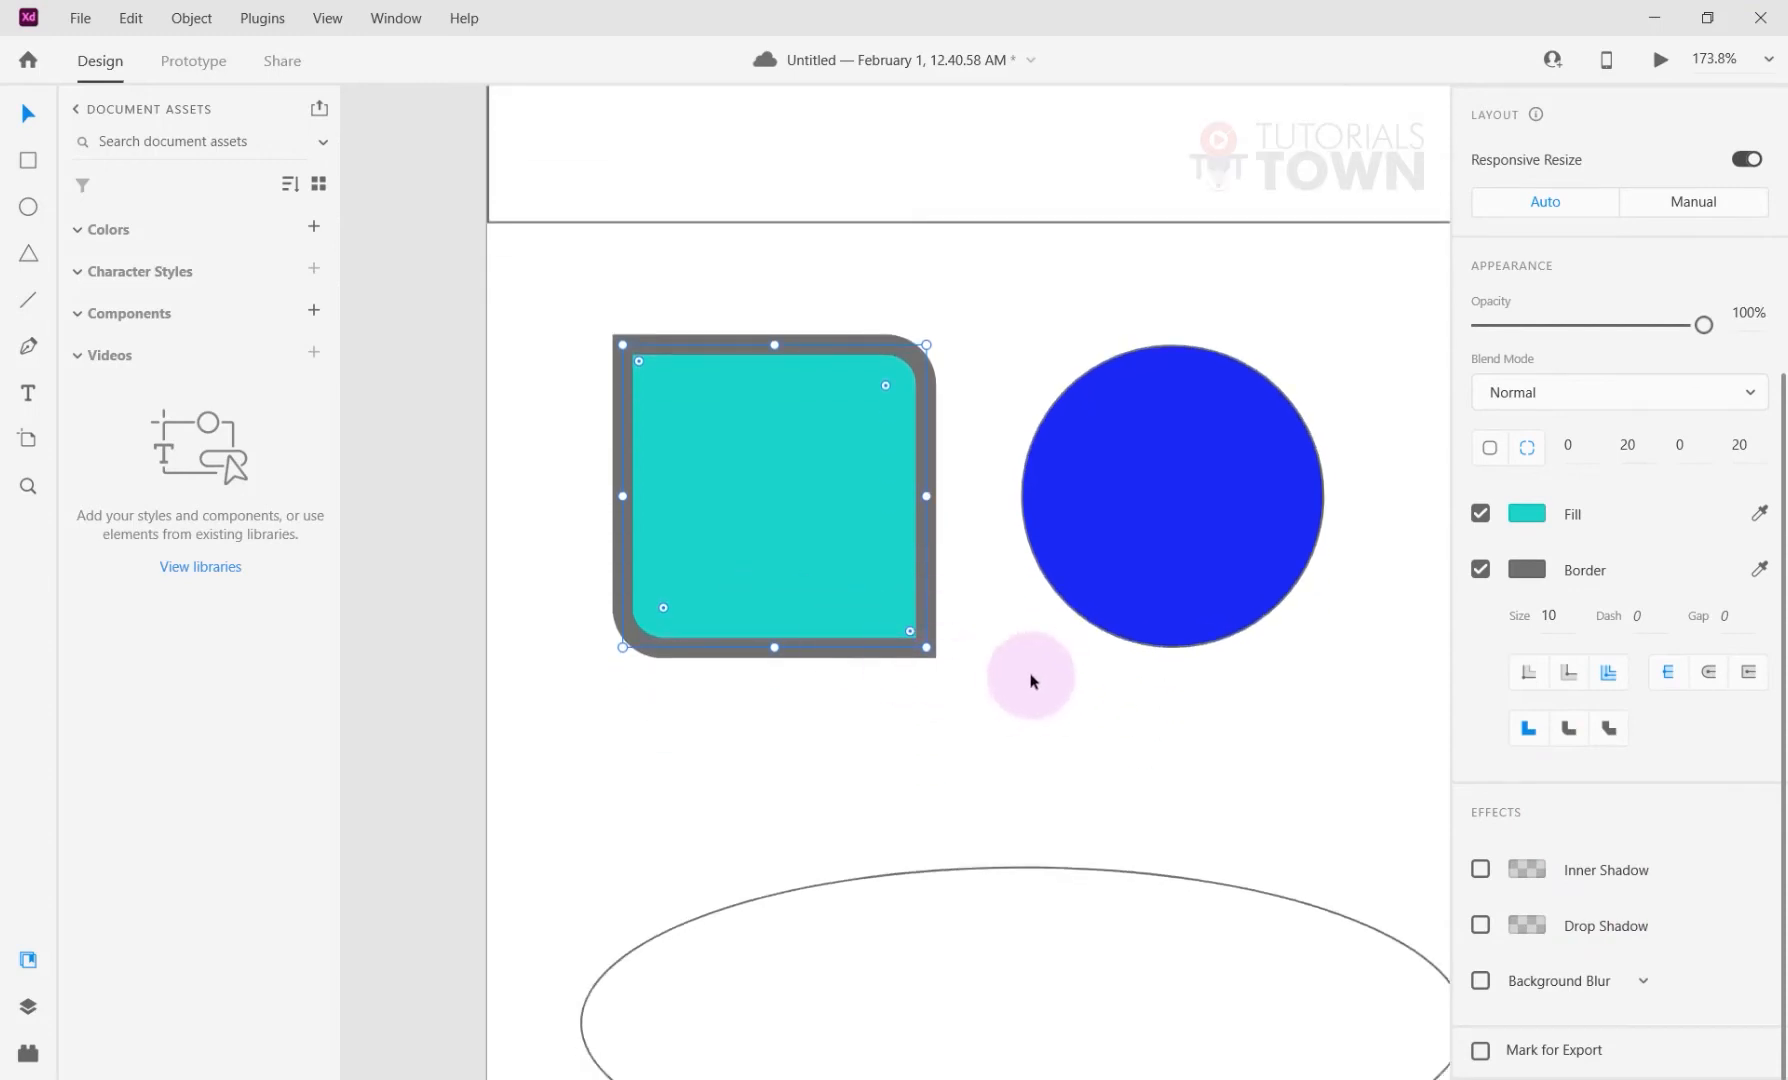
scroll(948, 648, up, 6)
scroll(828, 664, down, 6)
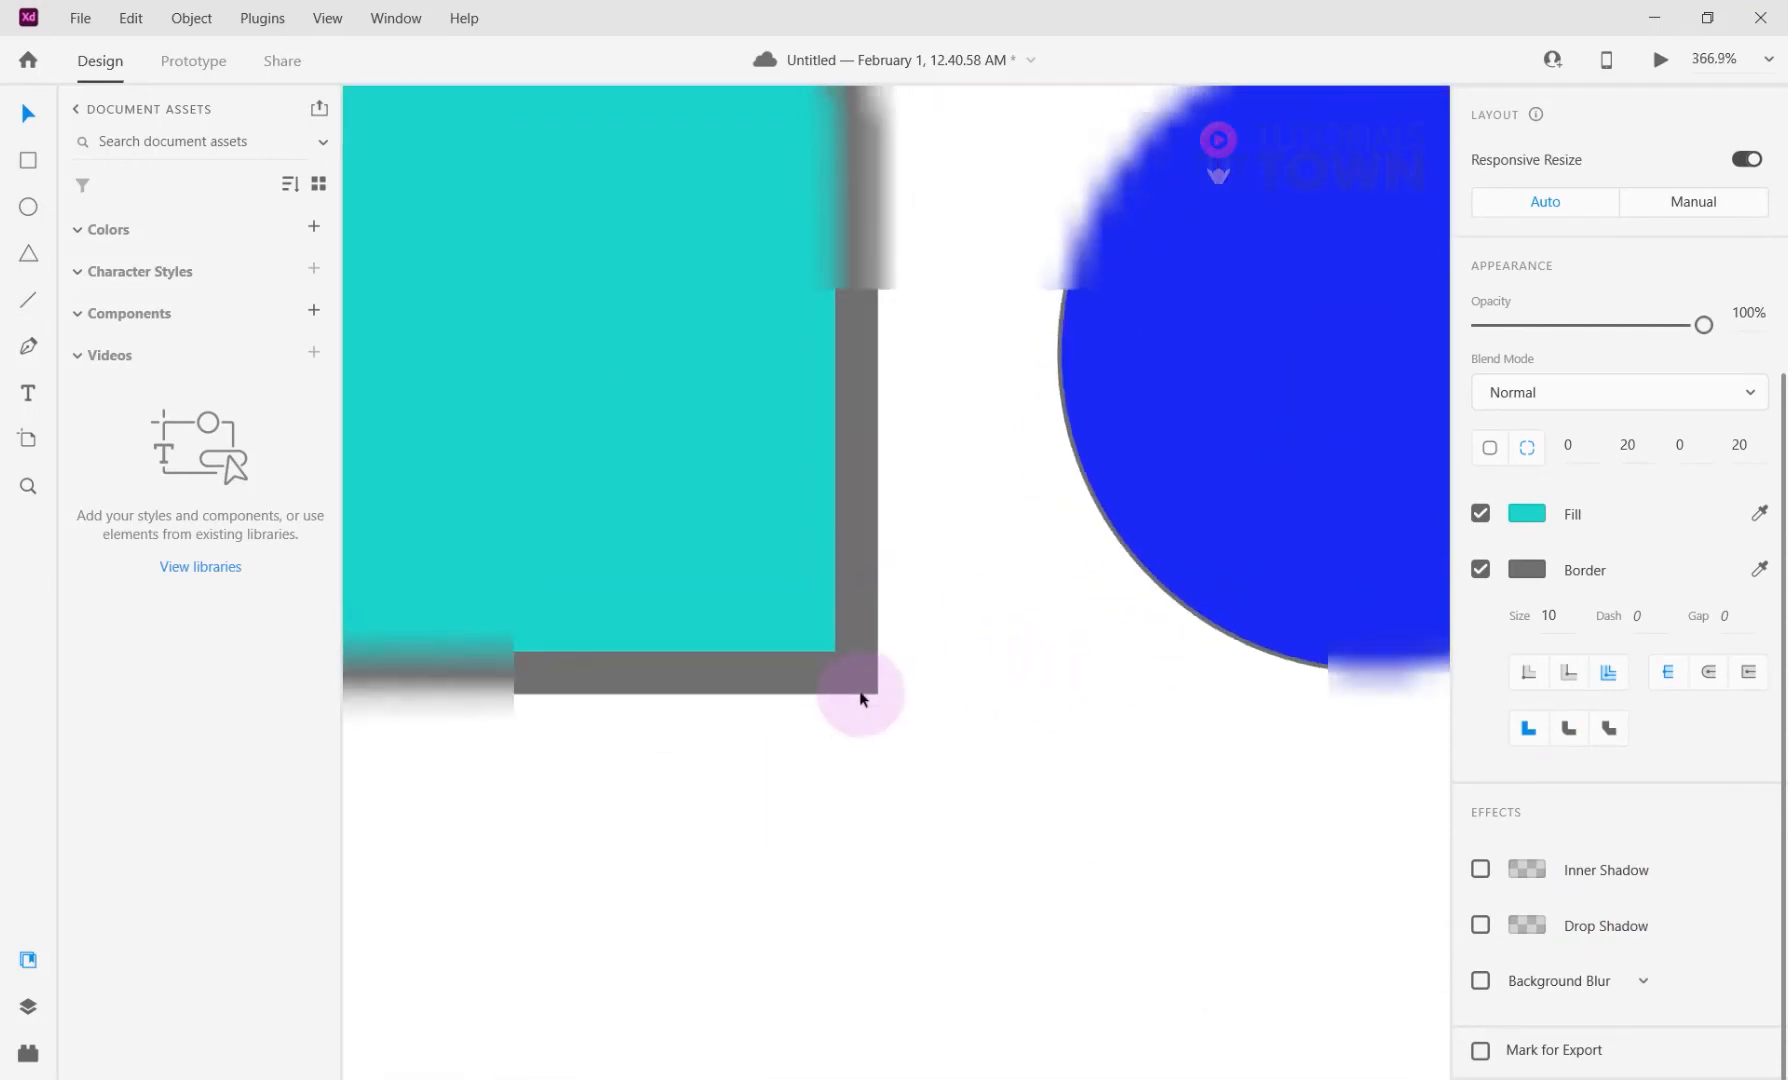
click(1570, 731)
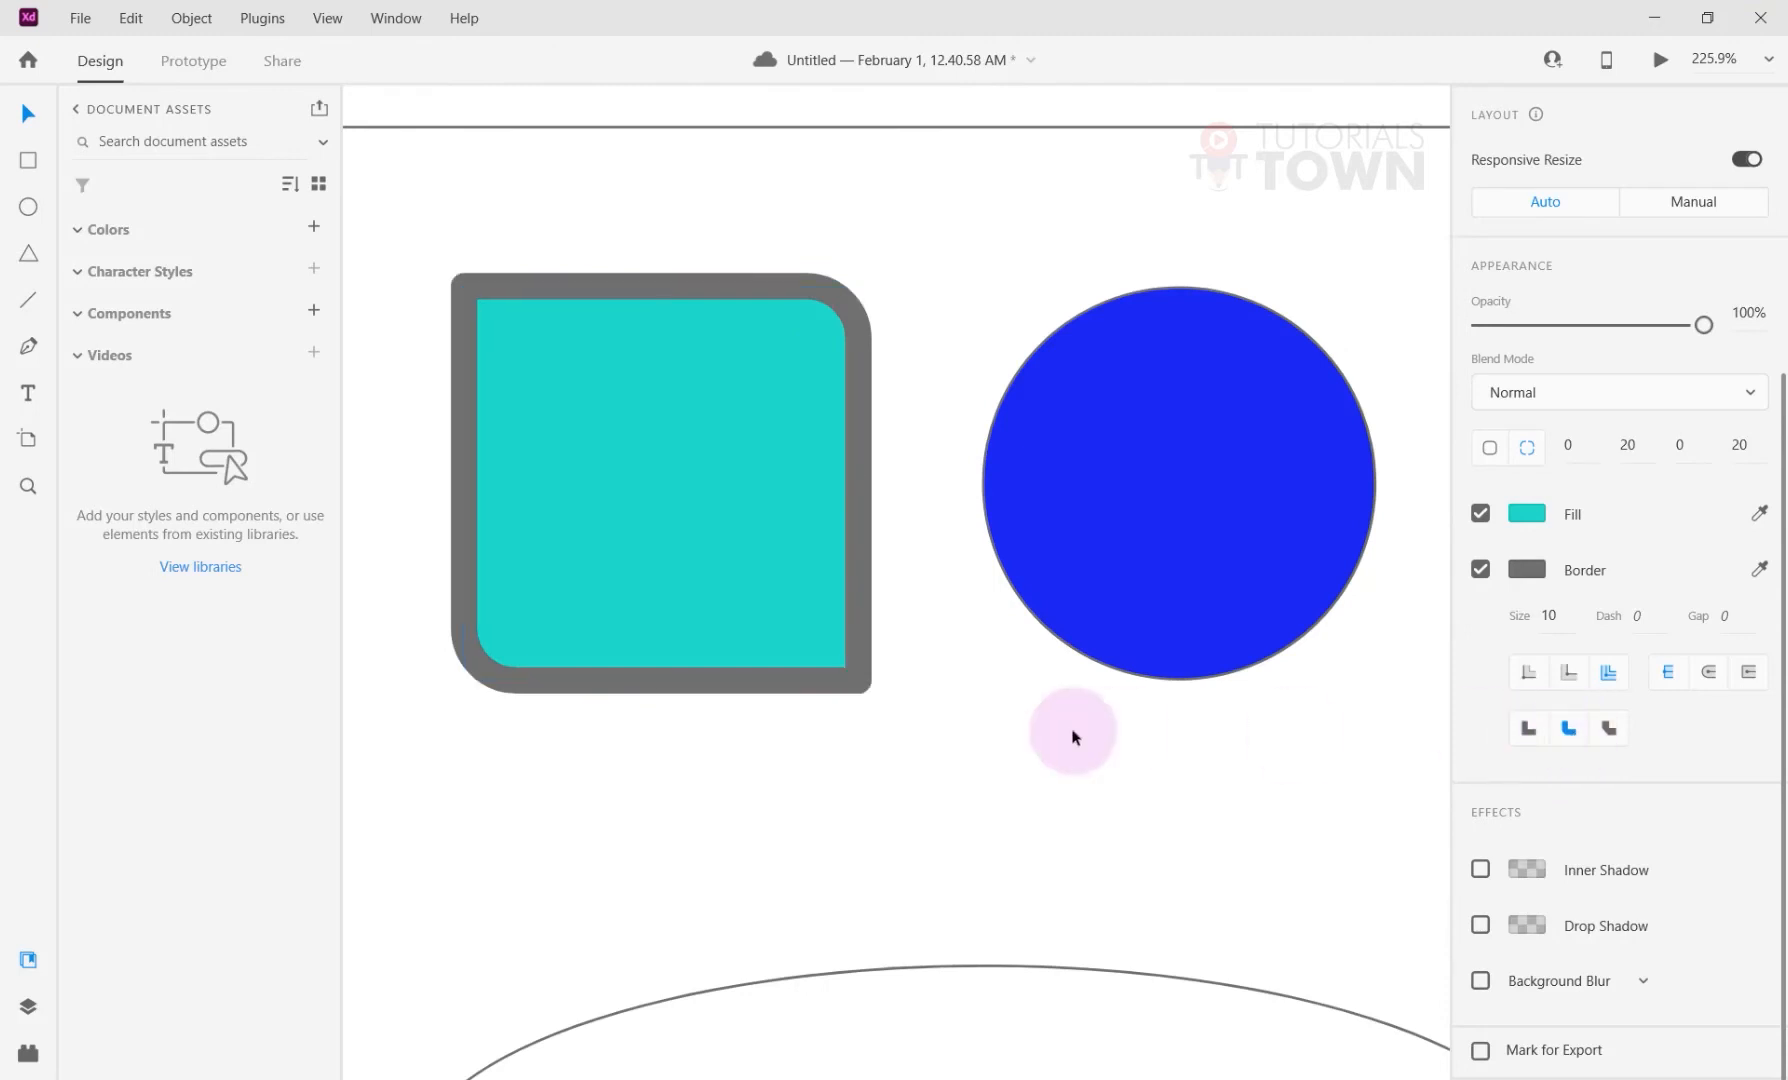
click(1608, 733)
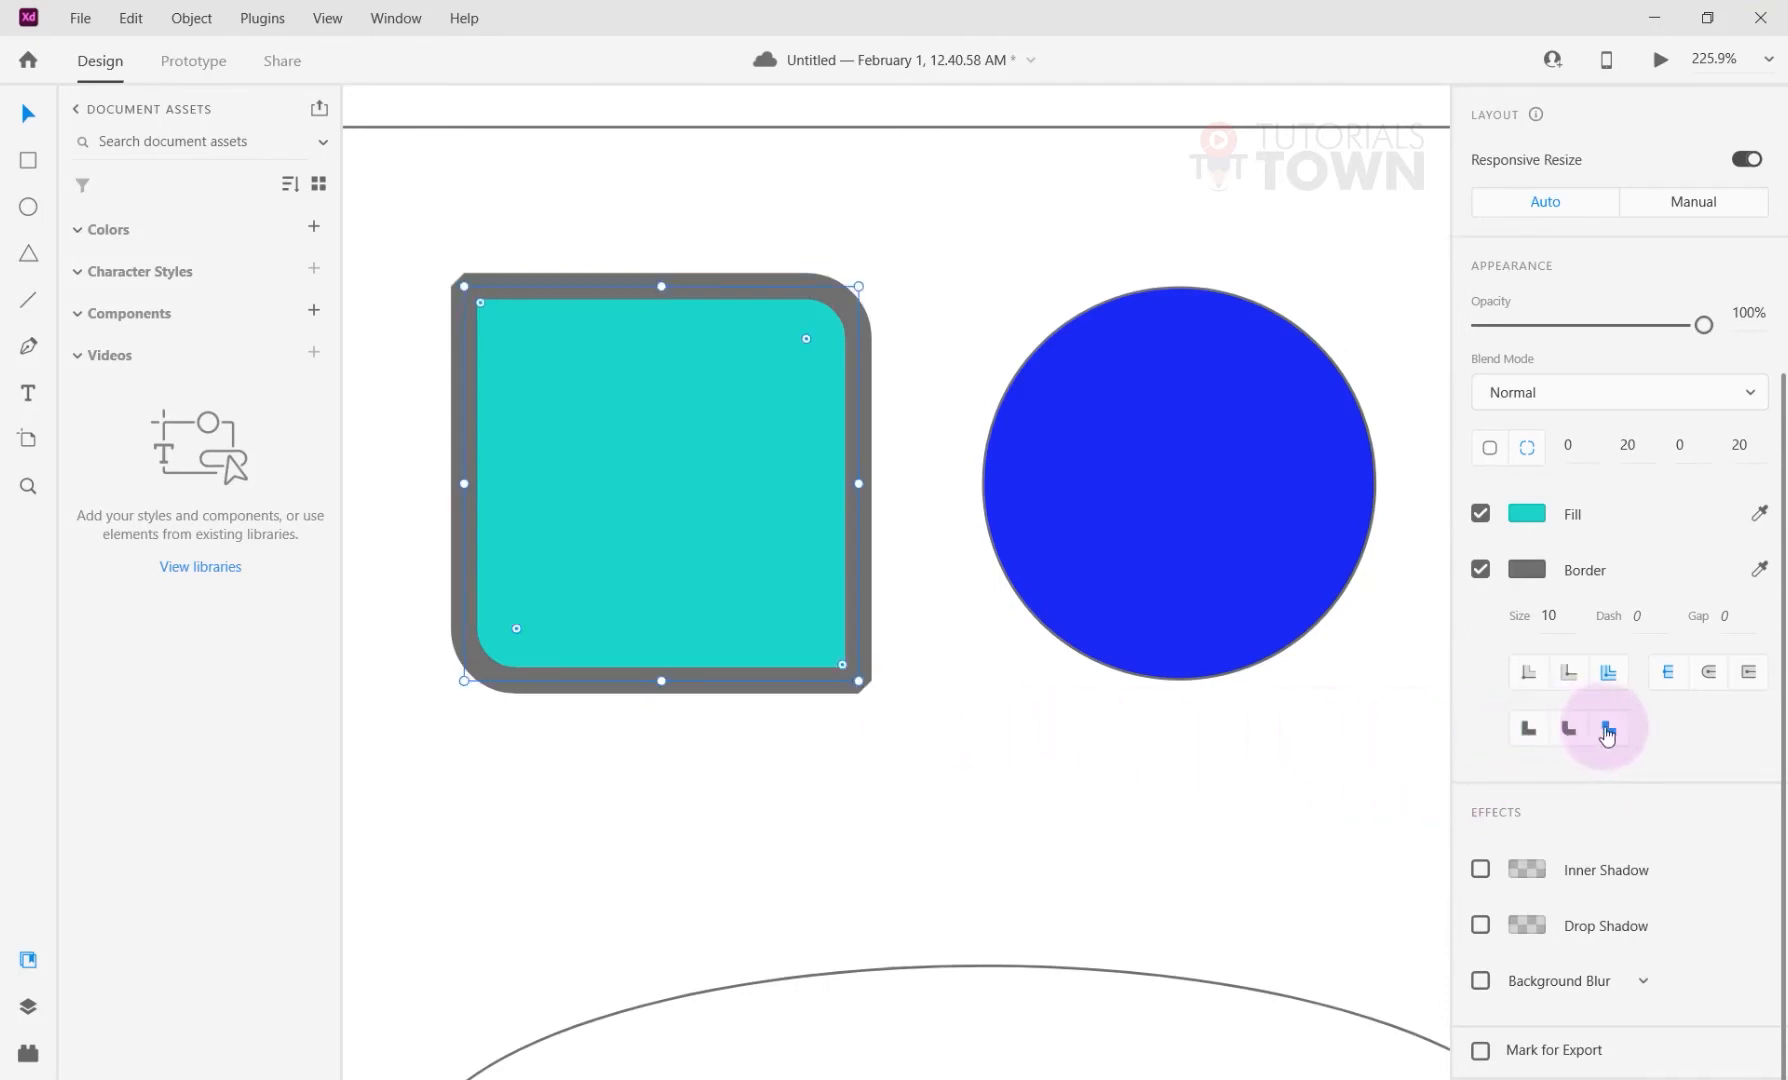
scroll(870, 685, up, 5)
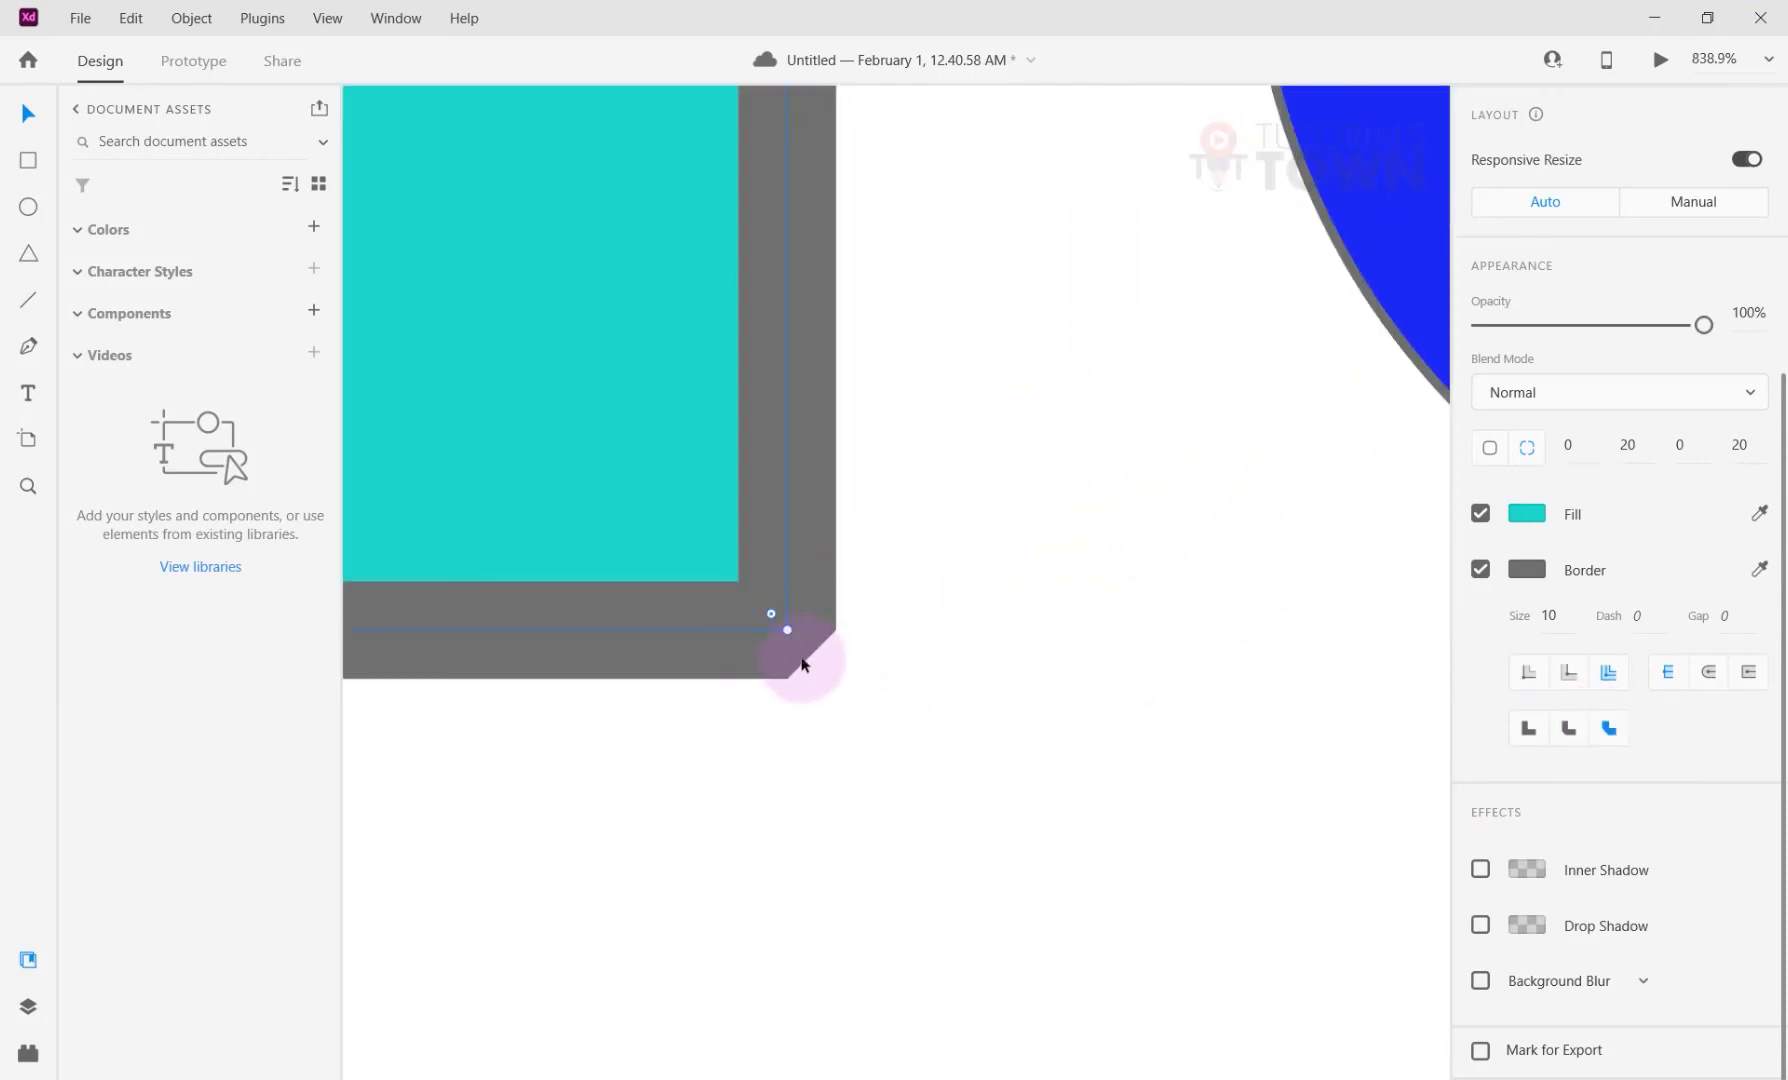
scroll(822, 750, down, 5)
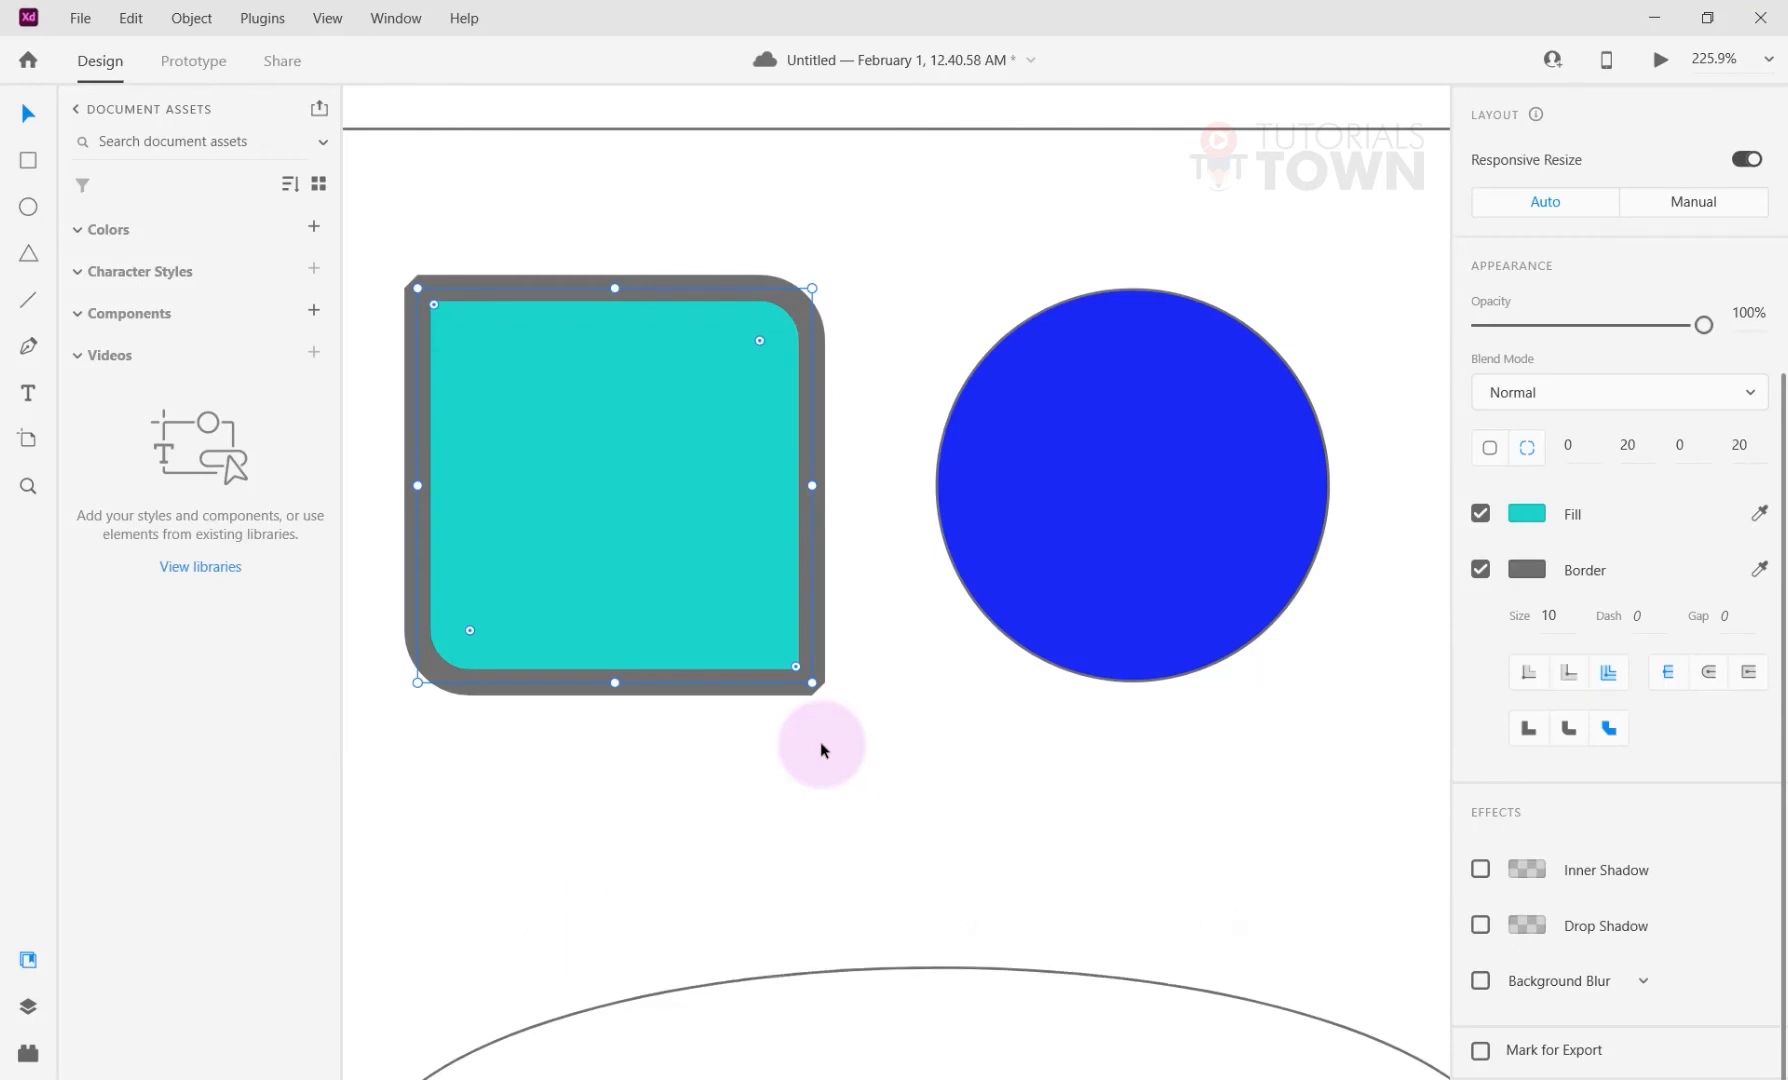
Change the blue circle's fill to yellow #DCE91D by picking a new hue.
scroll(1650, 595, up, 5)
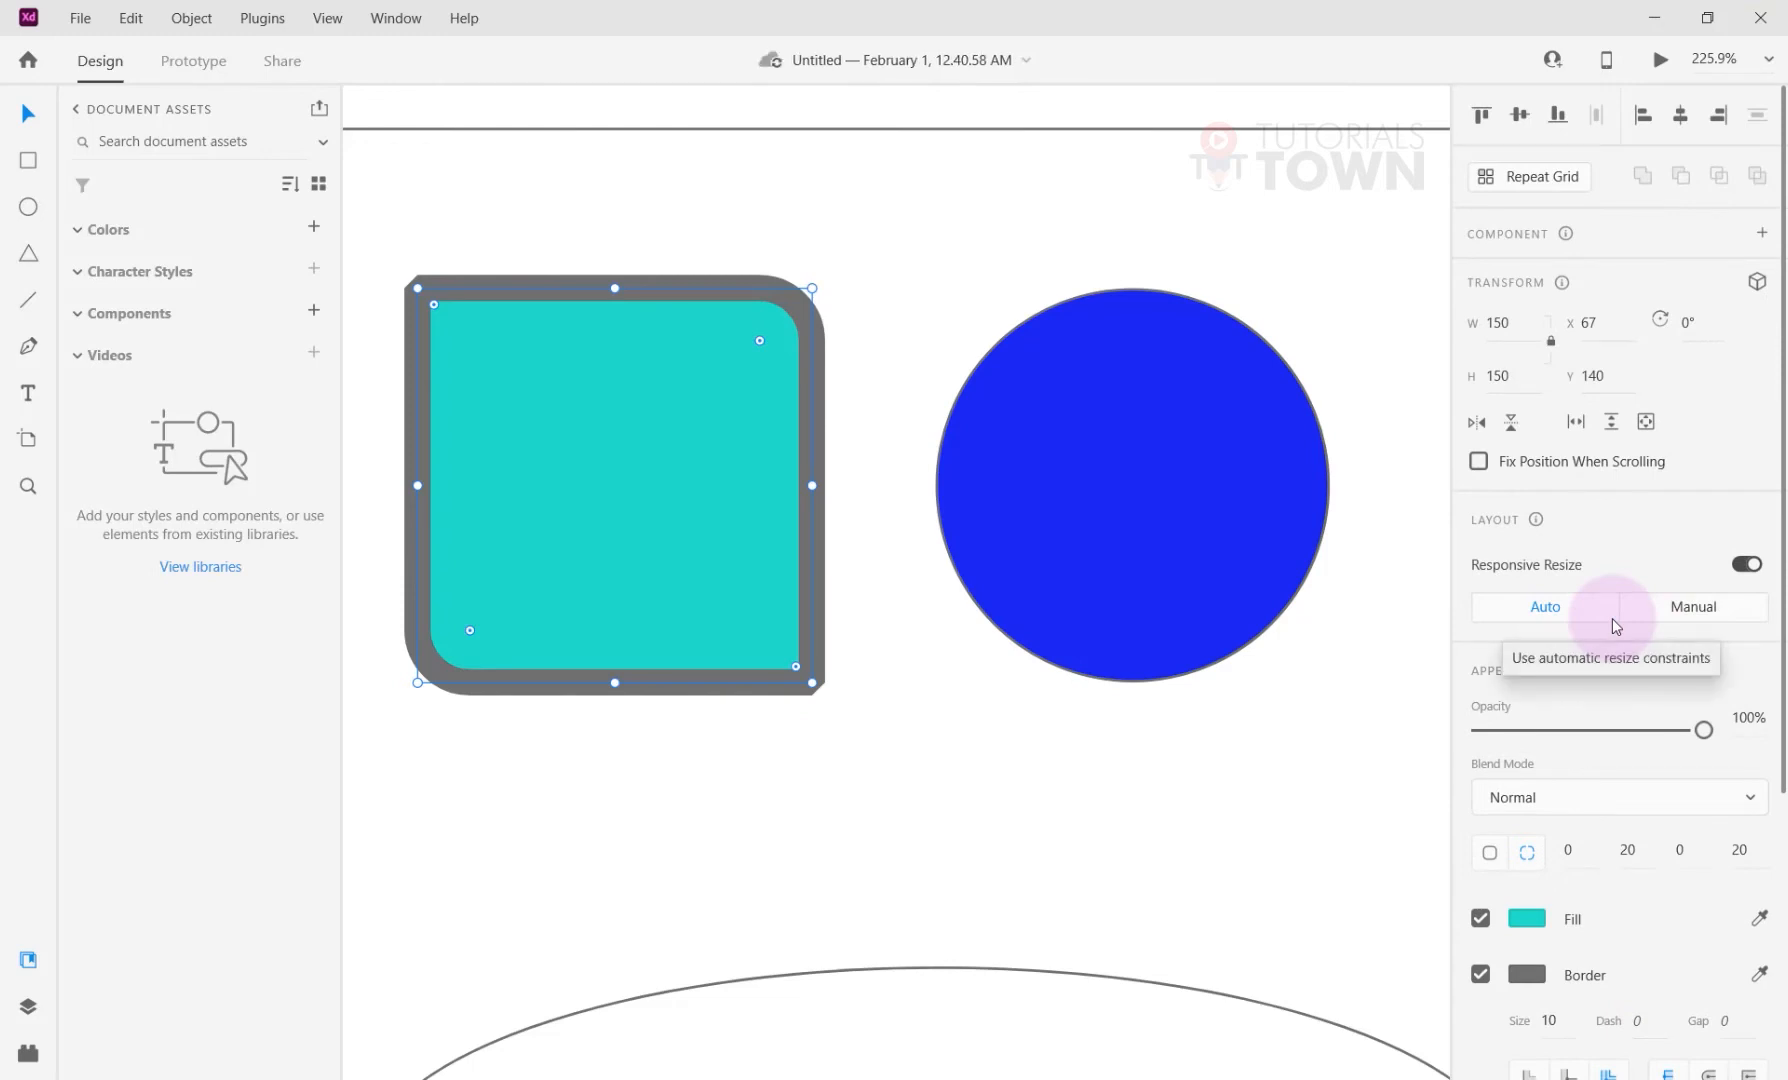
scroll(1613, 626, down, 4)
scroll(1060, 640, down, 2)
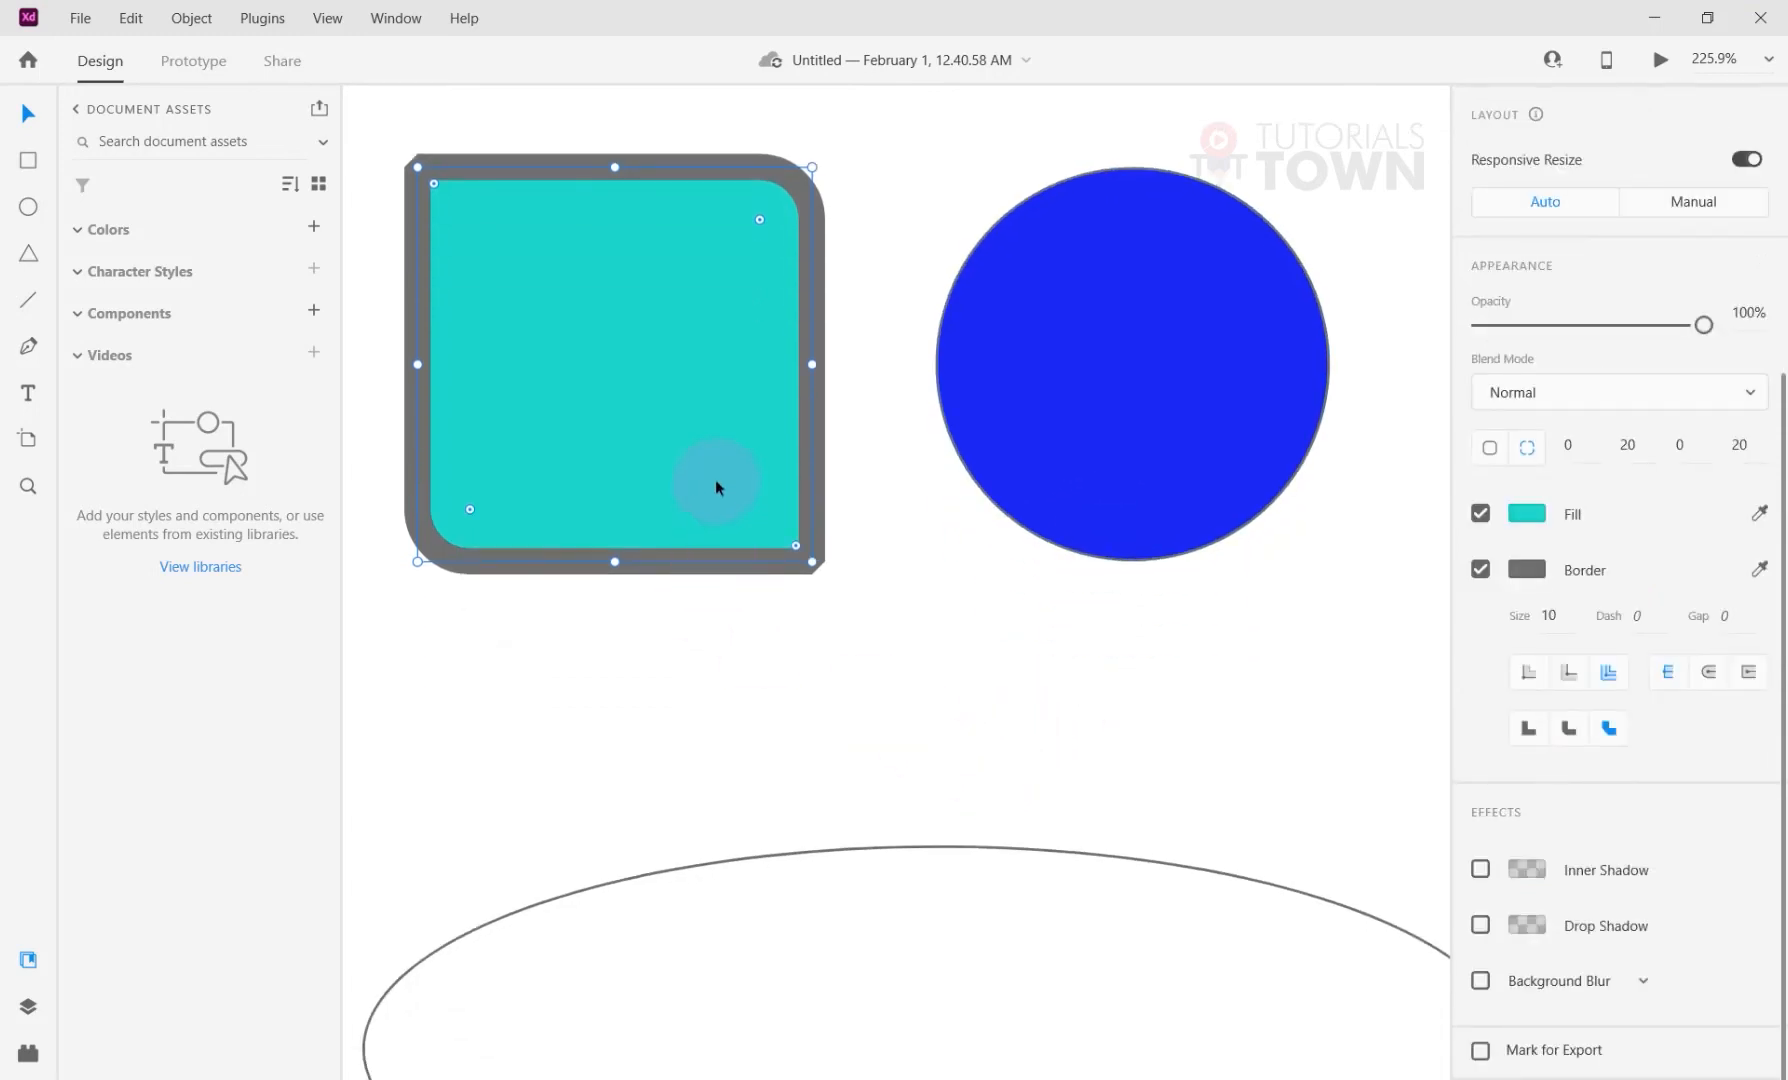
scroll(900, 610, right, 7)
scroll(900, 610, up, 2)
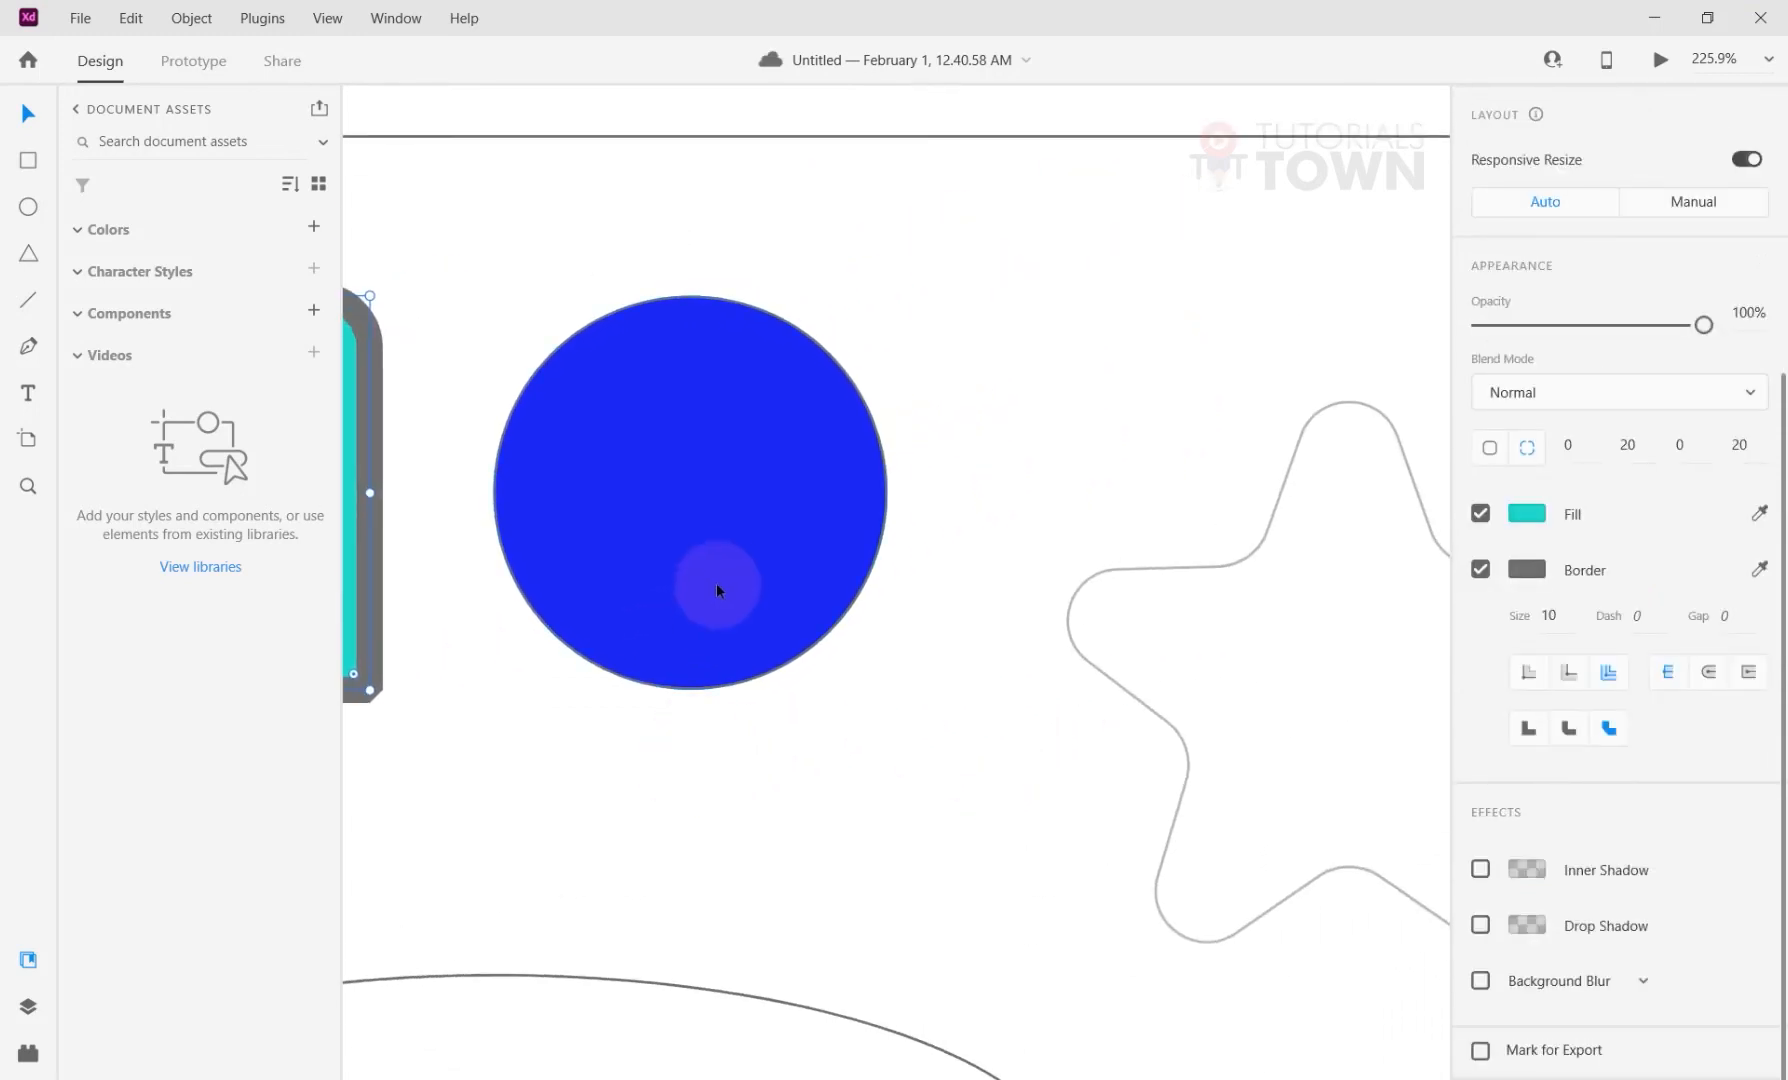
click(789, 370)
click(1529, 522)
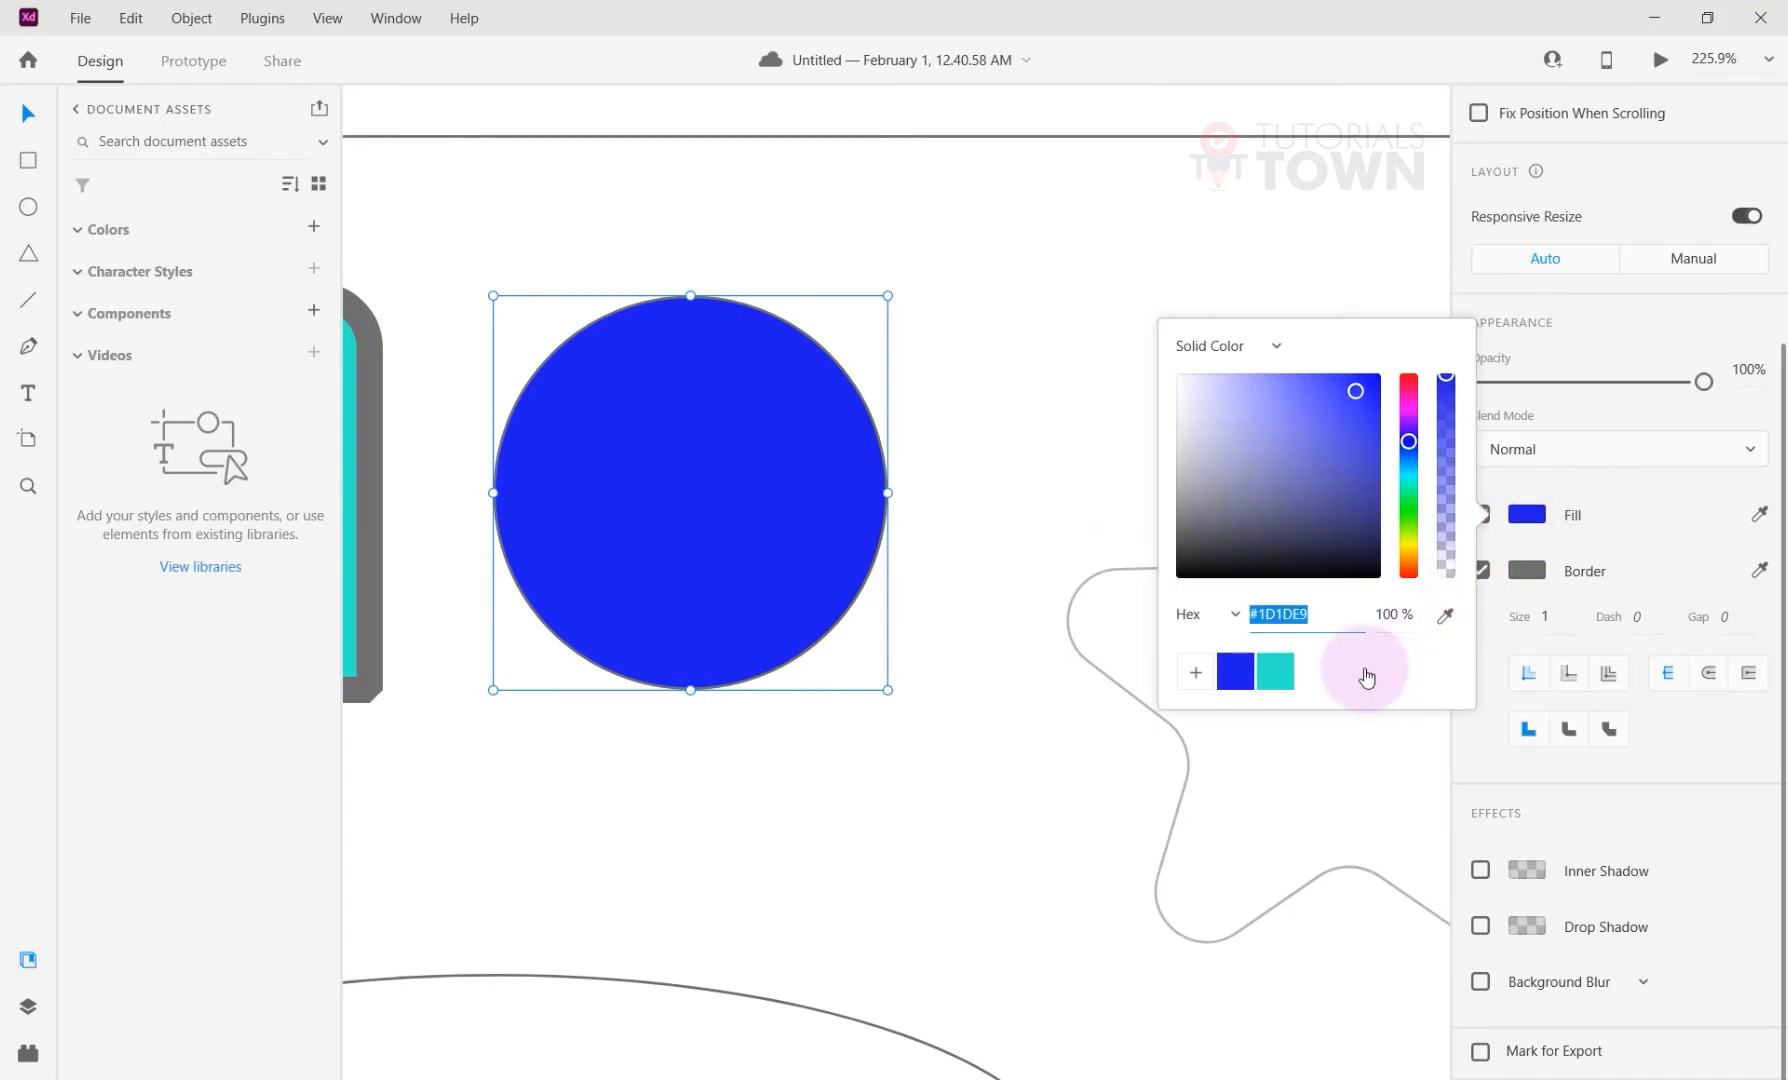
click(1408, 545)
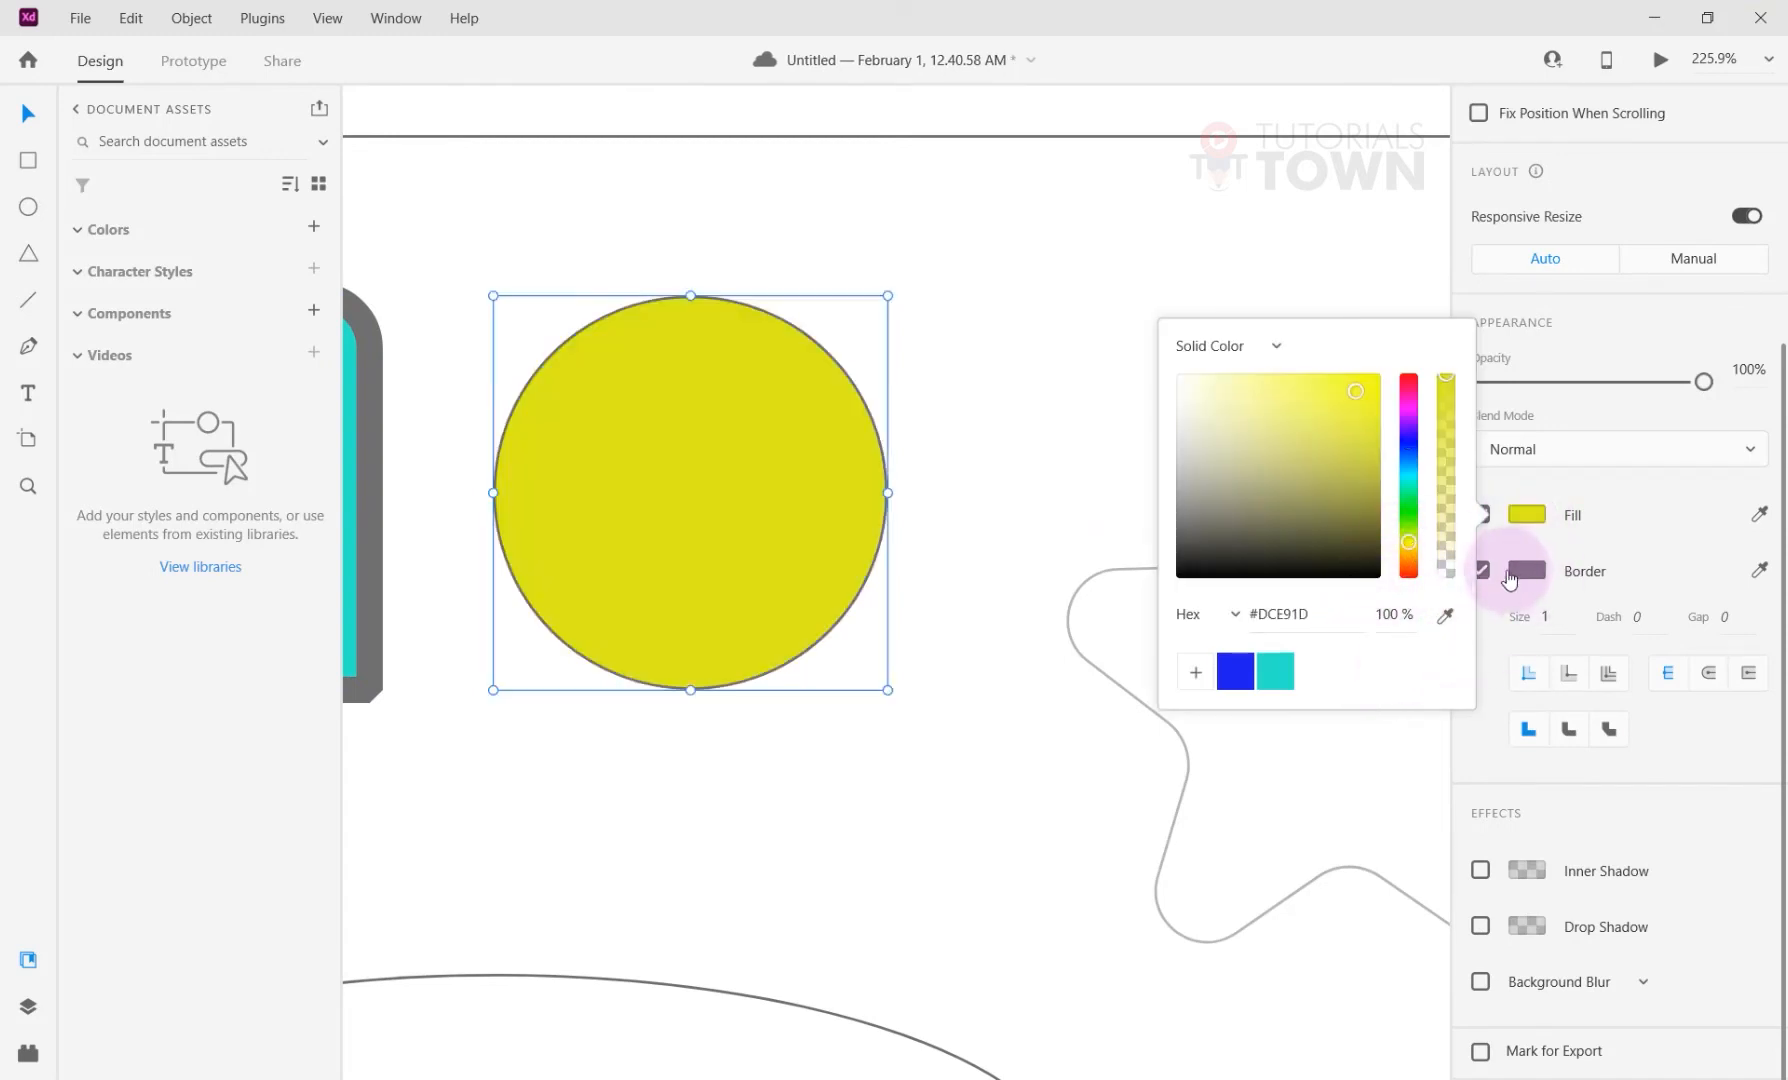
click(1623, 530)
Turn off the circle's border and move the circle to about X 295, Y 153.
click(1480, 570)
drag(648, 520, 940, 657)
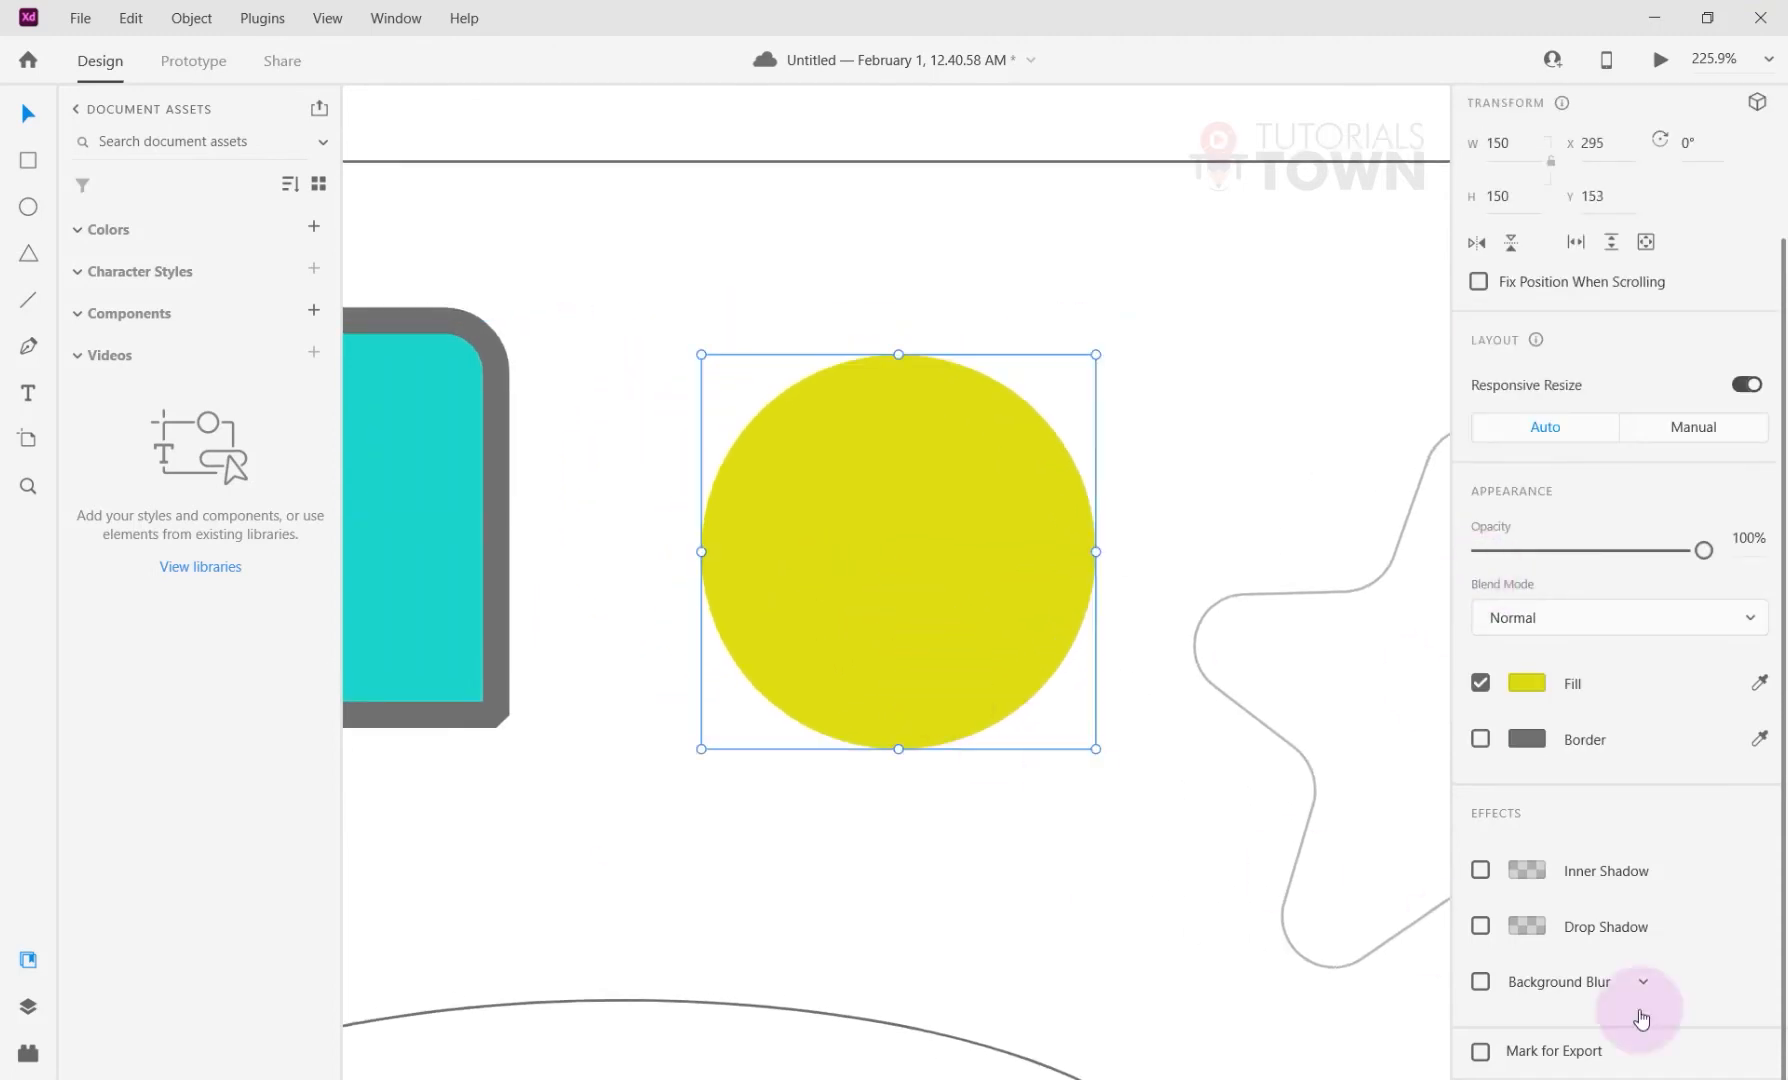
Add an inner shadow to the yellow circle and raise the shadow's Y position to 25.
click(1481, 872)
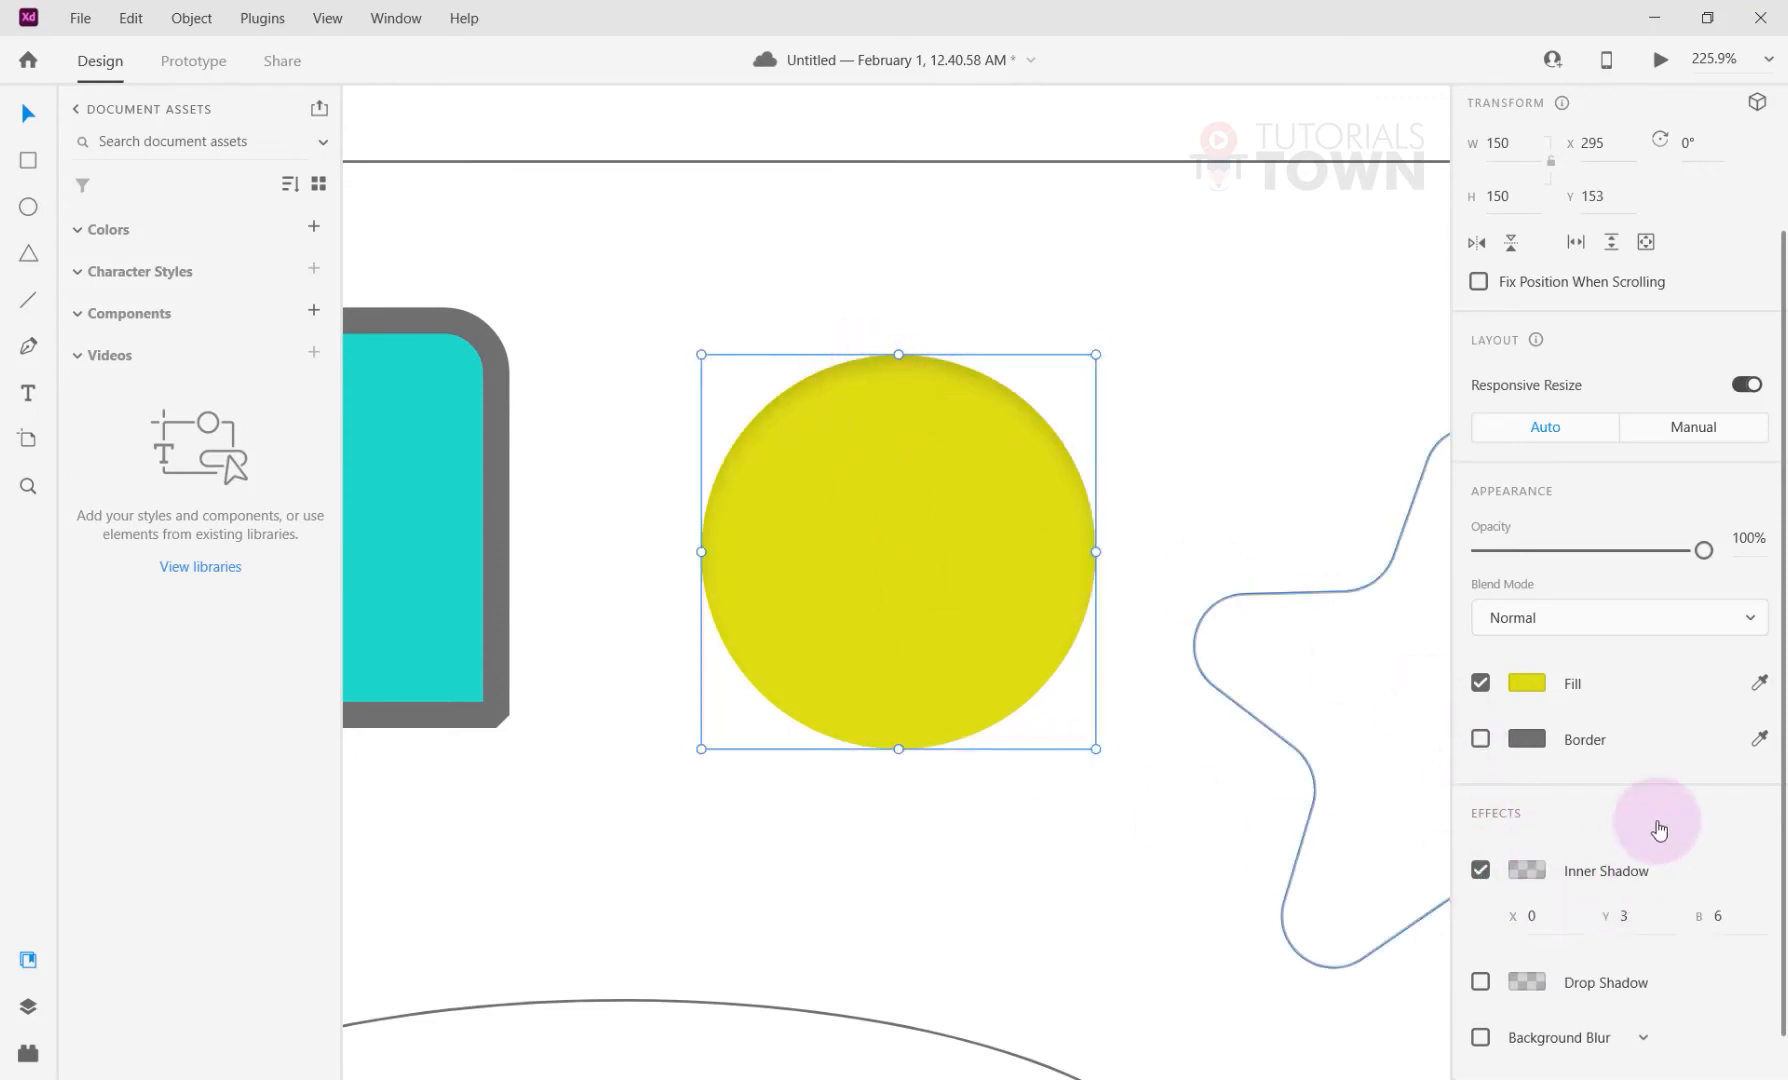
scroll(1640, 840, down, 1)
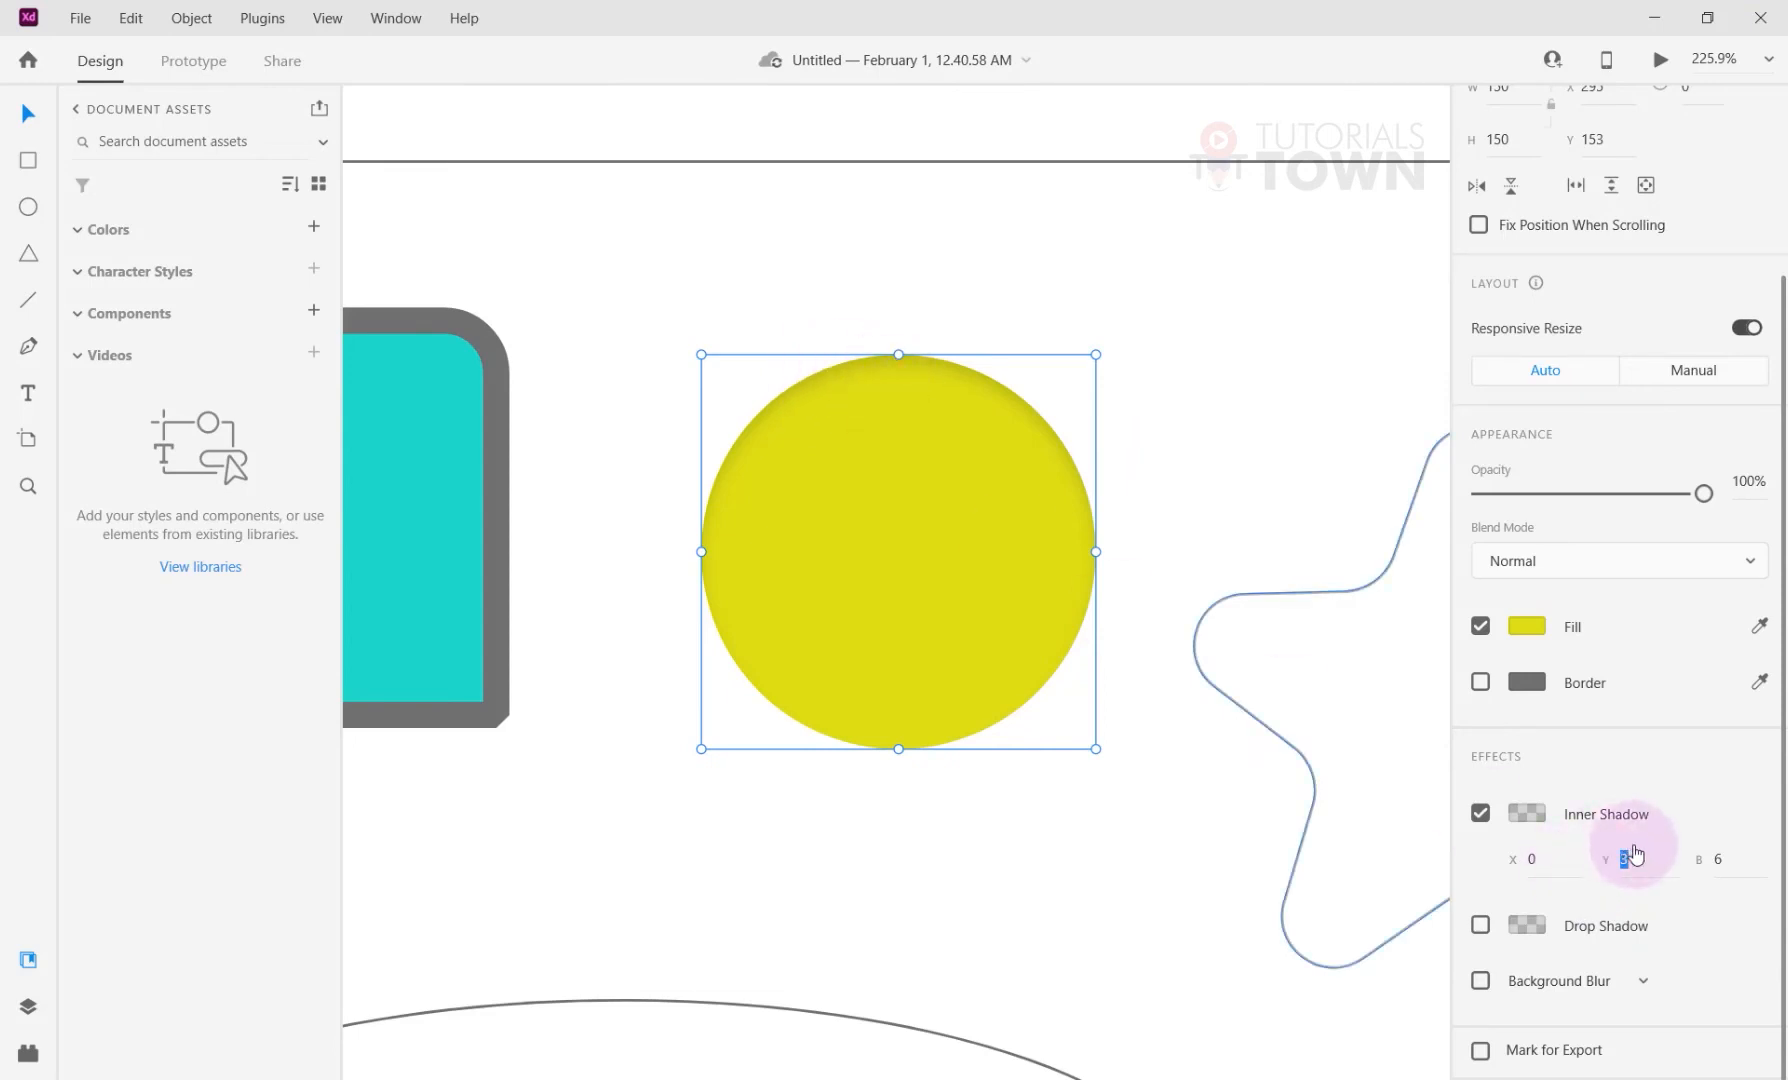
key(Up)
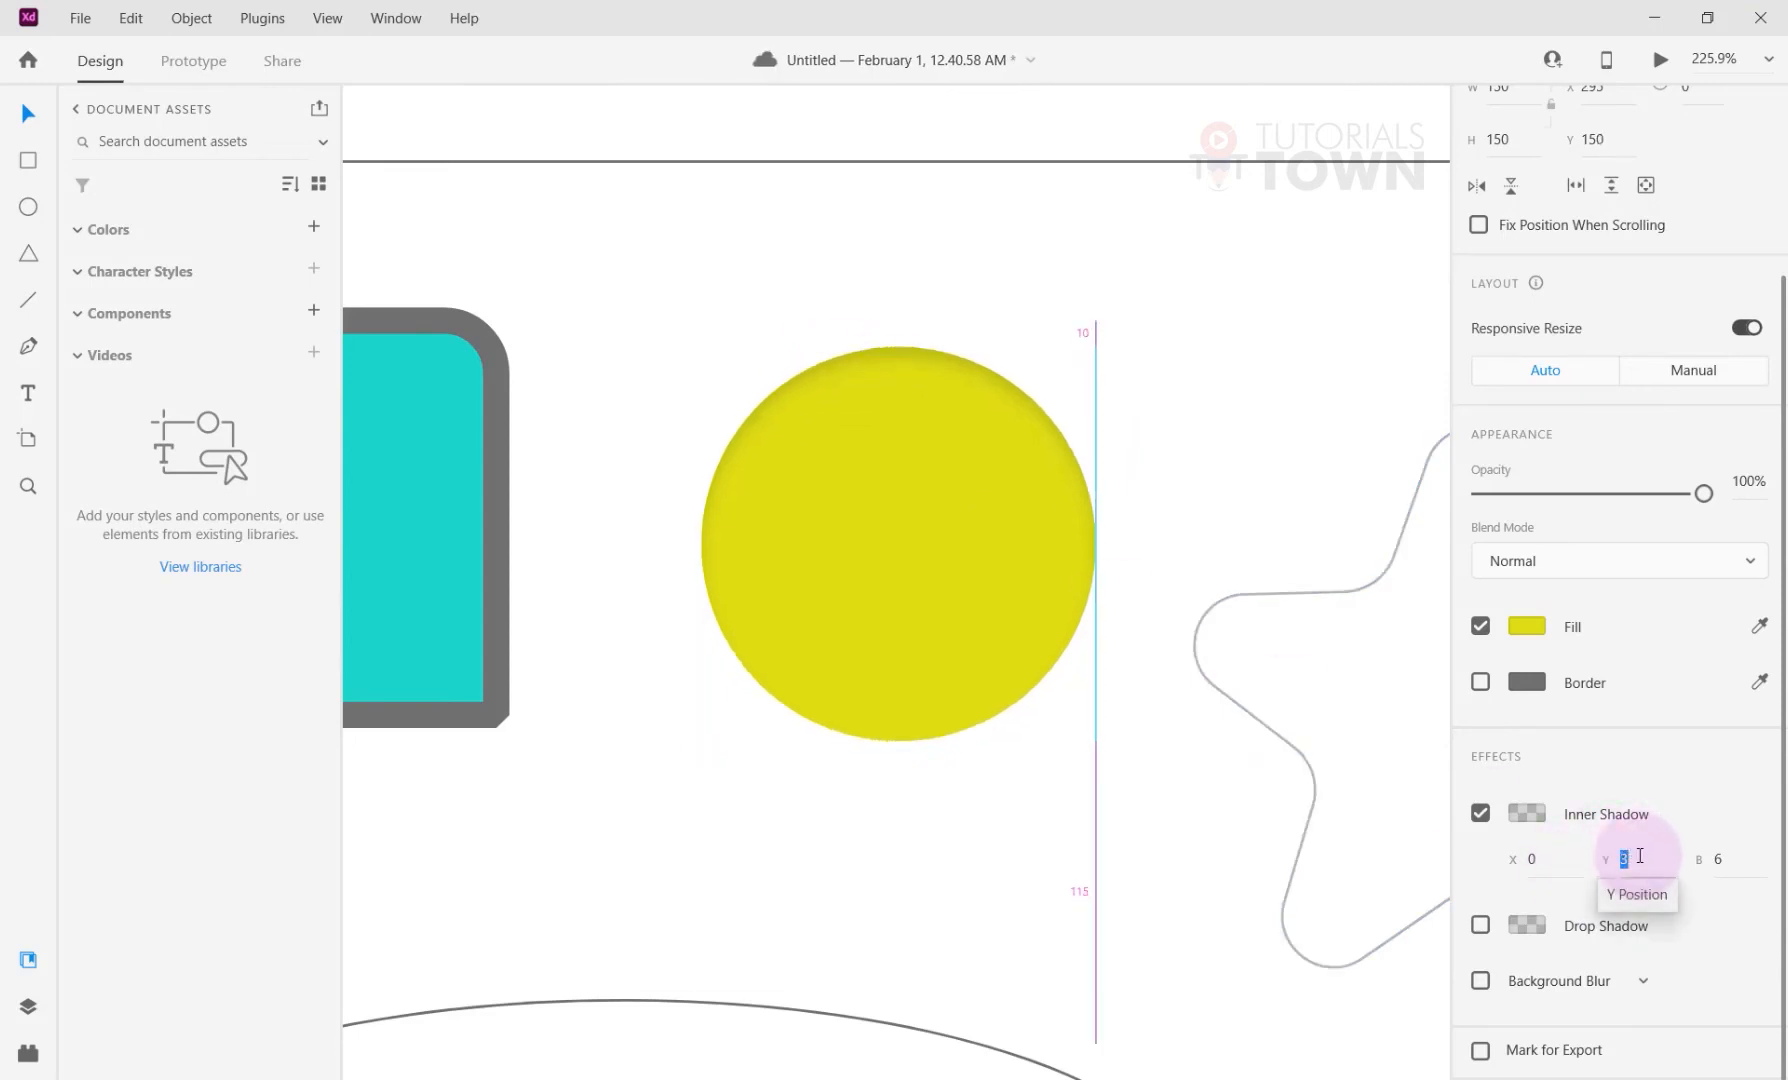
click(1640, 856)
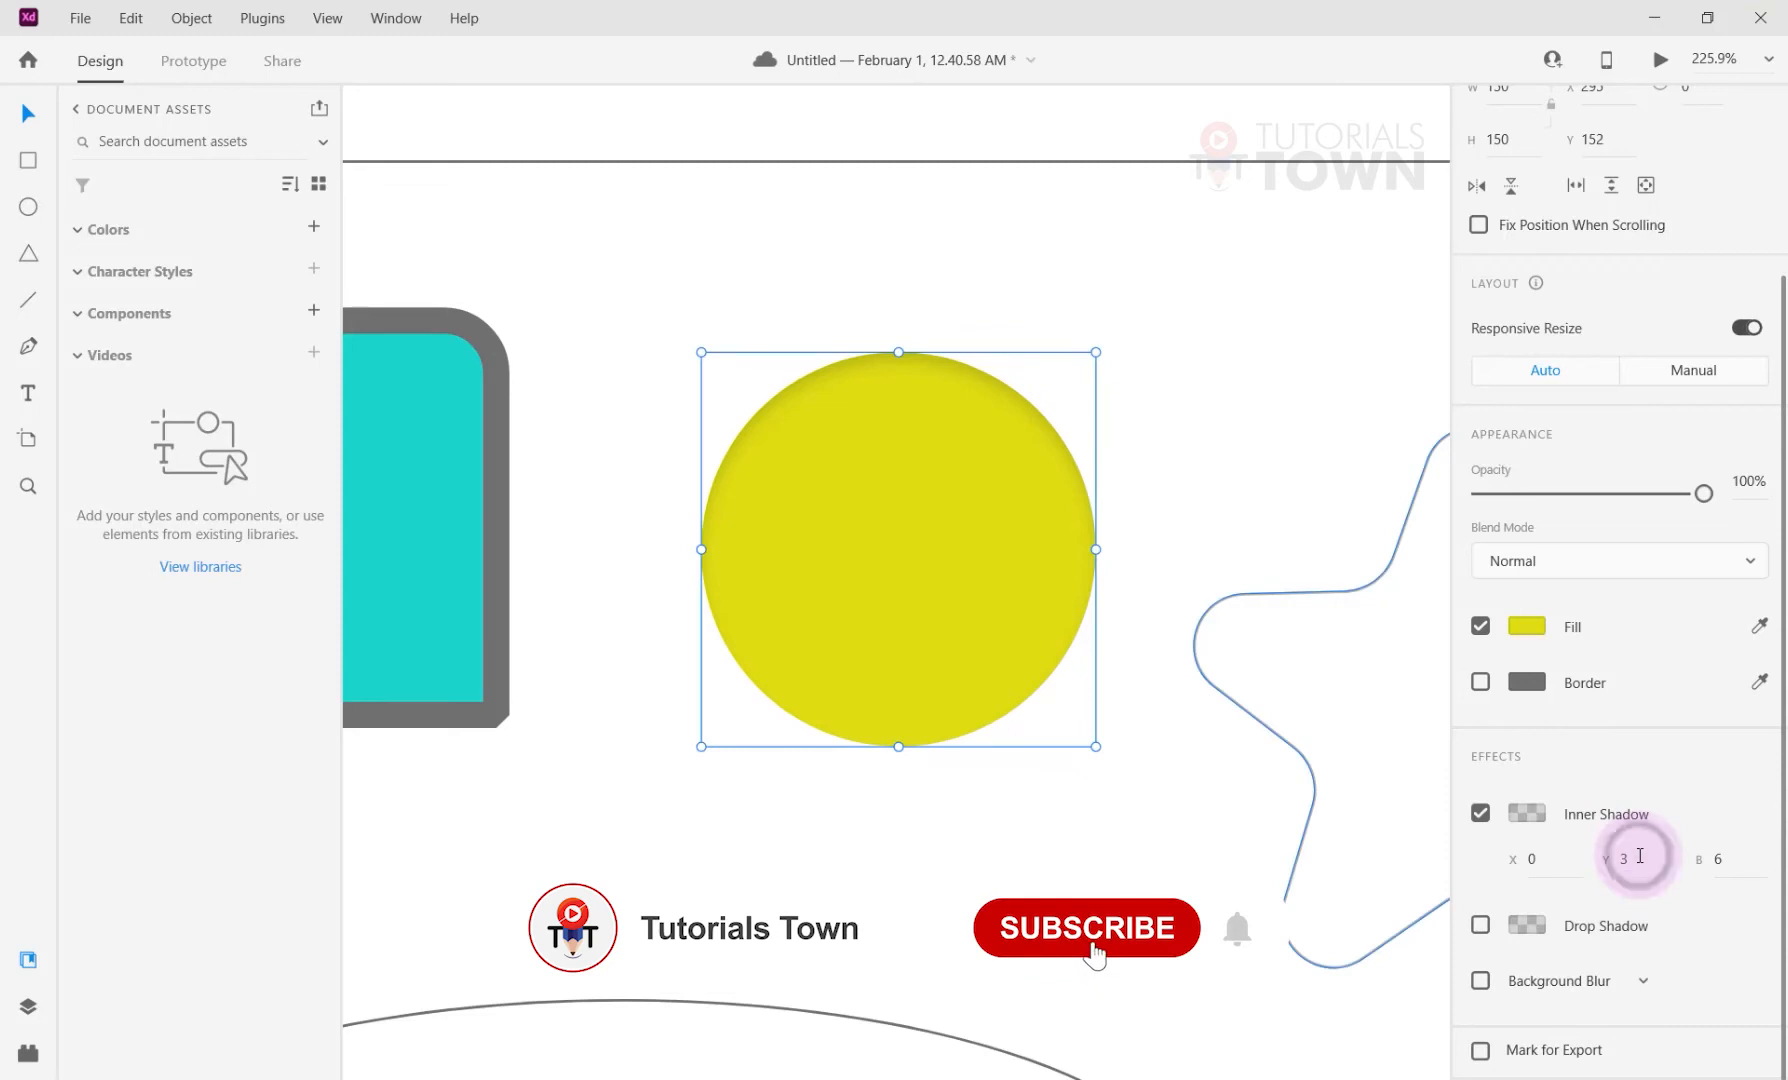
key(Up)
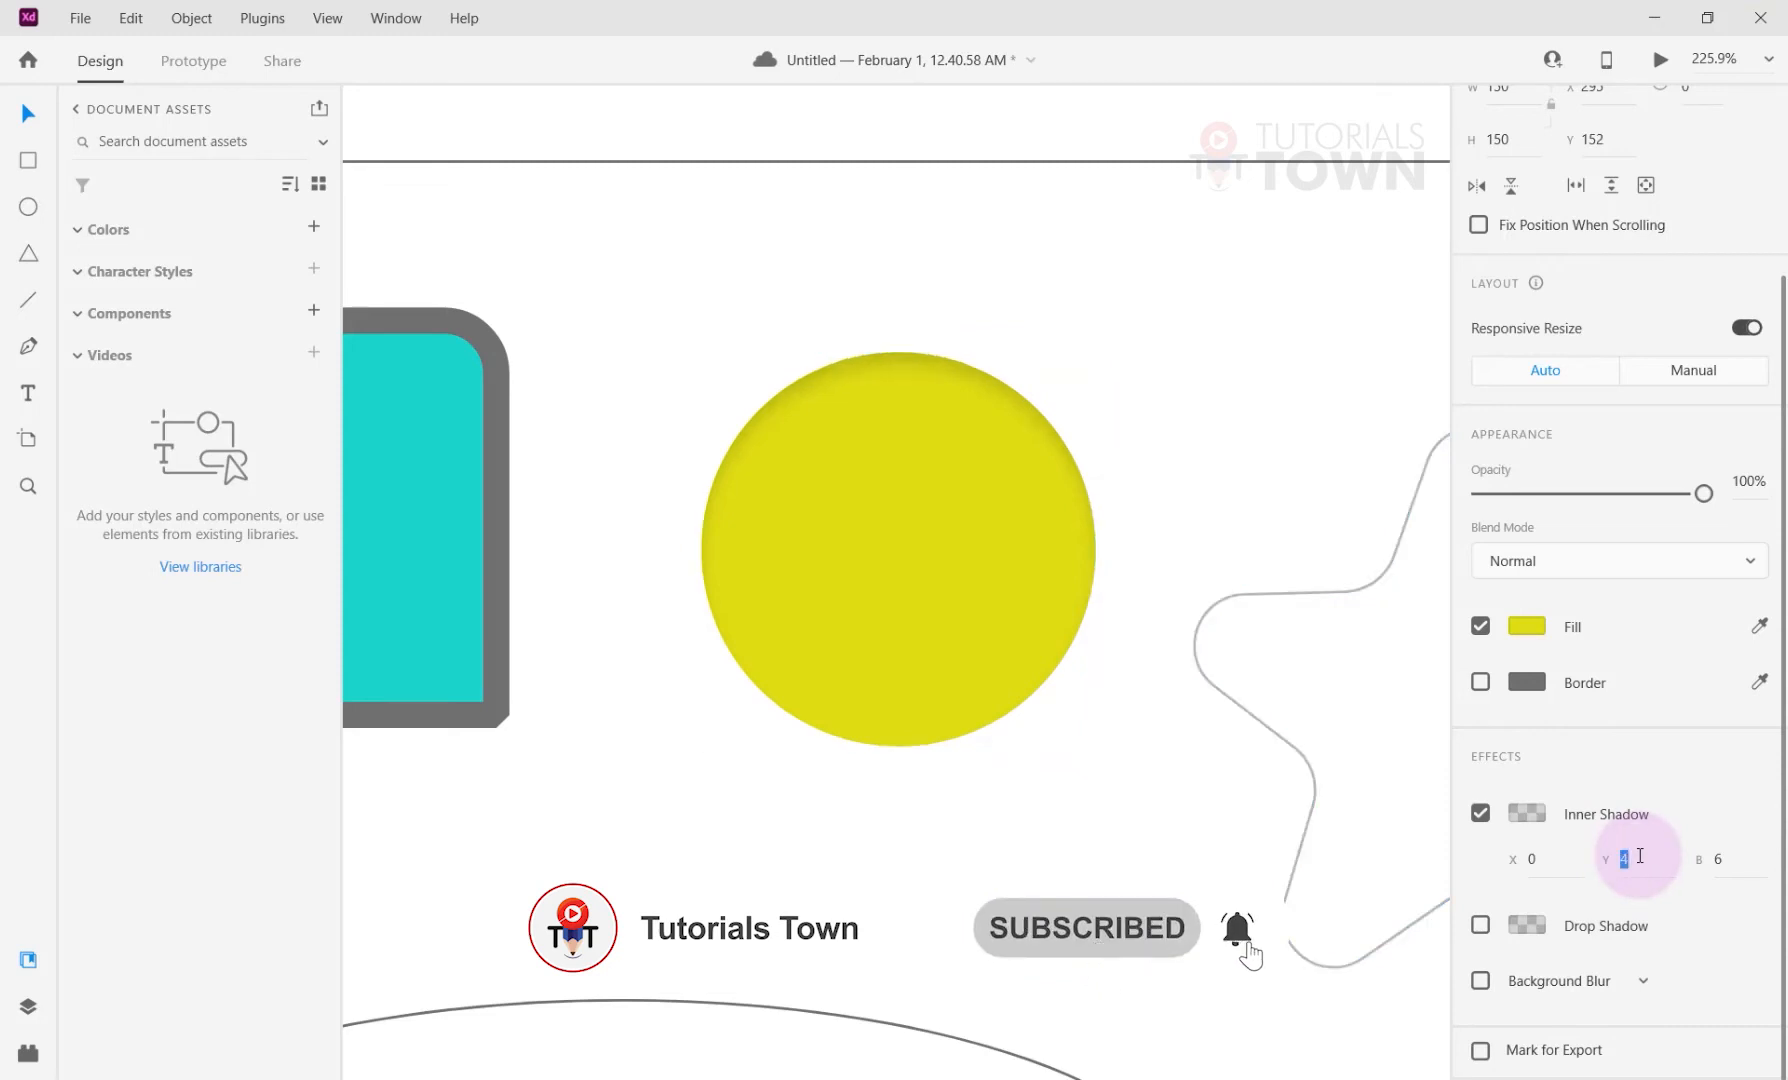
key(Up)
key(Up)
key(Up)
key(Up)
key(Up)
key(Up)
key(Up)
key(Up)
key(Up)
key(Up)
key(Up)
key(Up)
key(Up)
key(Up)
key(Up)
key(Up)
key(Up)
key(Up)
key(Up)
key(Up)
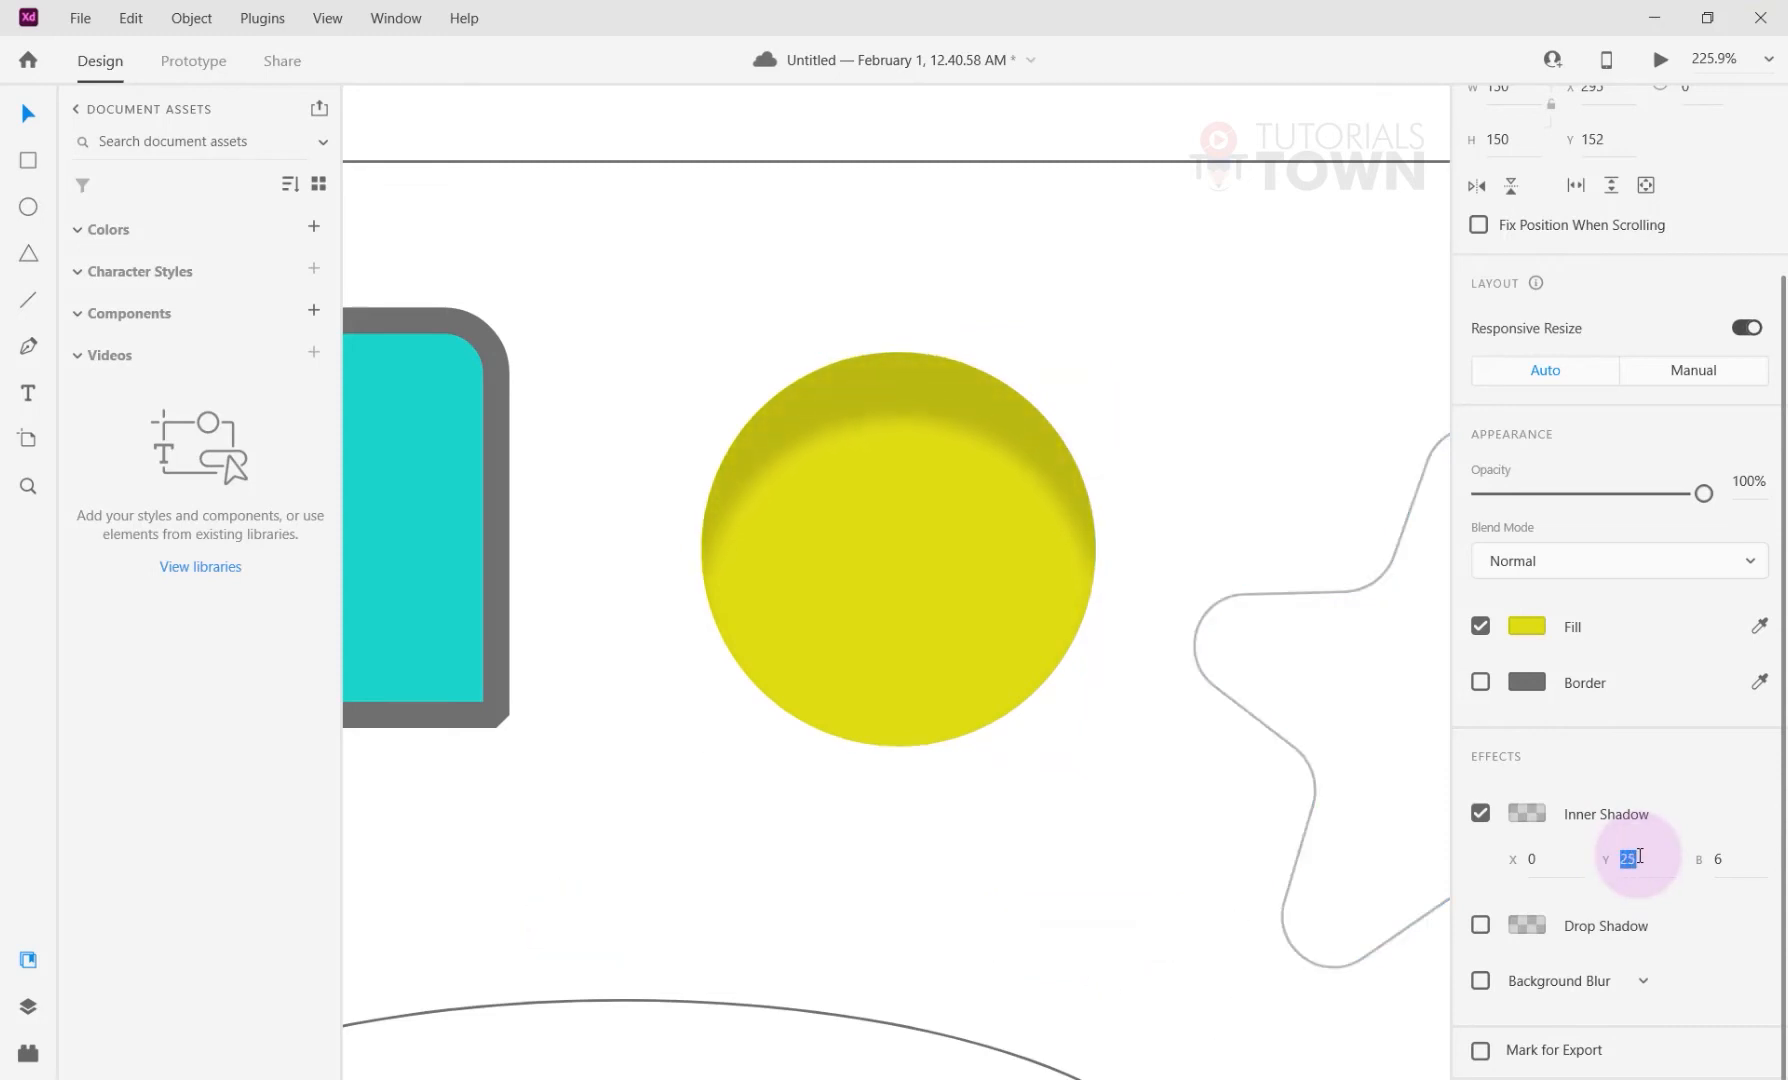
Lower the yellow circle's inner shadow Y position to 5 and set its blur to 10.
key(Down)
key(Down)
key(Down)
key(Down)
key(Down)
key(Down)
key(Down)
key(Down)
key(Down)
key(Down)
key(Down)
key(Down)
key(Down)
key(Down)
key(Down)
key(Down)
key(Down)
key(Down)
key(Down)
key(Down)
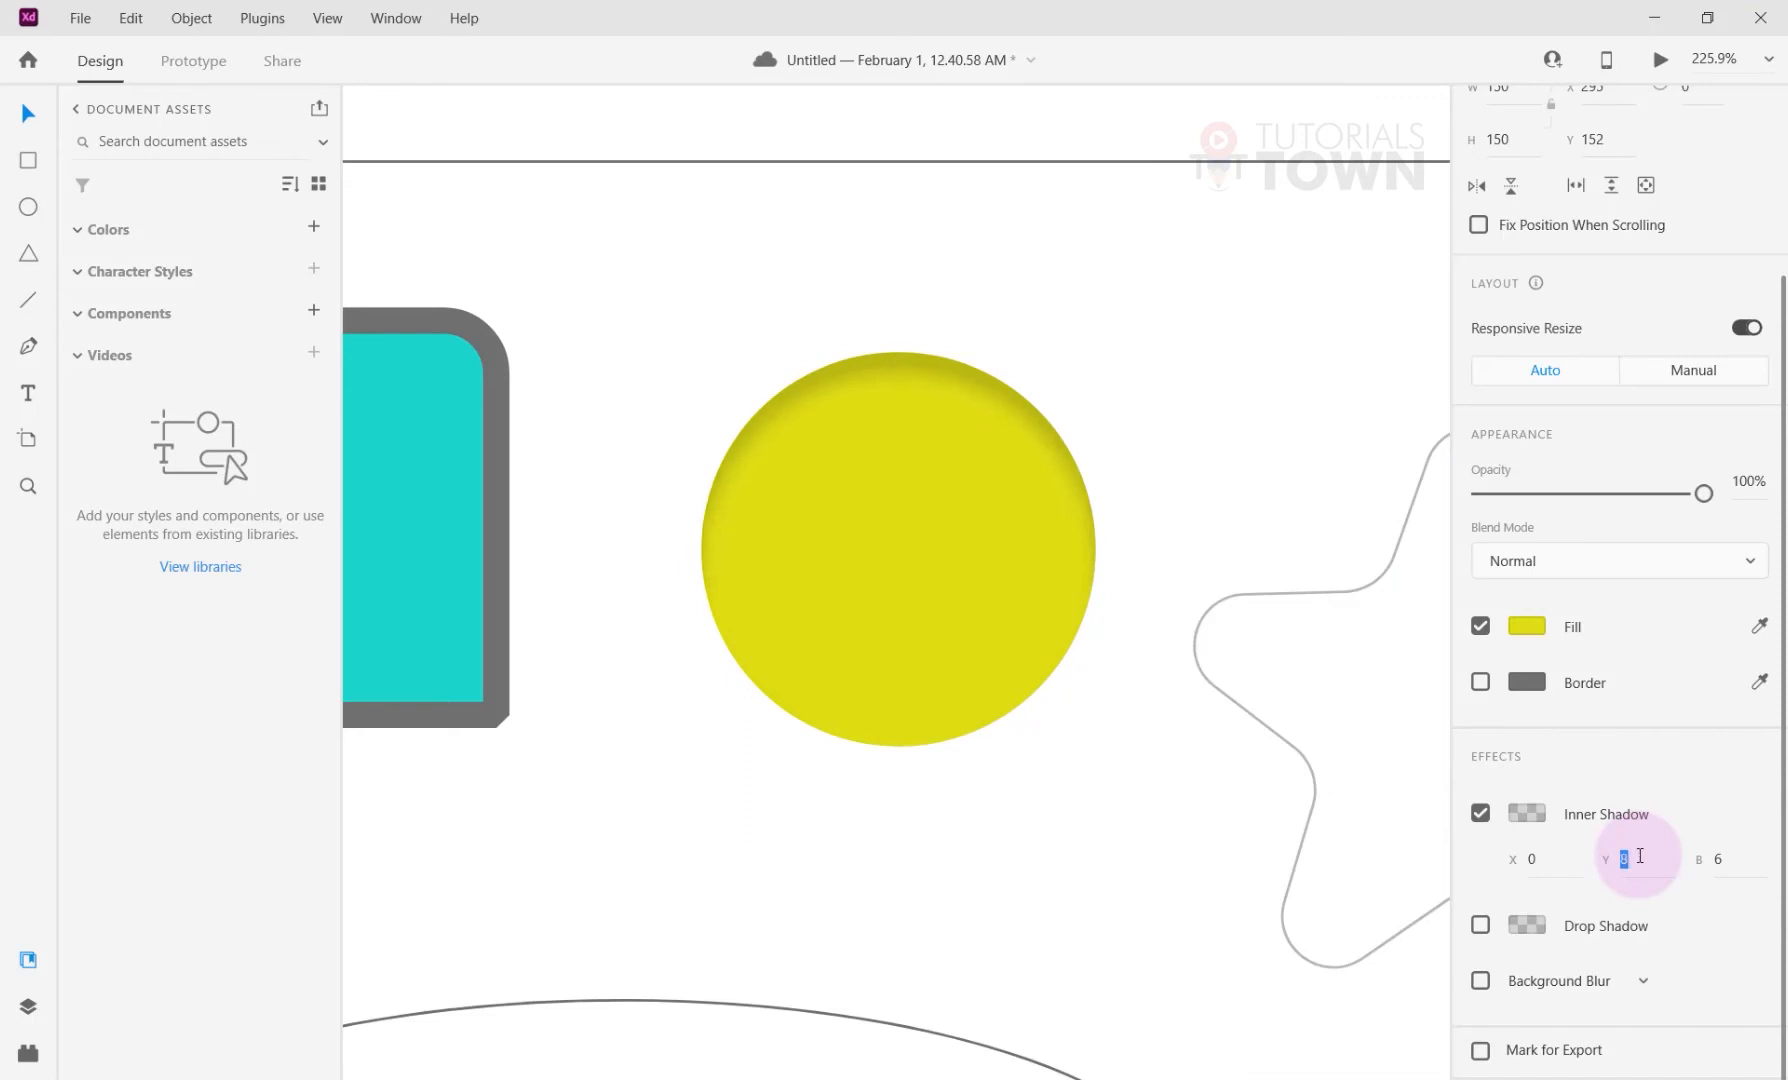
click(1711, 872)
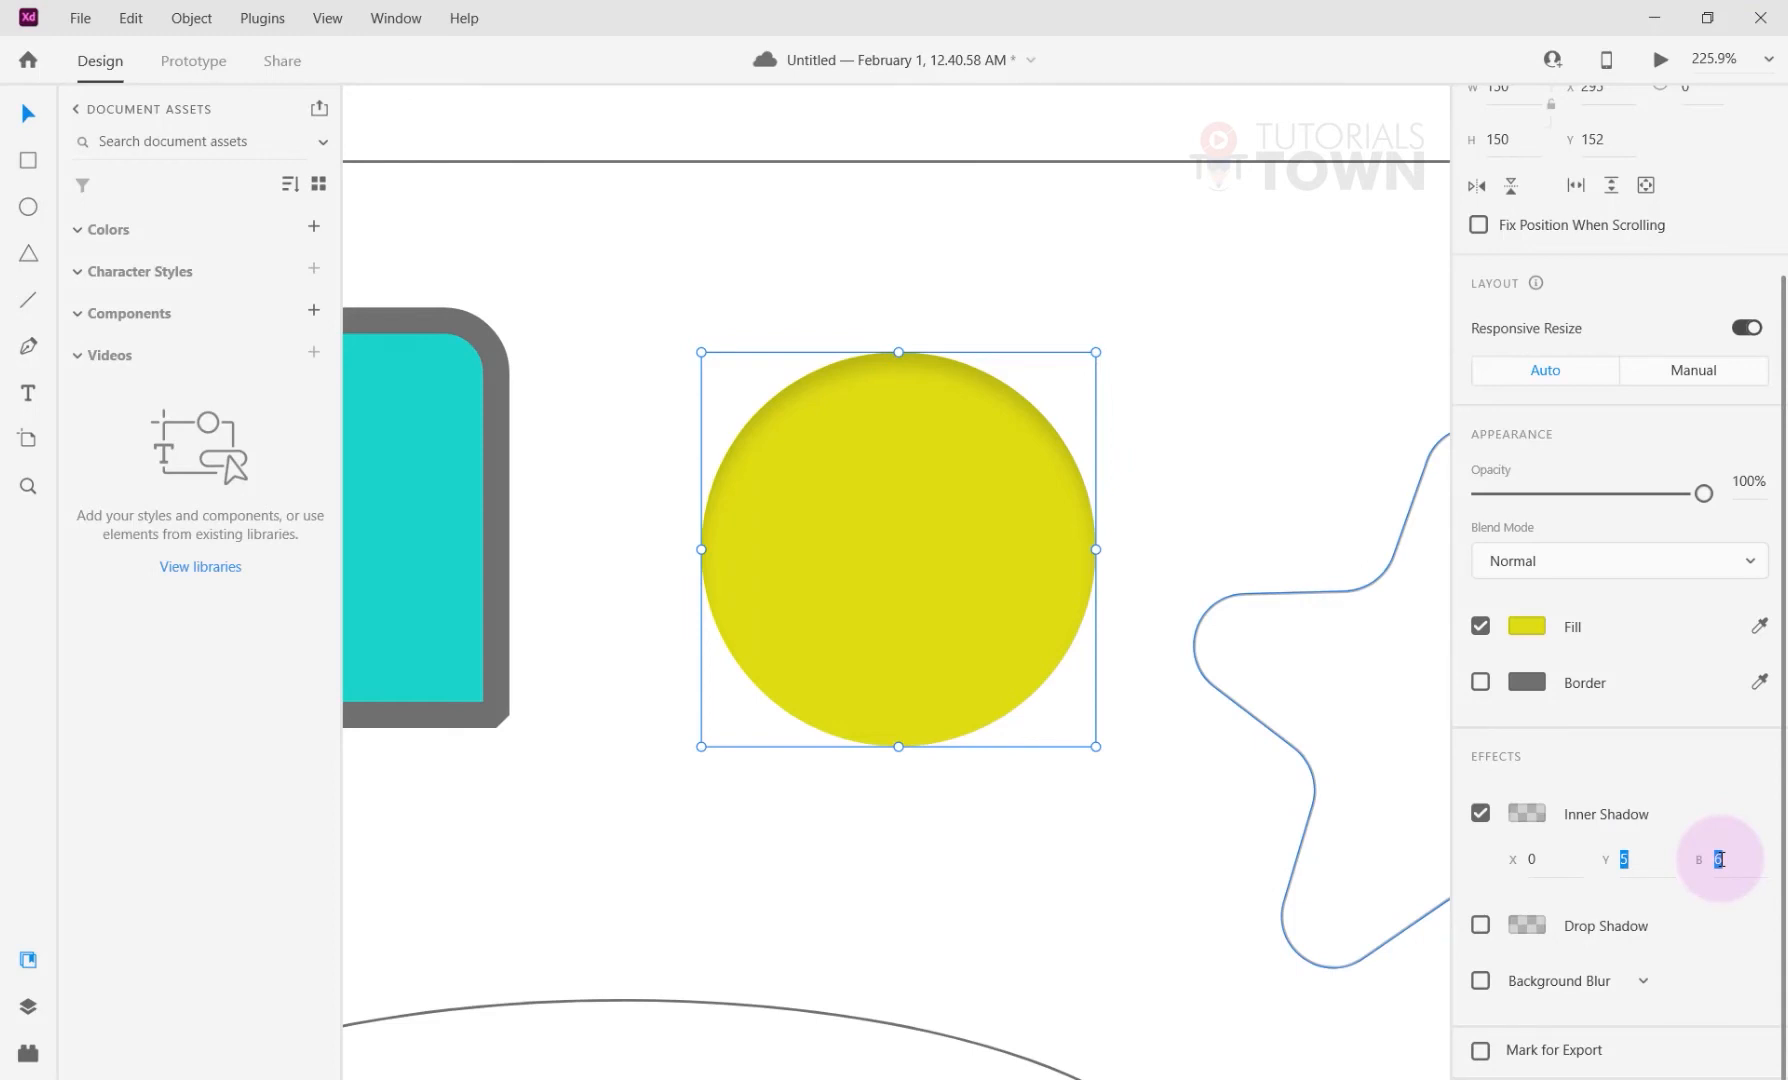
text(10)
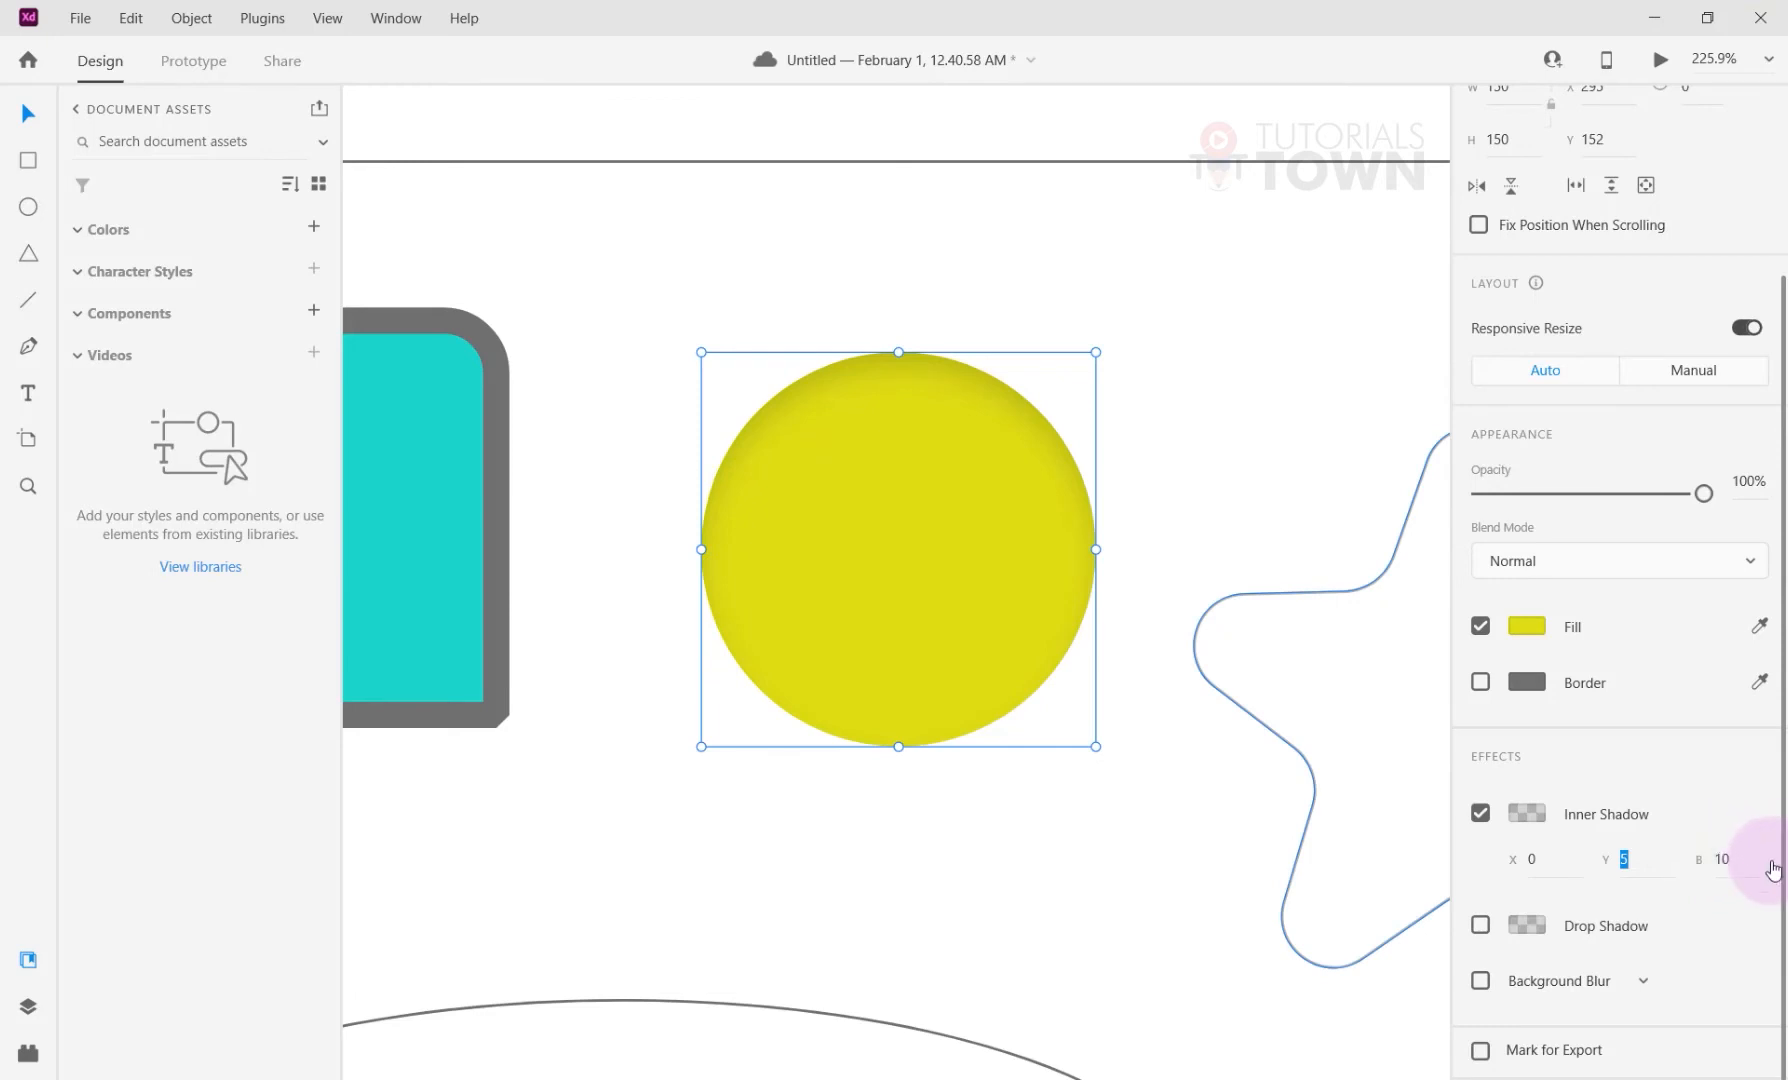
Add a drop shadow to the circle, try alpha values of 50 and 30 for its black colour, and settle on 20.
click(1481, 927)
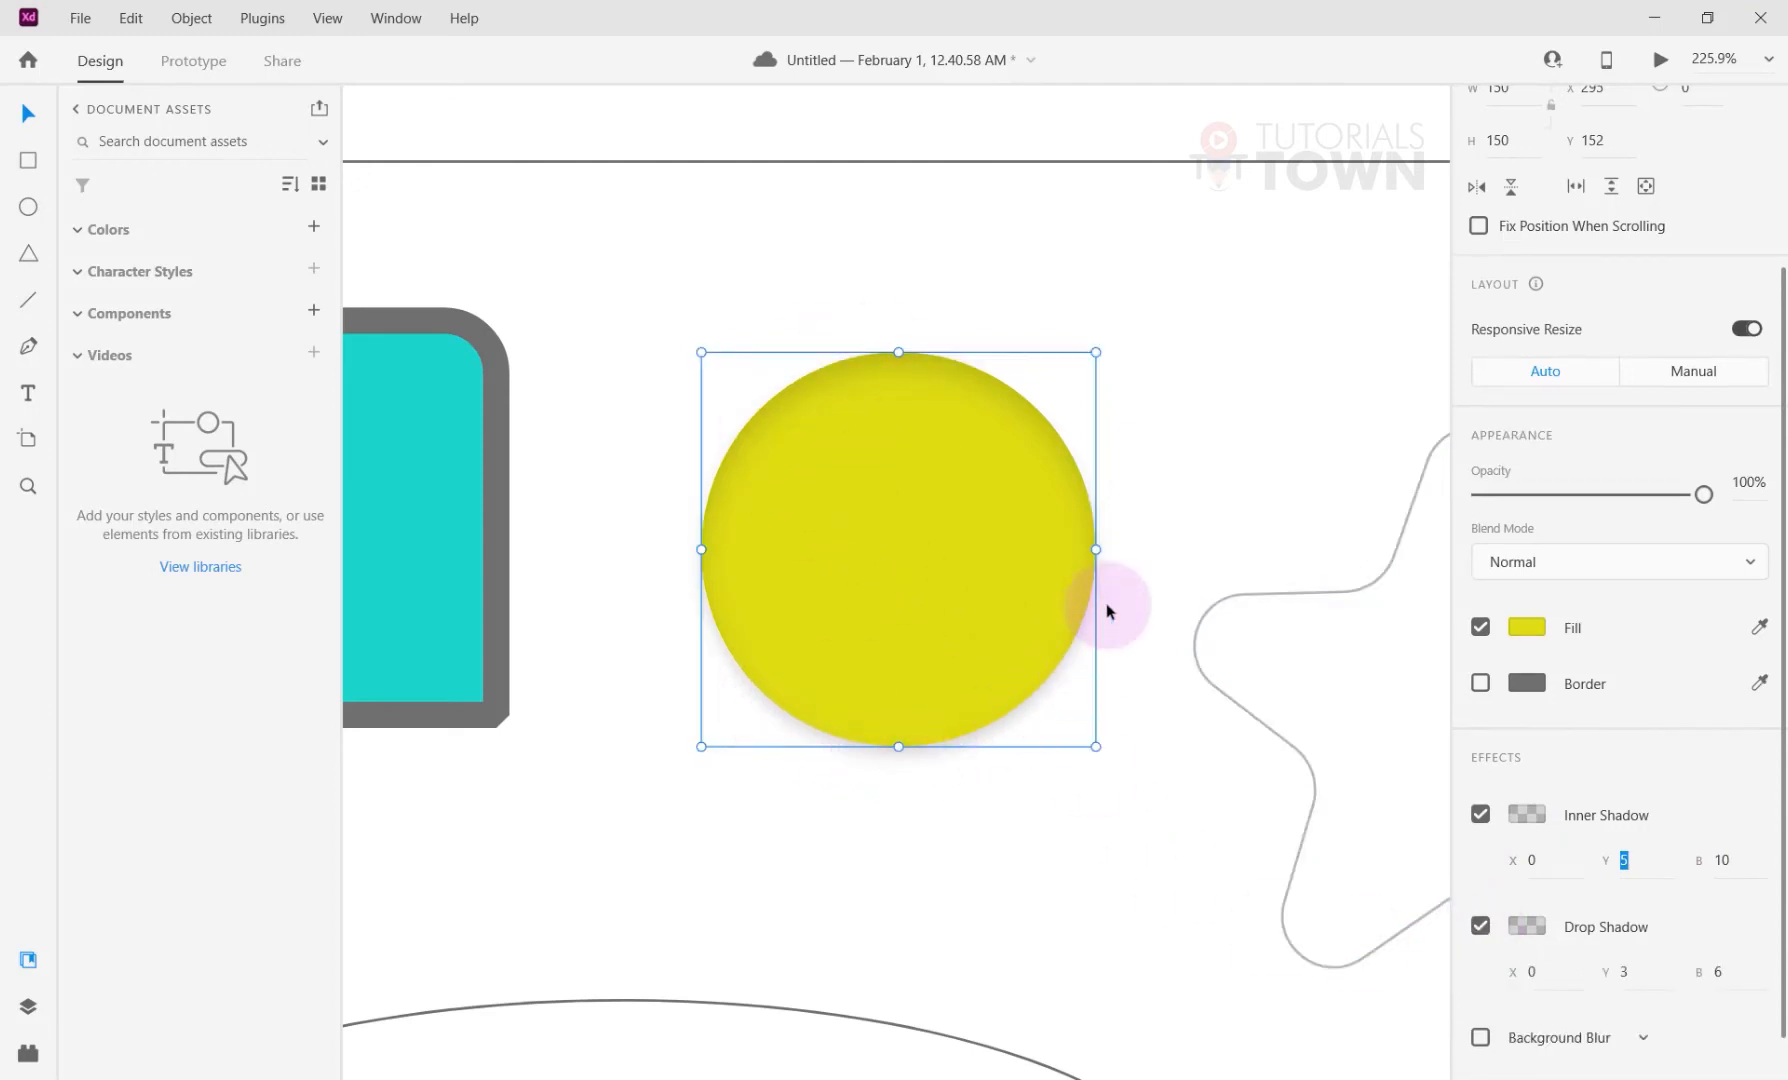
scroll(1670, 965, down, 1)
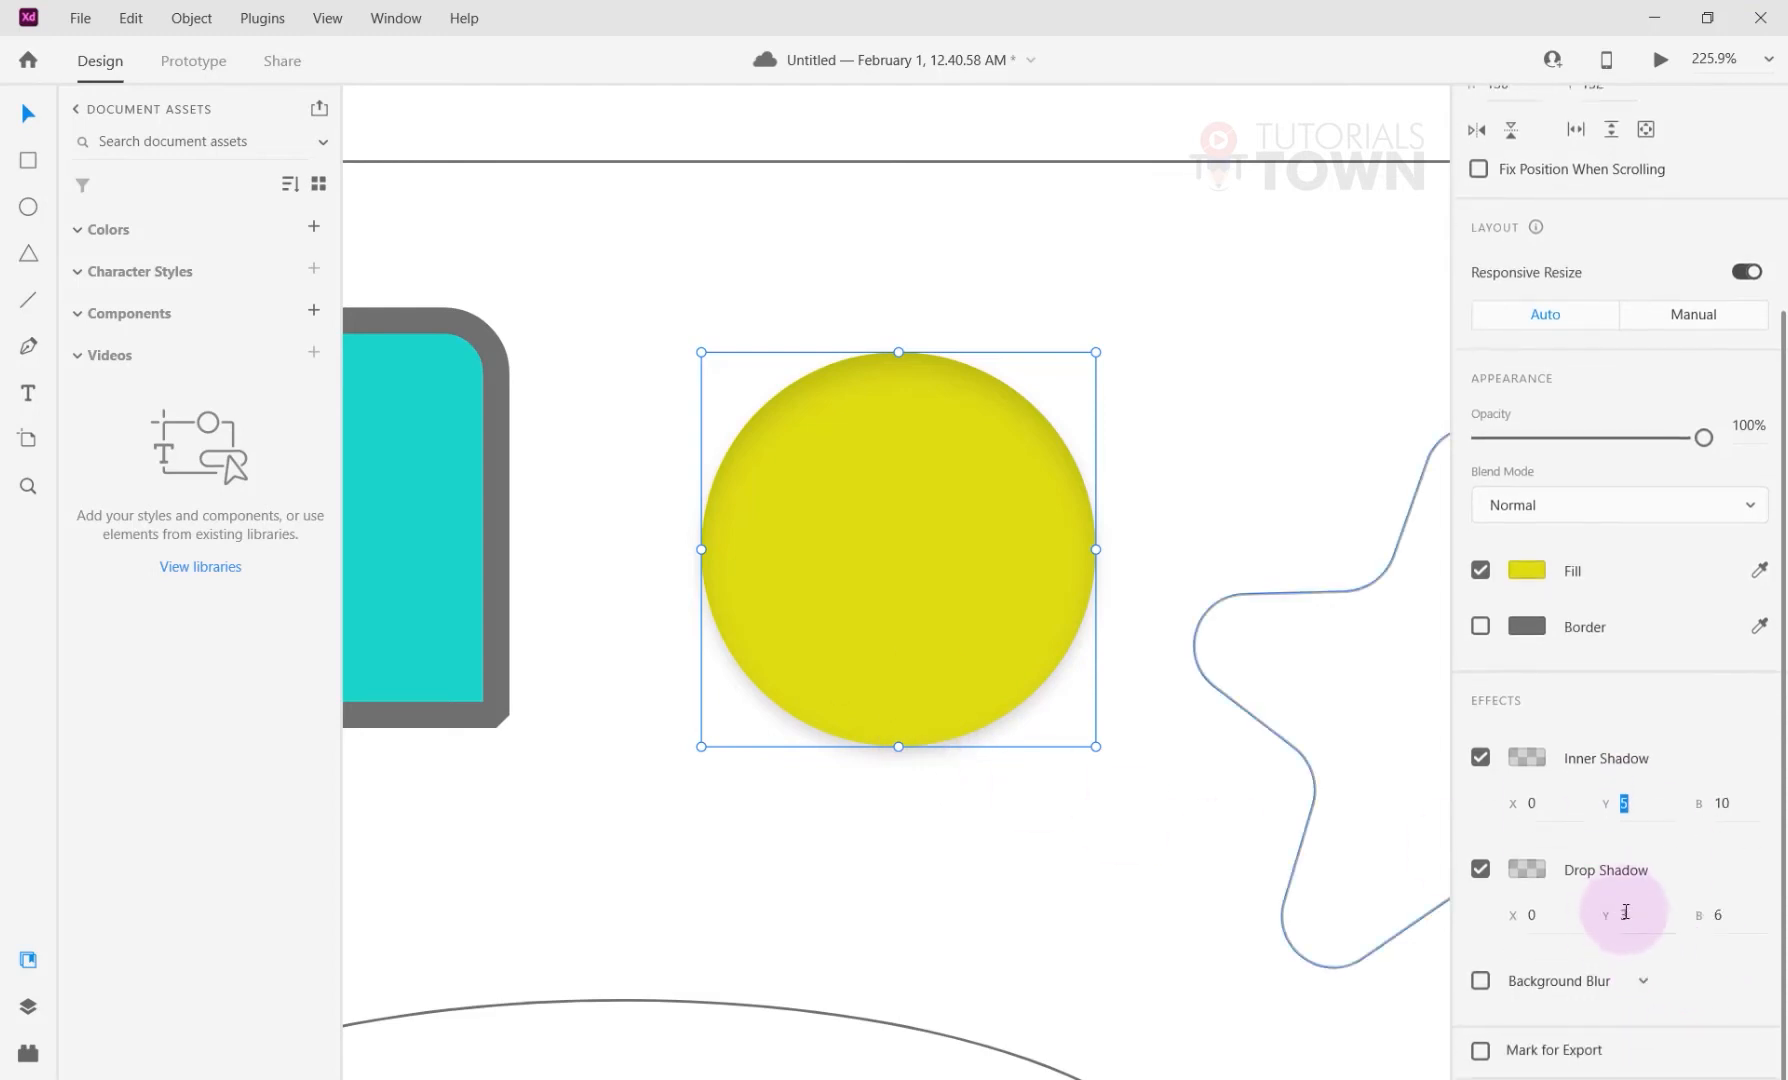
click(1527, 868)
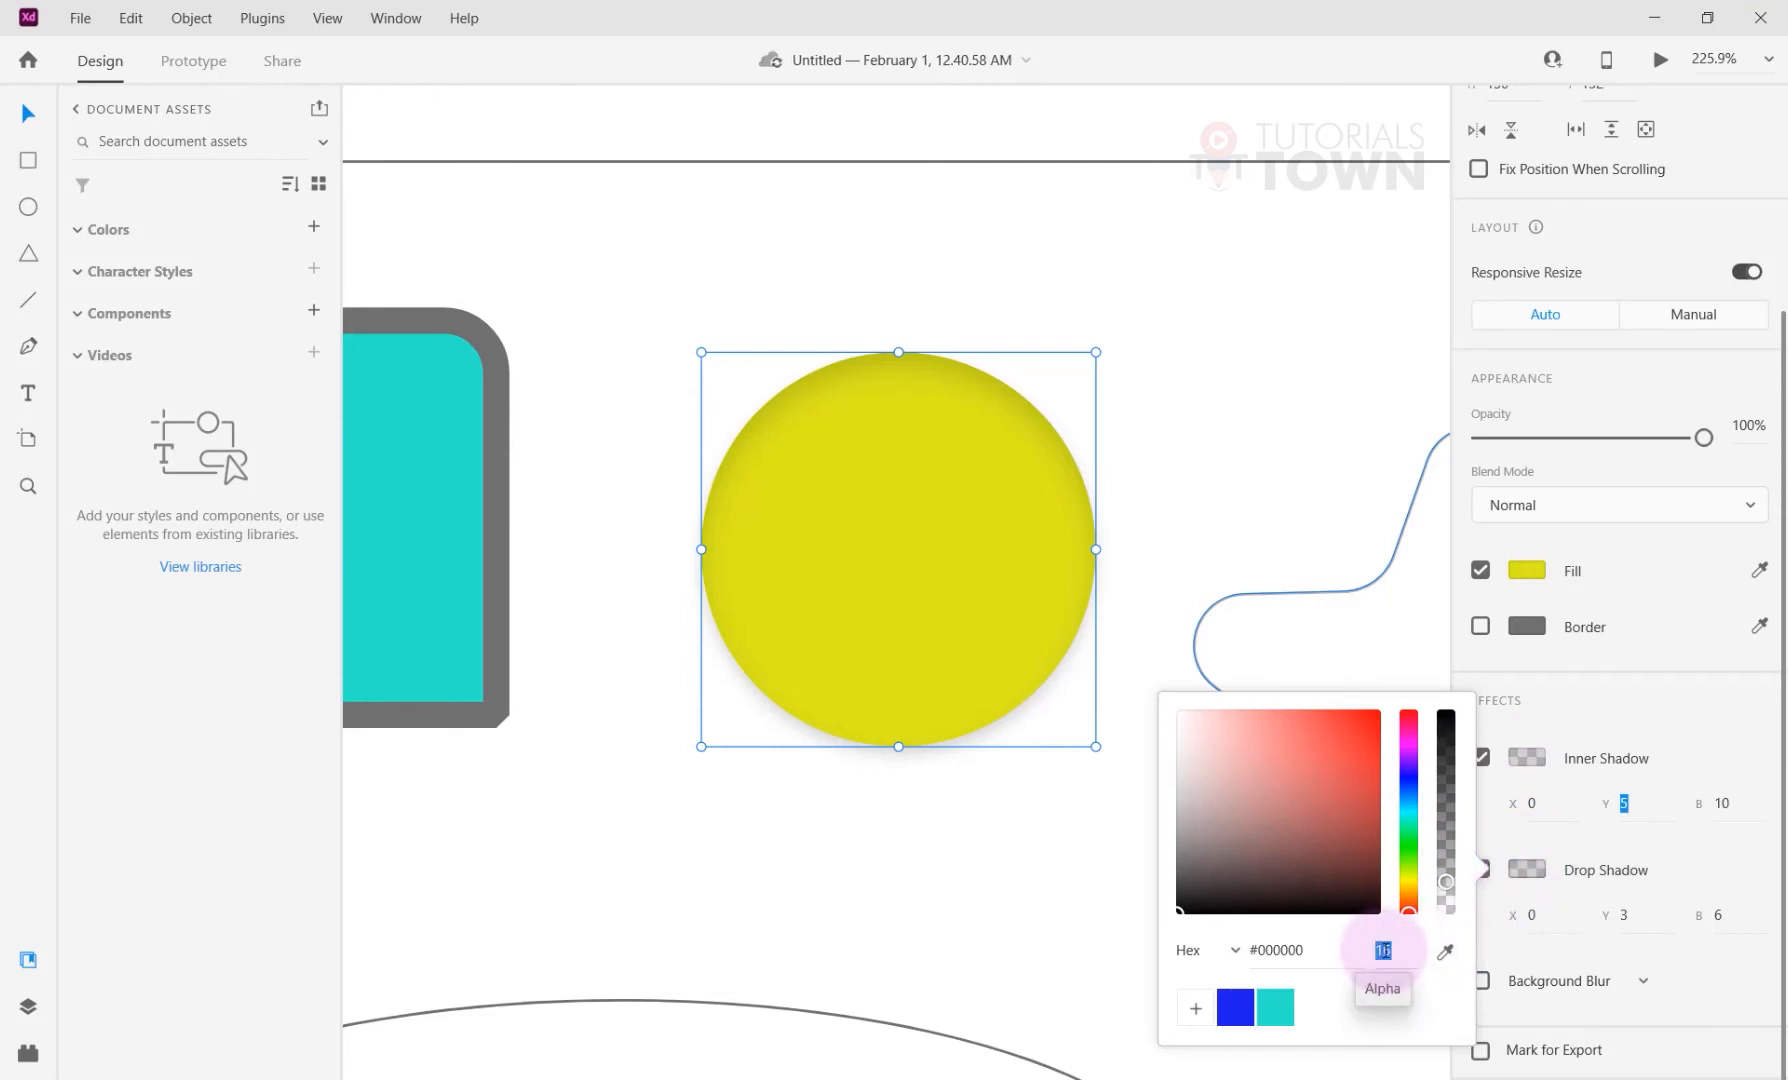
key(Return)
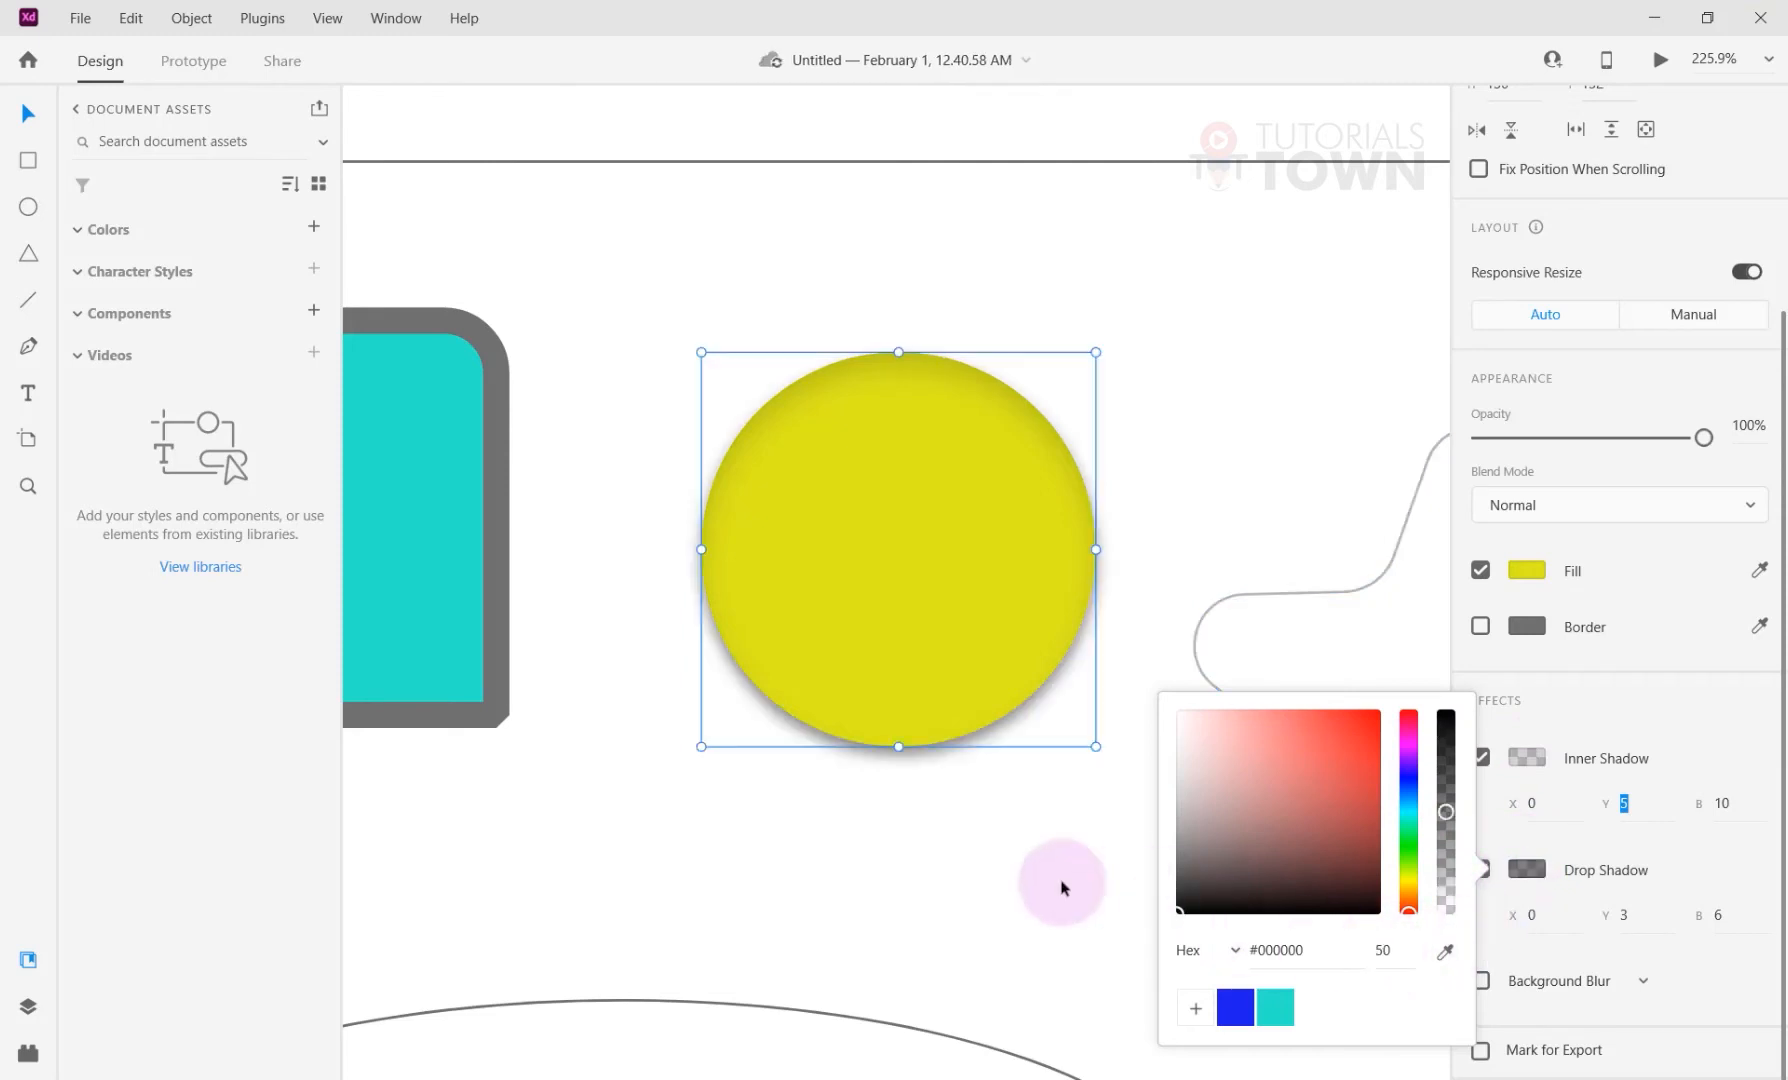
double_click(1388, 950)
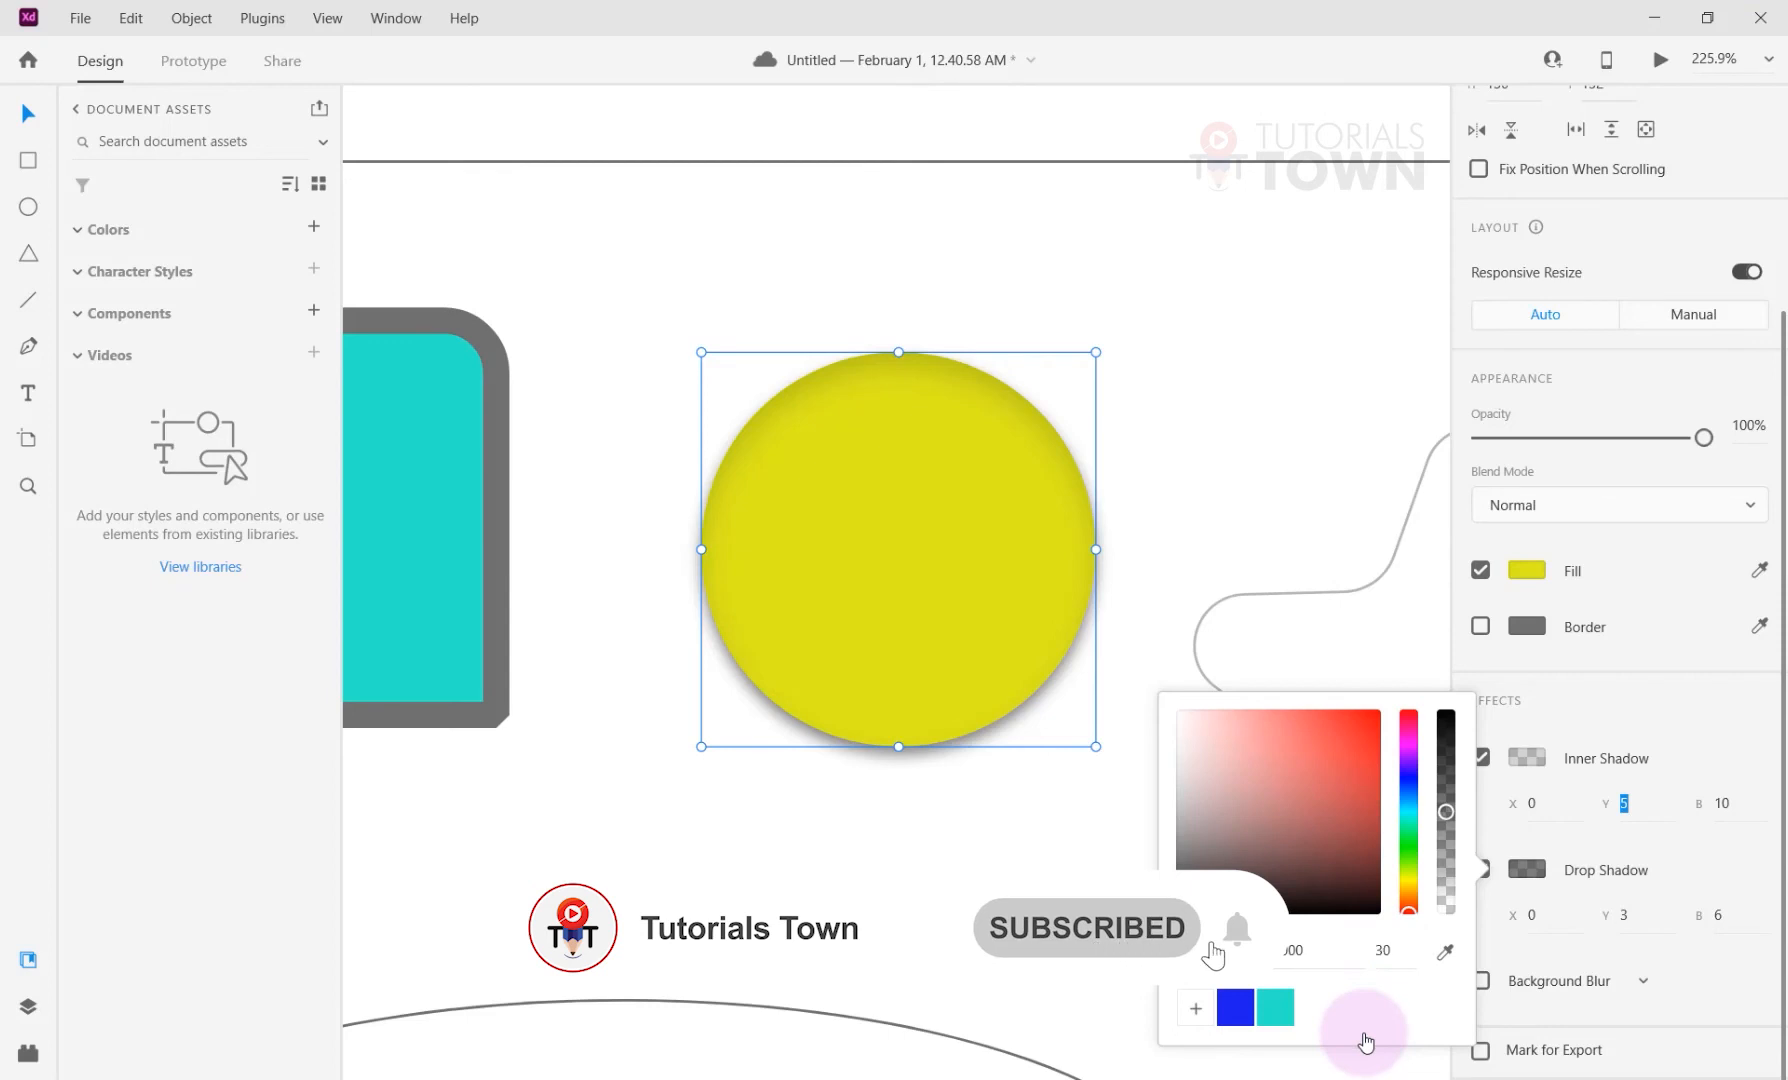
text(30)
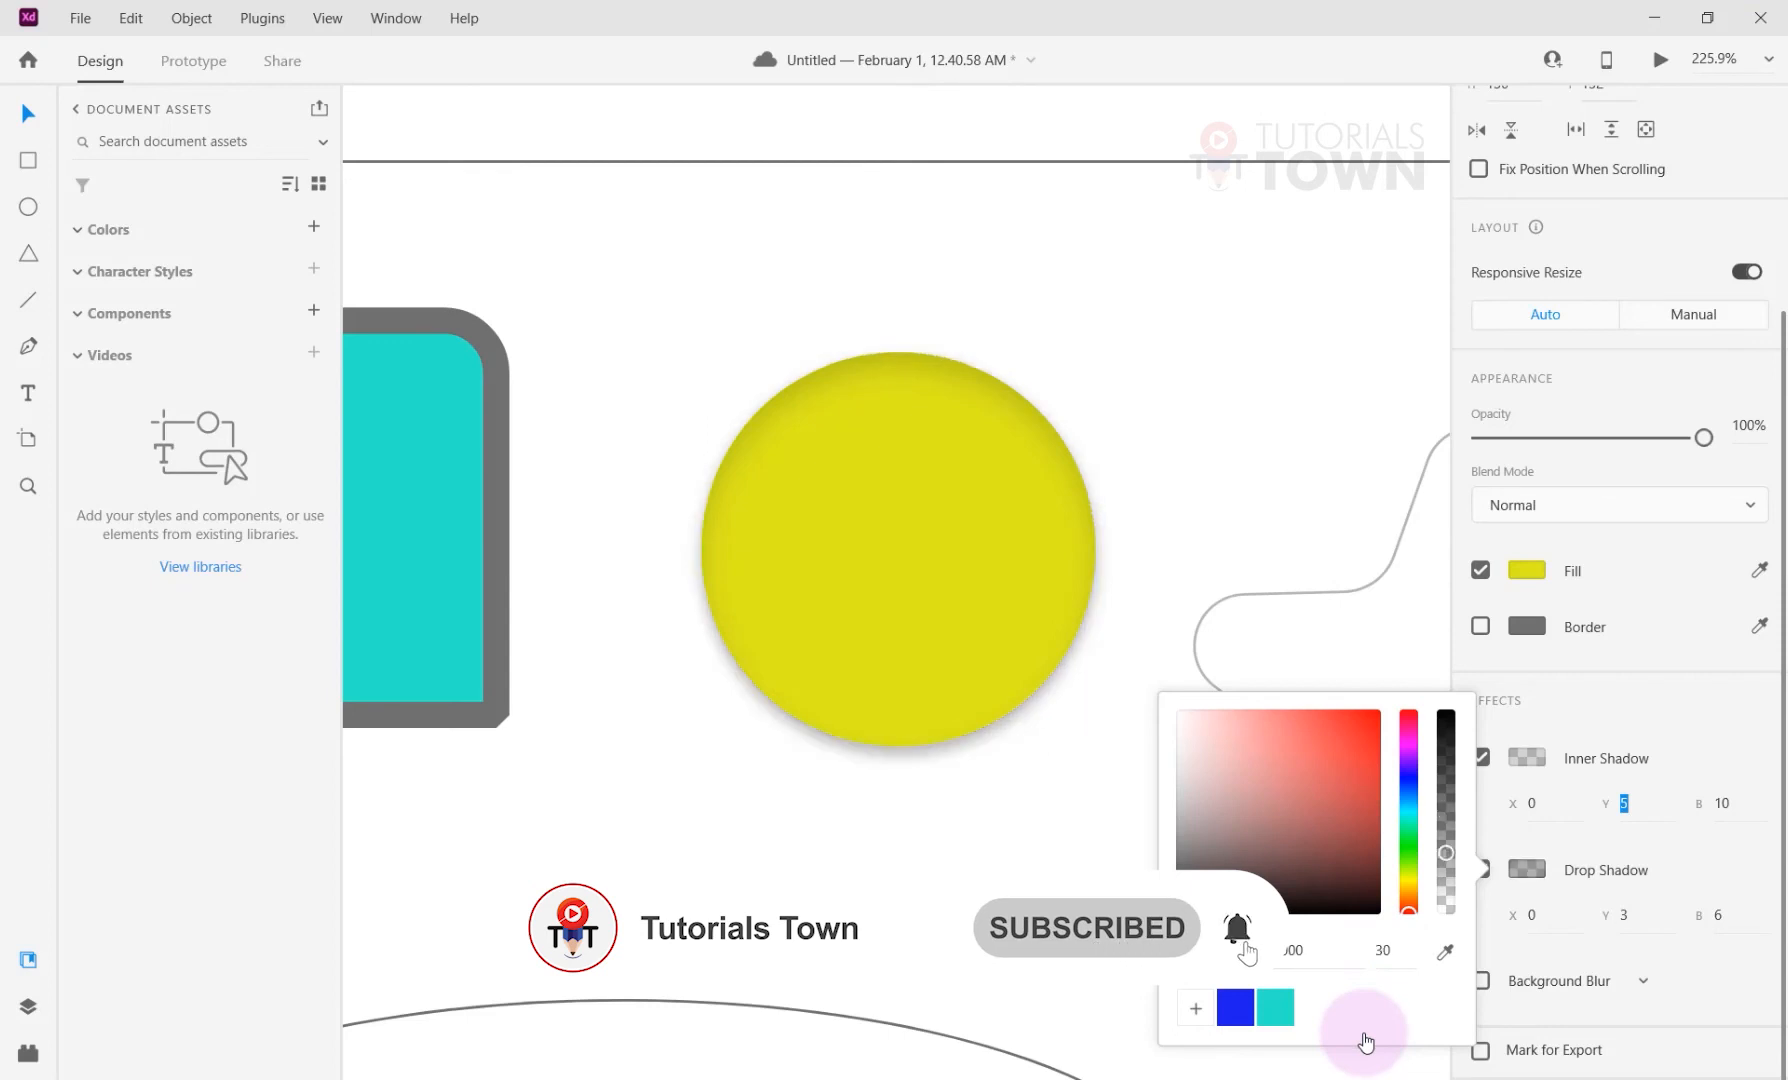
double_click(1383, 947)
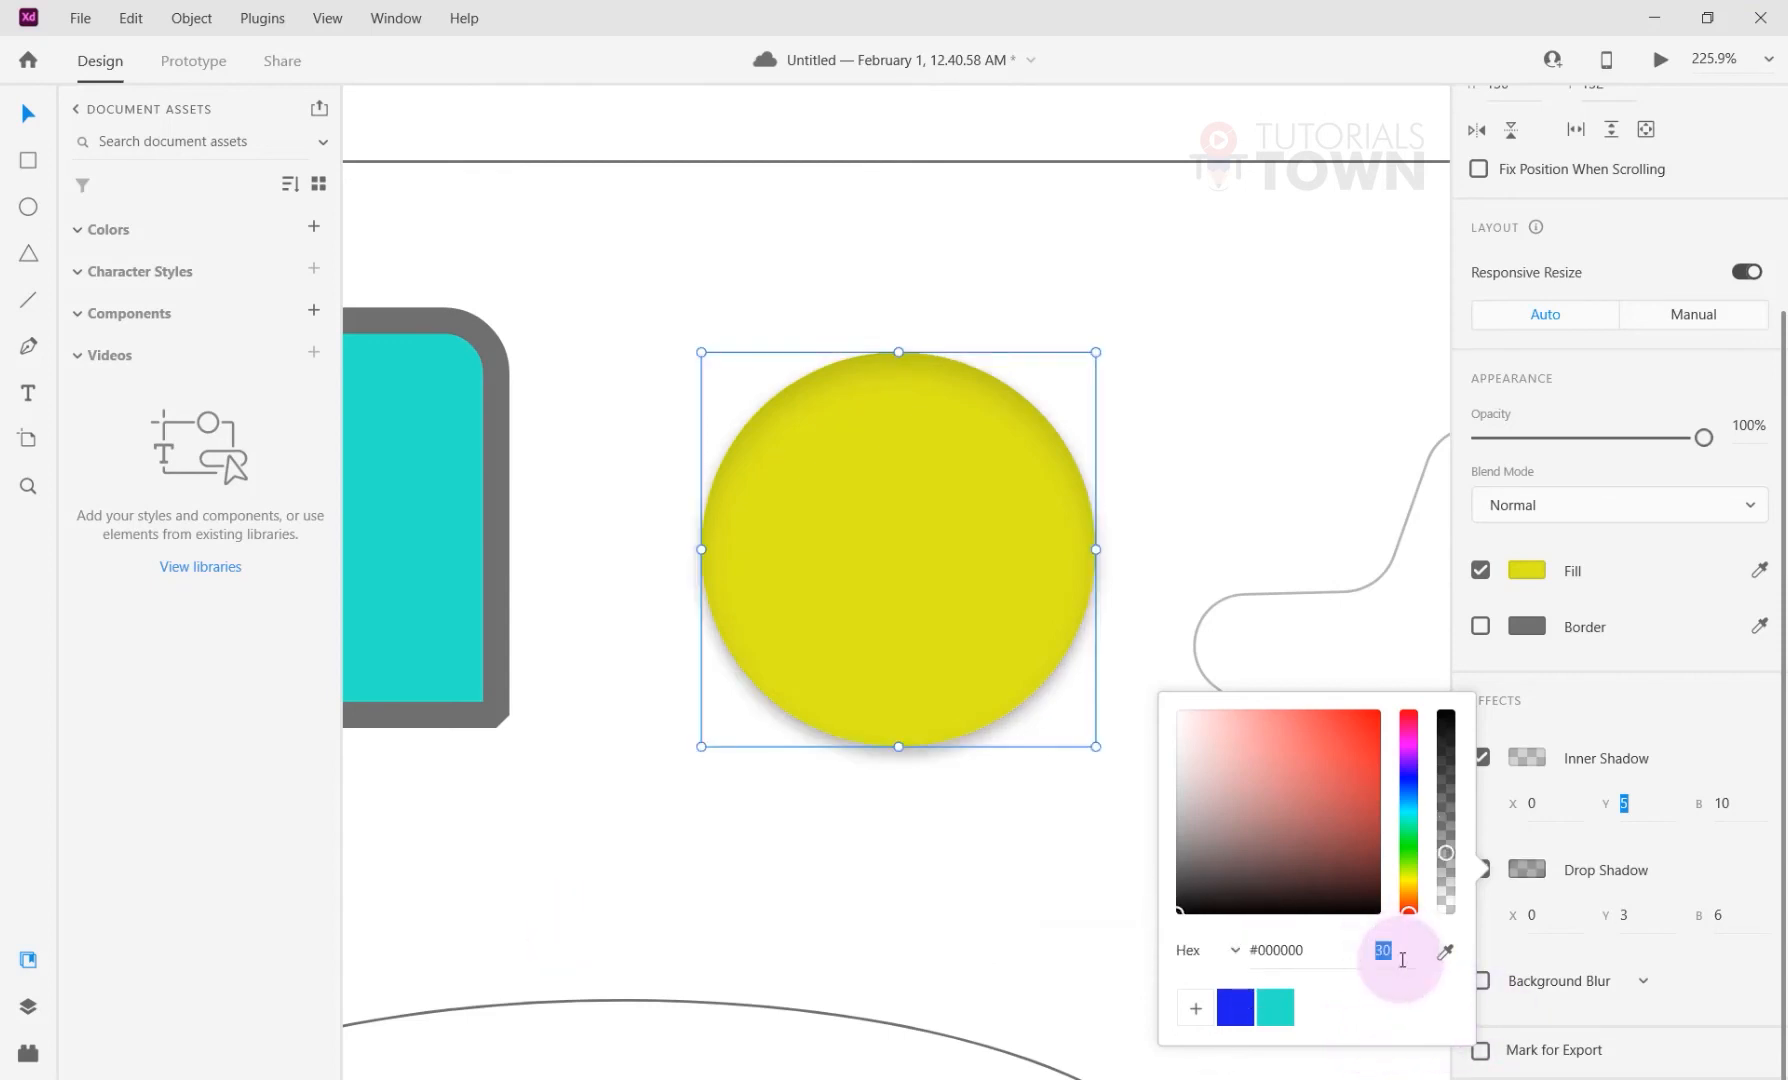
text(20)
key(Return)
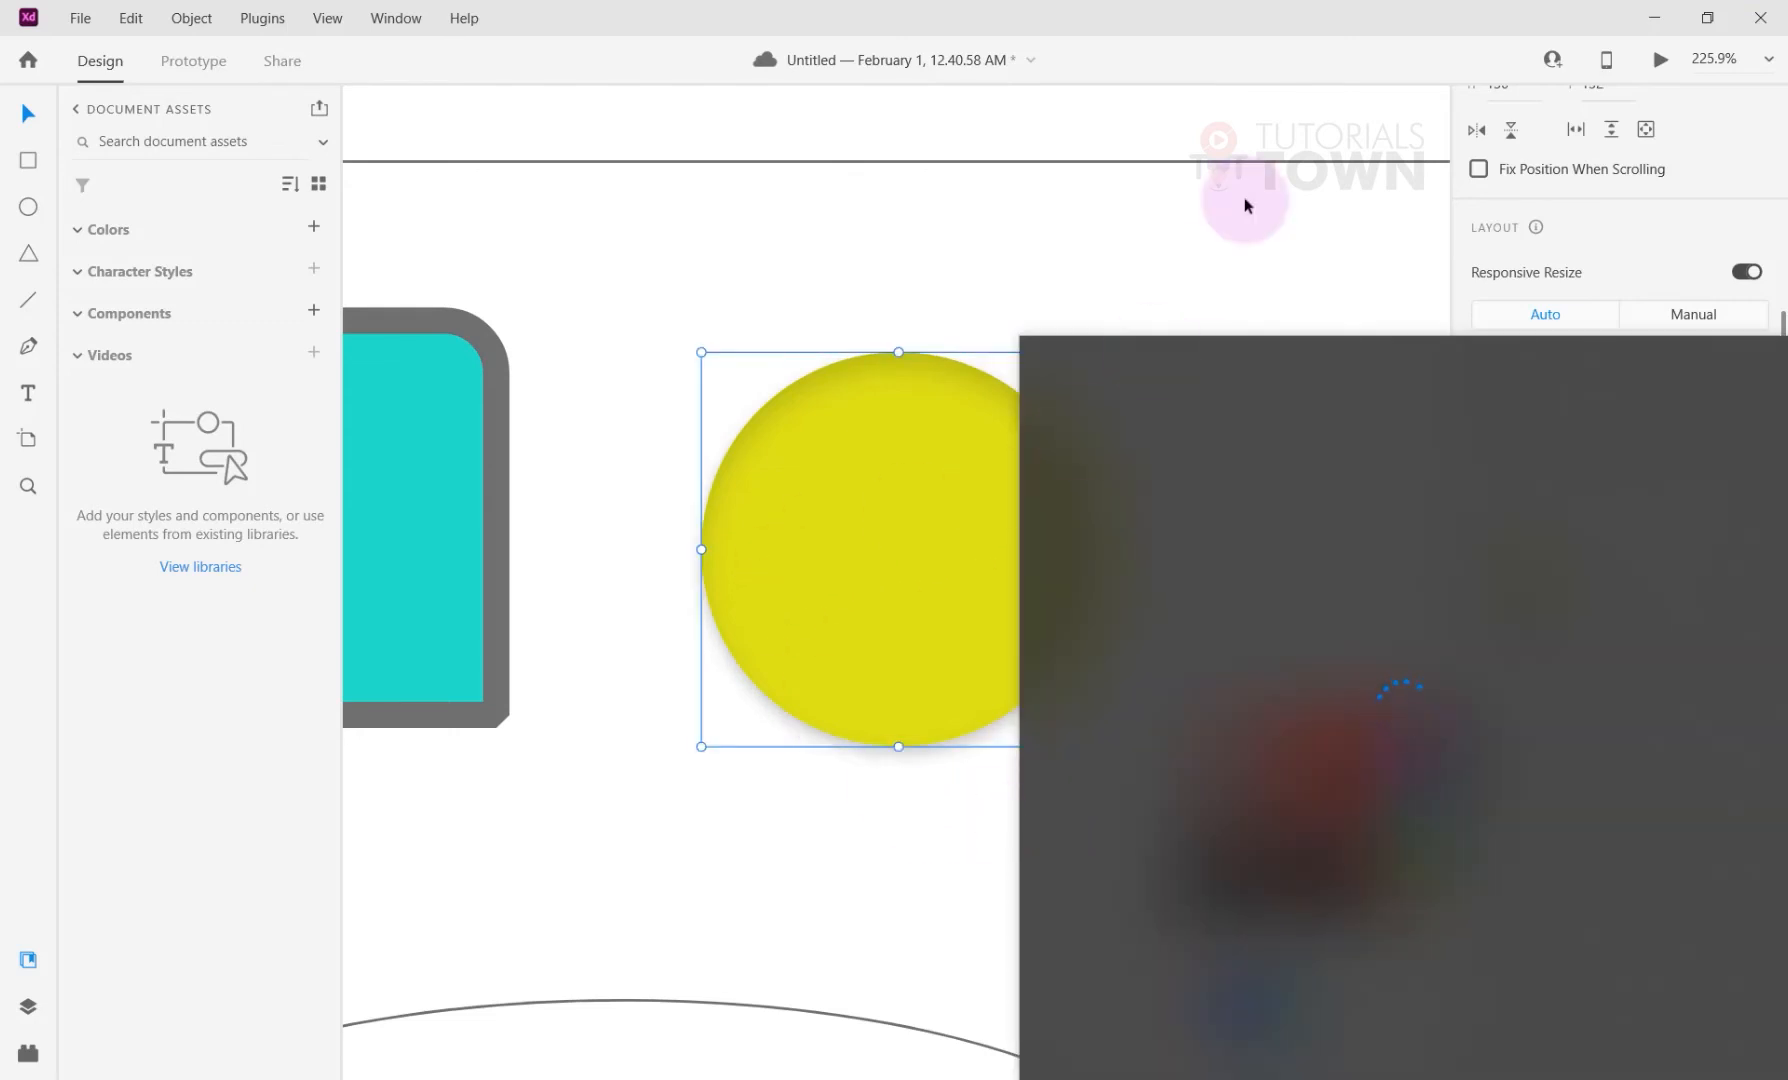
click(1245, 199)
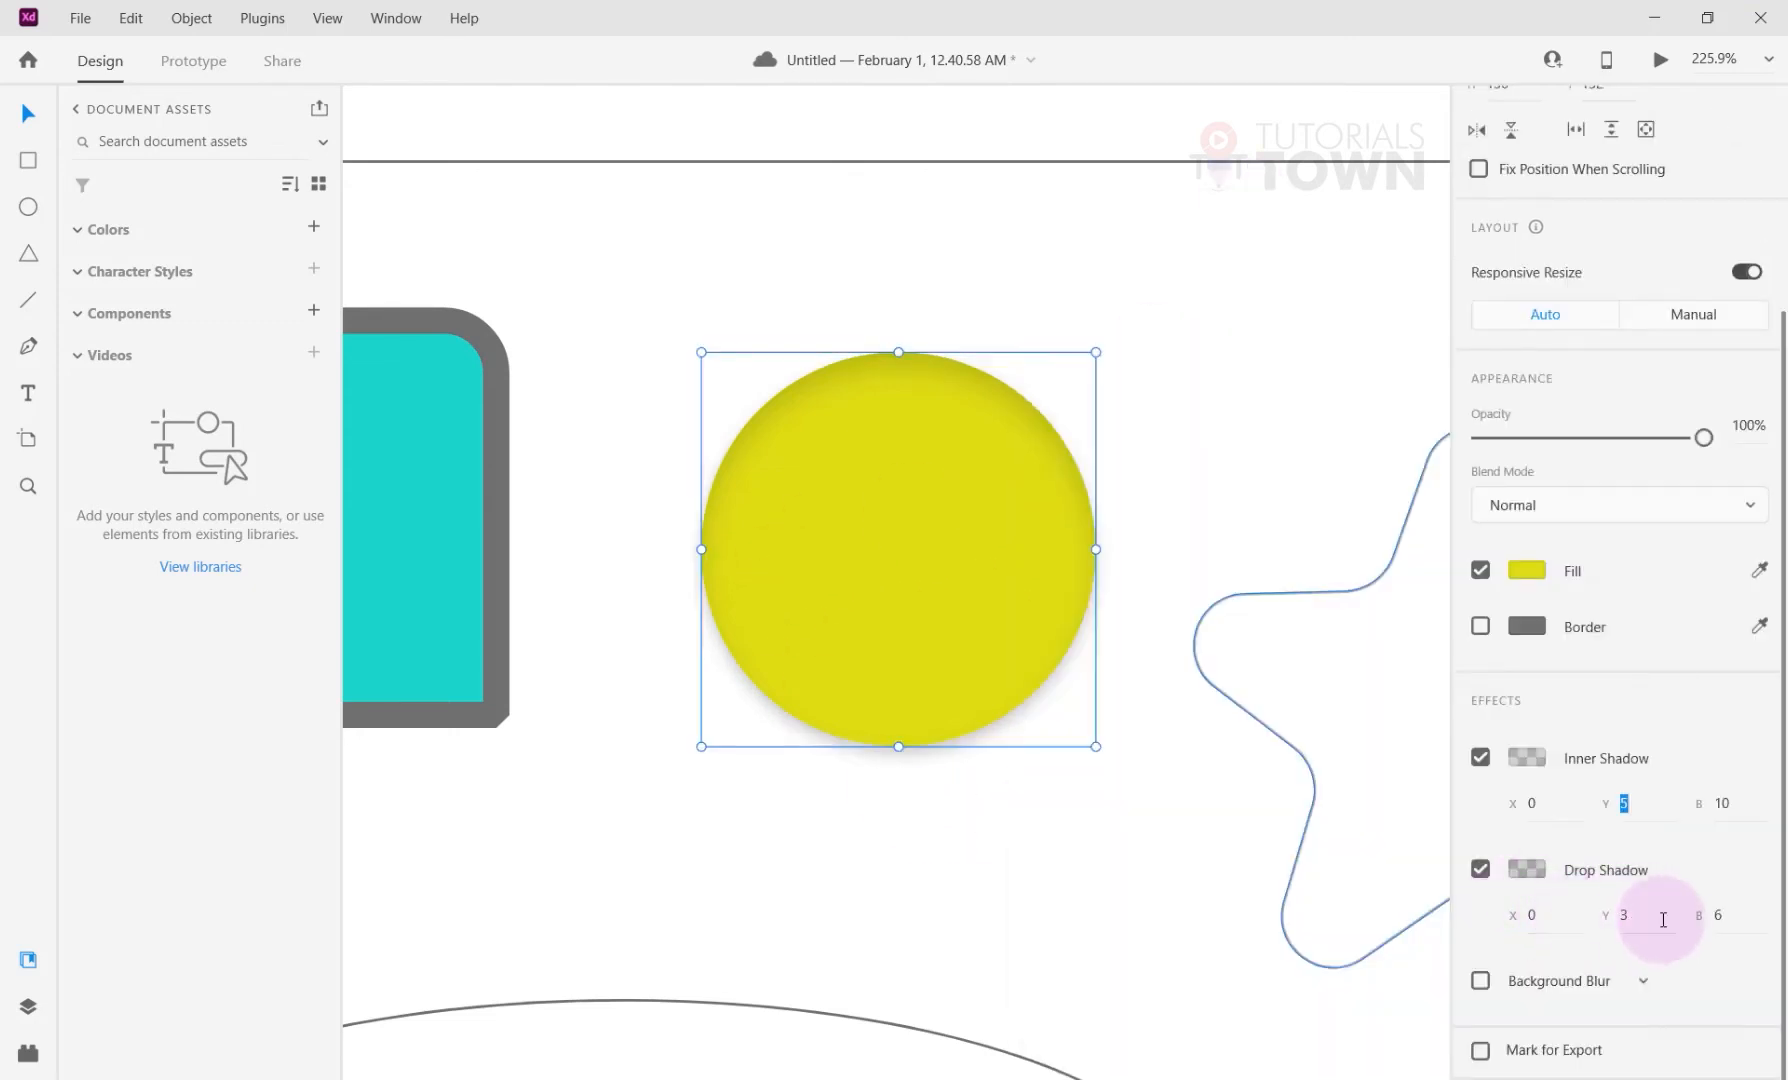
Try a background blur with an amount of 29 on the circle and turn it off again.
click(1643, 981)
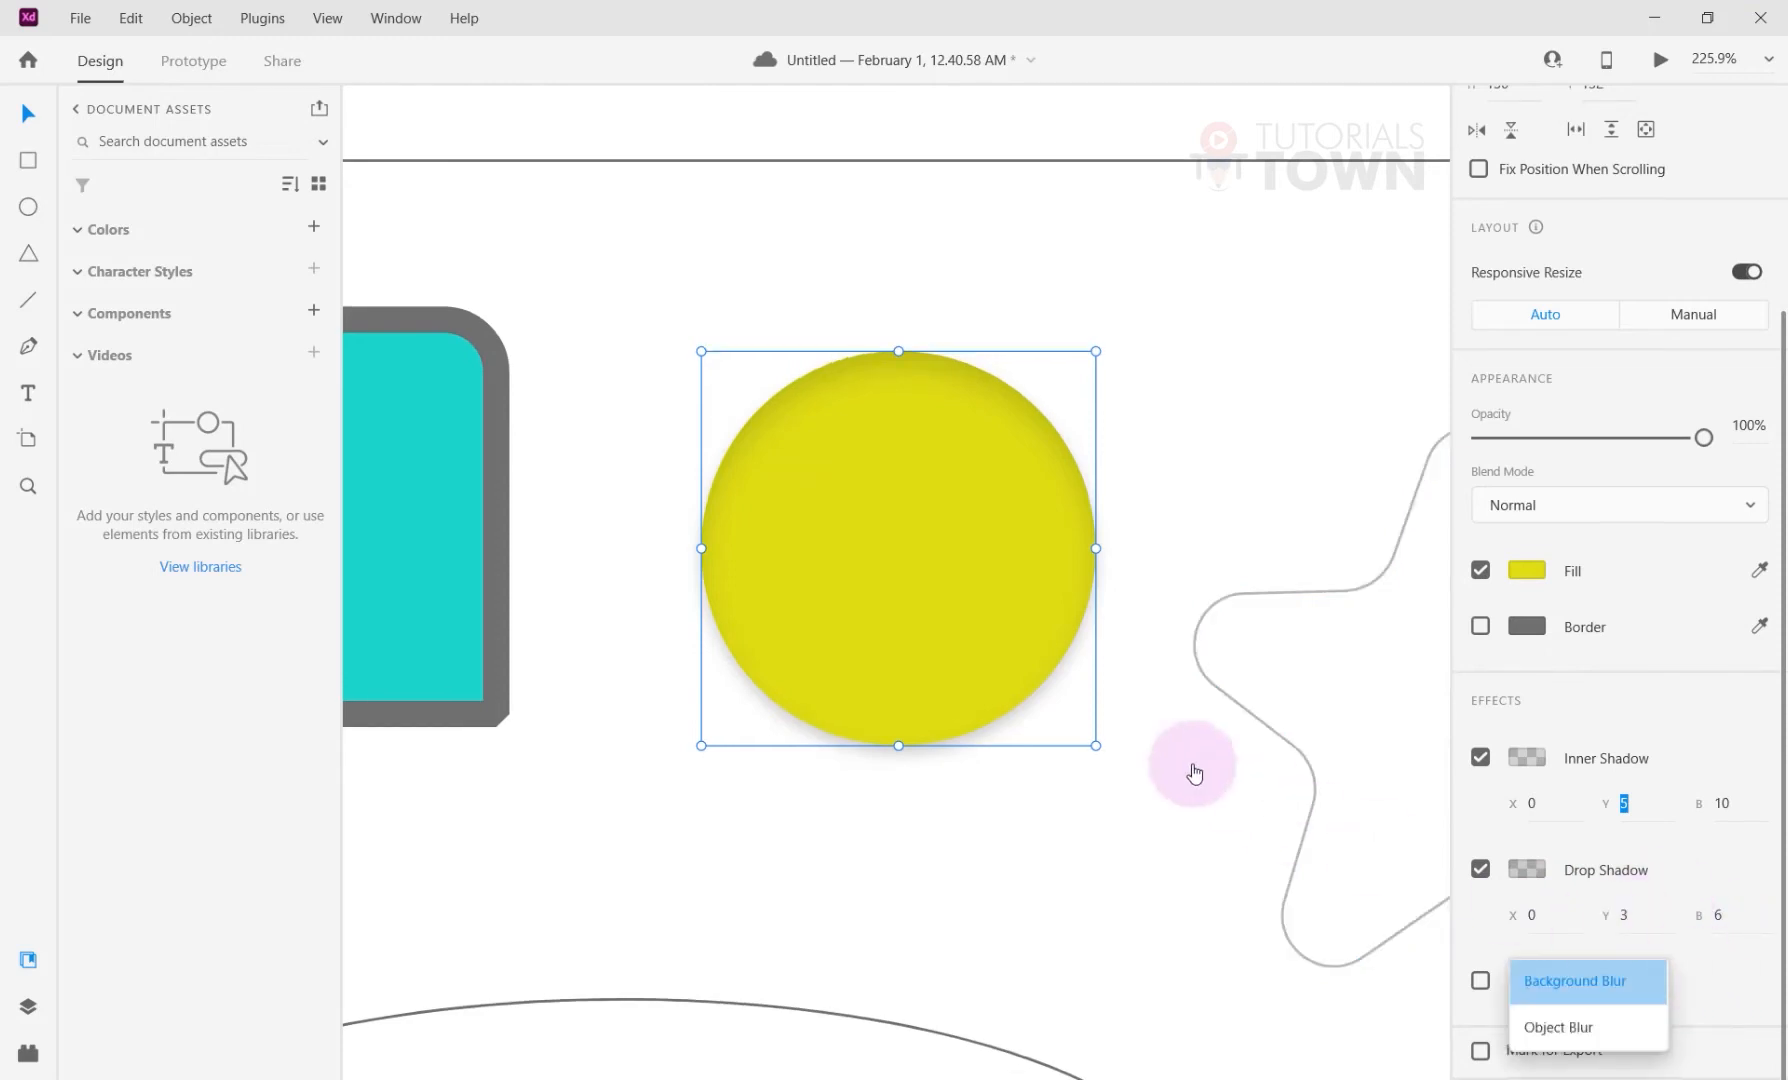
click(1525, 992)
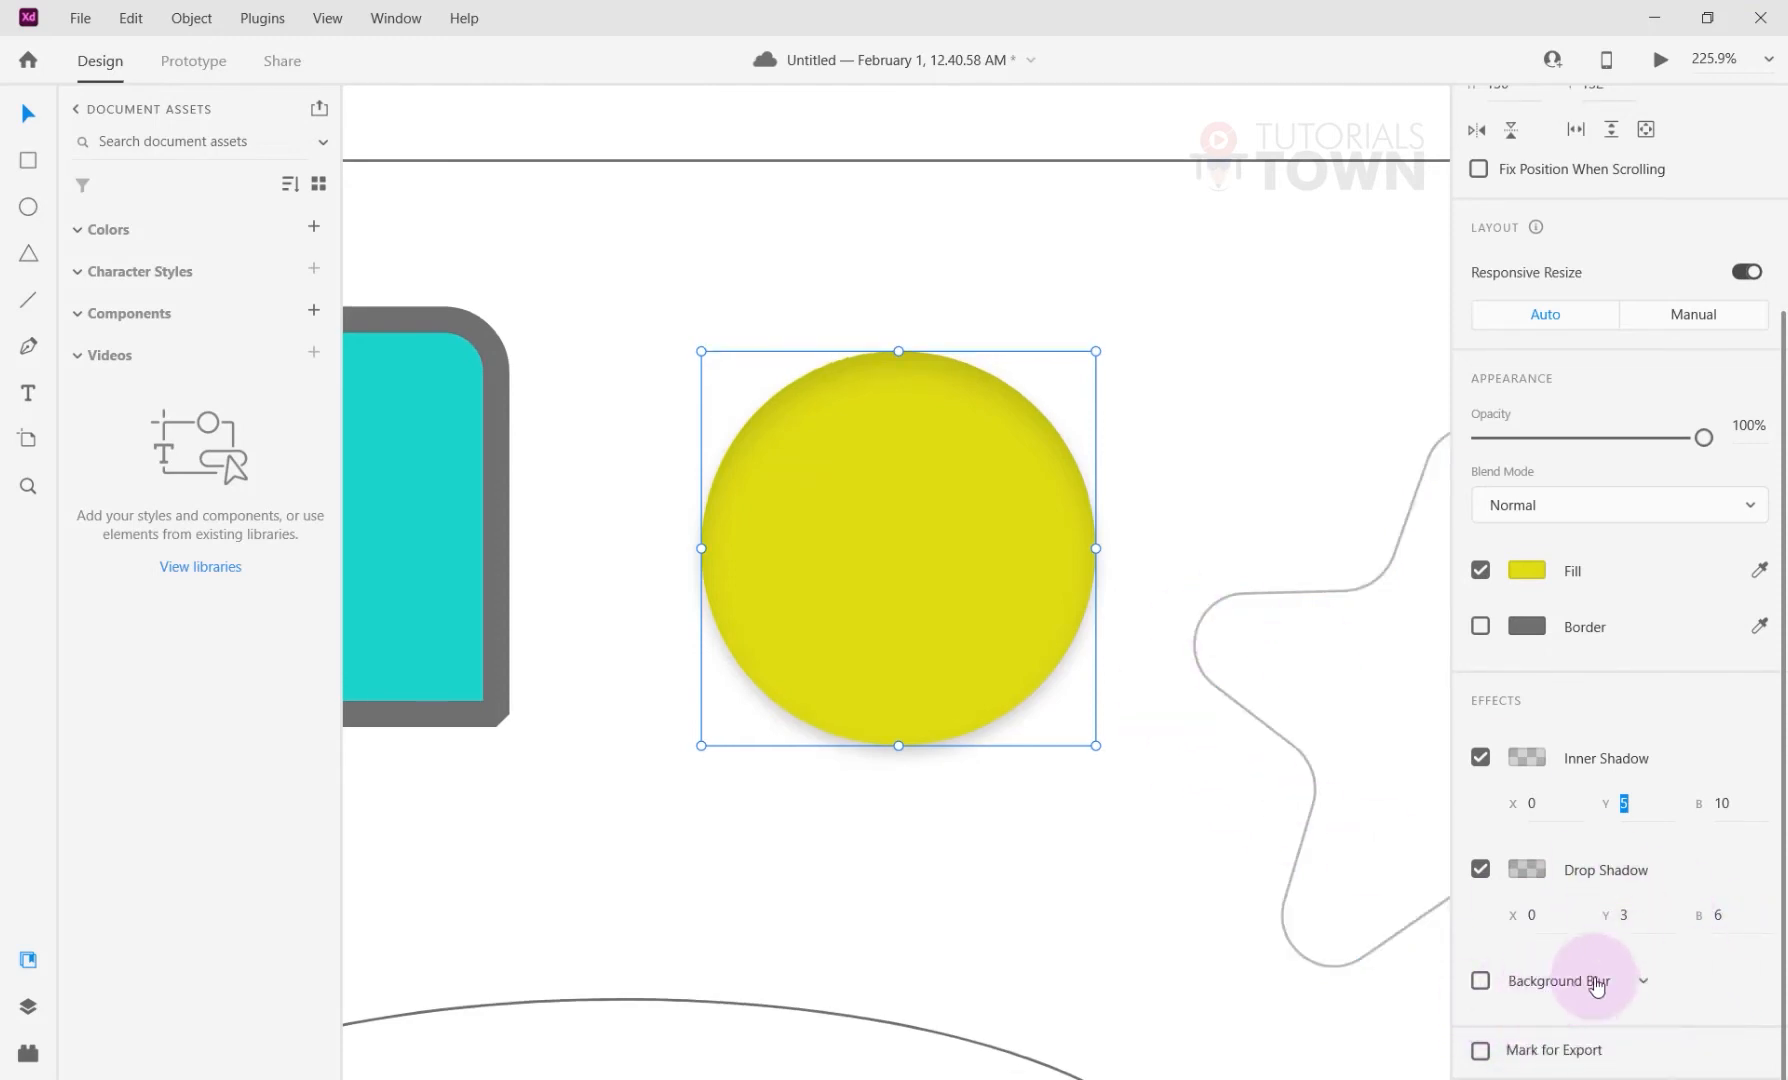
click(1480, 981)
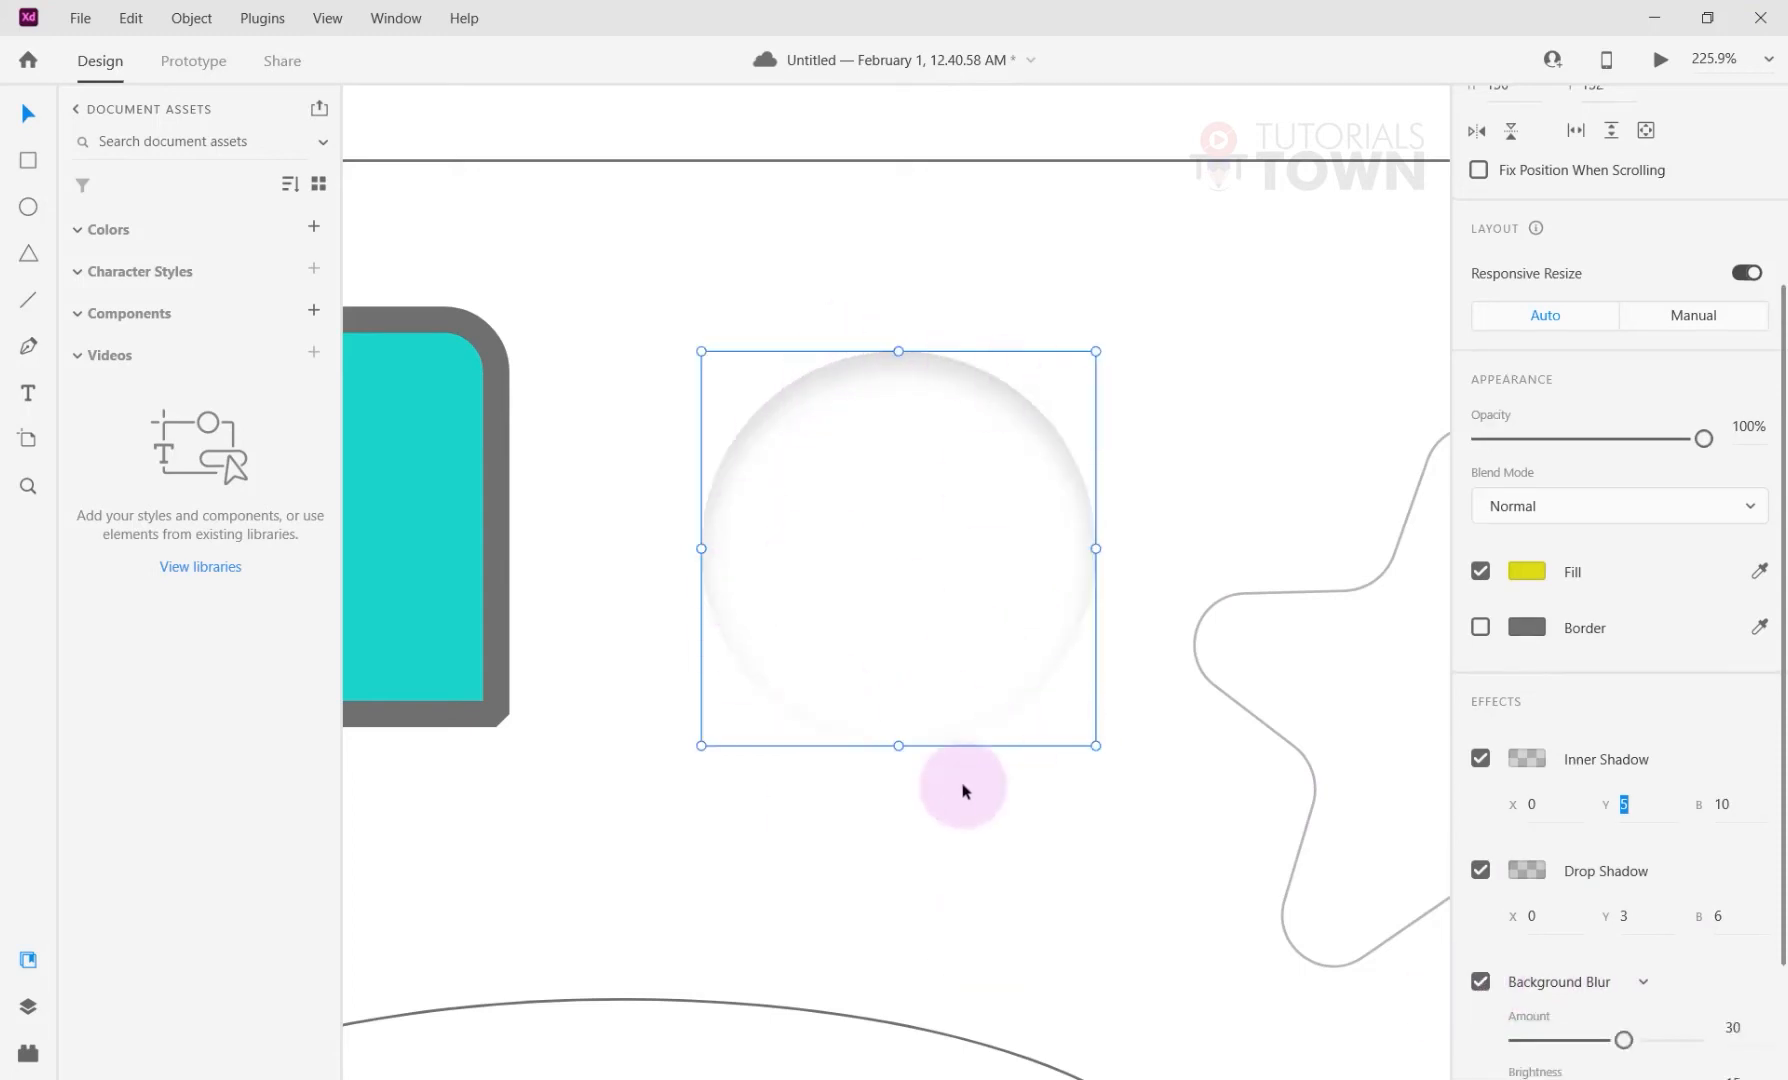
mouse_move(1622, 1040)
mouse_down()
mouse_move(1564, 1041)
mouse_move(1748, 1040)
mouse_move(1618, 1040)
mouse_up()
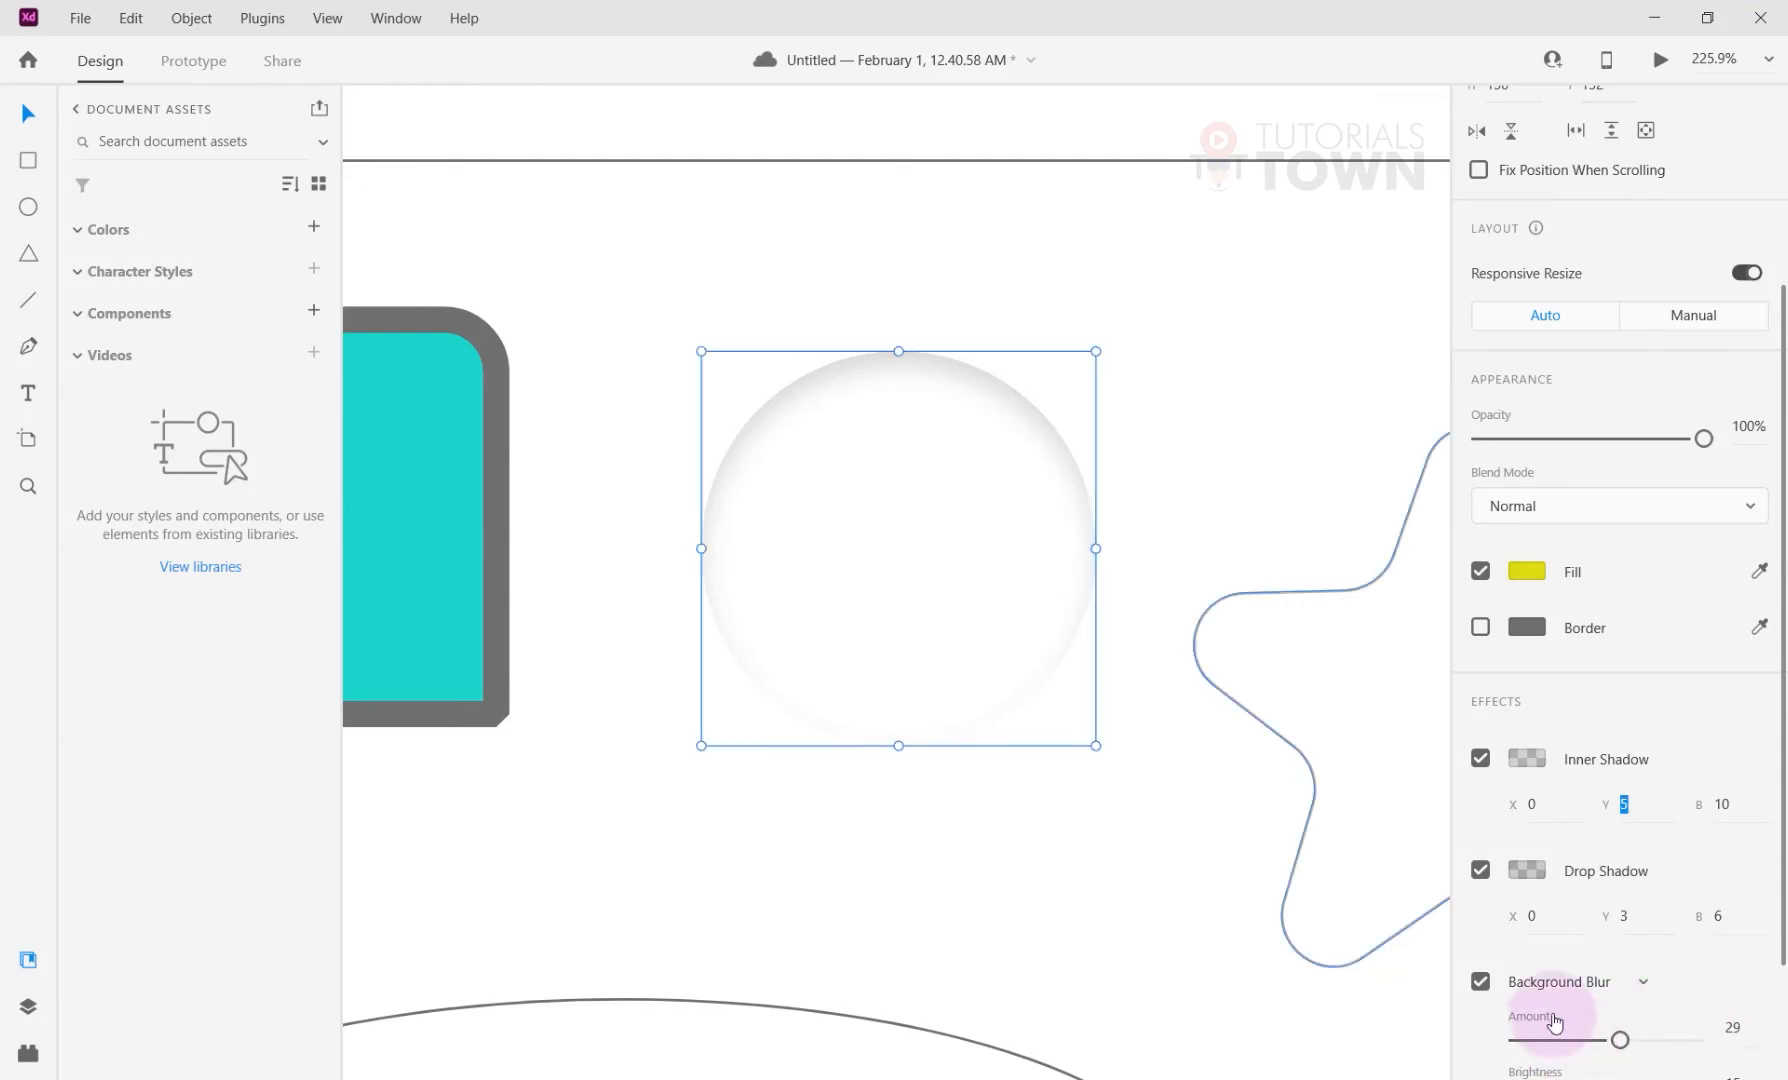
scroll(1520, 1010, down, 2)
click(1480, 813)
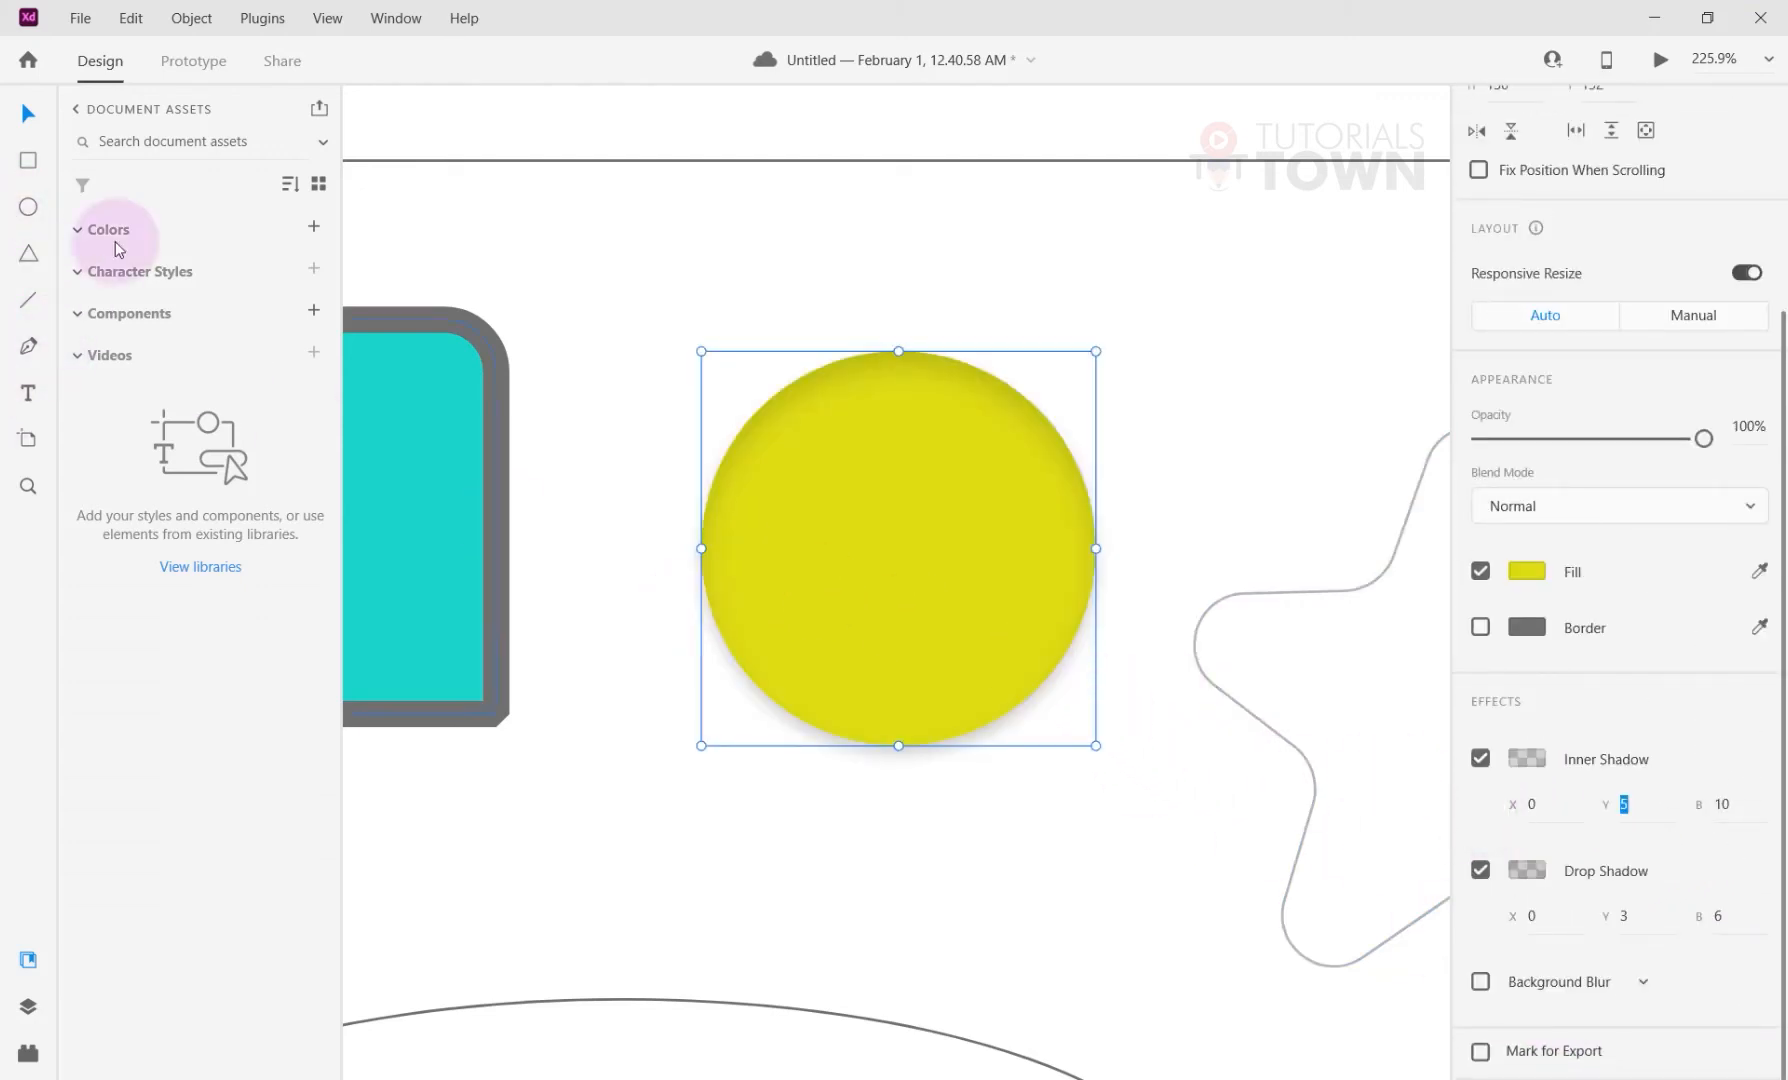
Shift the teal square slightly right and down and move the yellow circle on top of it, at about Y 169.
click(626, 287)
drag(414, 489, 519, 536)
drag(986, 578, 463, 587)
scroll(722, 678, left, 5)
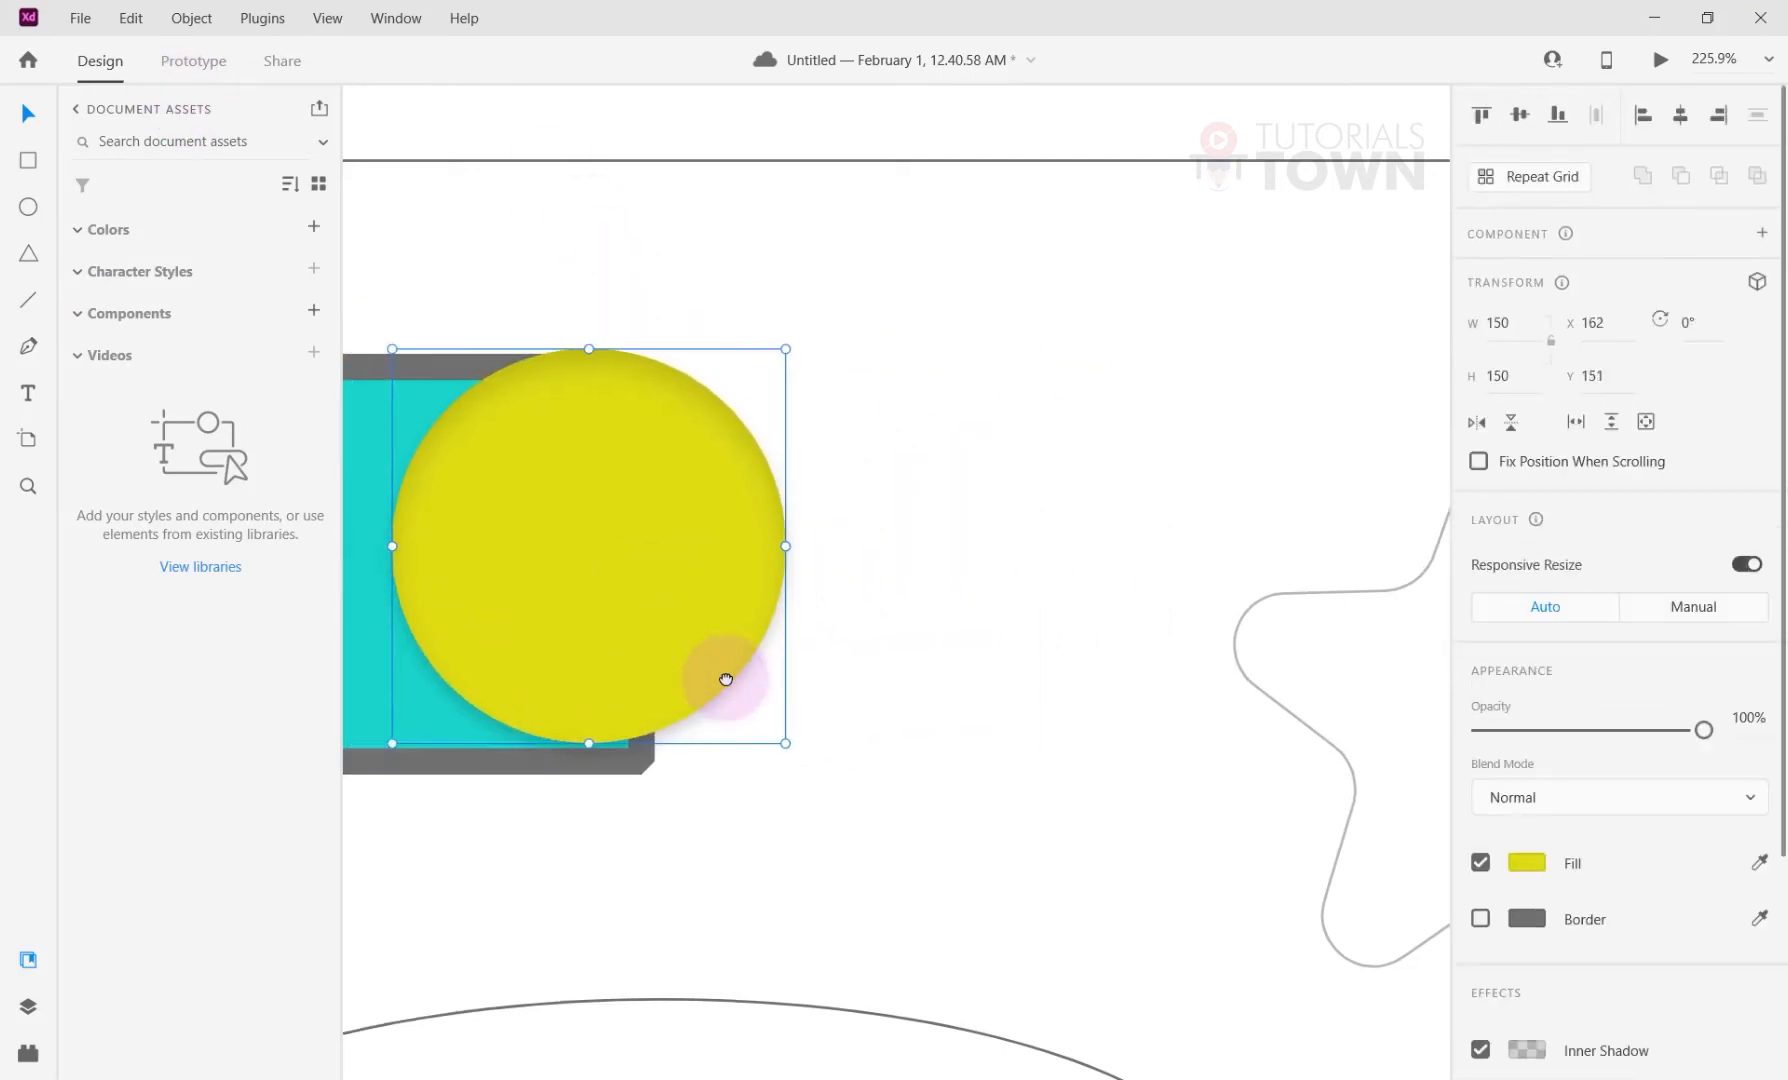
drag(901, 608, 898, 656)
scroll(1576, 1040, down, 4)
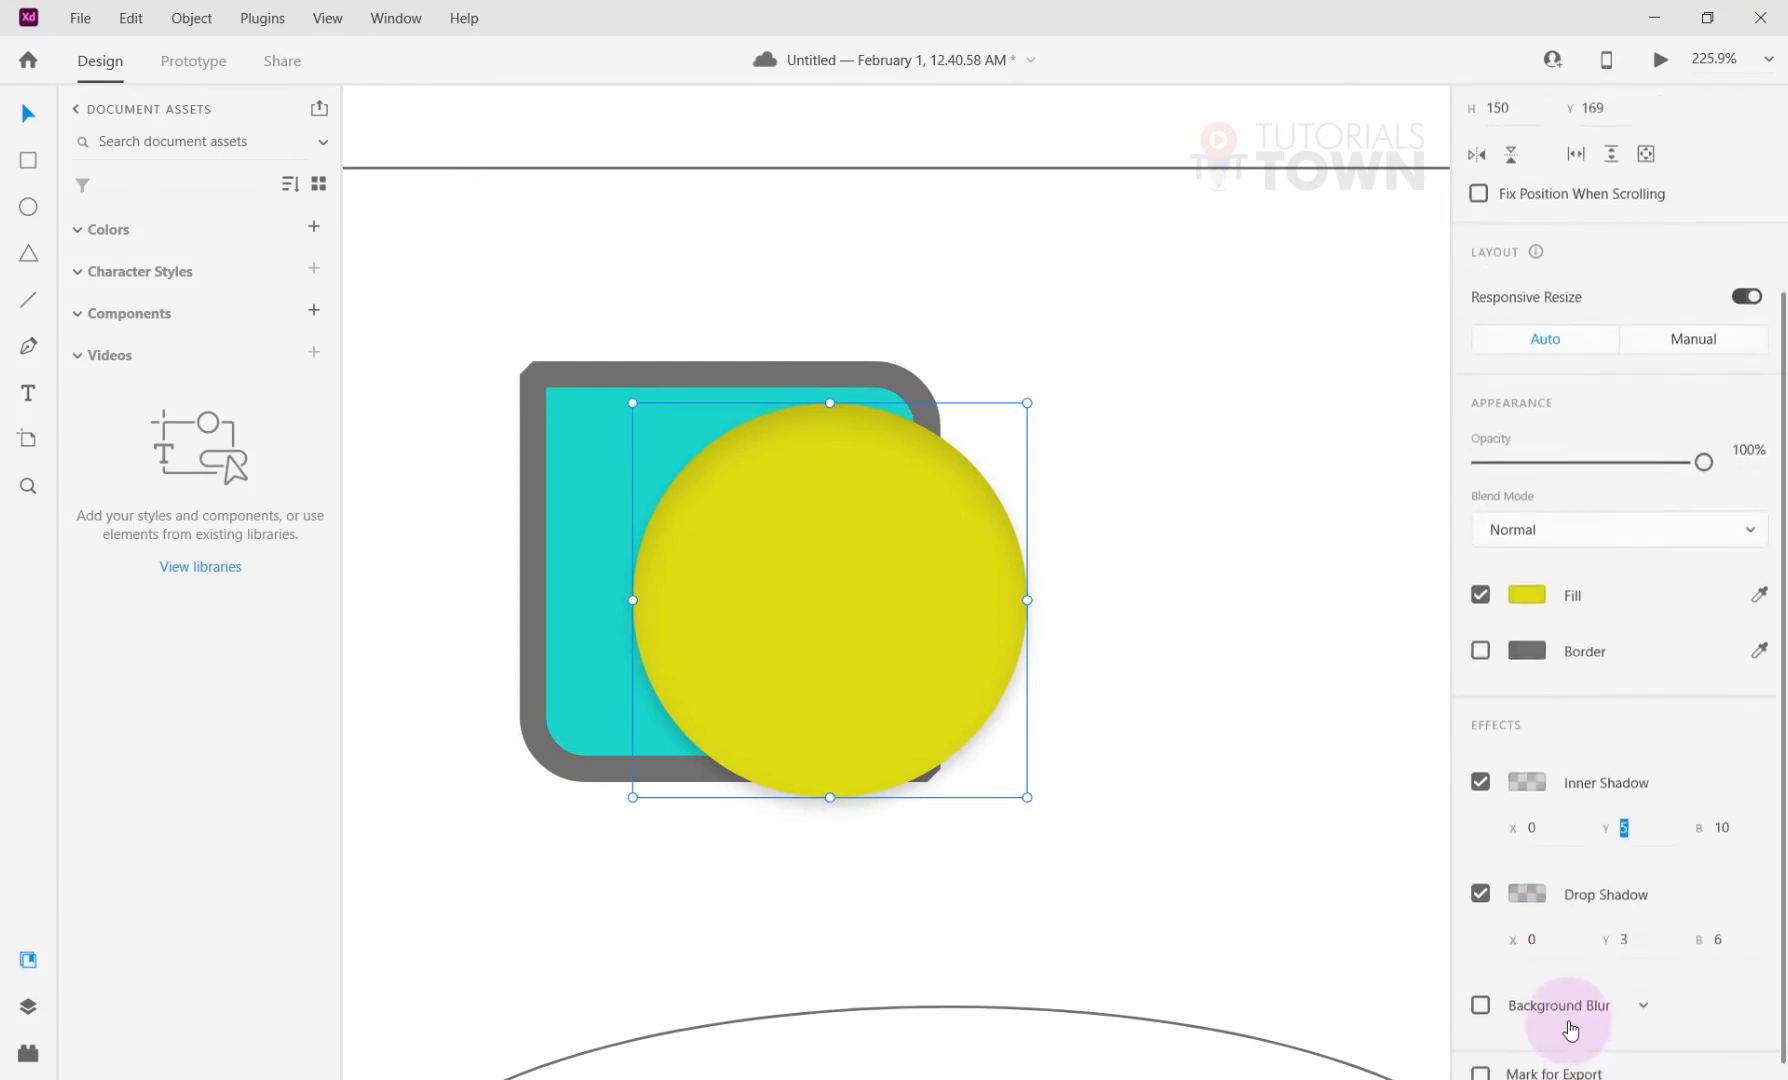
Try a background blur with amount 22, brightness 15 and opacity 16% on the circle, repositioning it over the teal square.
click(1480, 981)
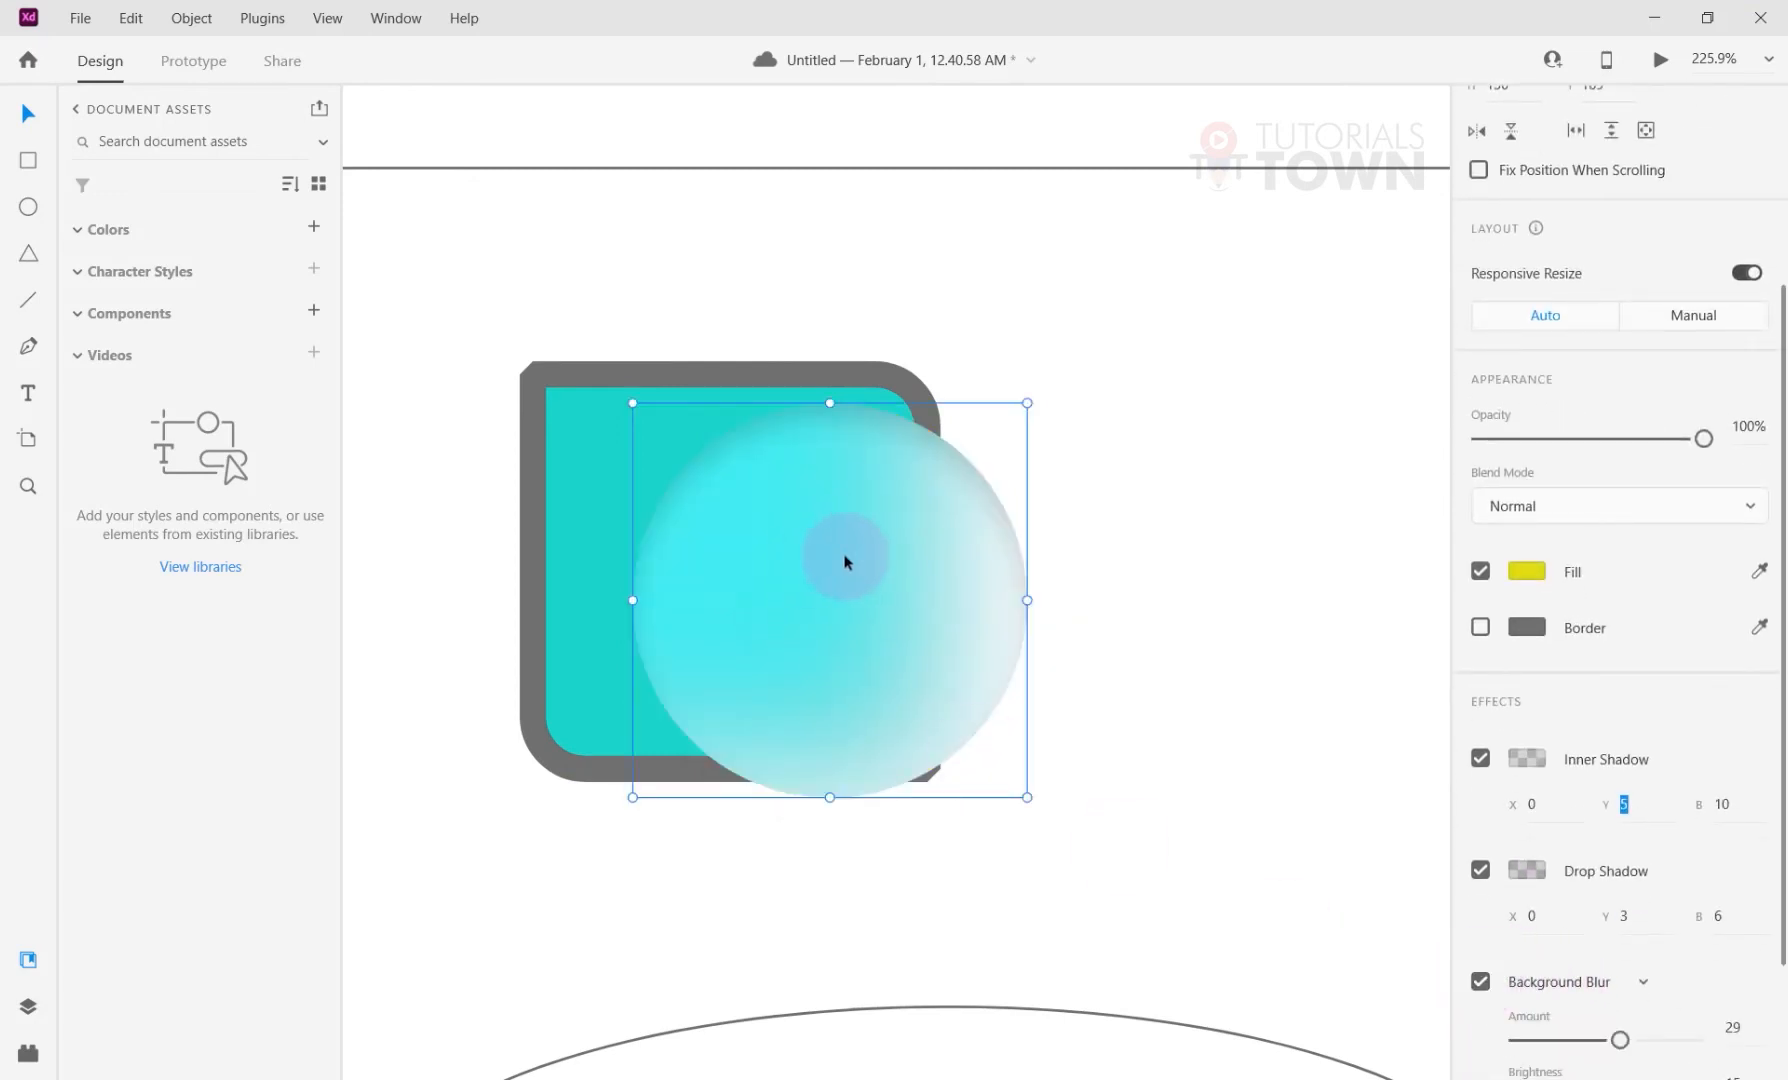
drag(872, 549, 766, 658)
scroll(1688, 942, down, 2)
drag(1620, 871, 1632, 928)
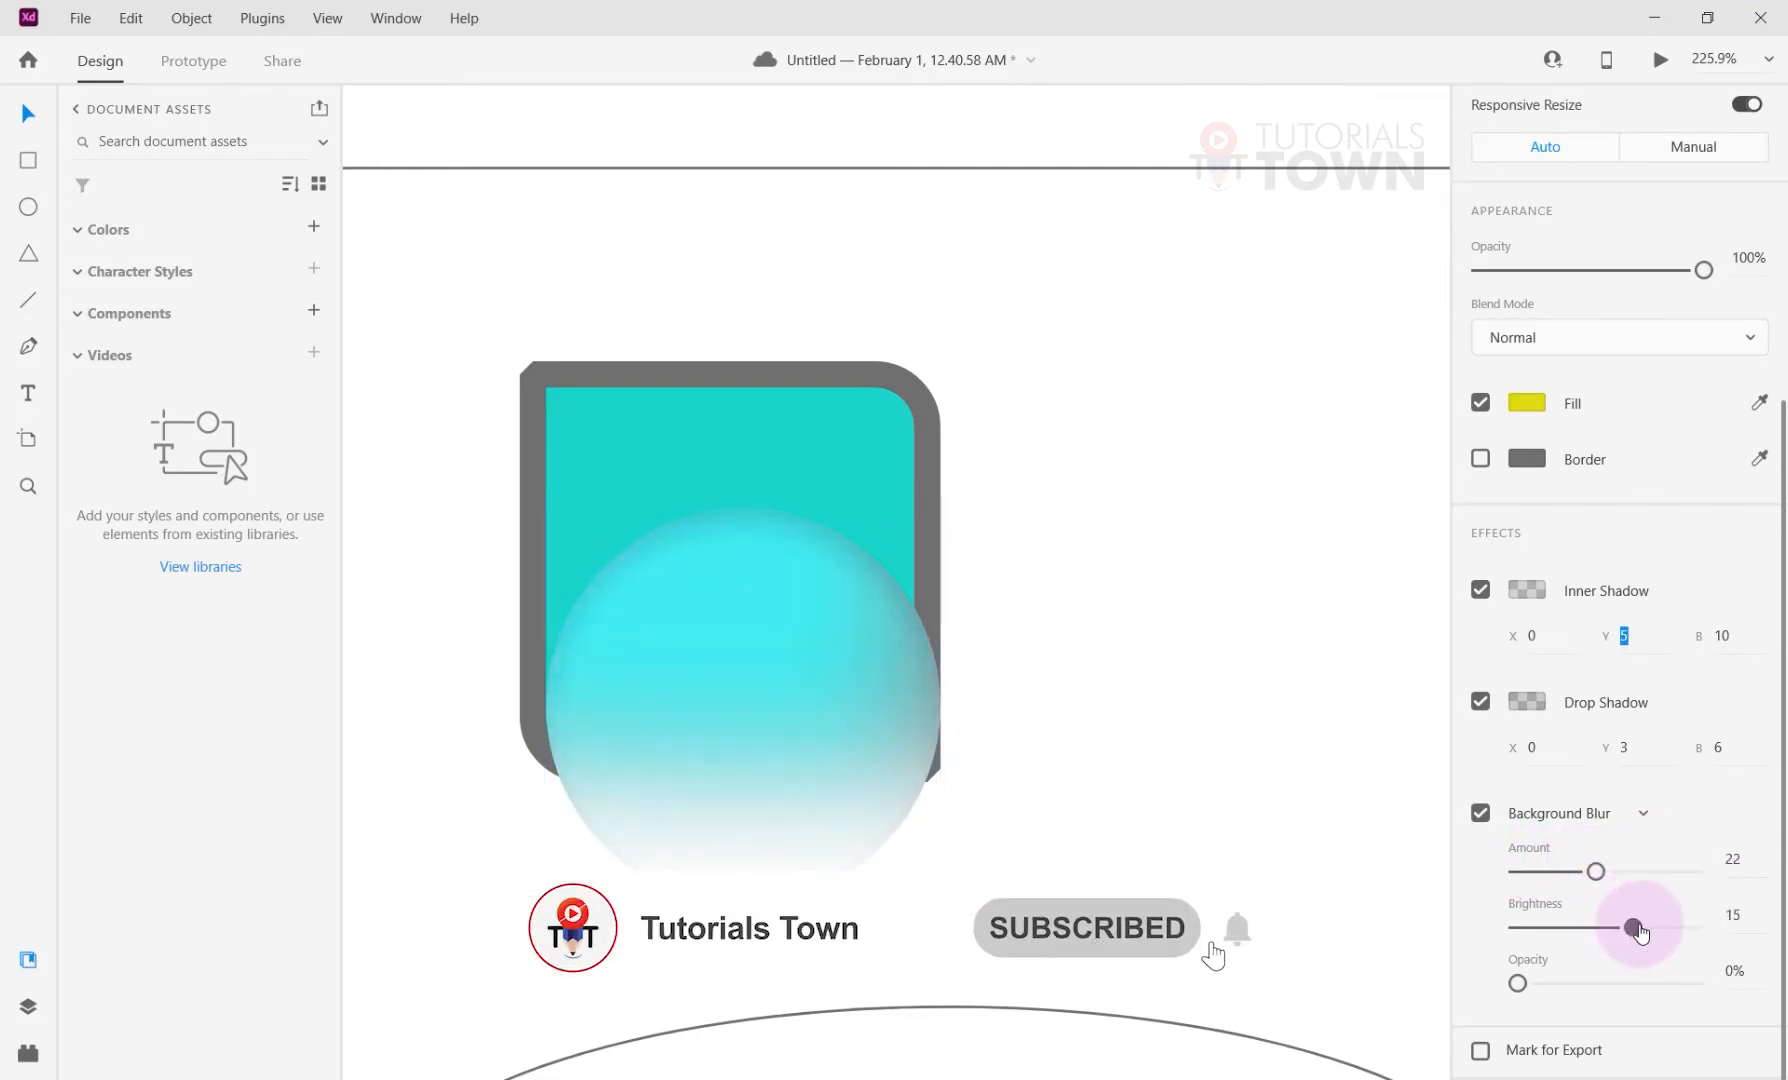
mouse_move(1568, 982)
mouse_down()
mouse_move(1512, 984)
mouse_move(1546, 986)
mouse_up()
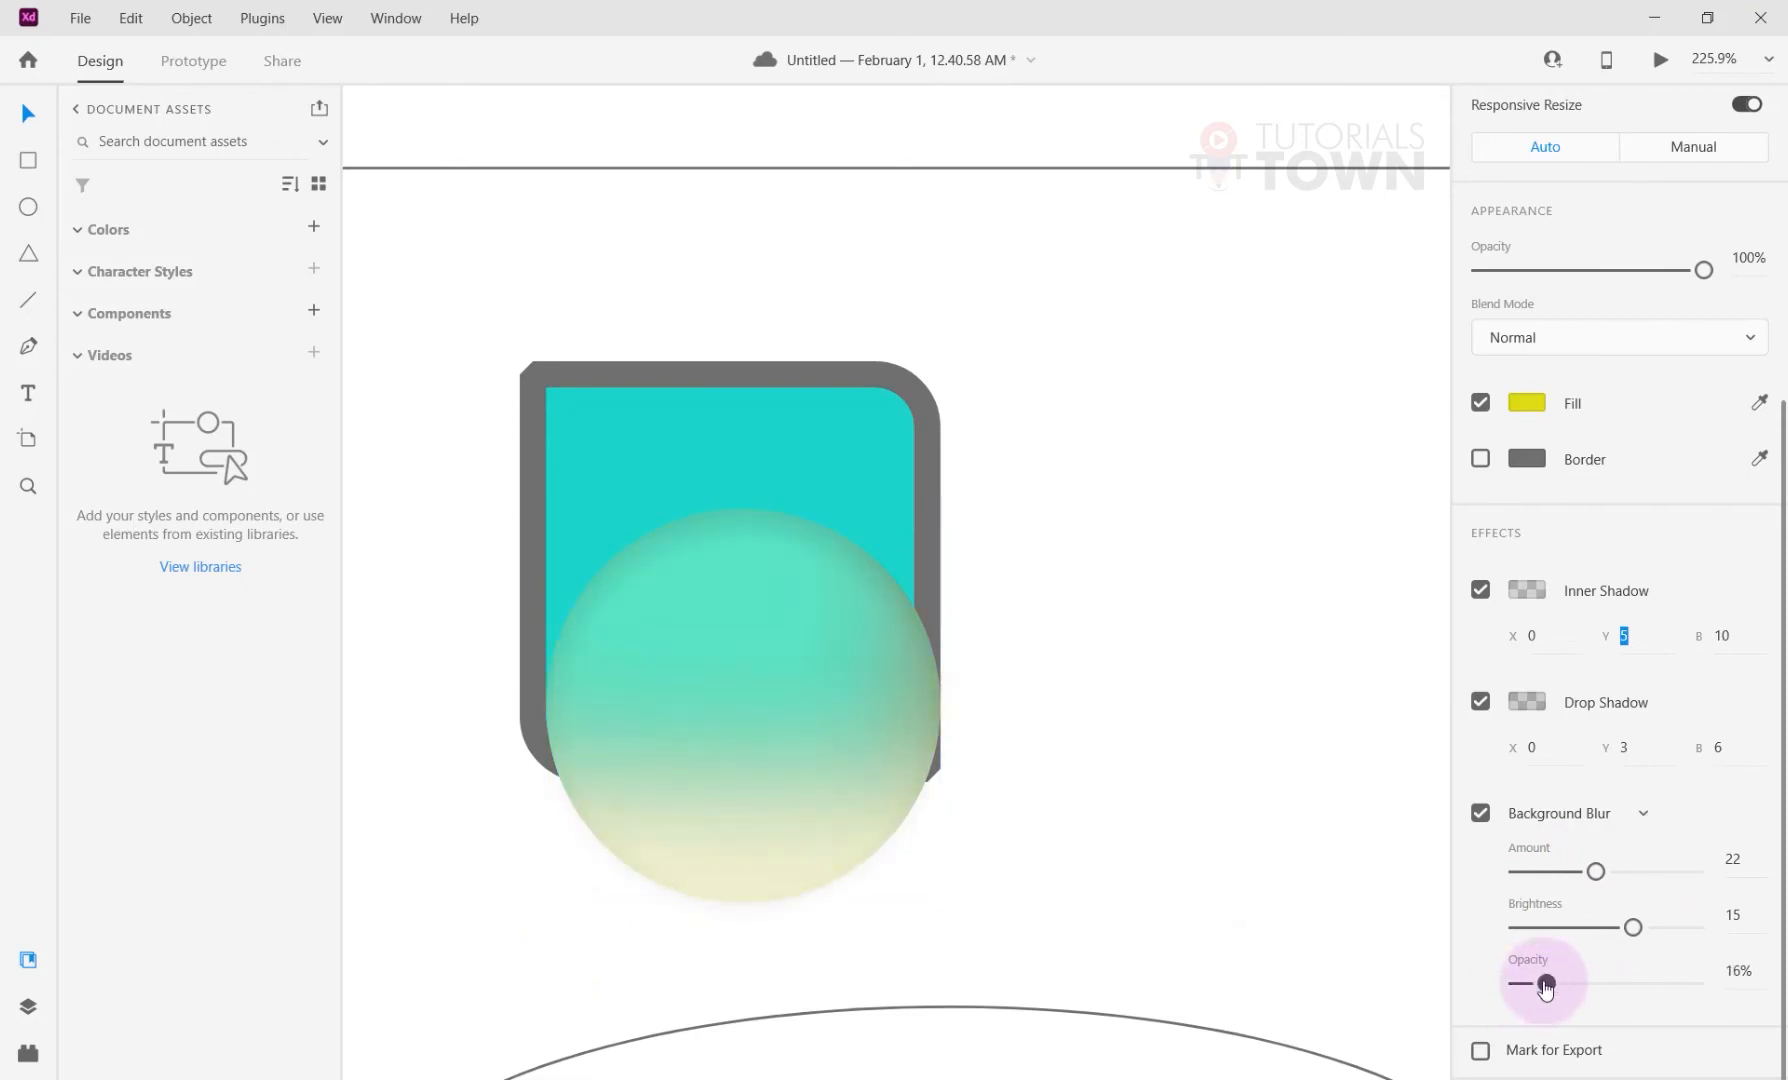
drag(862, 743, 997, 752)
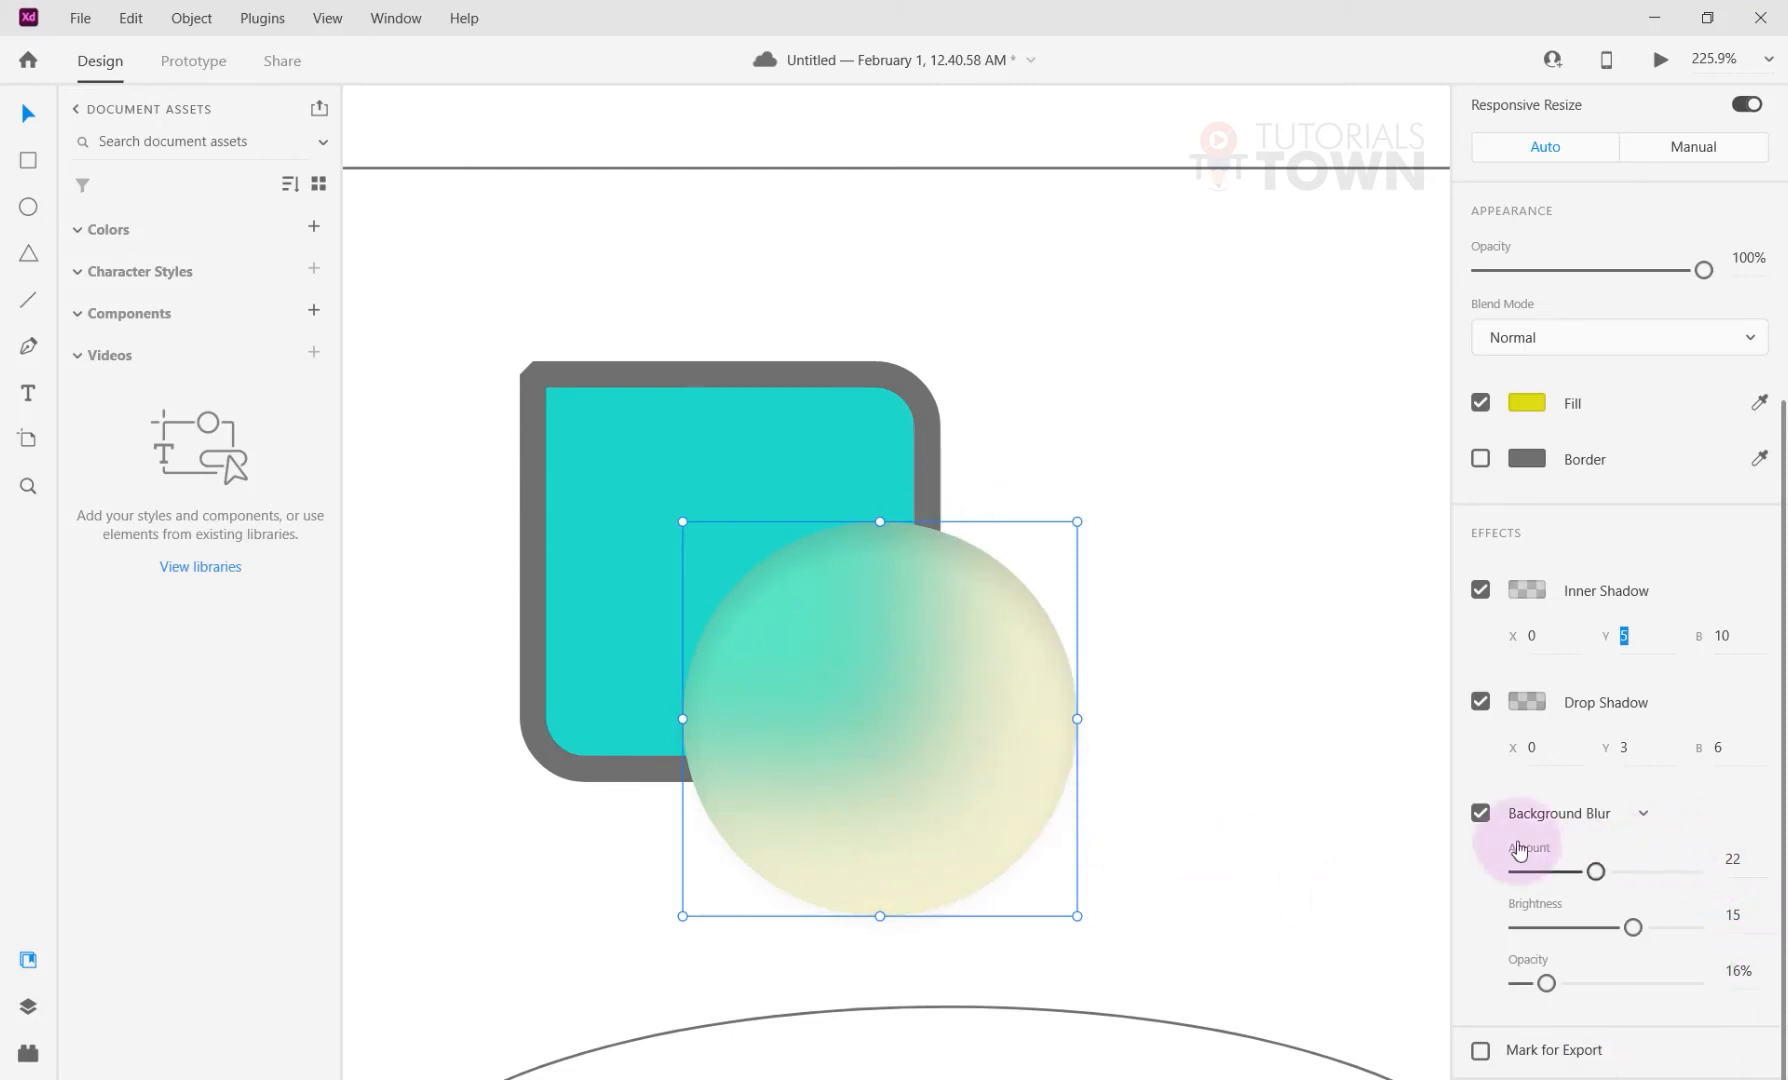
Turn off the circle's background blur and move the circle beside the teal square, to about X 280, Y 161.
click(1480, 813)
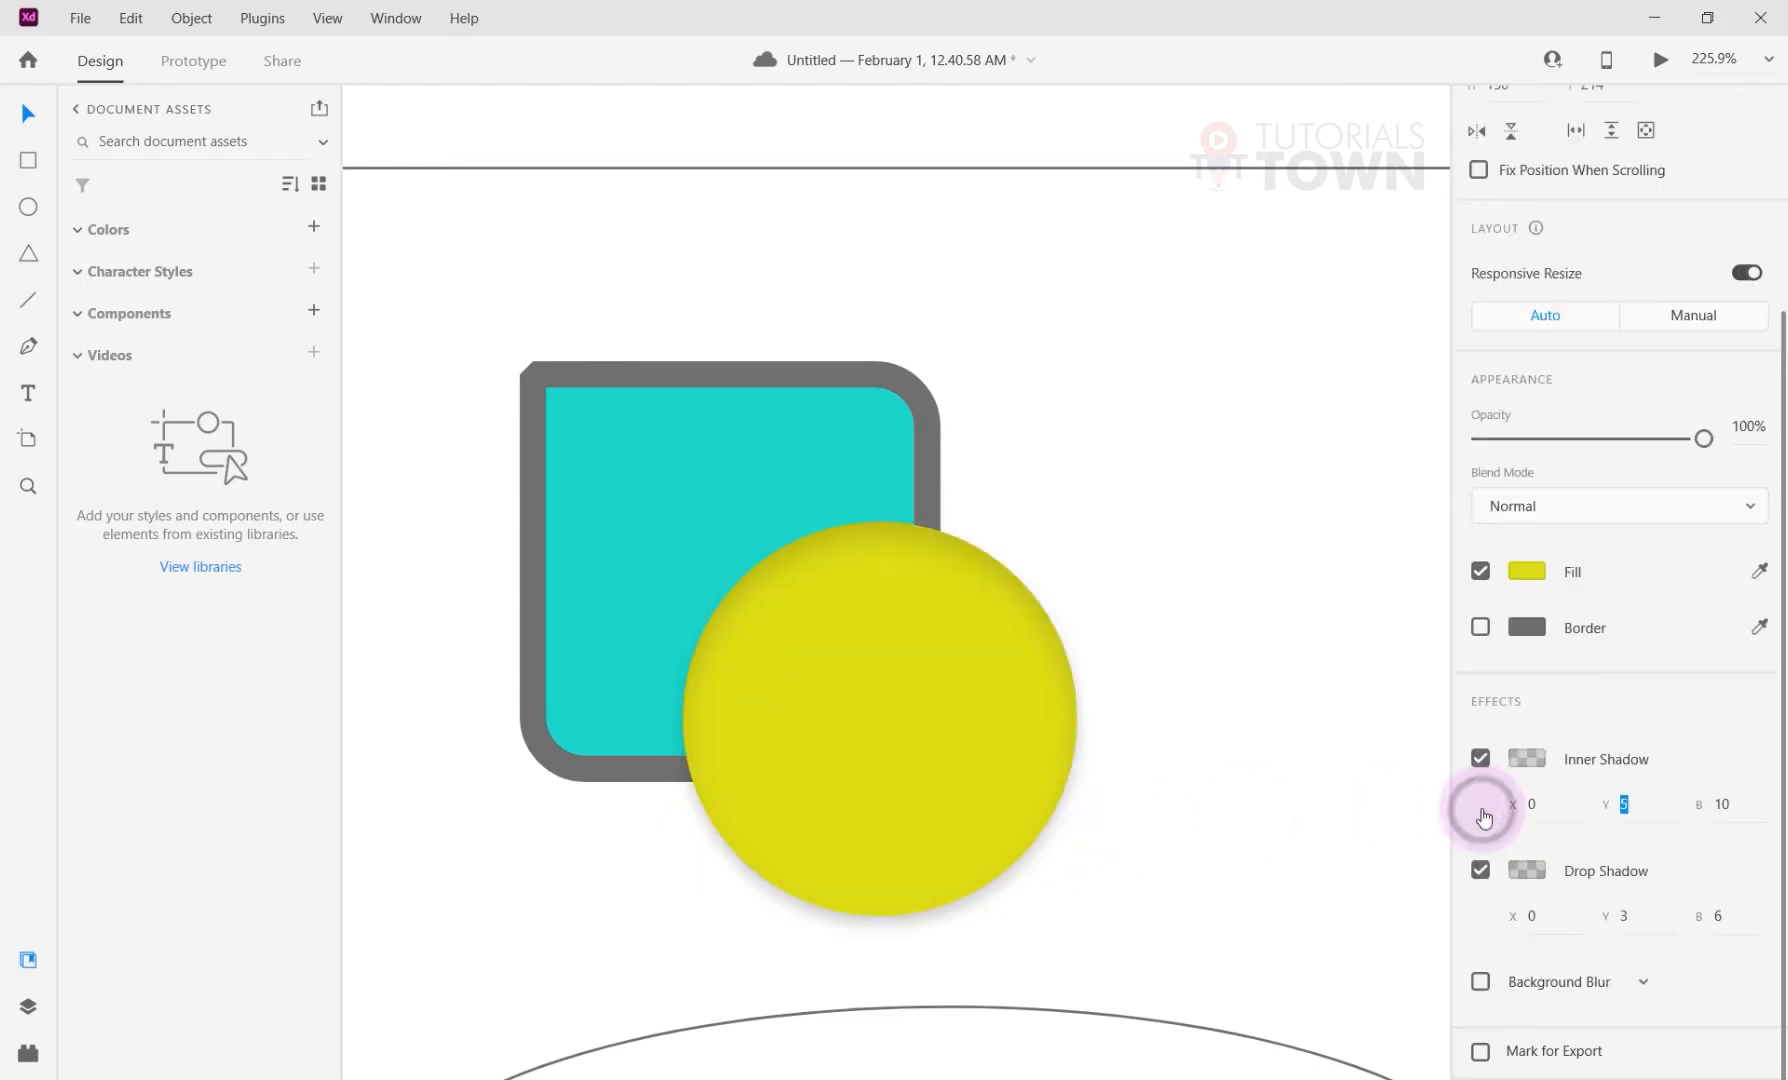
drag(1155, 549, 1261, 519)
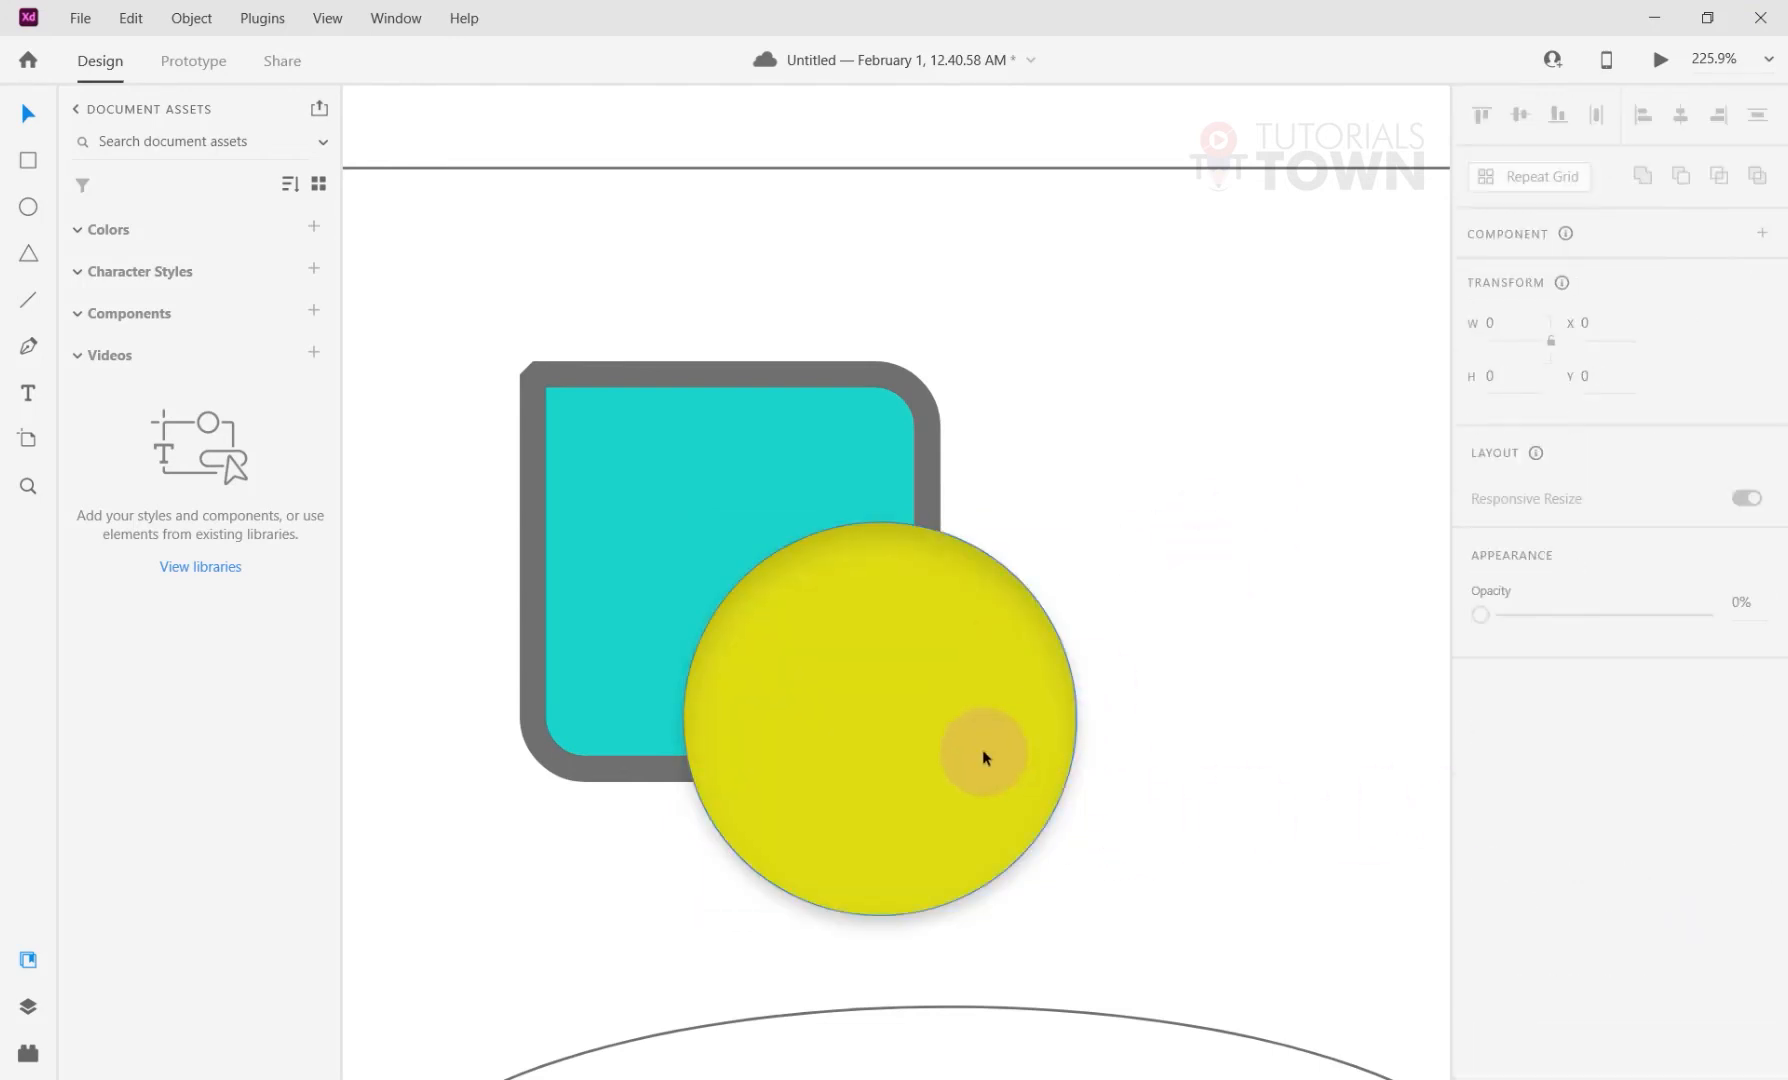
drag(984, 749, 1346, 569)
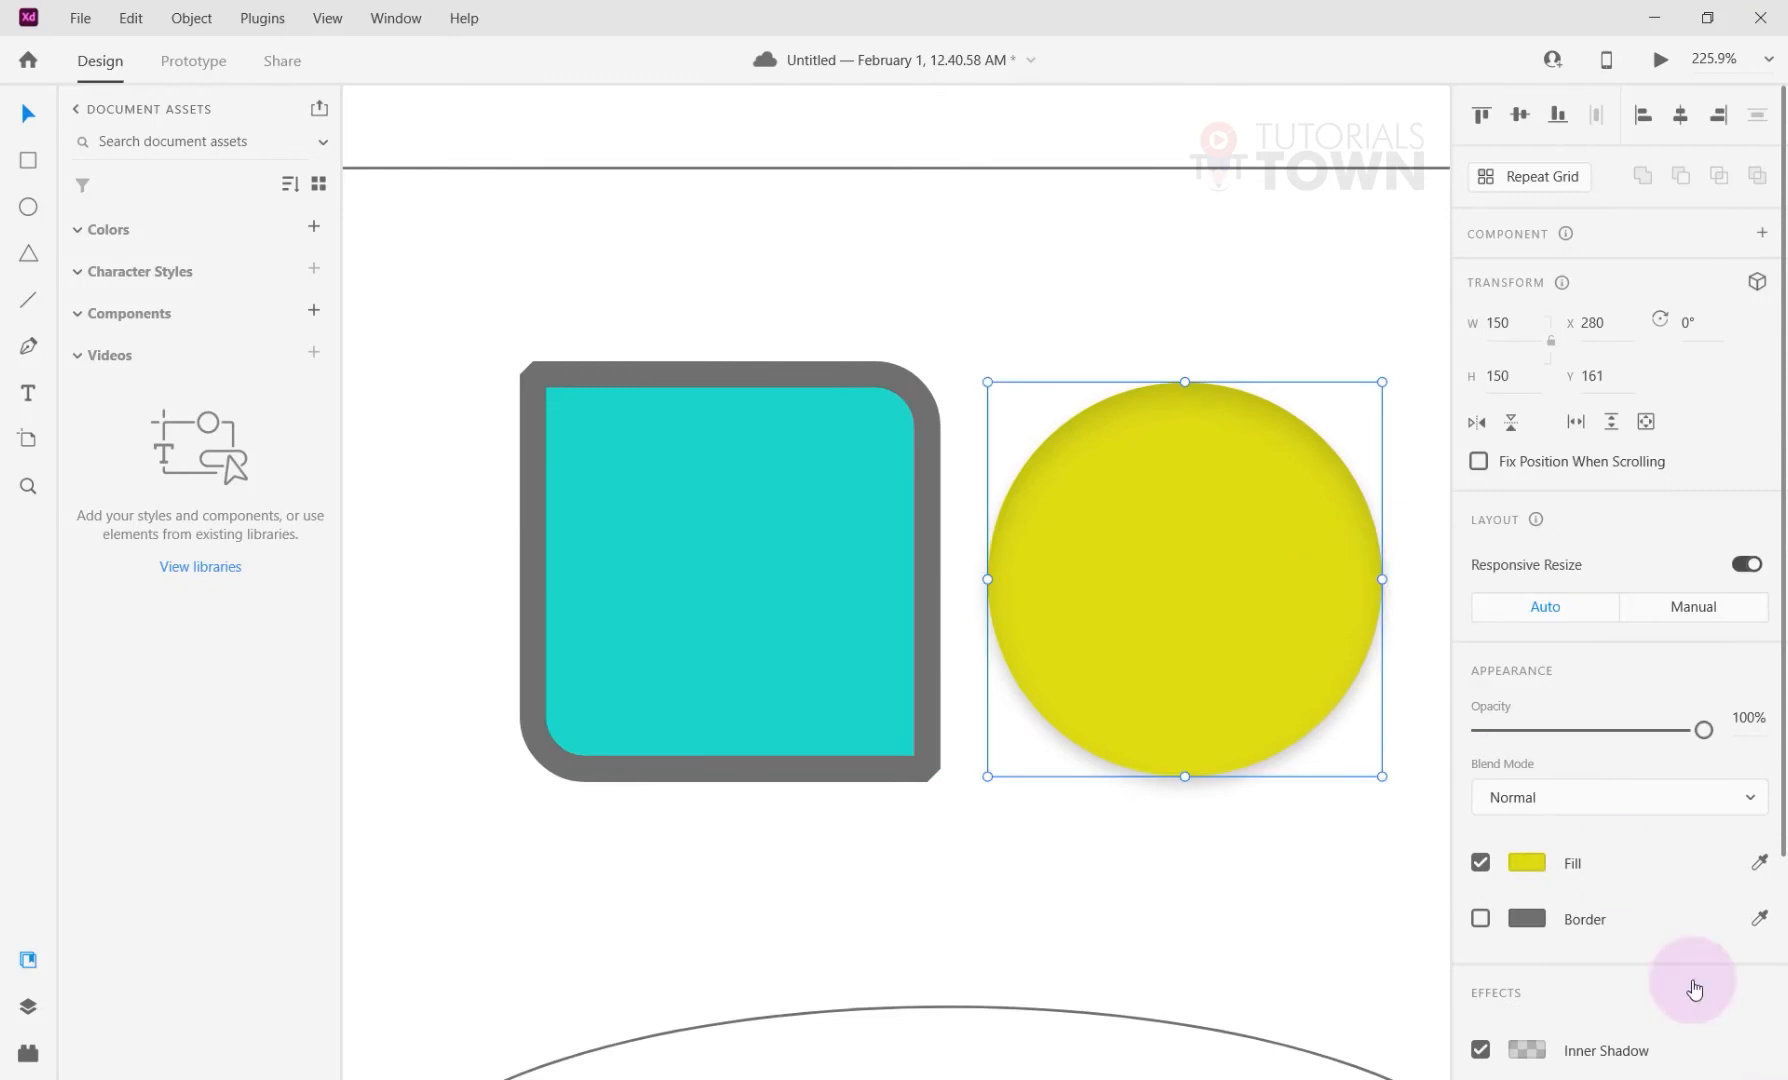
Apply an object blur to the yellow circle and reduce its amount to 14.
scroll(1621, 966, down, 3)
click(1615, 985)
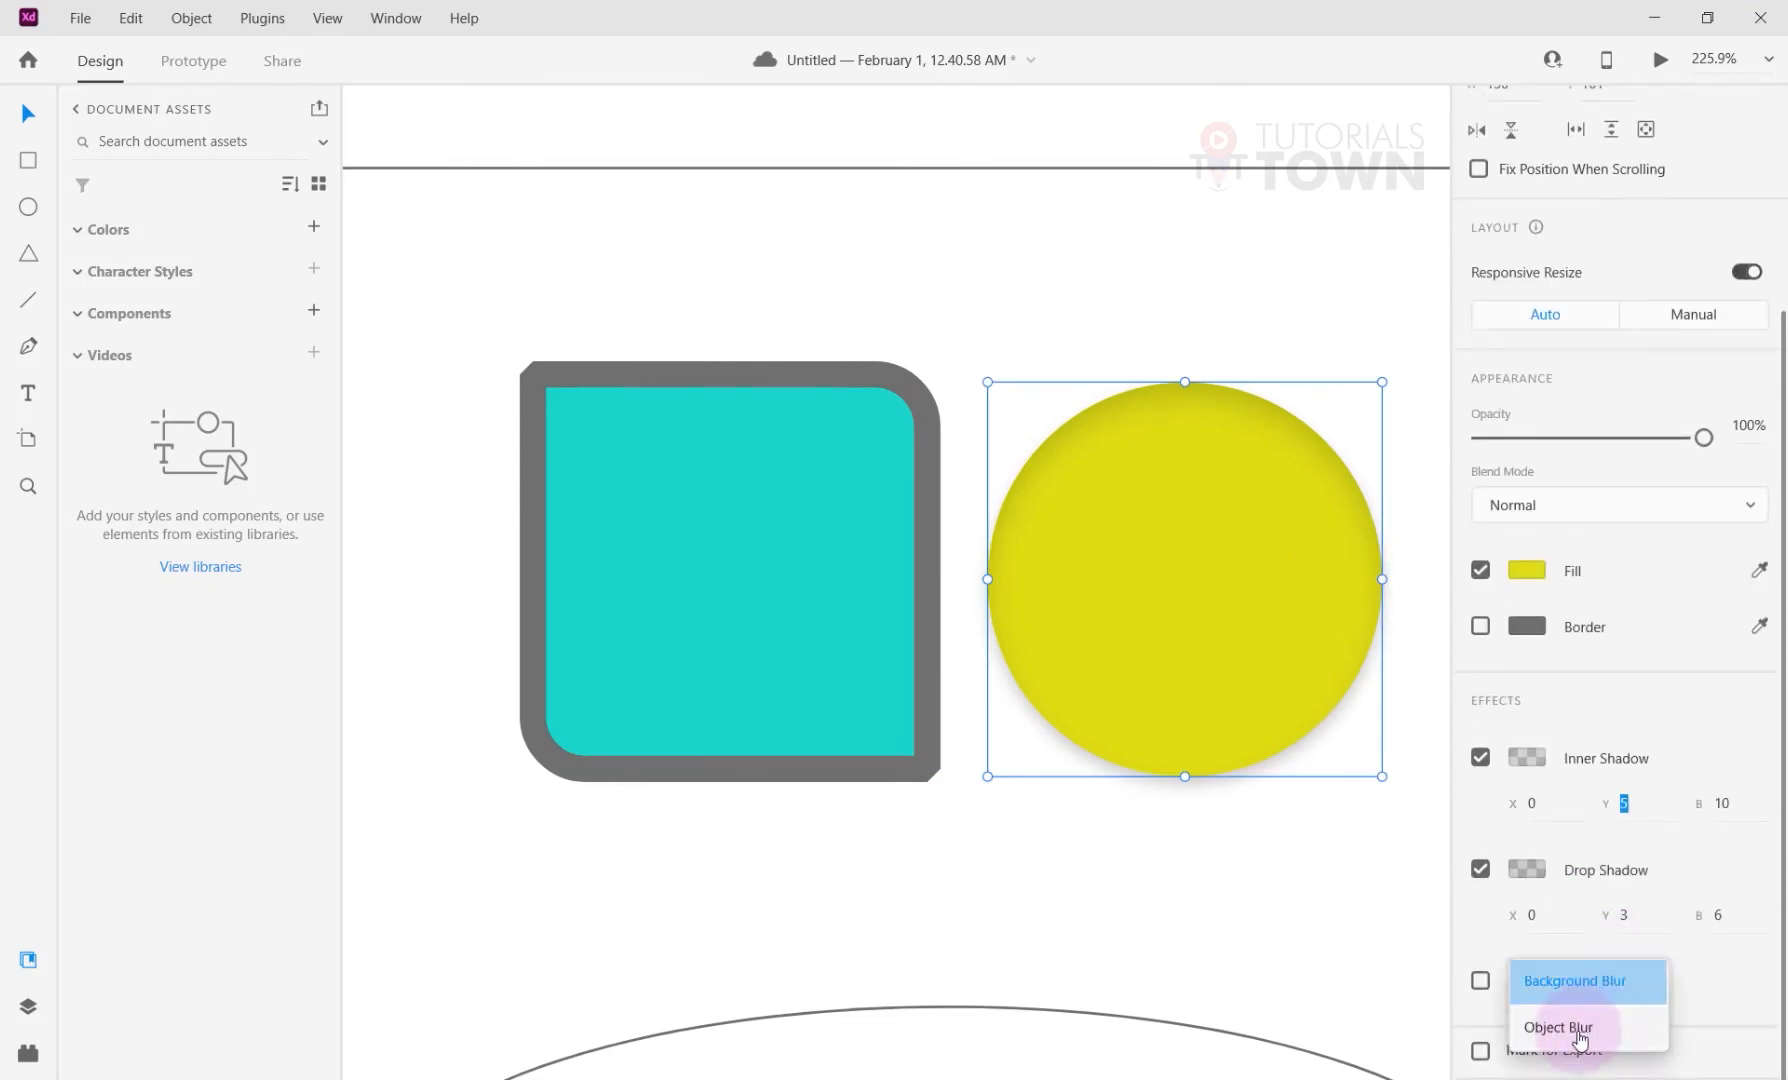
click(1580, 1030)
scroll(1296, 724, right, 5)
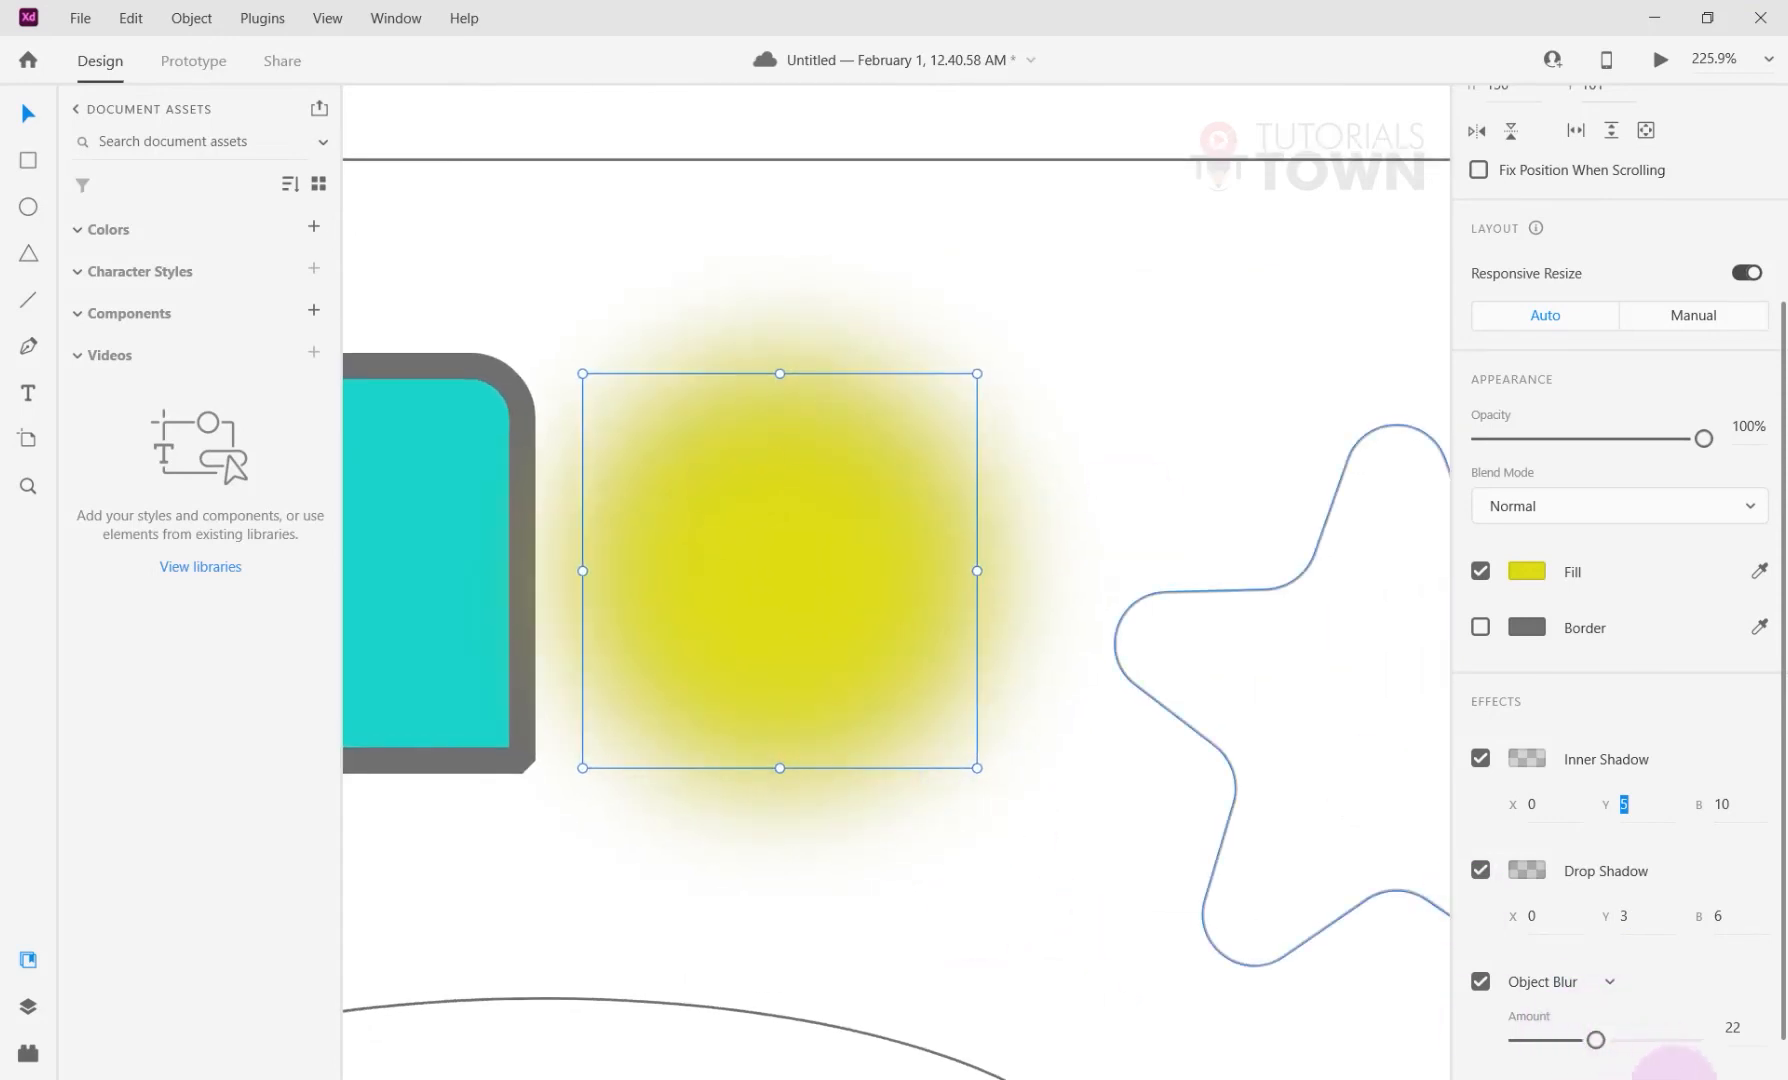
mouse_move(1594, 1043)
mouse_down()
mouse_move(1518, 1043)
mouse_move(1568, 1045)
mouse_up()
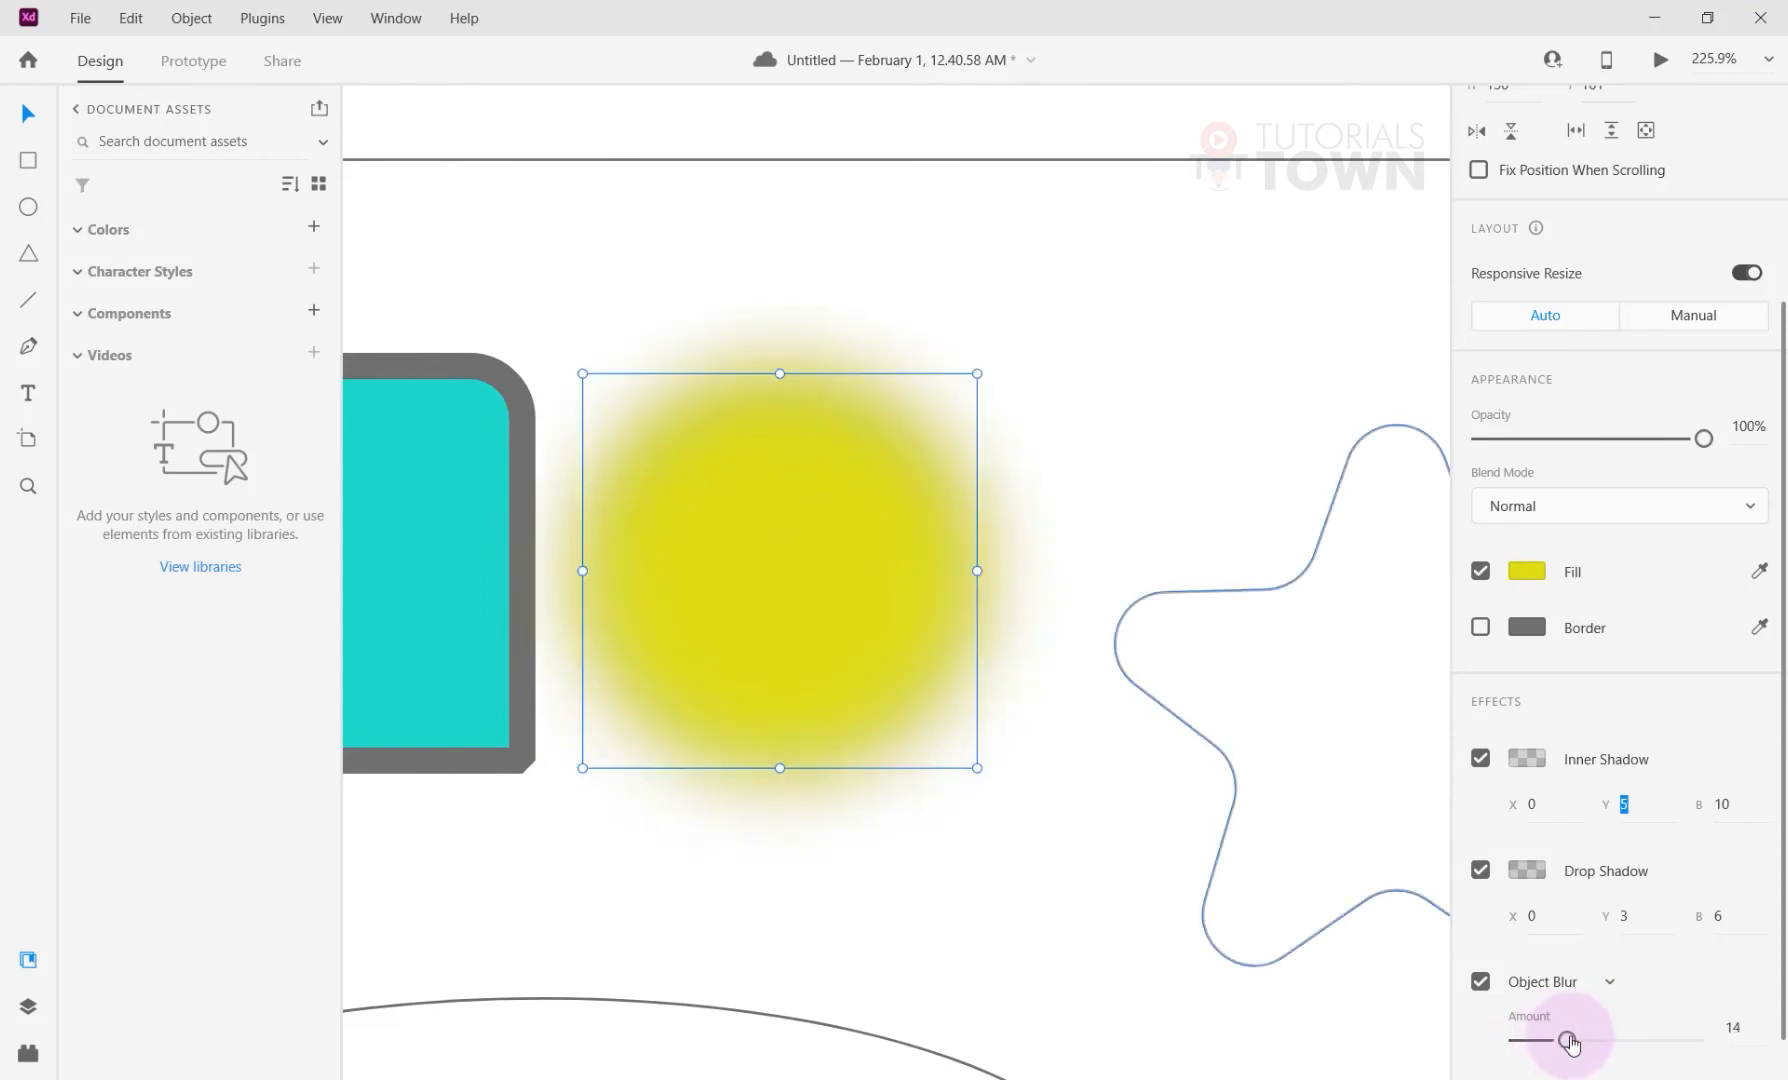
Select the rounded star on the Home artboard and mark it for export.
scroll(1017, 770, left, 3)
scroll(1383, 1040, down, 1)
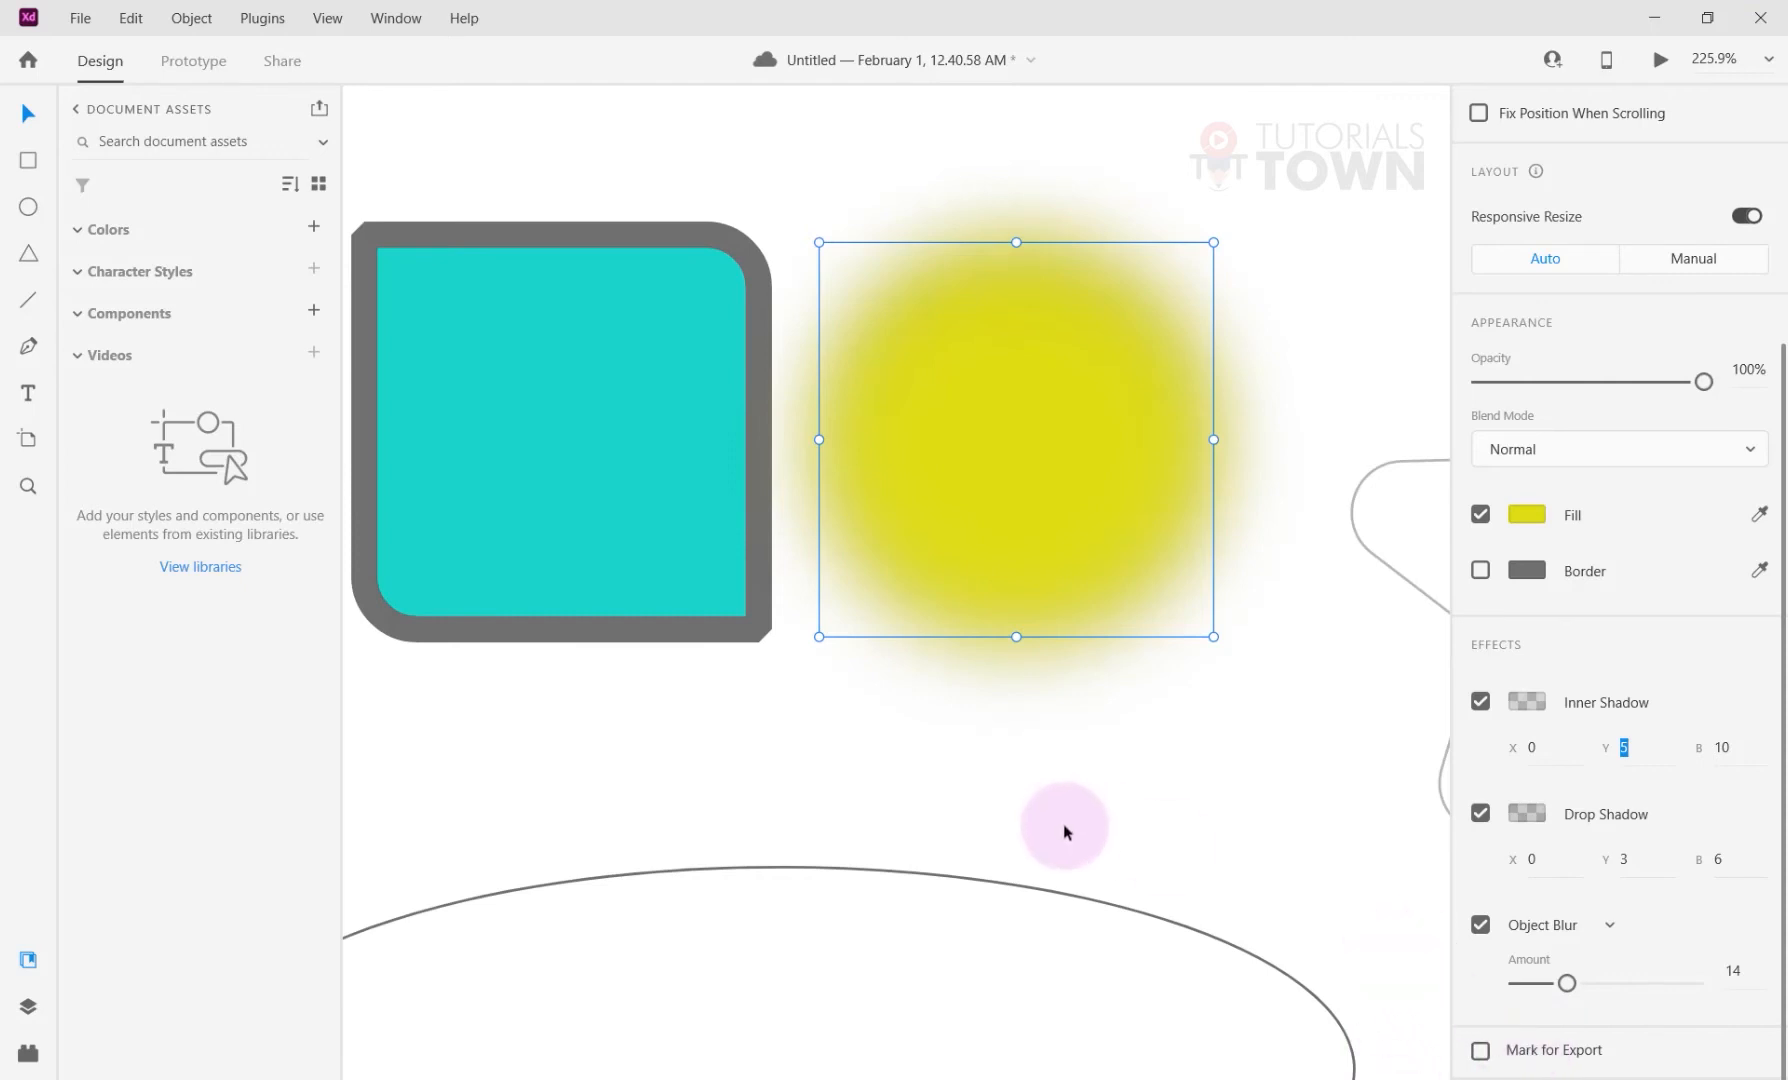
scroll(1066, 830, down, 5)
scroll(1066, 832, up, 3)
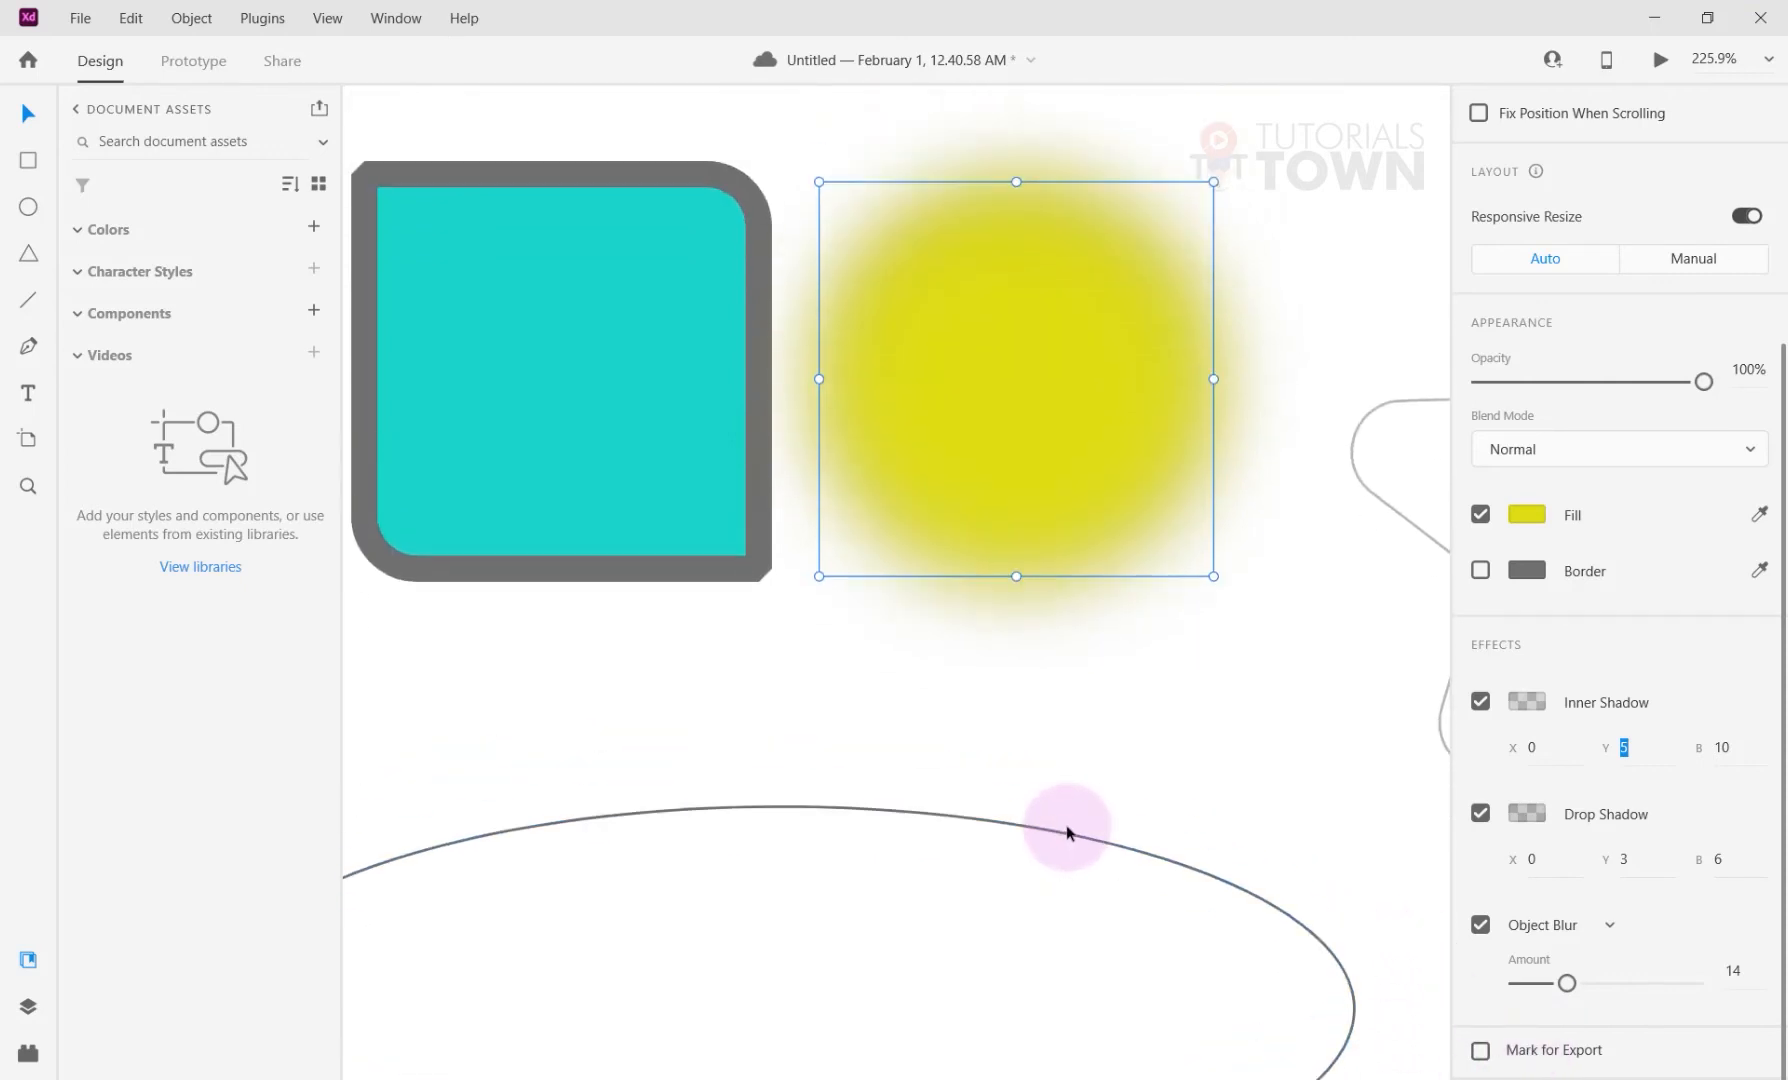
scroll(1066, 830, down, 5)
scroll(1045, 718, right, 3)
scroll(1045, 718, down, 2)
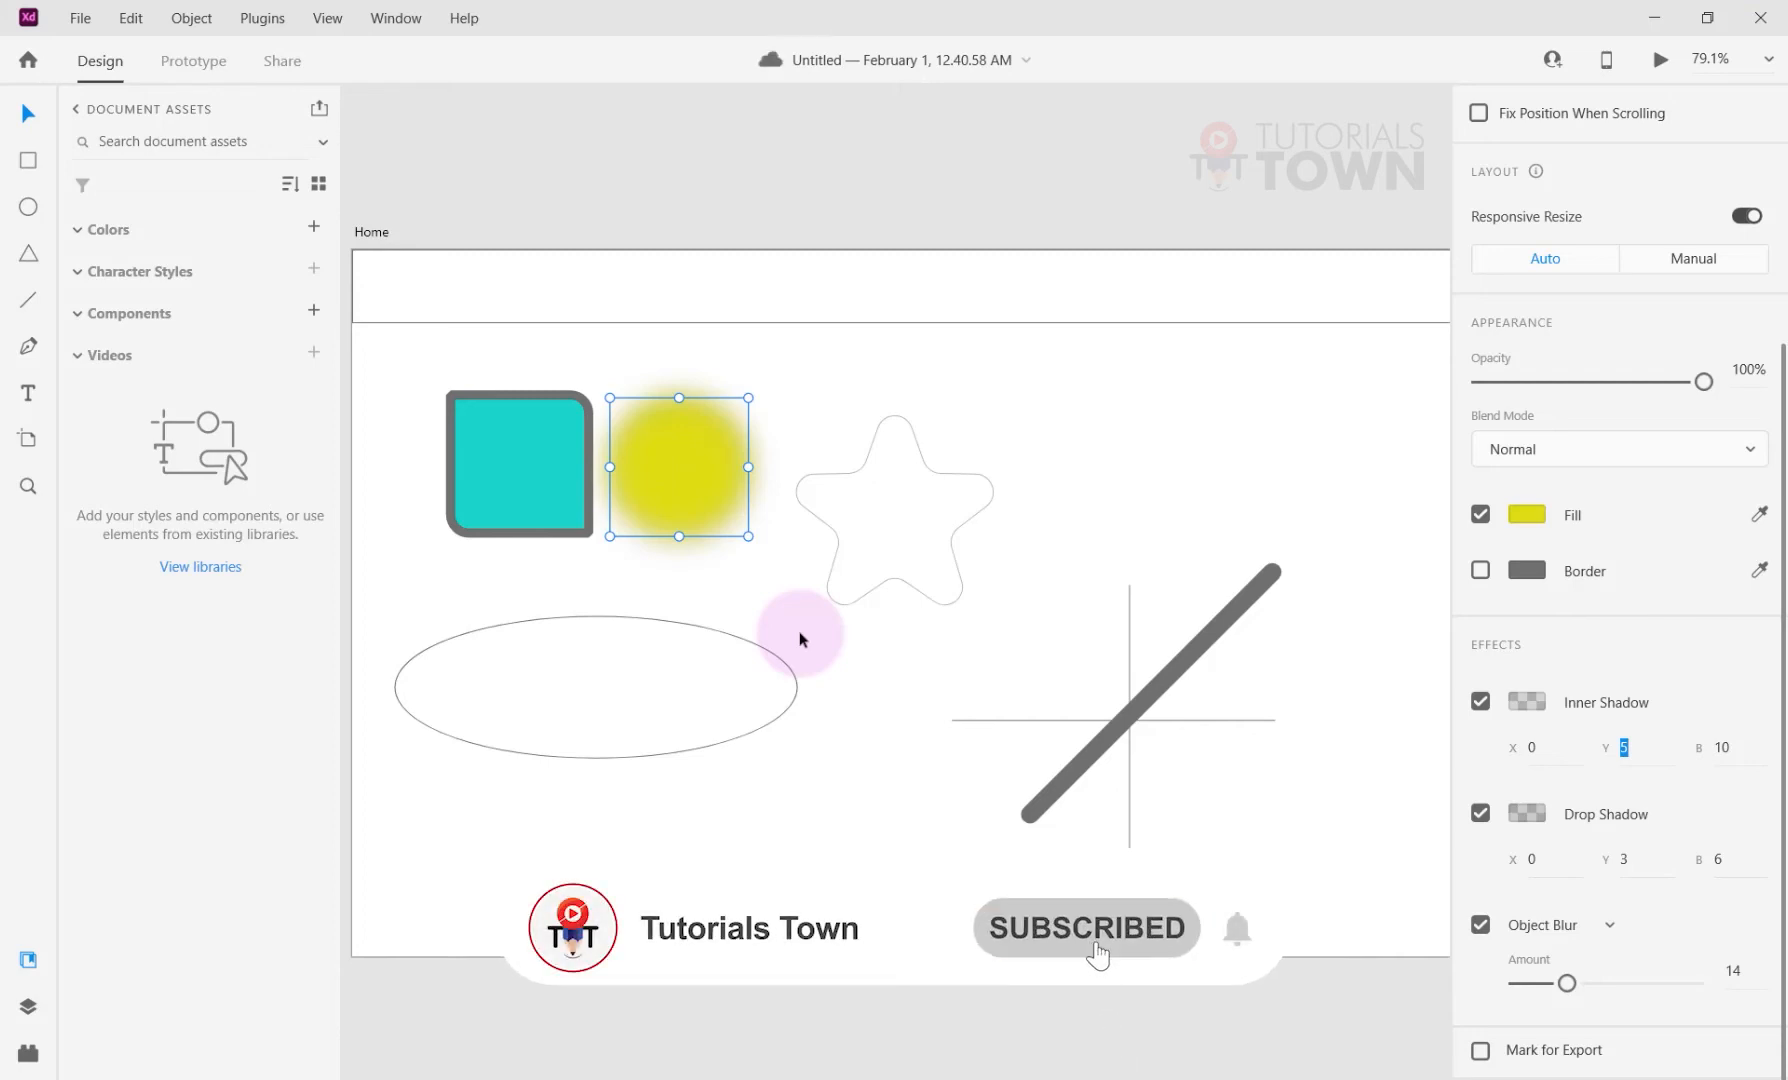
click(880, 500)
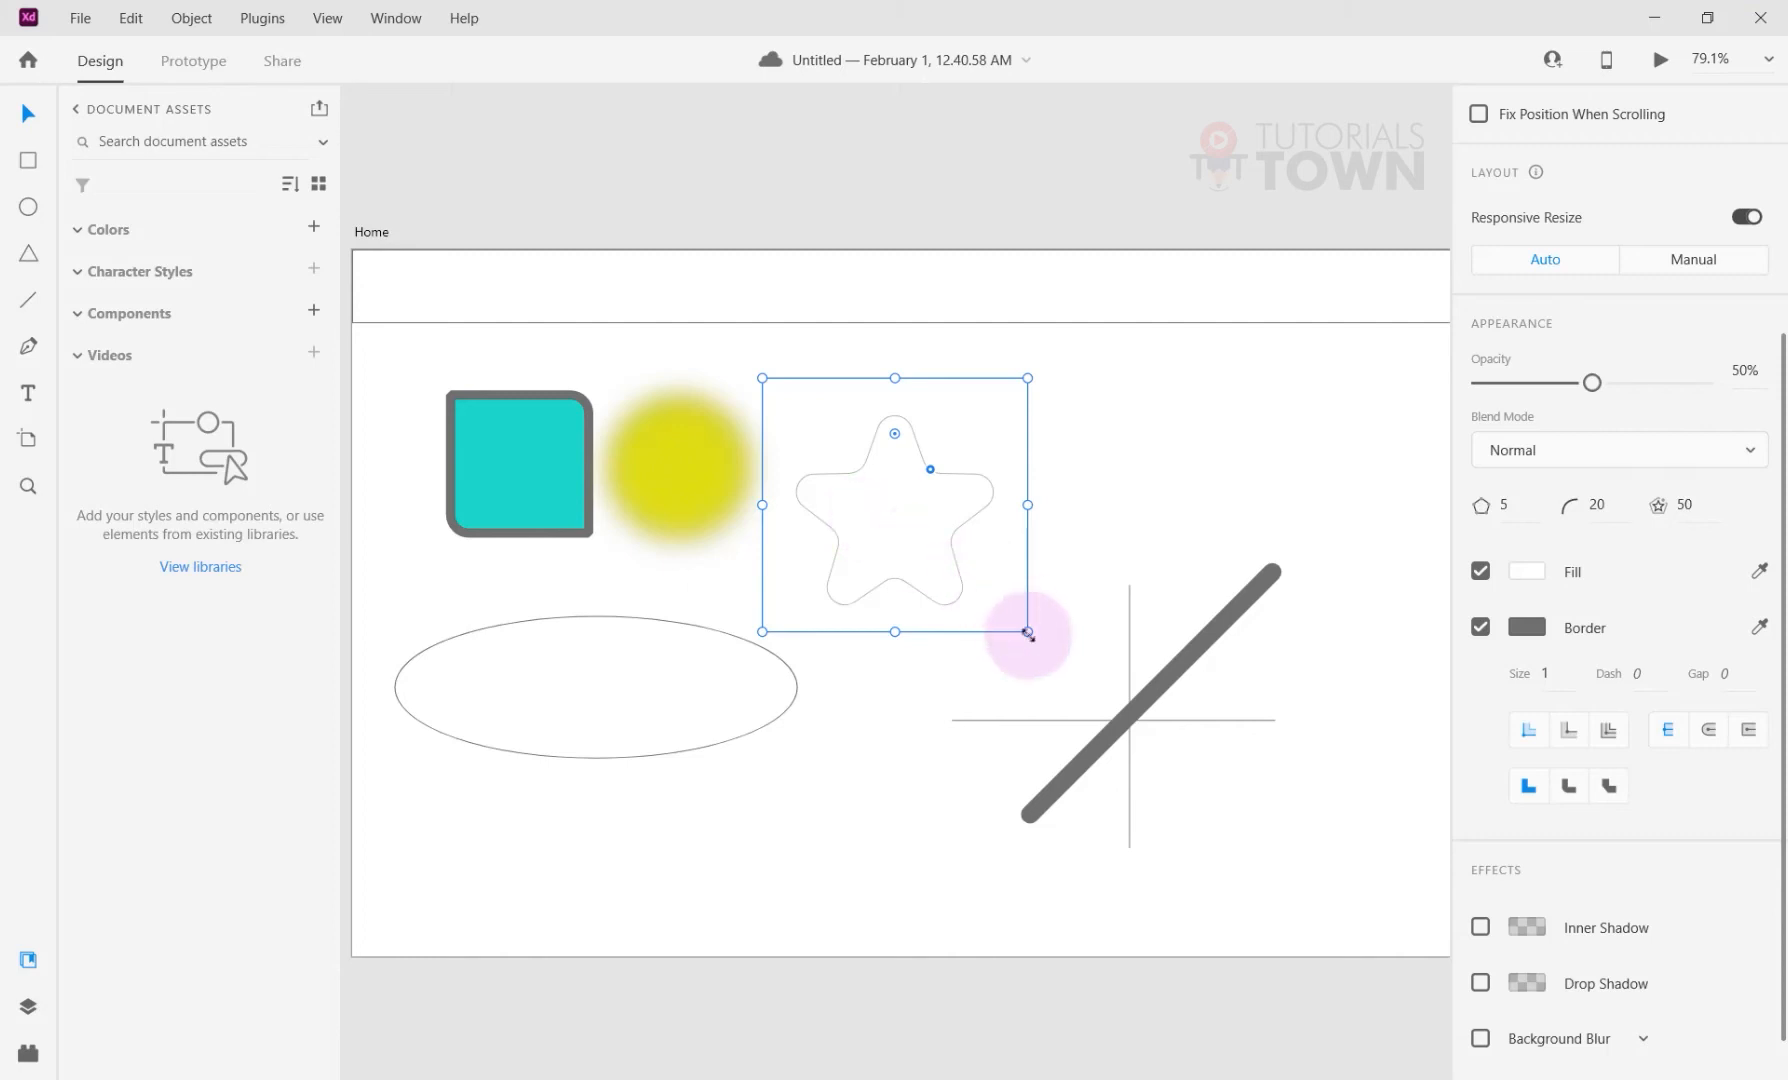
scroll(1619, 975, down, 1)
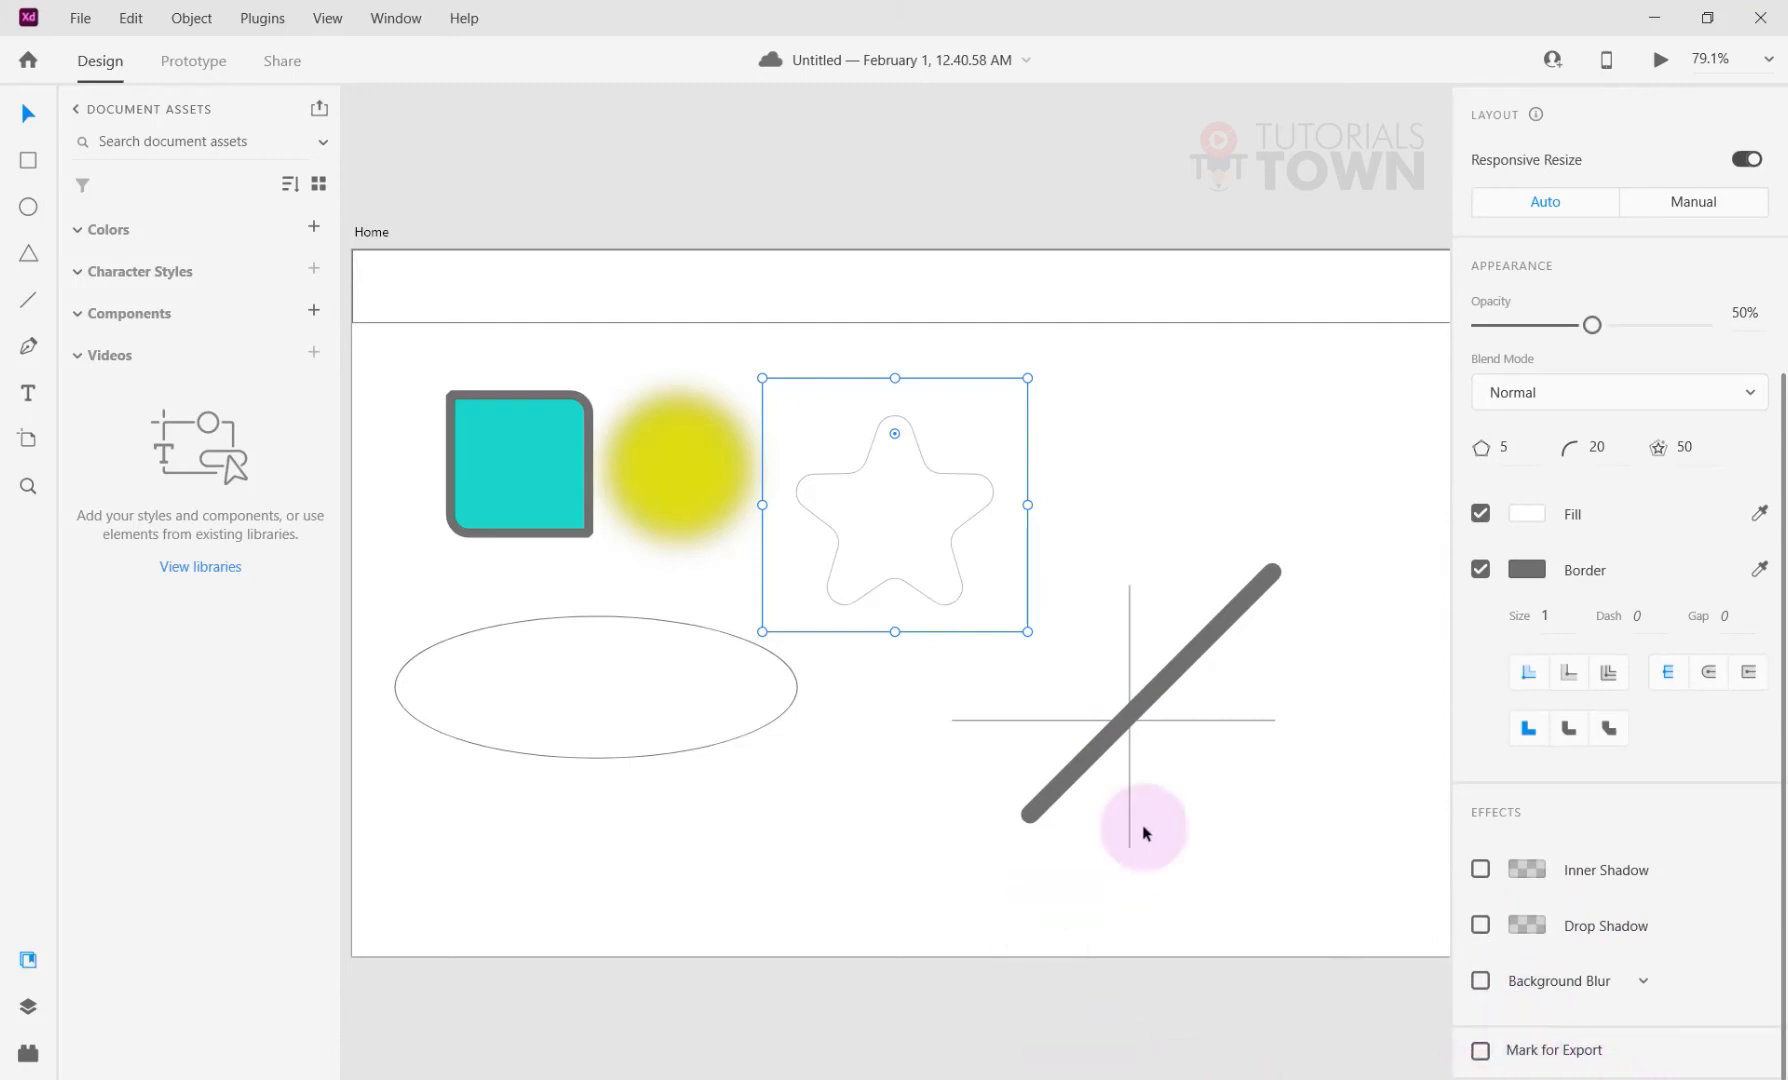
mouse_move(897, 522)
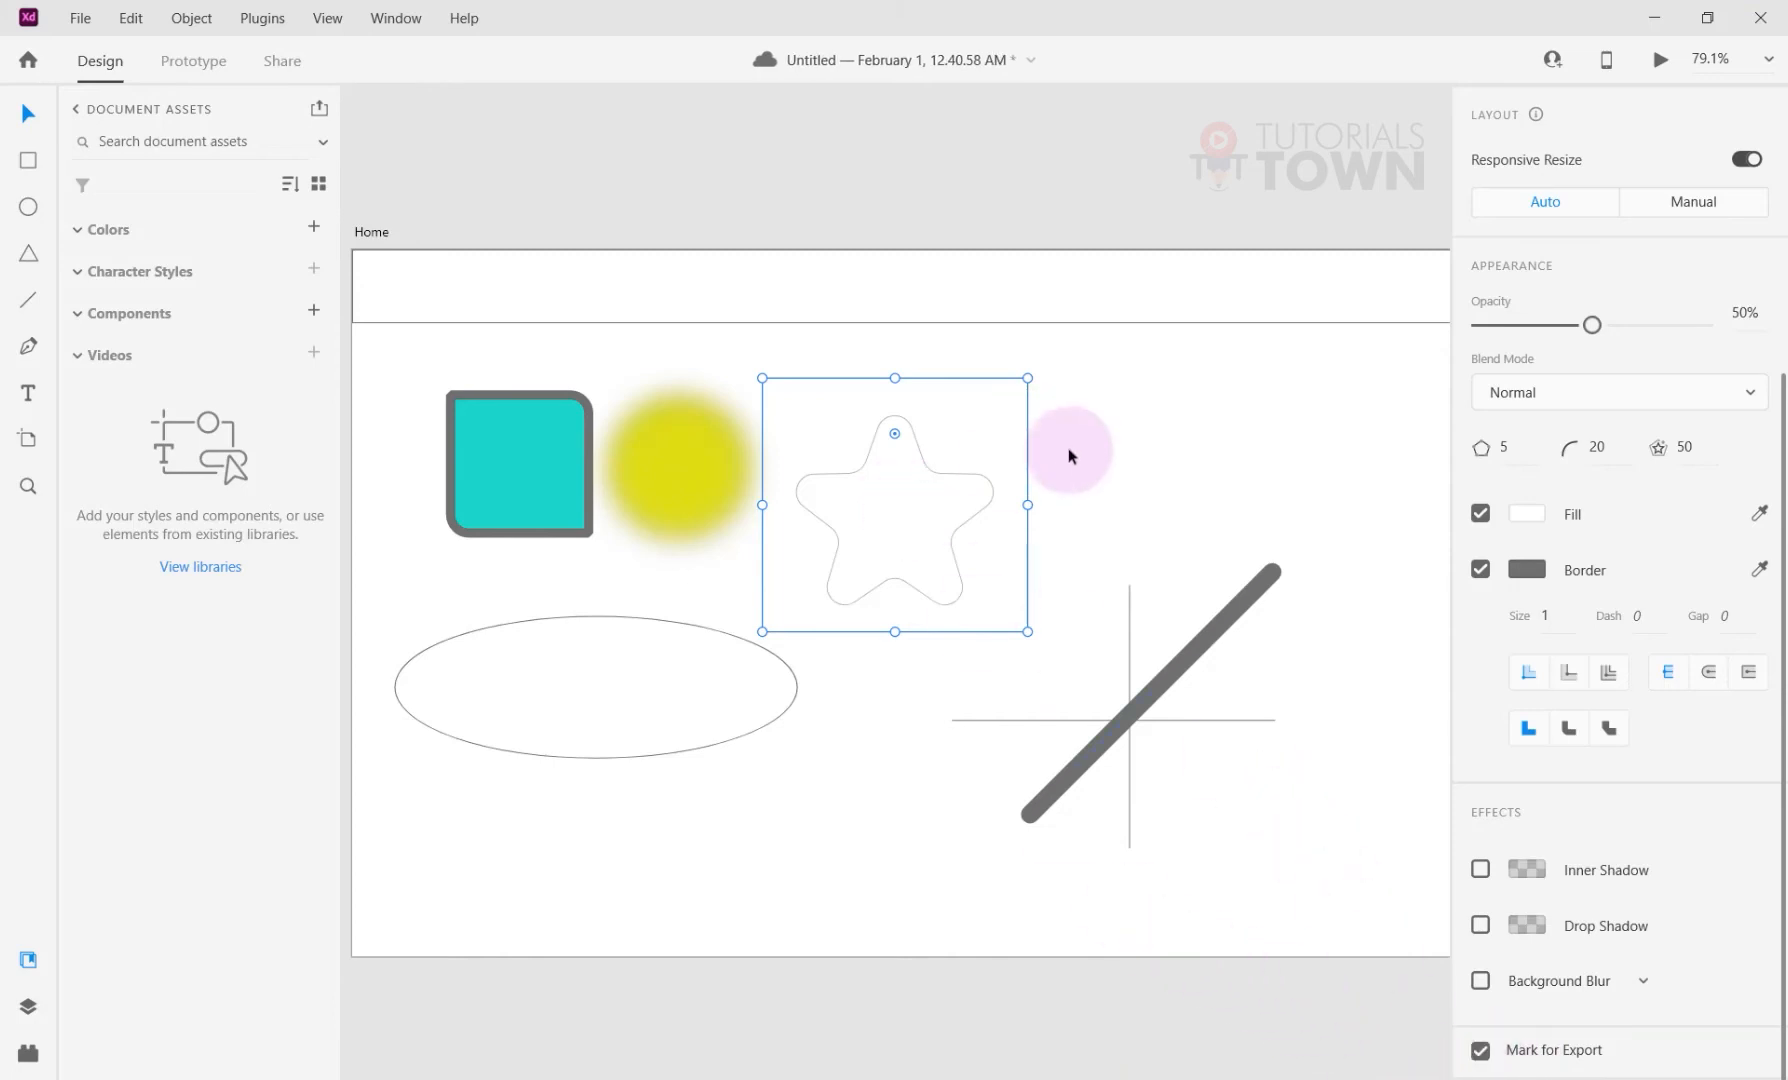
click(80, 18)
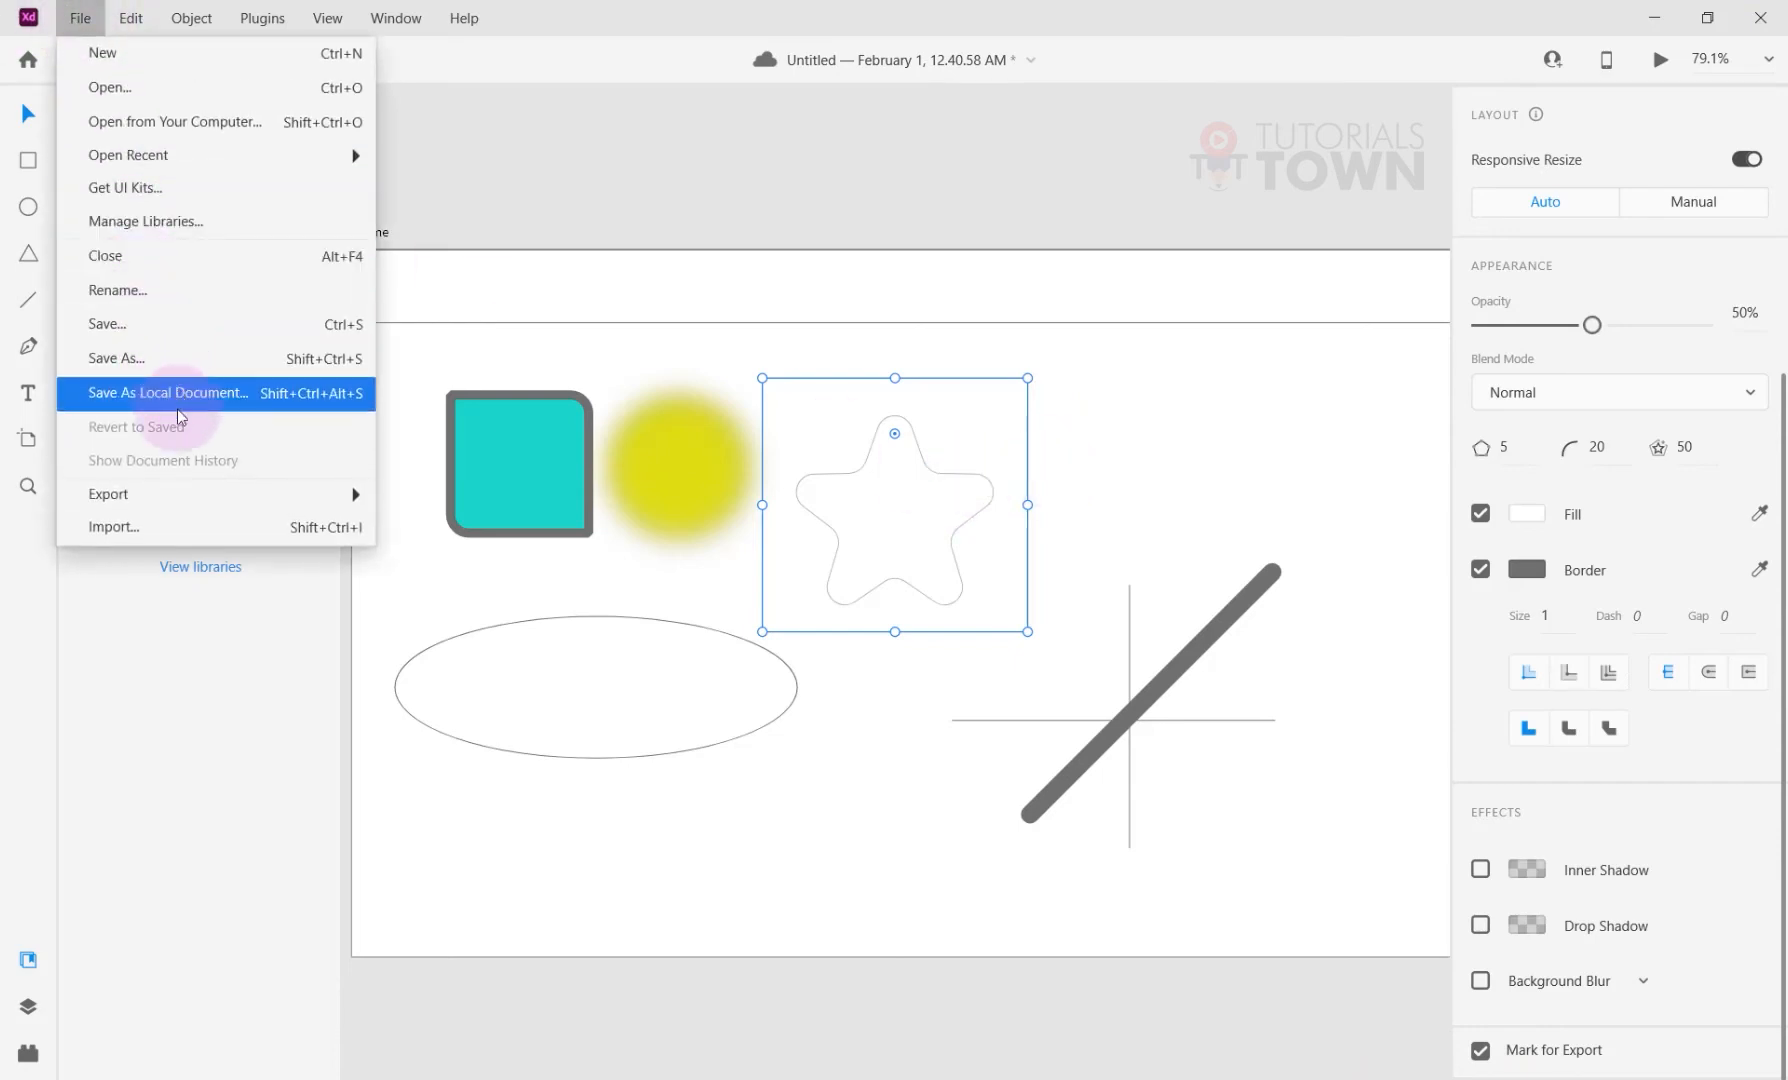
click(180, 495)
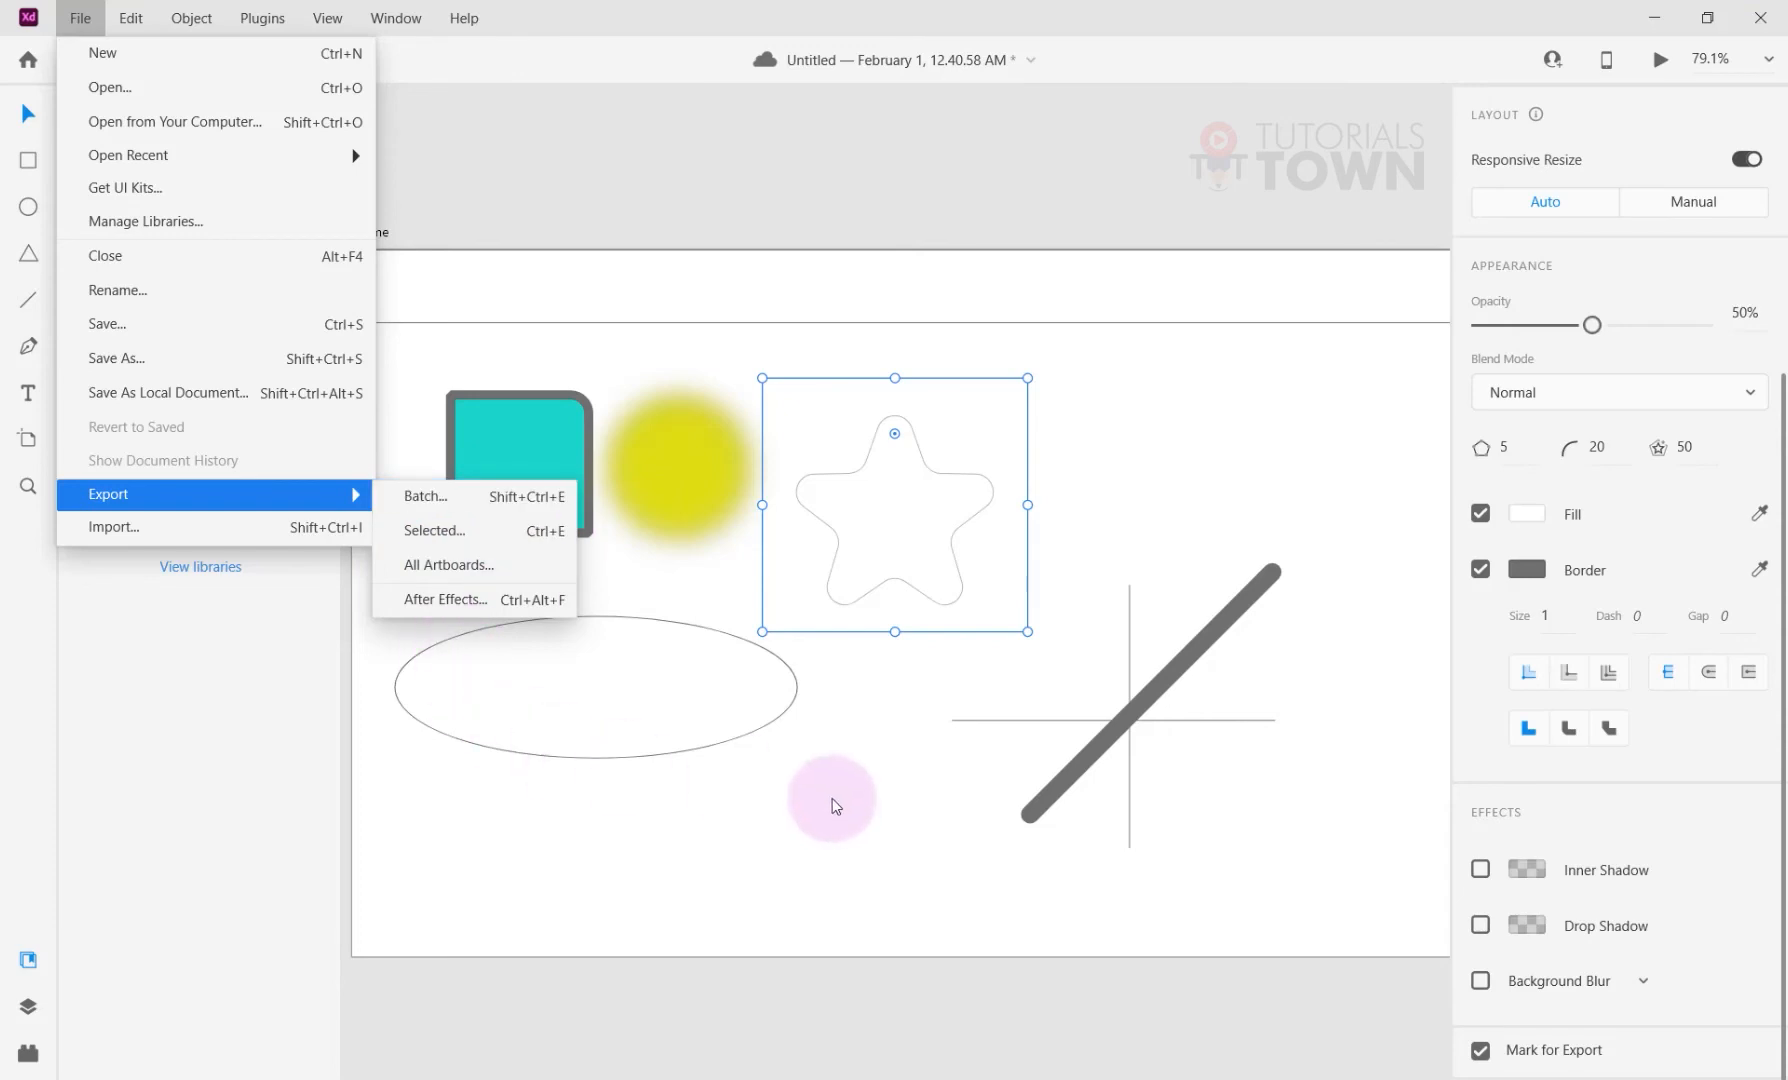
click(852, 587)
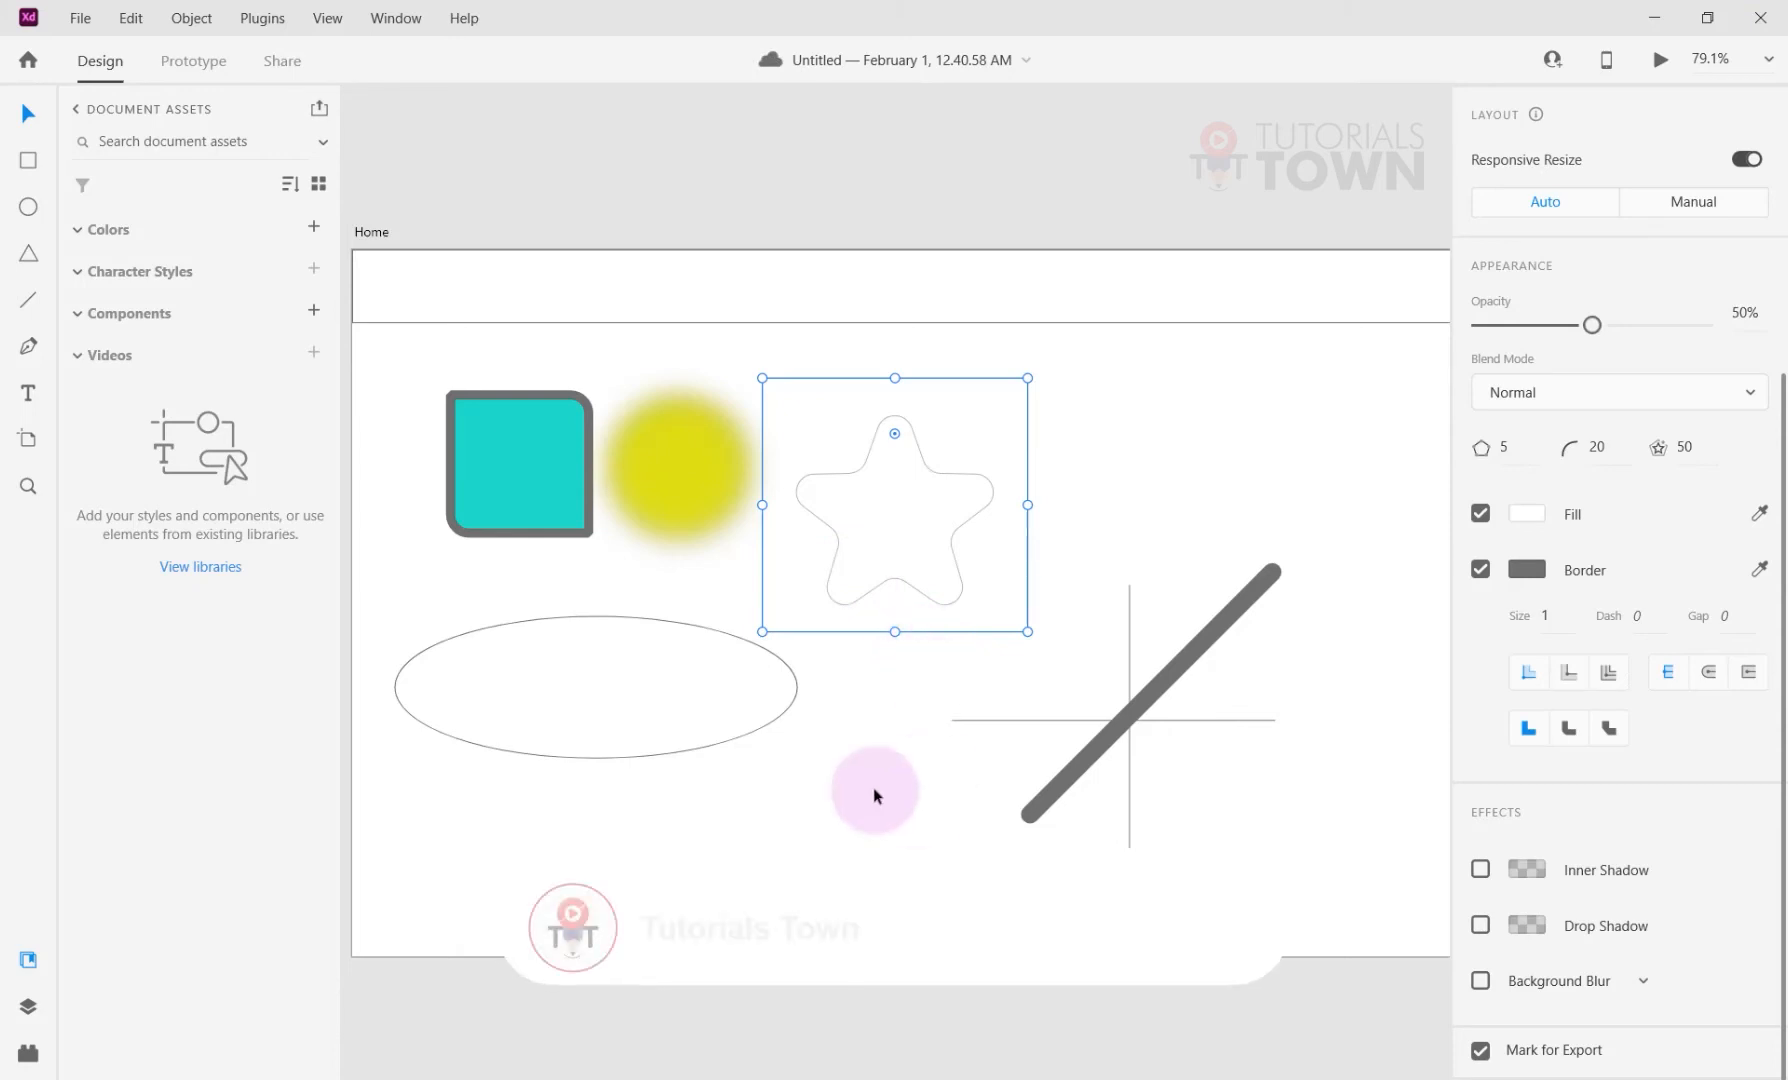
click(567, 466)
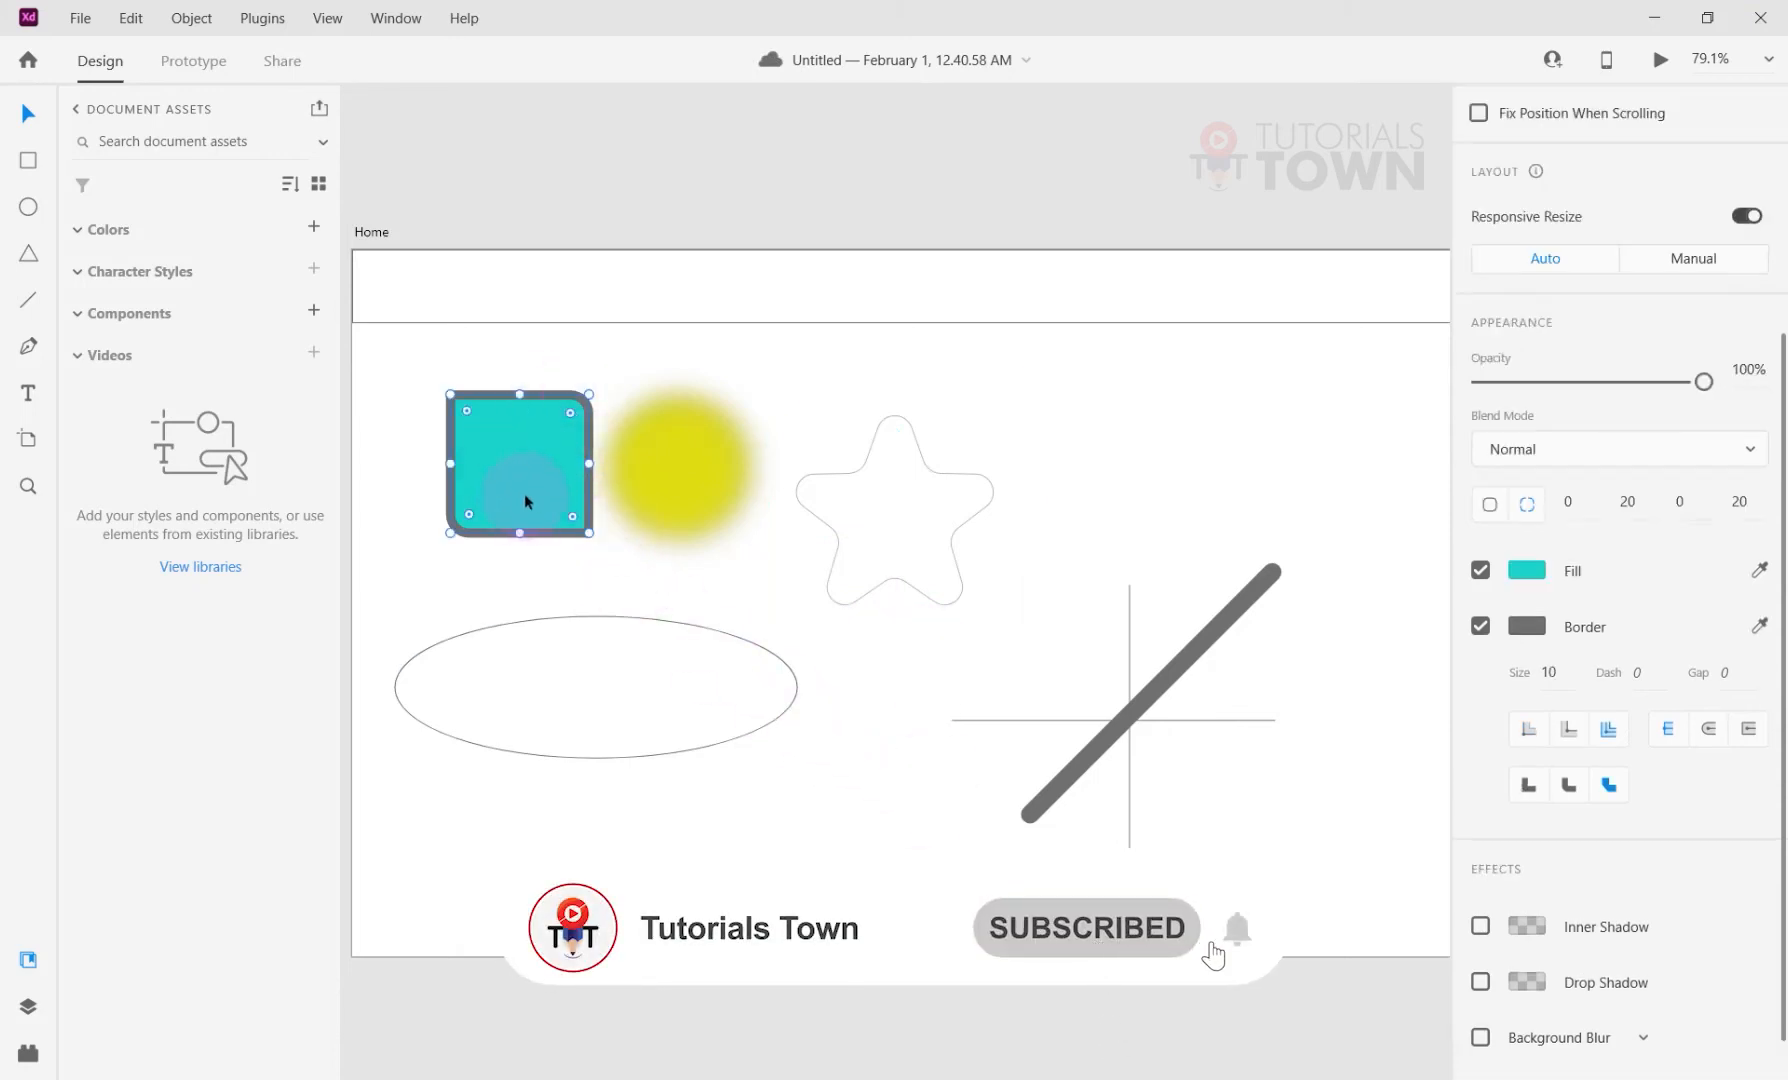
Turn off the yellow circle's object blur and turn on its border.
click(686, 453)
scroll(1460, 985, down, 1)
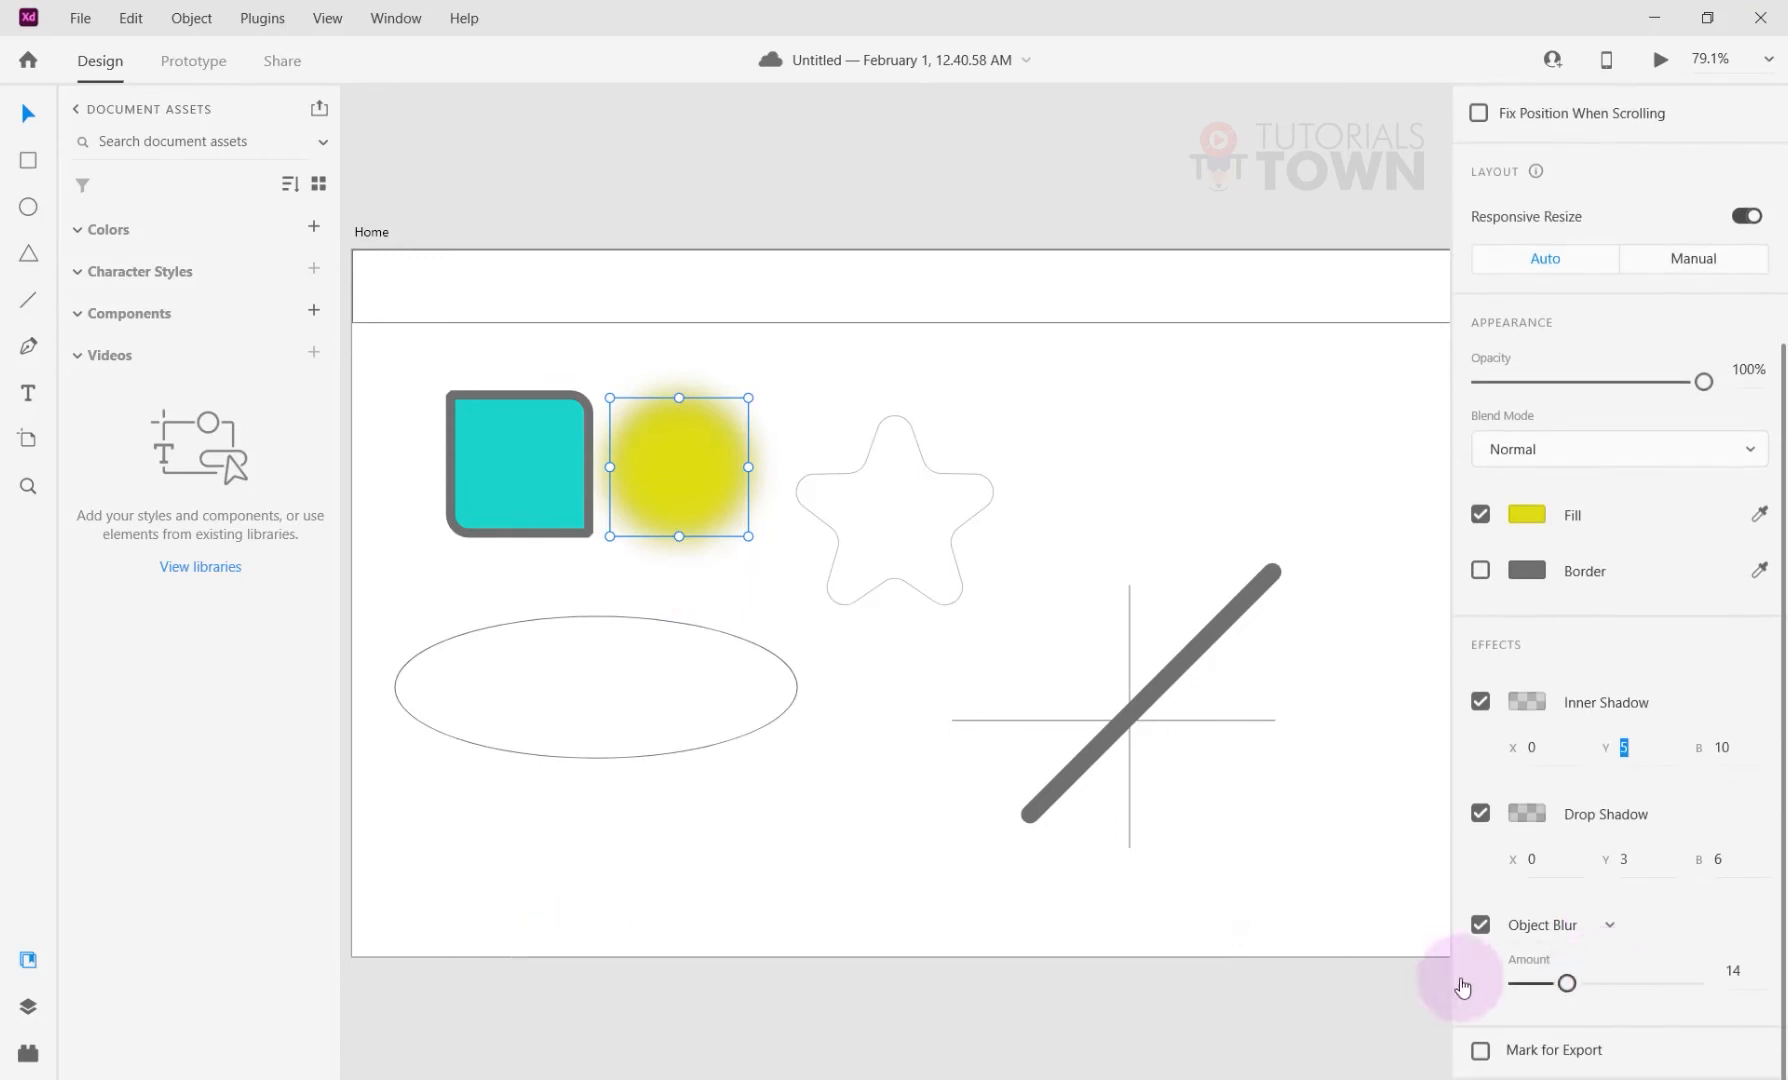
click(1480, 924)
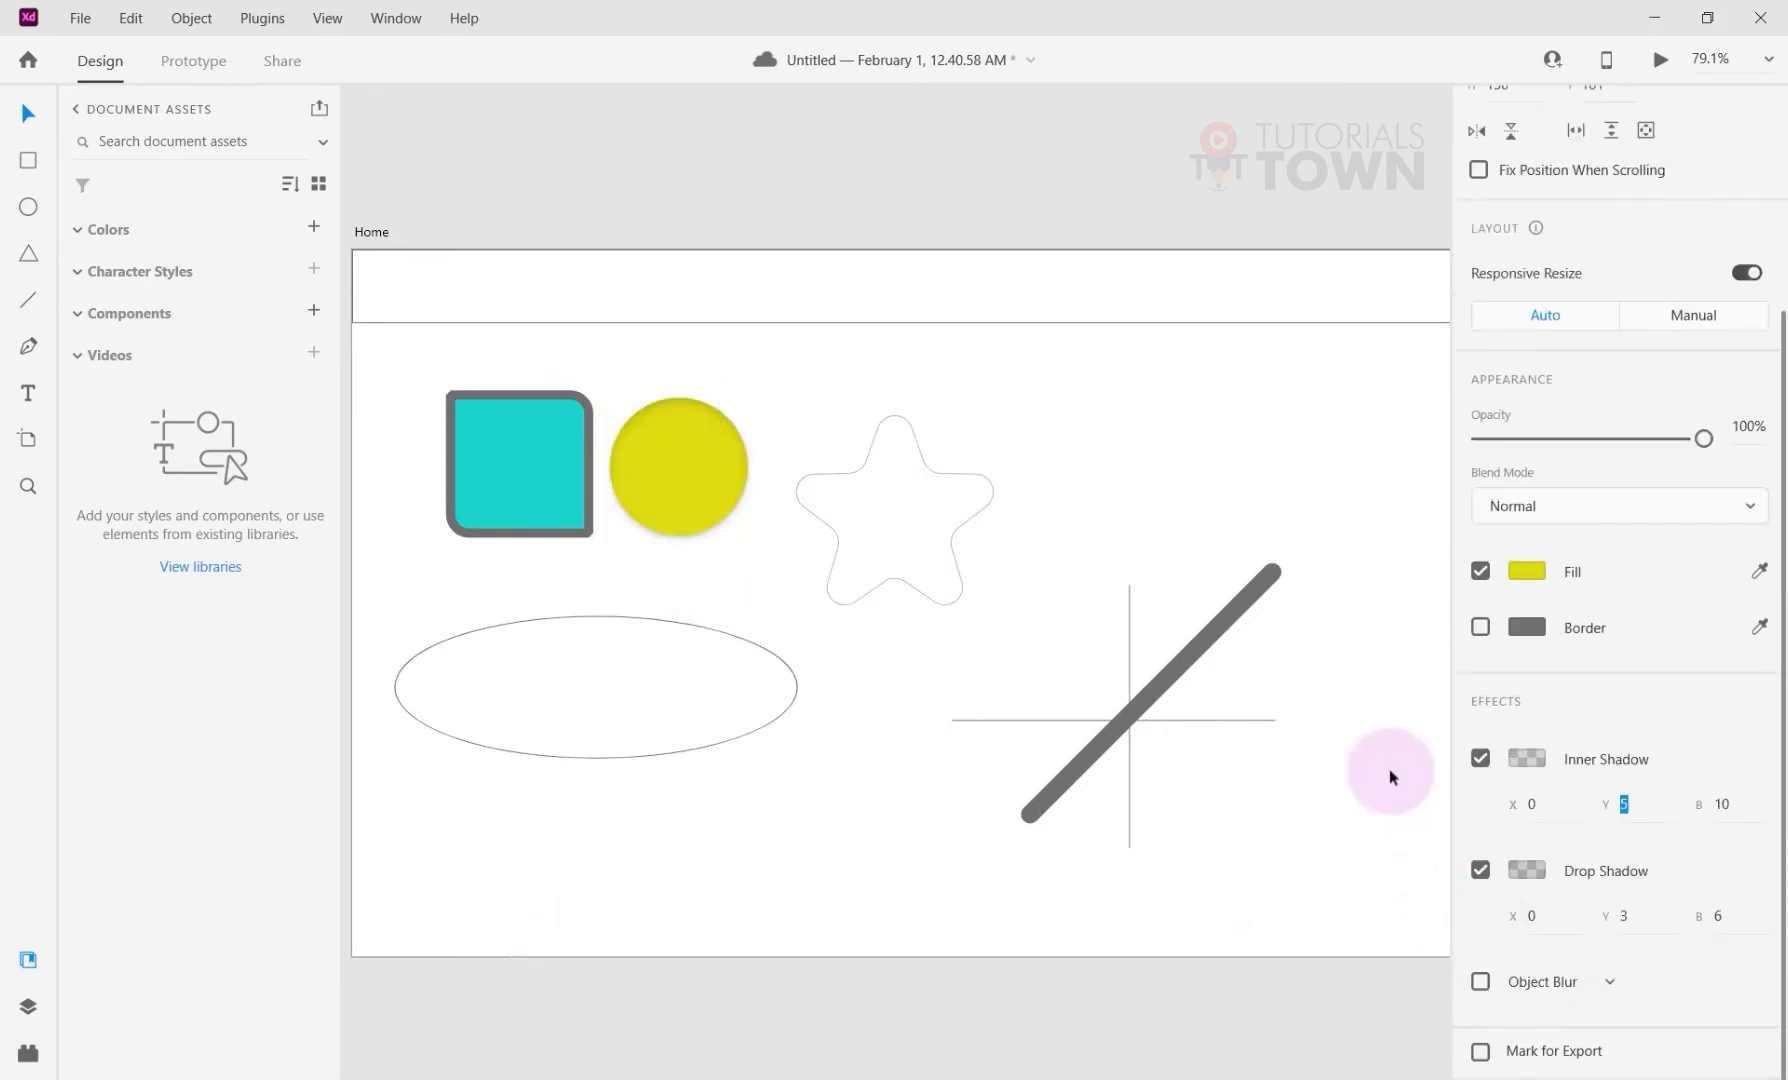
click(733, 500)
scroll(1643, 585, up, 3)
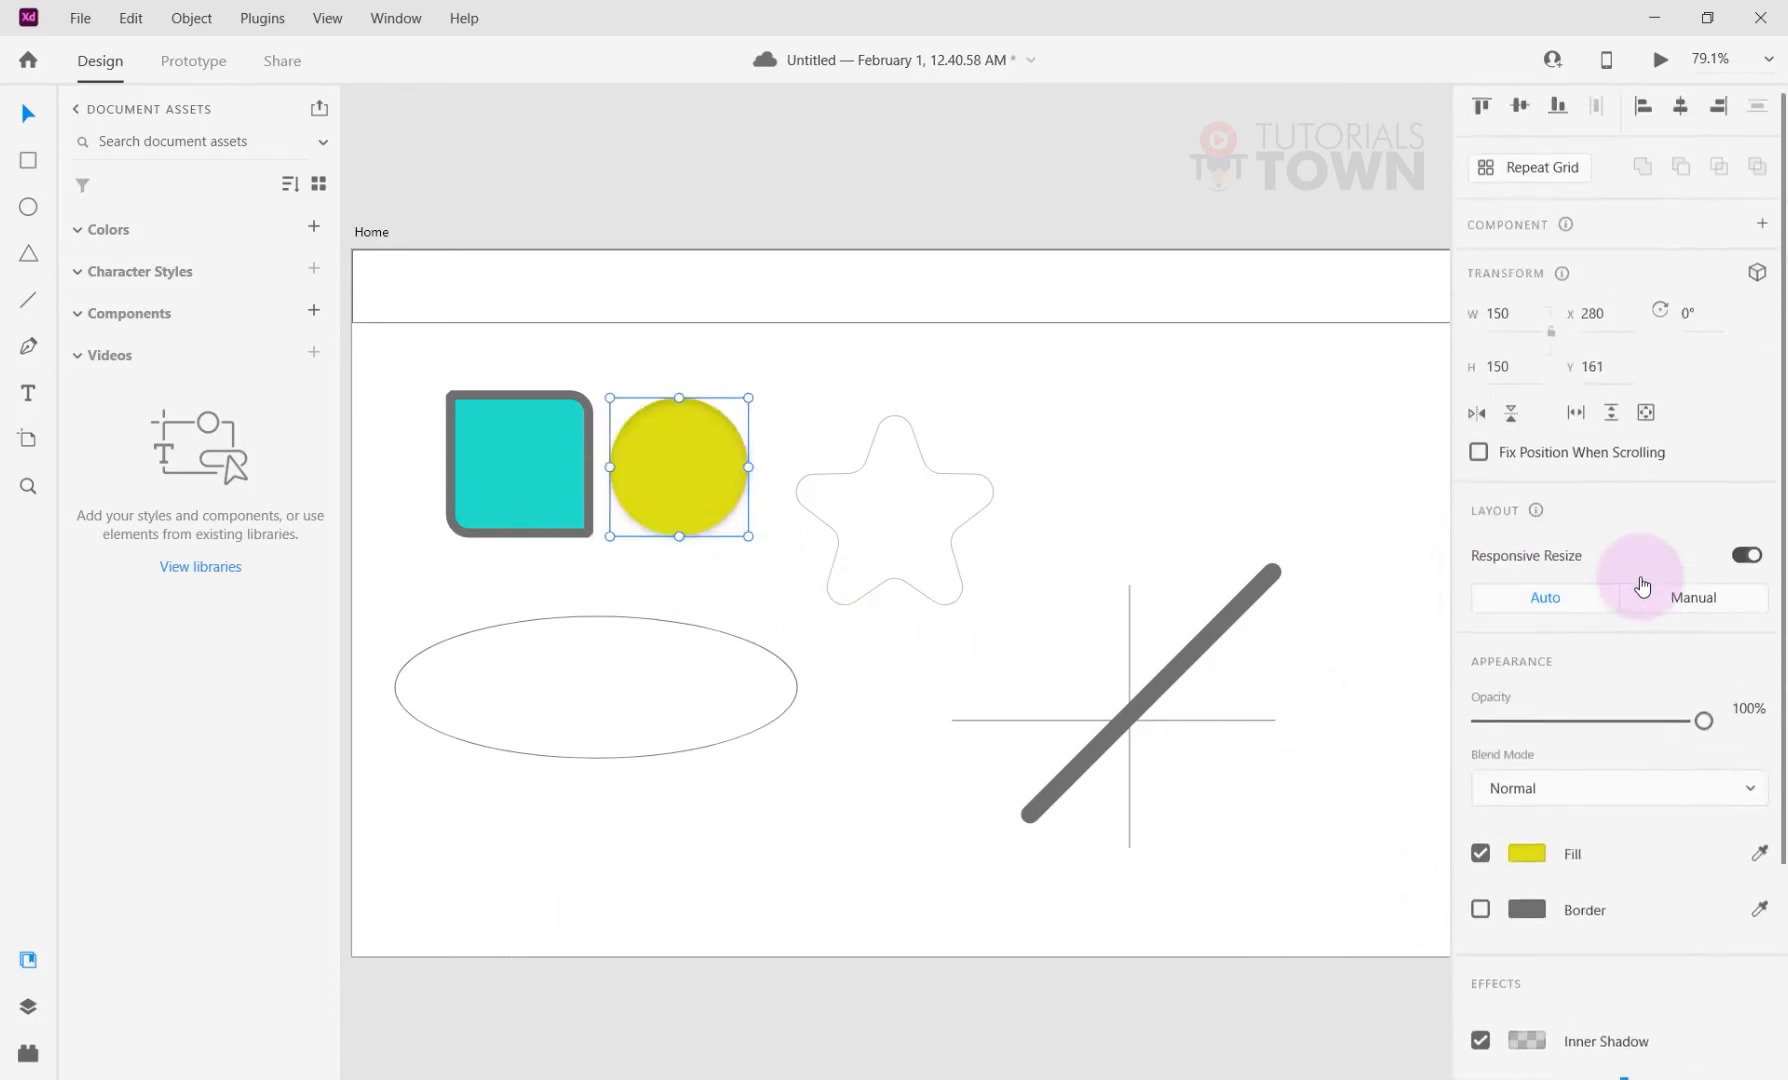
scroll(1650, 700, down, 3)
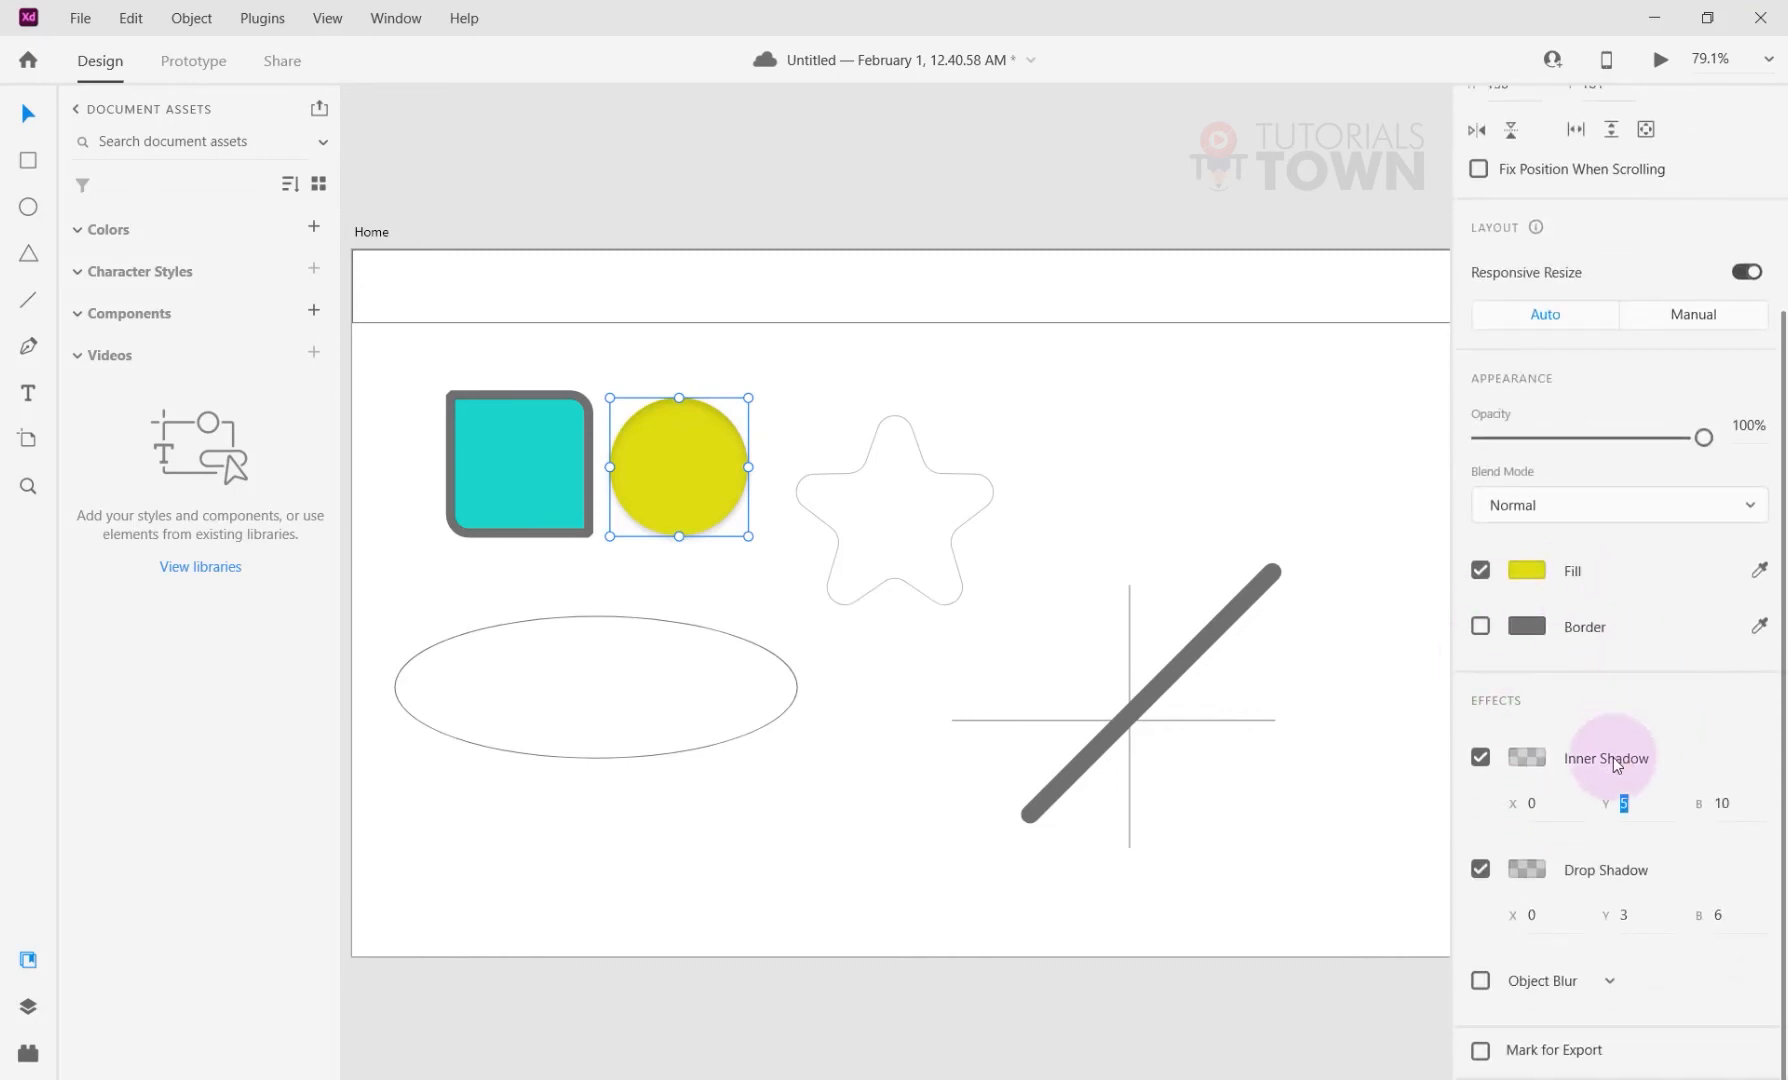
click(1481, 627)
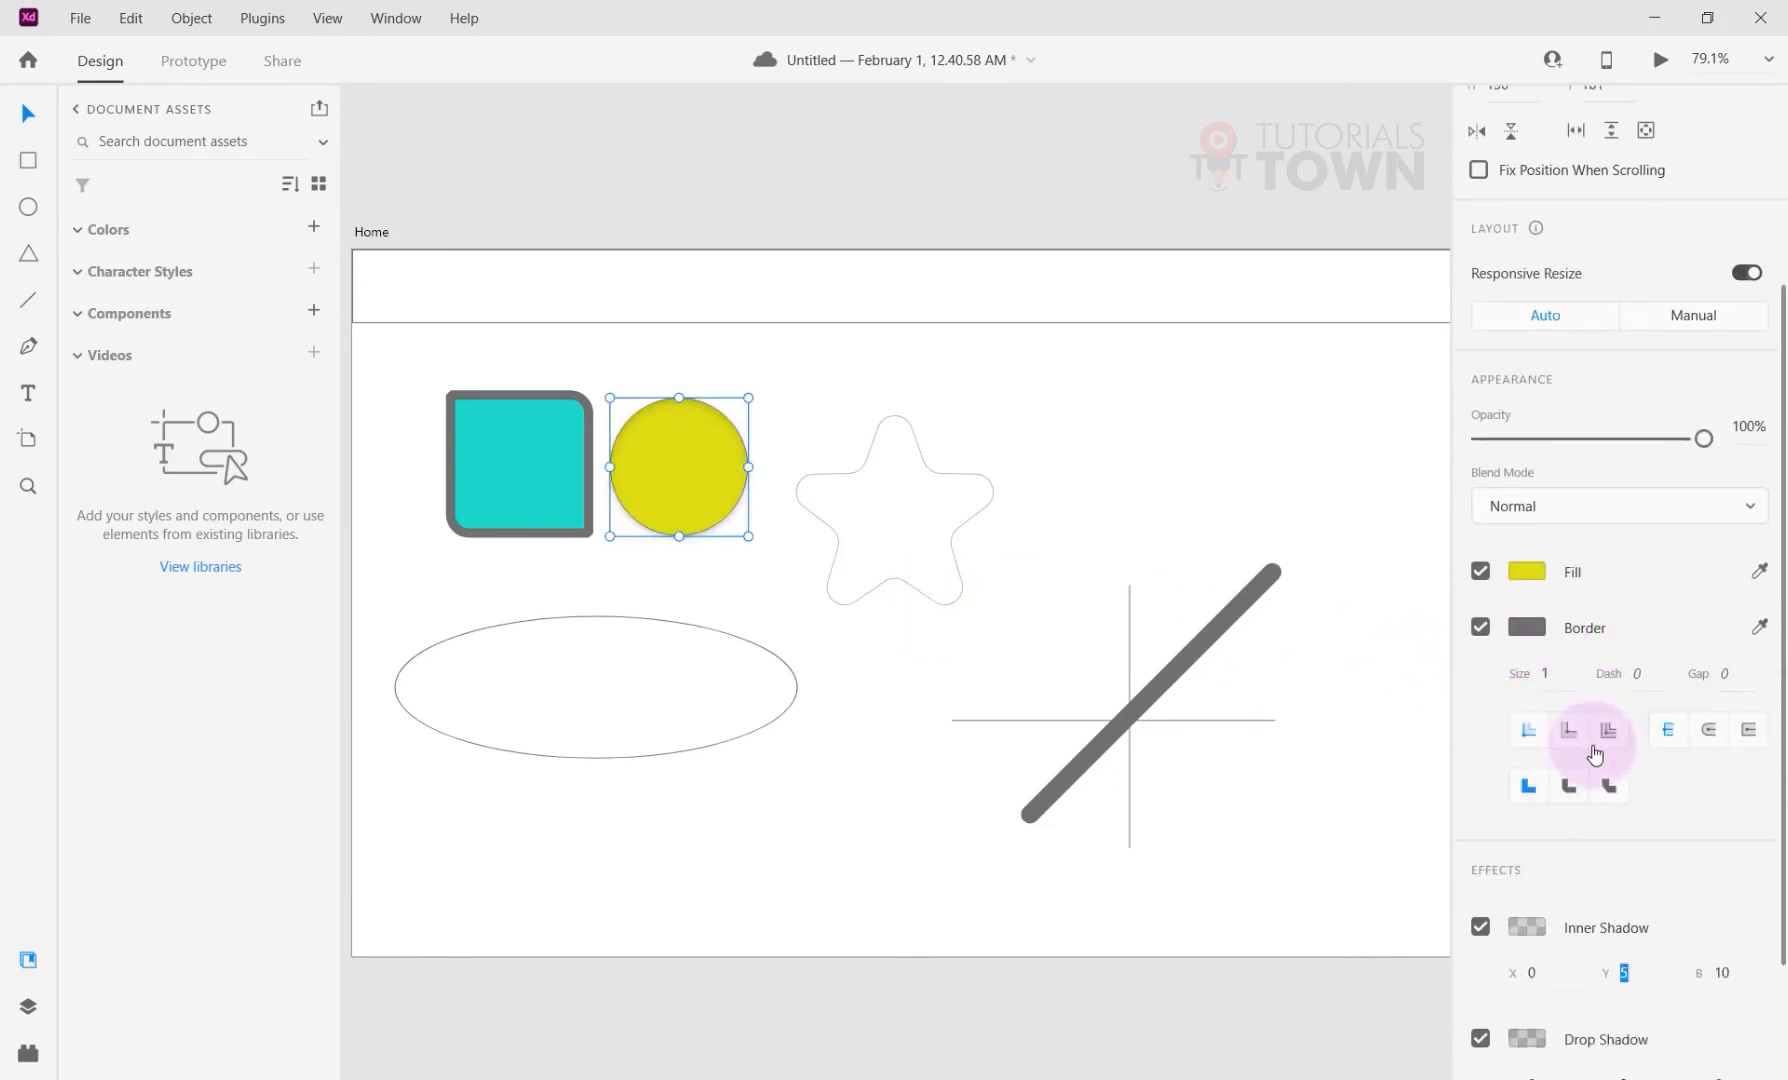
scroll(1545, 875, down, 2)
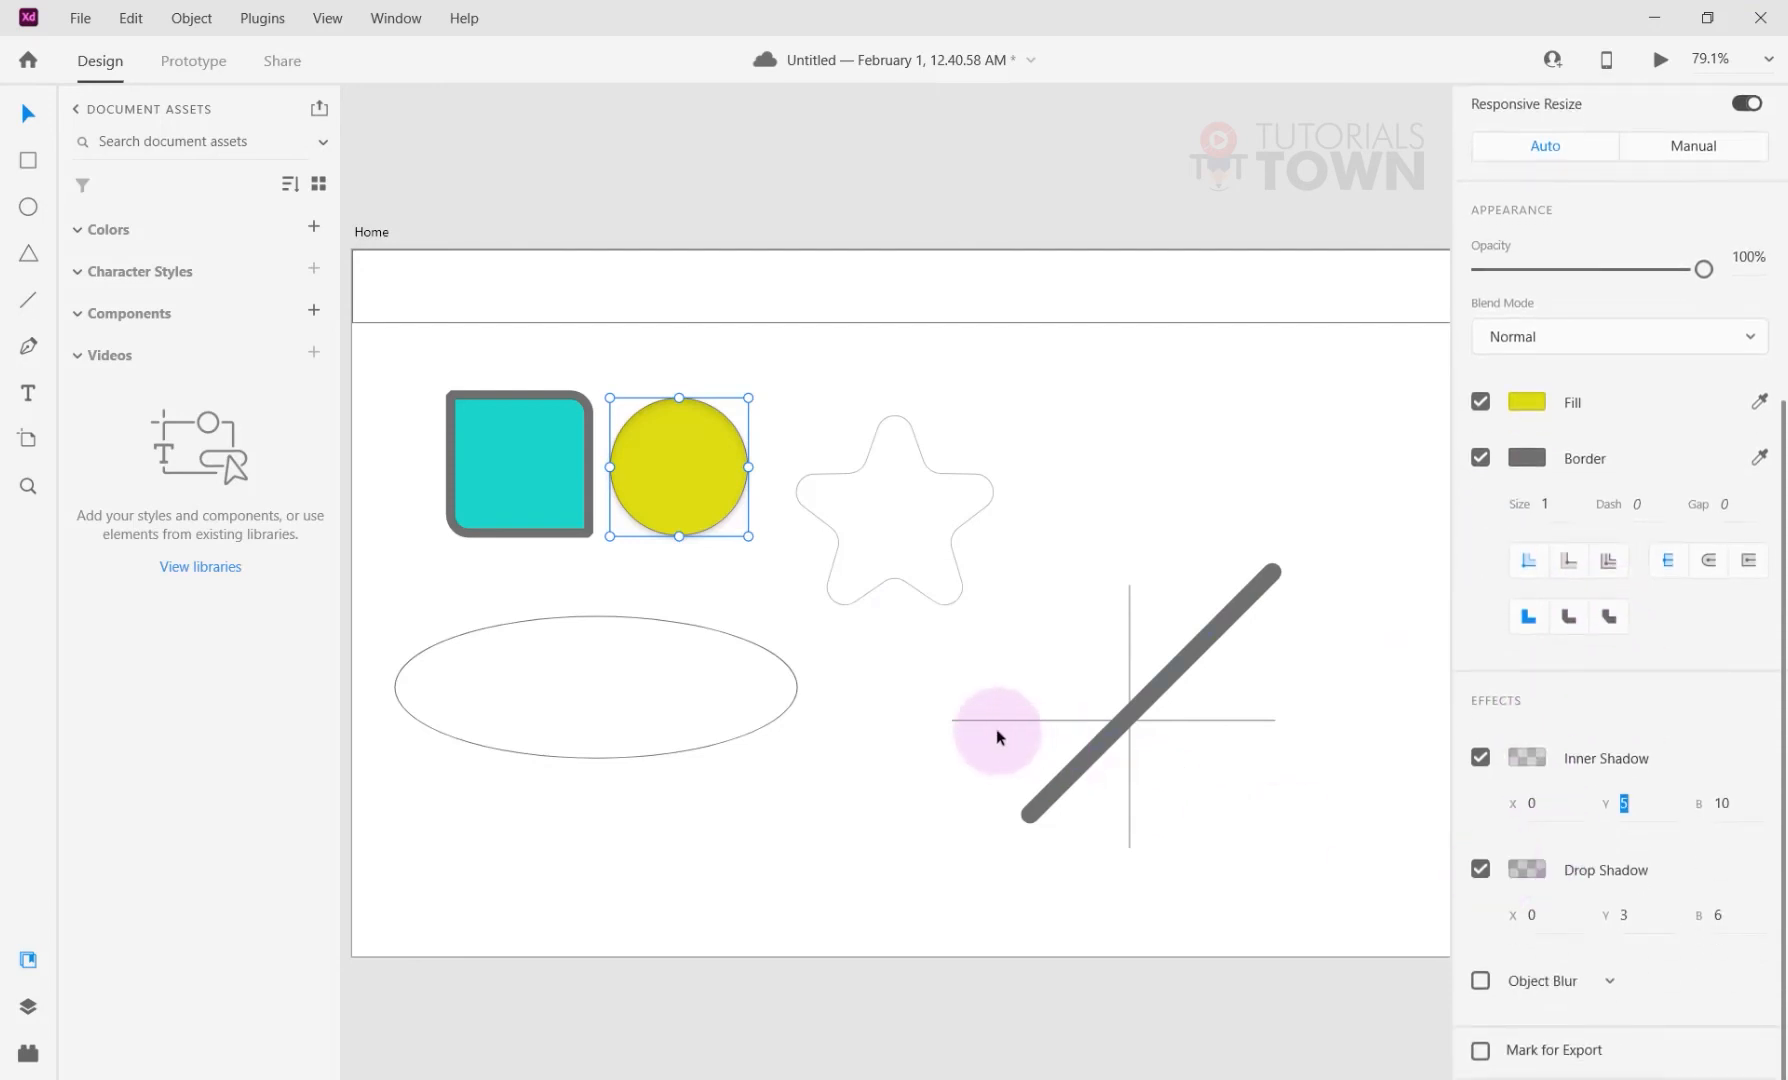
Delete the rounded star, the crossing lines and the ellipse from the Home artboard.
drag(934, 645, 894, 594)
scroll(712, 636, down, 1)
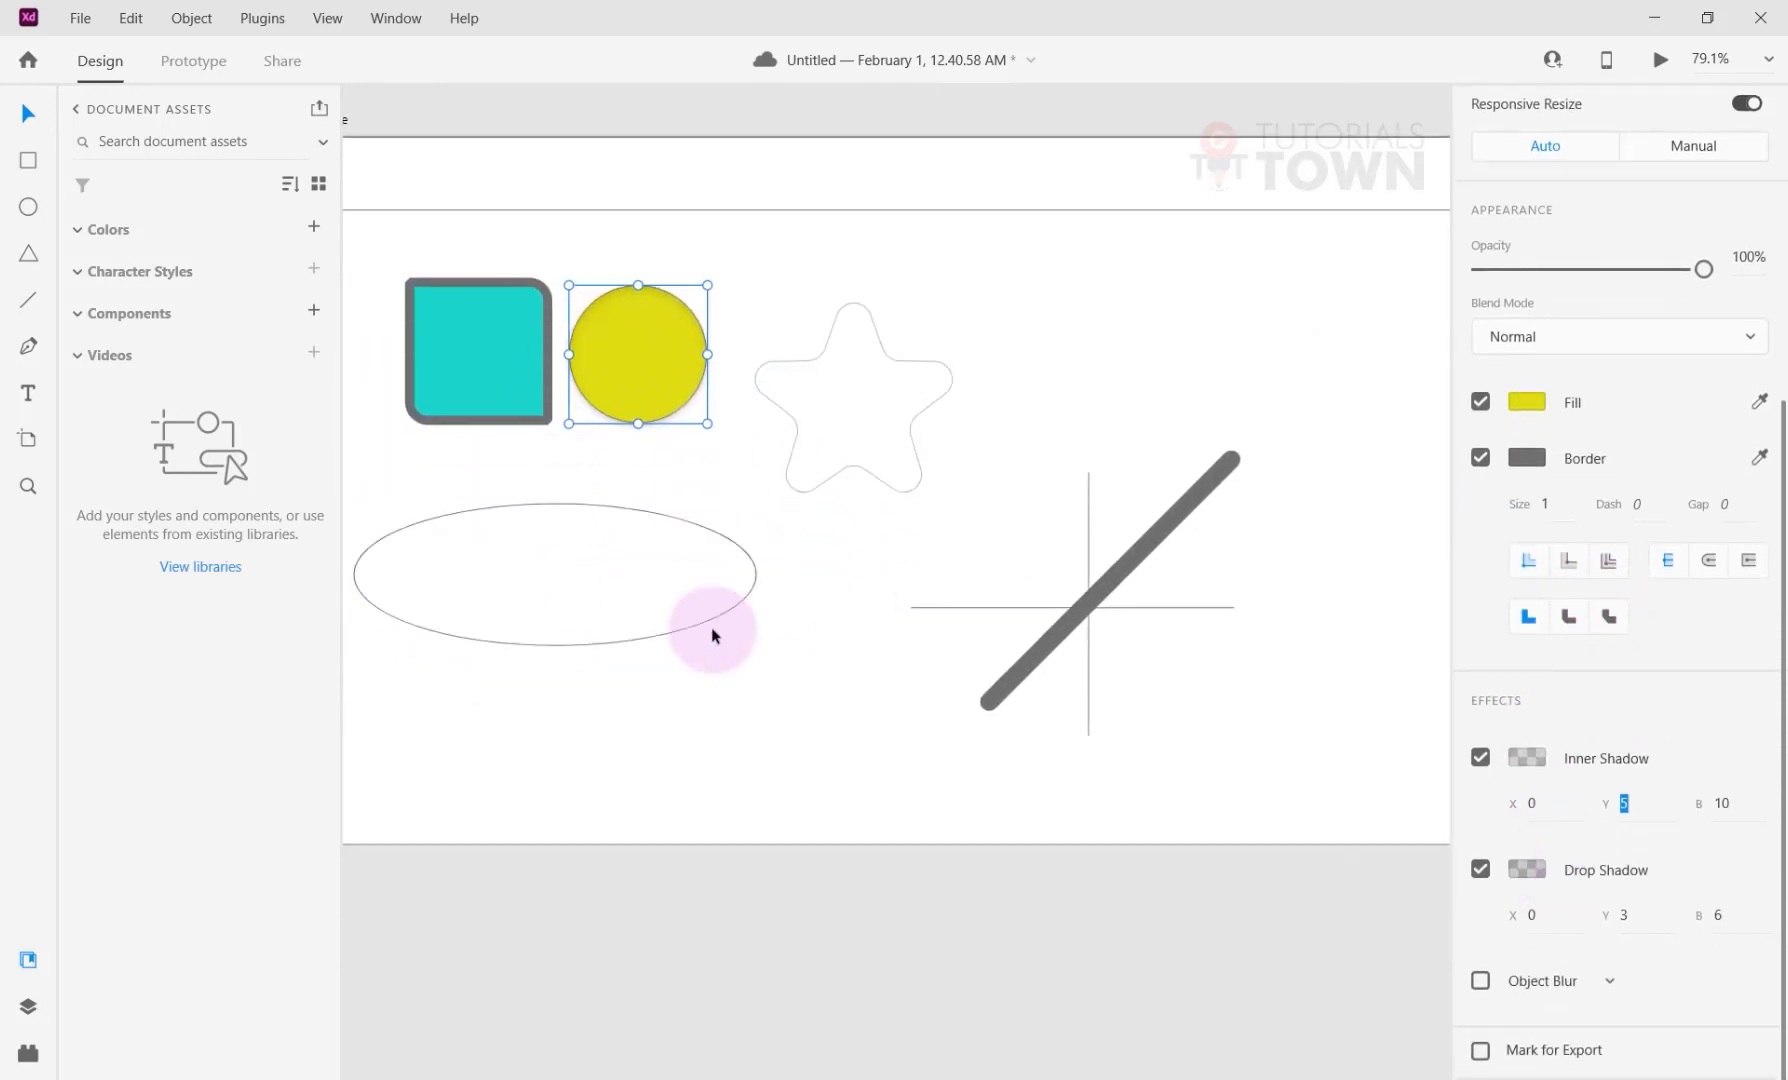
drag(716, 250, 1349, 826)
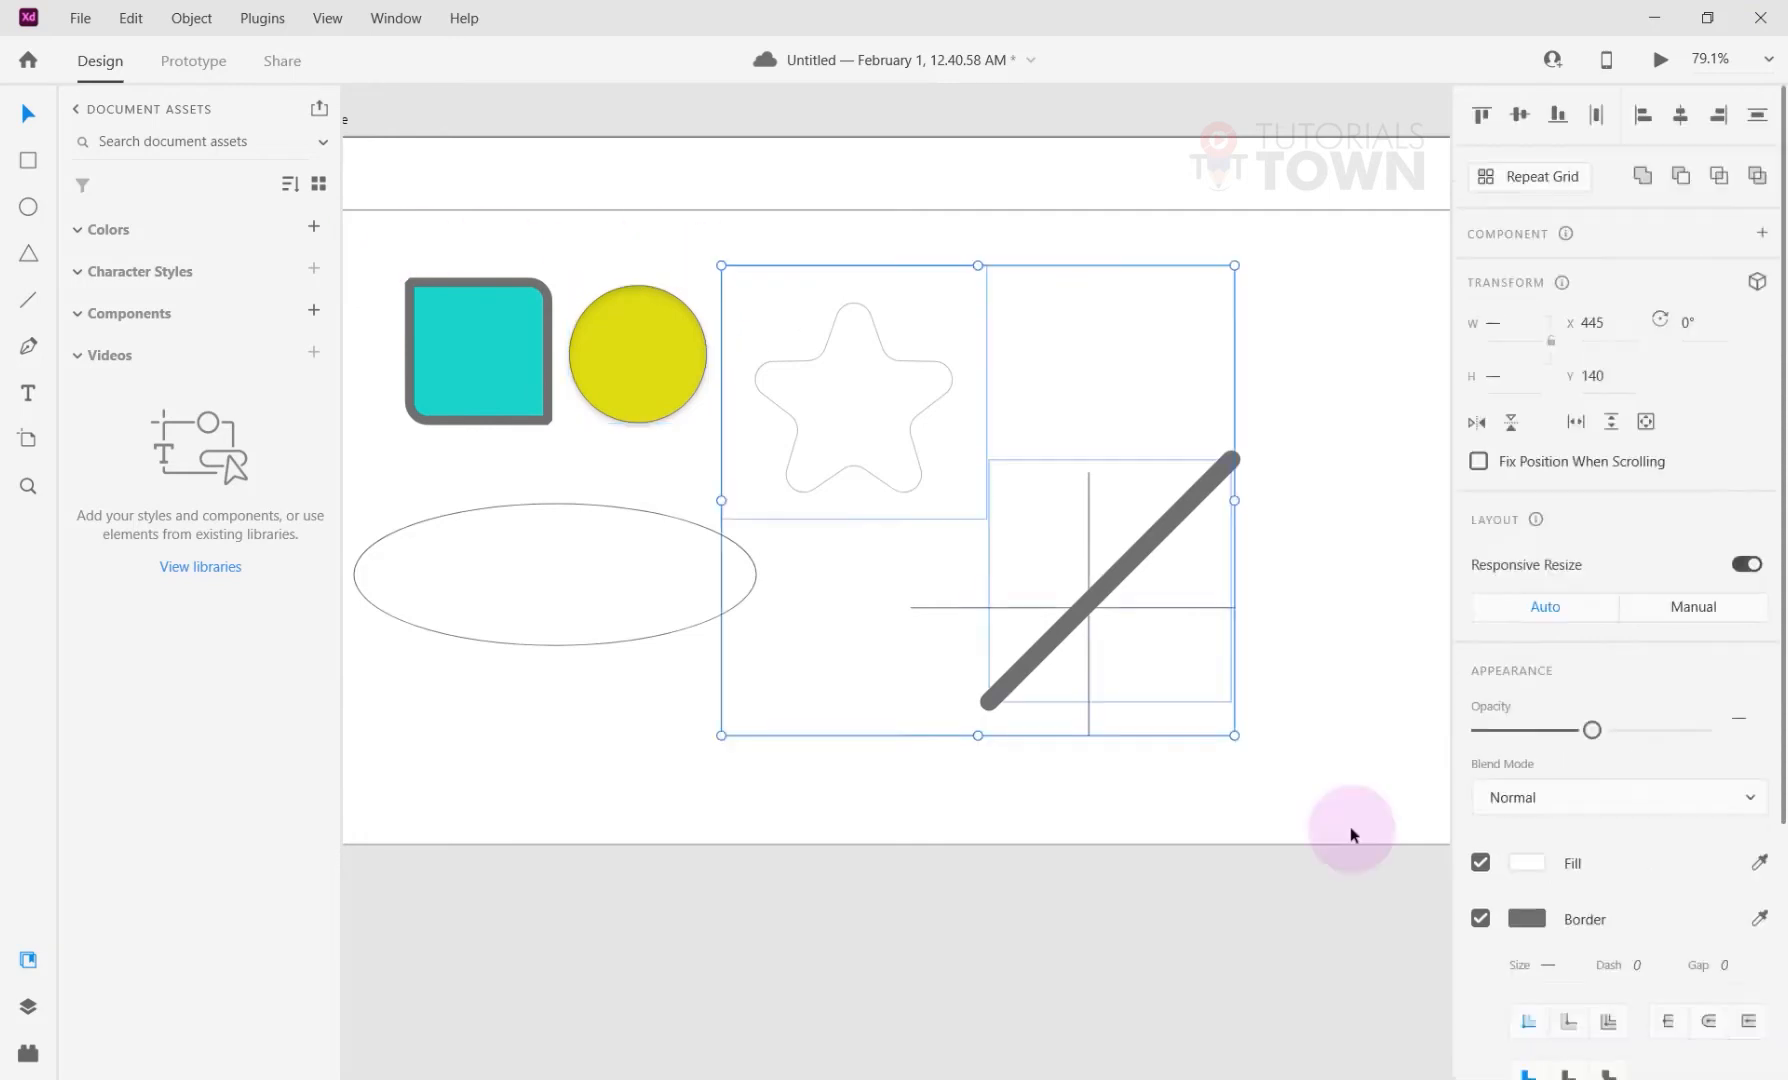
key(Delete)
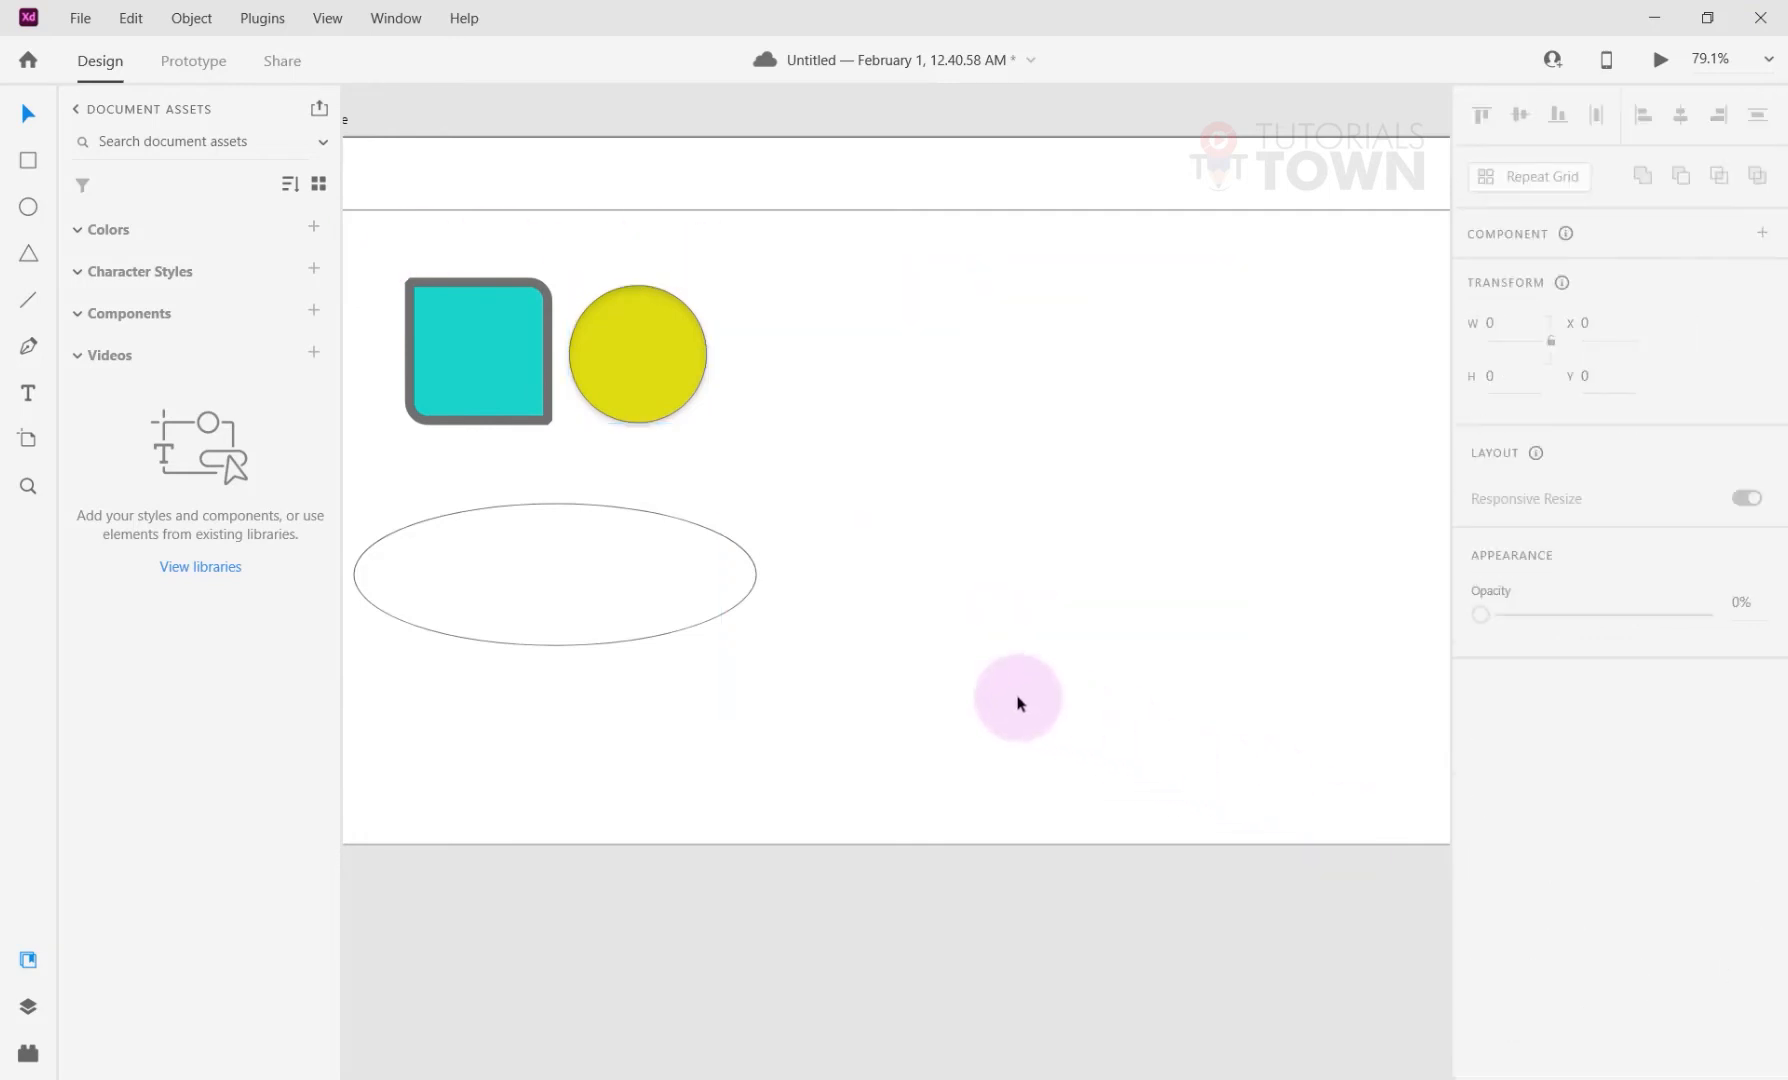
click(641, 593)
key(Delete)
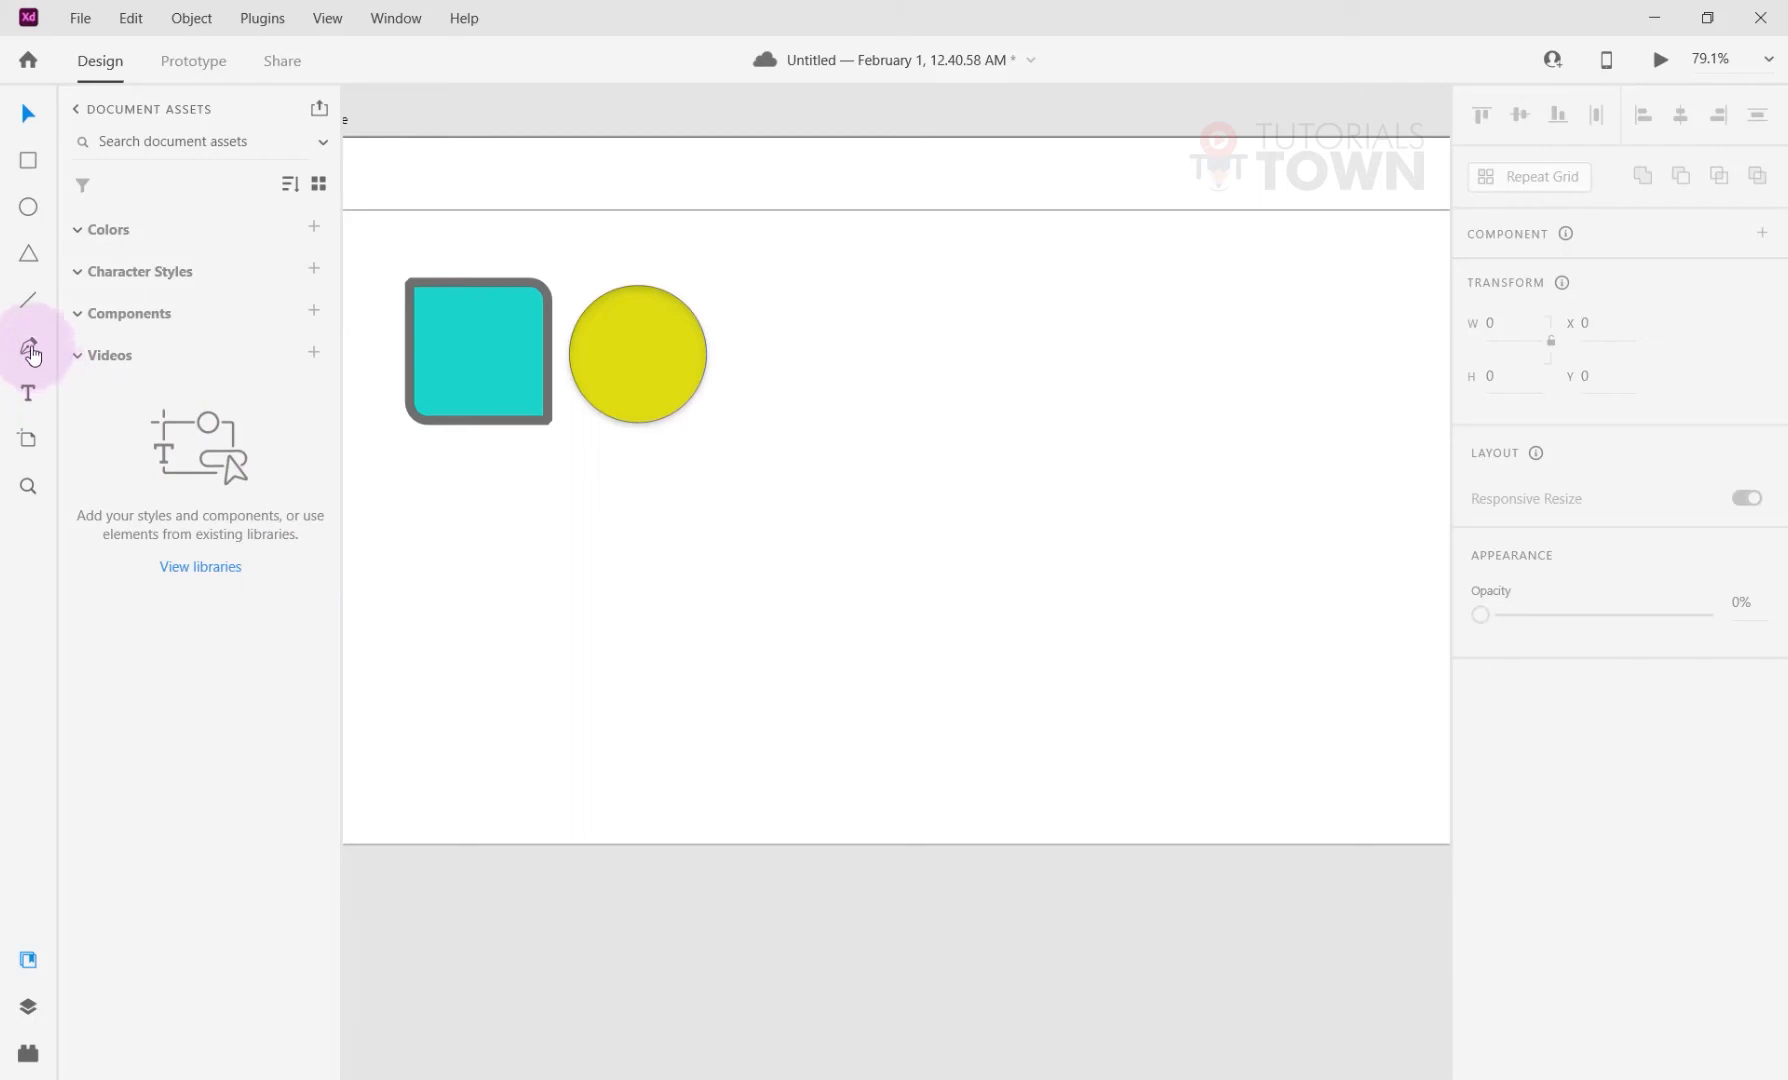
click(28, 348)
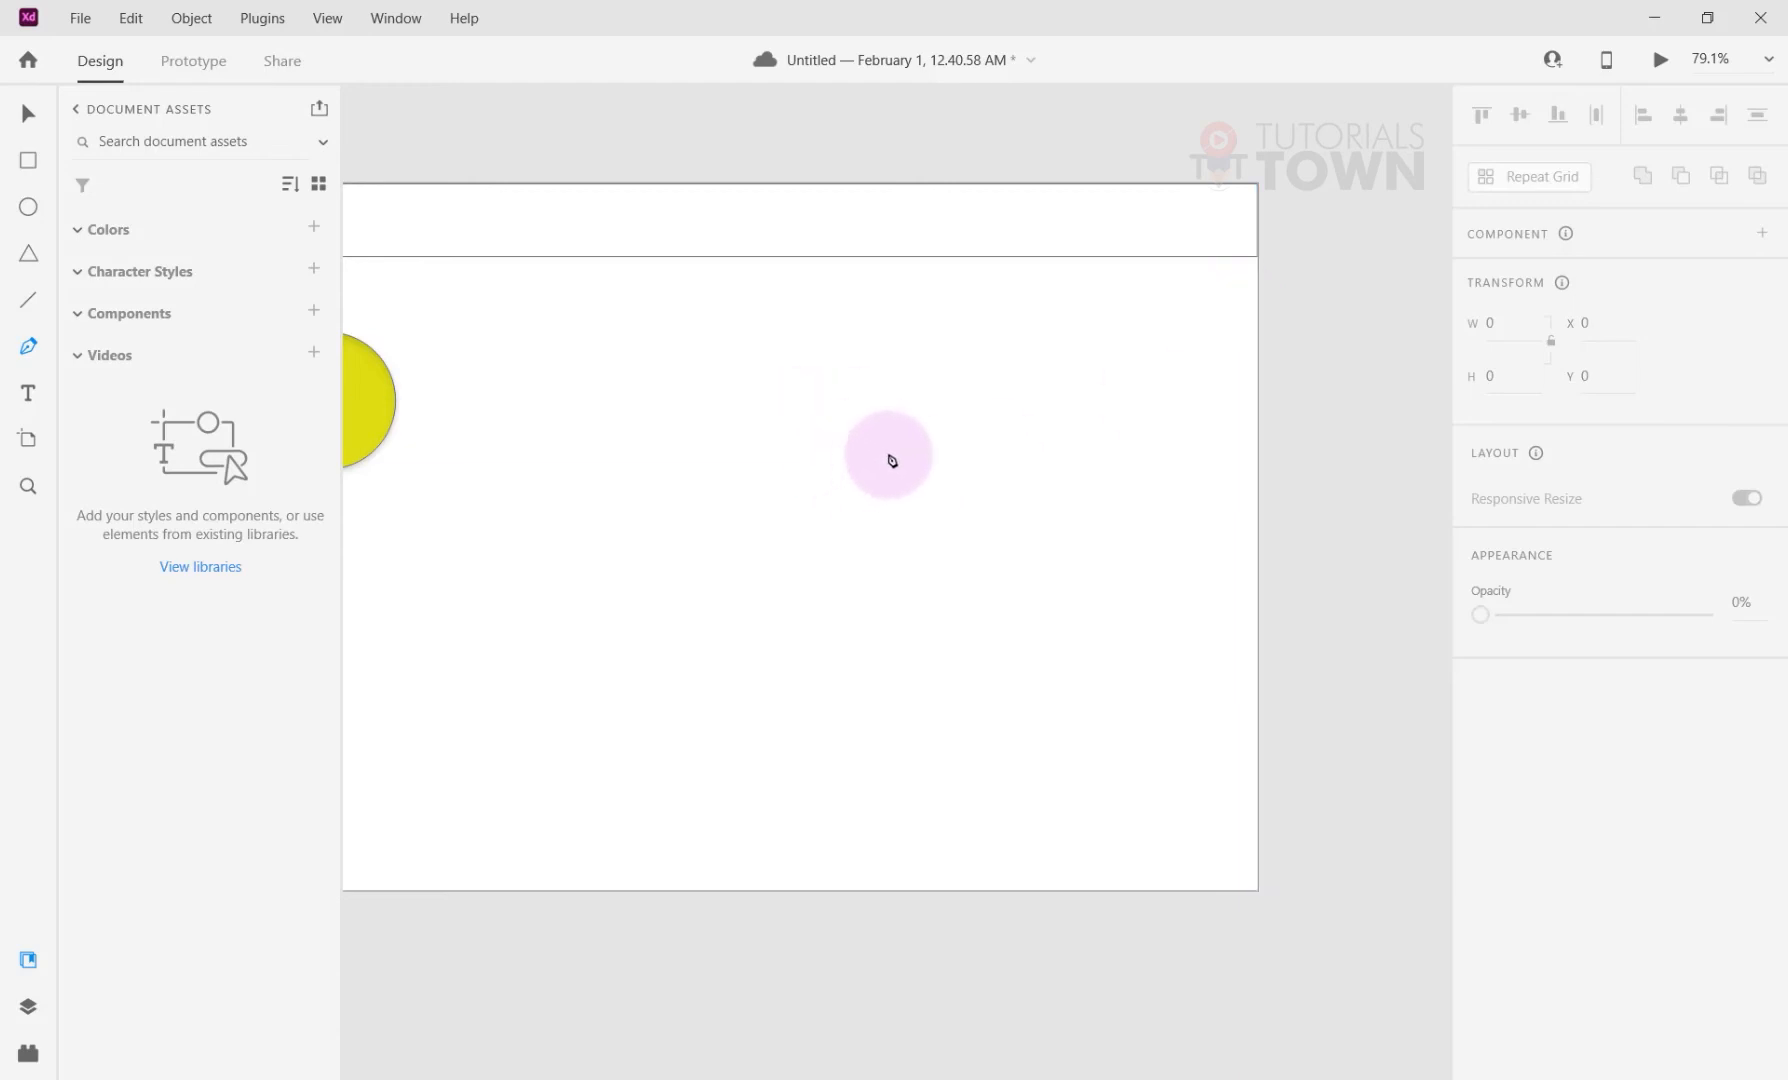
drag(580, 450, 928, 456)
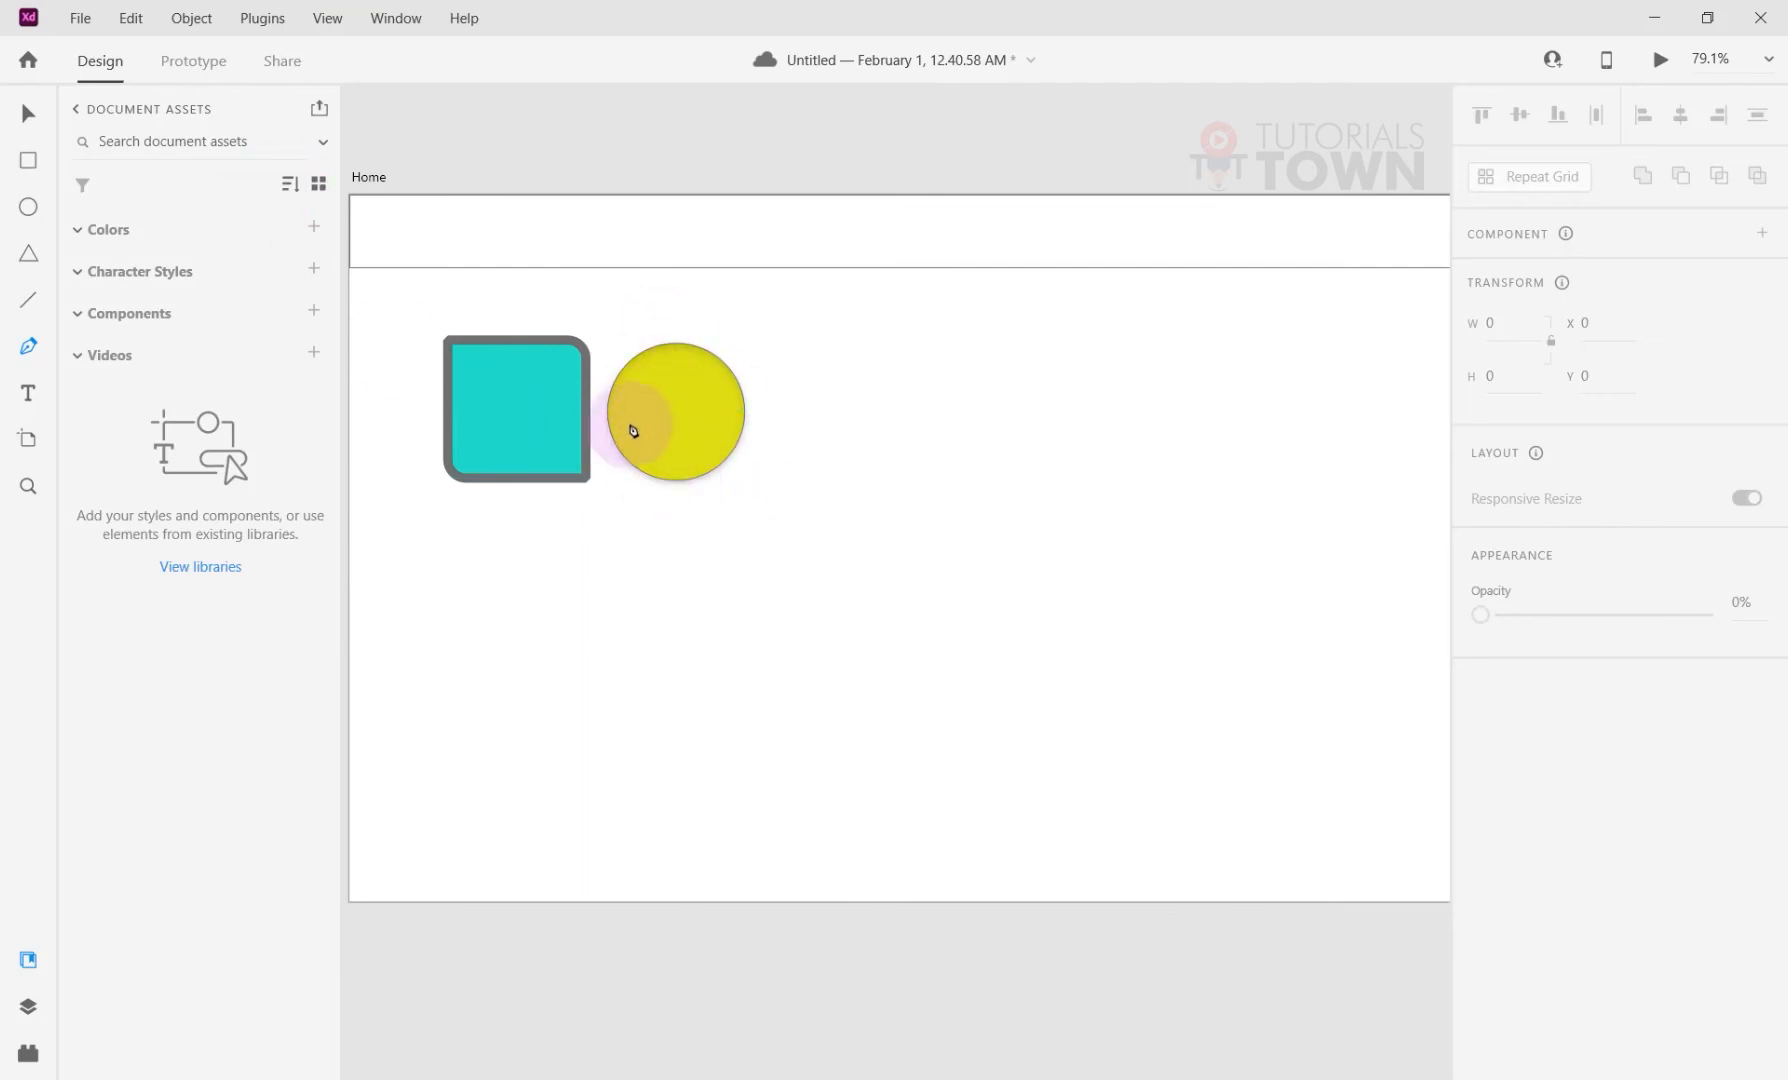
click(28, 113)
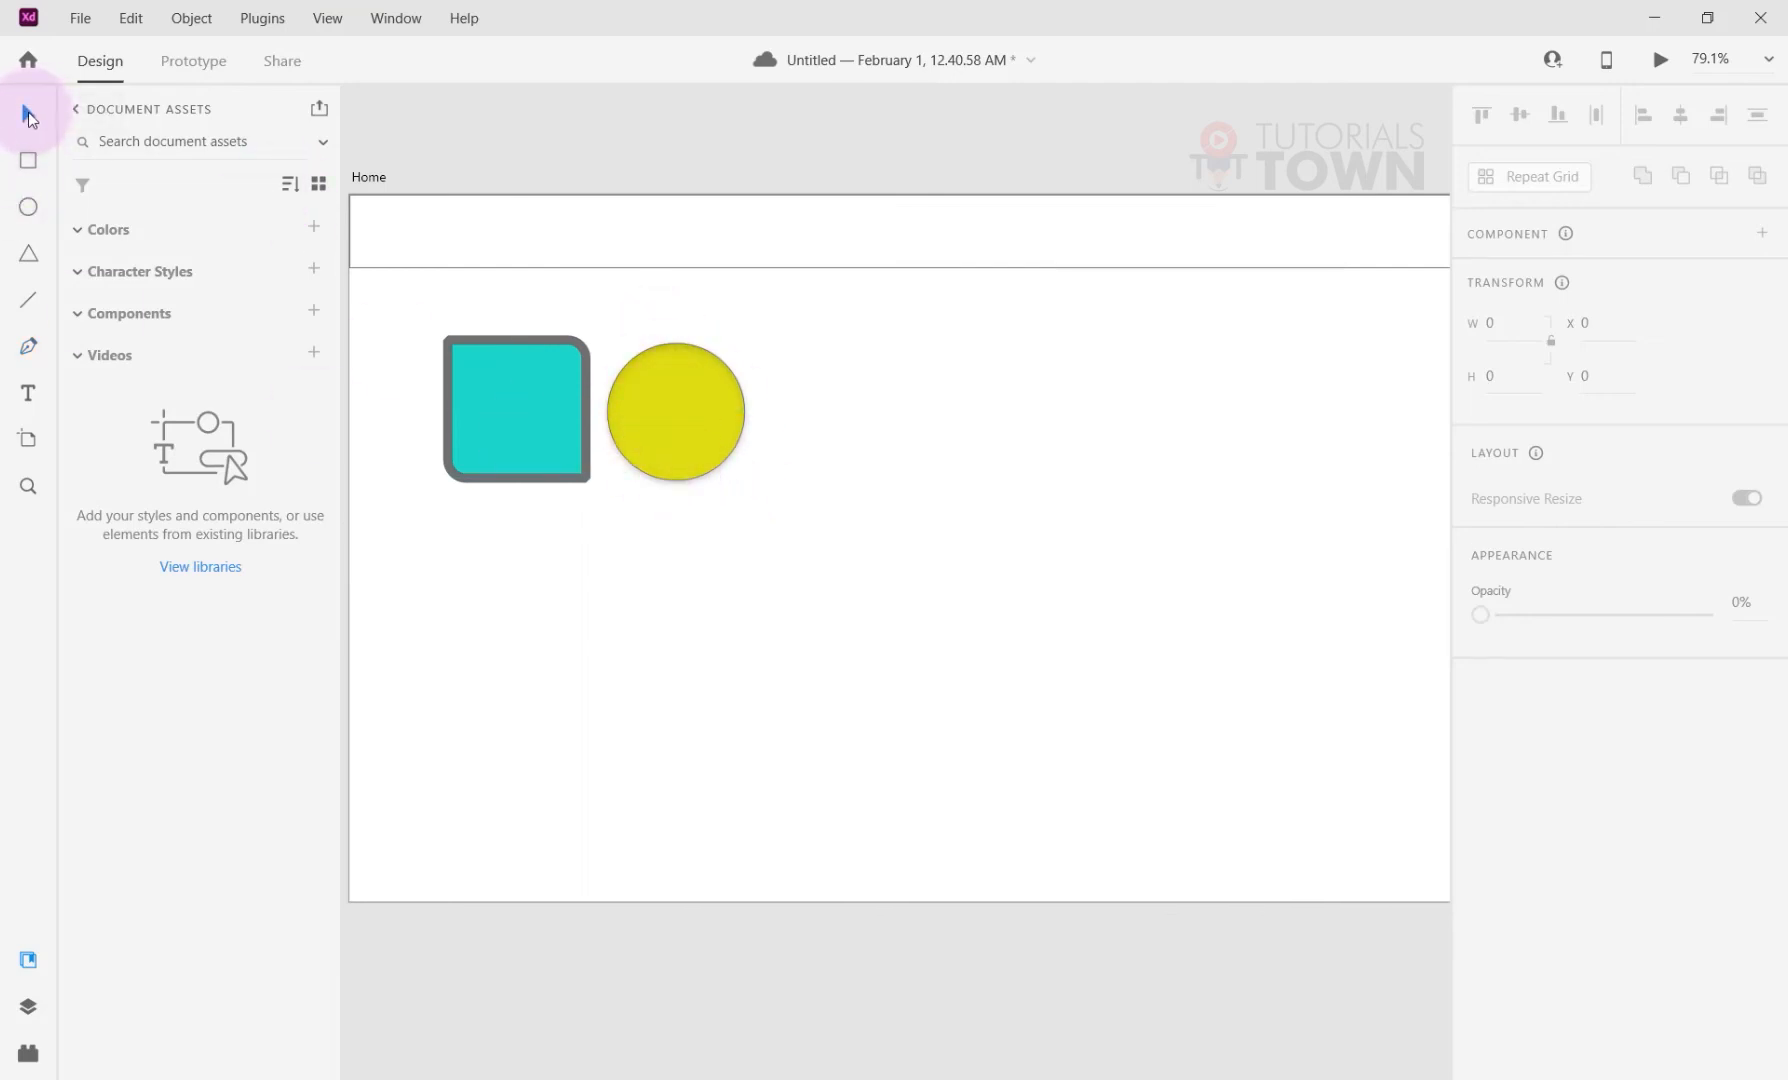
Move the yellow circle to about X 352, Y 171 and pull a new lower-left anchor point out to about X 314, Y 388.
click(668, 445)
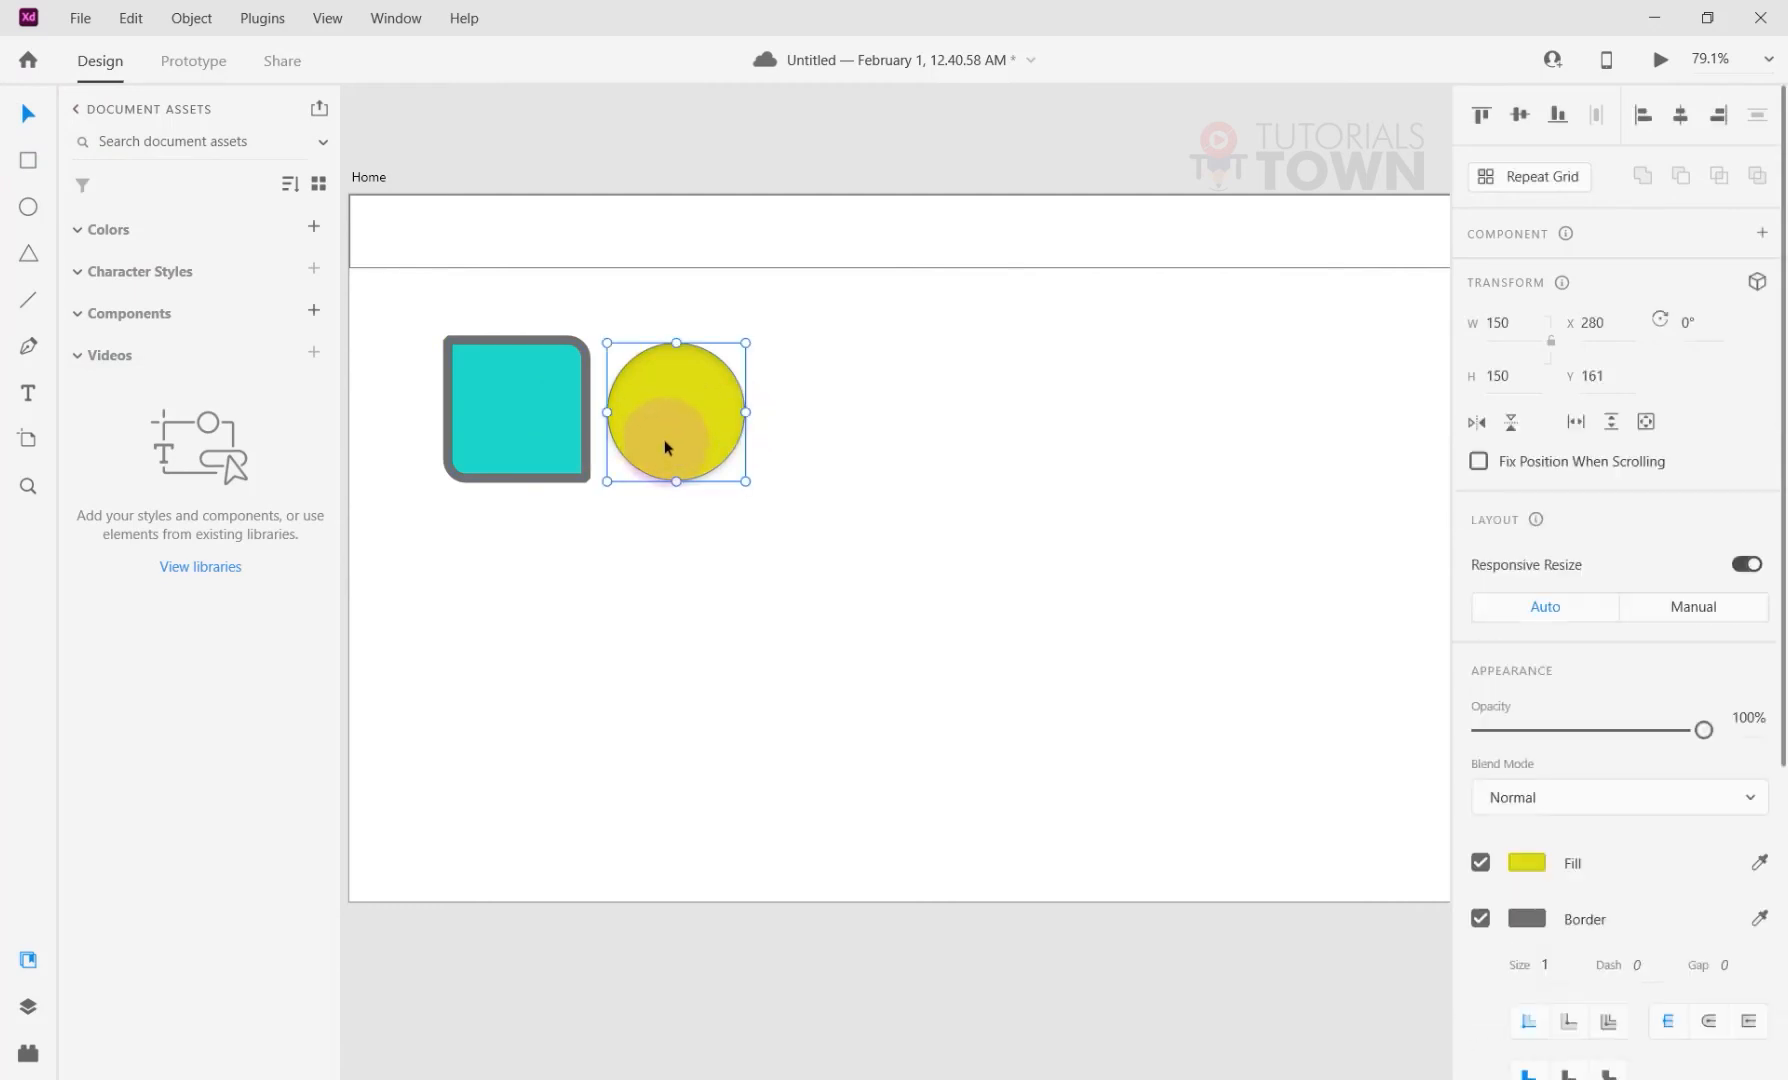
drag(665, 445, 731, 443)
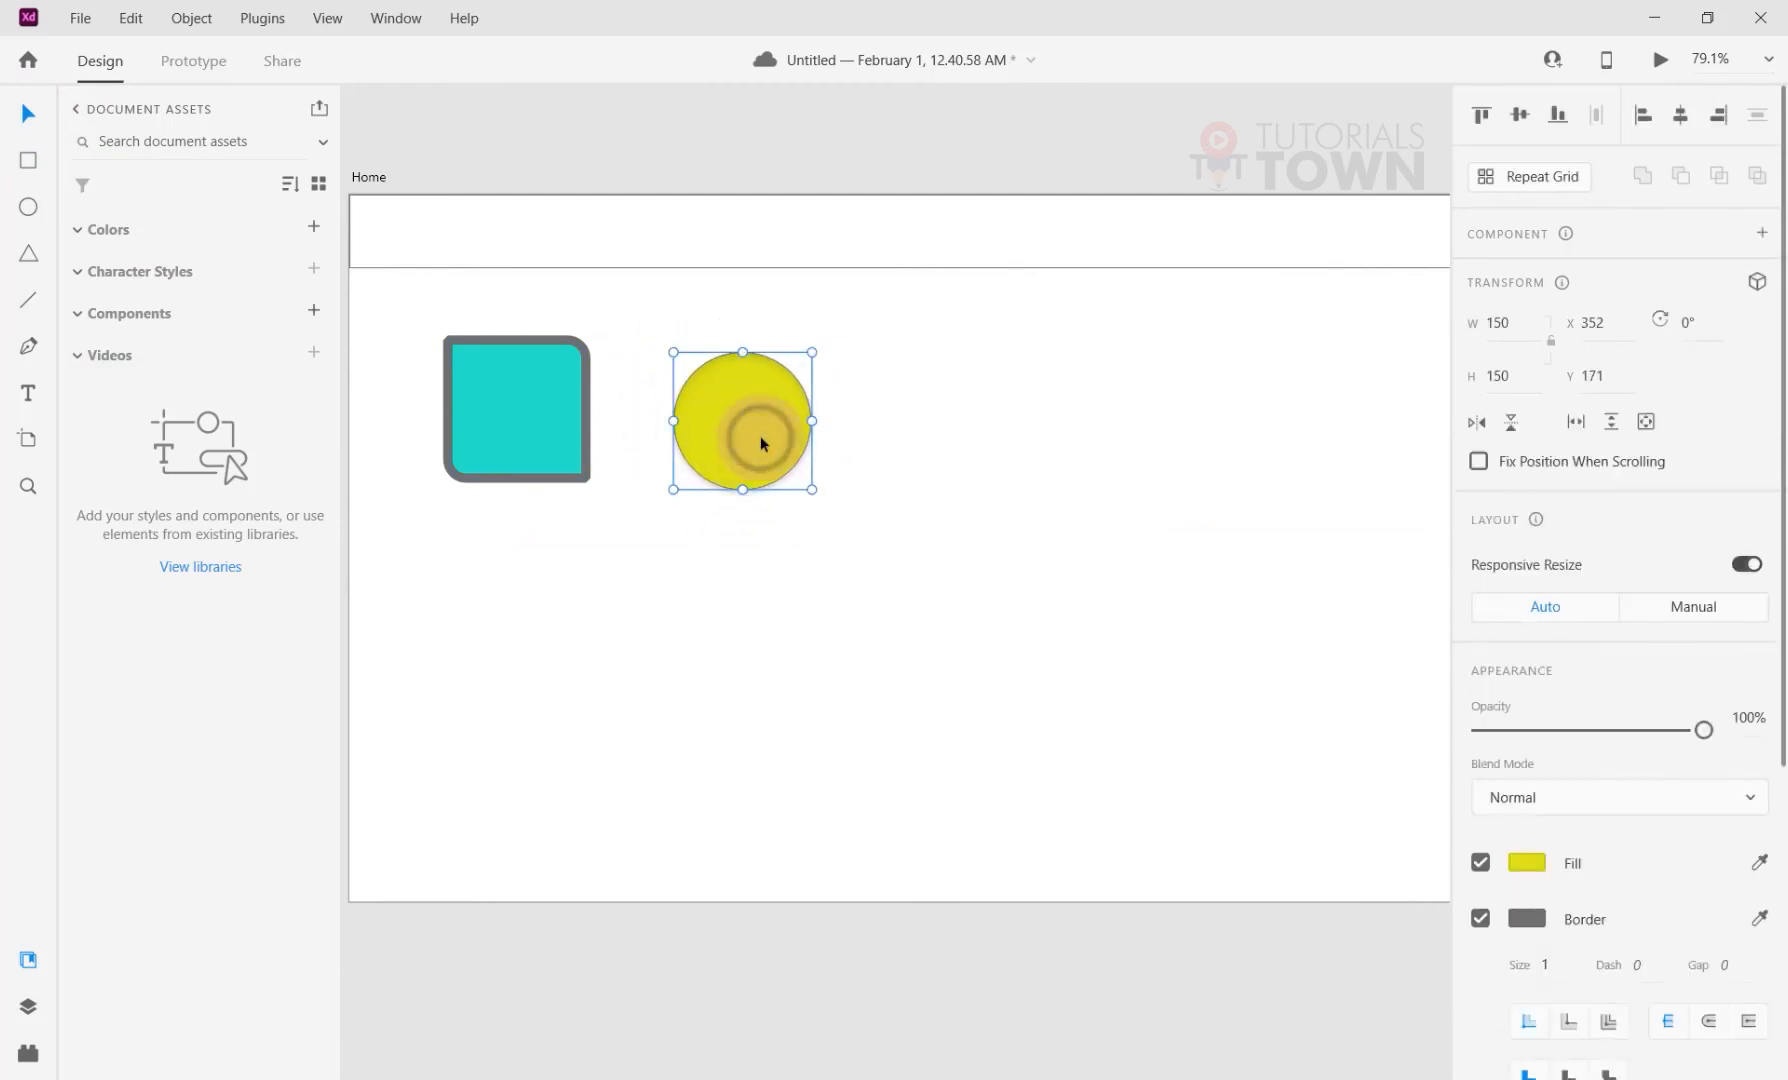
double_click(760, 437)
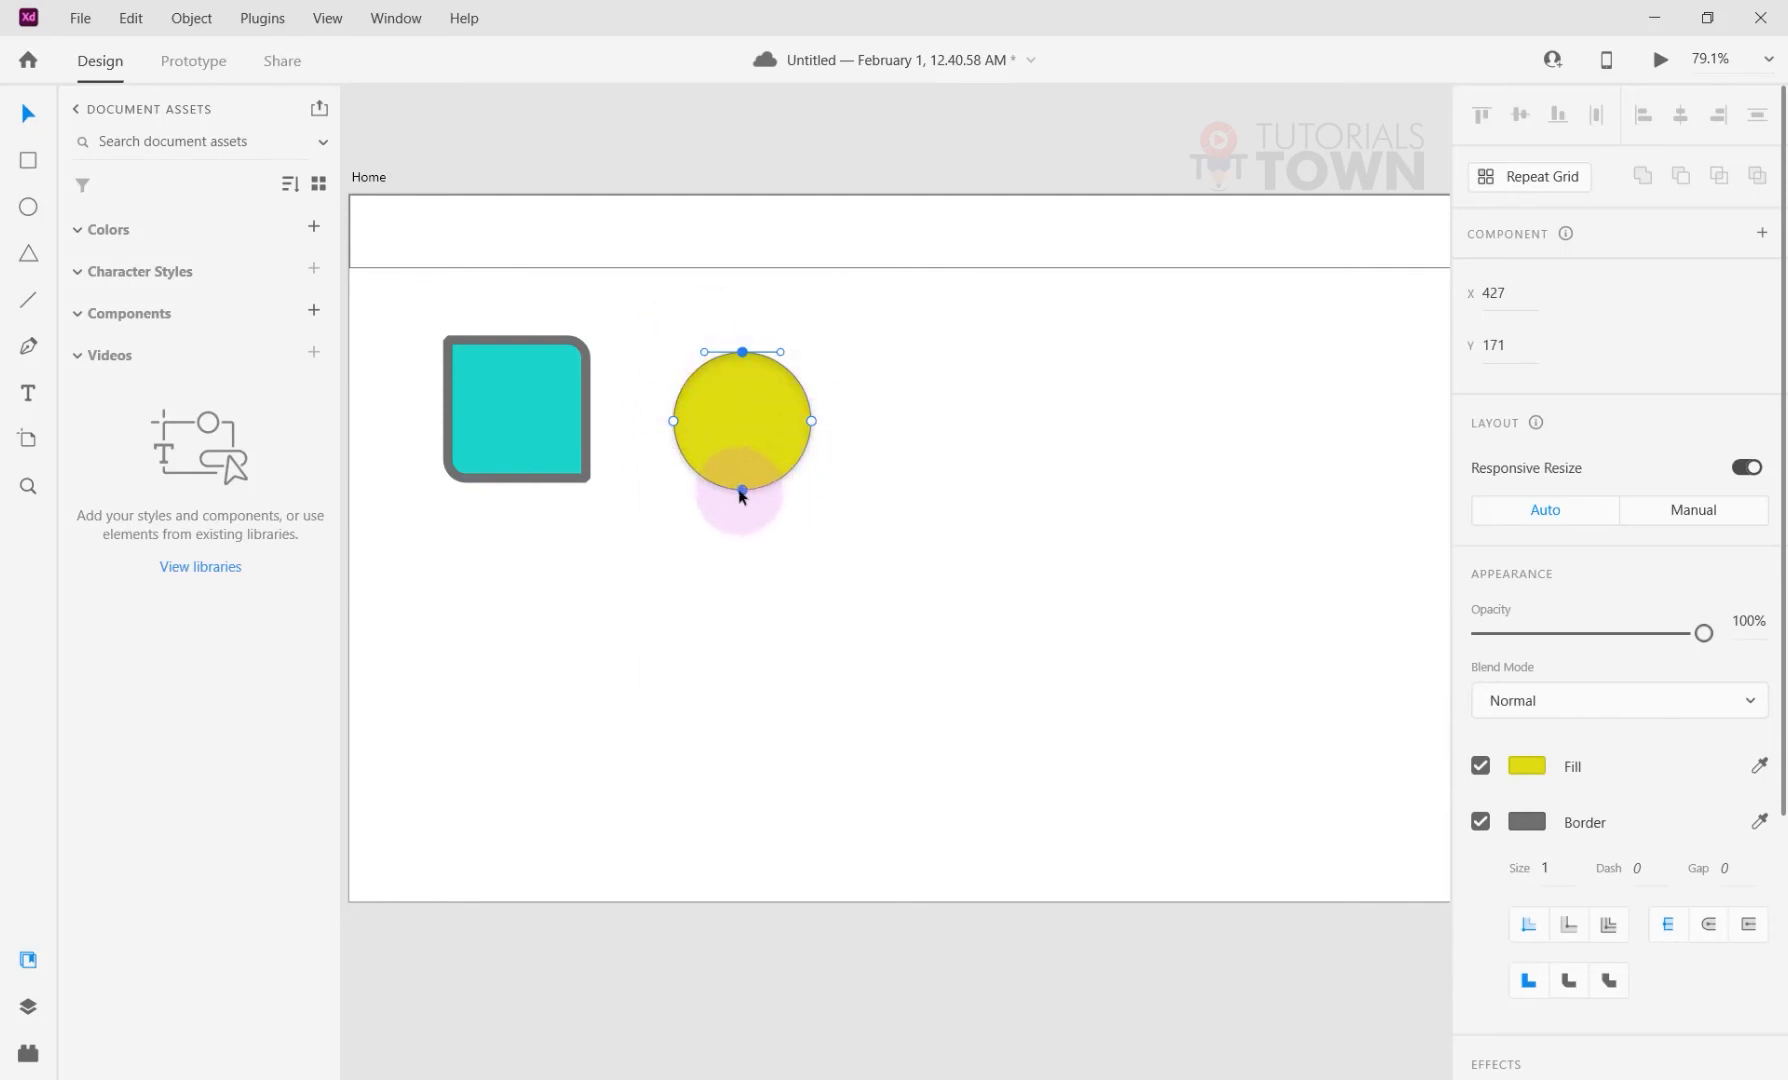
click(703, 480)
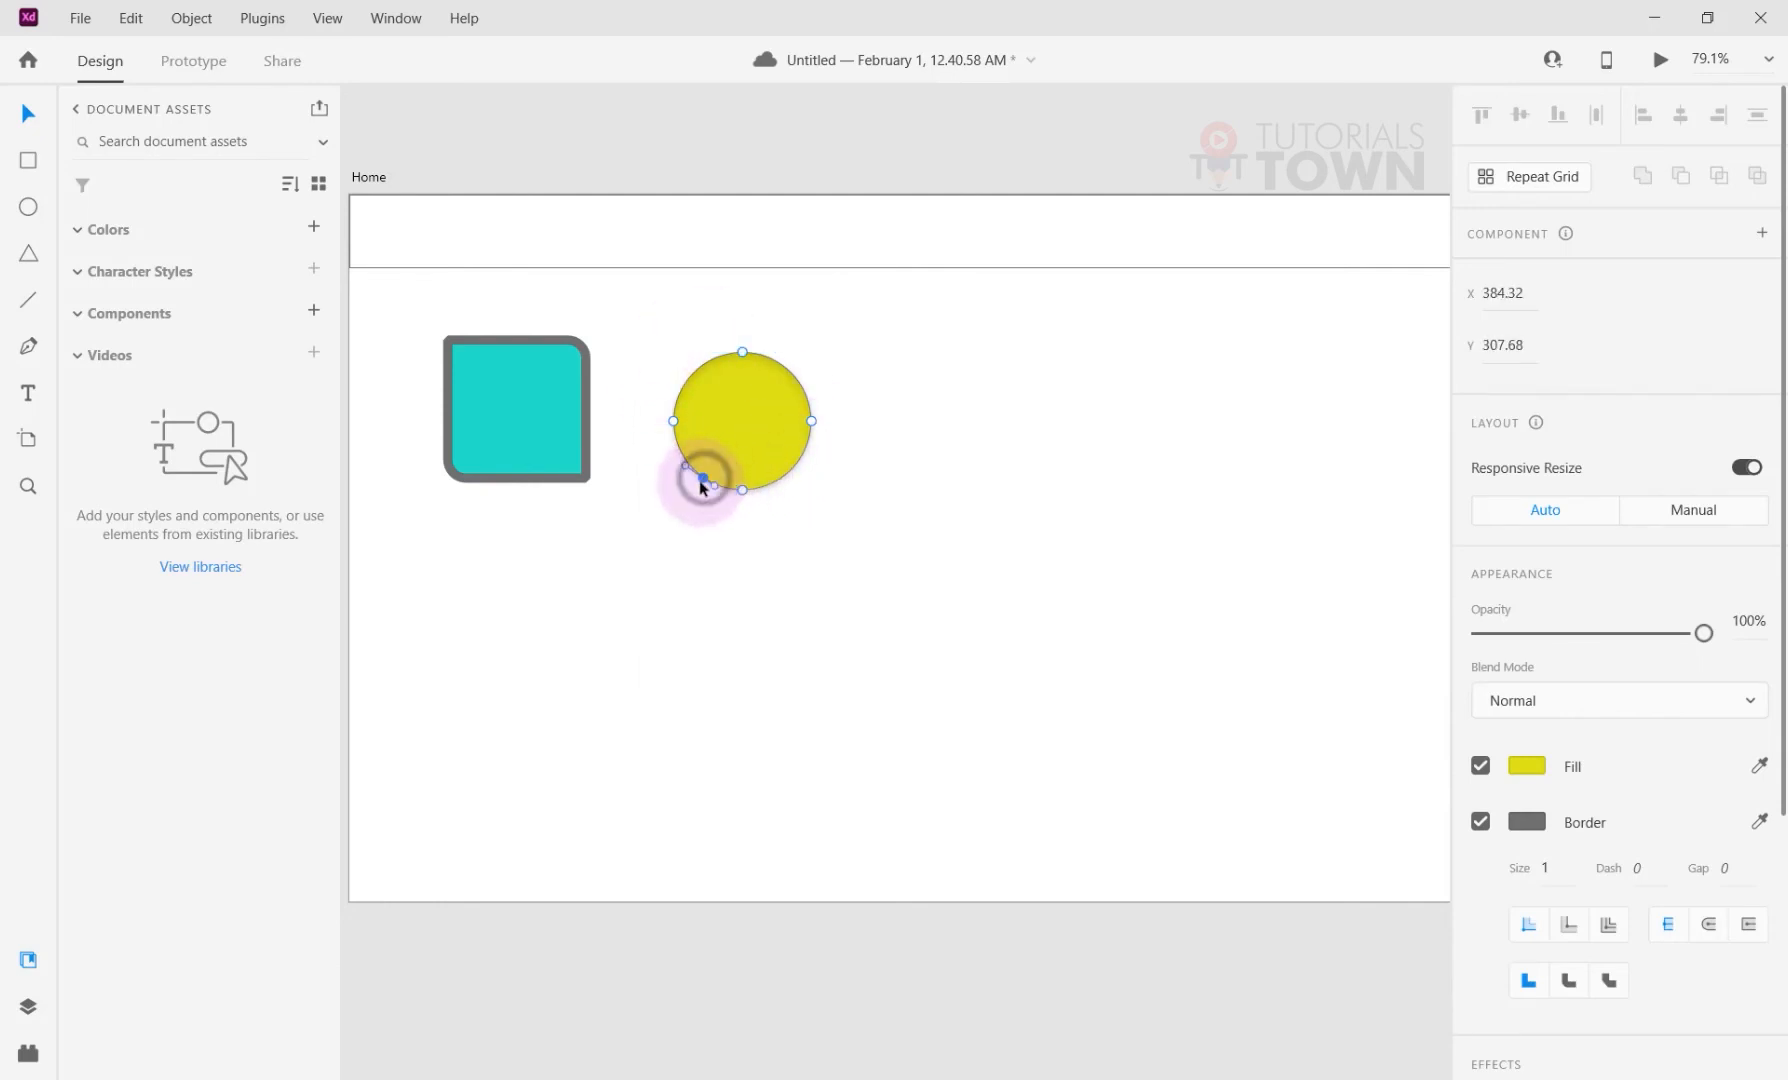
drag(691, 495, 638, 553)
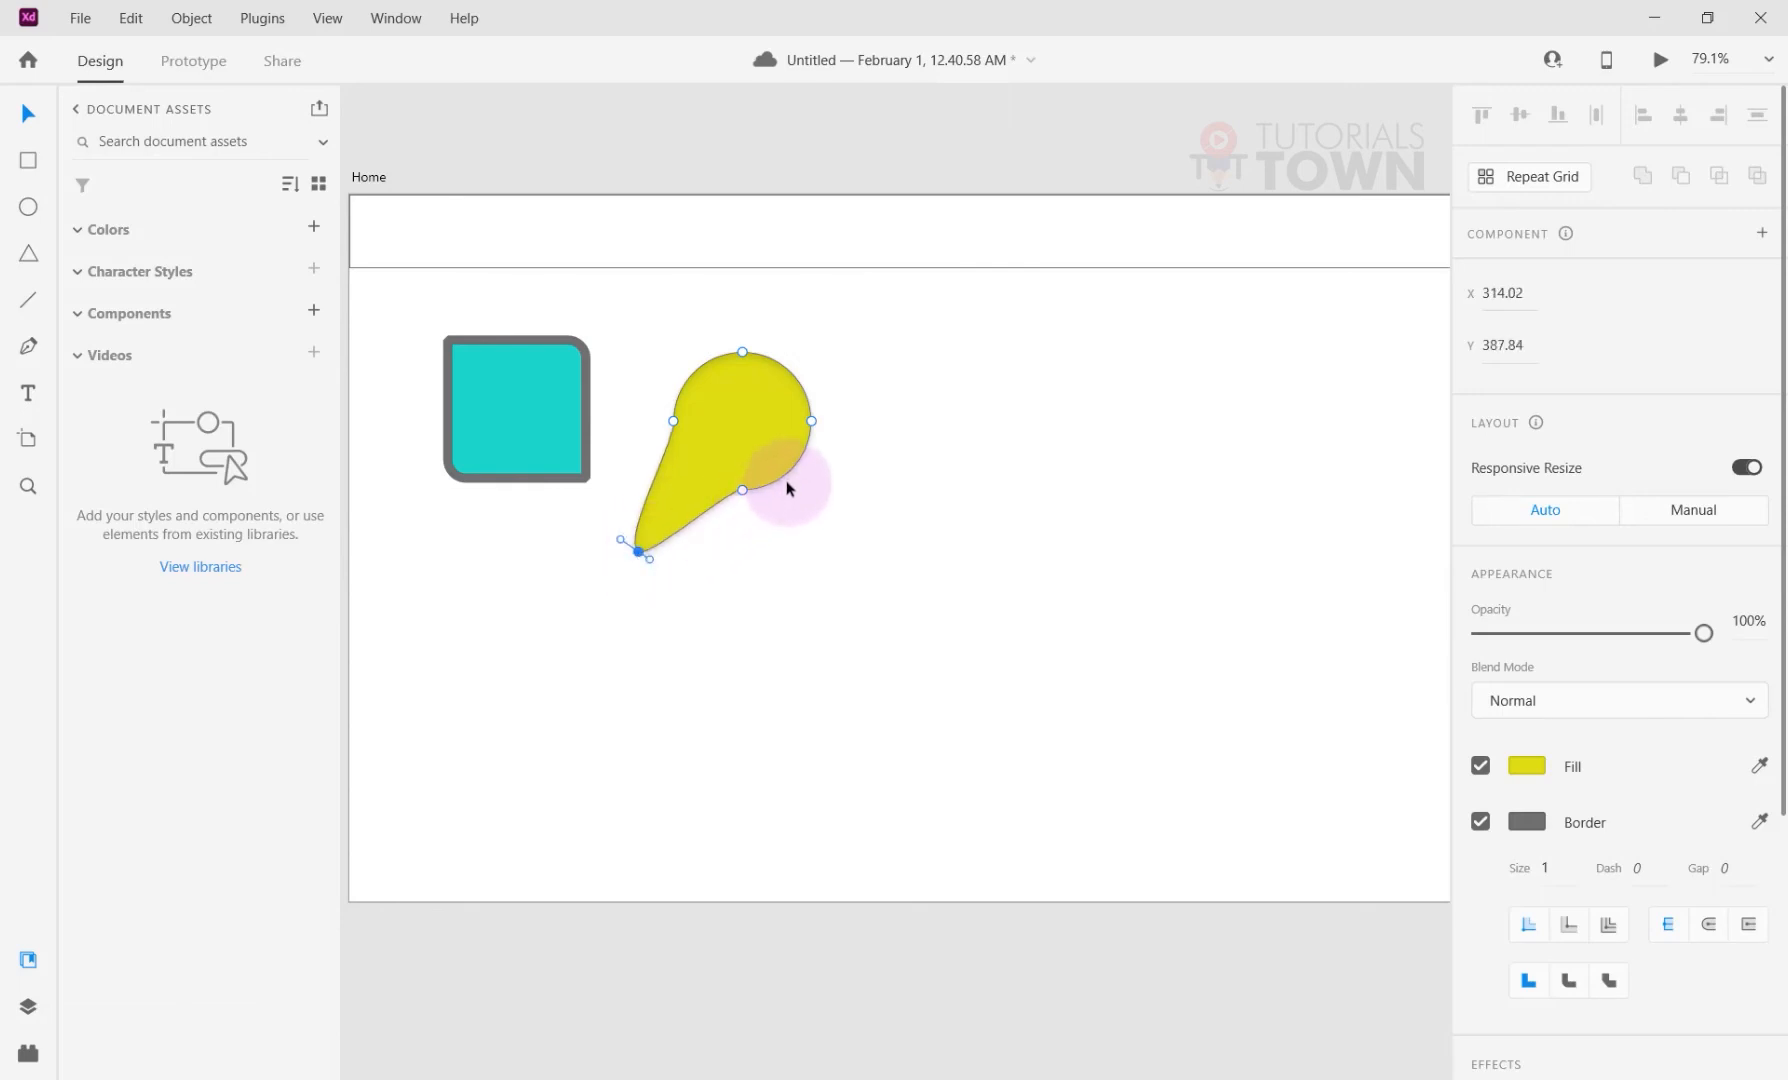
Pull a new lower-right anchor point of the yellow shape to about X 542, Y 382 and its bottom point down to about Y 585.
drag(790, 480, 848, 549)
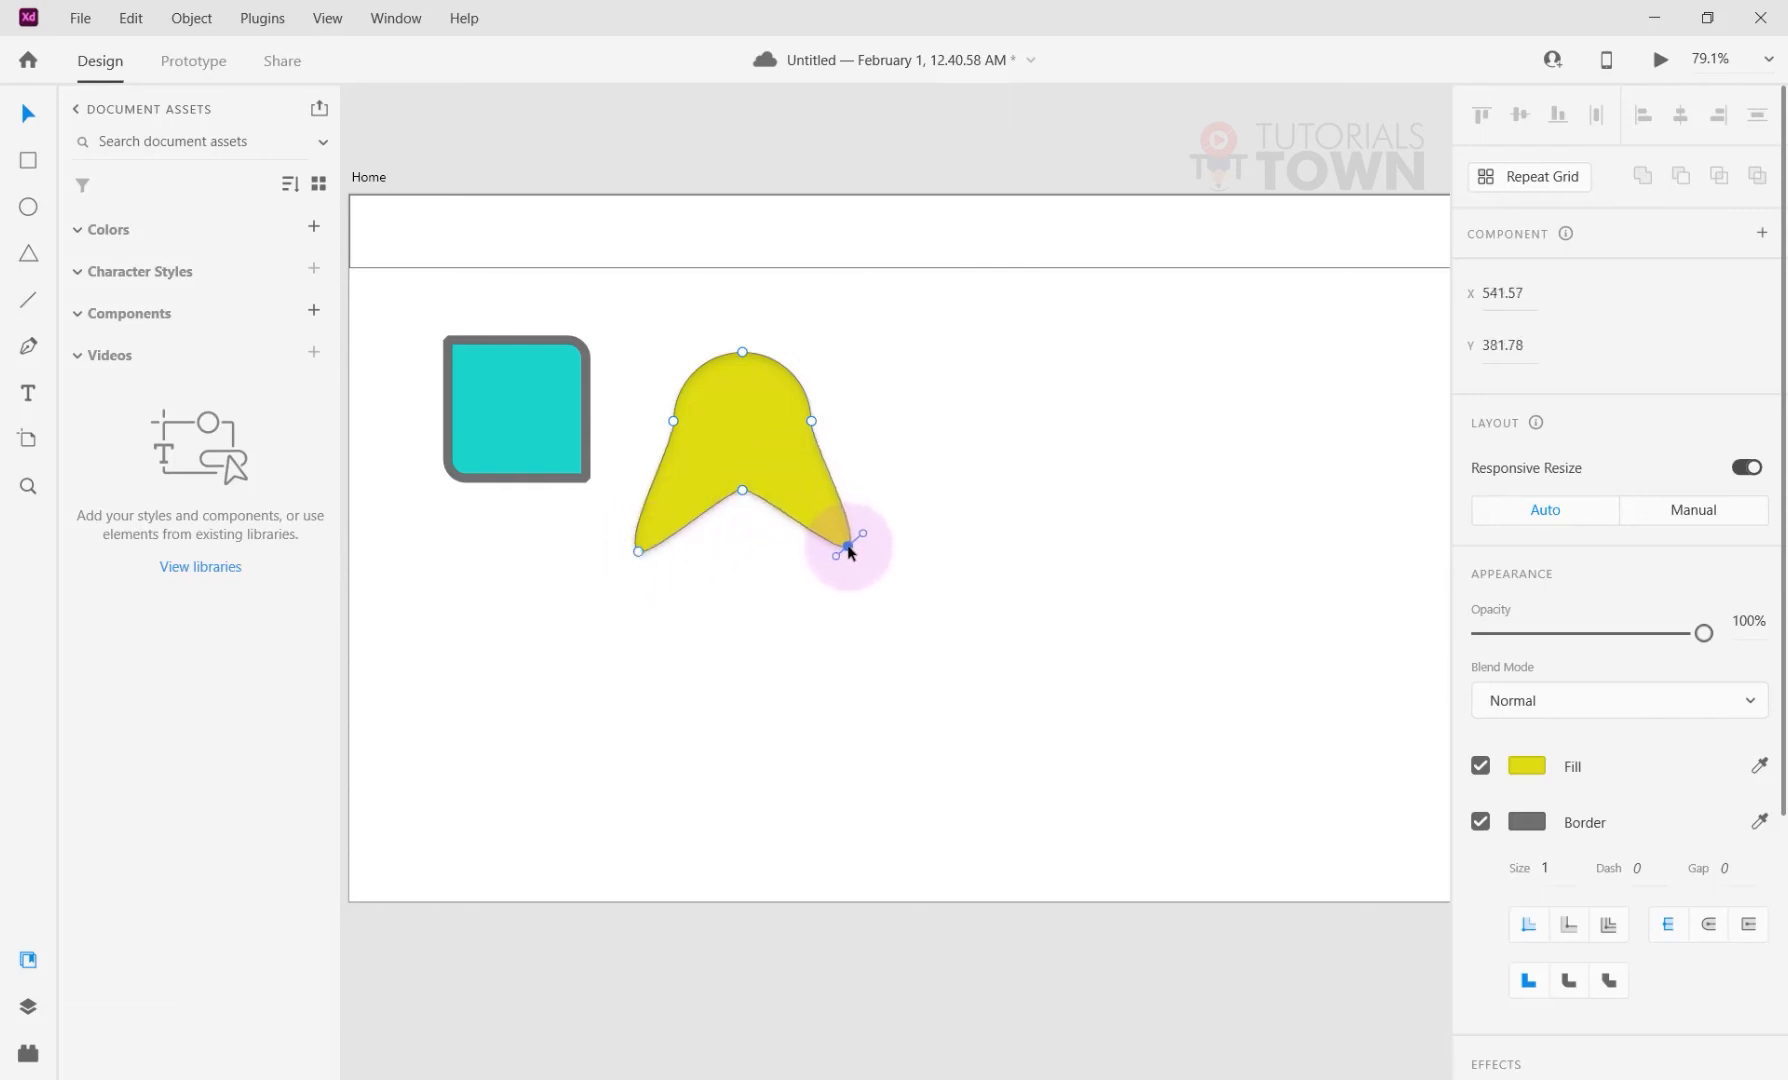
click(742, 494)
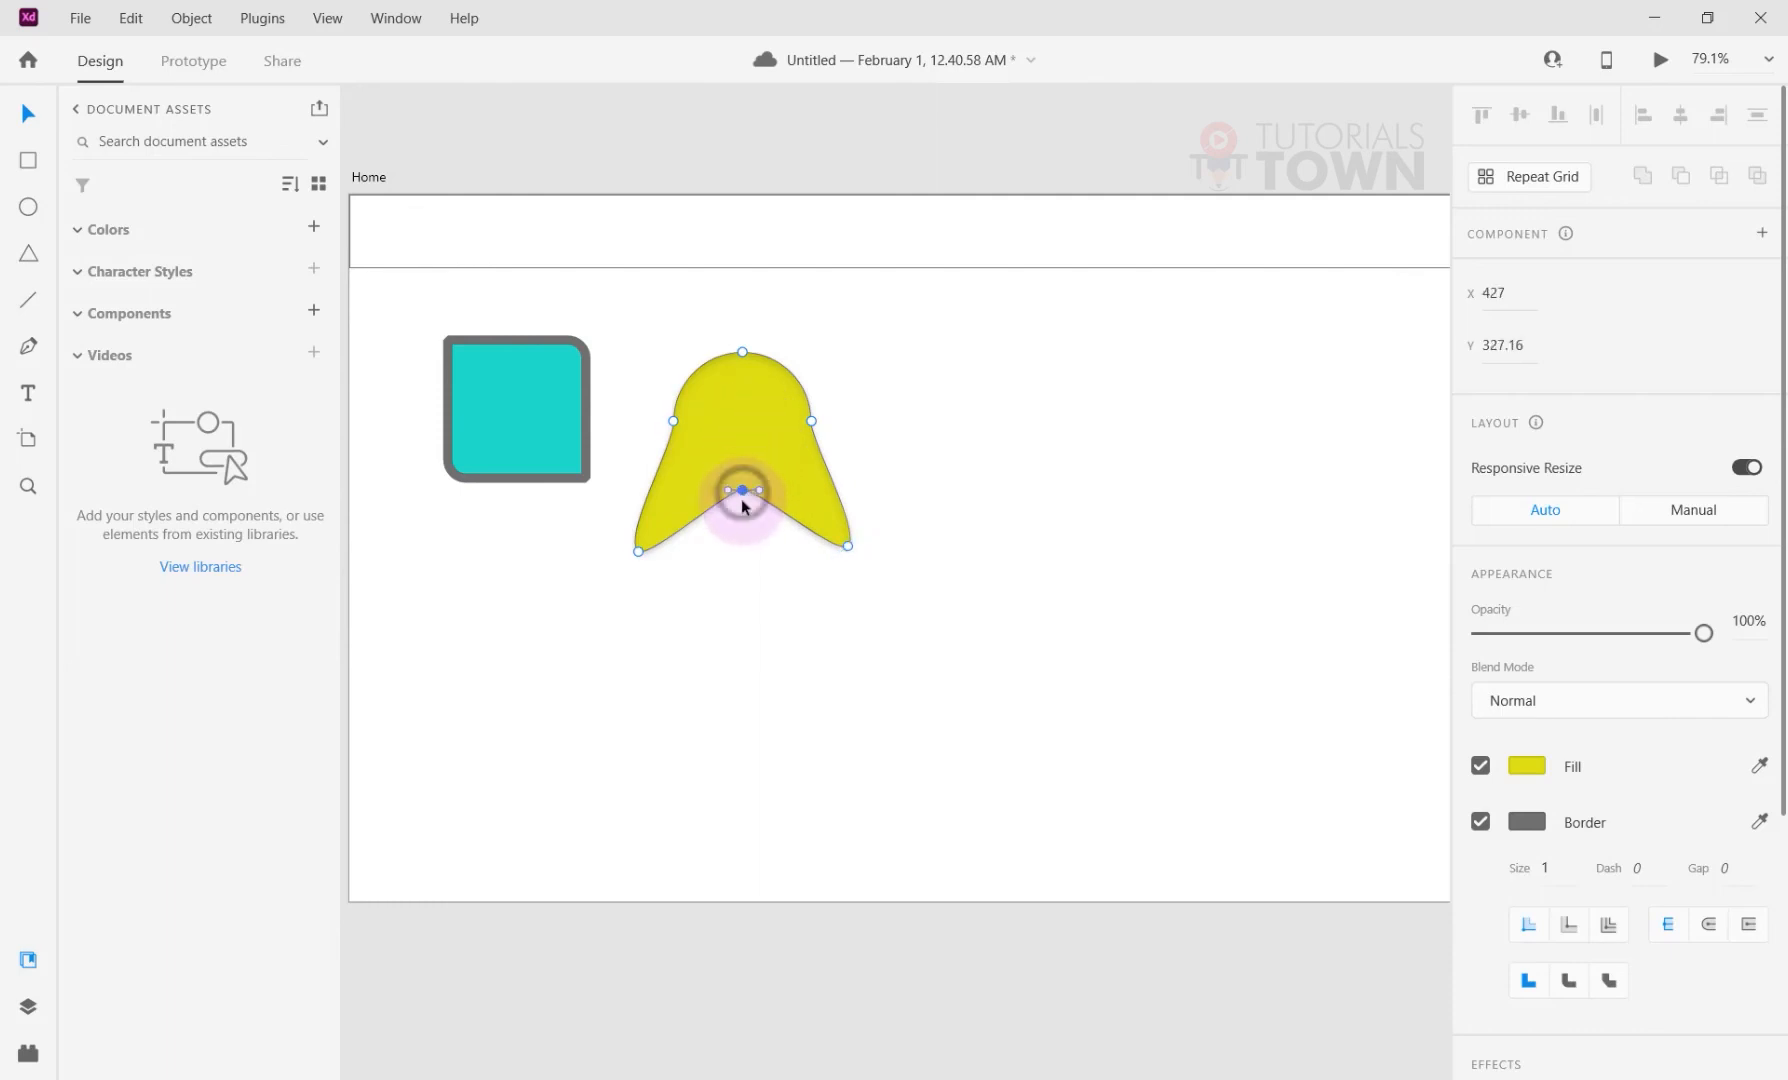
drag(742, 492, 742, 733)
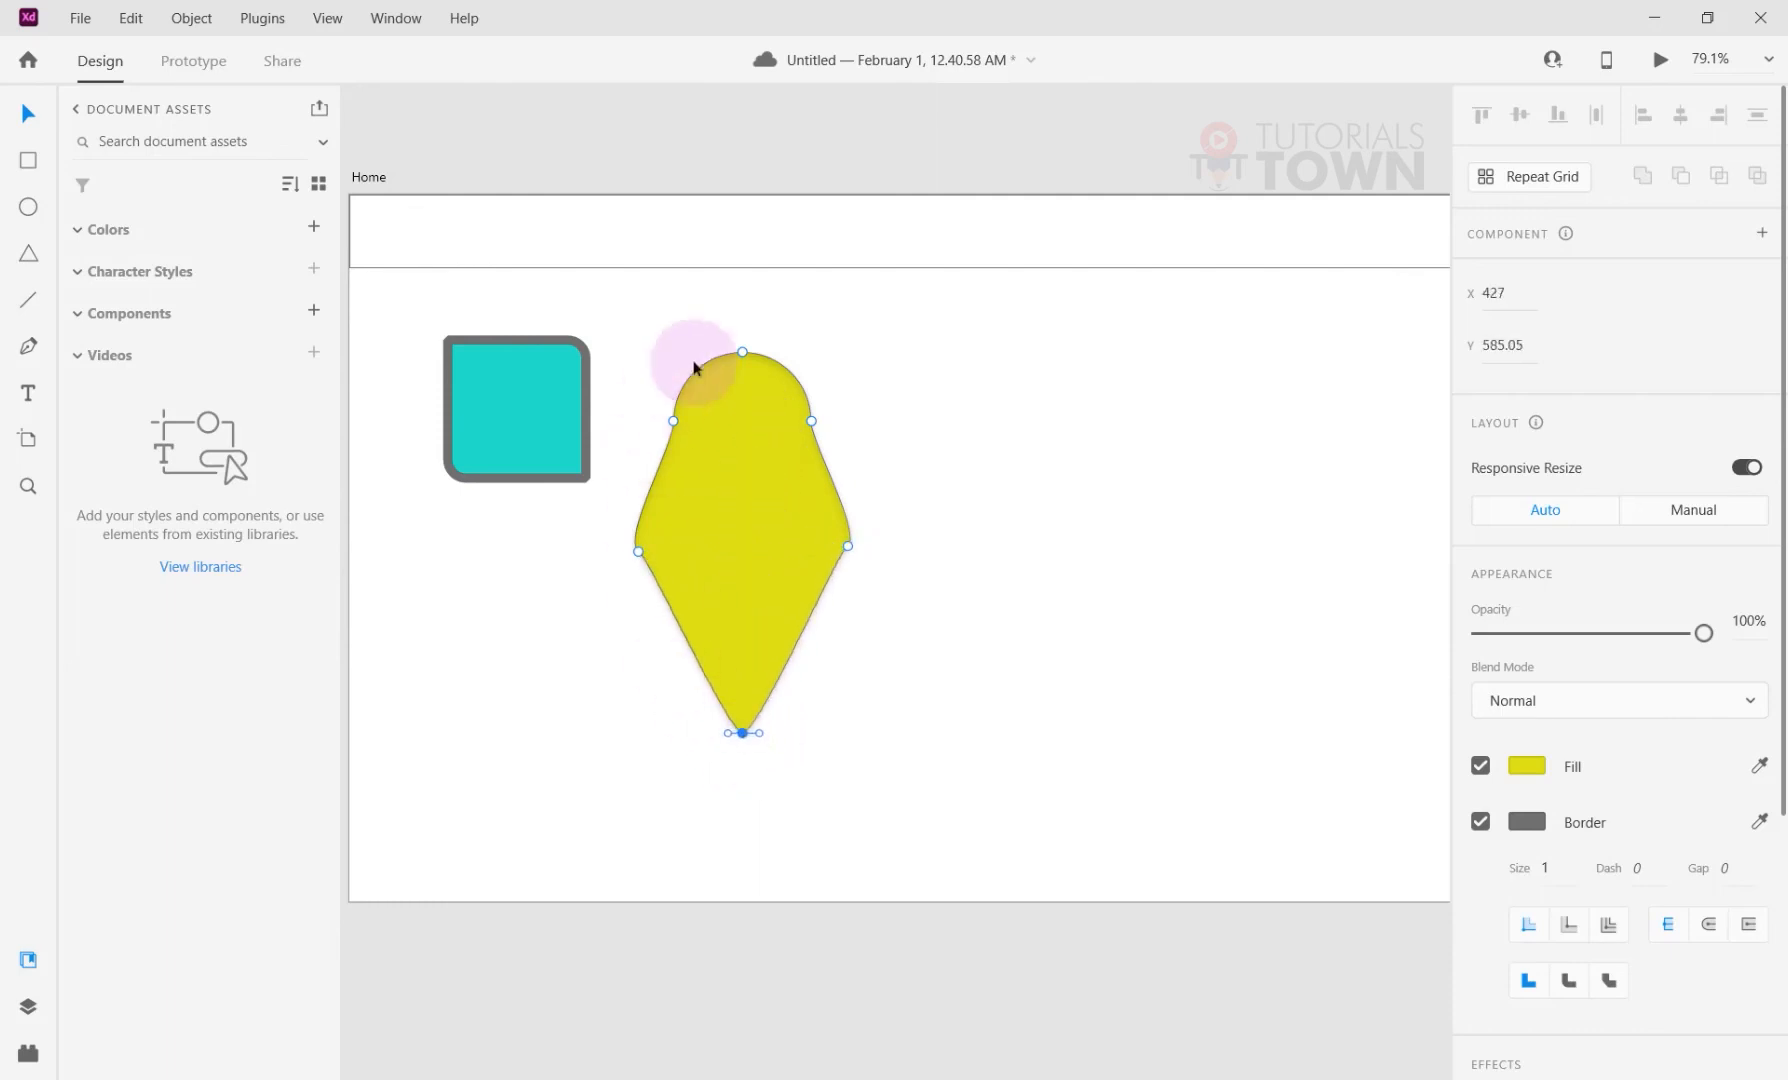
Edit the teal square's path by pulling its lower-right corner point inward past the centre to form an arrowhead shape.
click(583, 476)
double_click(496, 437)
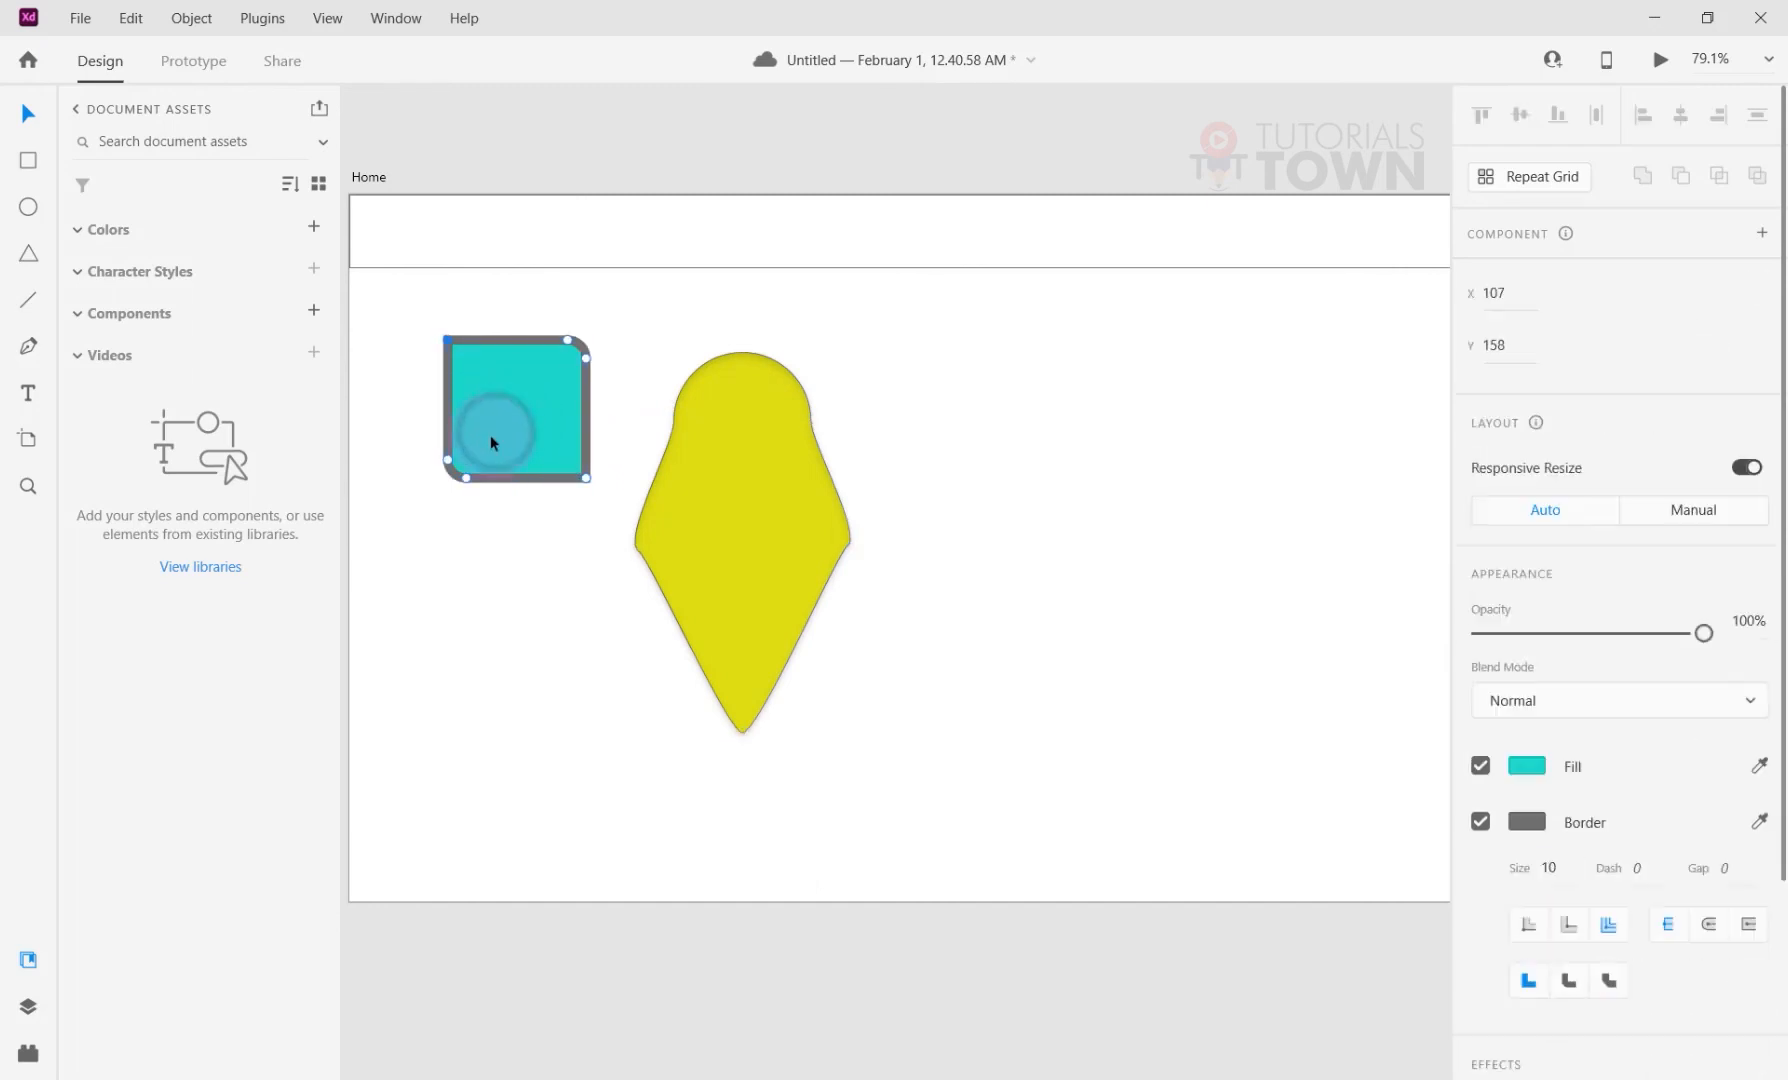
drag(588, 483, 528, 417)
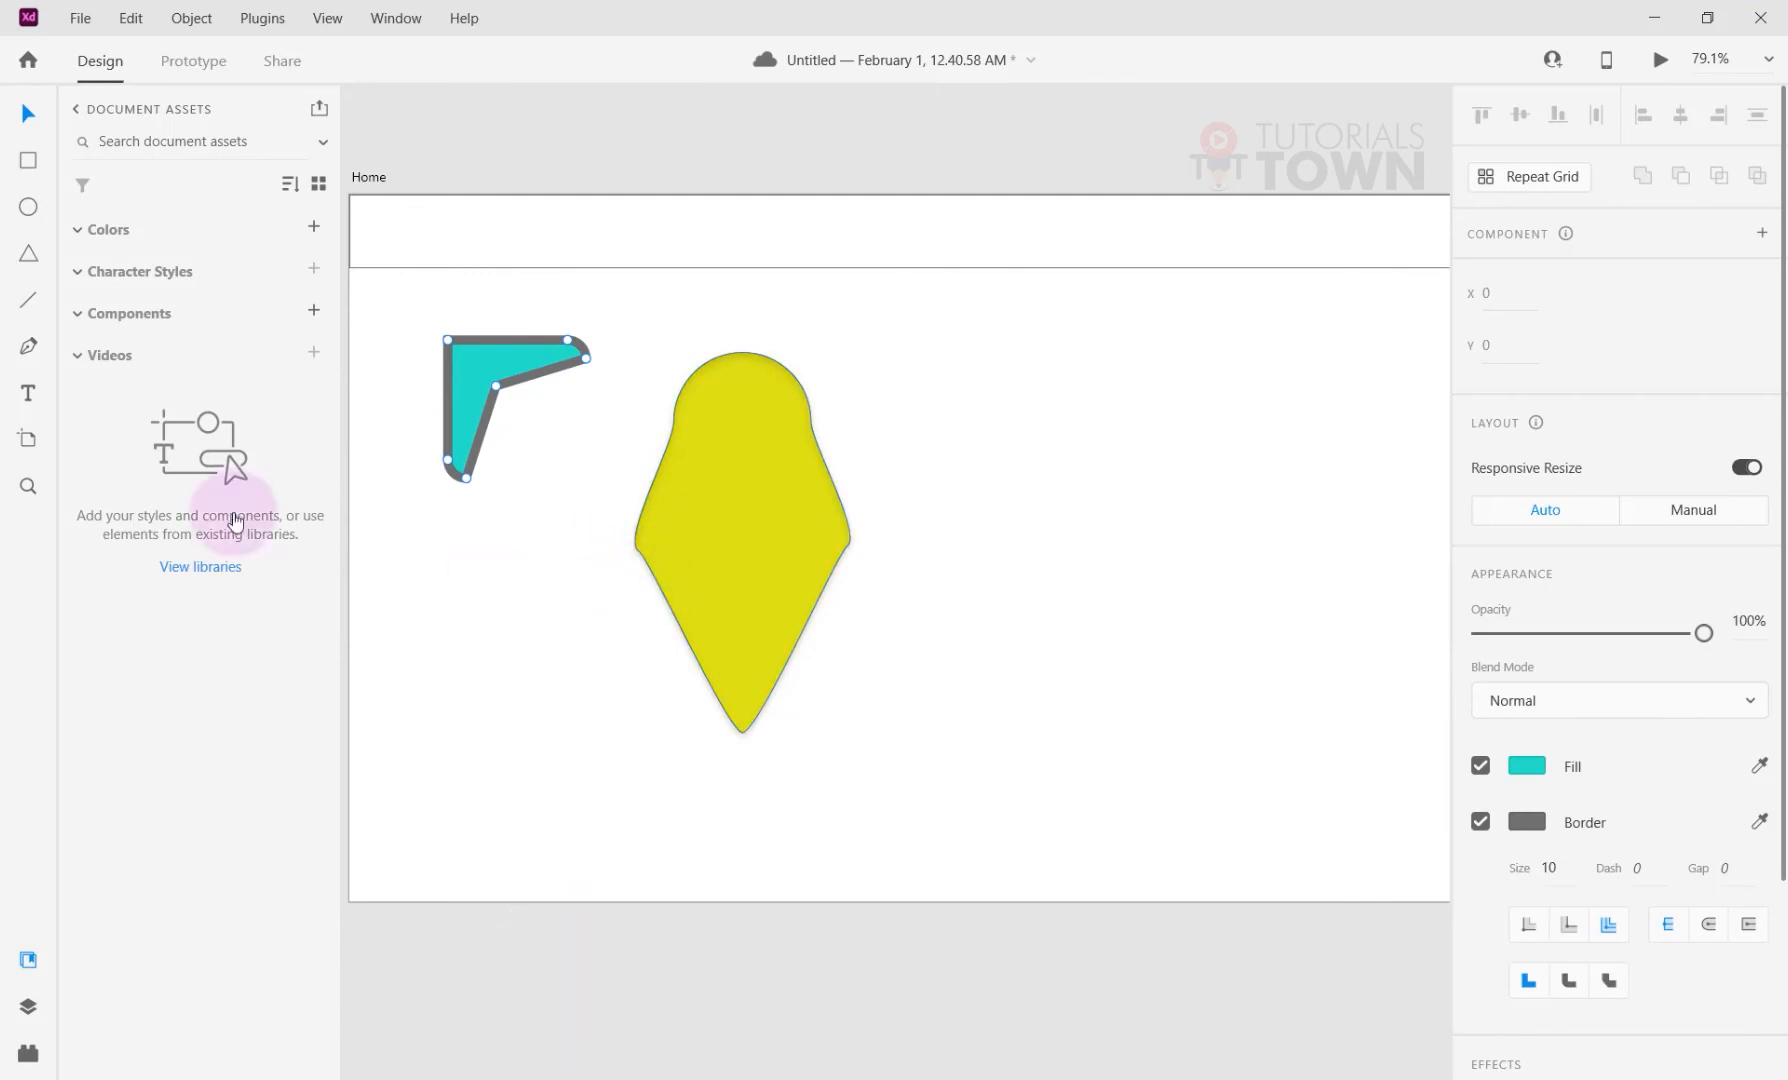
Draw a closed, irregular star outline of nine straight segments with the Pen tool, starting at about X 1043, Y 138, beside the yellow shape.
click(30, 350)
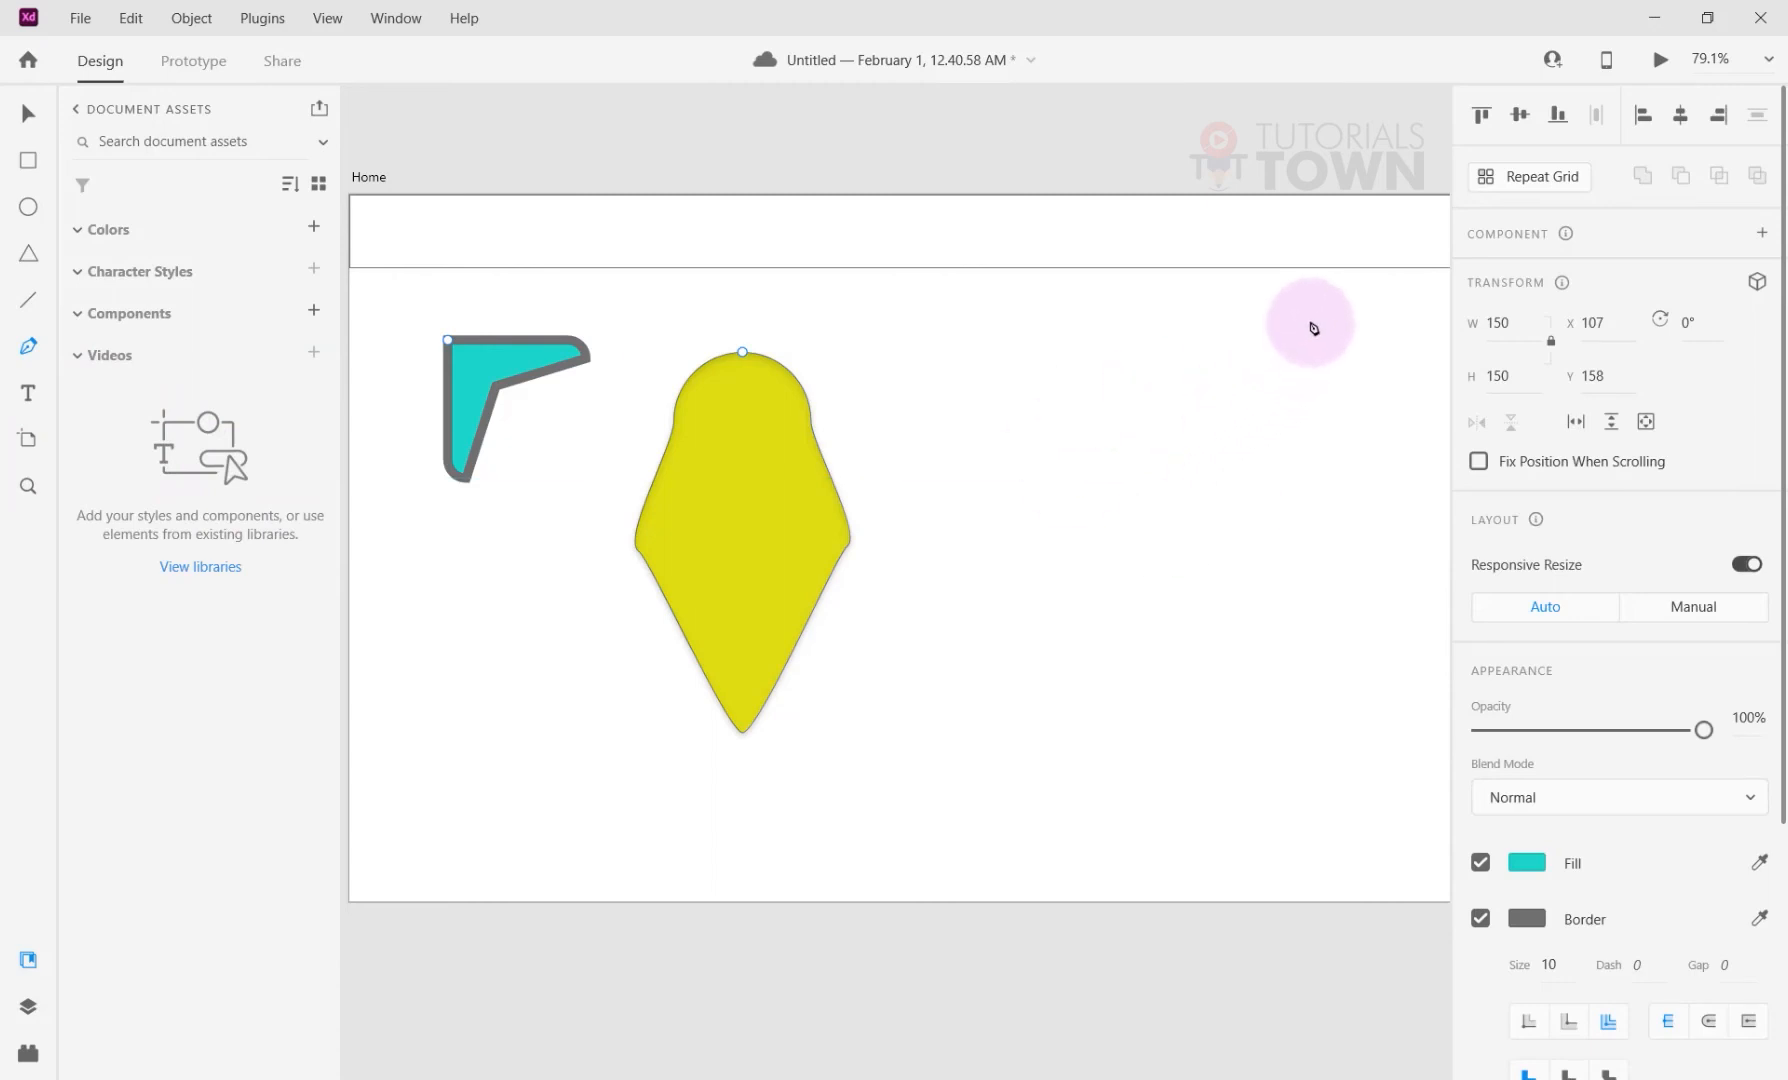
click(1310, 323)
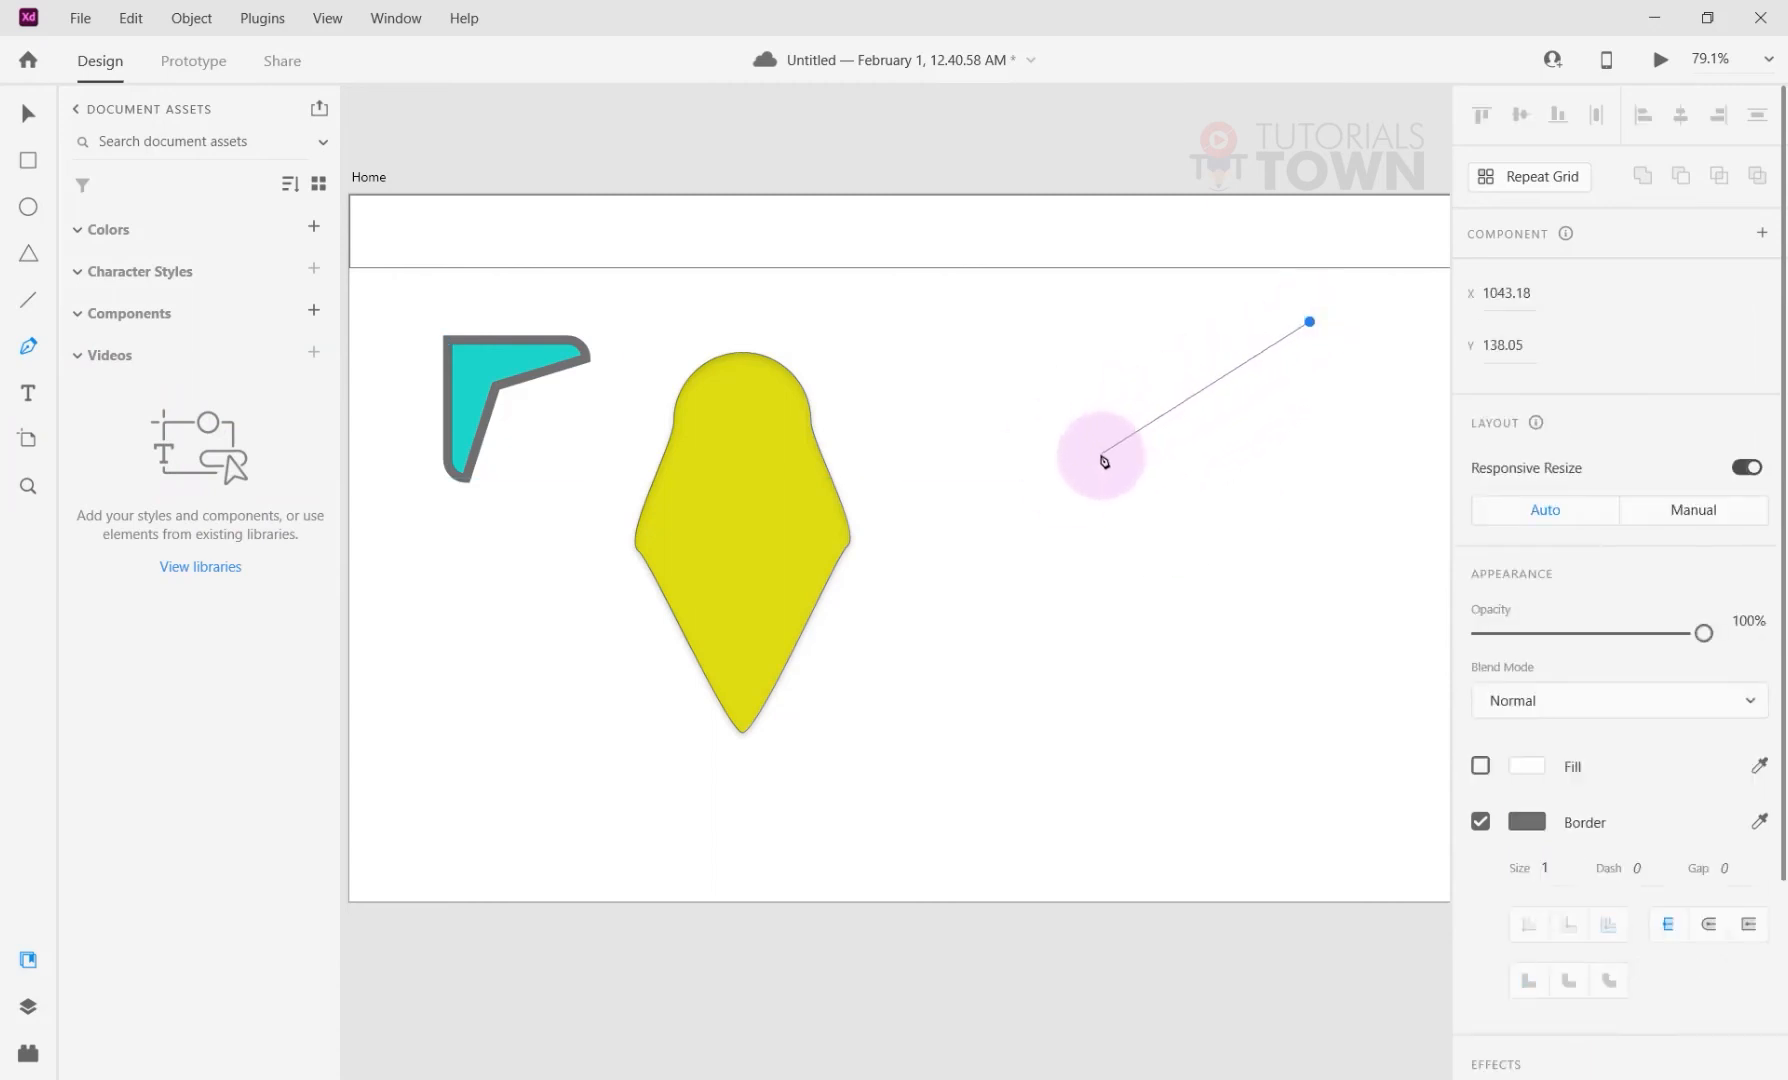
click(1100, 455)
click(1204, 491)
click(1080, 692)
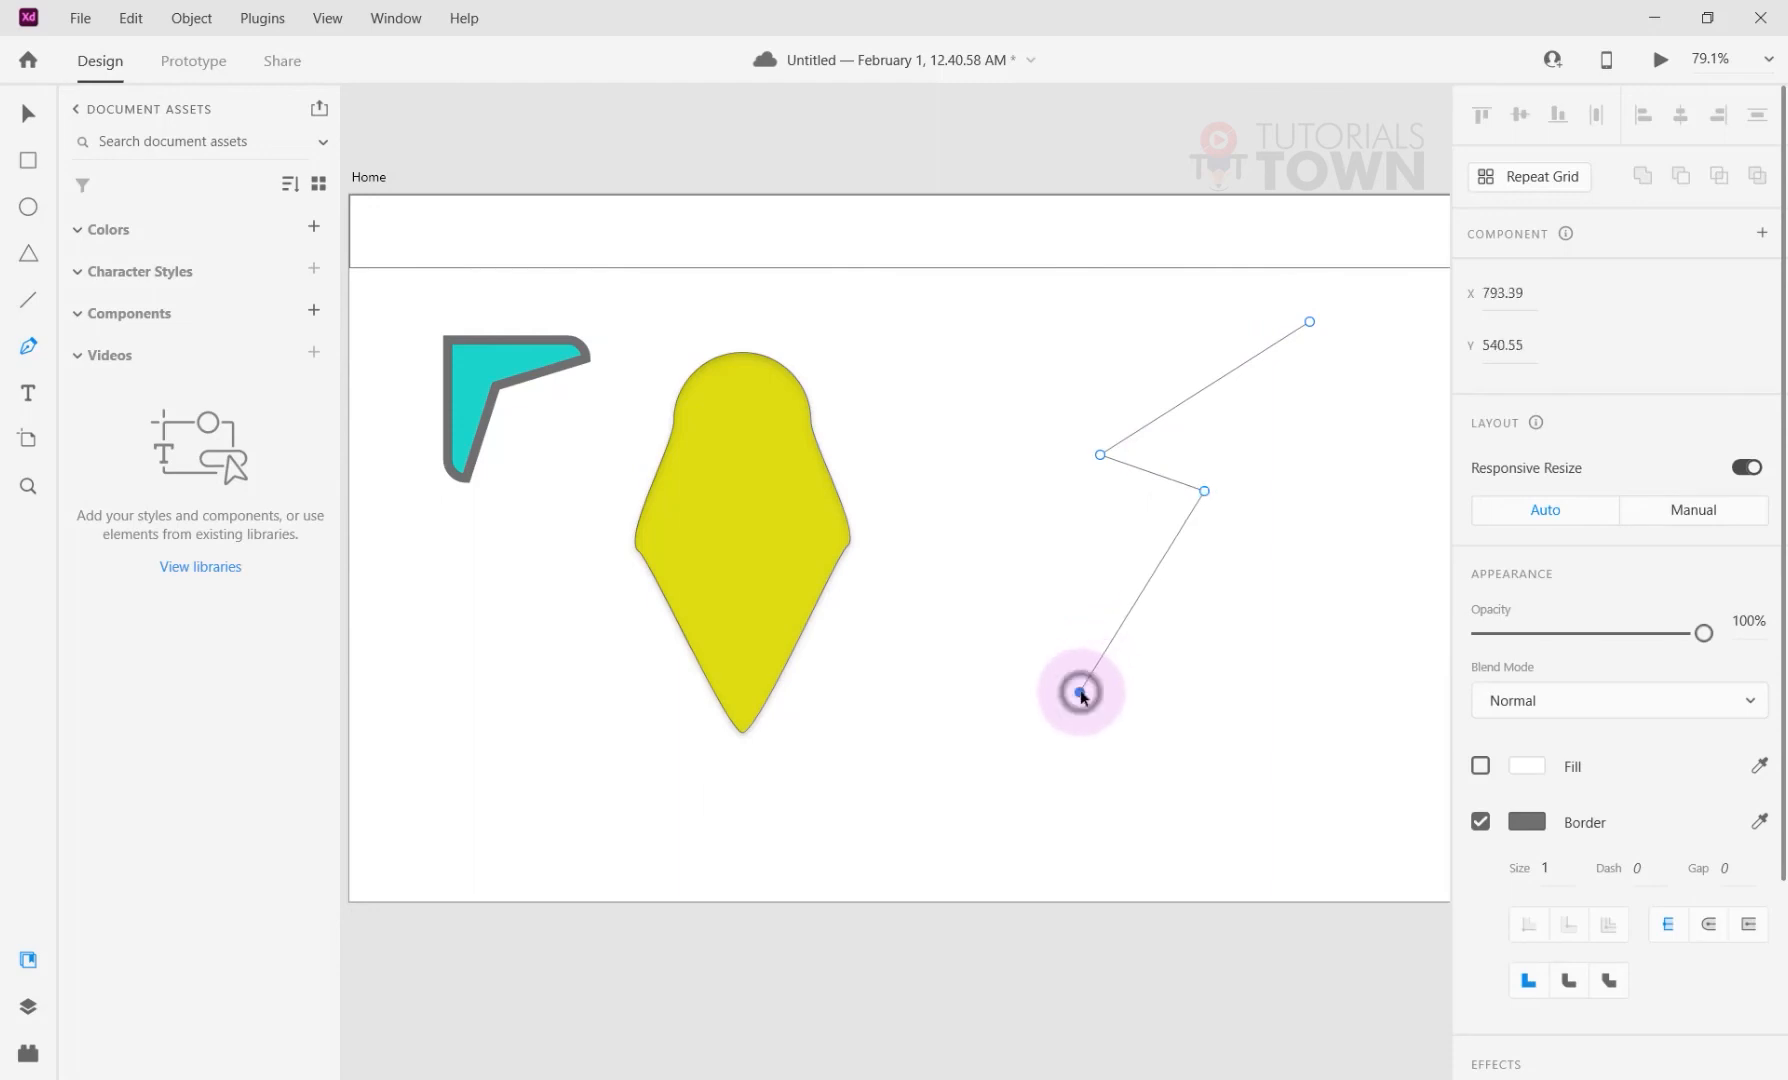
click(1263, 602)
click(1362, 731)
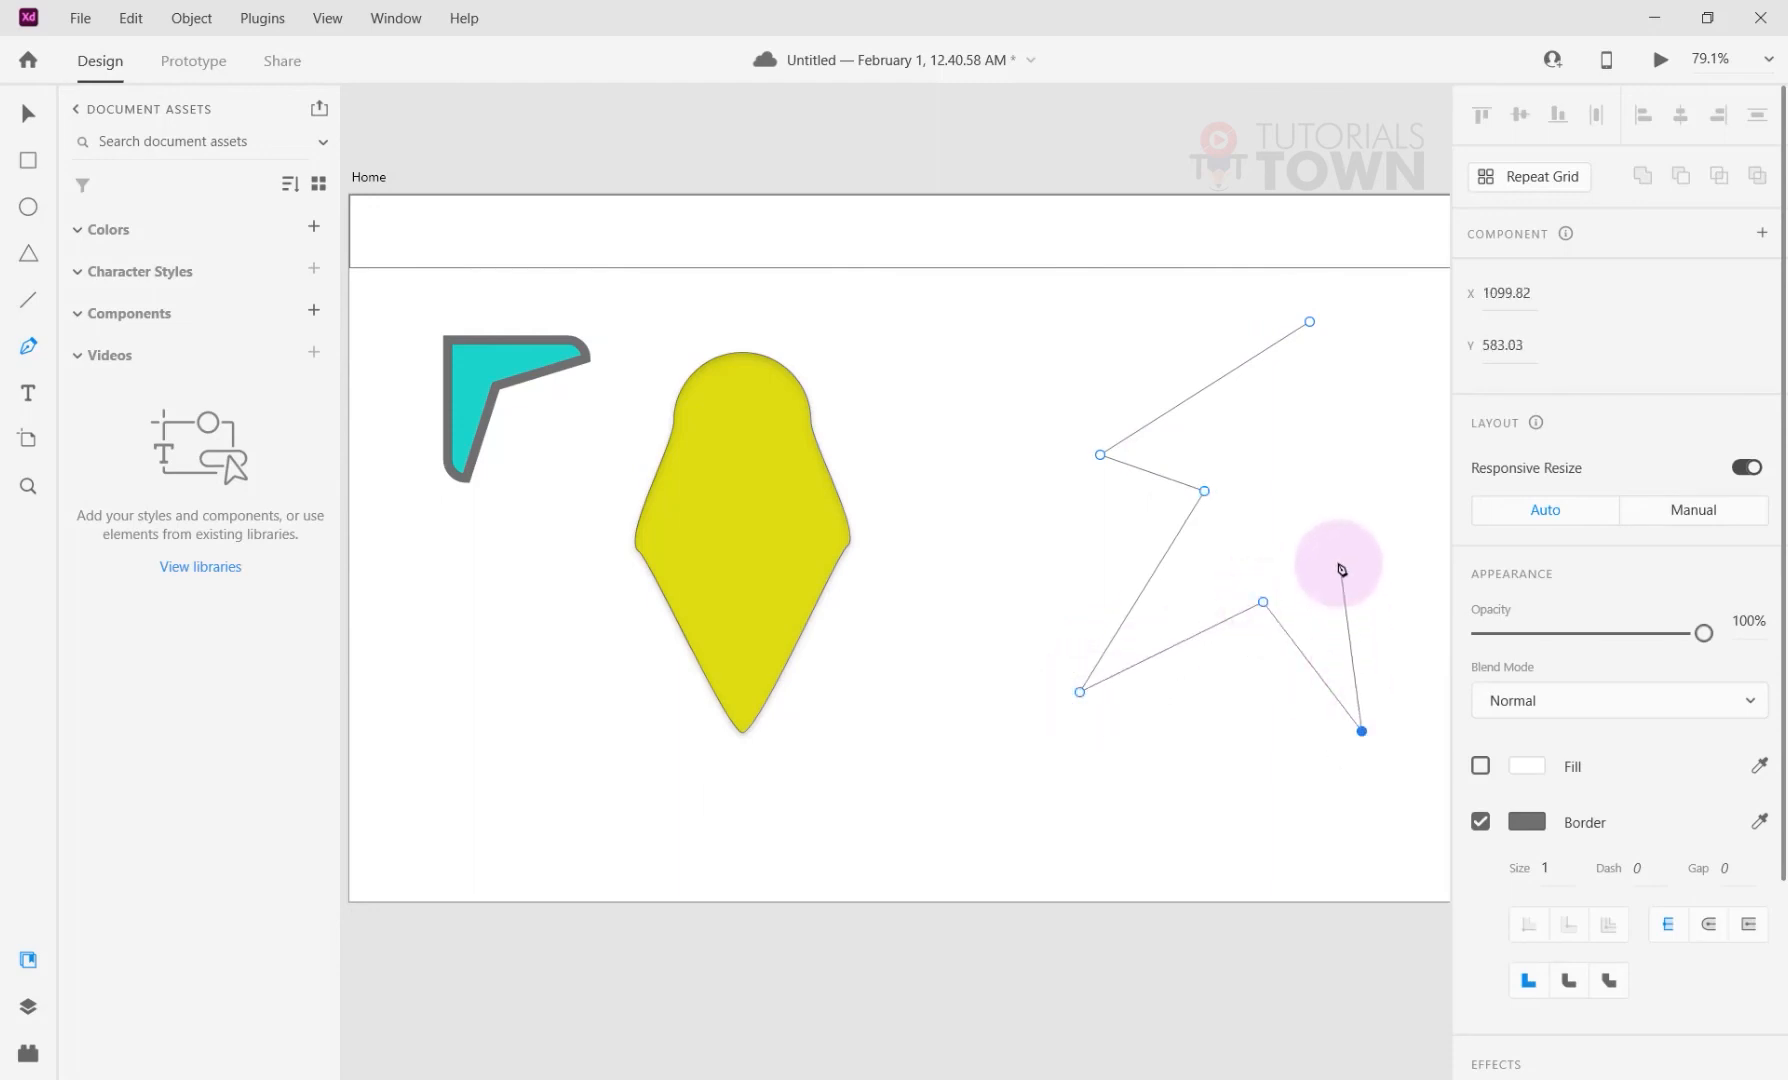
click(1336, 551)
click(1426, 441)
click(1336, 437)
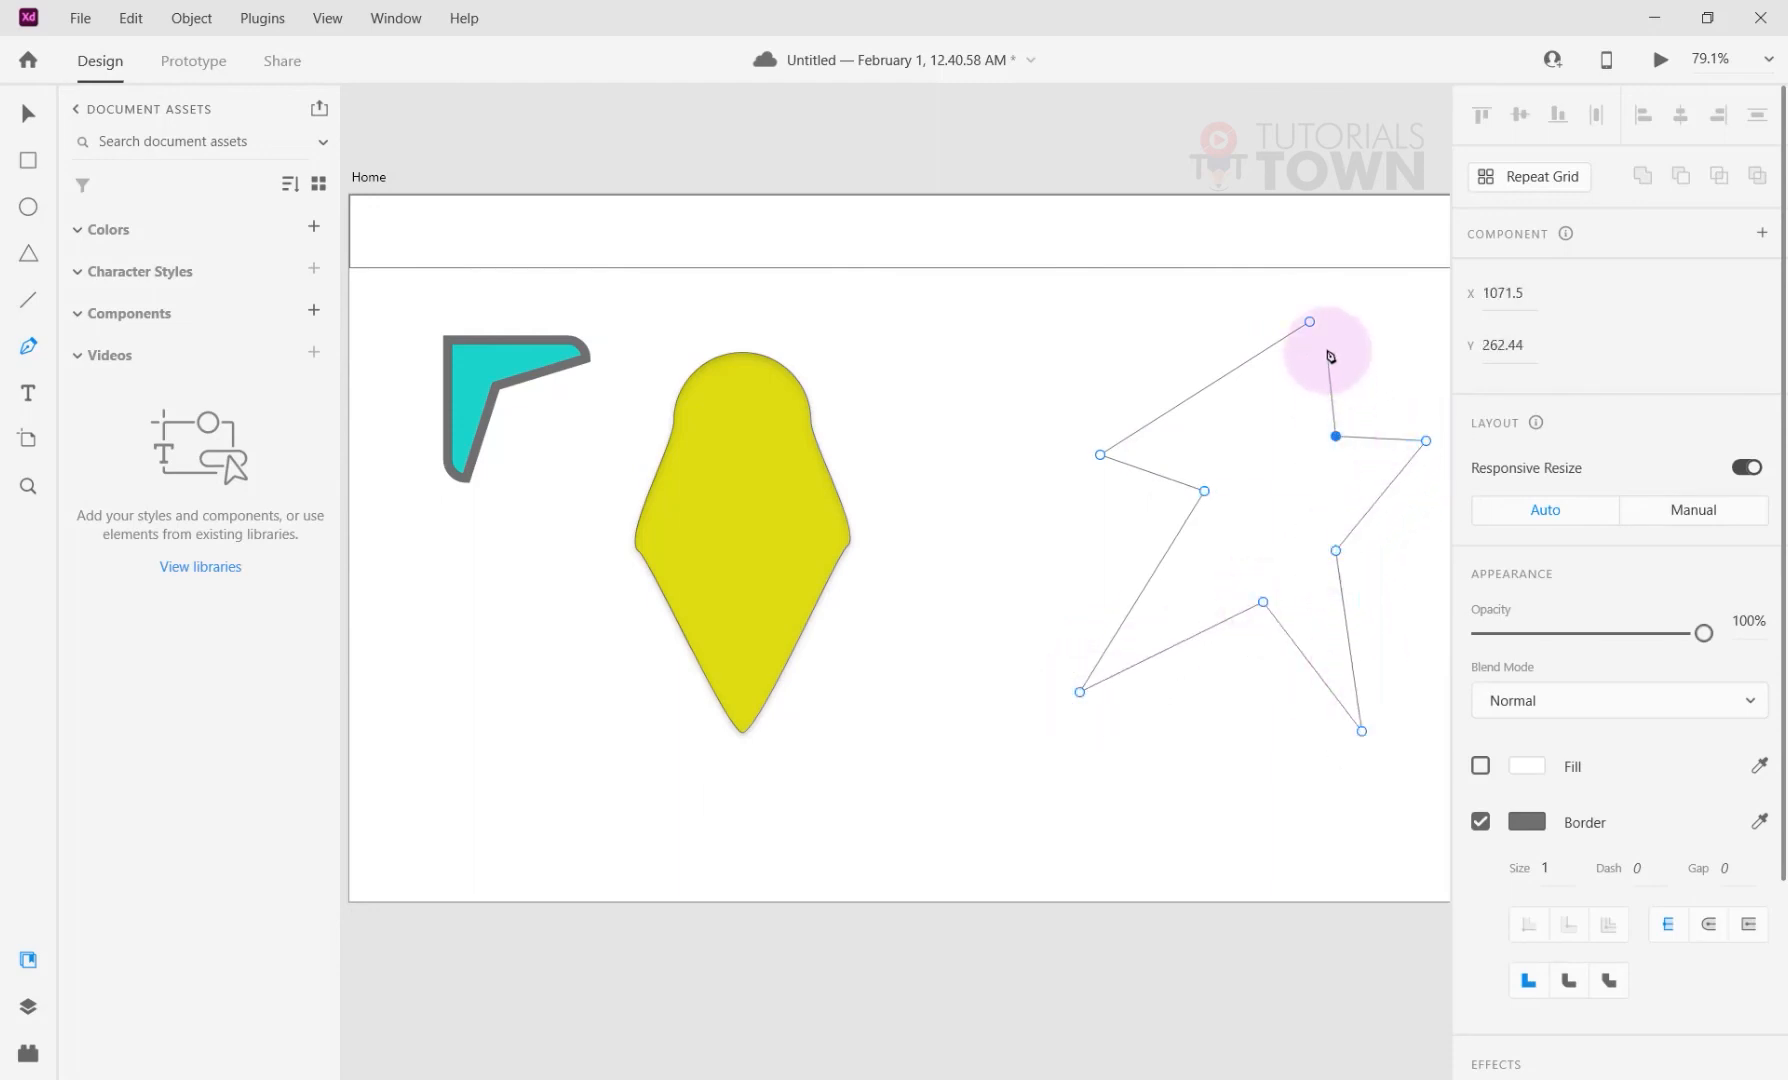
click(1310, 322)
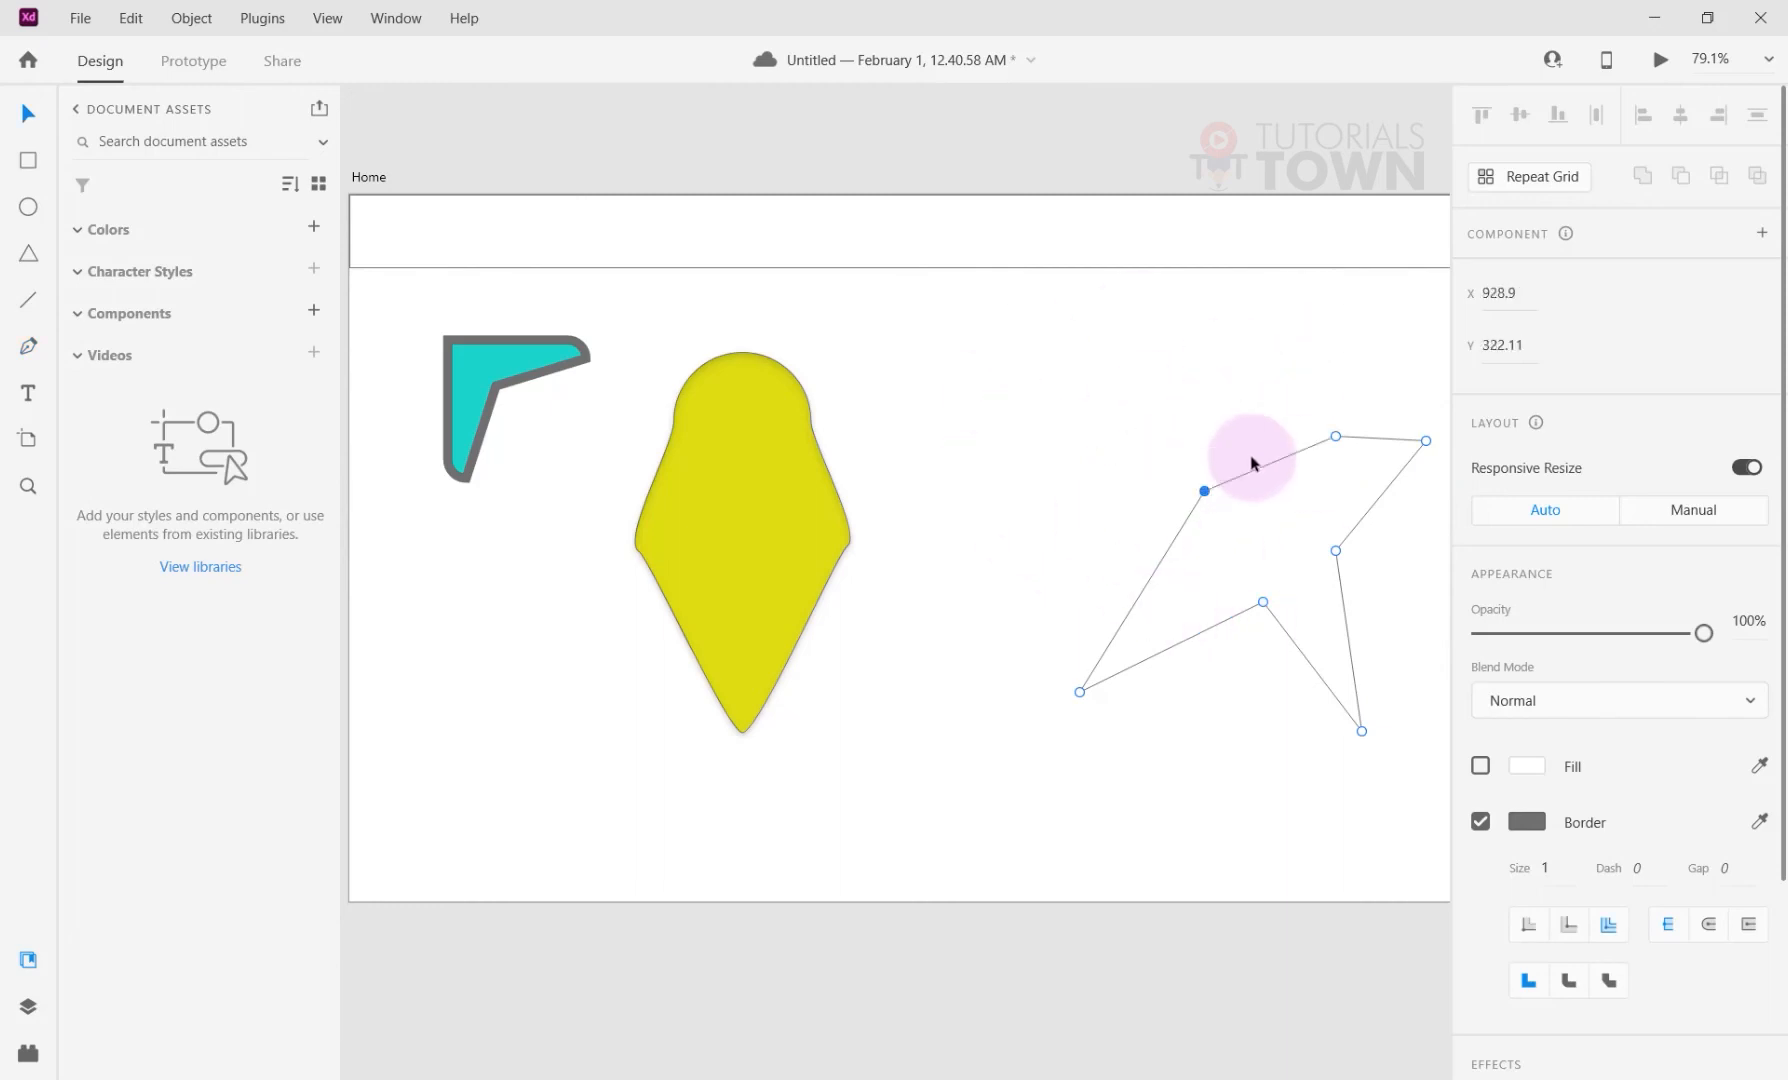
Delete the pen-drawn star outline point by point until the whole path is removed.
key(Delete)
key(Delete)
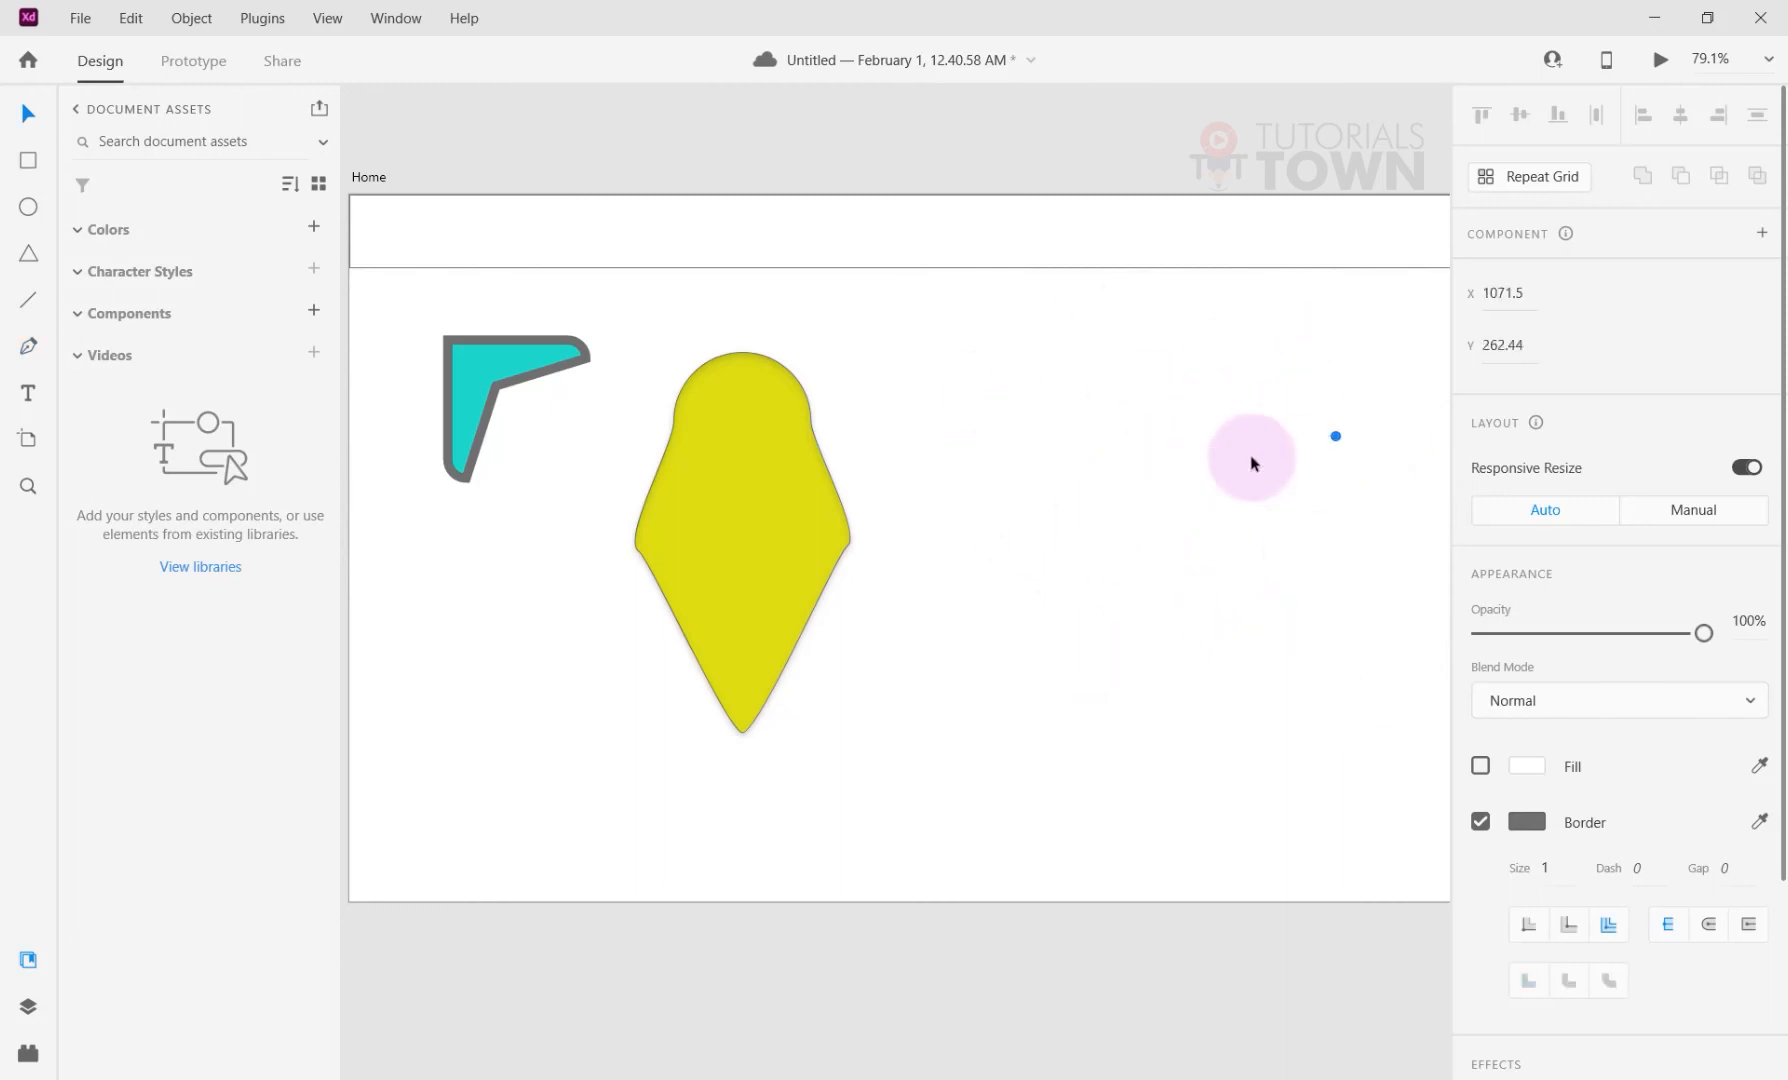
key(Delete)
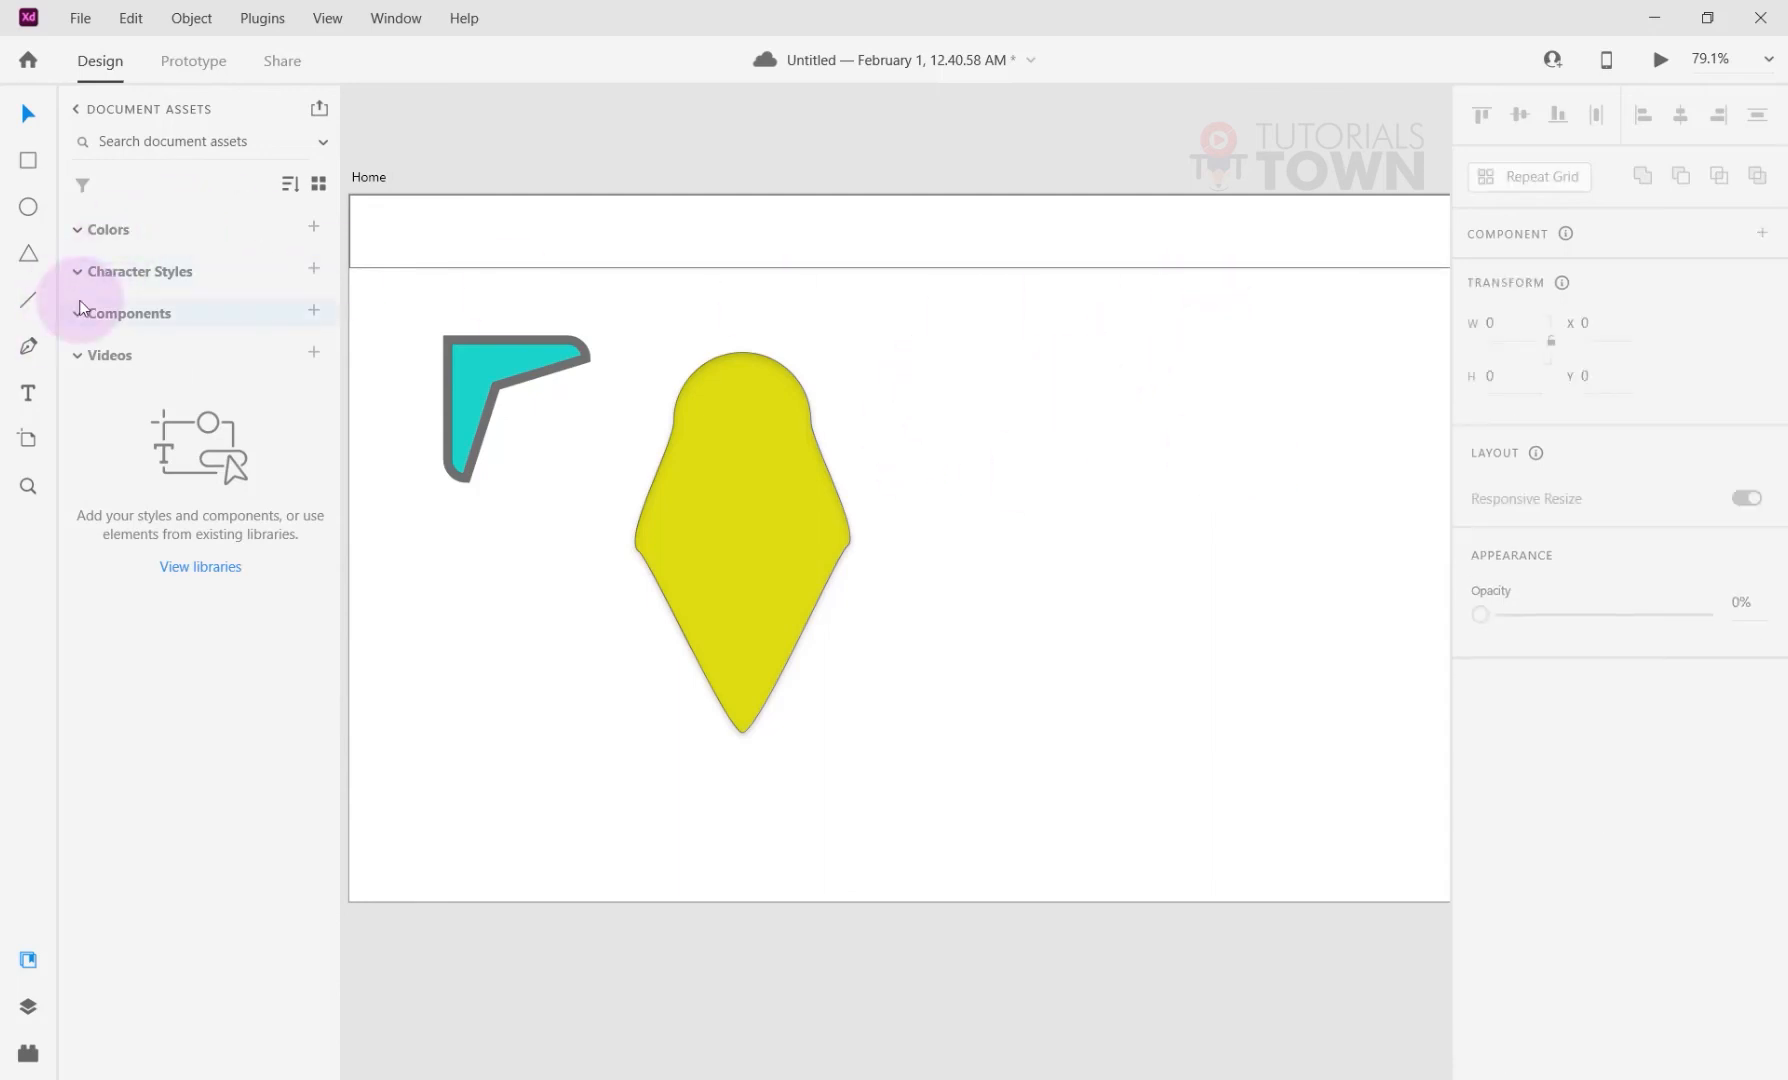
Begin a Pen path at about X 1036, Y 127, curving through five points to a sixth at about X 1112, Y 655, and retract its outgoing handle.
click(28, 349)
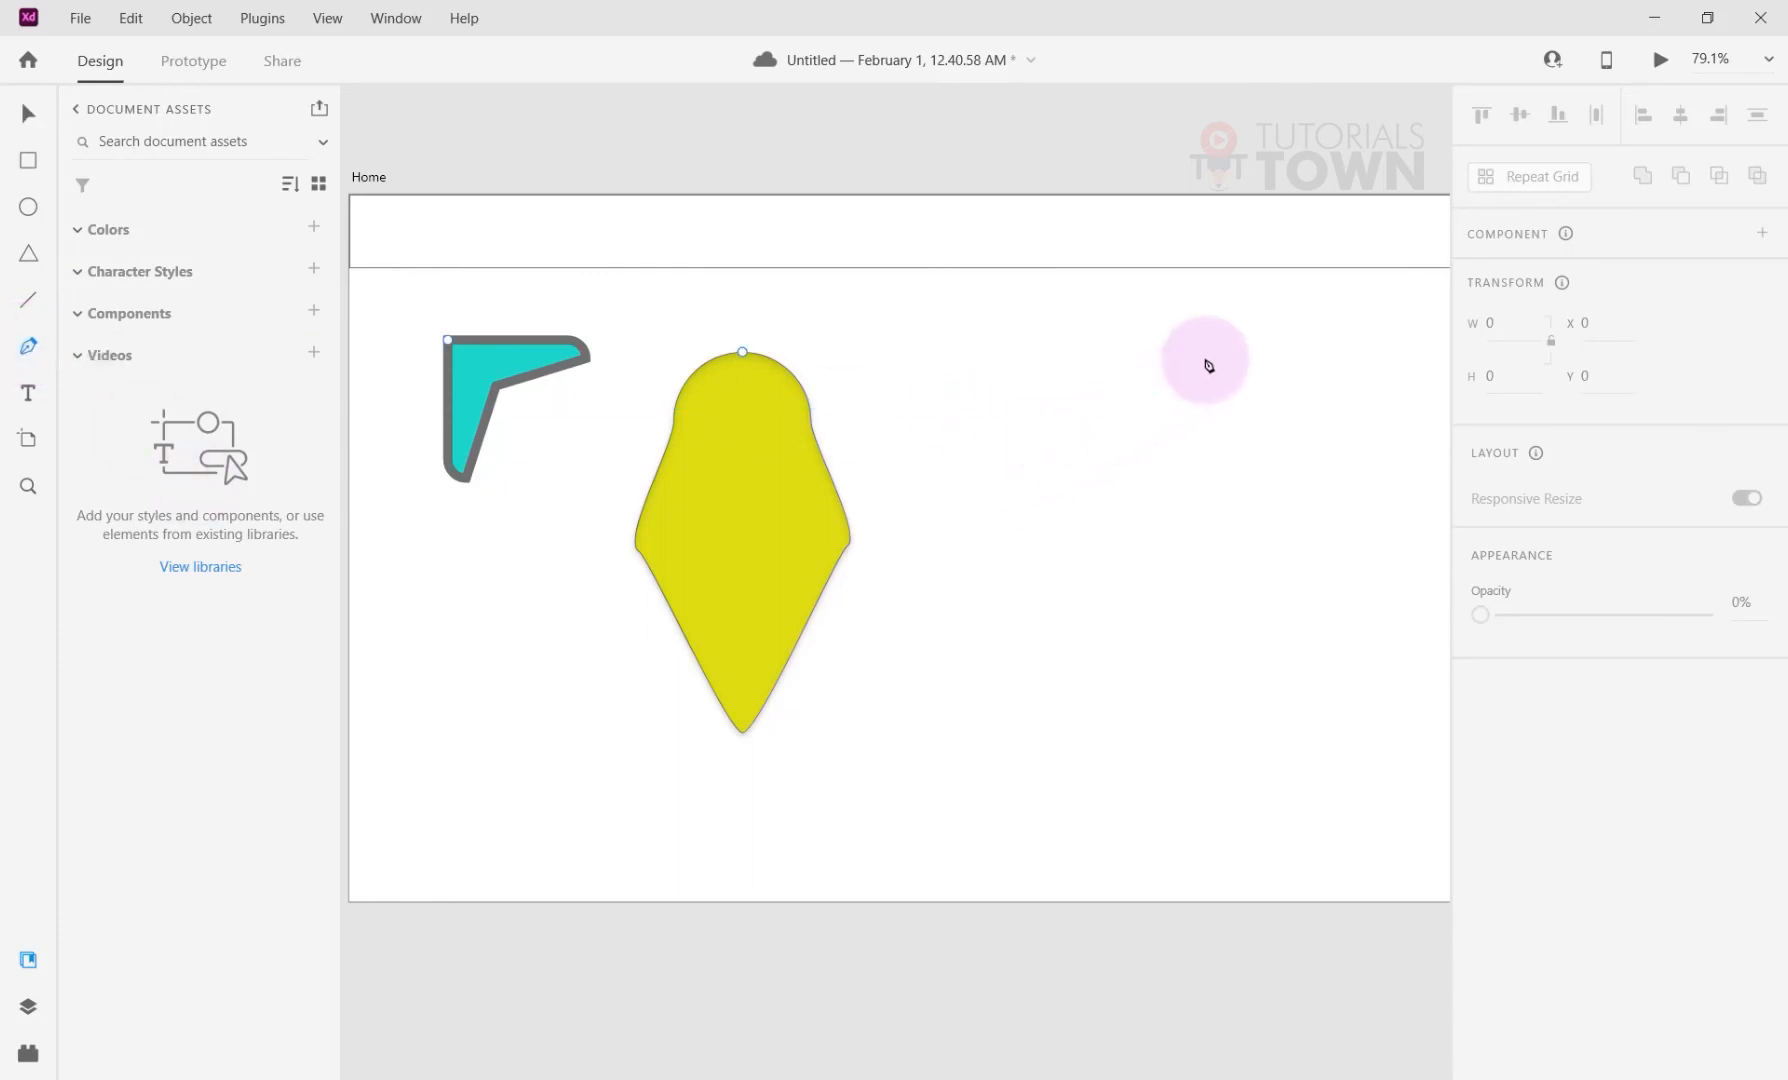
click(1303, 311)
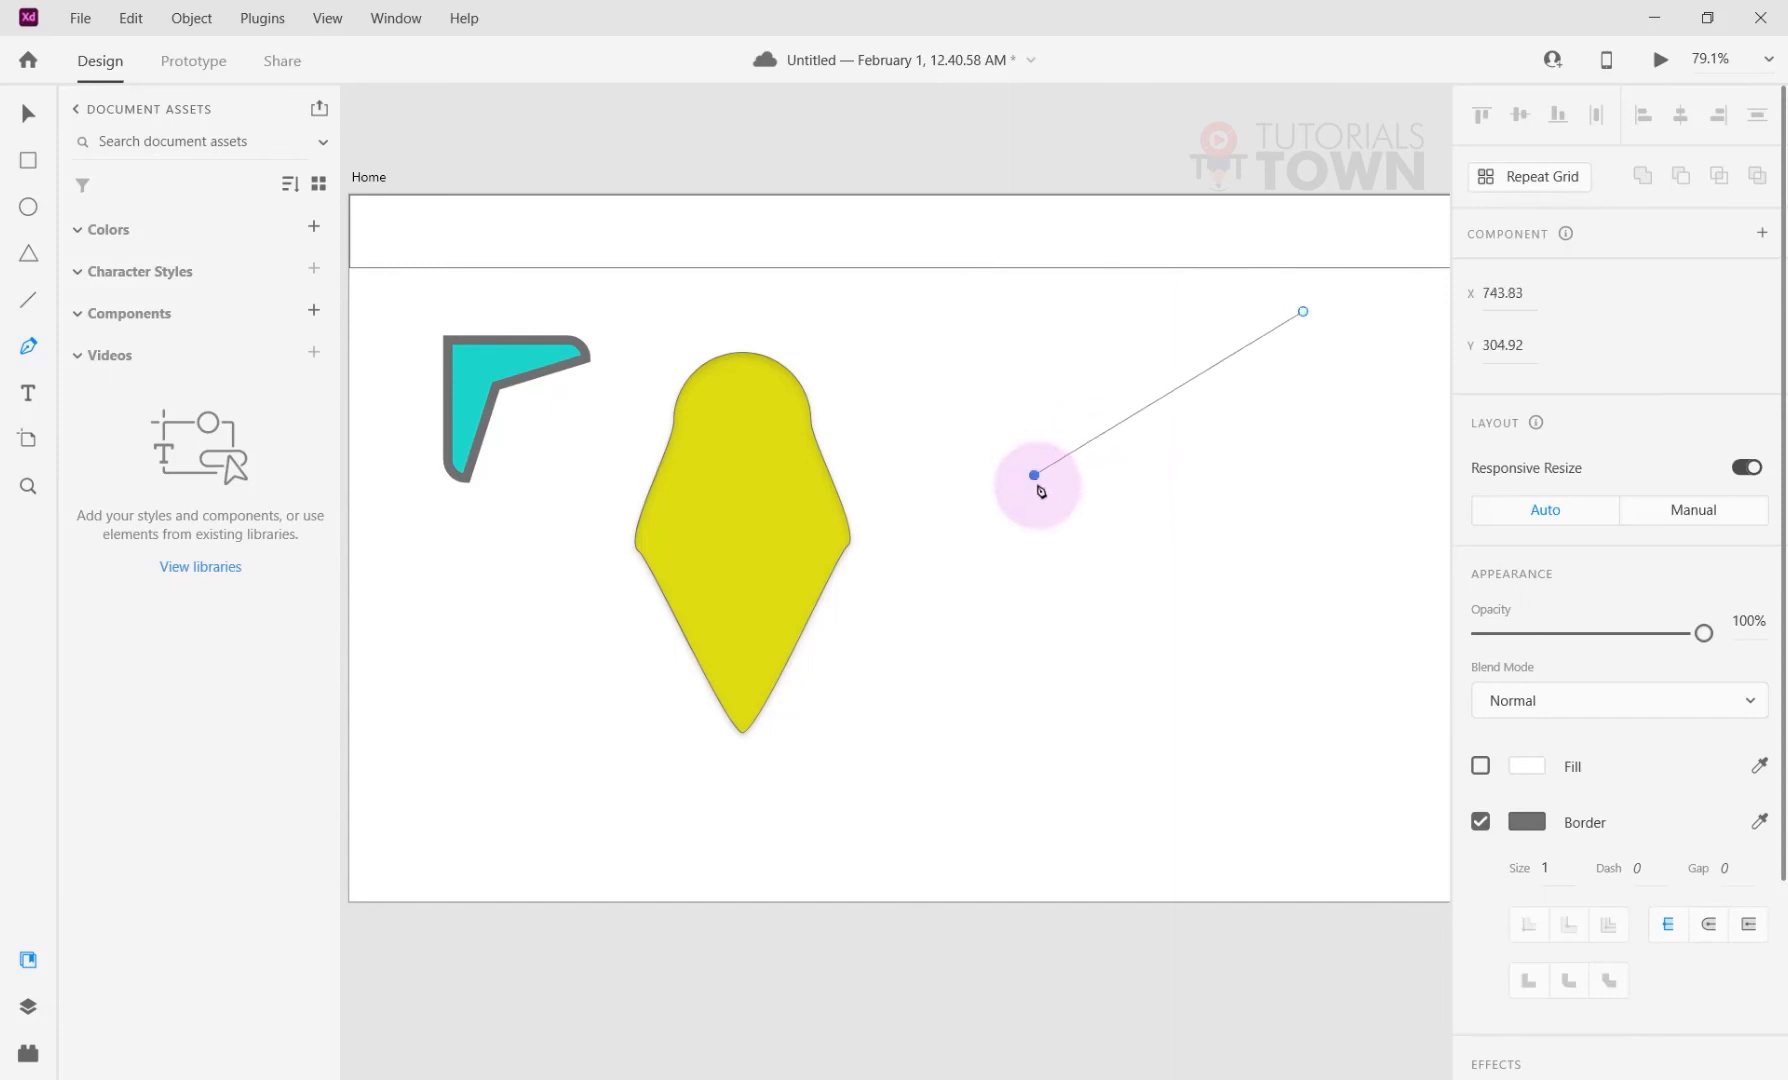
drag(1040, 490, 1031, 676)
drag(883, 742, 778, 802)
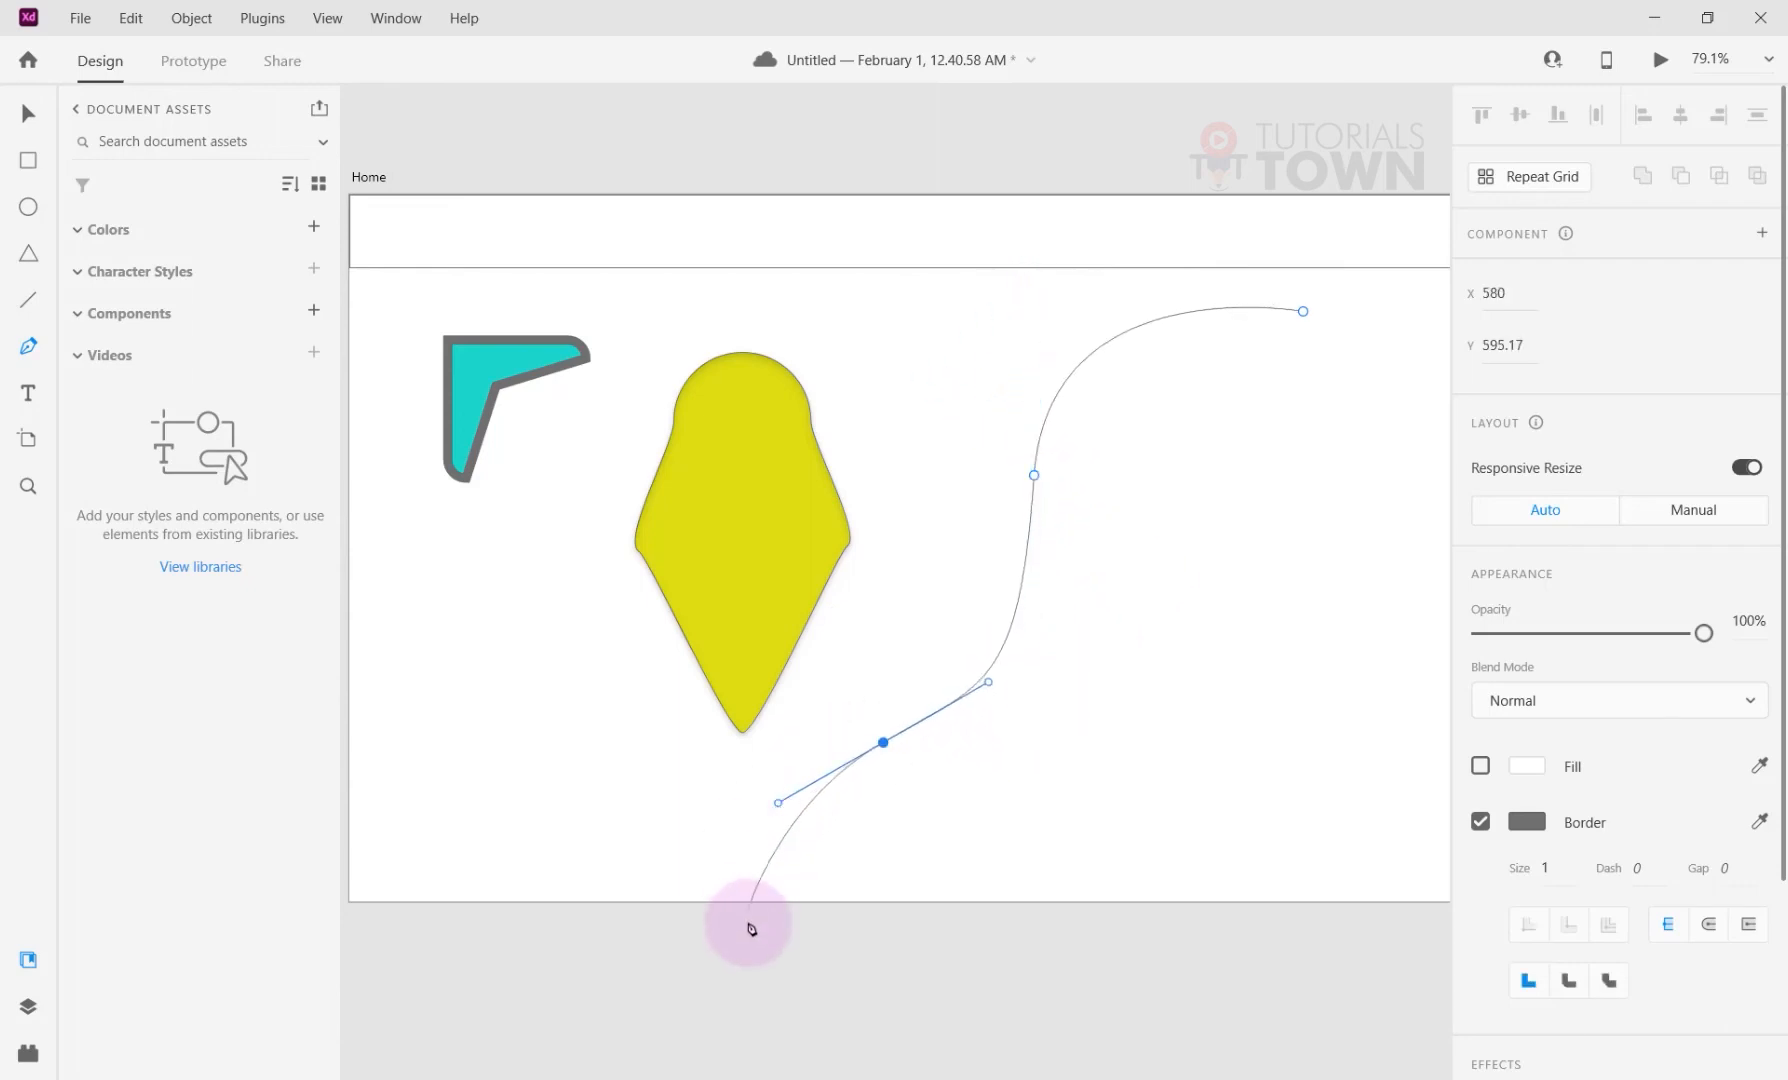
drag(751, 929, 800, 1002)
drag(1261, 942, 1338, 912)
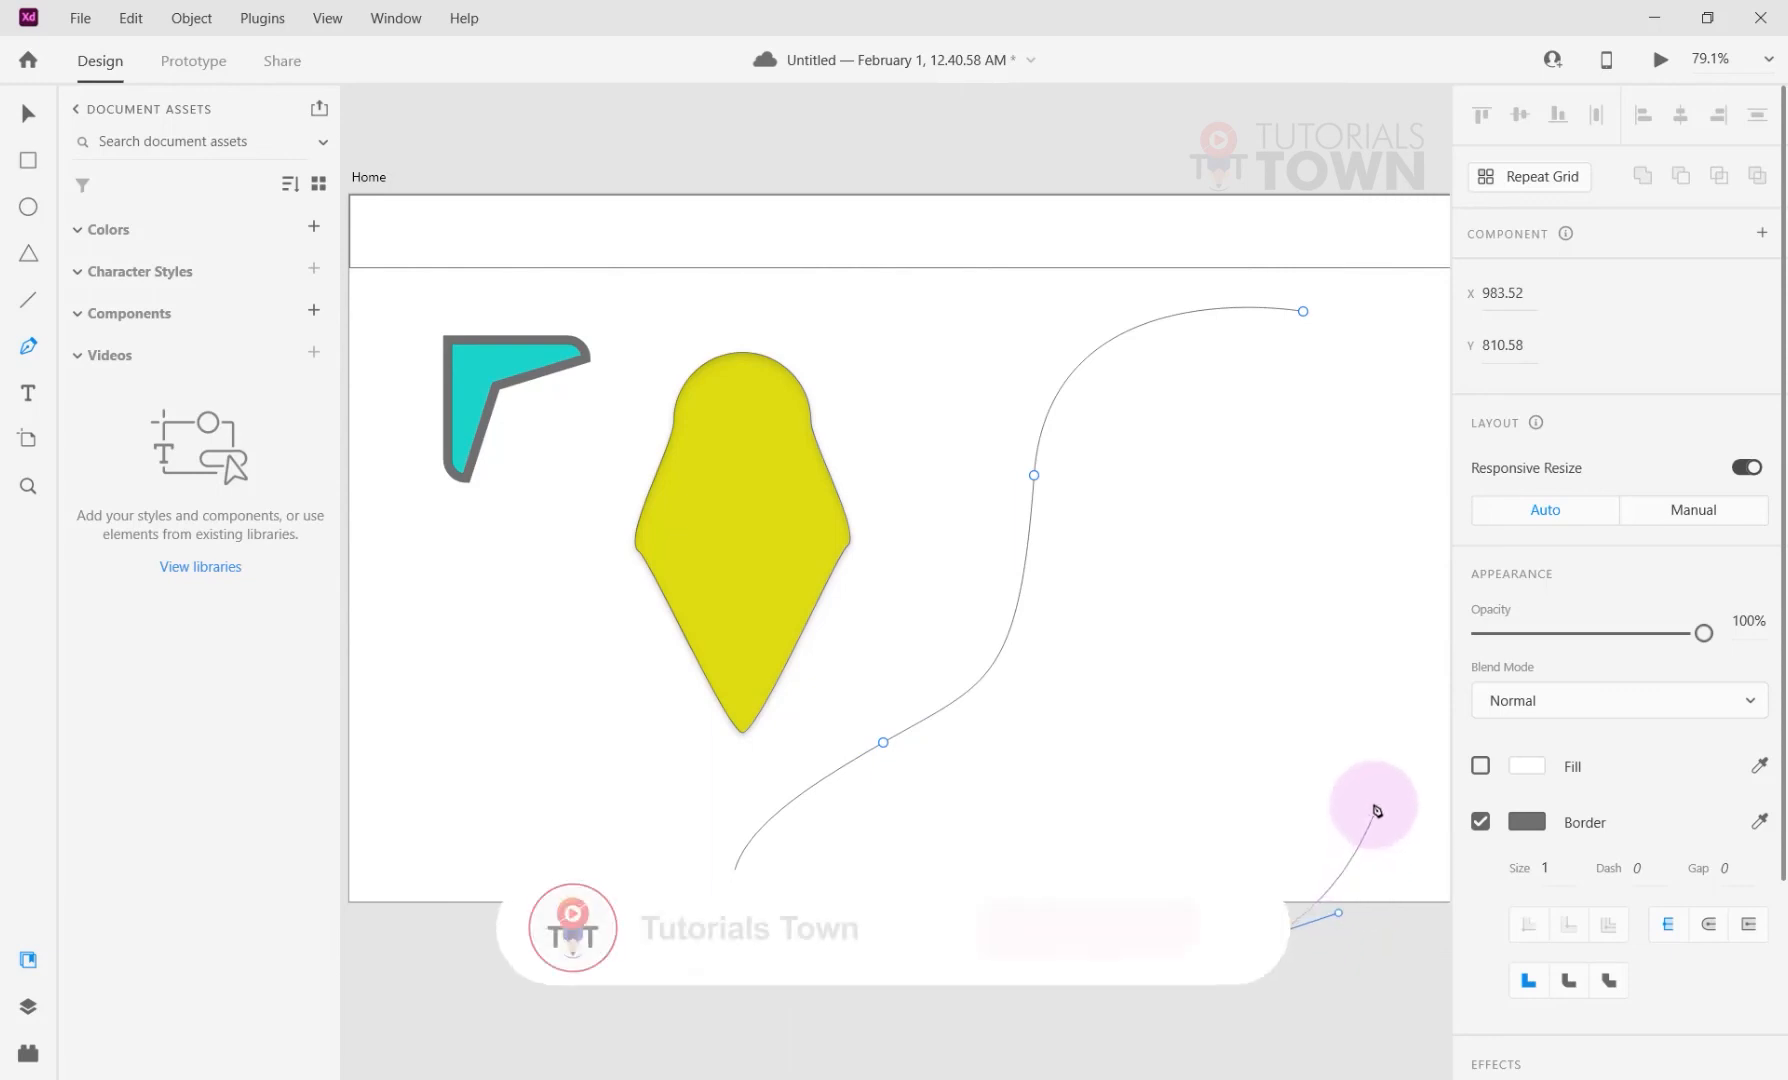
drag(1375, 800, 1359, 672)
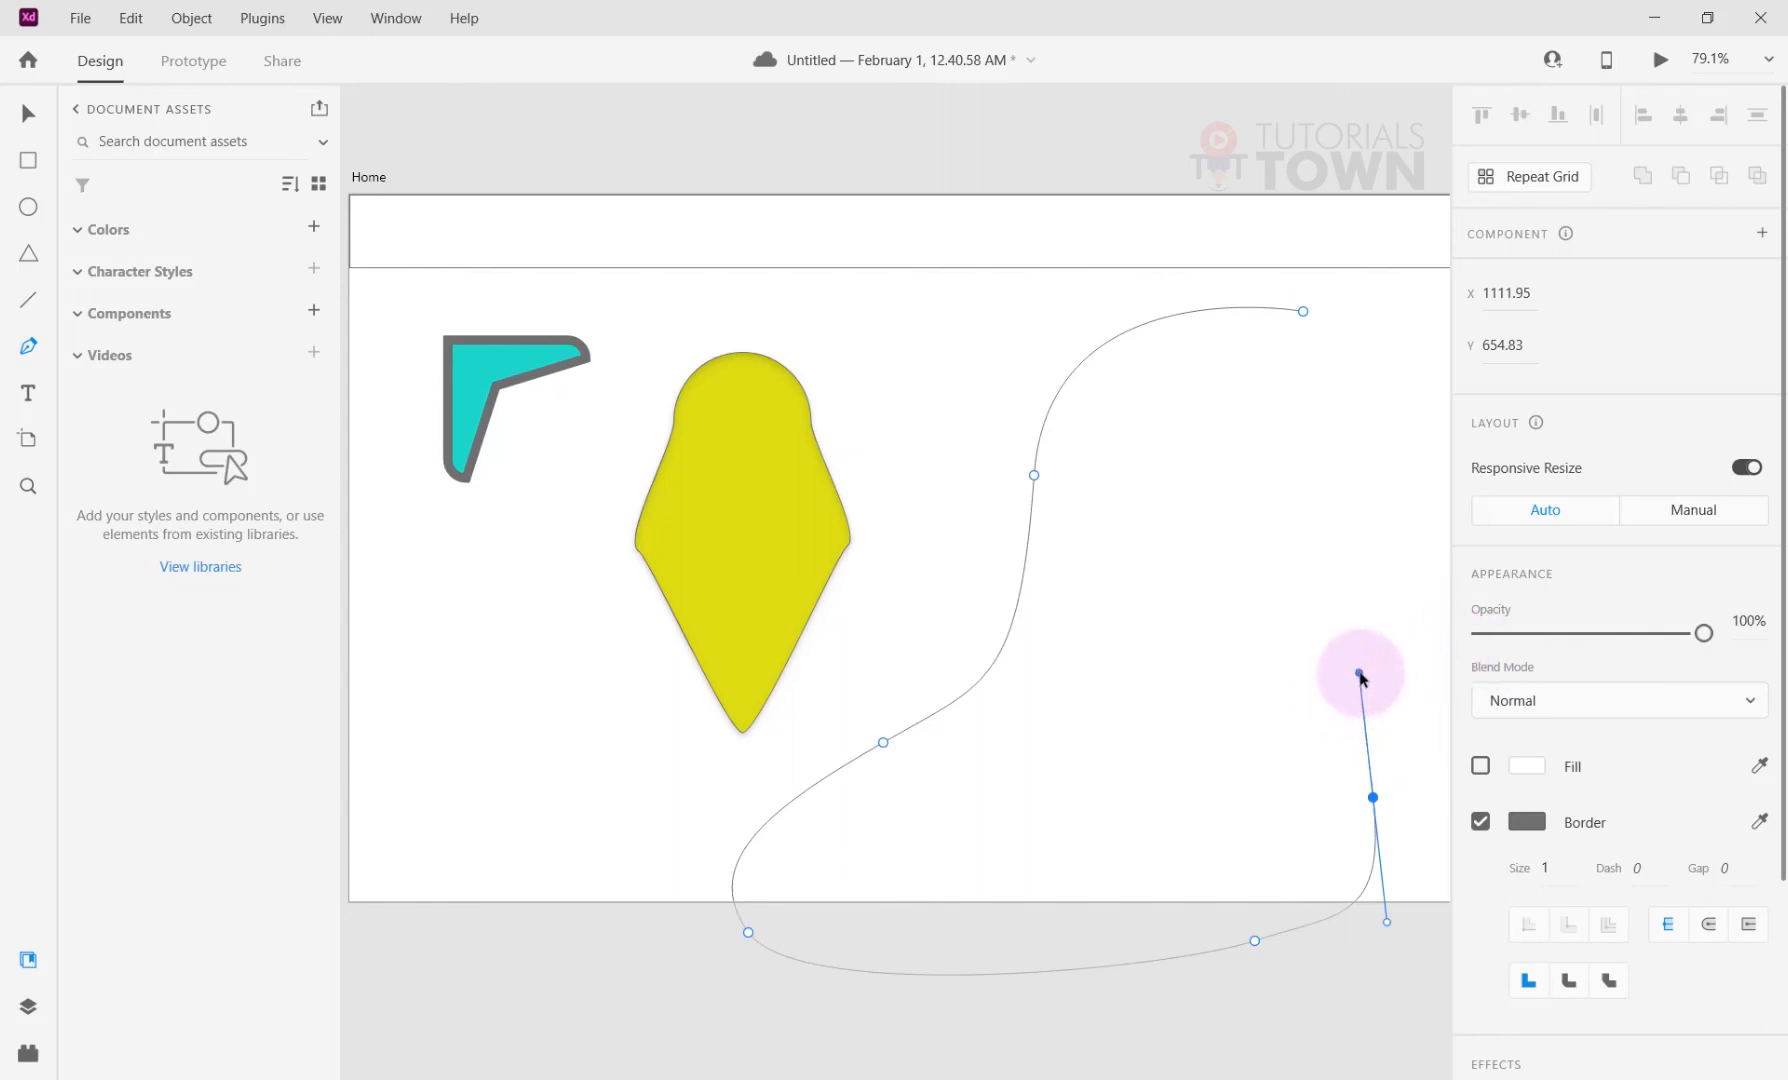
drag(1359, 674, 1373, 810)
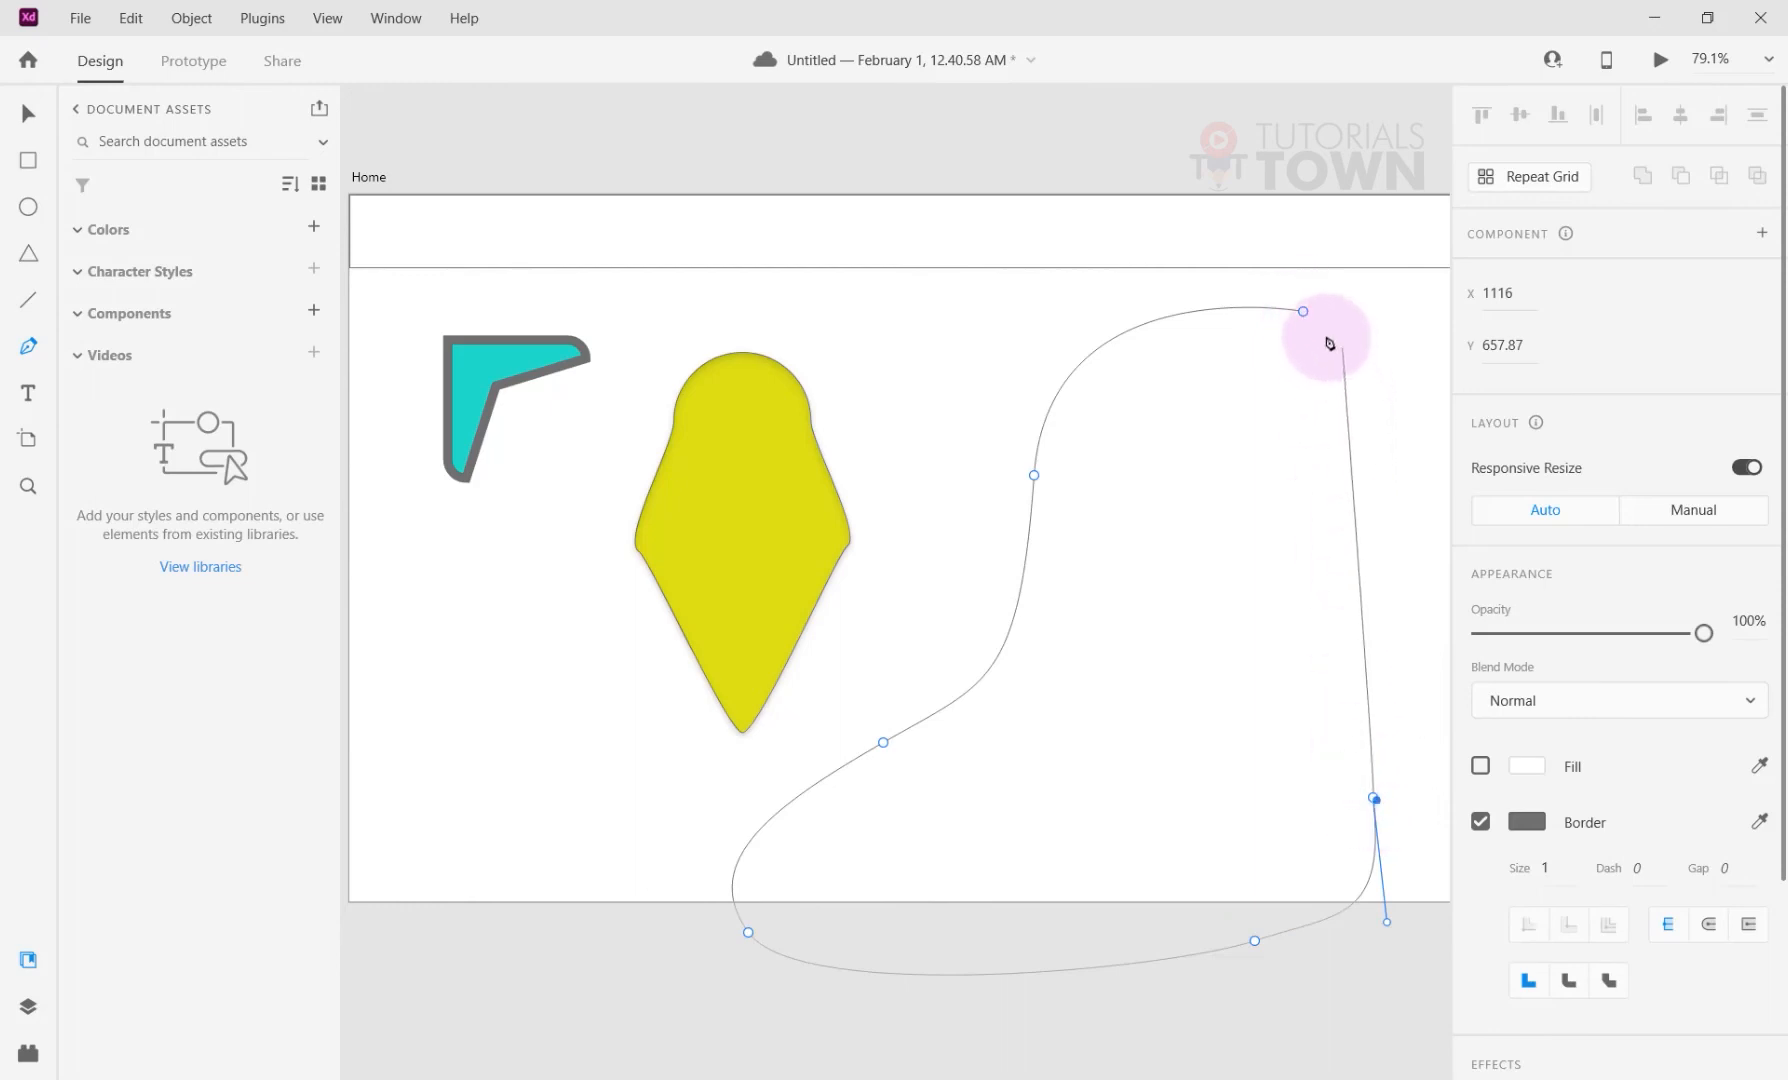
Continue the path with a straight edge upward, an inner S-shaped curve and two straight segments, closing it at the starting point.
click(1304, 313)
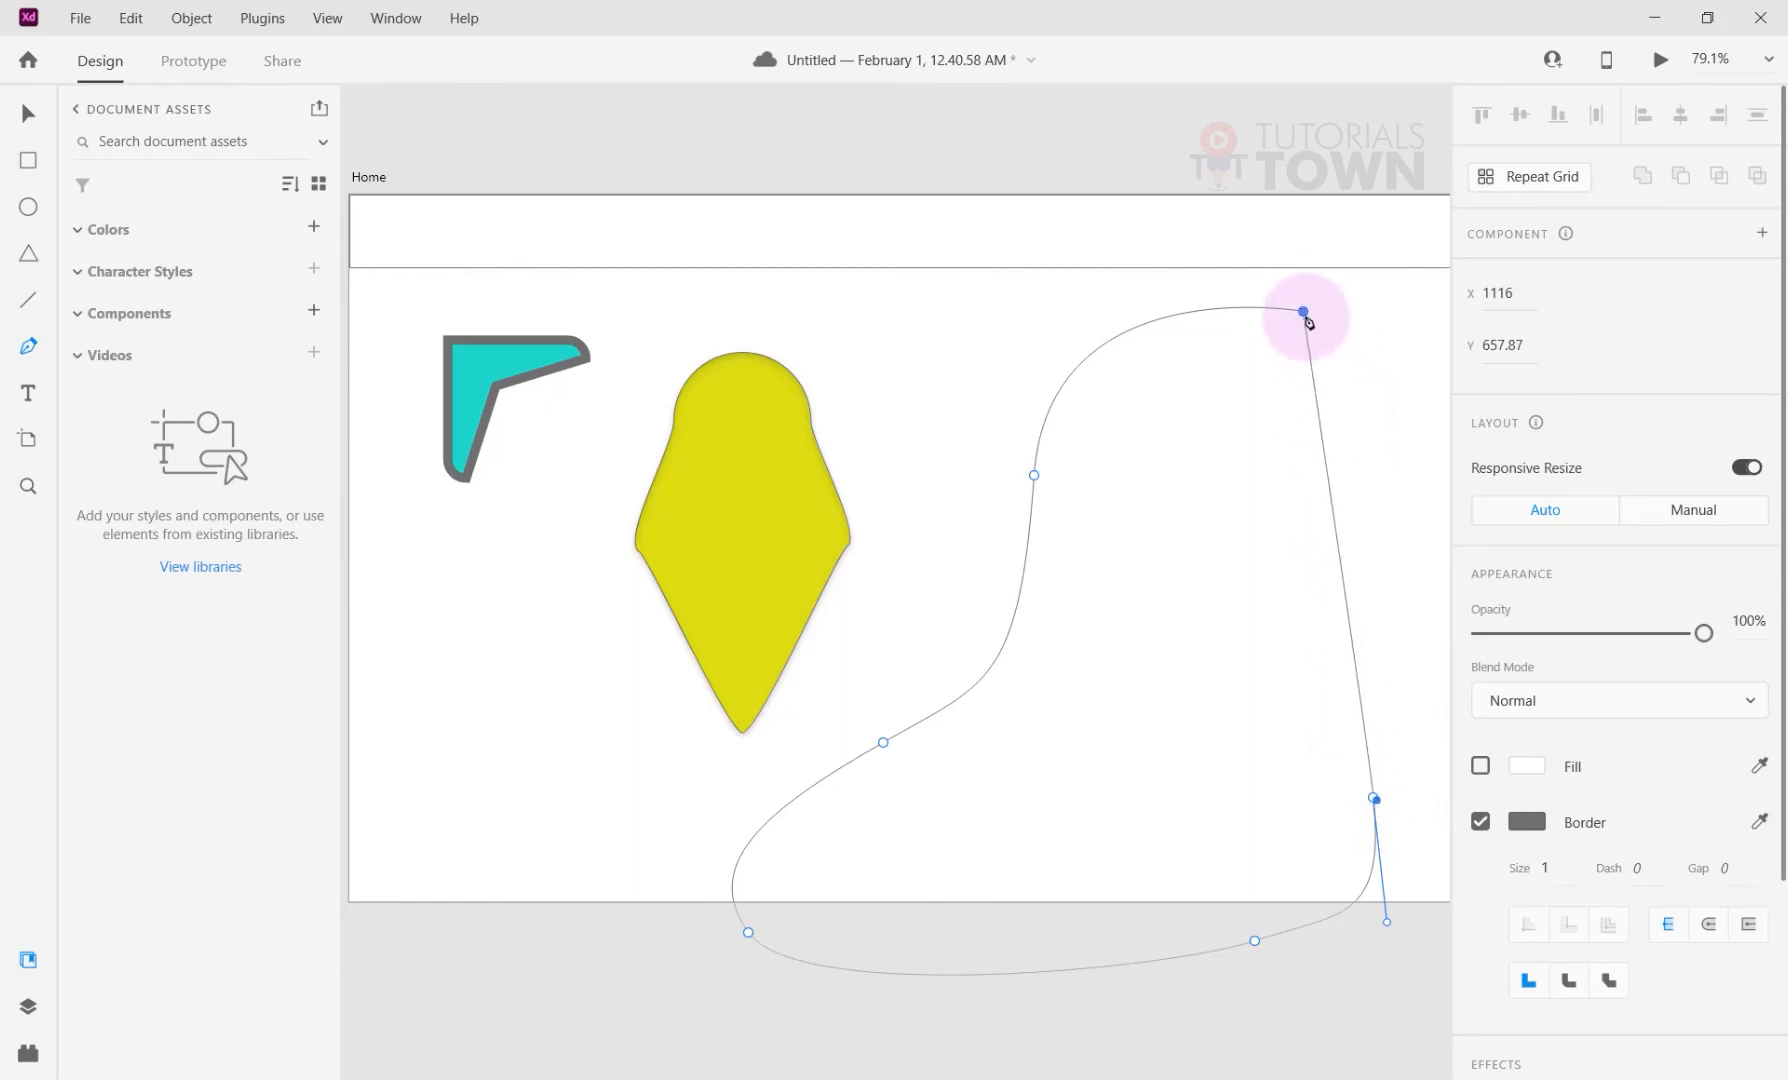
click(1399, 418)
drag(1227, 636, 1299, 812)
drag(1101, 817, 1044, 765)
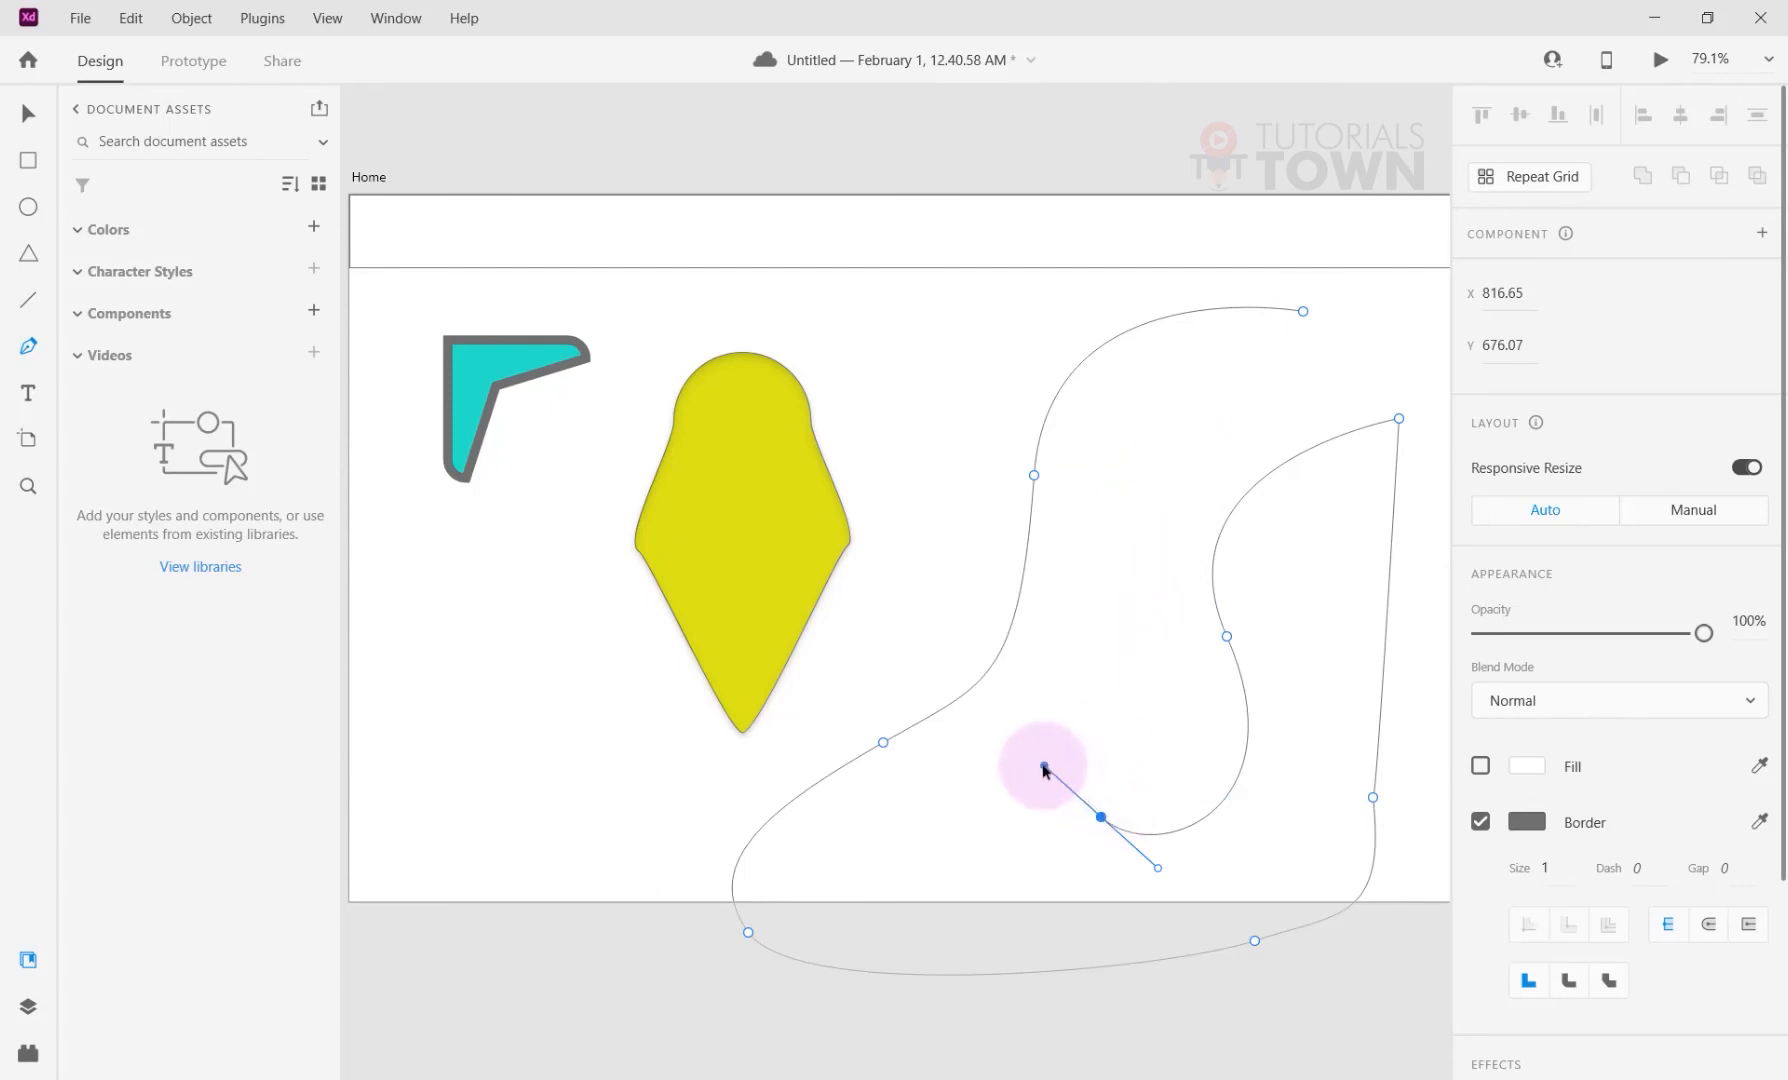
drag(1044, 767, 1098, 815)
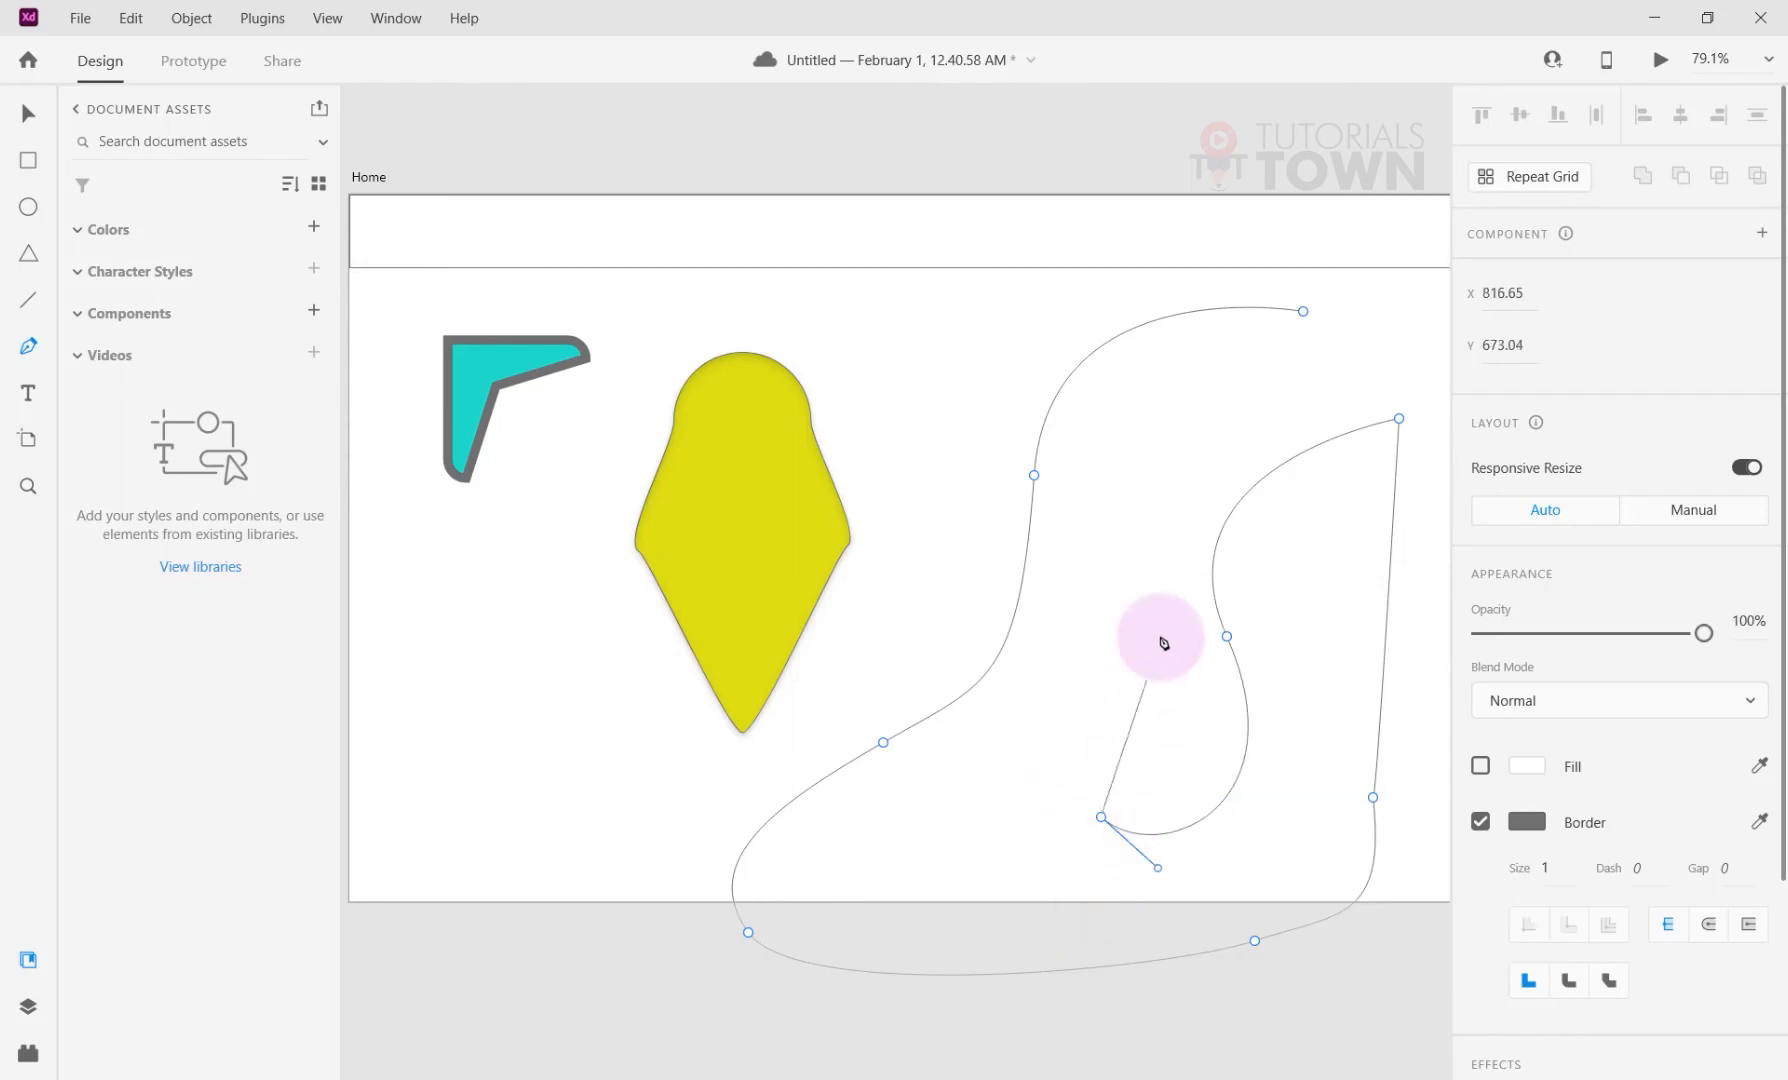
drag(1150, 491, 1235, 421)
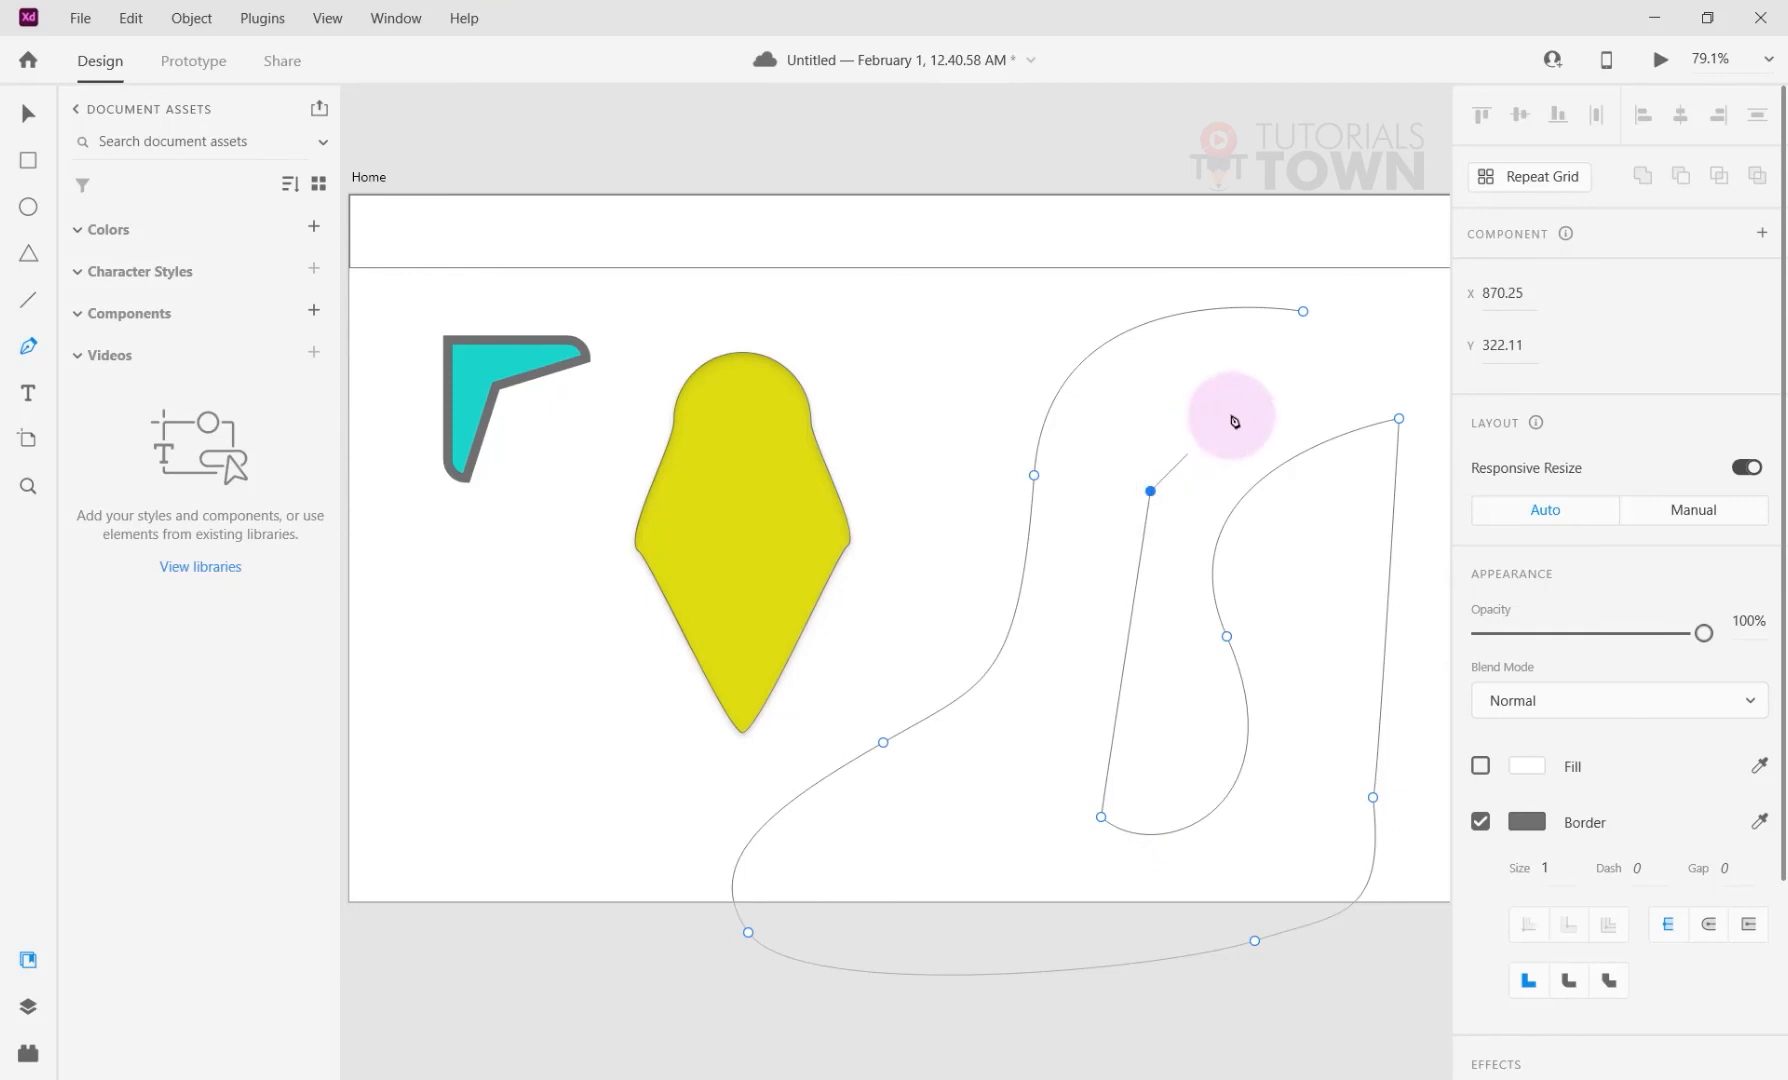
click(1306, 311)
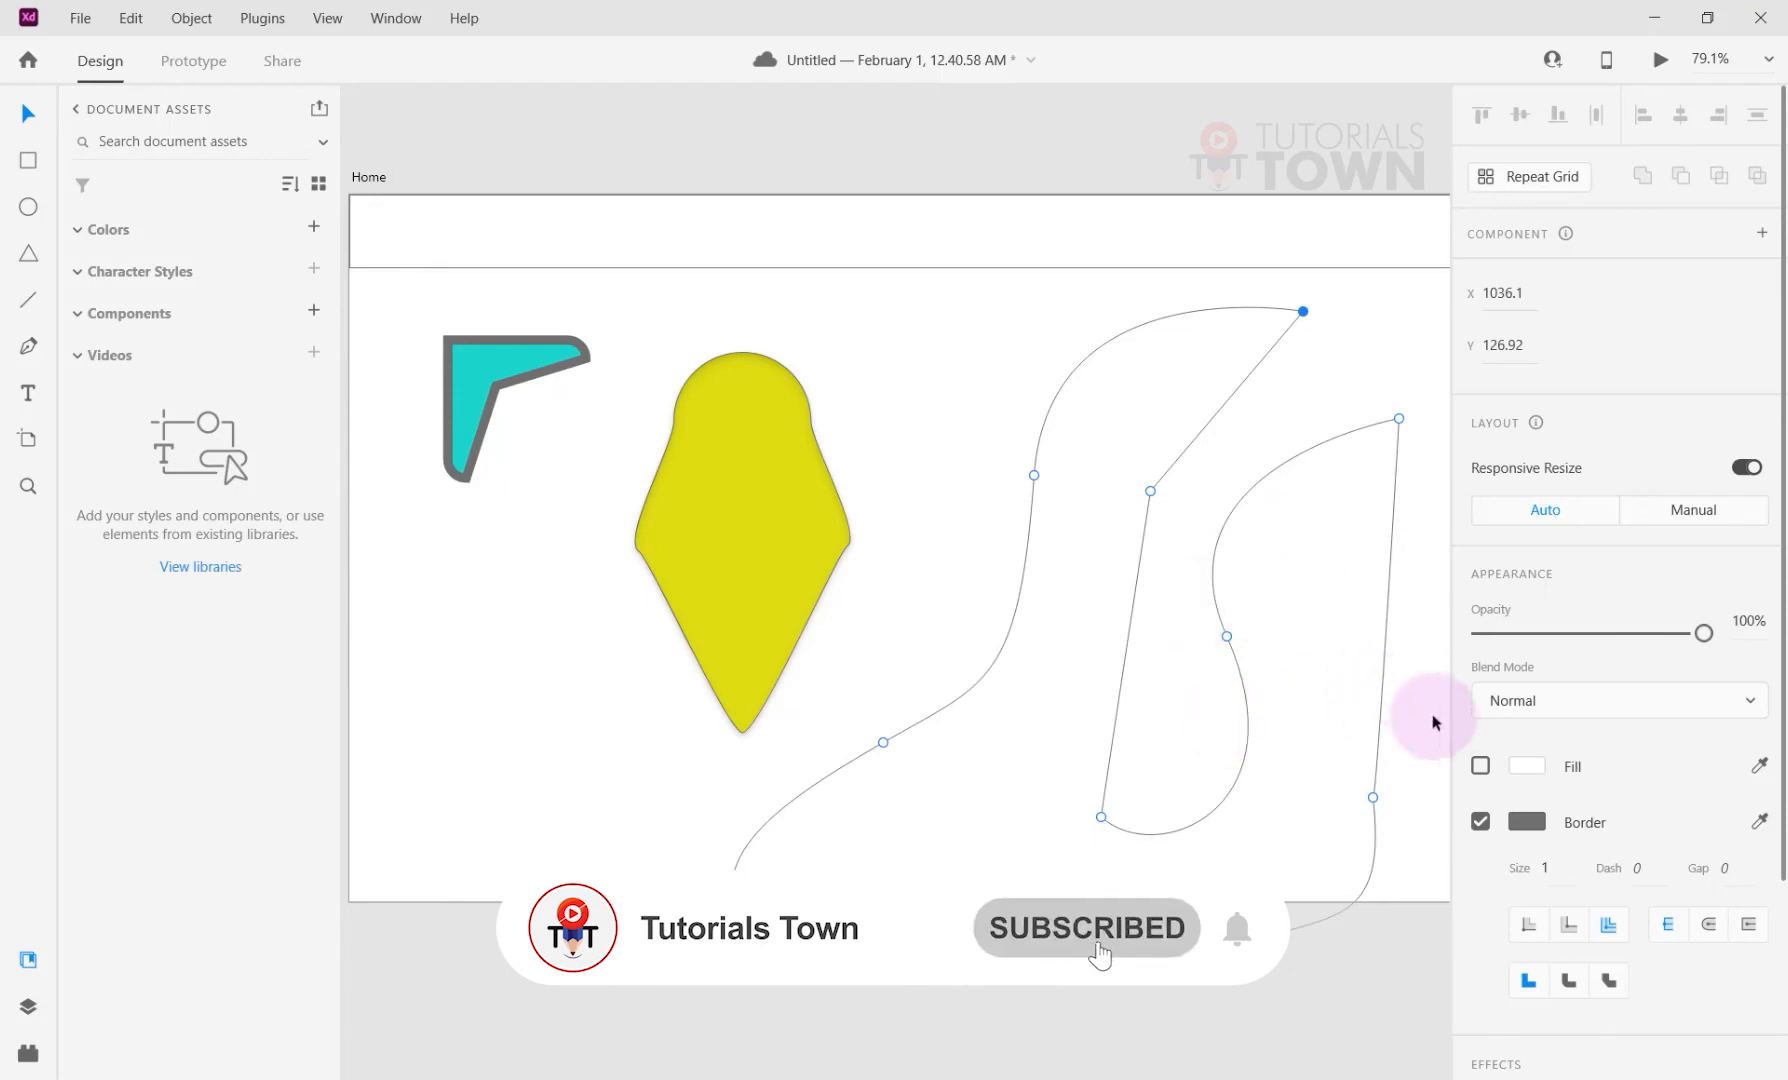
Fill the closed pen-drawn shape with a bright red solid color, deselect it and save the document.
click(1527, 766)
click(1334, 684)
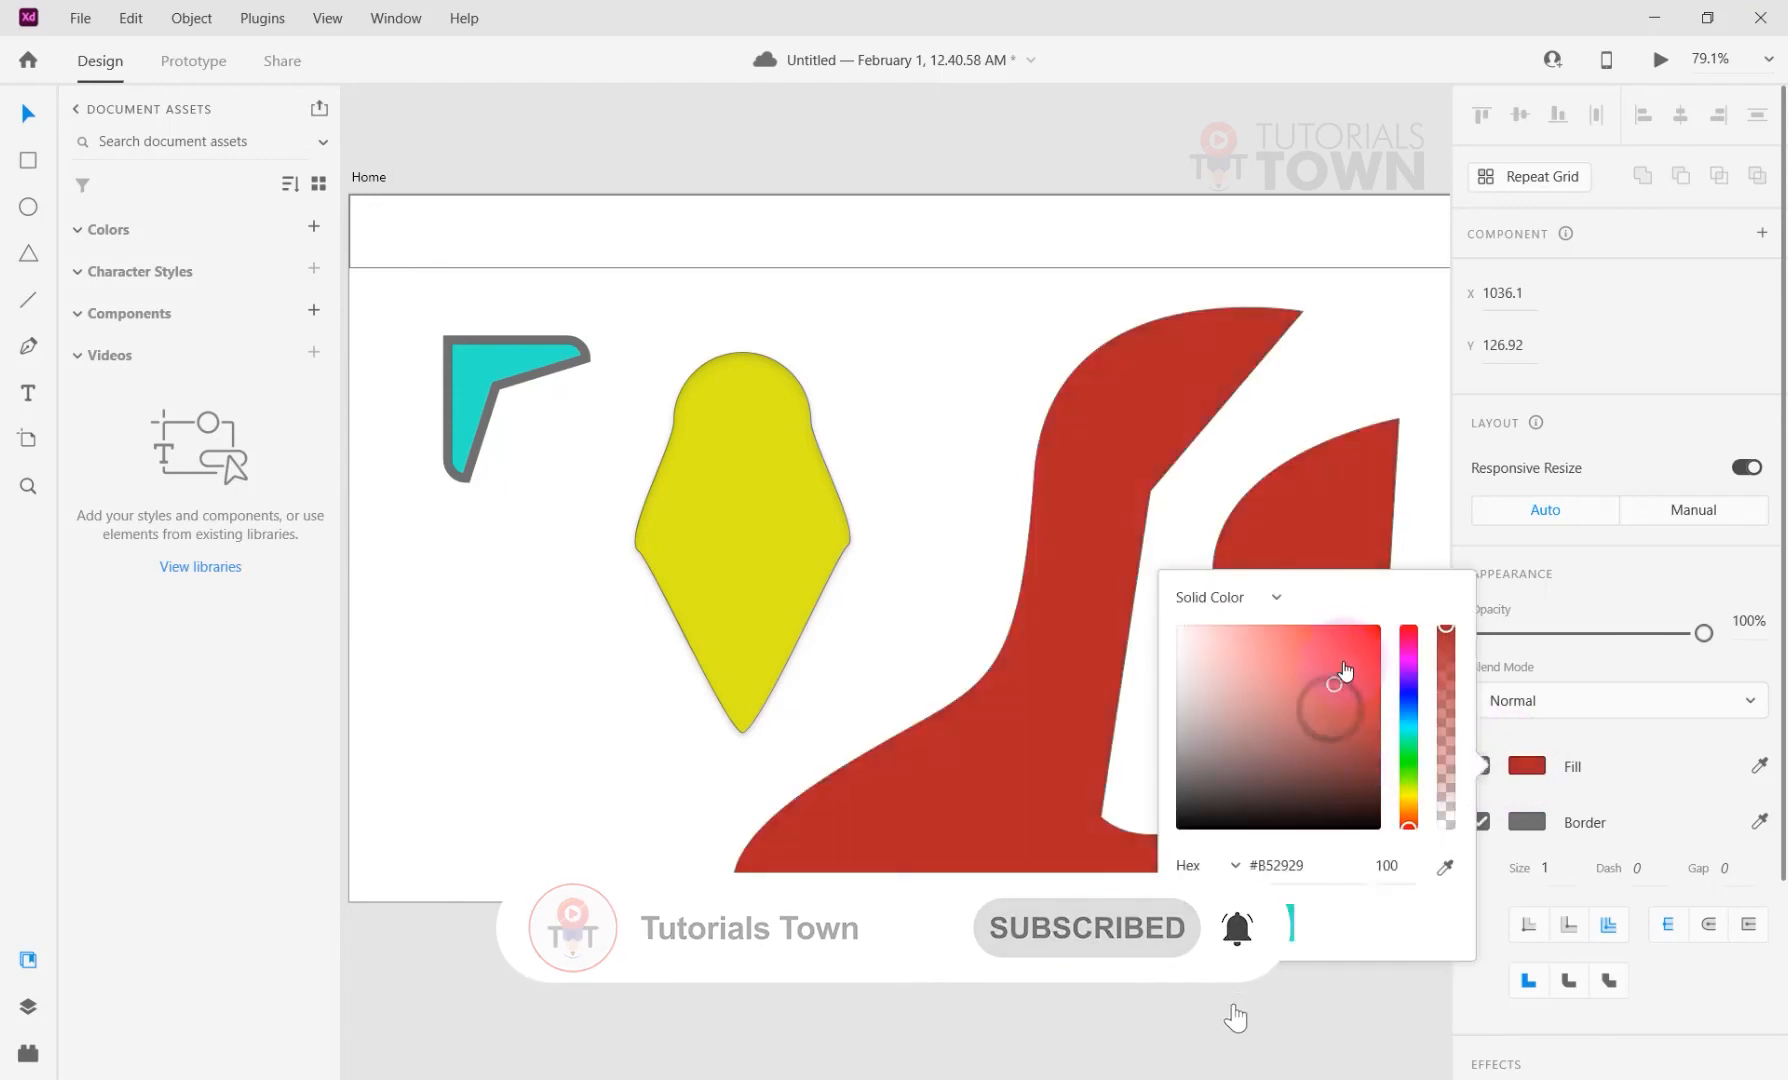
drag(1345, 670, 1348, 676)
click(1557, 684)
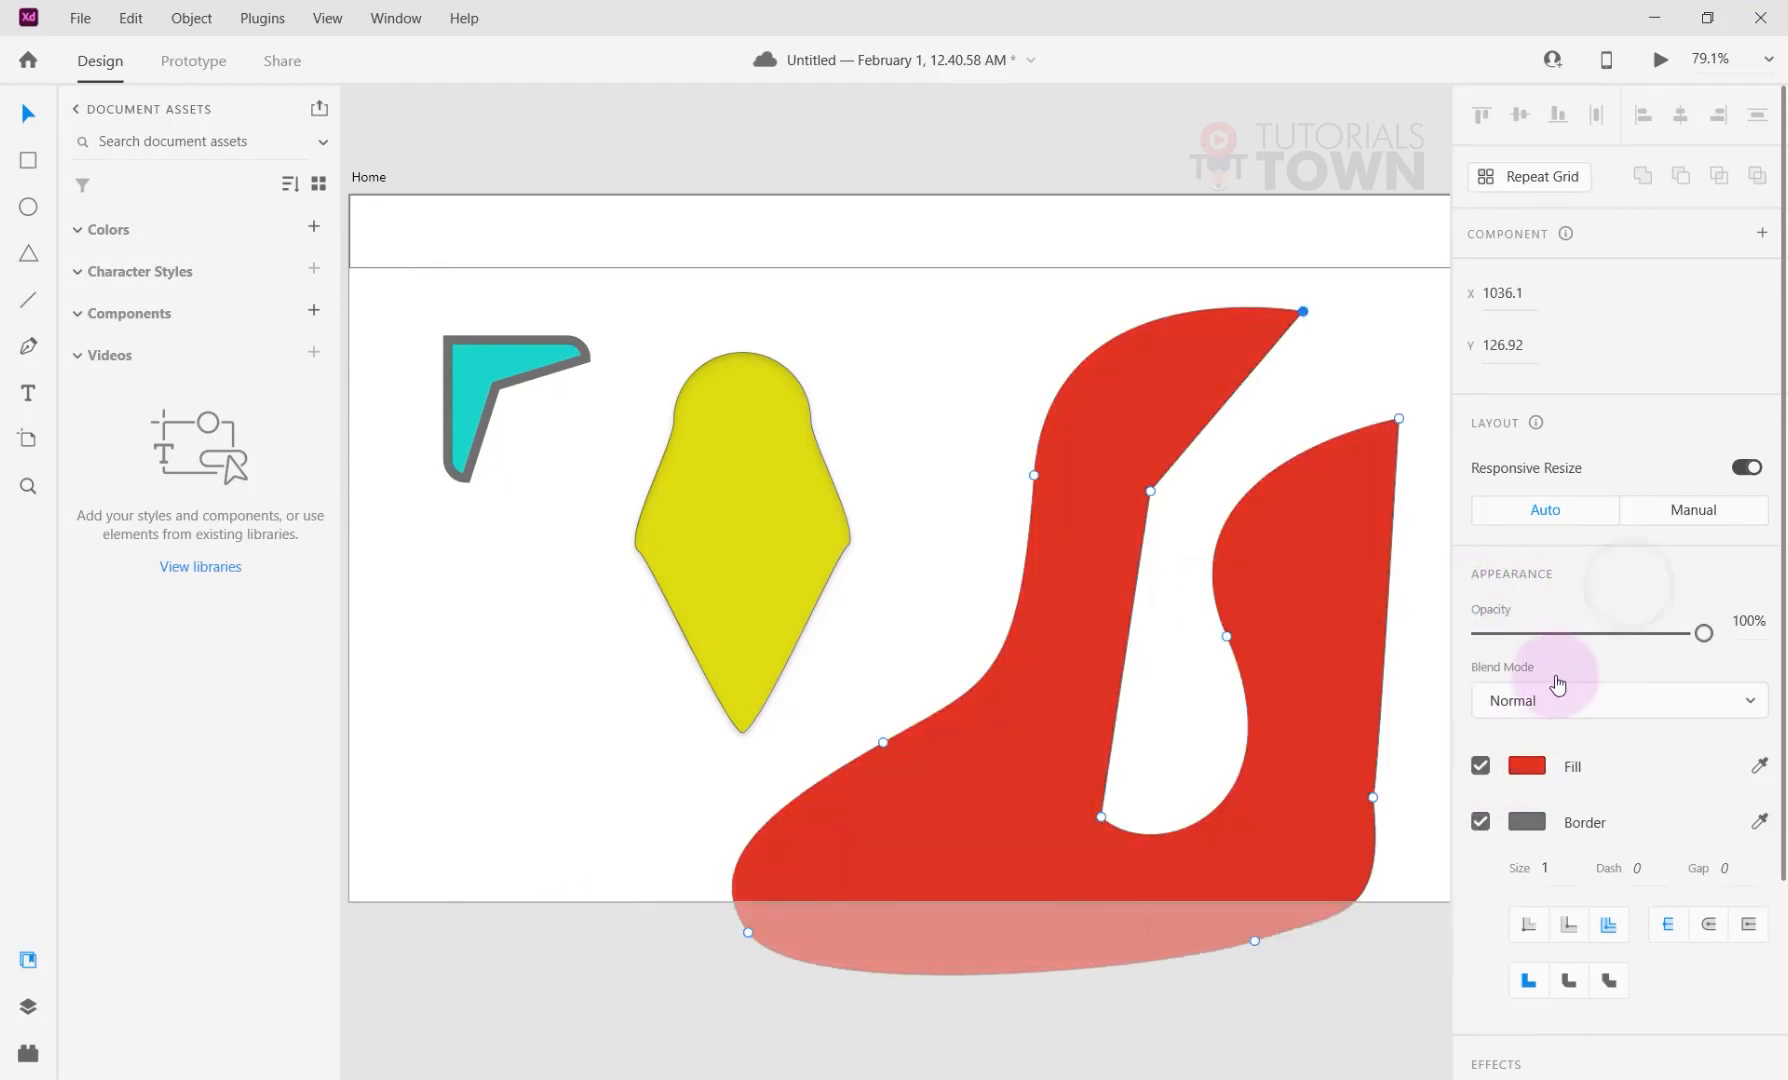
click(1258, 759)
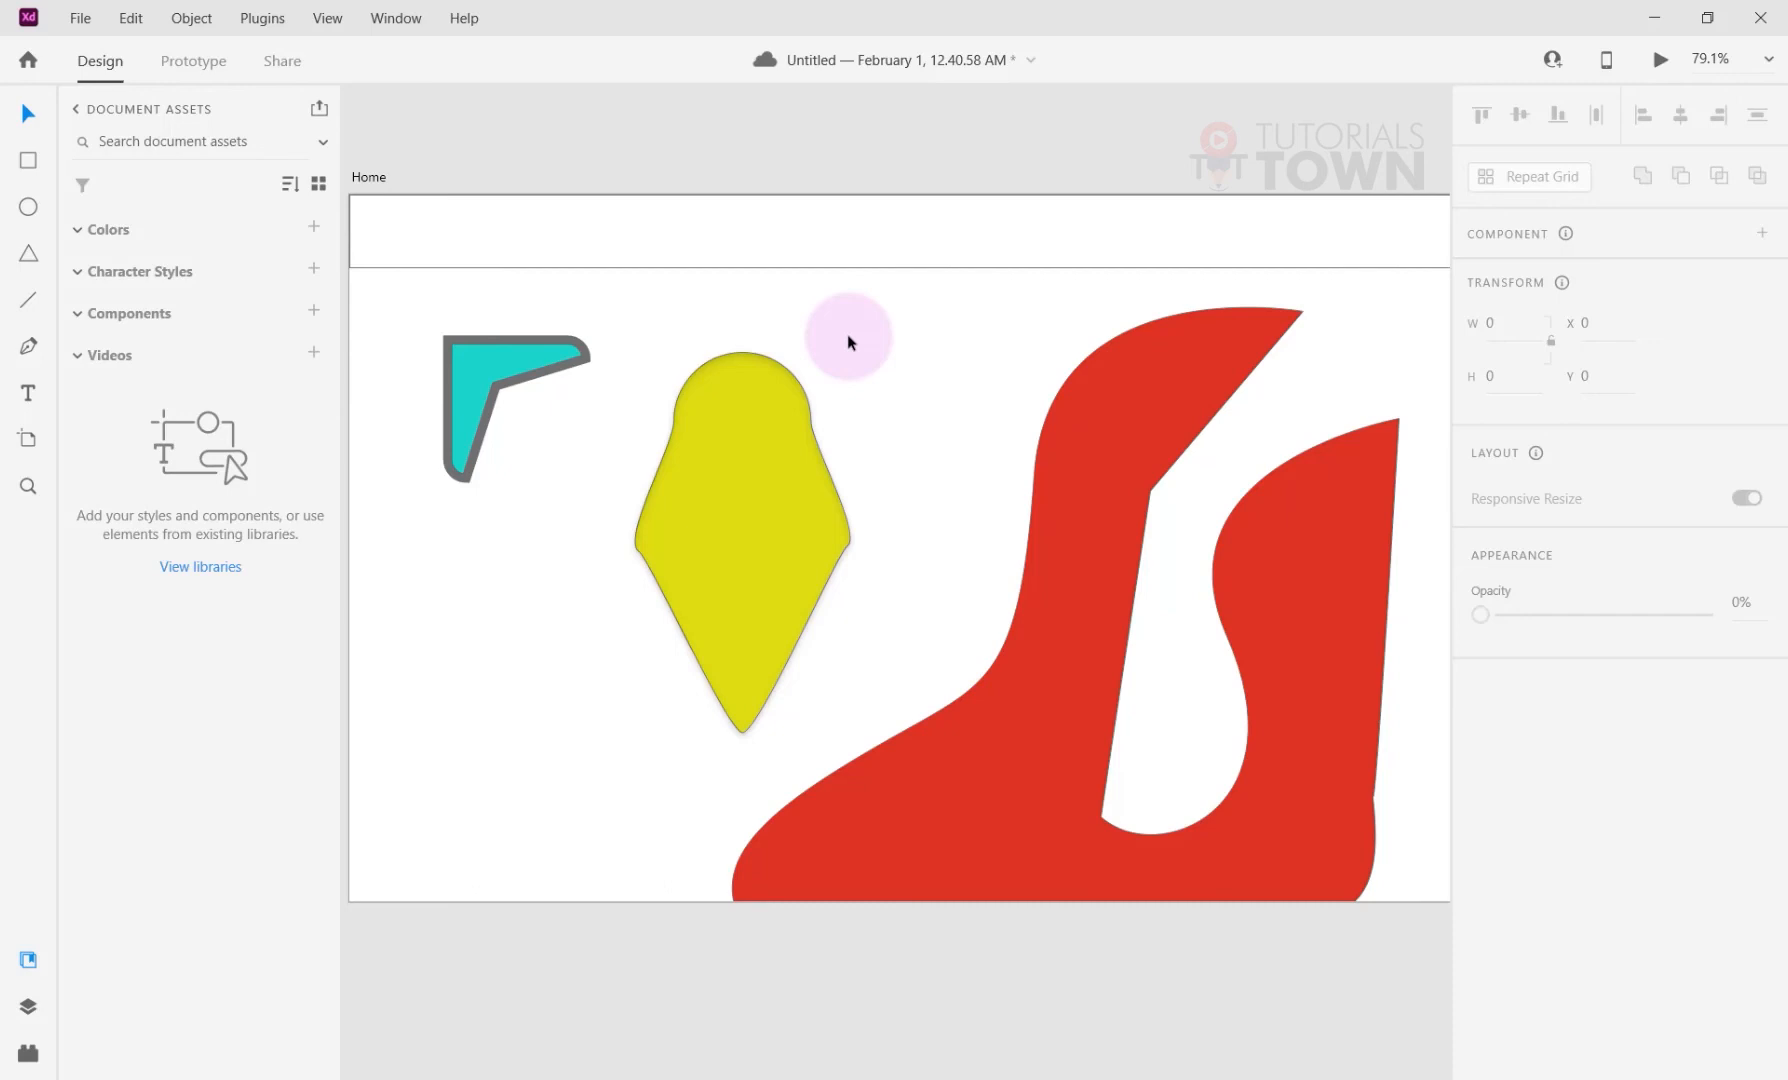
key(ctrl+s)
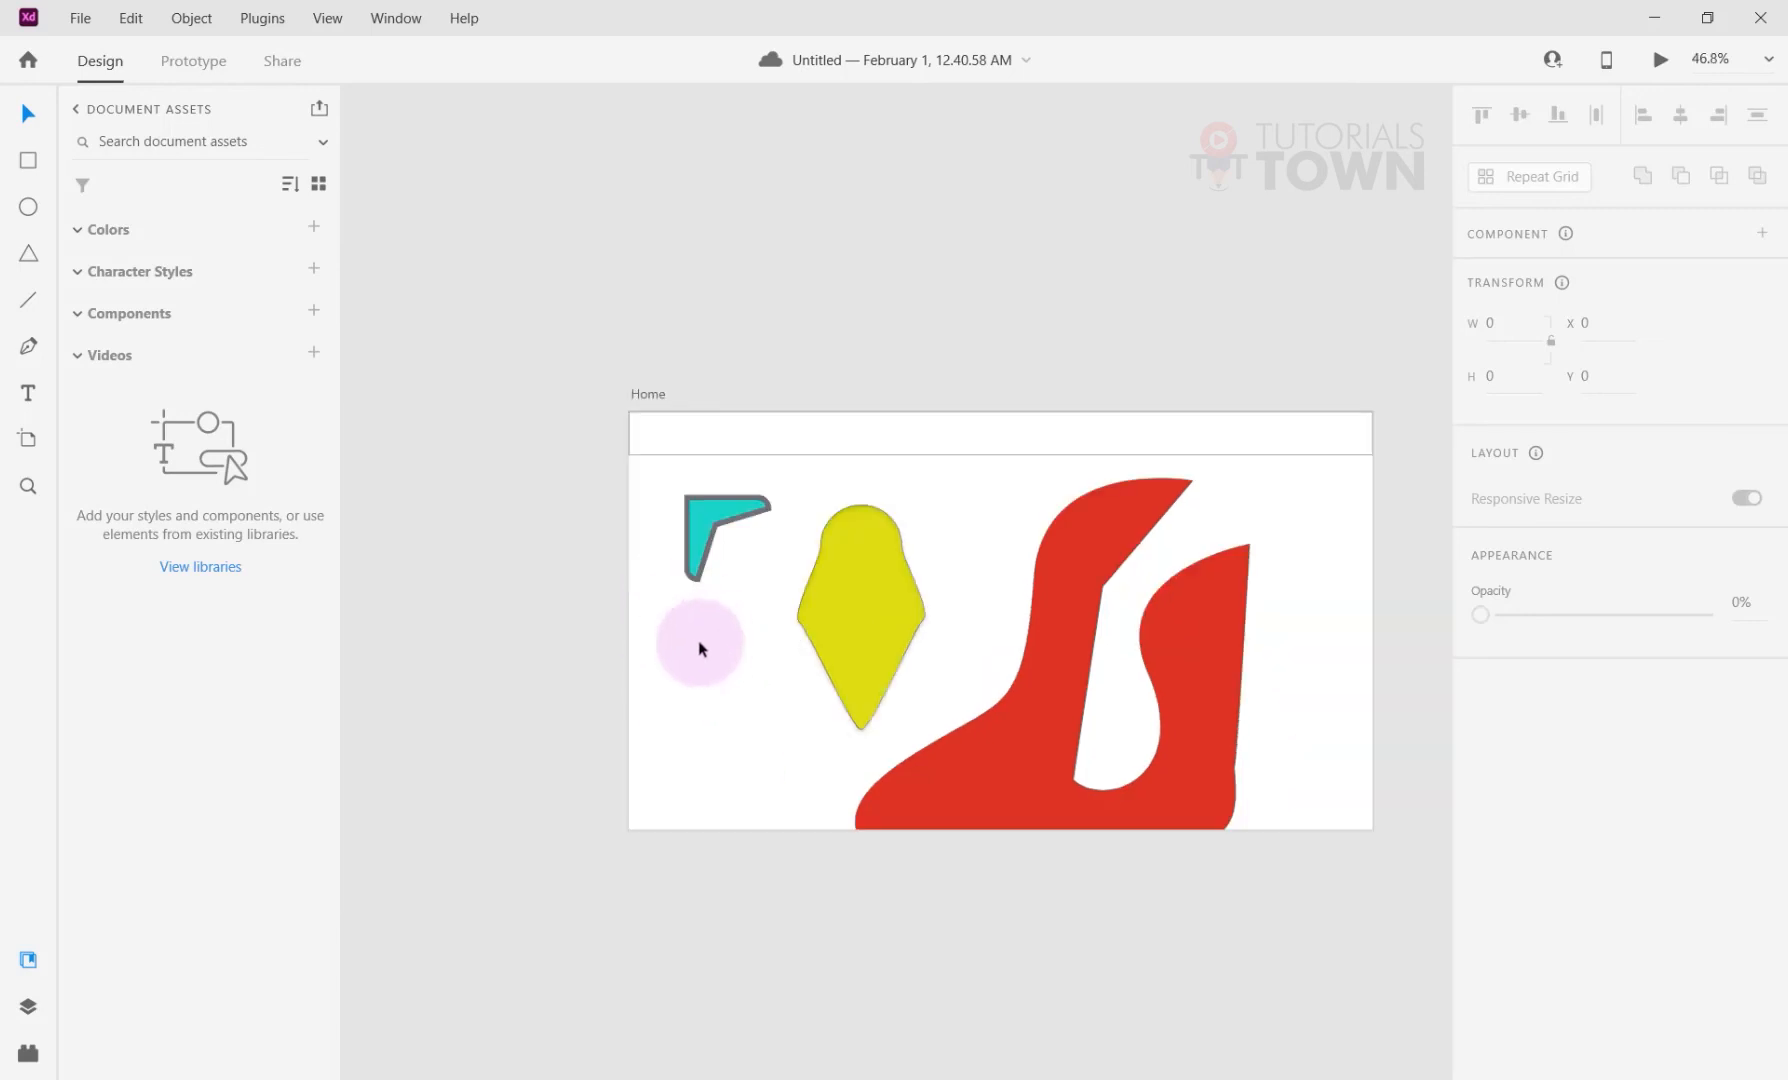
Delete the teal, yellow and red shapes from the Home artboard, keeping the header rectangle.
drag(987, 604, 891, 597)
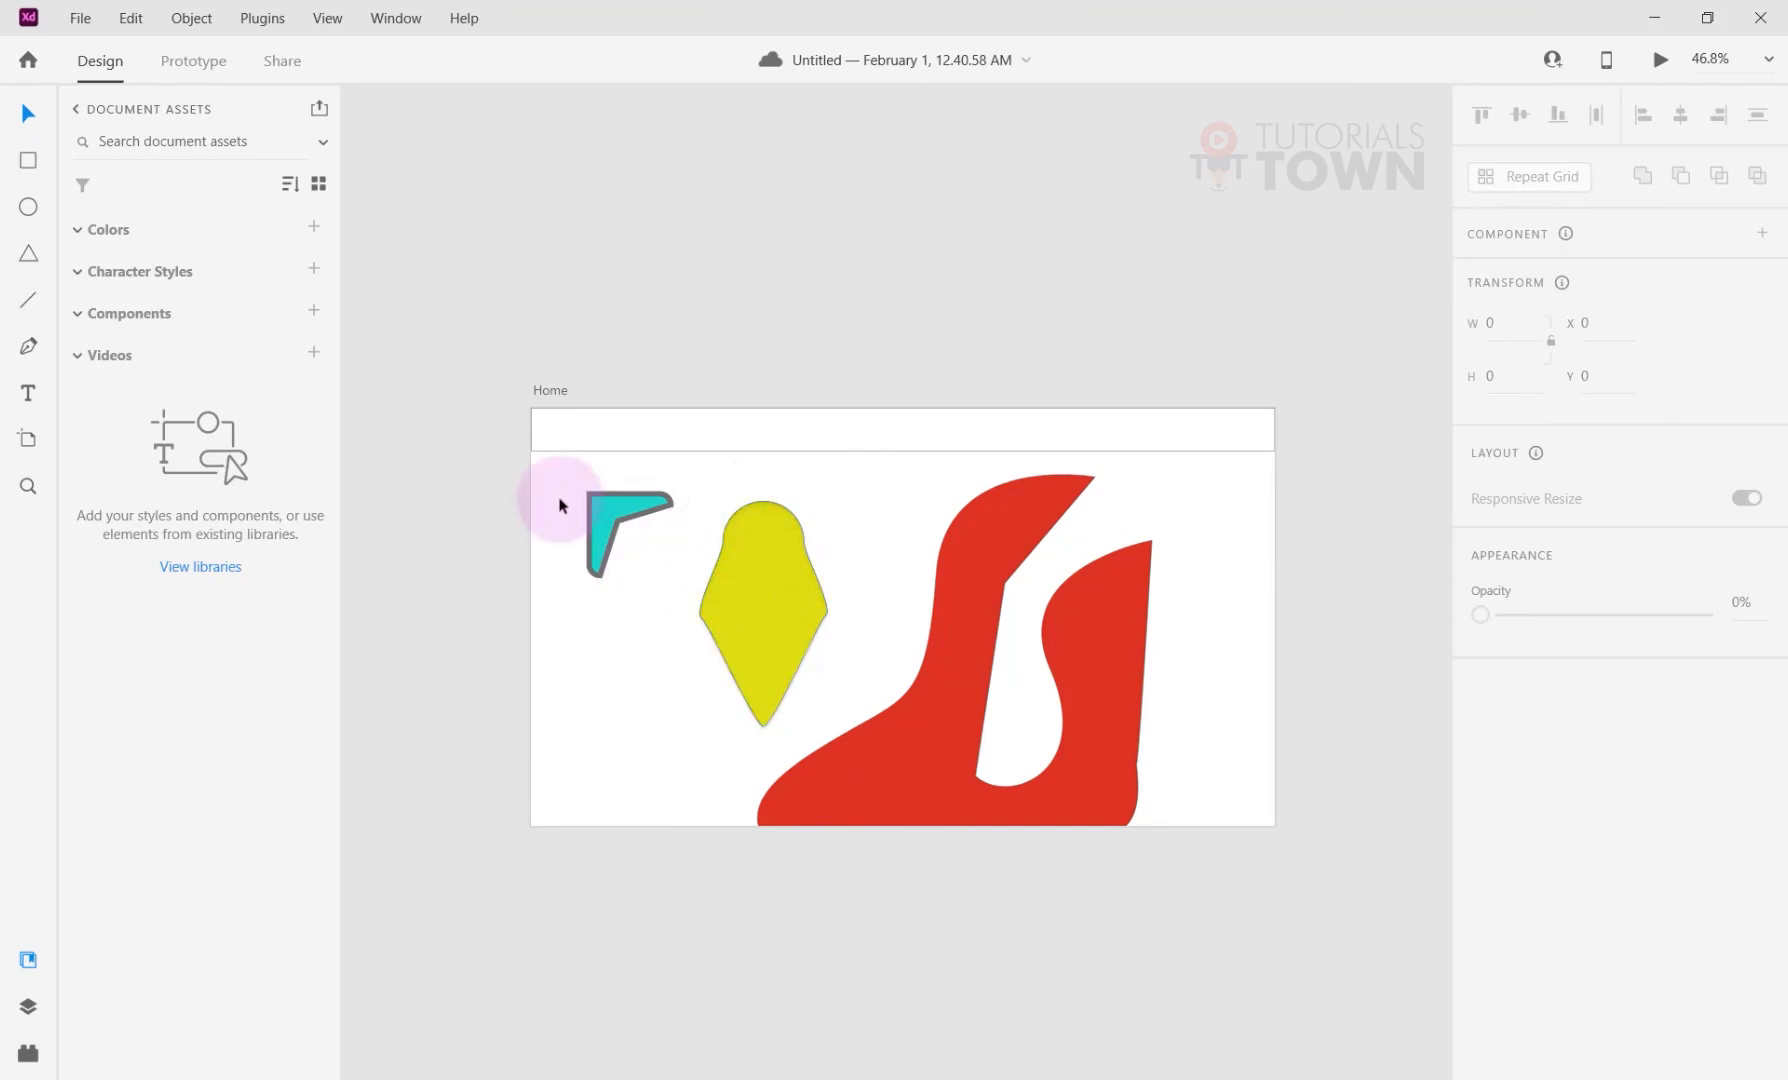
click(632, 428)
scroll(735, 425, up, 1)
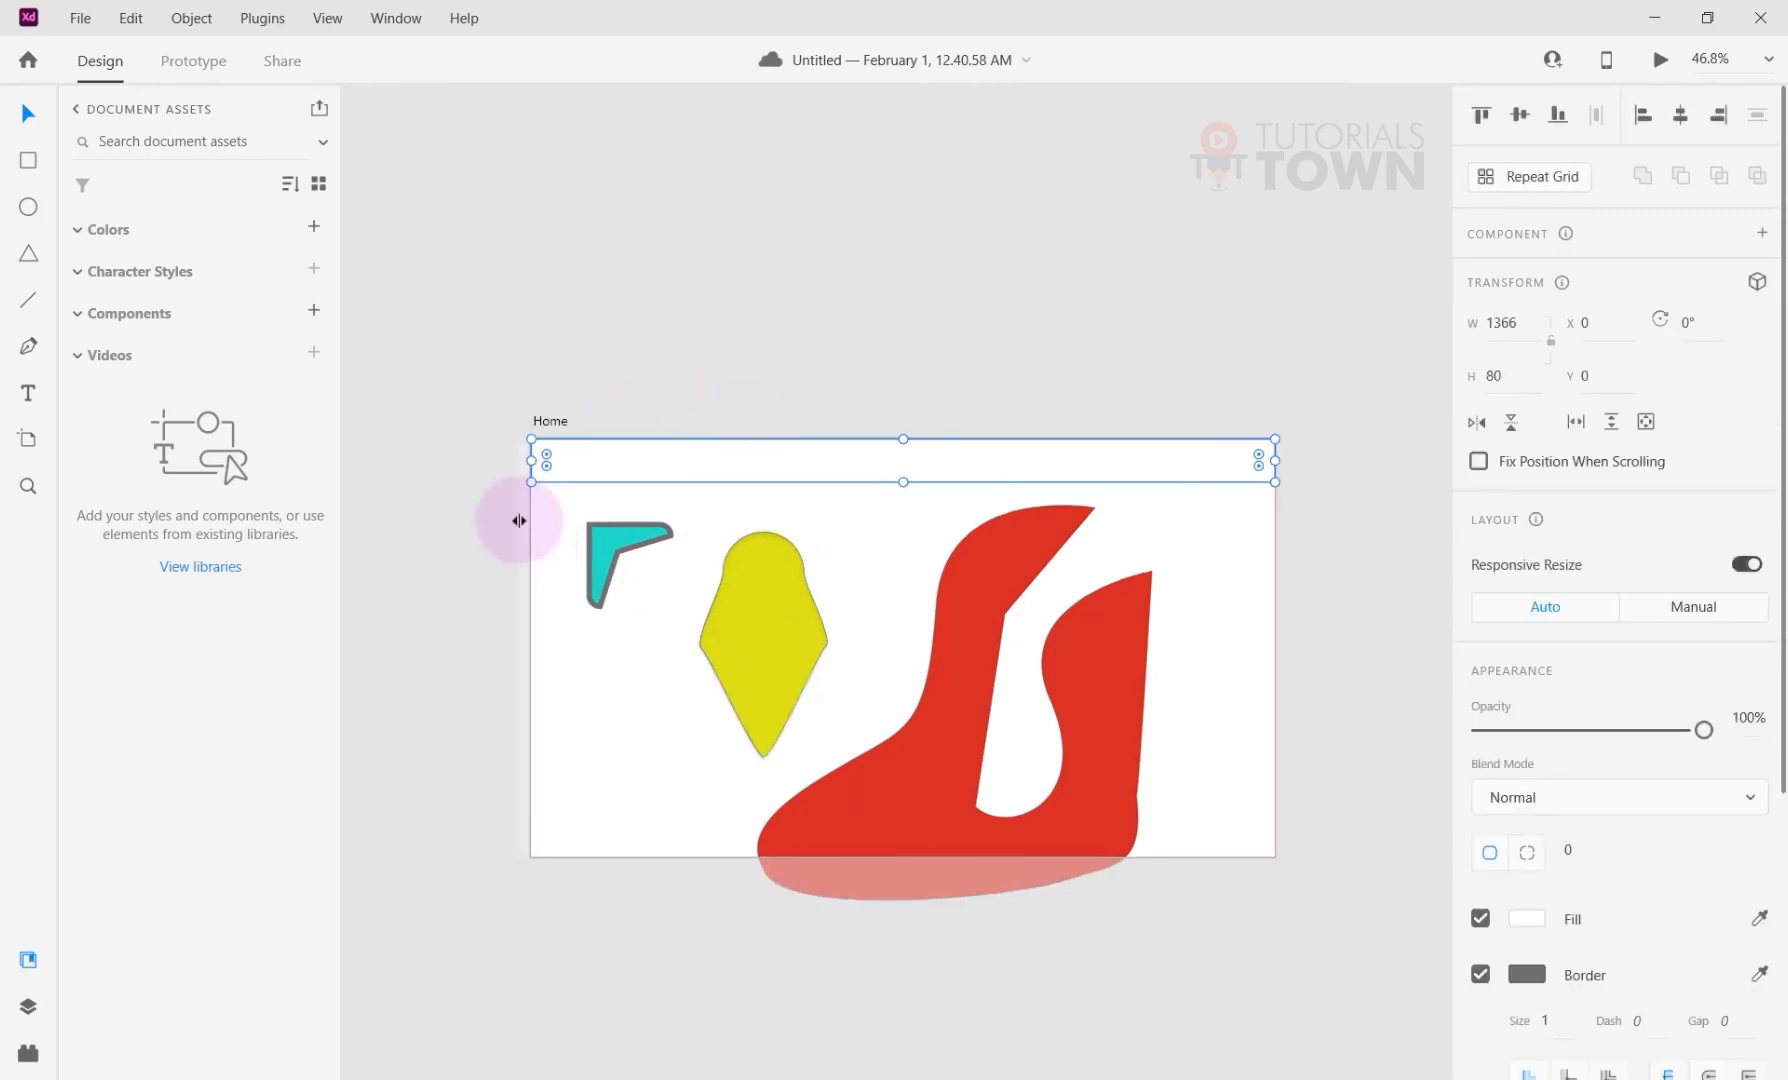
drag(557, 507, 1172, 997)
key(Delete)
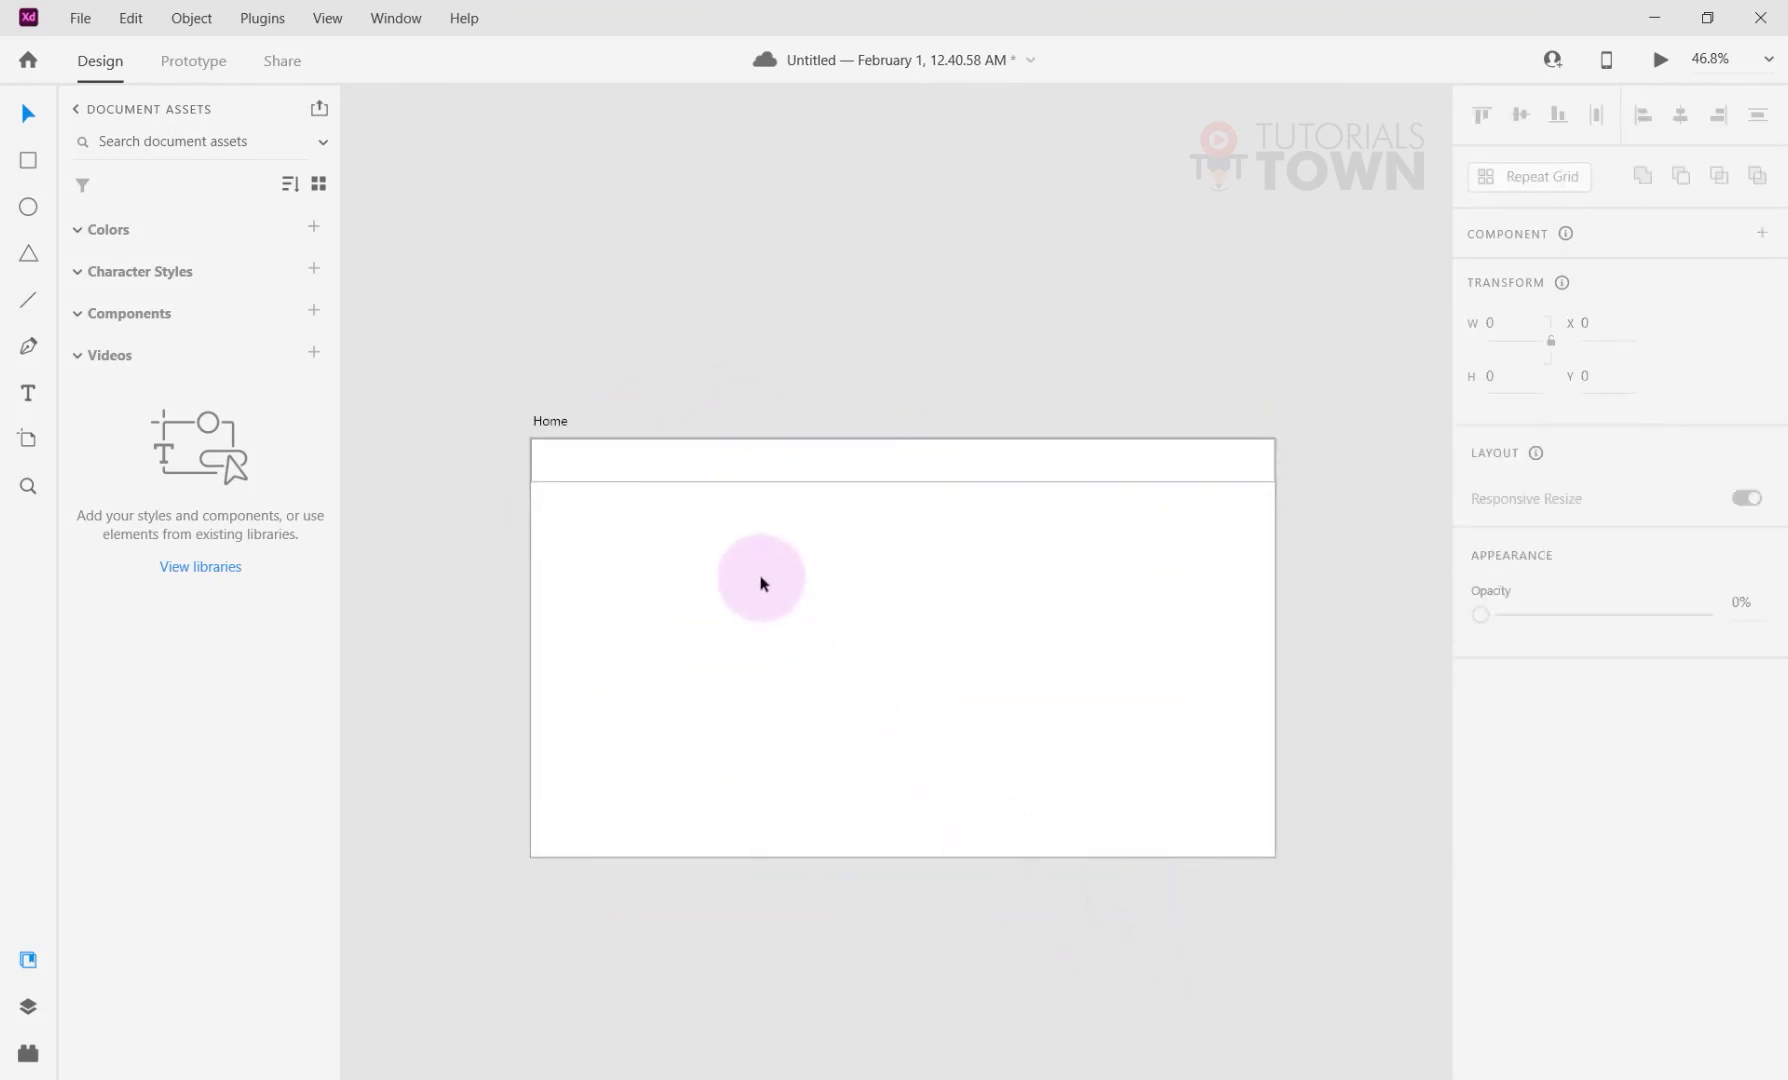
Give the header rectangle a linear gradient fill and set its first stop to dark red.
scroll(760, 550, up, 1)
click(740, 441)
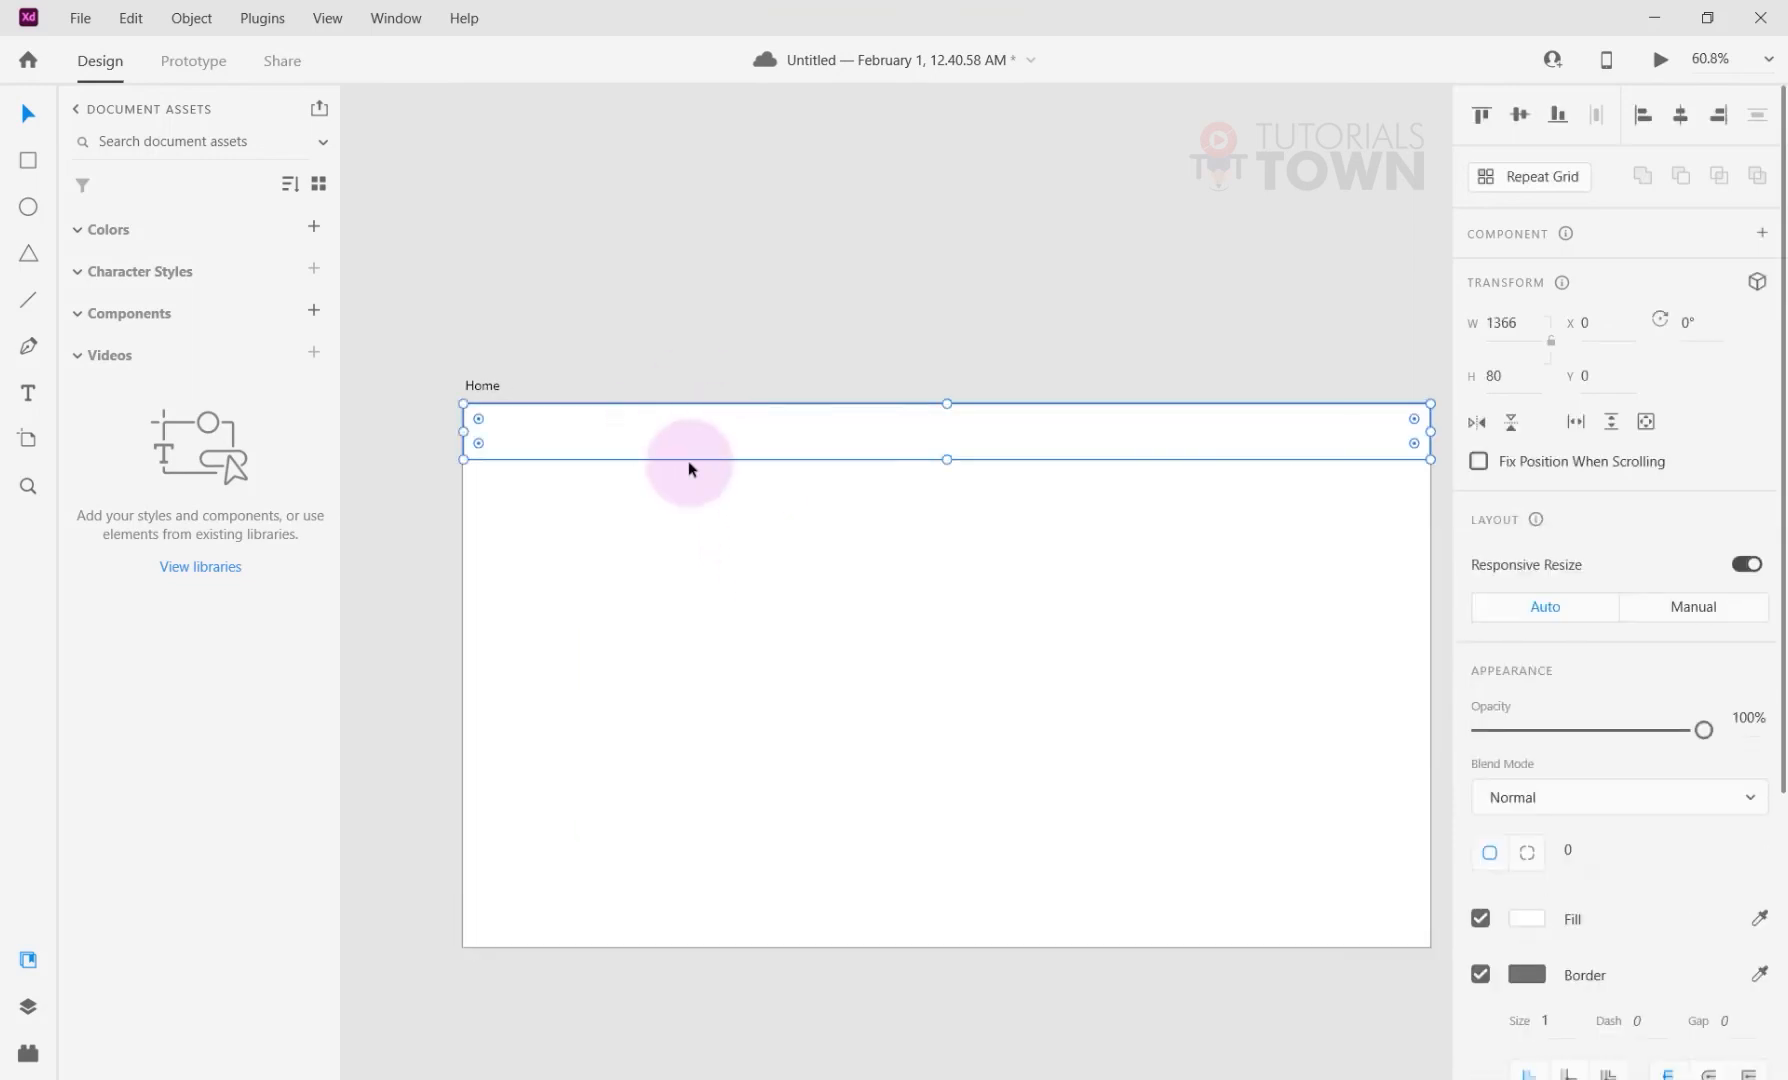
click(1530, 918)
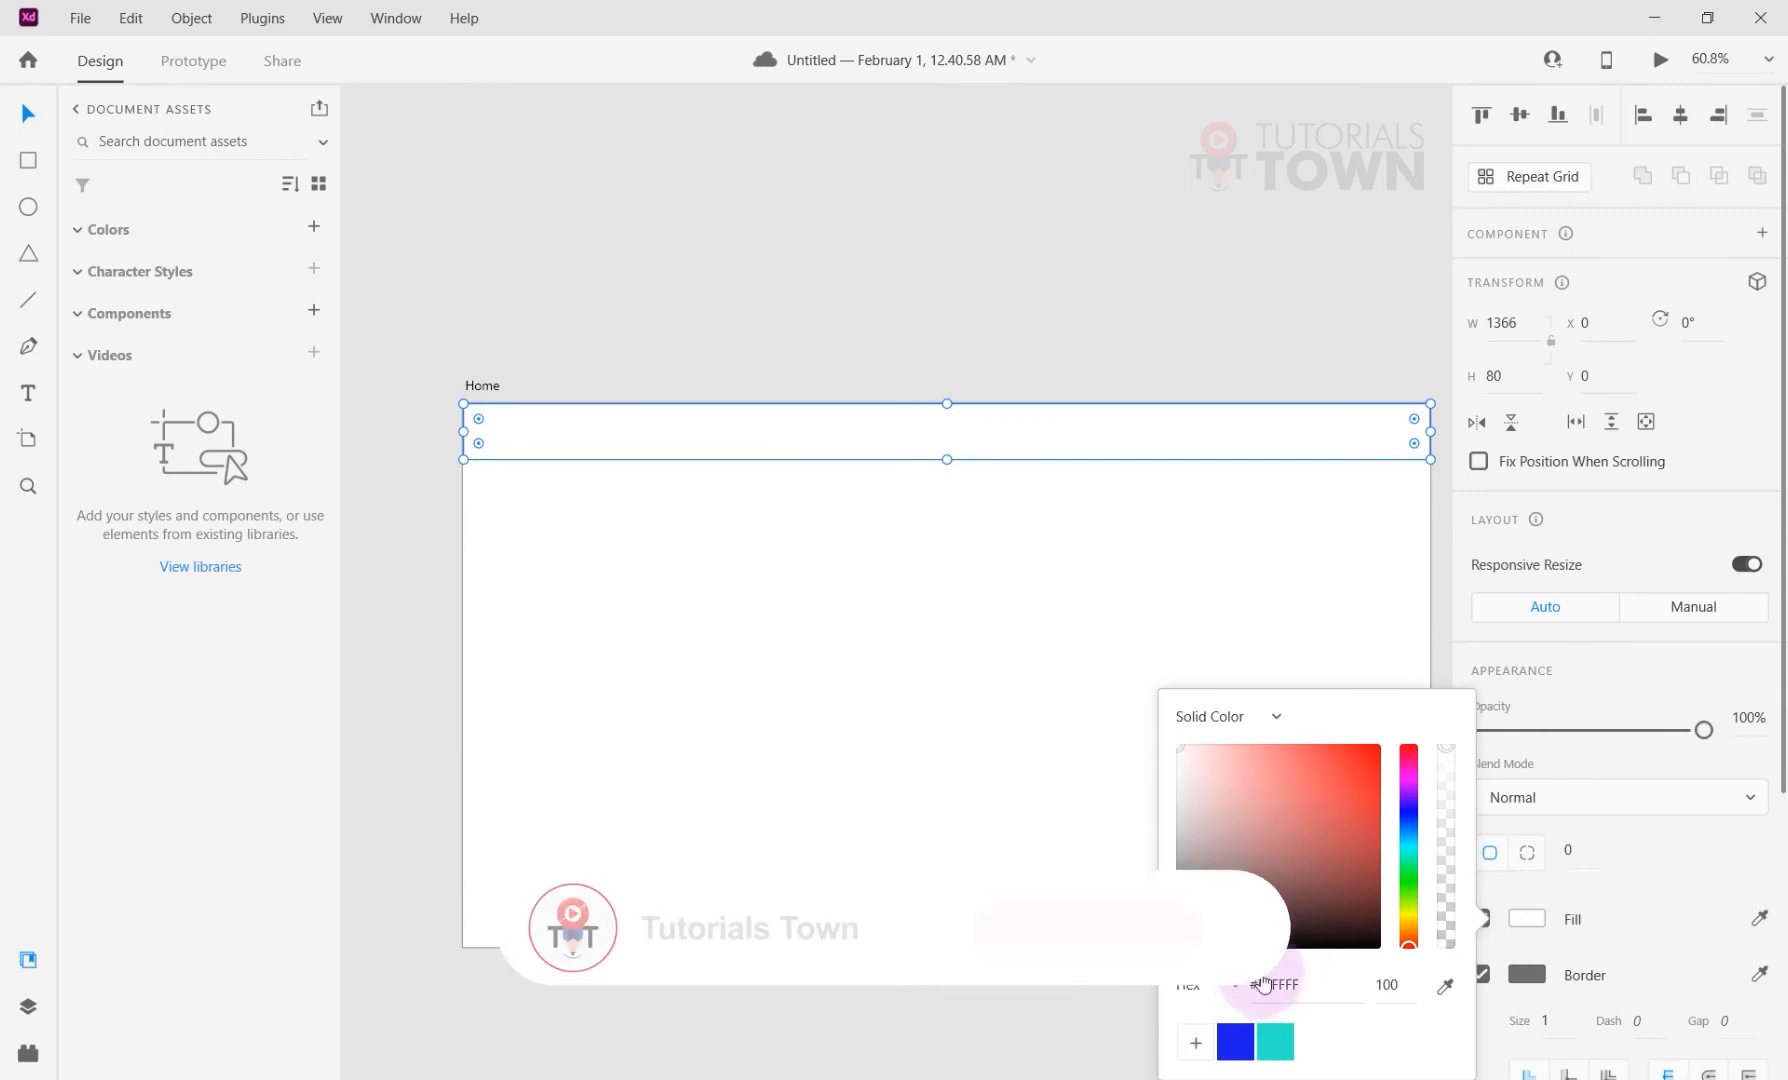
click(1238, 722)
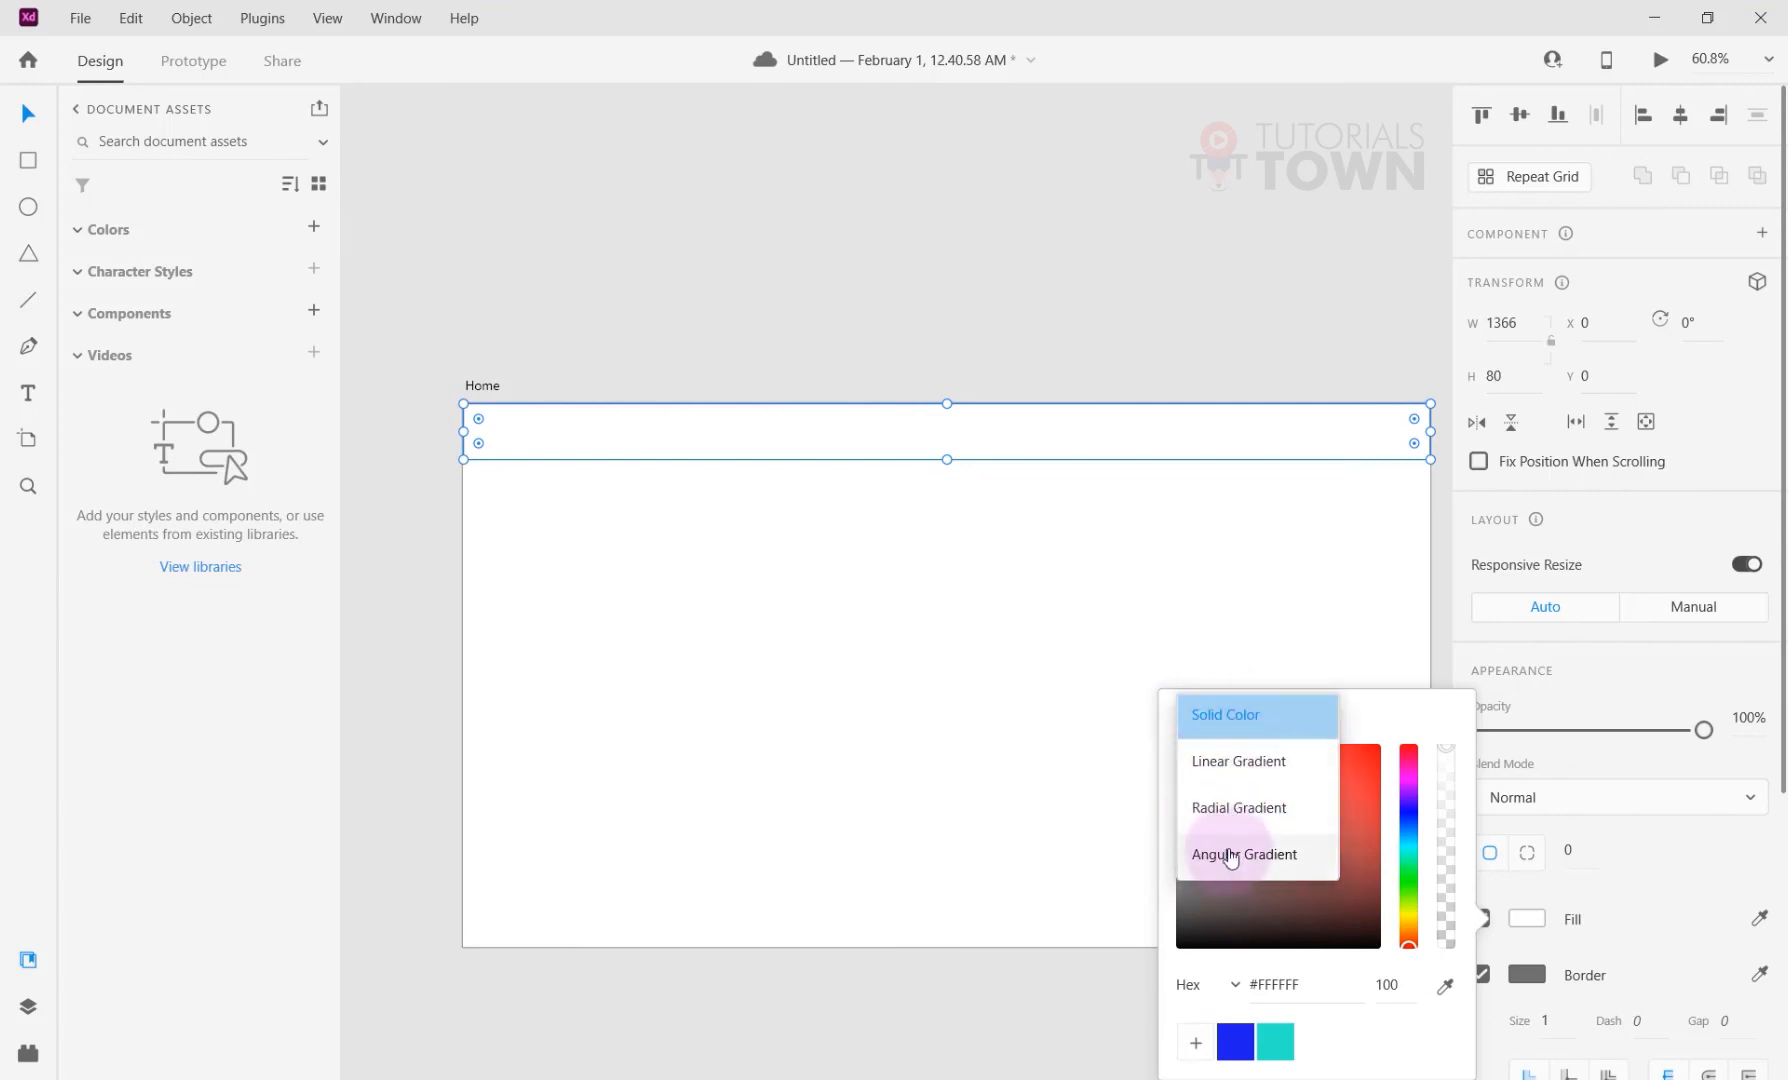
click(1239, 767)
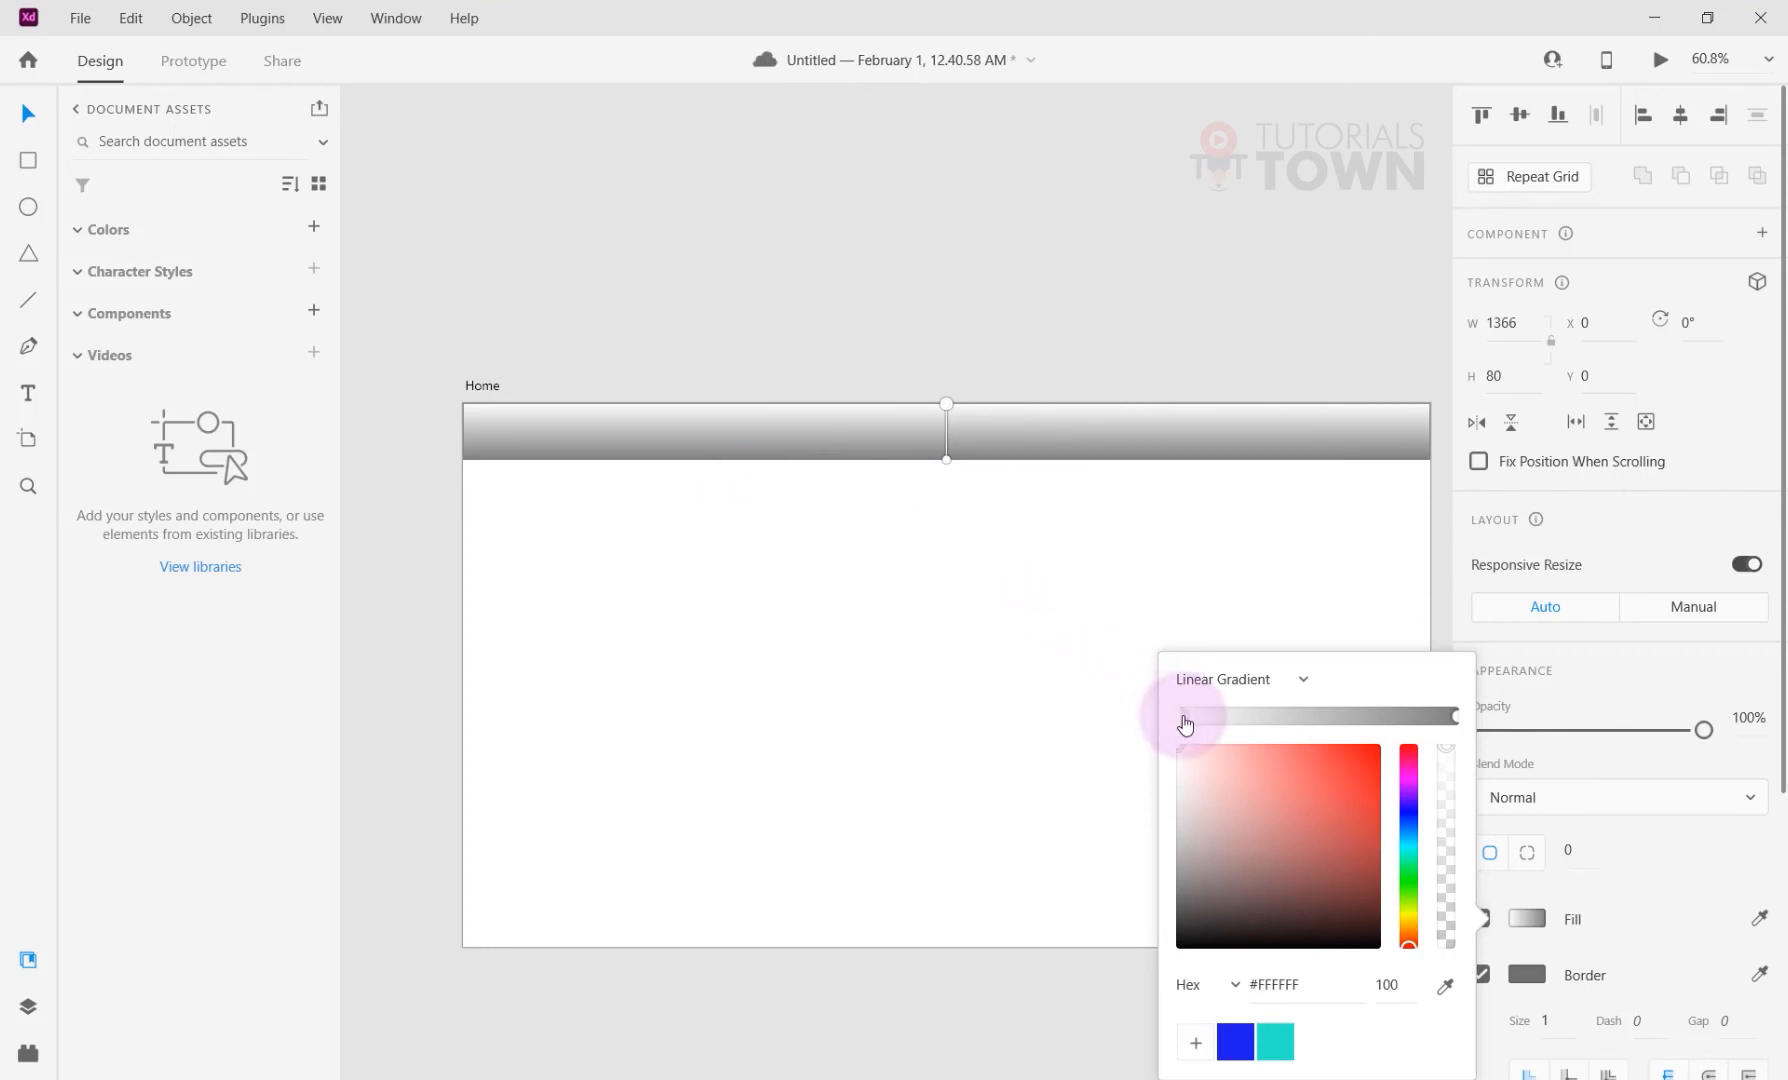
drag(1261, 798, 1352, 826)
Add a green #518F51 stop near the middle of the header gradient and set the end stop to #3AFFA4.
click(1331, 716)
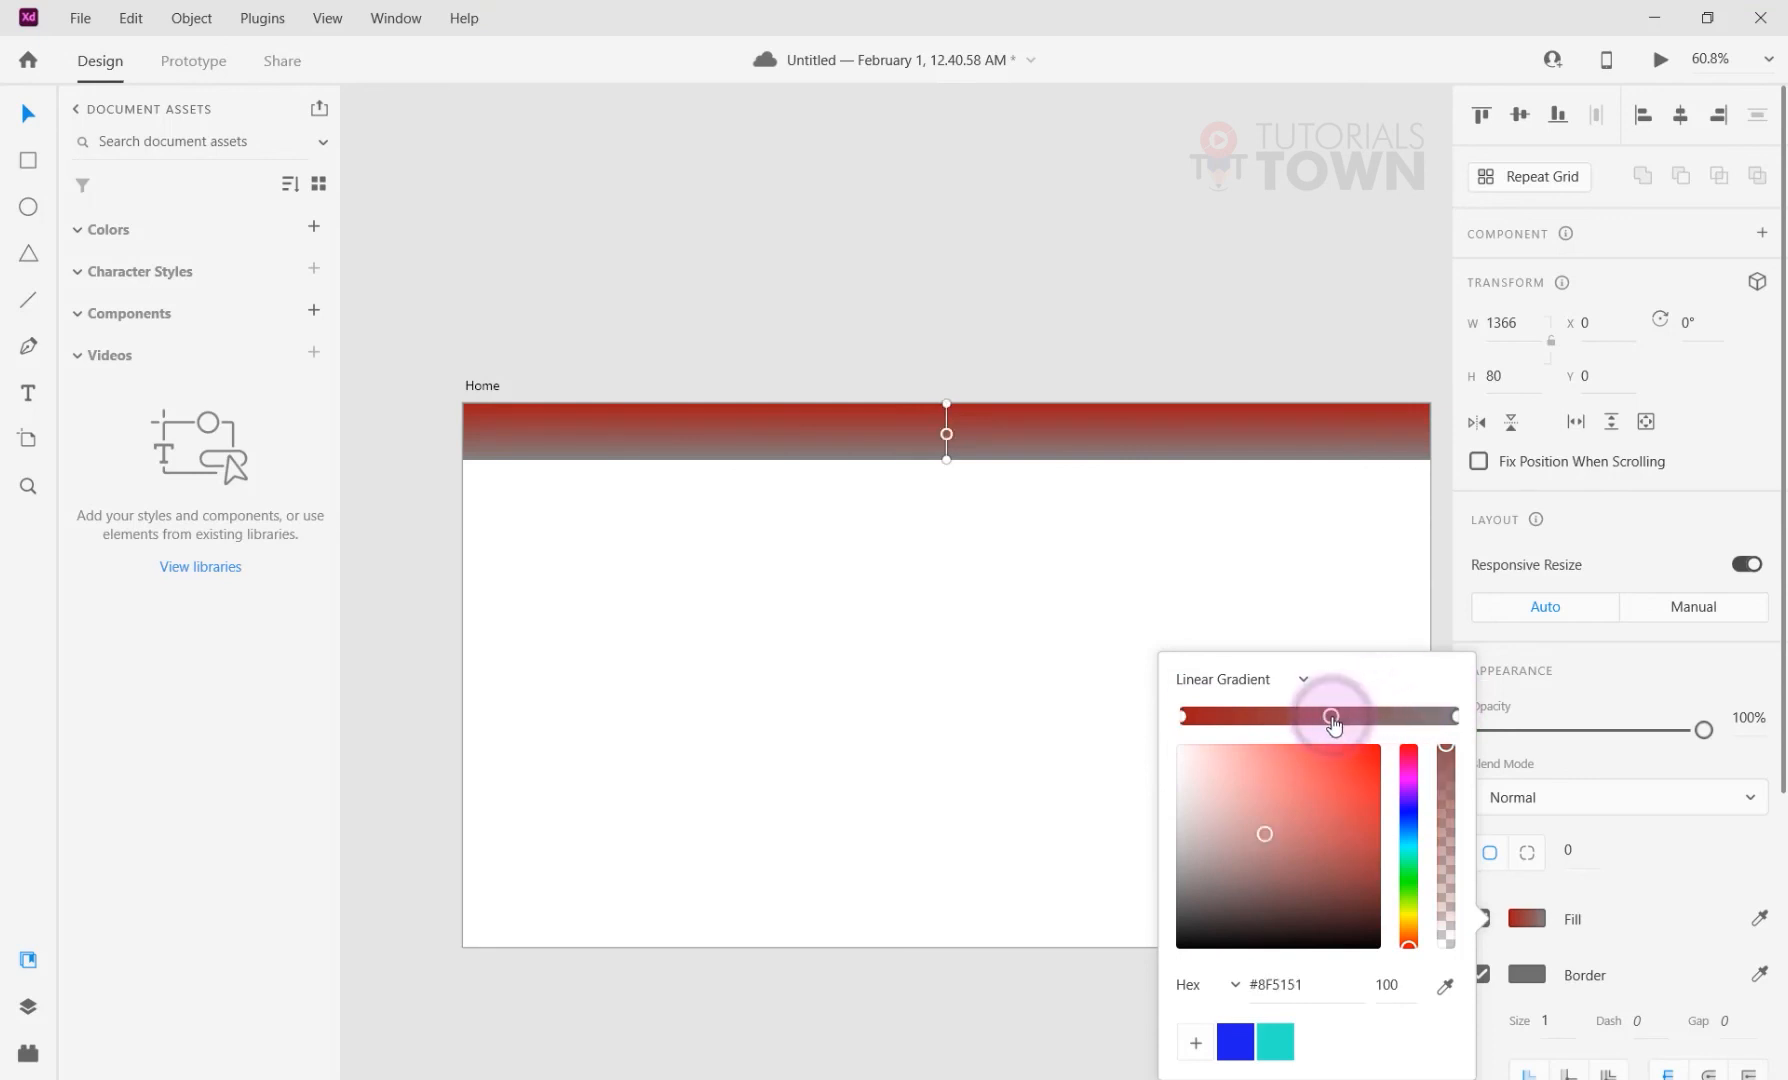
click(1411, 890)
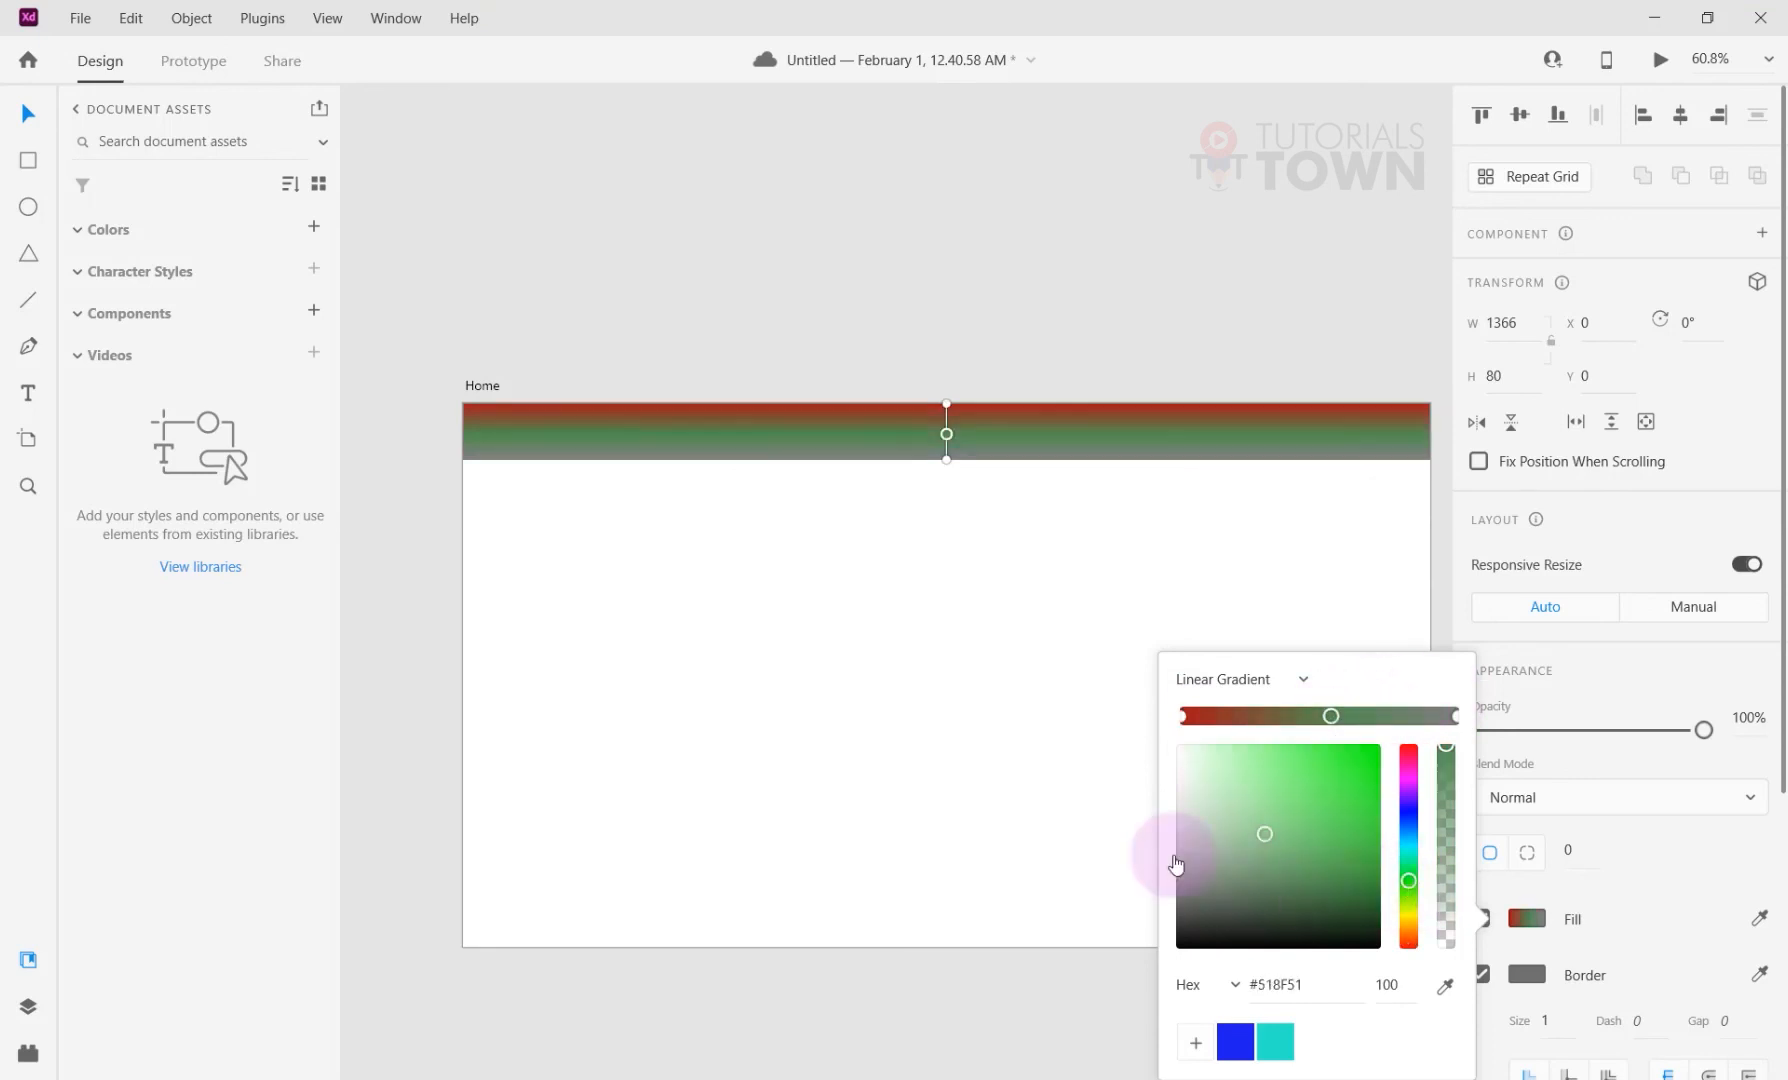
click(1455, 716)
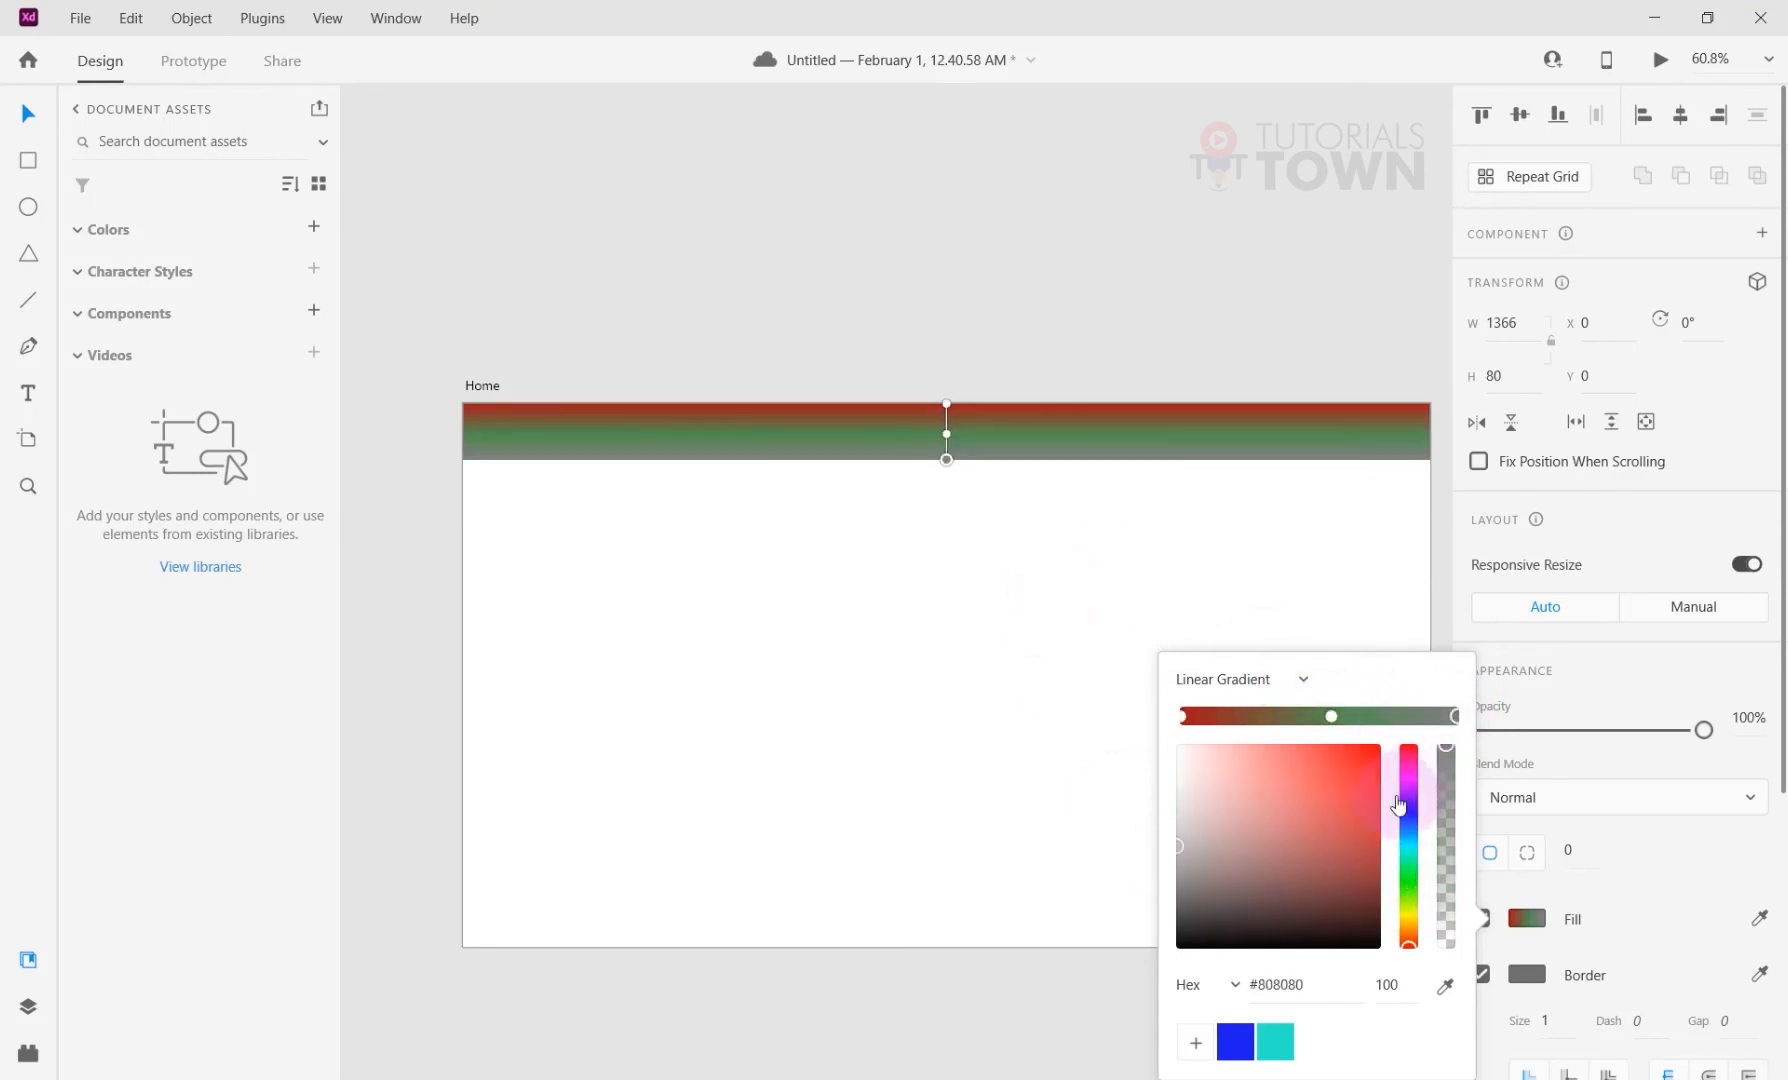
click(1408, 862)
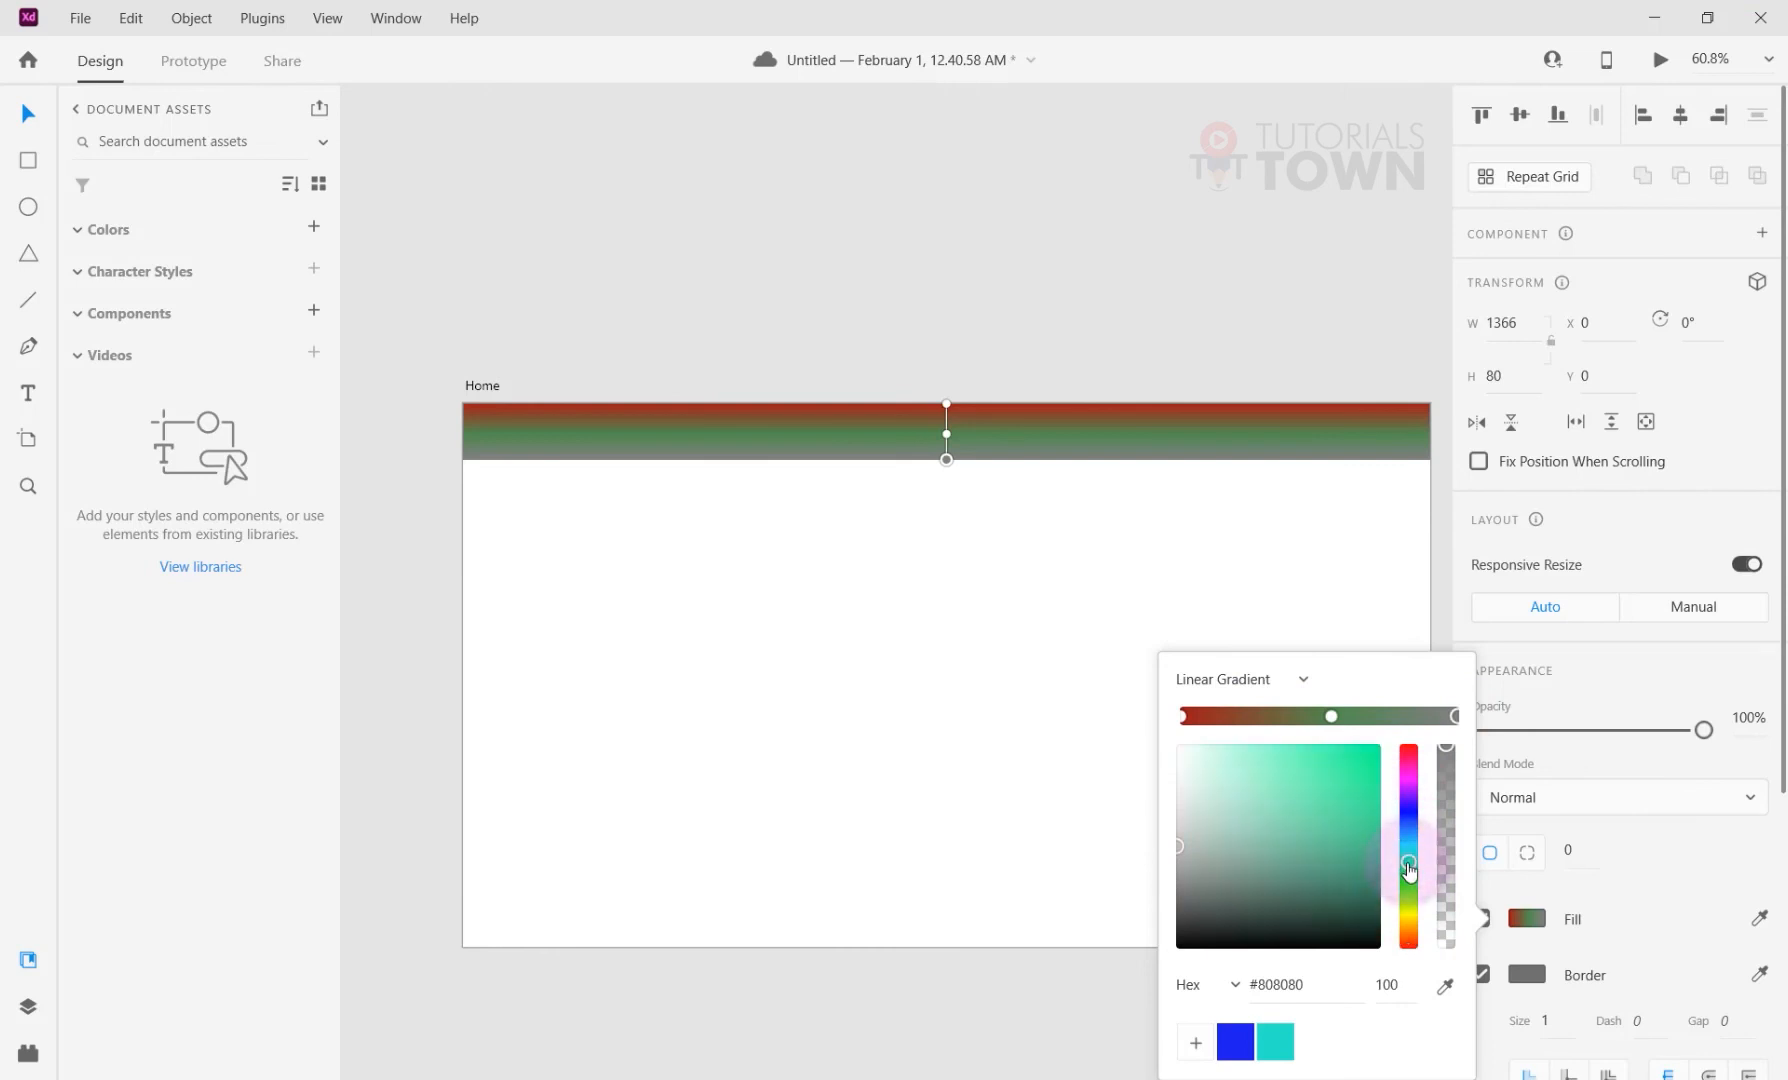
click(1334, 746)
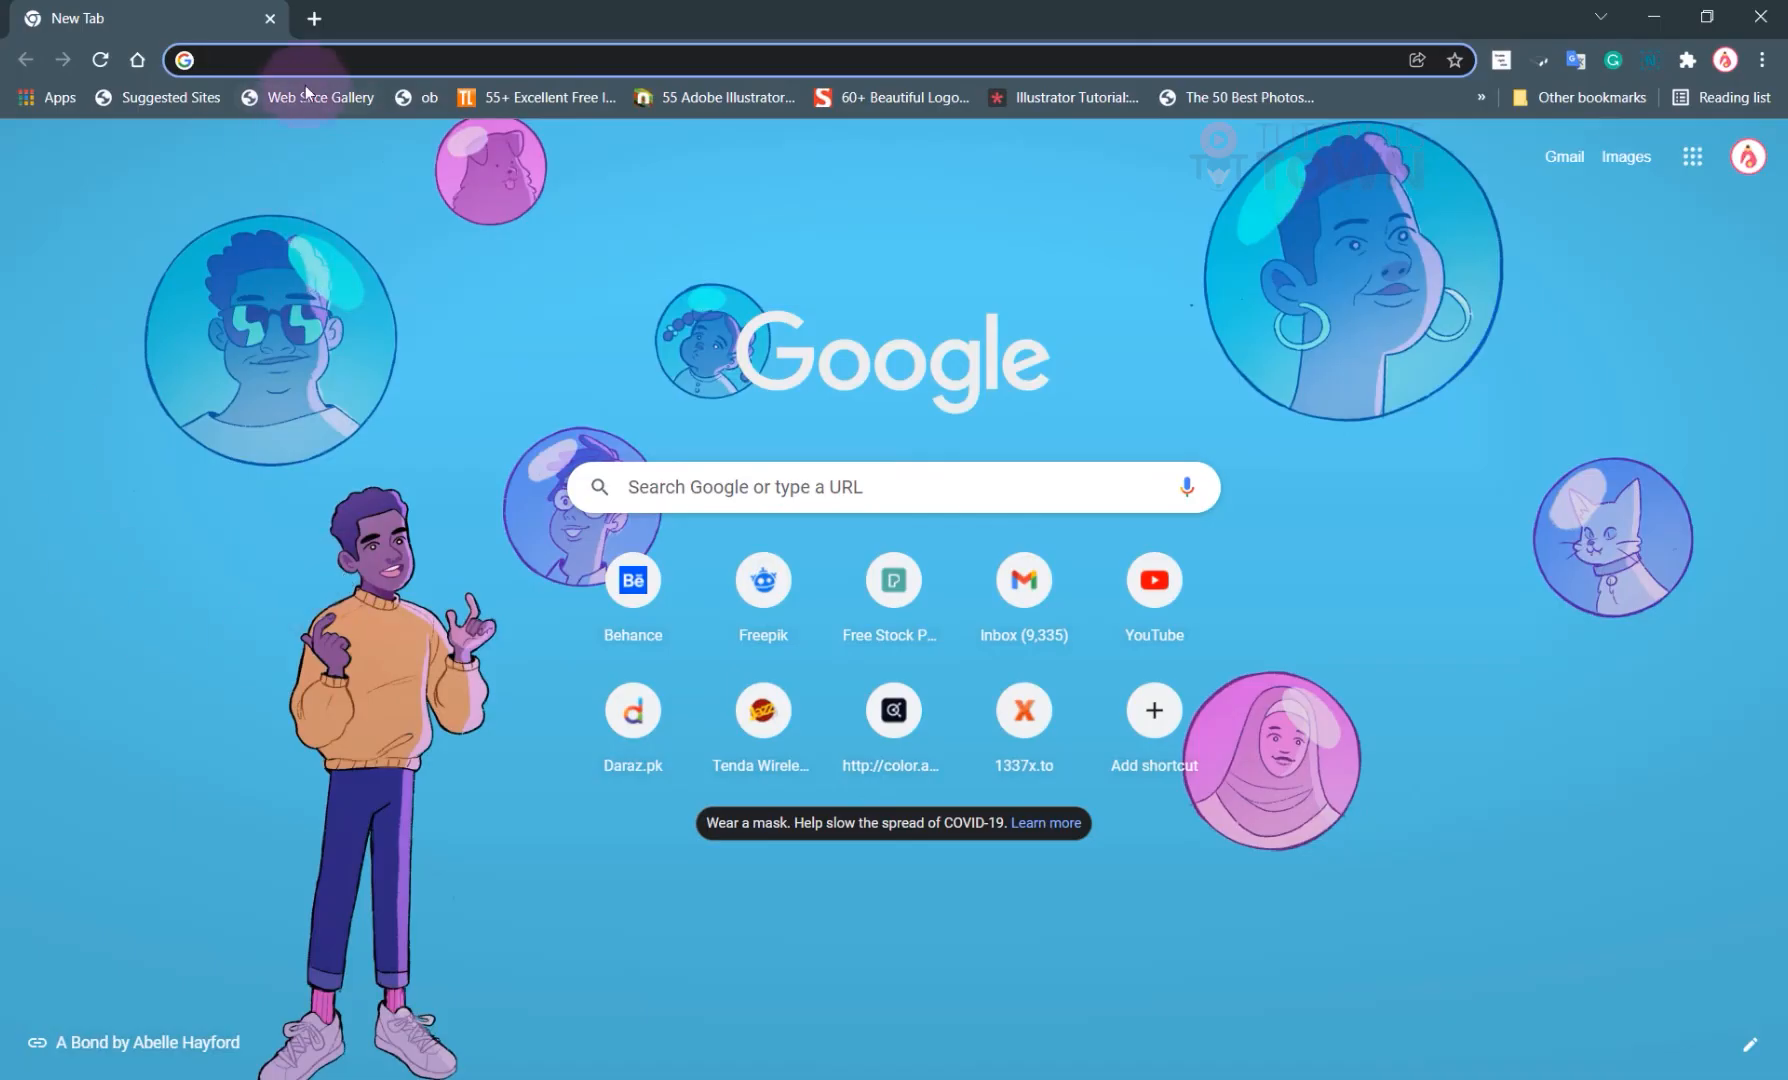
Switch to the Chrome browser, search for uigradients and open the uiGradients site.
click(310, 64)
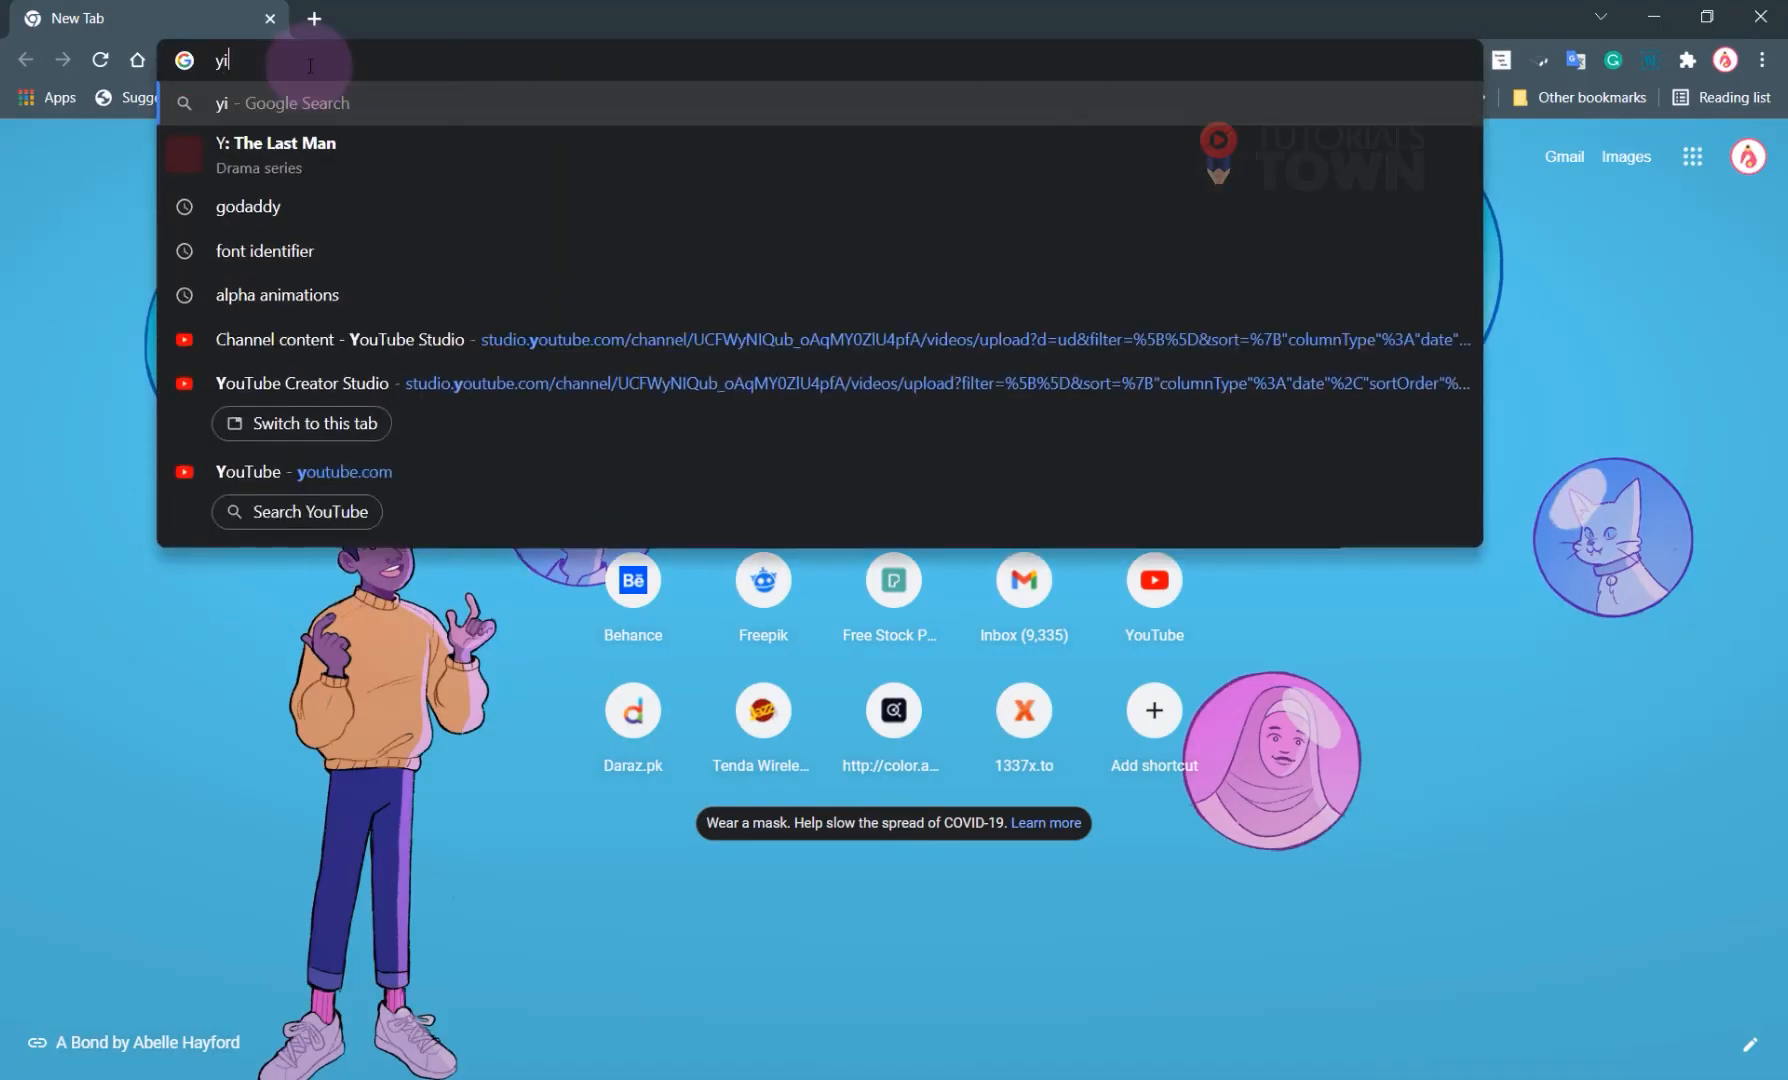
text(uigradi)
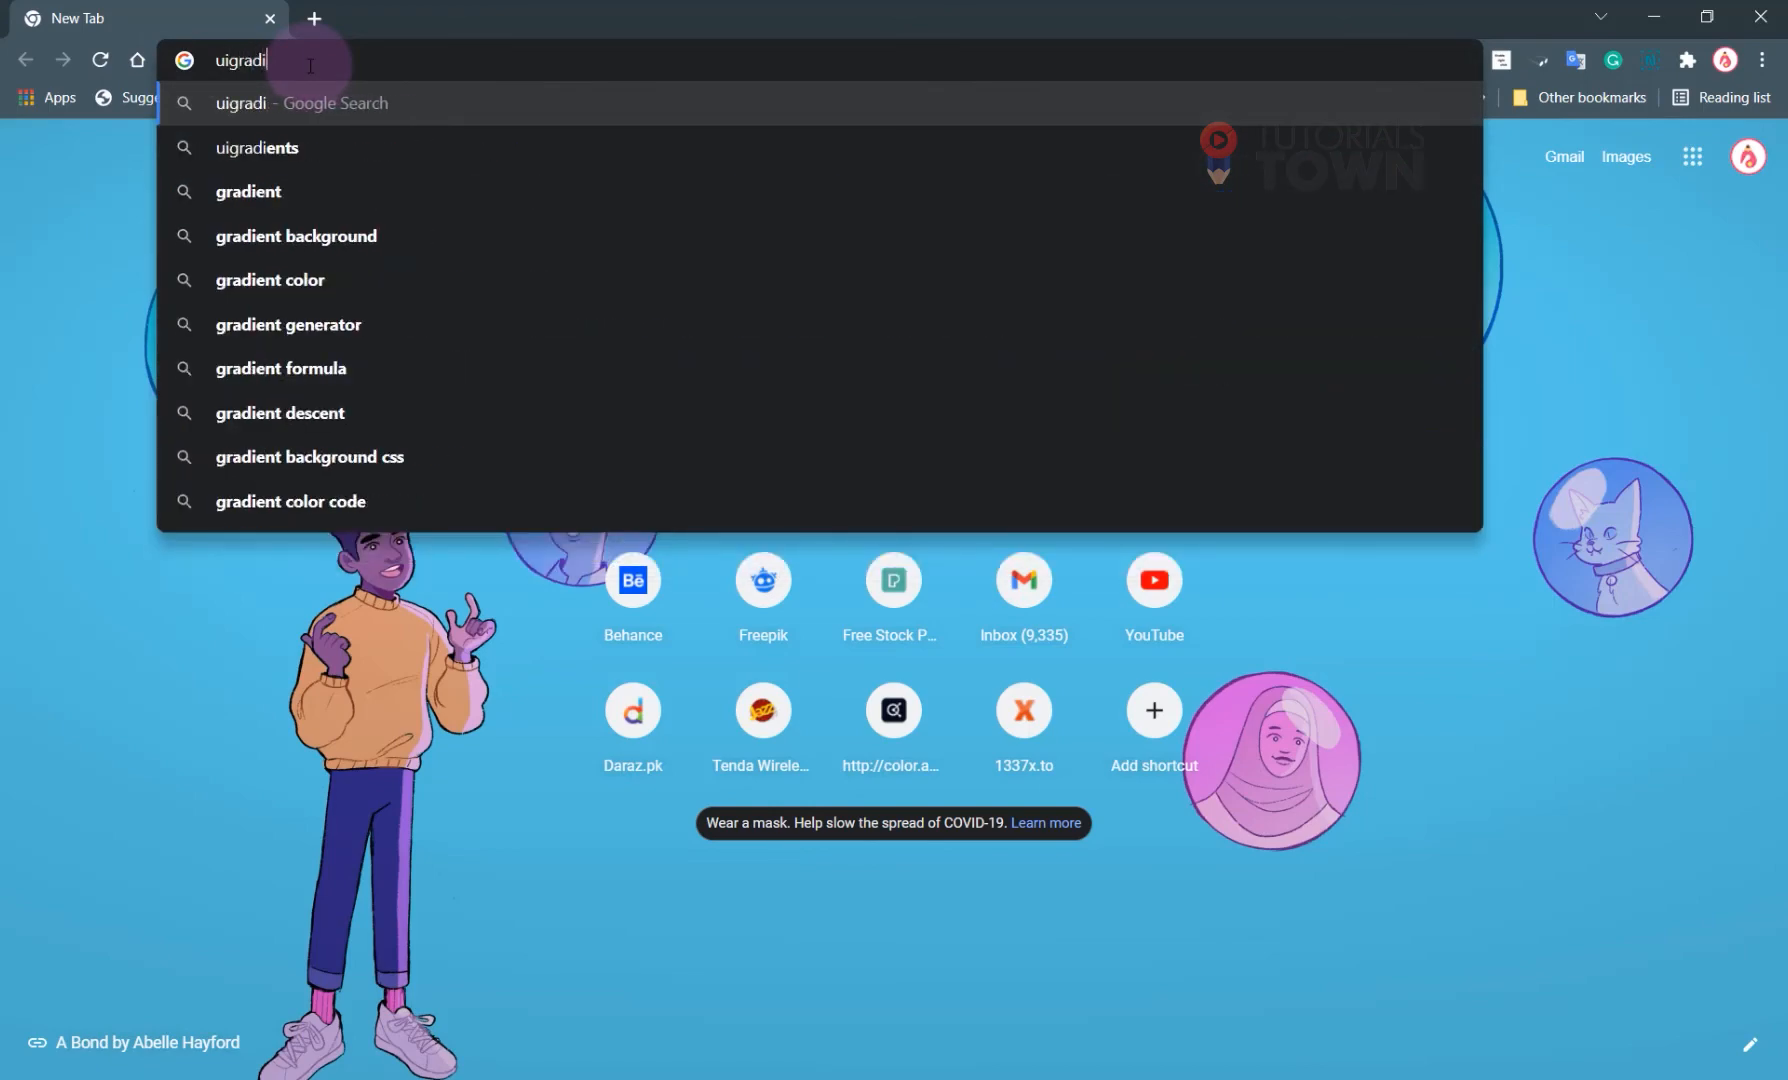
key(Down)
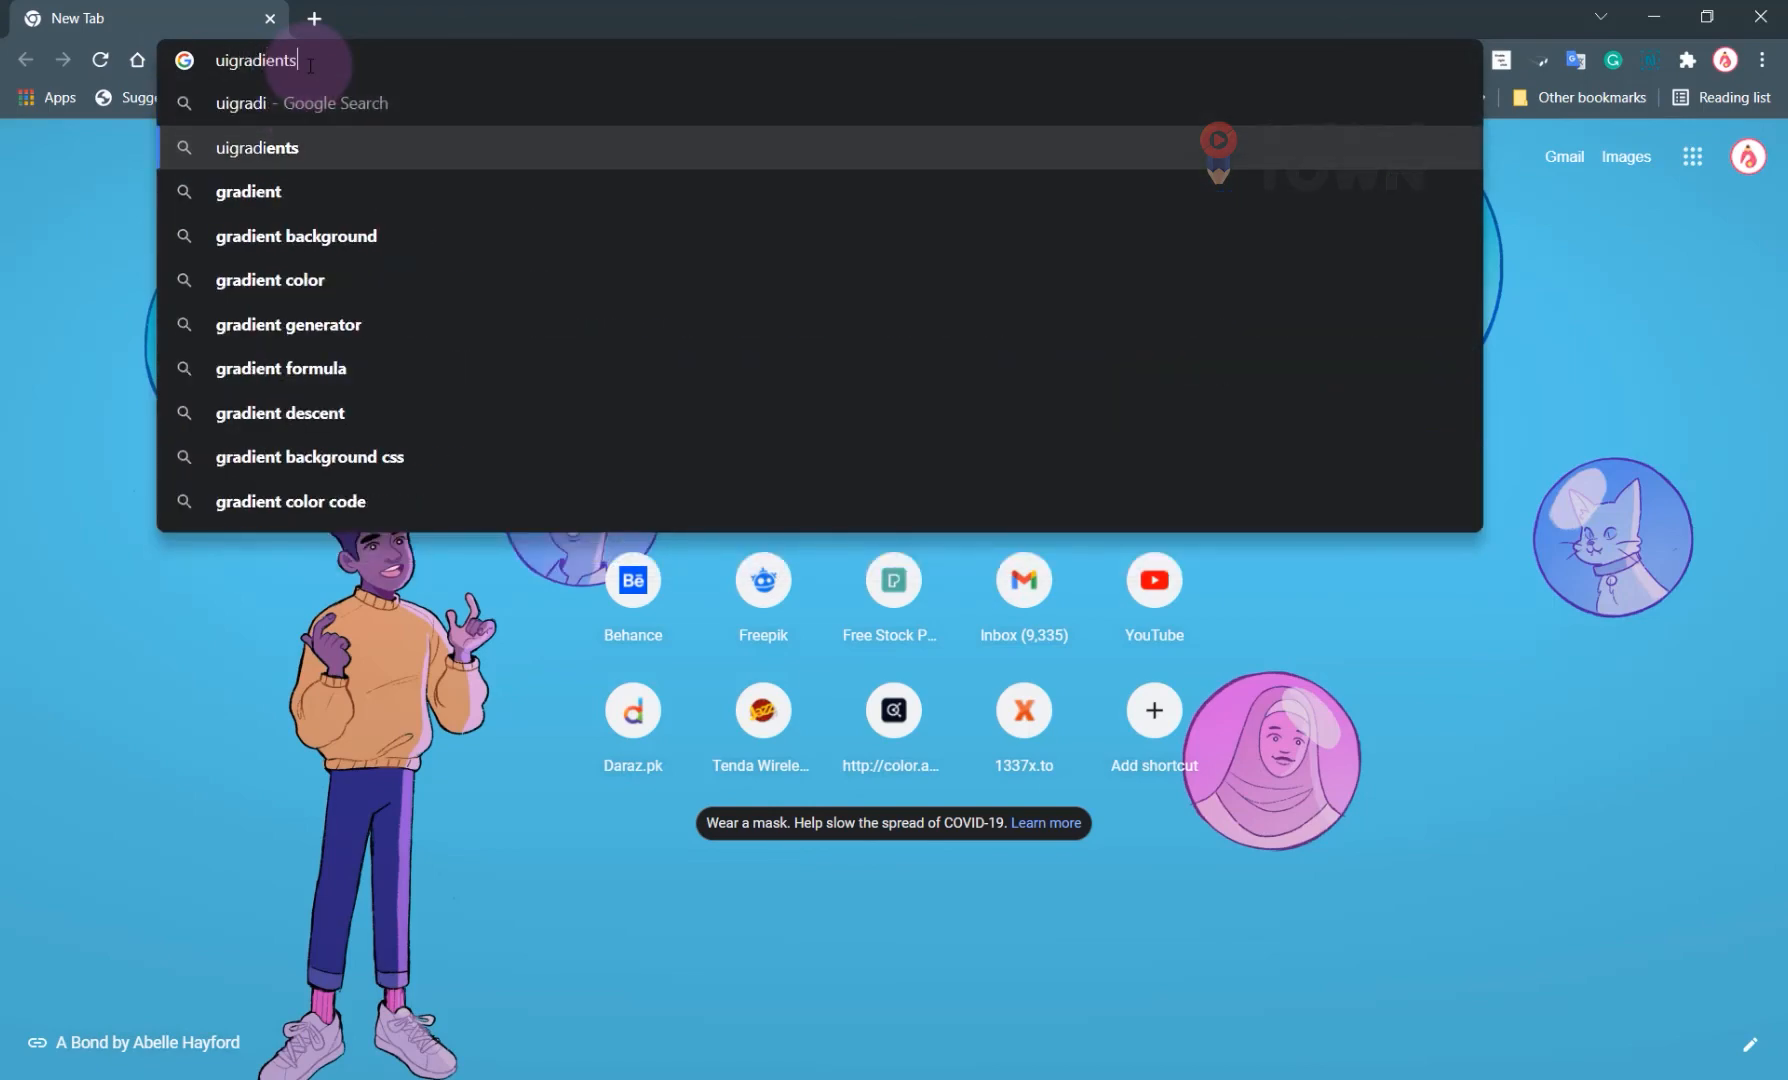
key(Return)
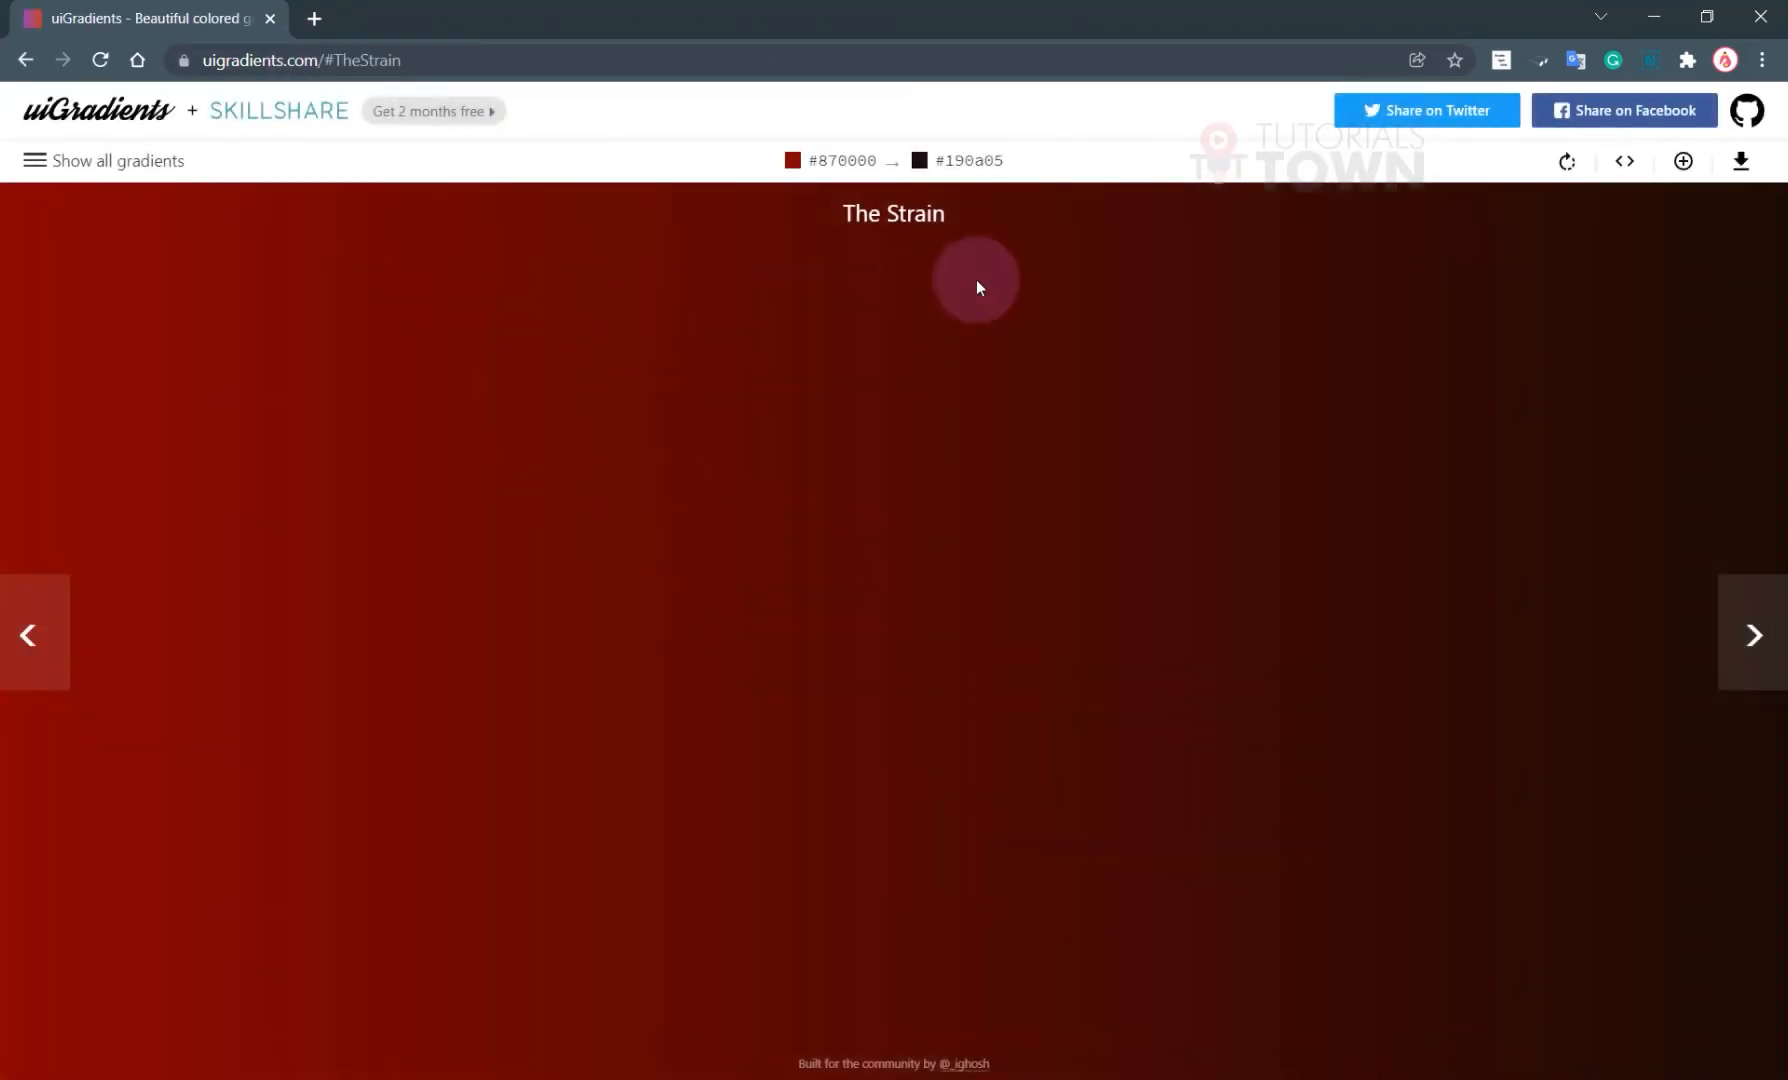
Show all gradients on uiGradients, browse the collection and open the Flare gradient.
click(35, 162)
scroll(702, 624, down, 15)
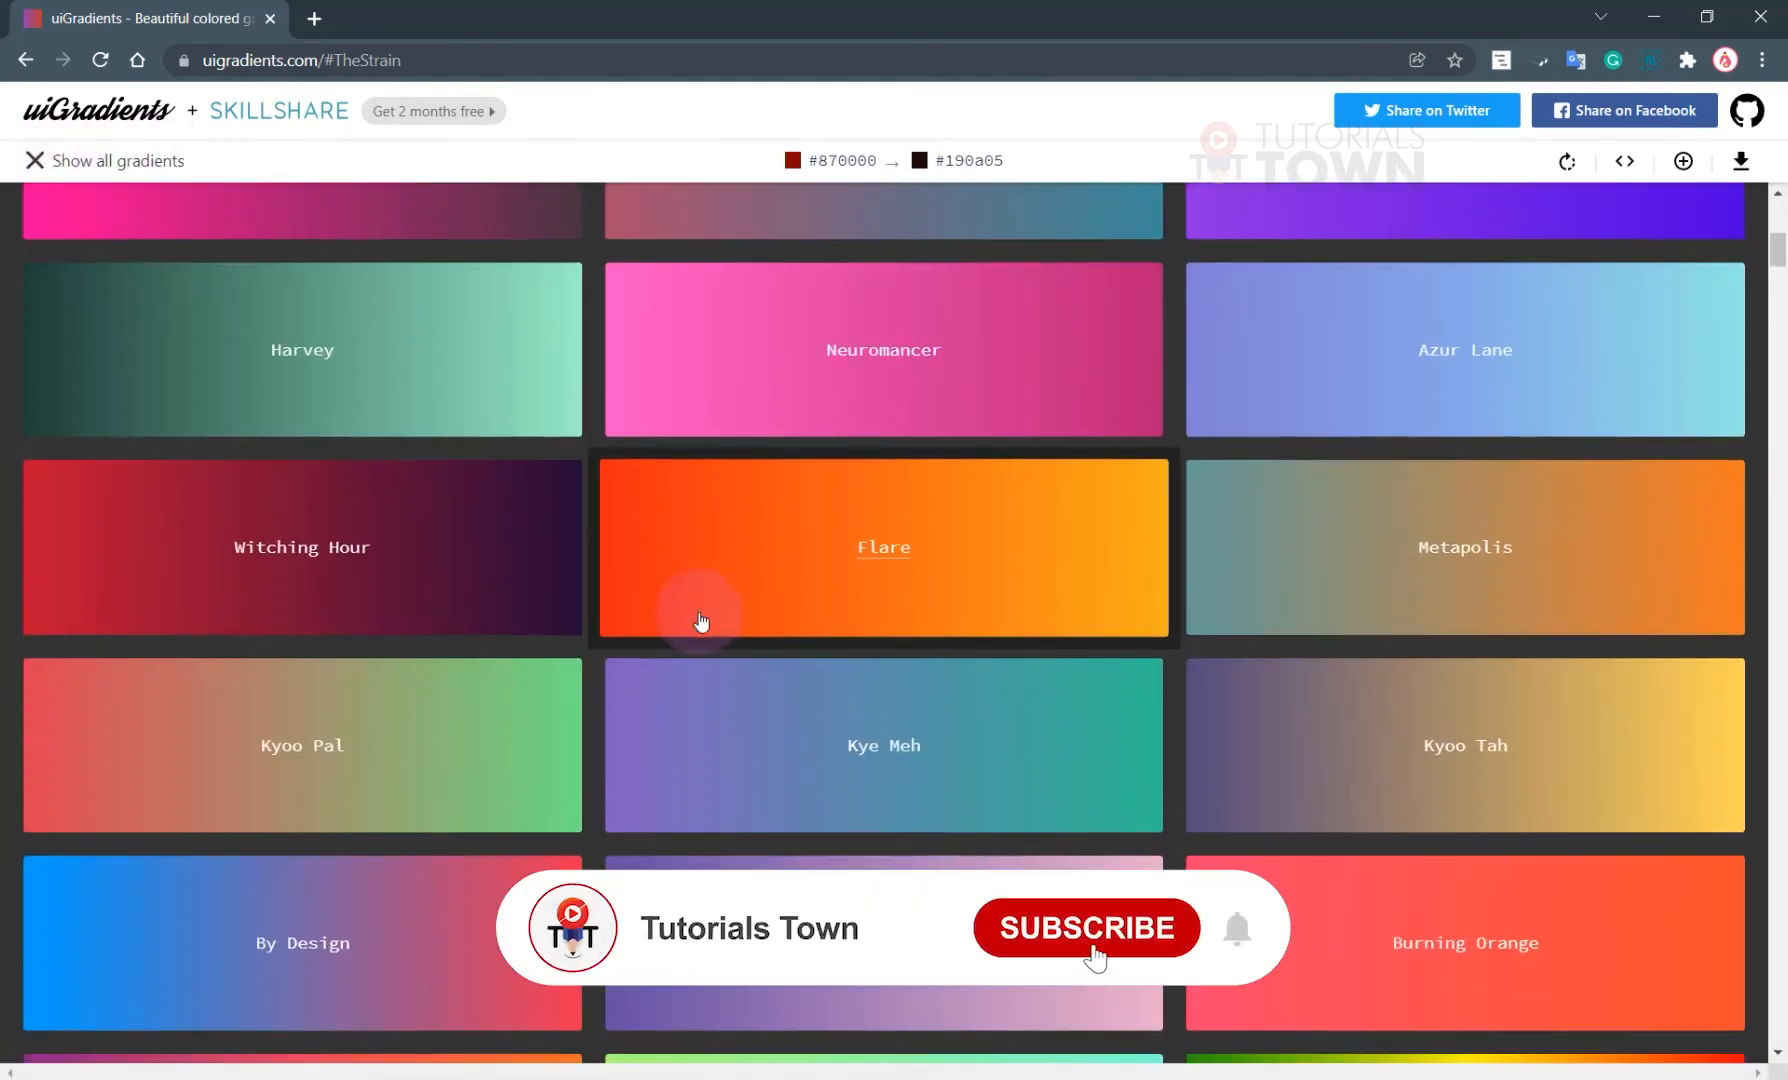
scroll(702, 624, up, 7)
scroll(702, 622, up, 1)
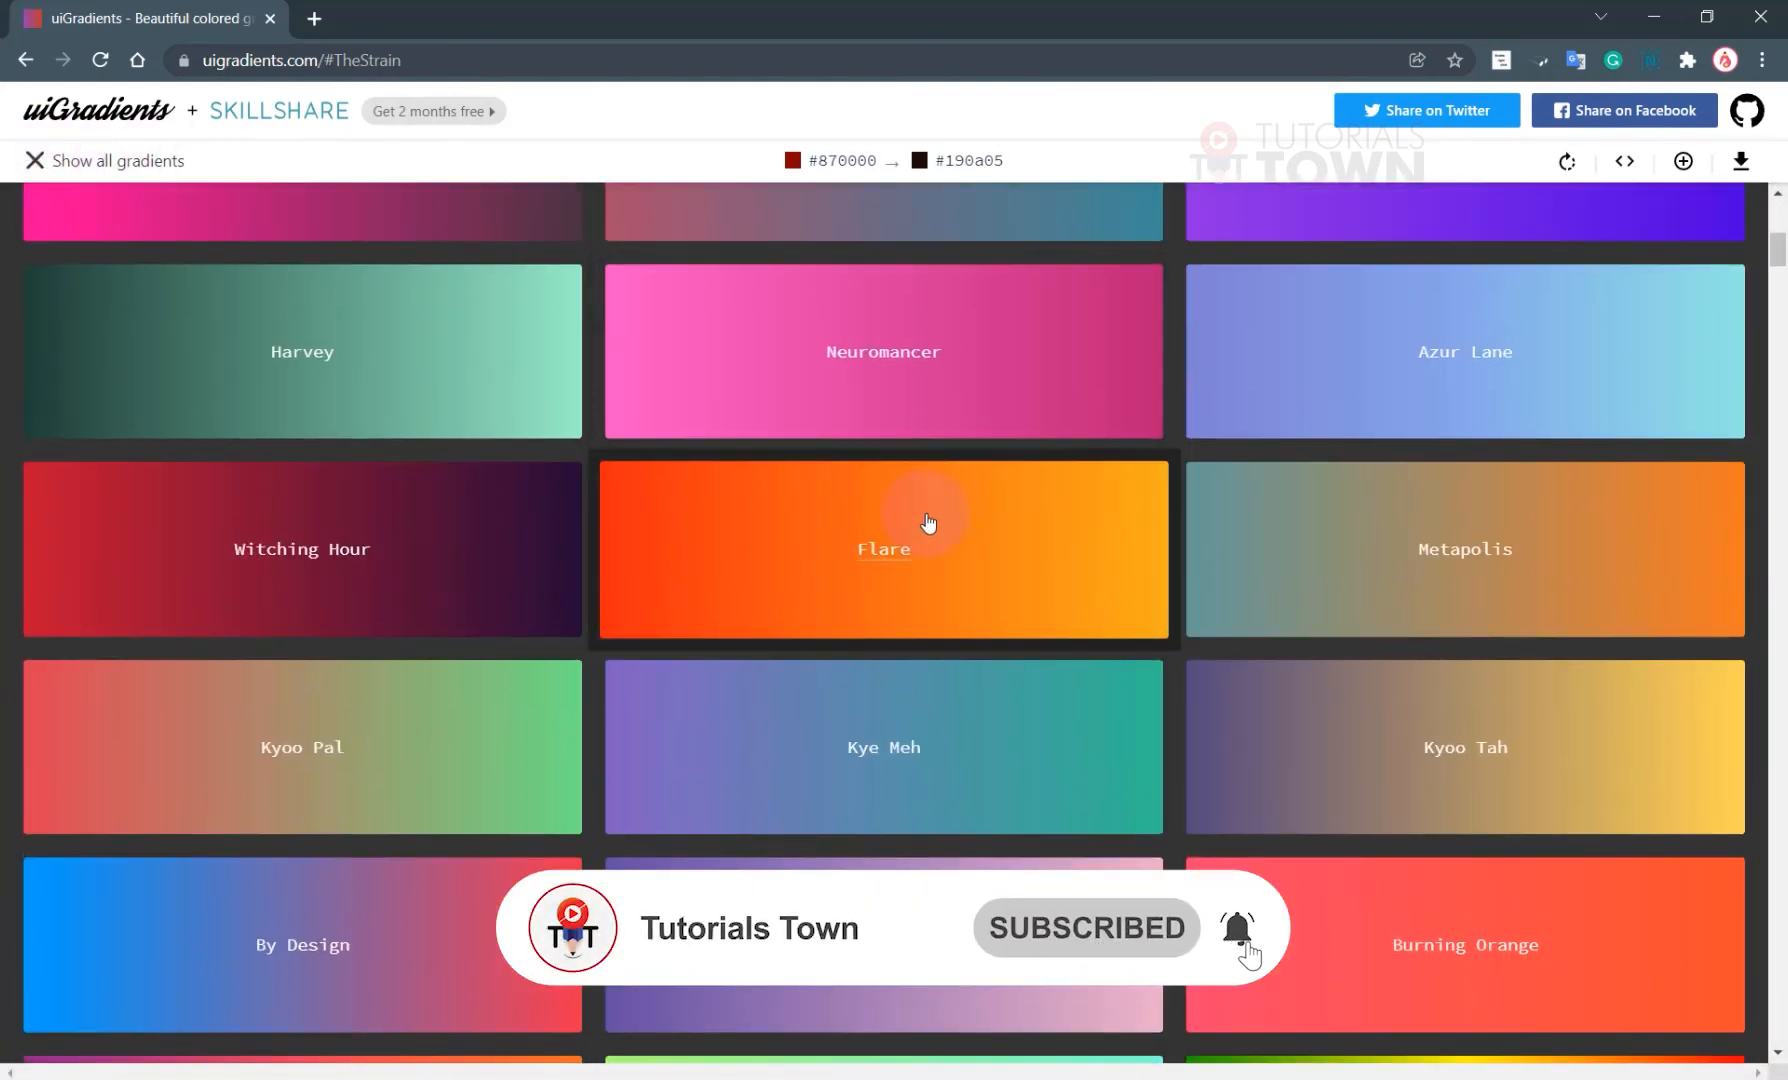
click(878, 543)
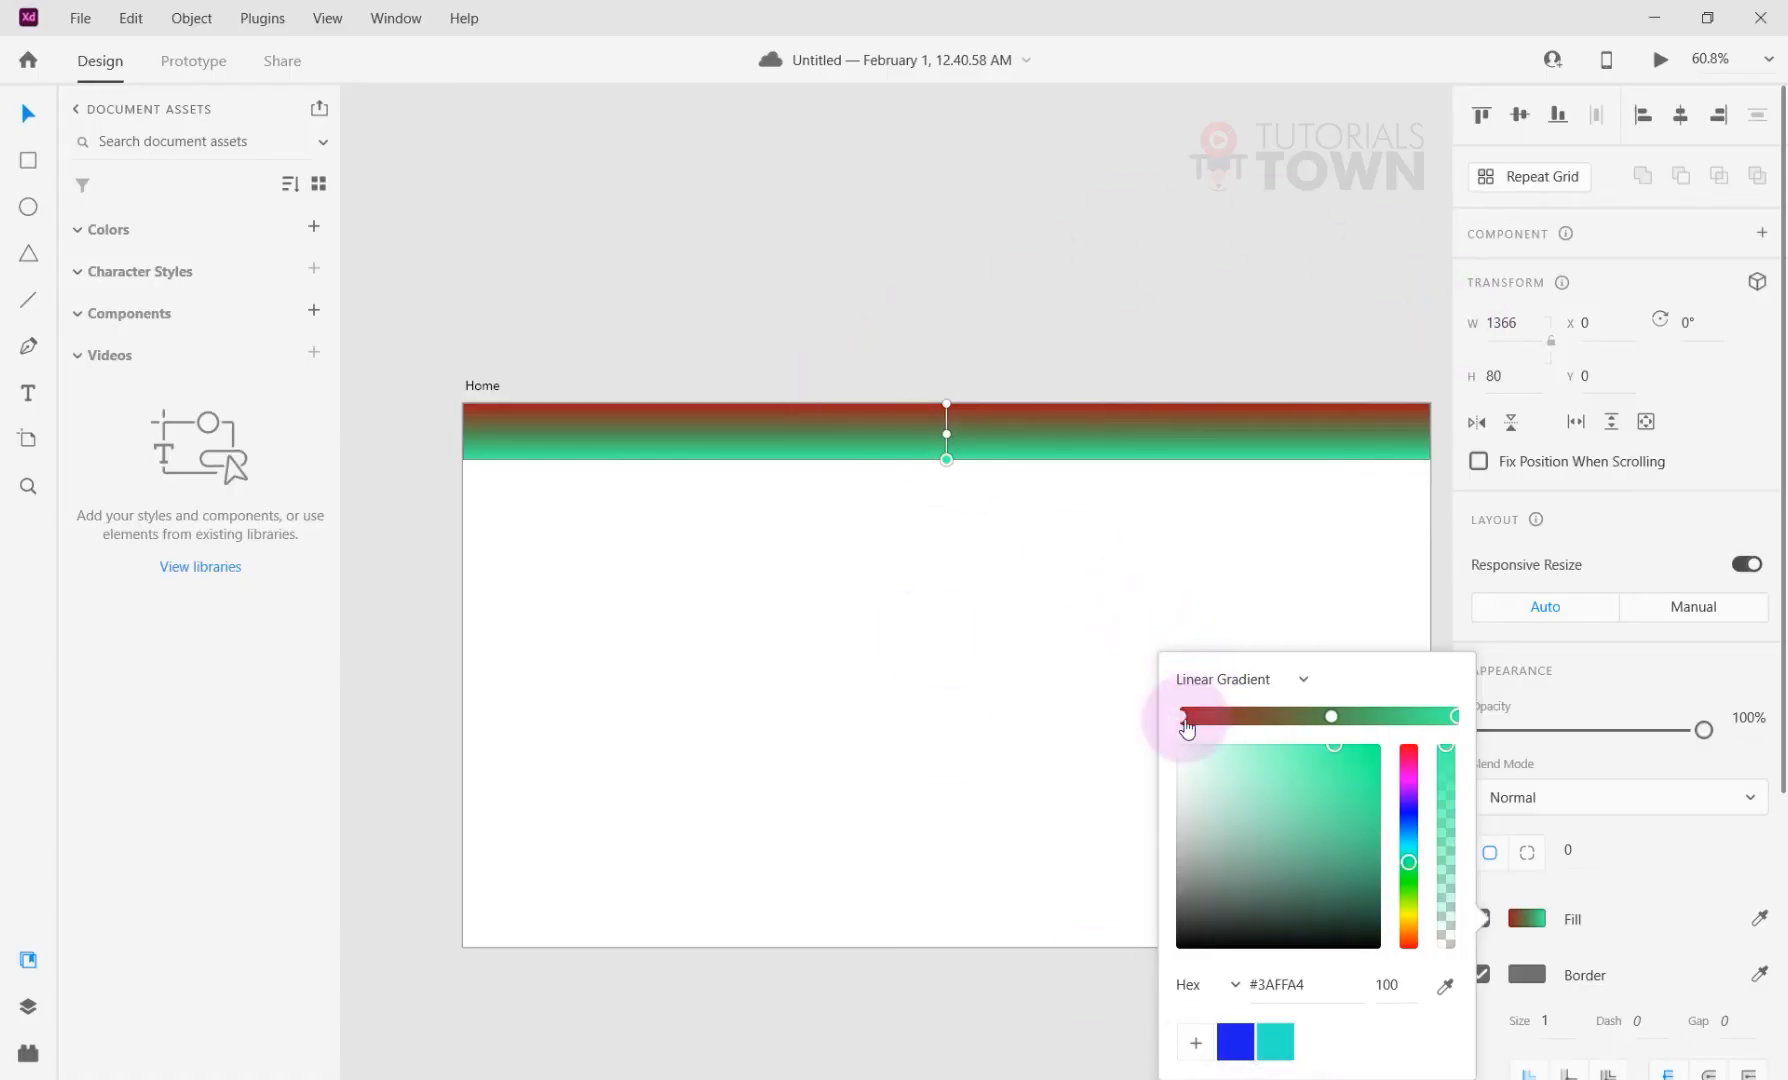
Return to Adobe XD and remove the middle green stop from the header's linear gradient.
click(1344, 722)
drag(1331, 717, 1332, 750)
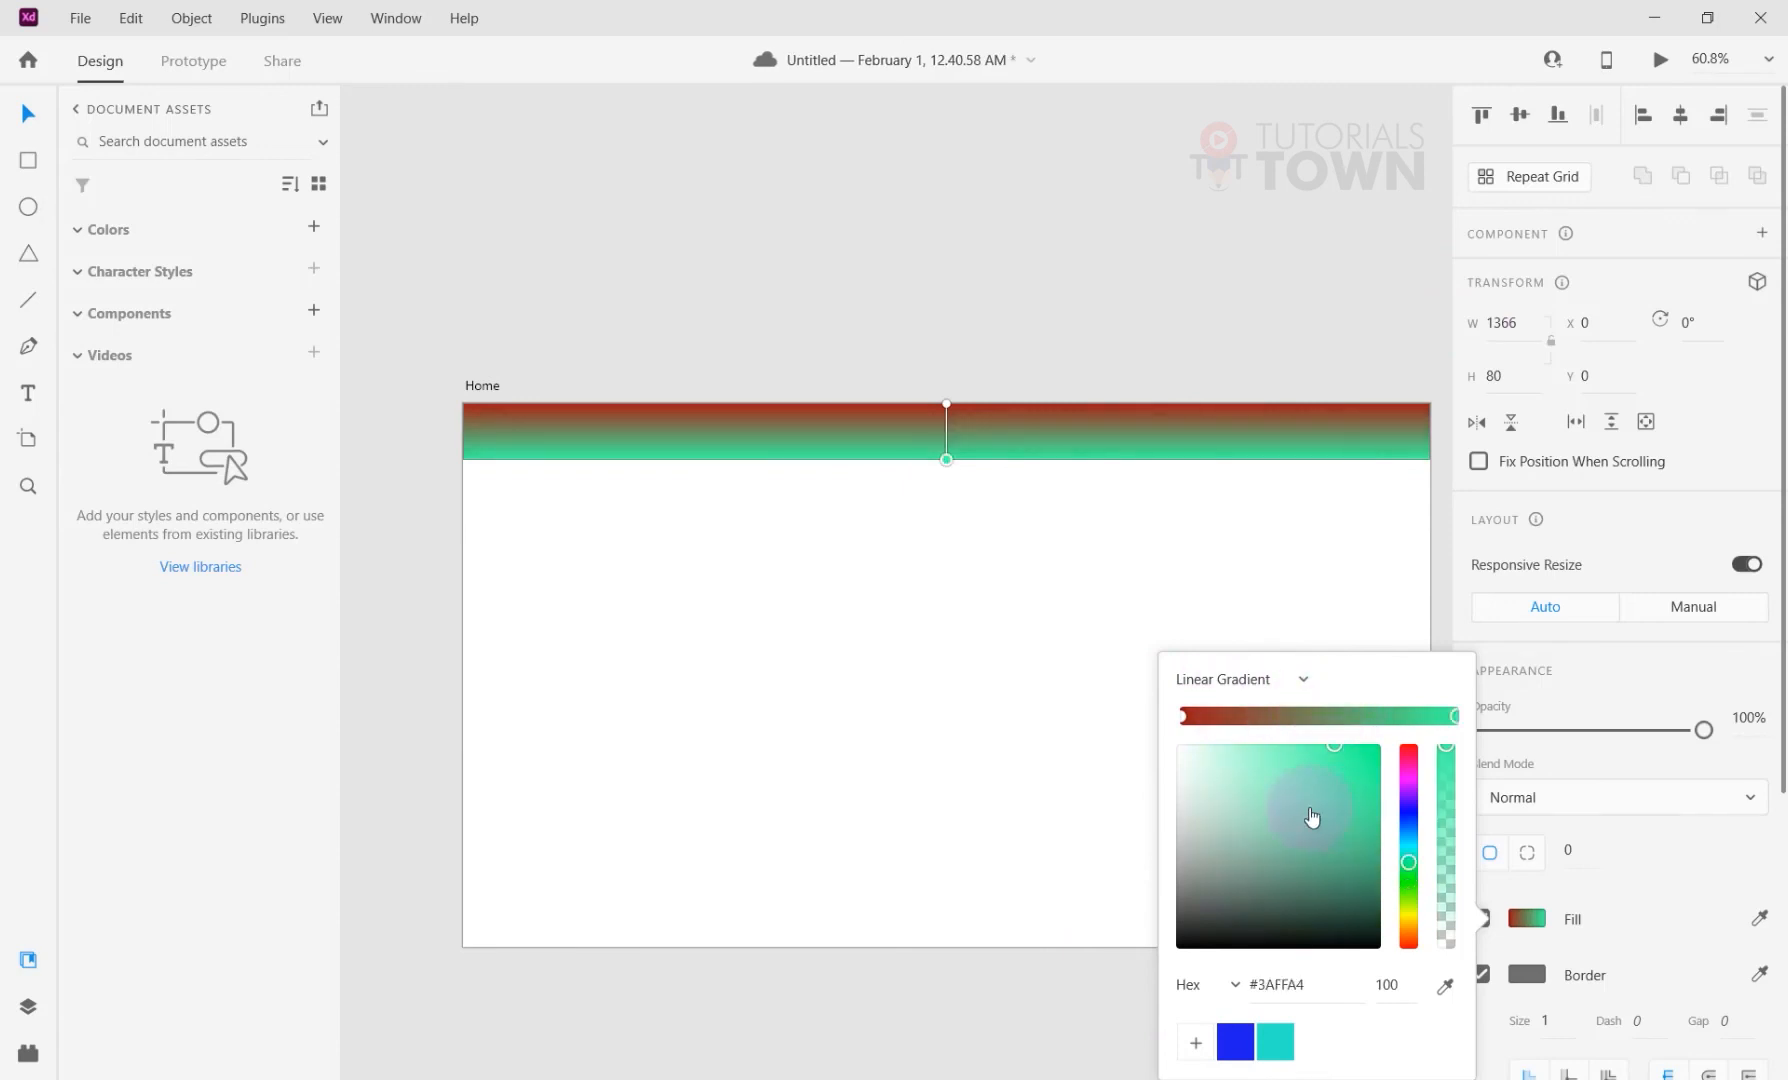
Set the start stop of the header's linear gradient to #f12711.
click(1184, 716)
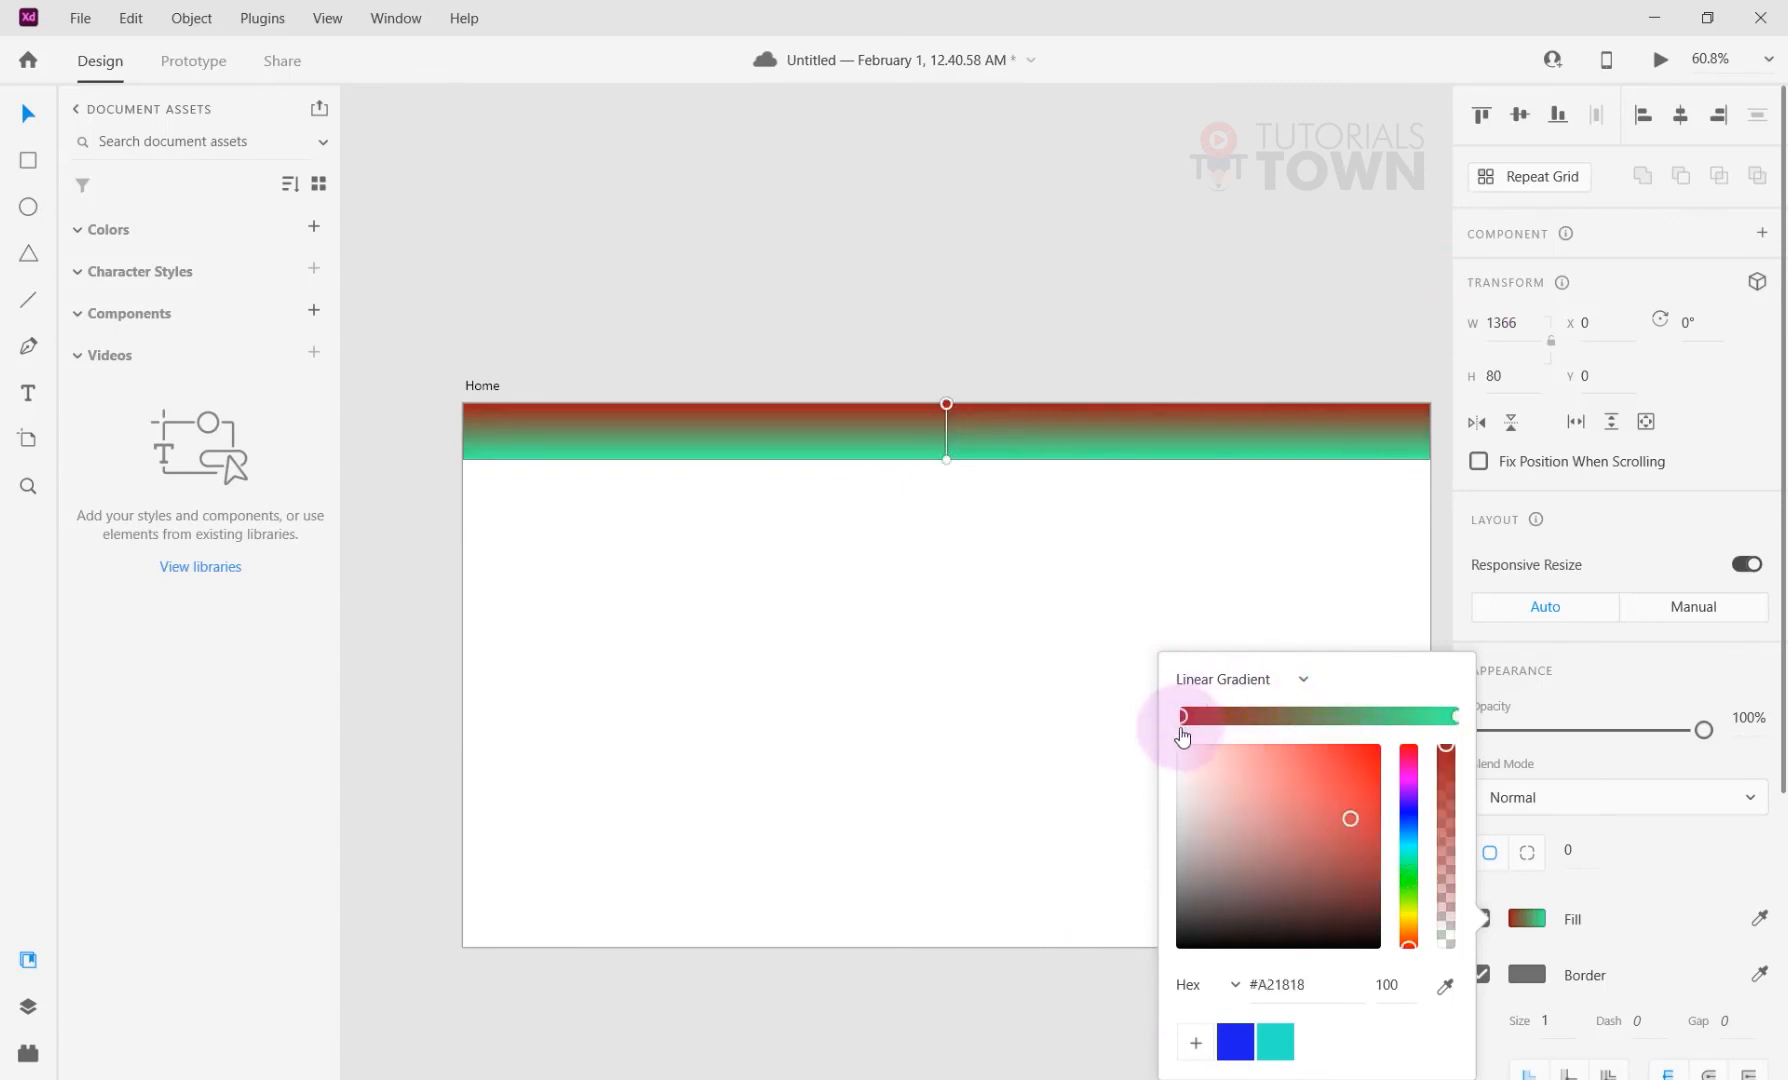
drag(1320, 984, 1240, 985)
key(ctrl+c)
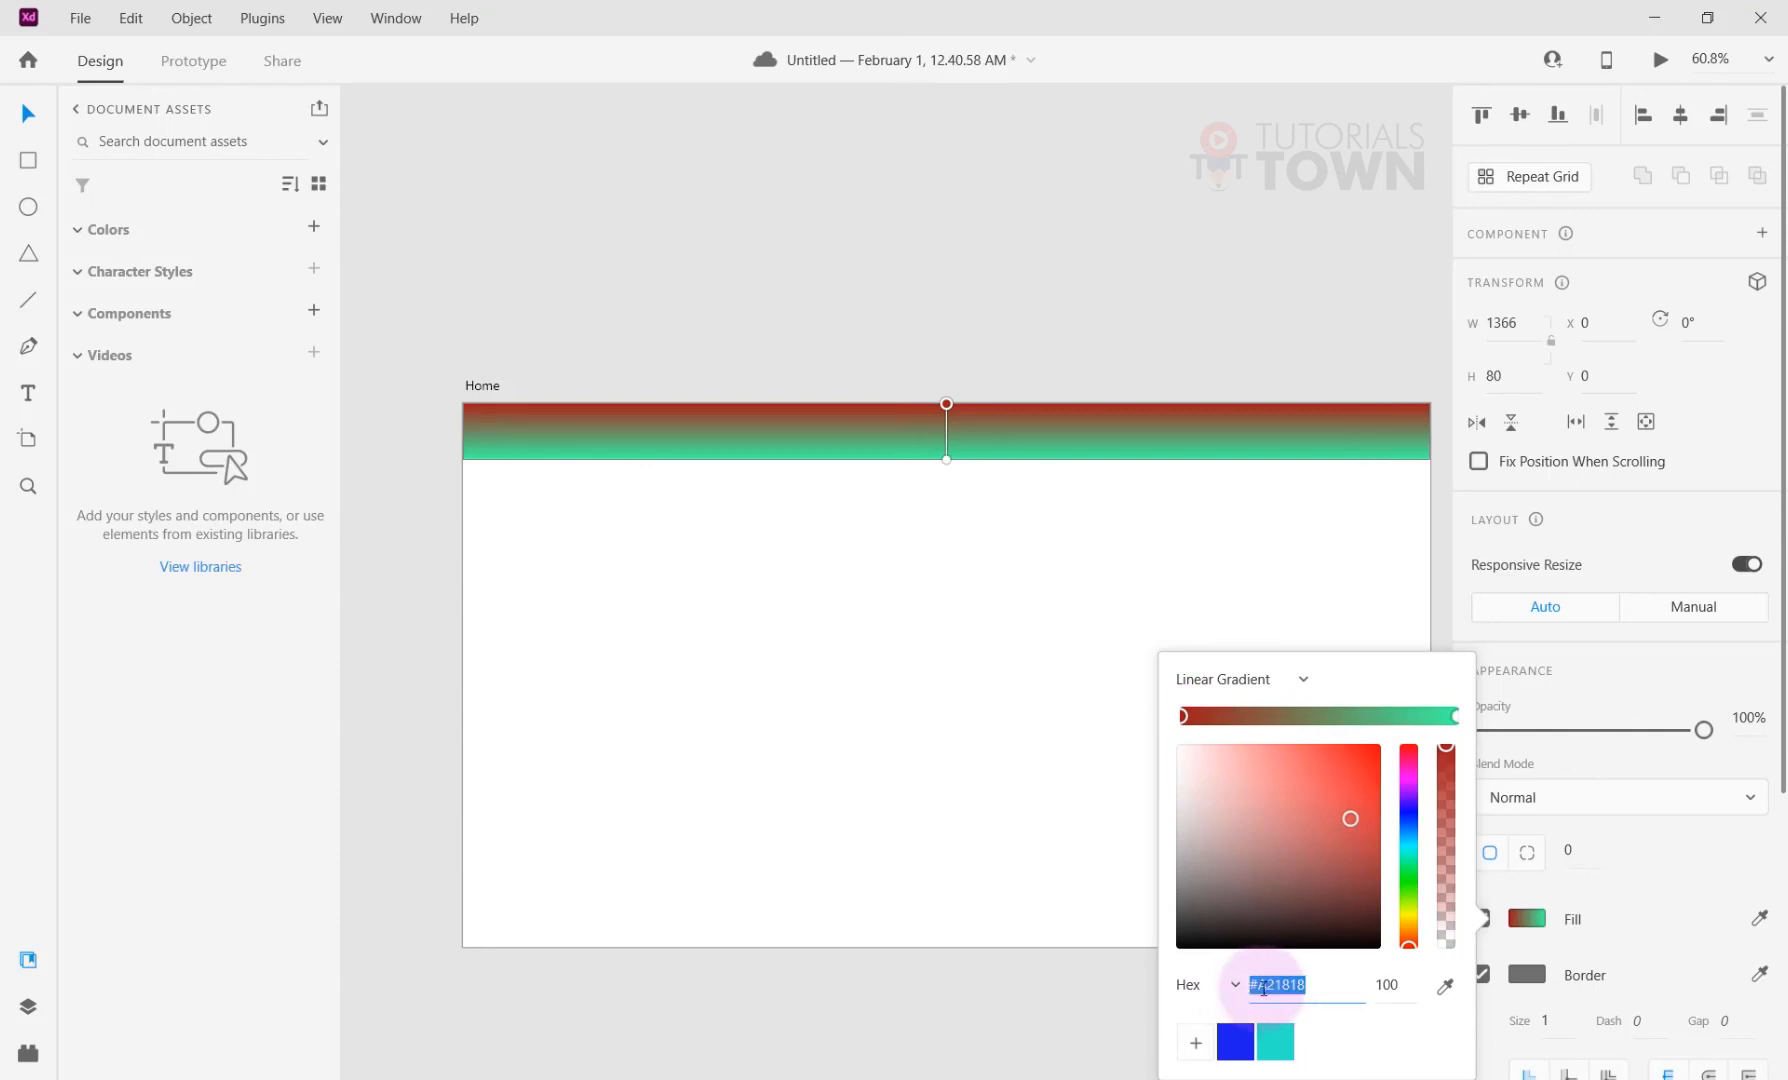
right_click(1263, 988)
click(1333, 882)
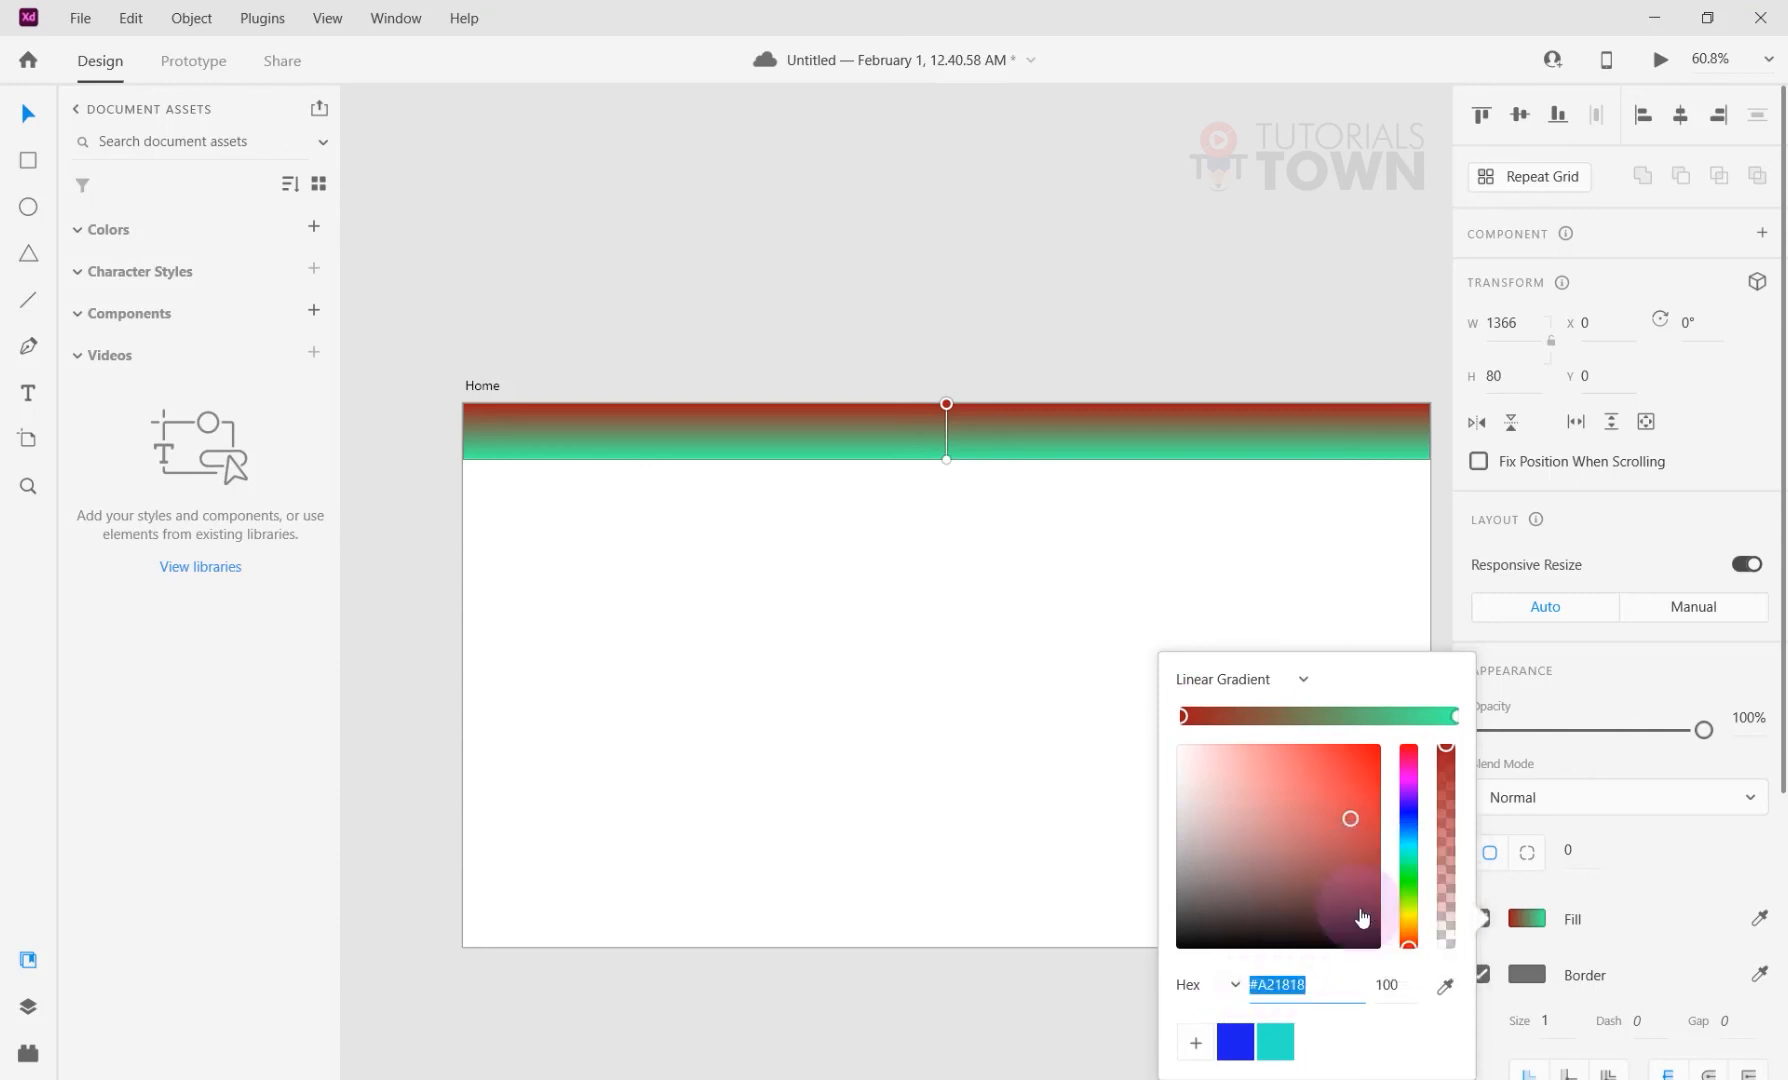
right_click(1325, 984)
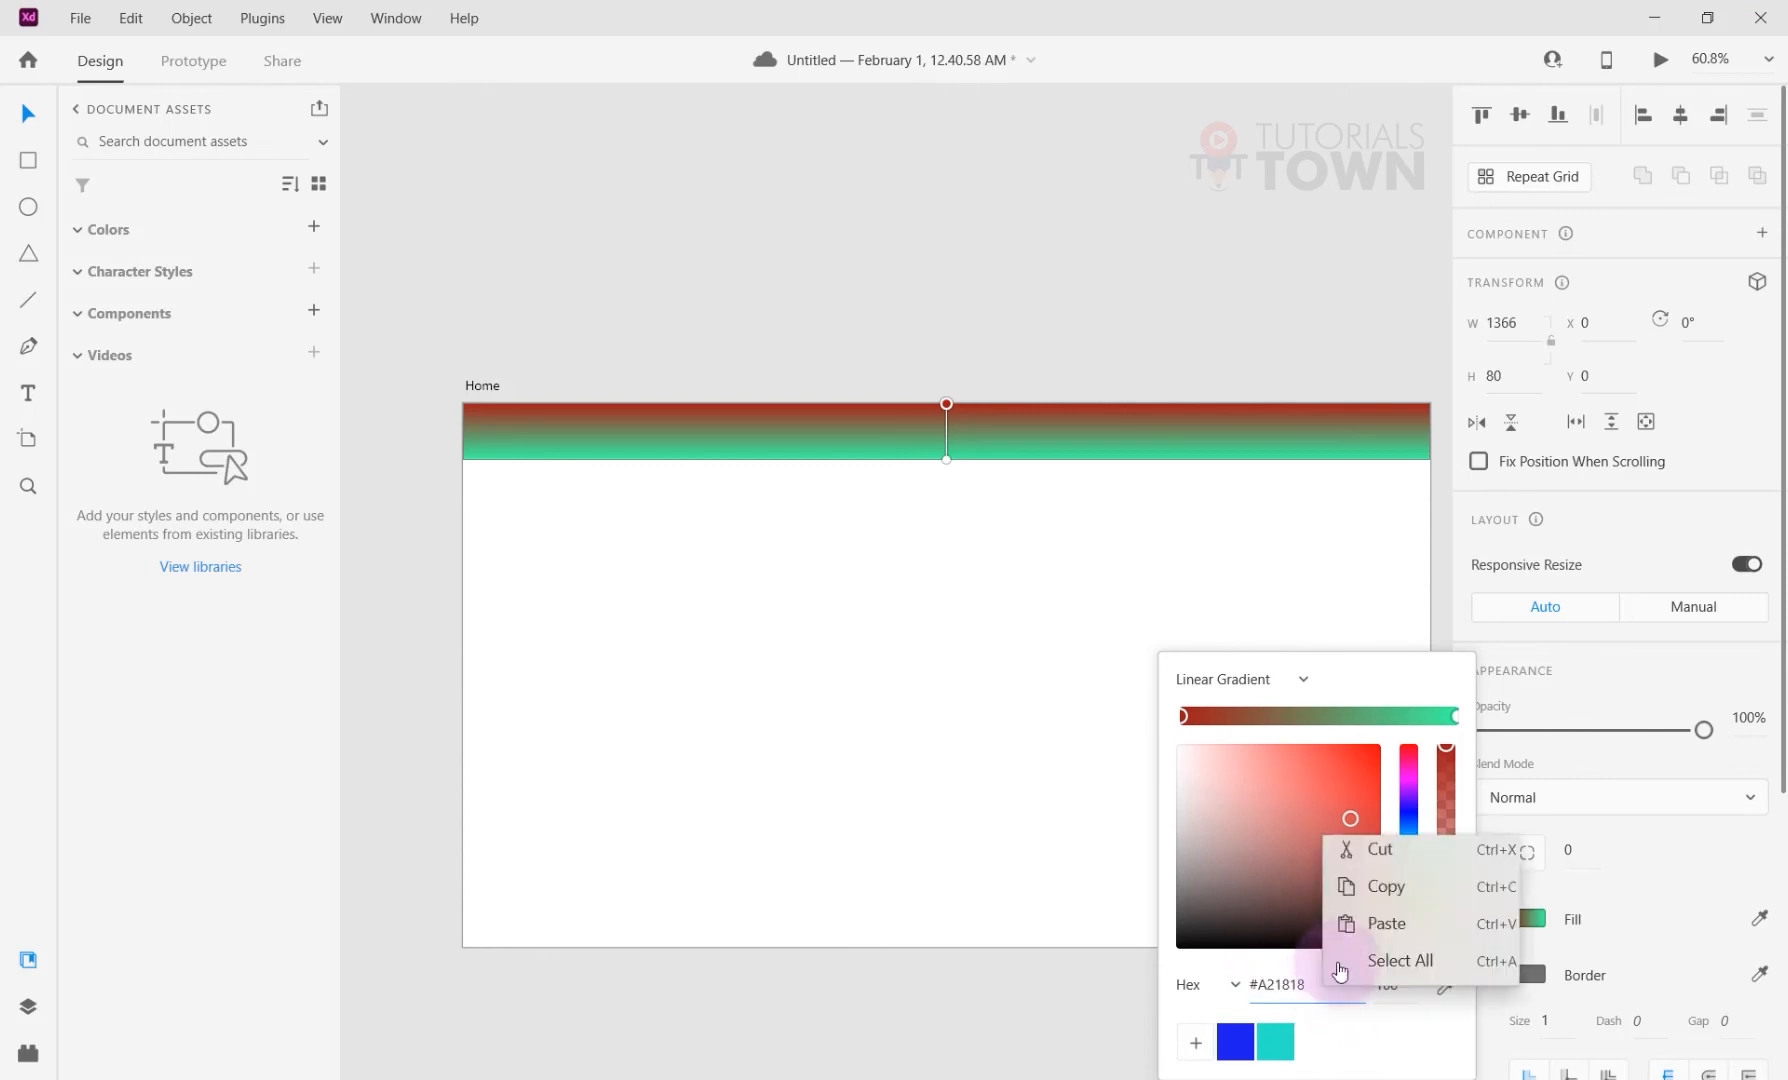
click(1373, 924)
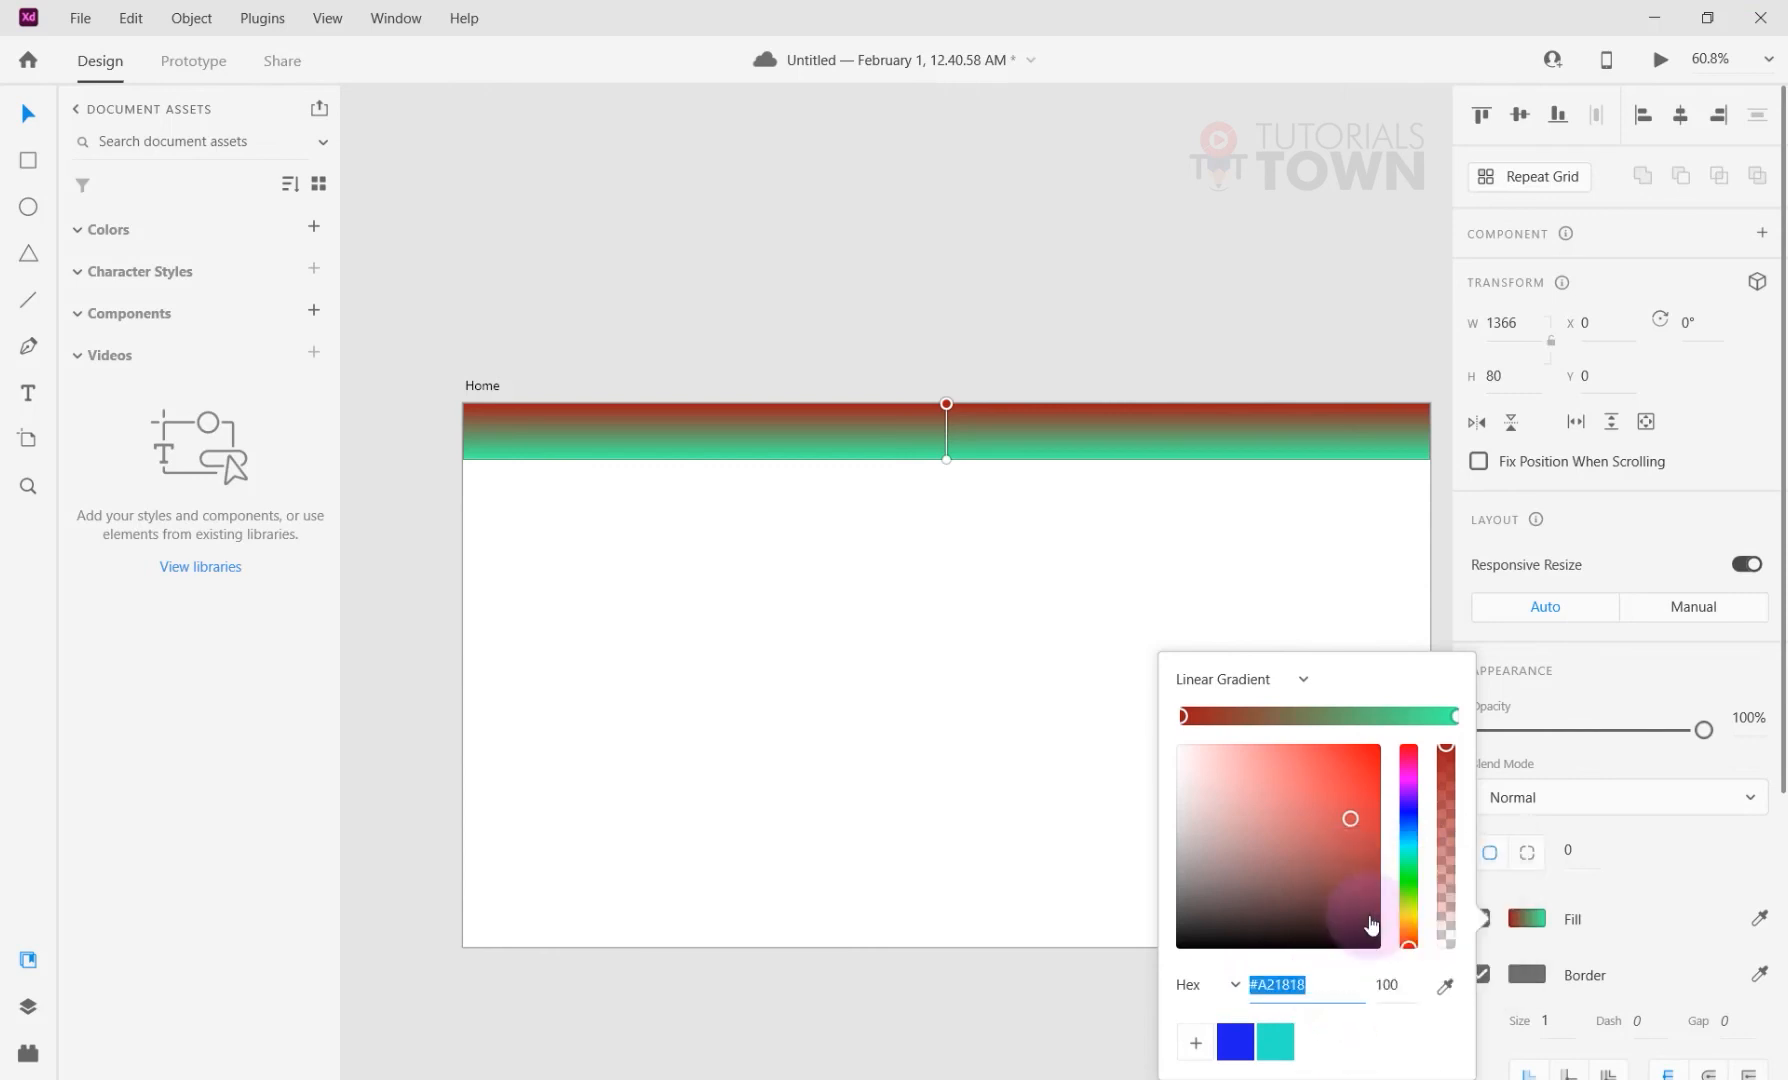
click(1295, 986)
key(BackSpace)
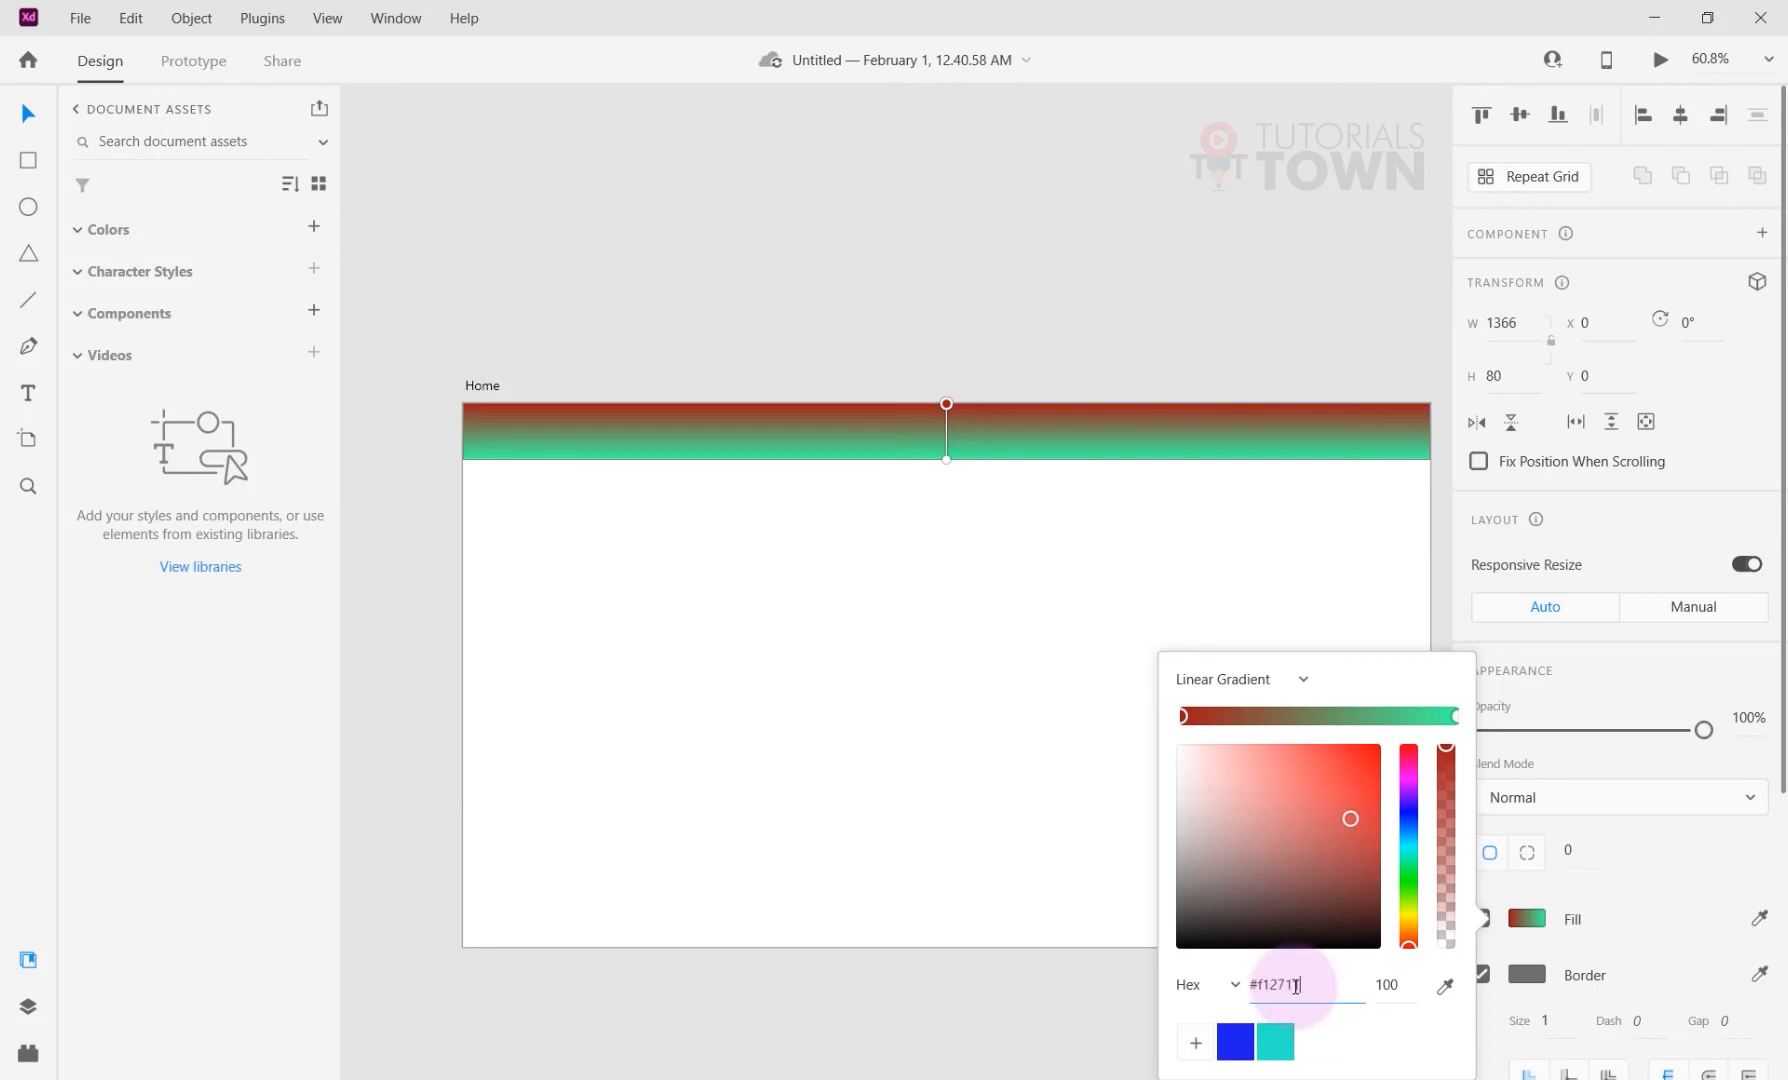
text(#f12711)
key(Return)
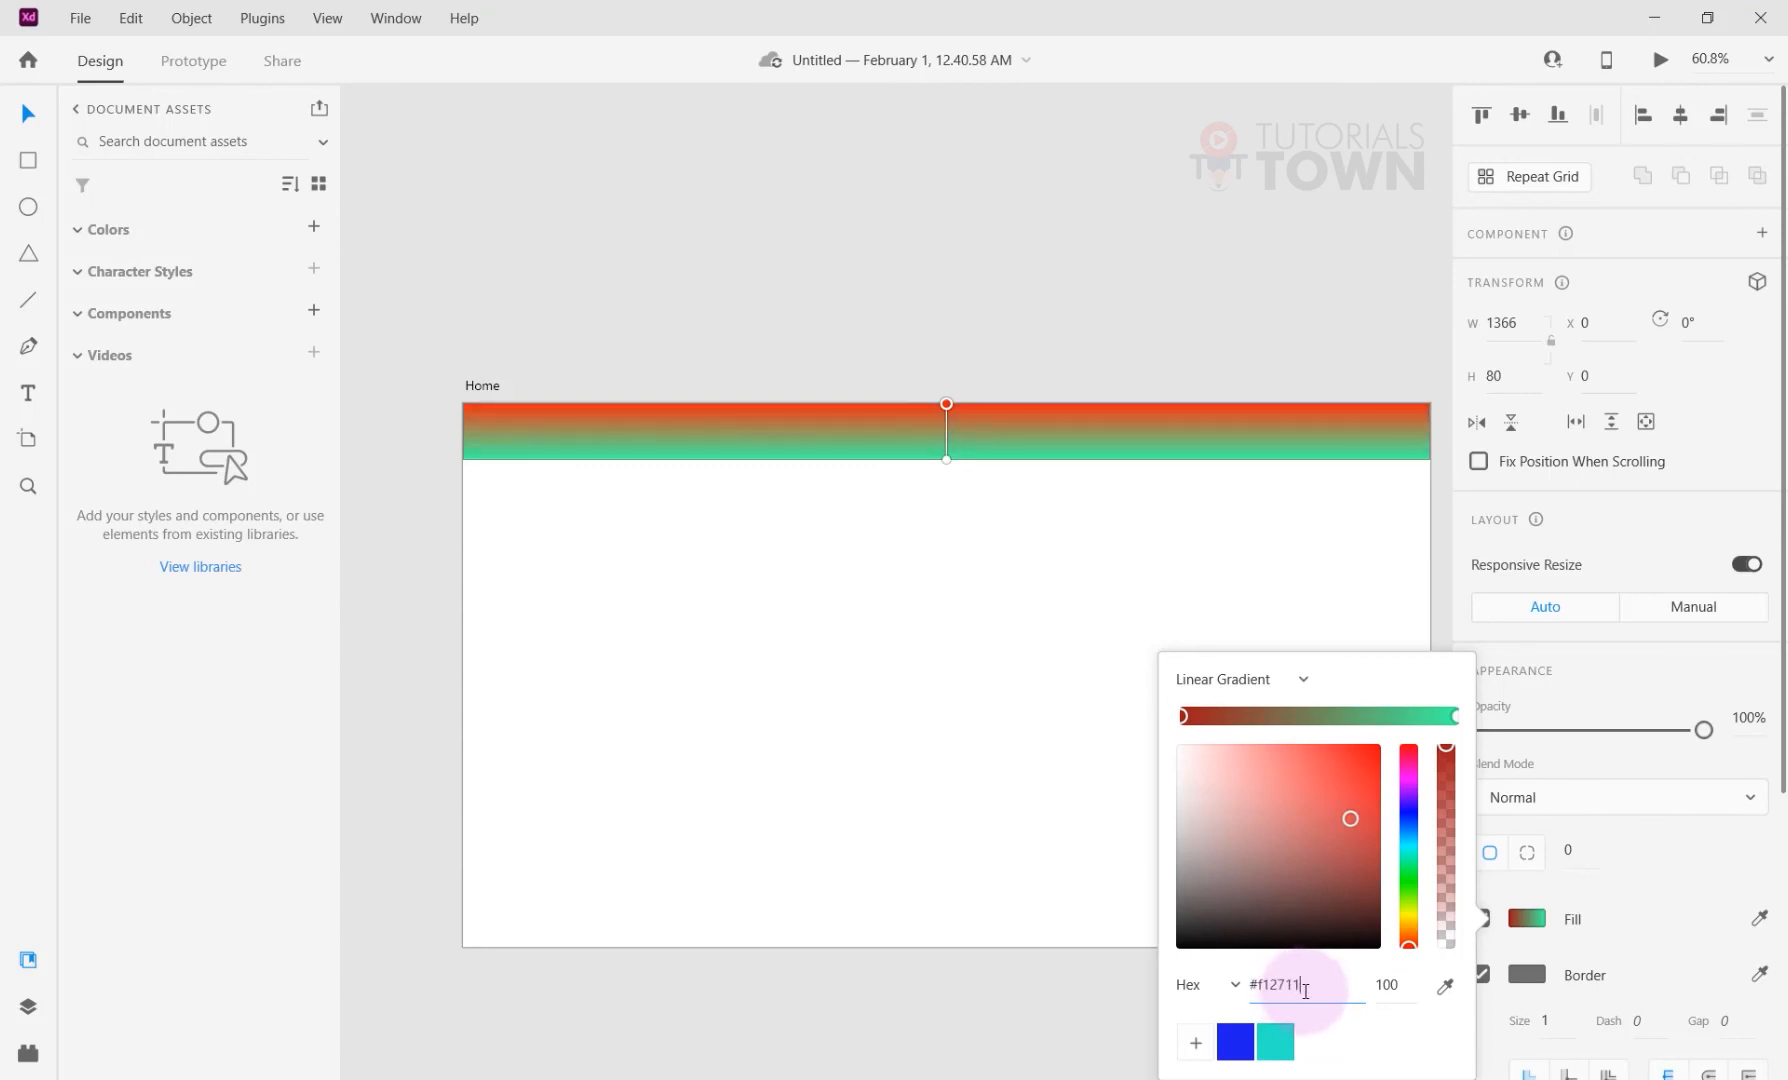
Copy the Flare gradient's second color from uiGradients in Chrome, return to Adobe XD and set the header gradient's end stop to #f5af19.
click(1456, 718)
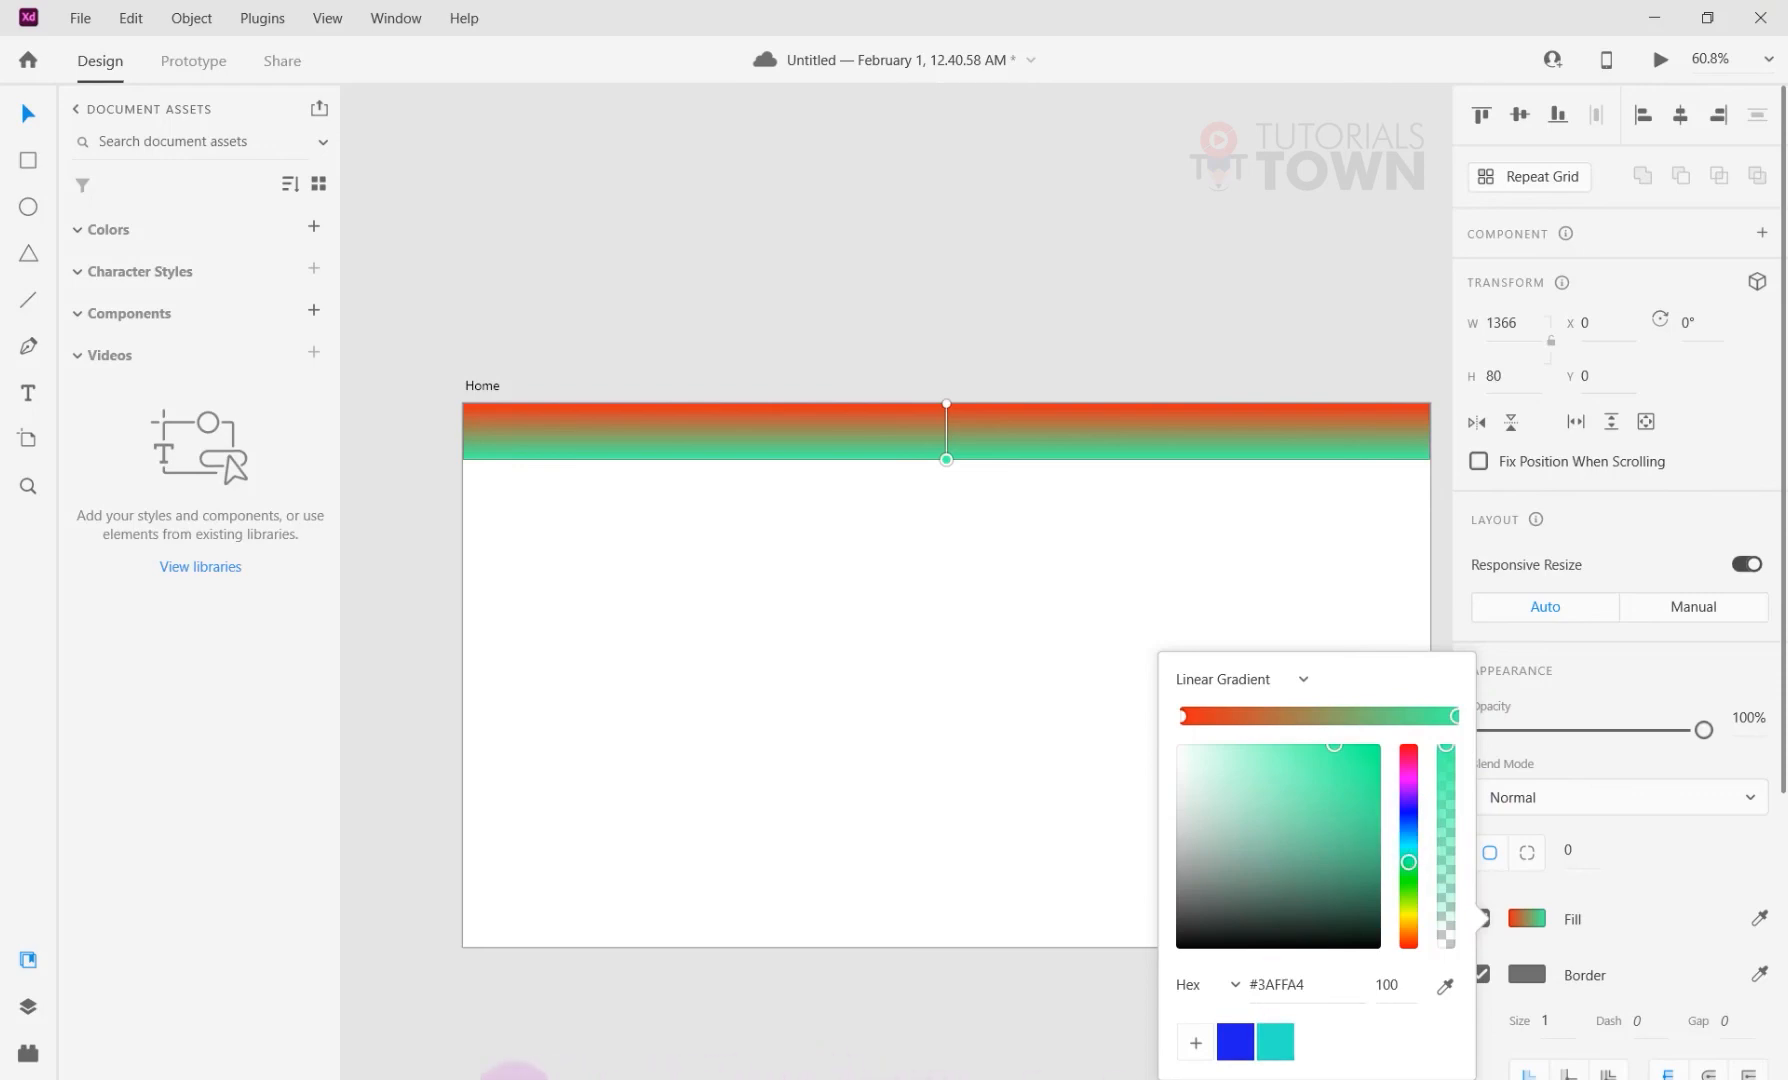
click(664, 1040)
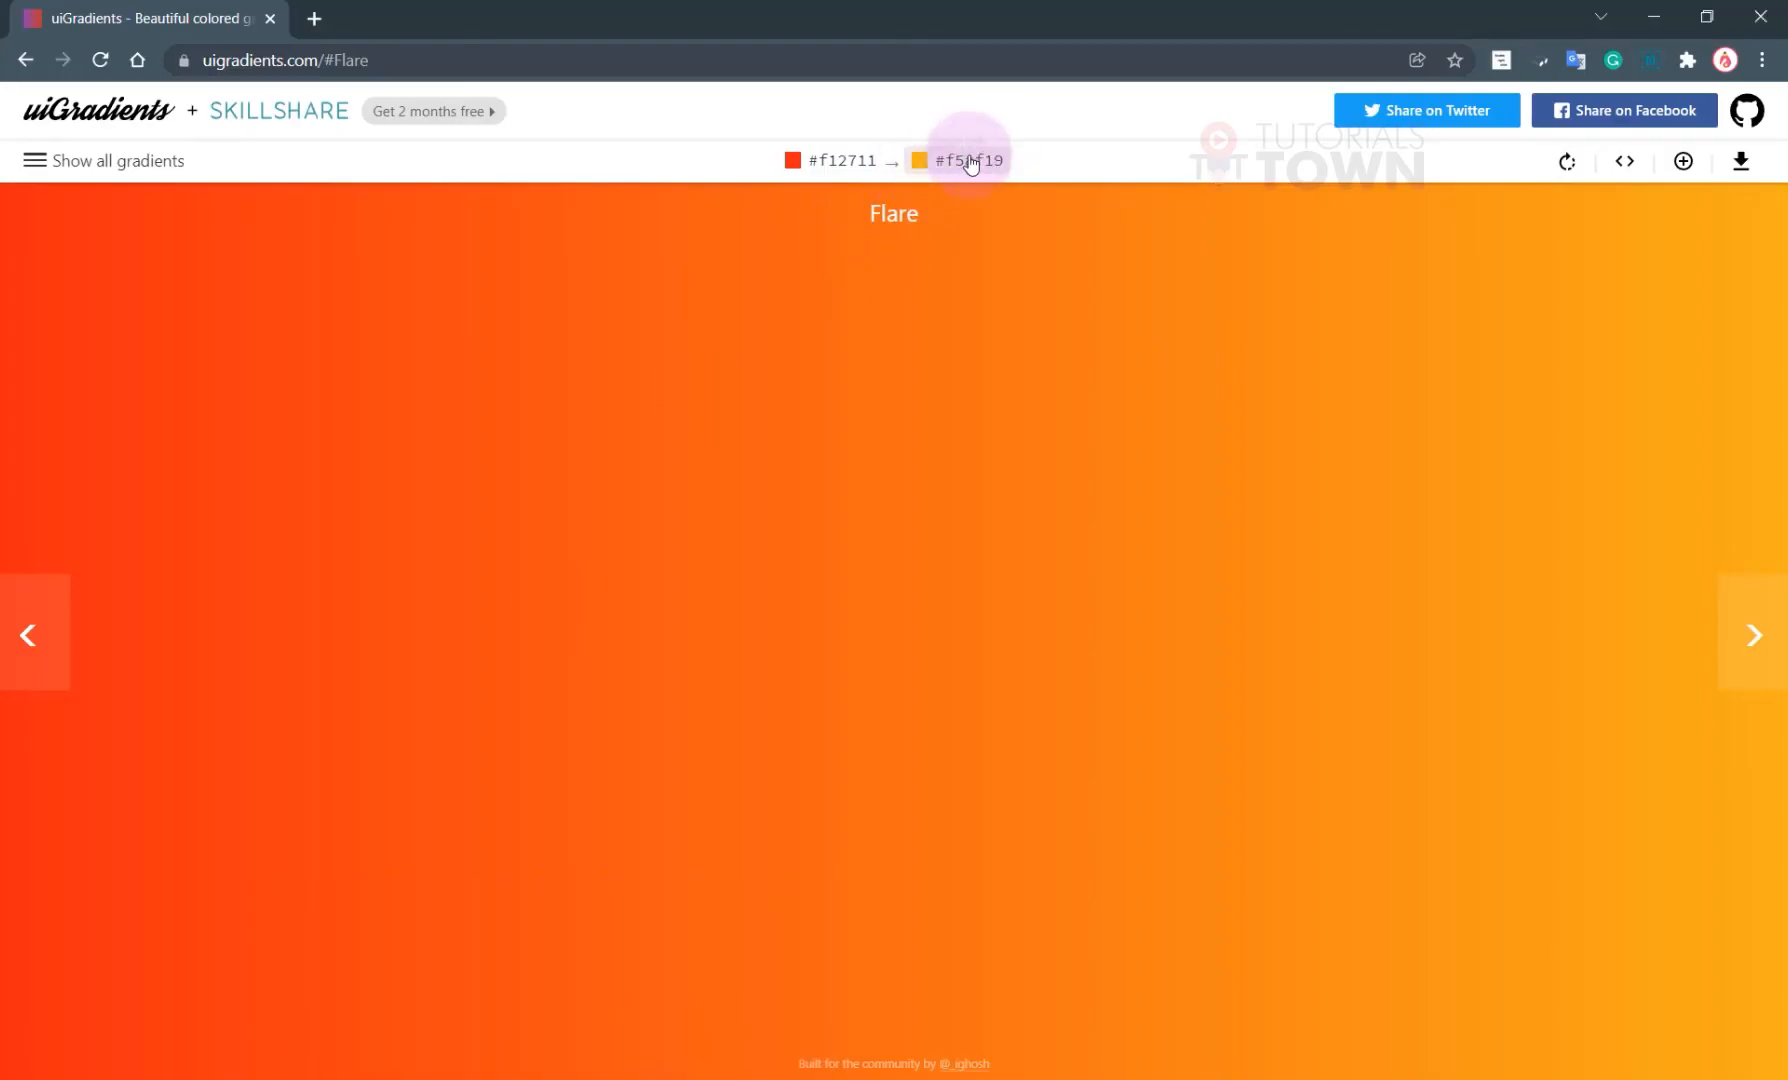
key(alt+Tab)
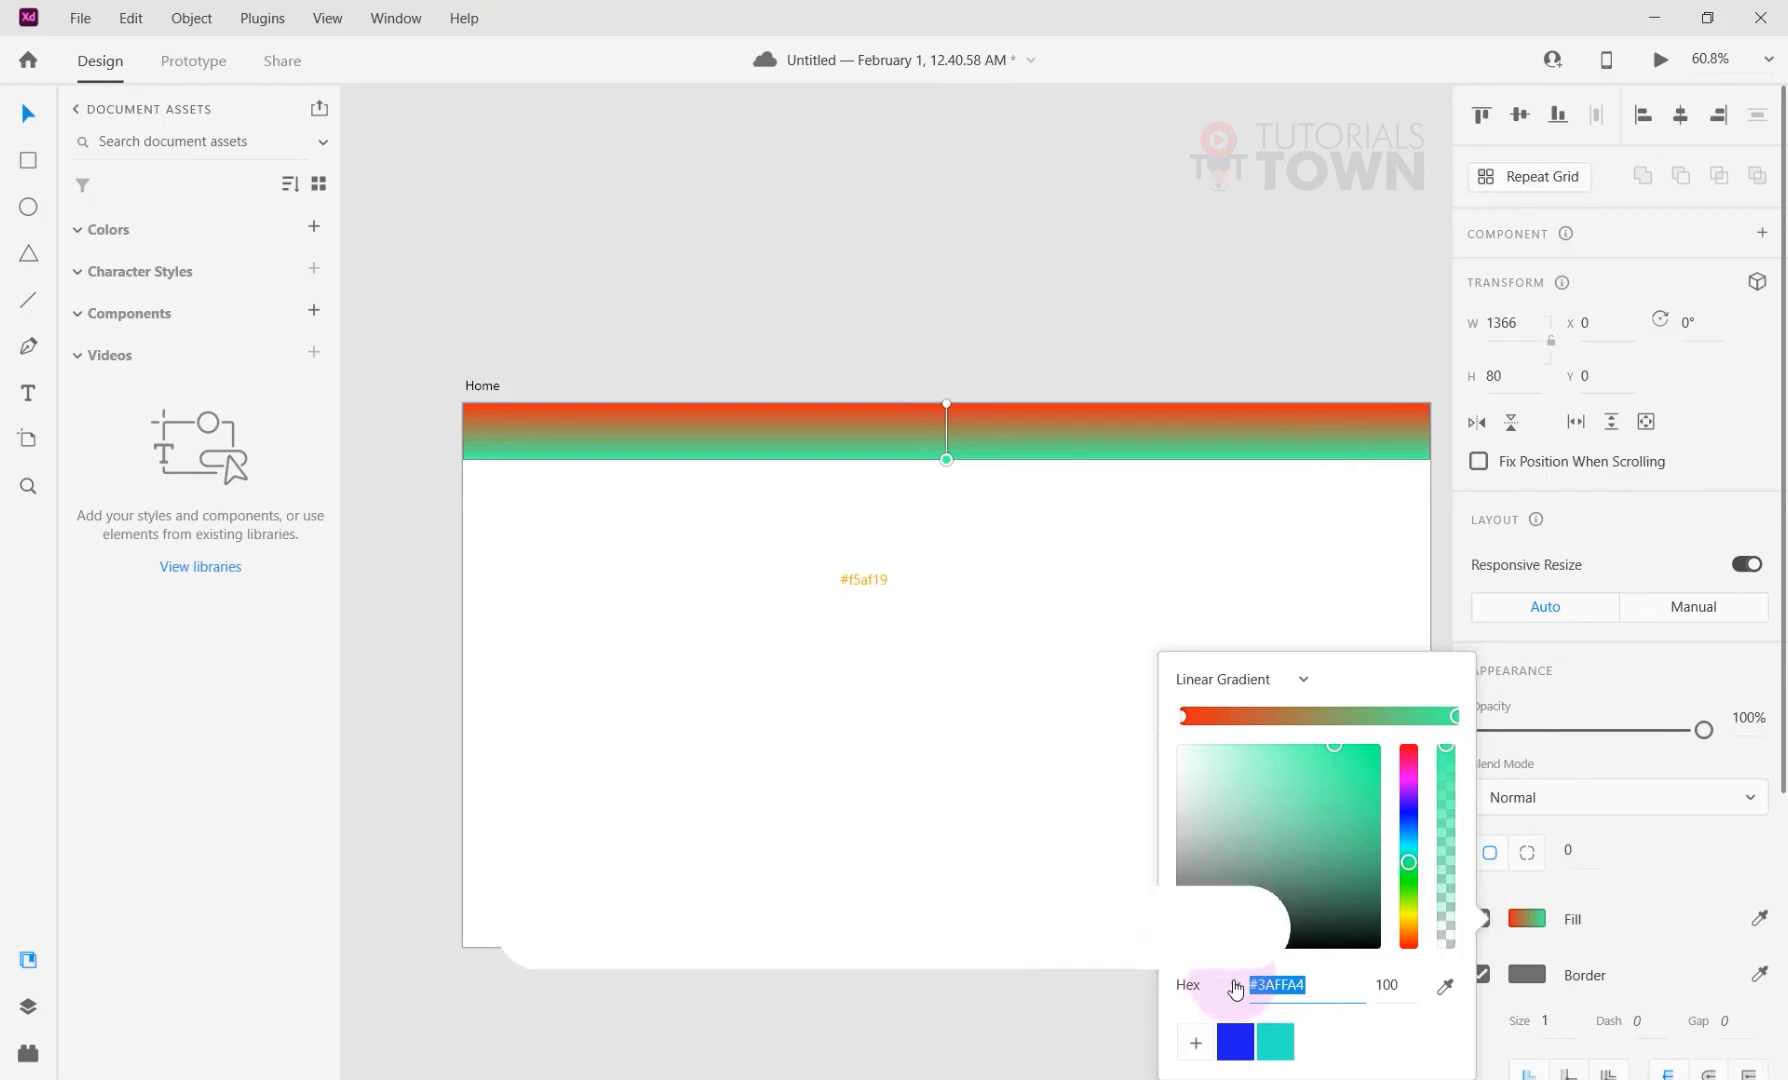
key(BackSpace)
text(#f5af19)
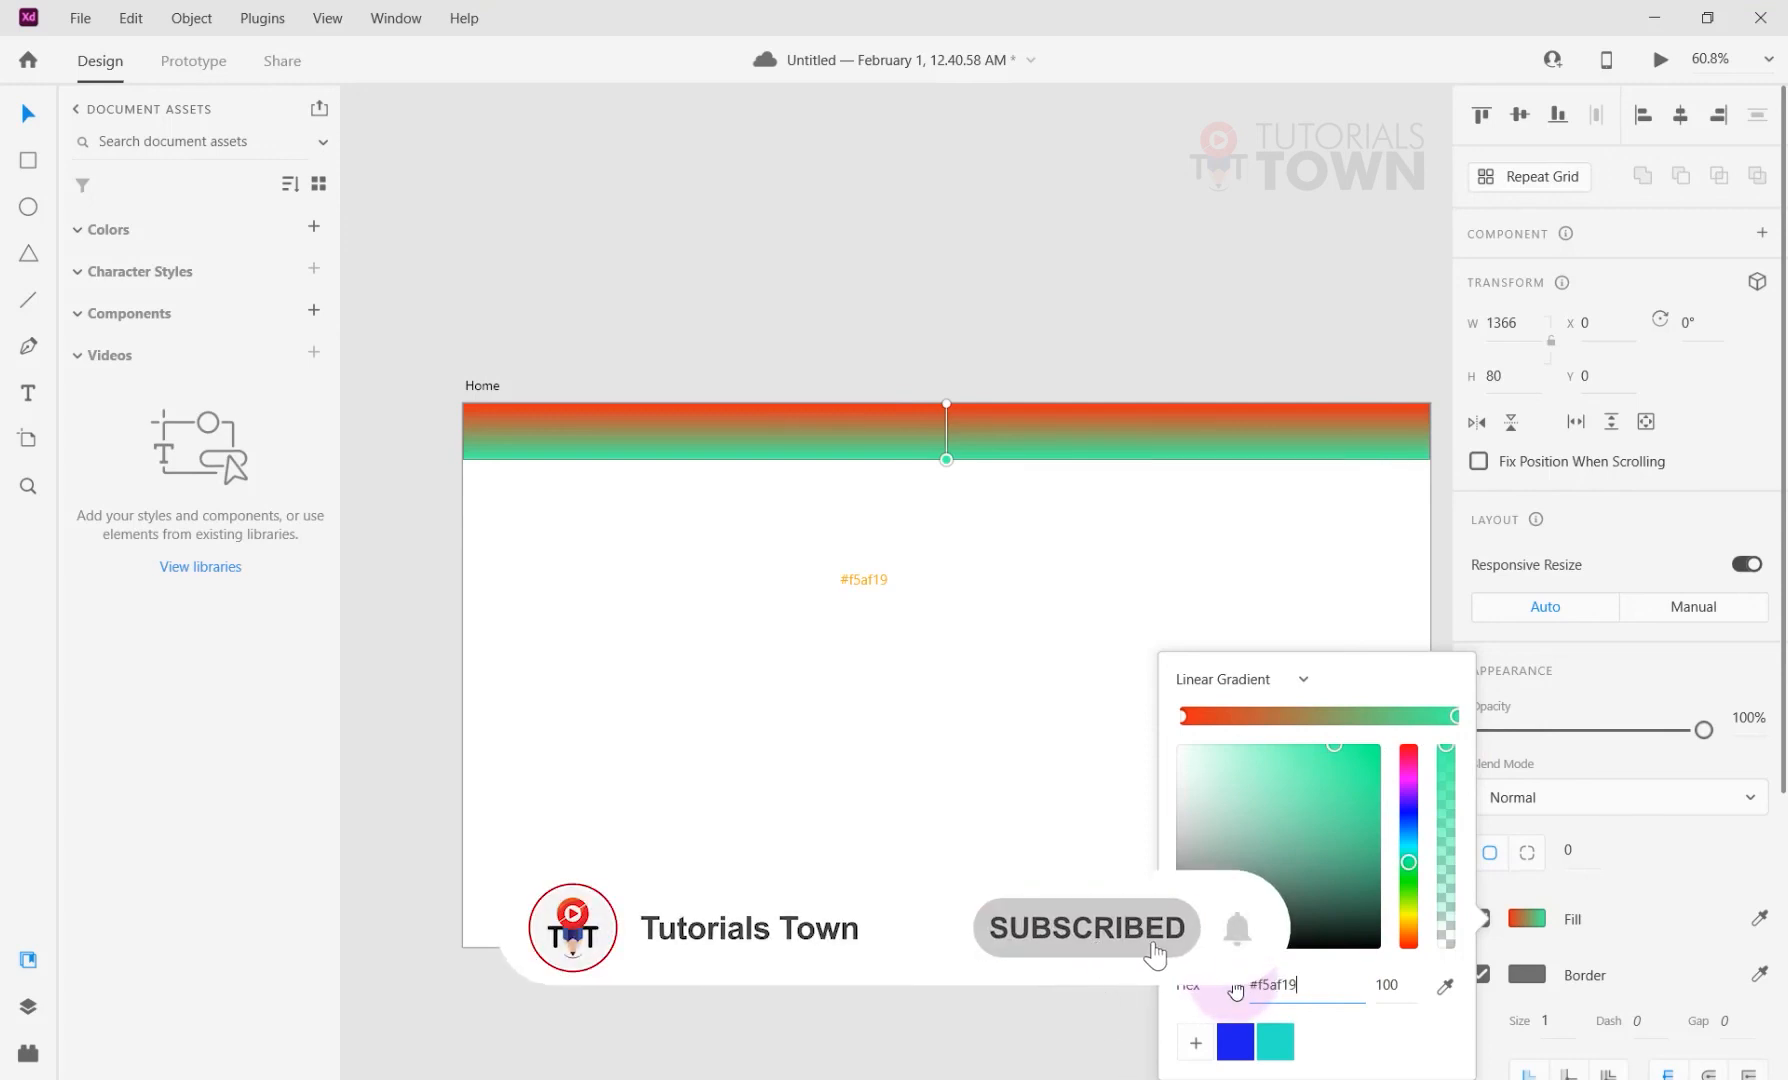
key(Return)
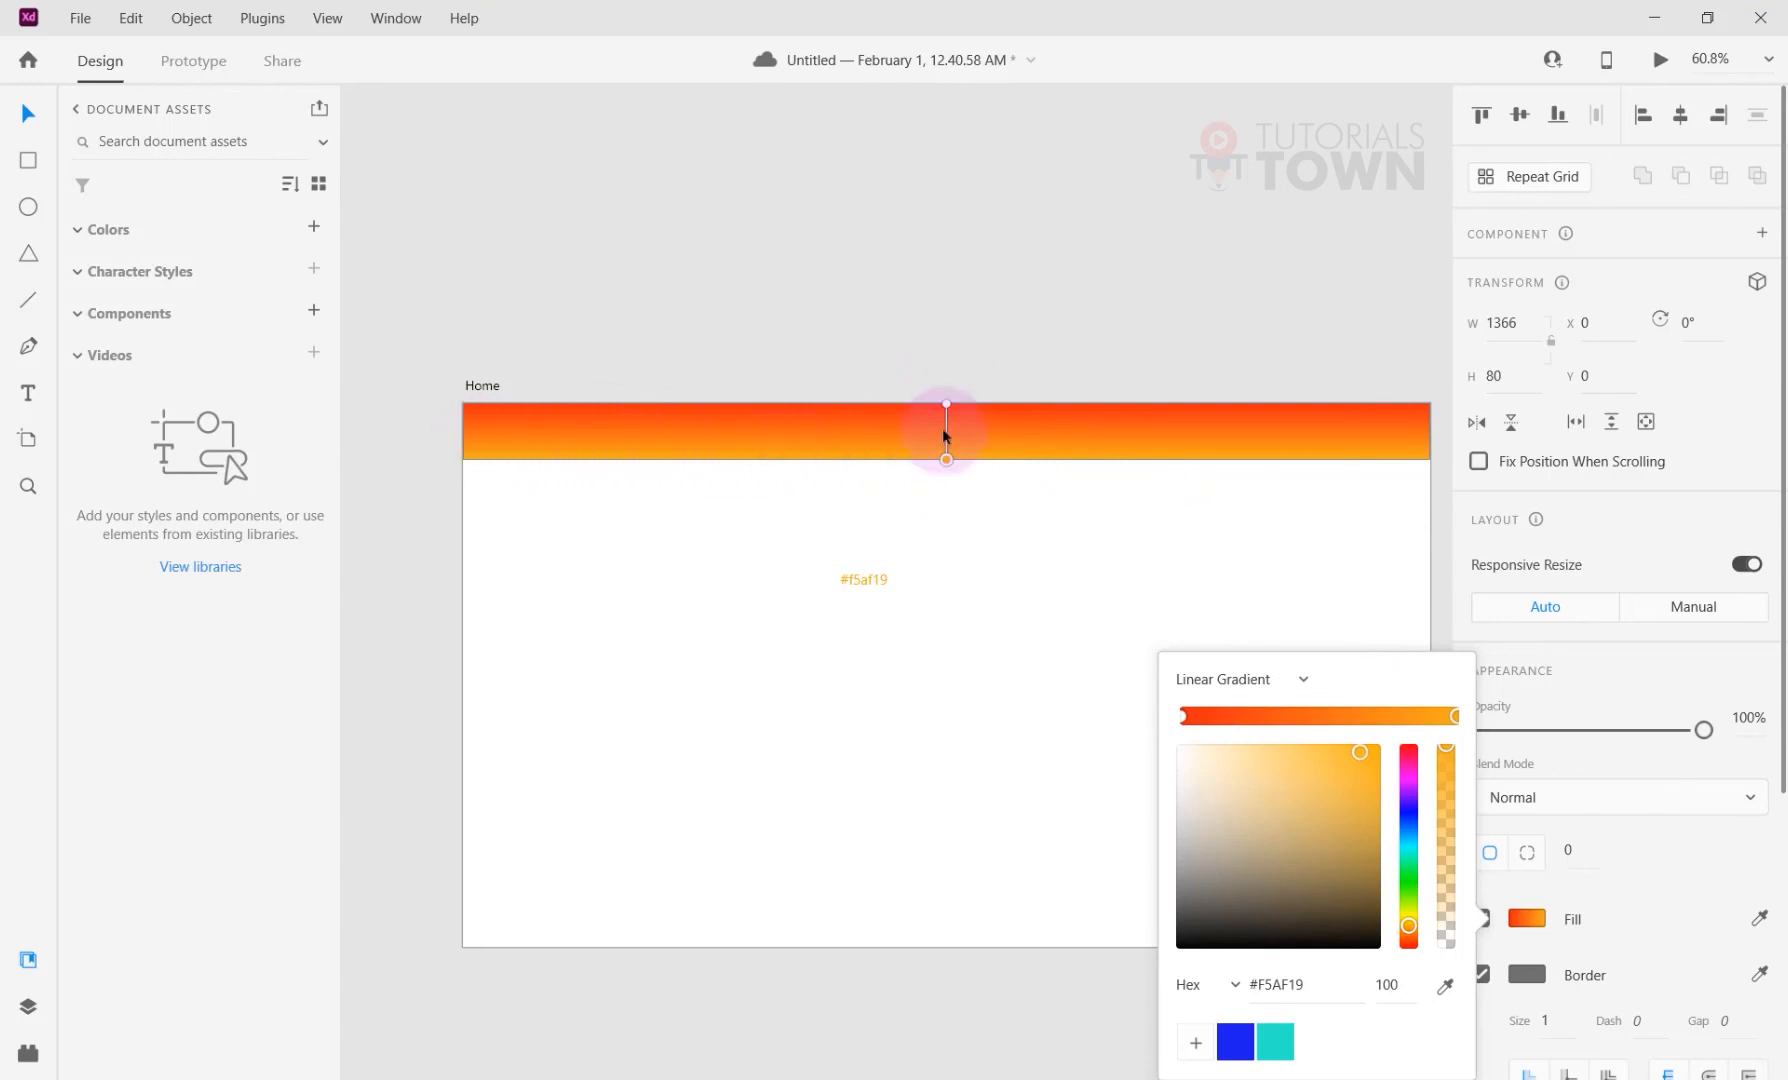
Redirect the header gradient to run diagonally from the header's upper-left corner to a point beyond its lower-right corner.
drag(946, 405, 468, 469)
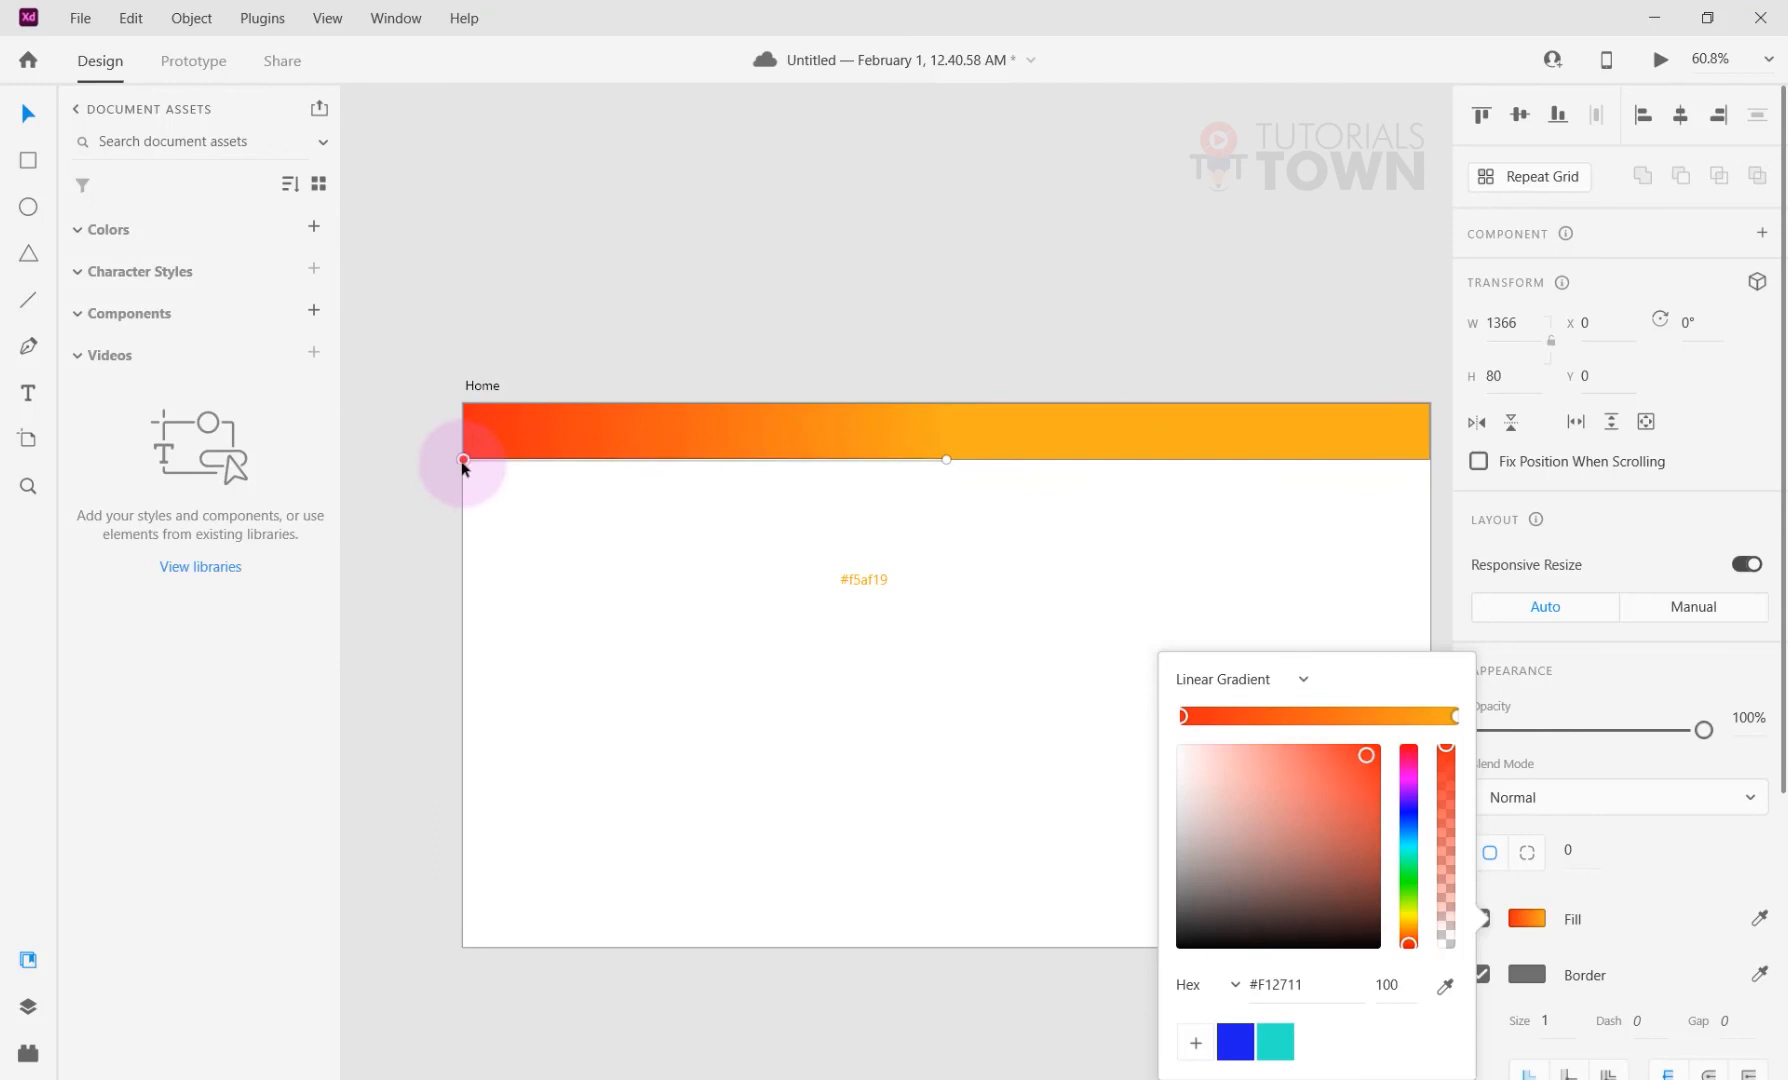
click(925, 452)
drag(945, 466, 1412, 467)
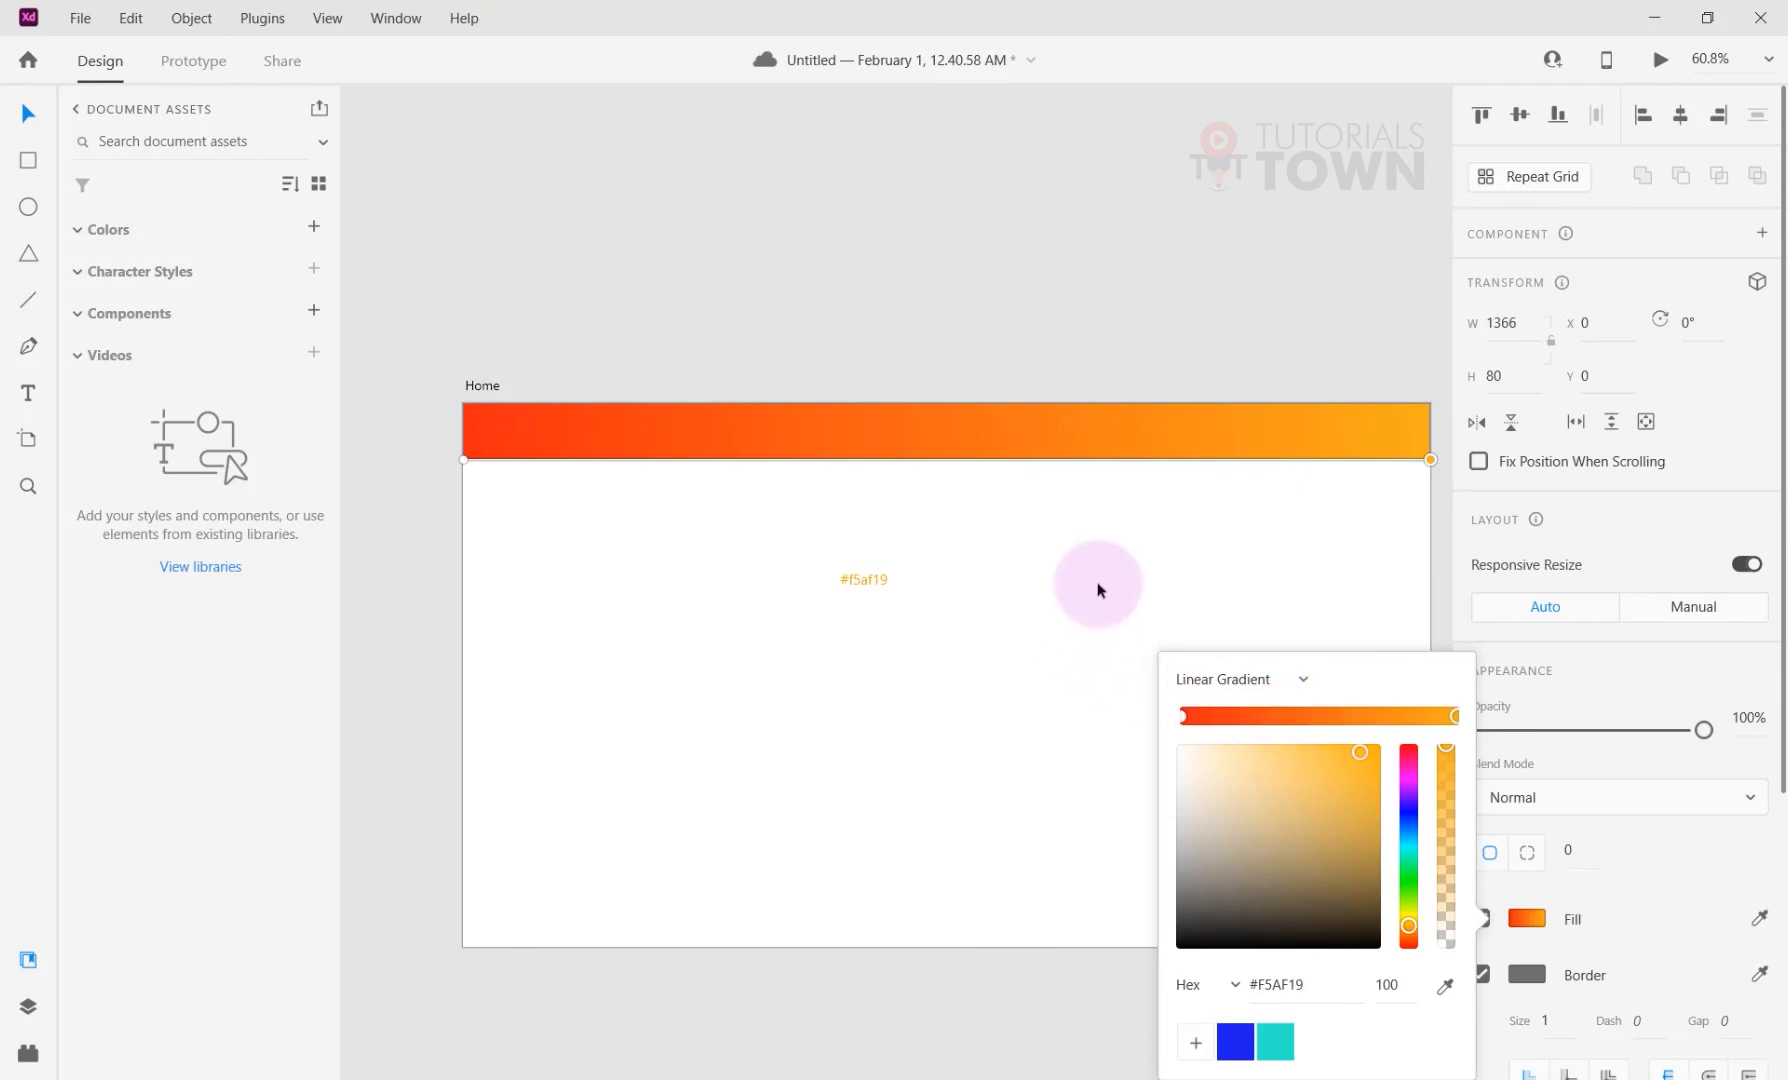
drag(461, 461, 463, 407)
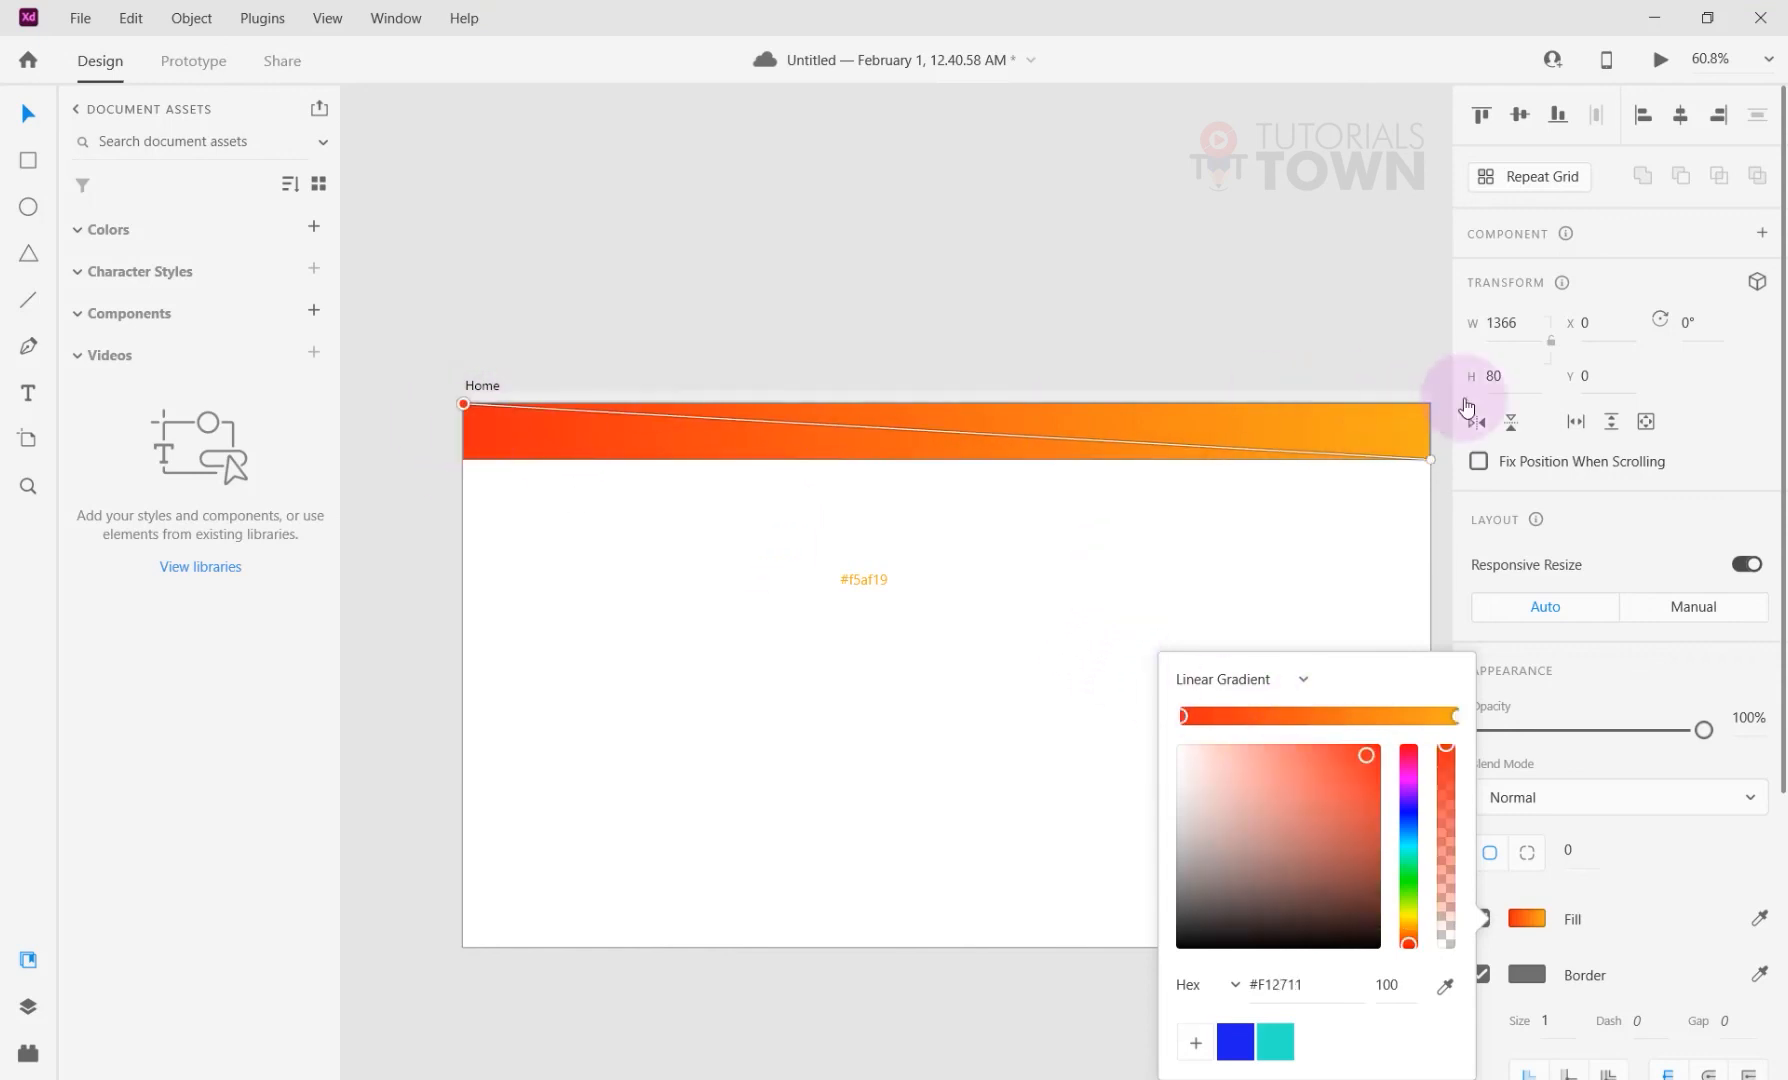
drag(1430, 459, 1432, 521)
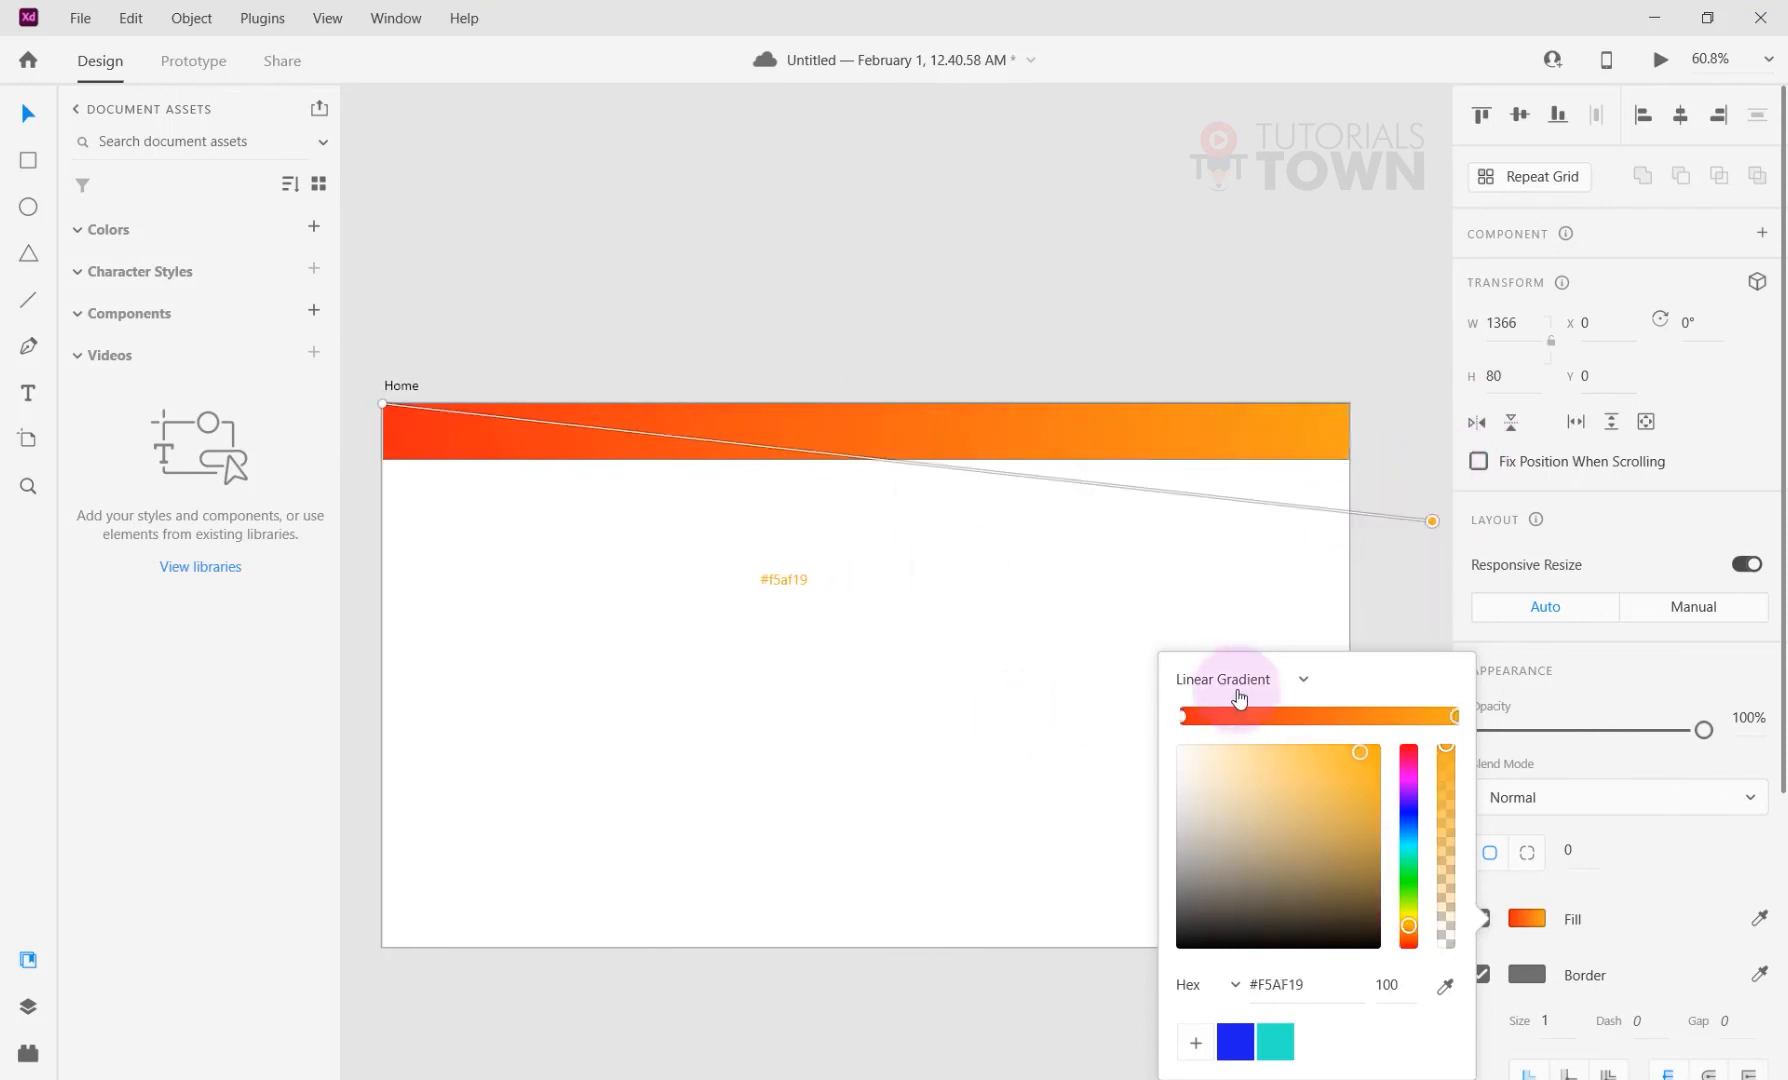
Delete the stray #f5af19 text from the Home artboard and clear the selection.
click(818, 612)
click(884, 610)
click(774, 666)
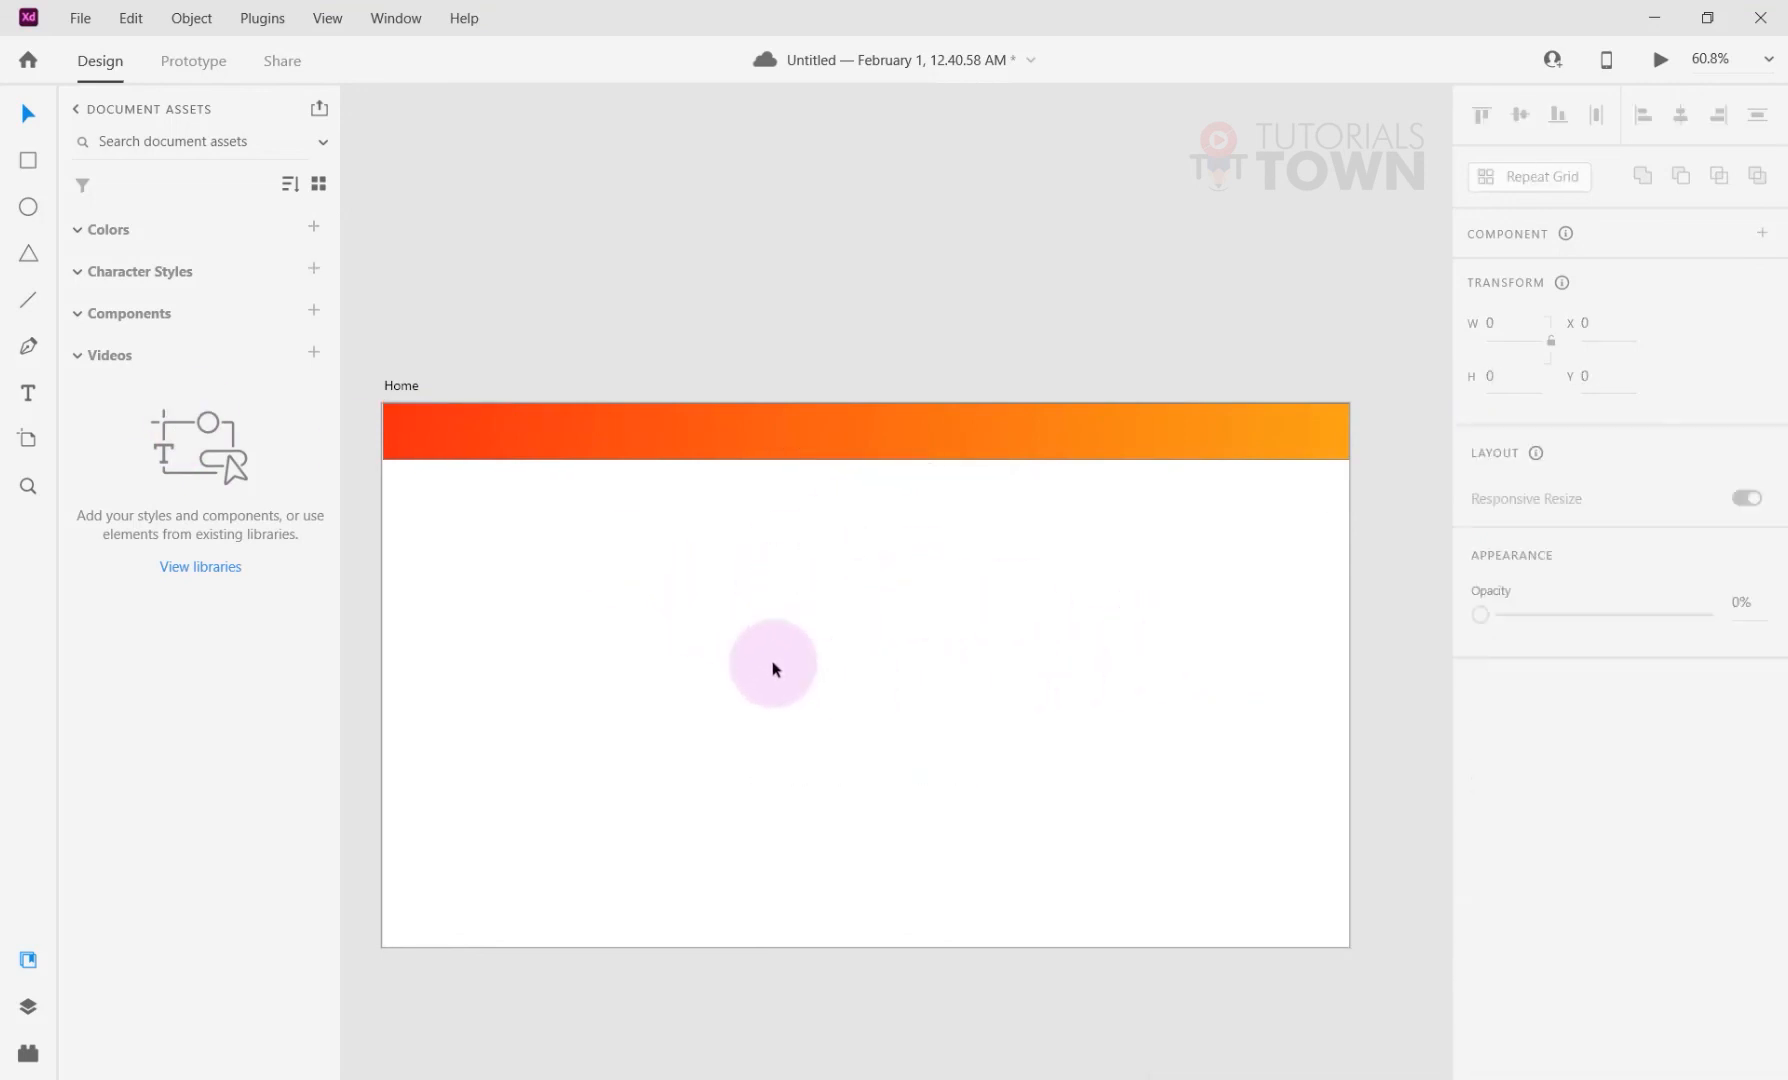
Draw a square about 347 × 347 below the header, left of the artboard's centre, and give it a radial gradient fill.
click(28, 160)
mouse_move(590, 519)
mouse_down()
mouse_move(746, 730)
mouse_move(836, 764)
mouse_up()
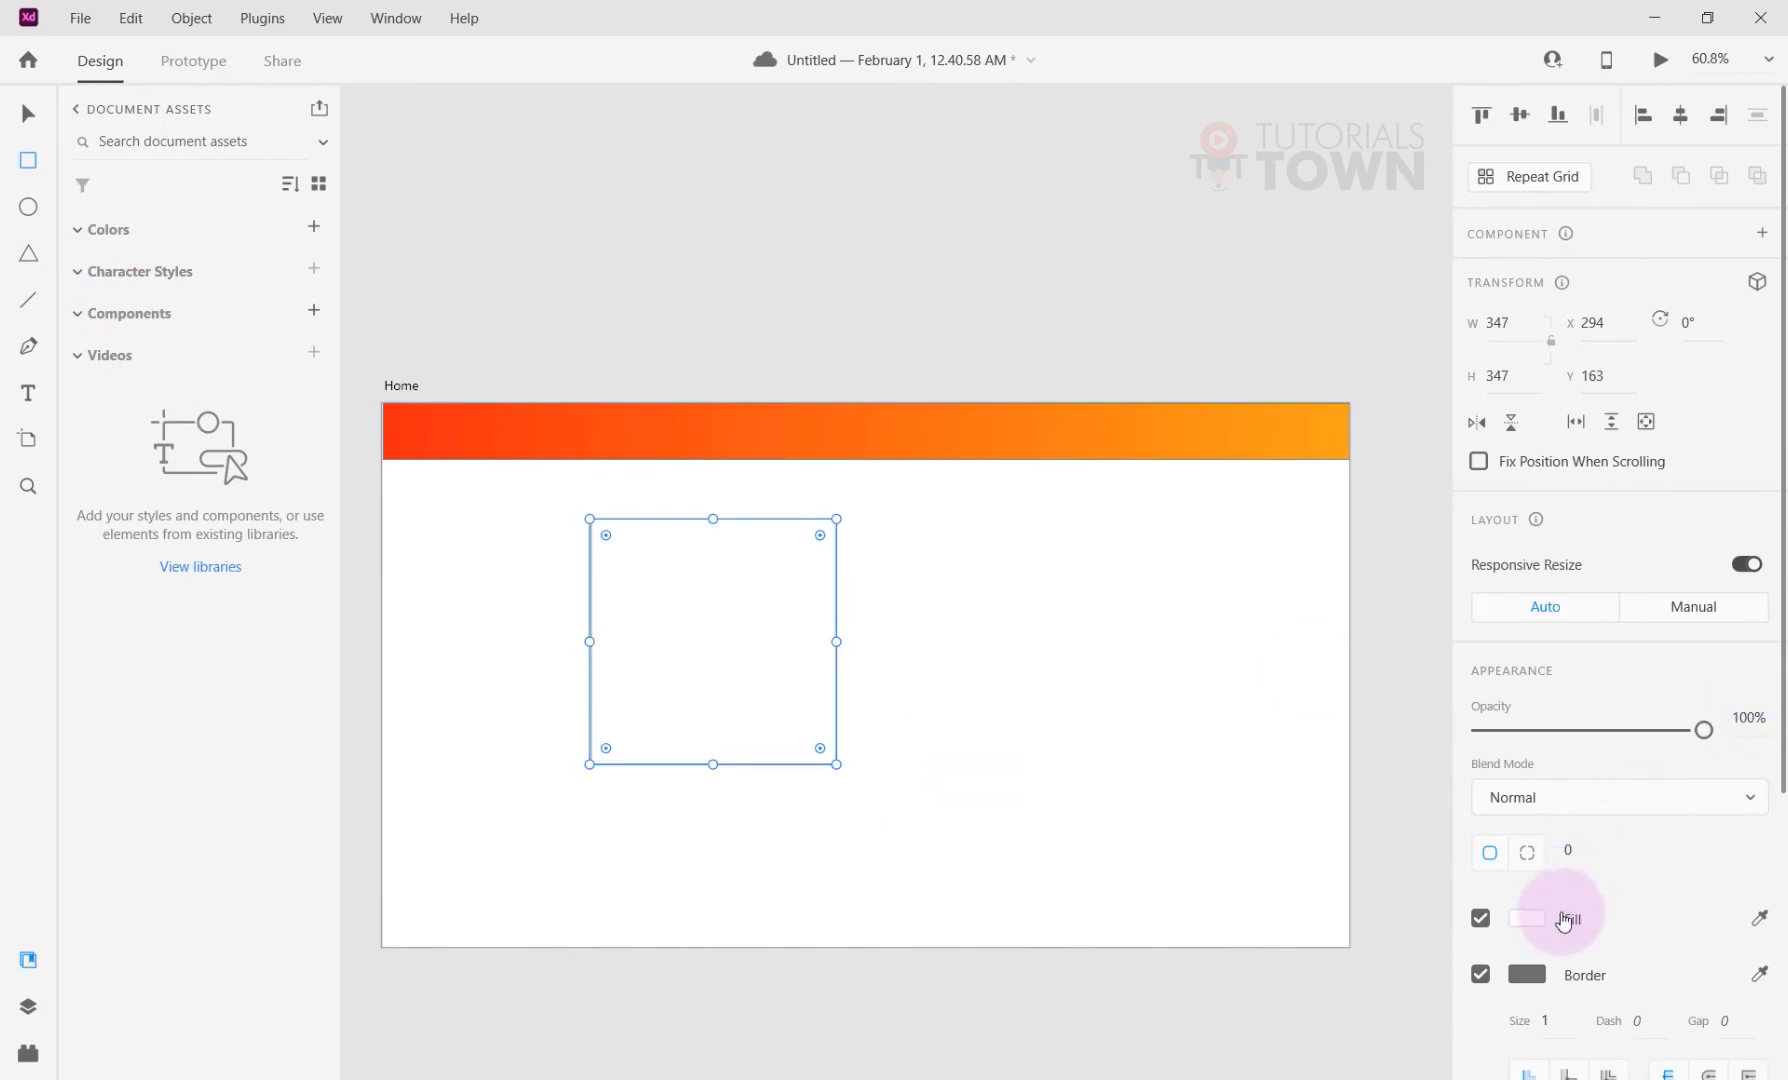
click(1537, 924)
click(1245, 716)
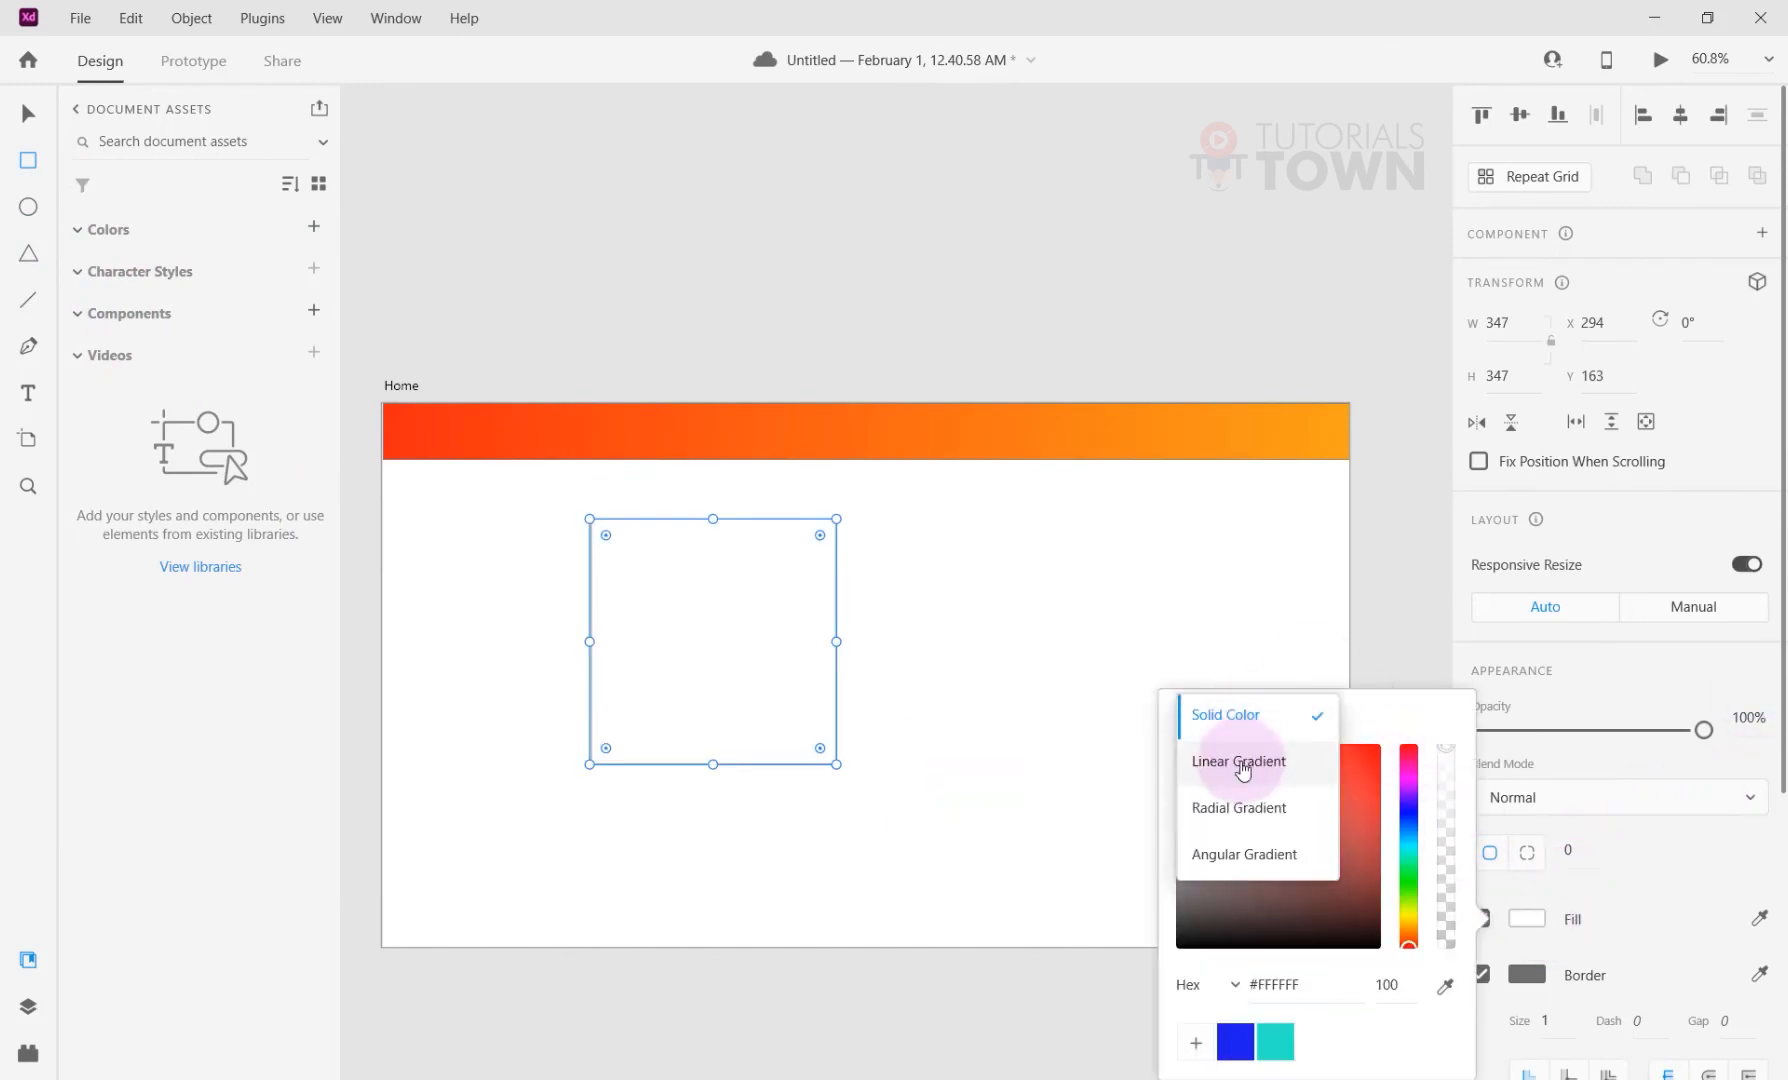
click(1221, 818)
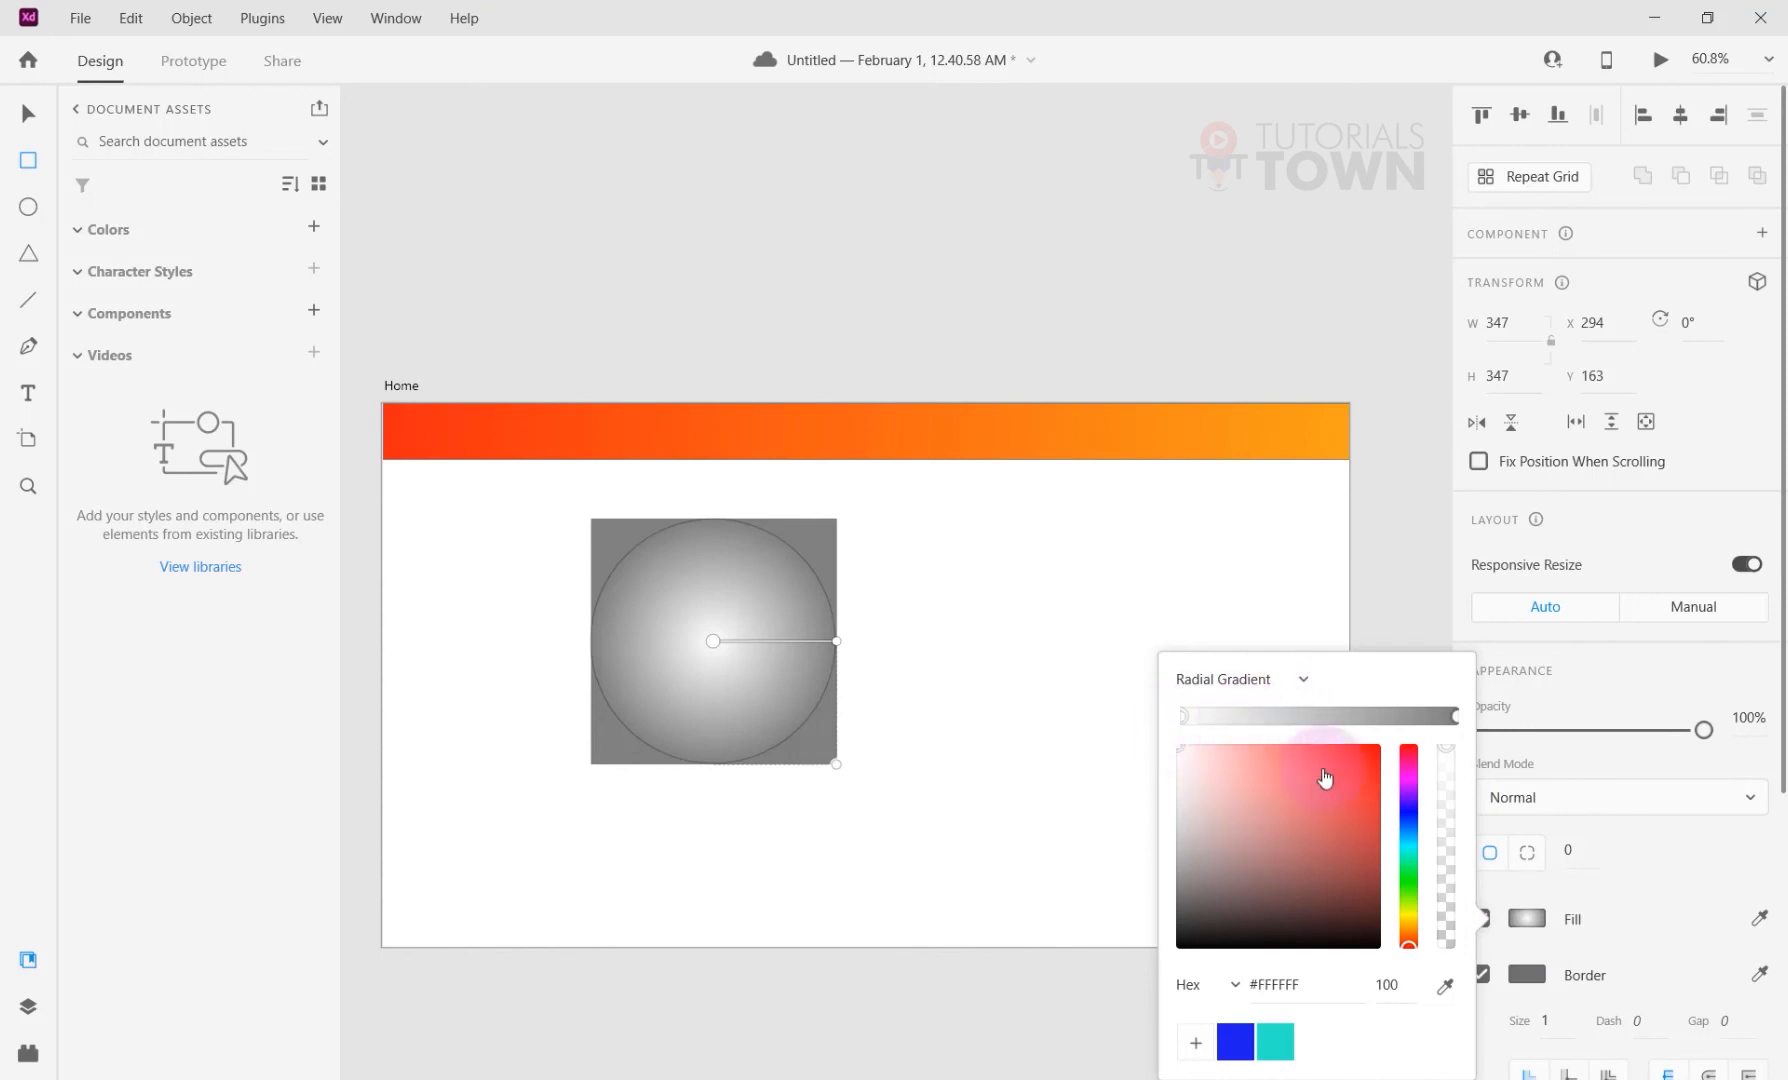
Color the square's radial gradient with a red #E54242 centre, an added green #7FB162 middle stop and a pink #FA1CC0 outer stop.
click(1322, 764)
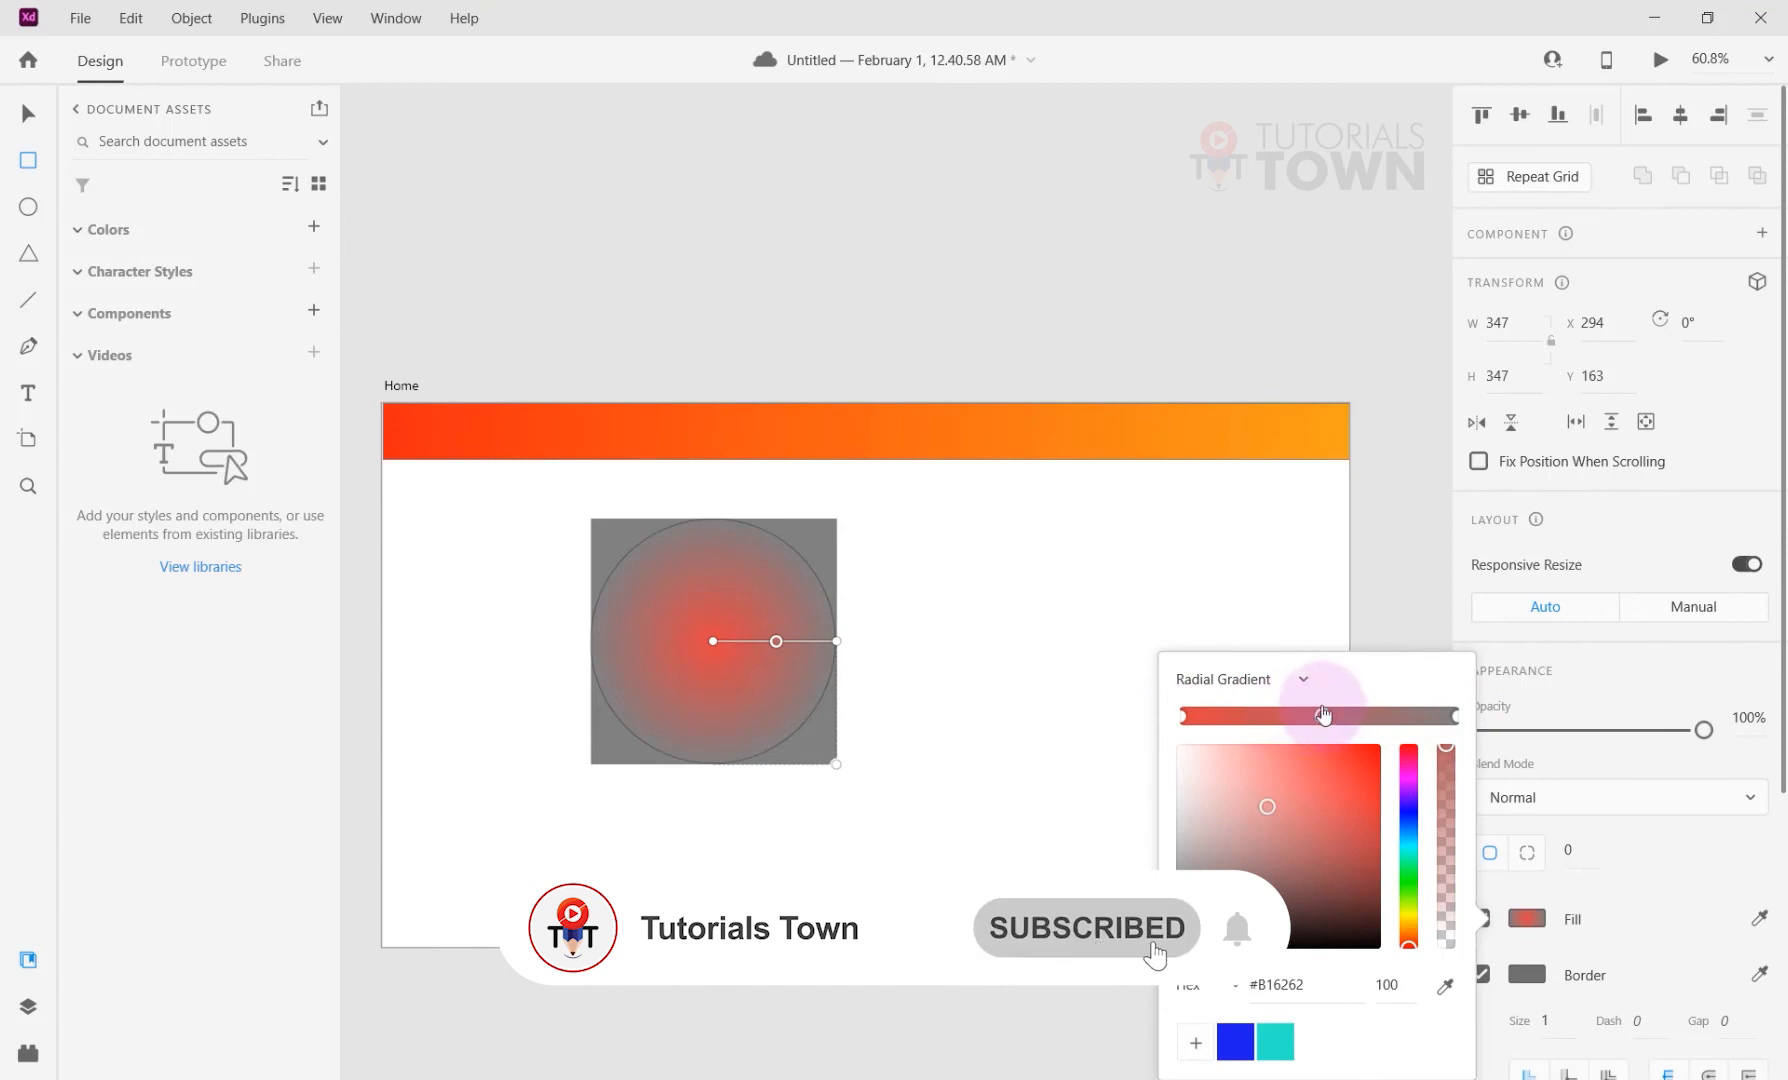
click(1408, 893)
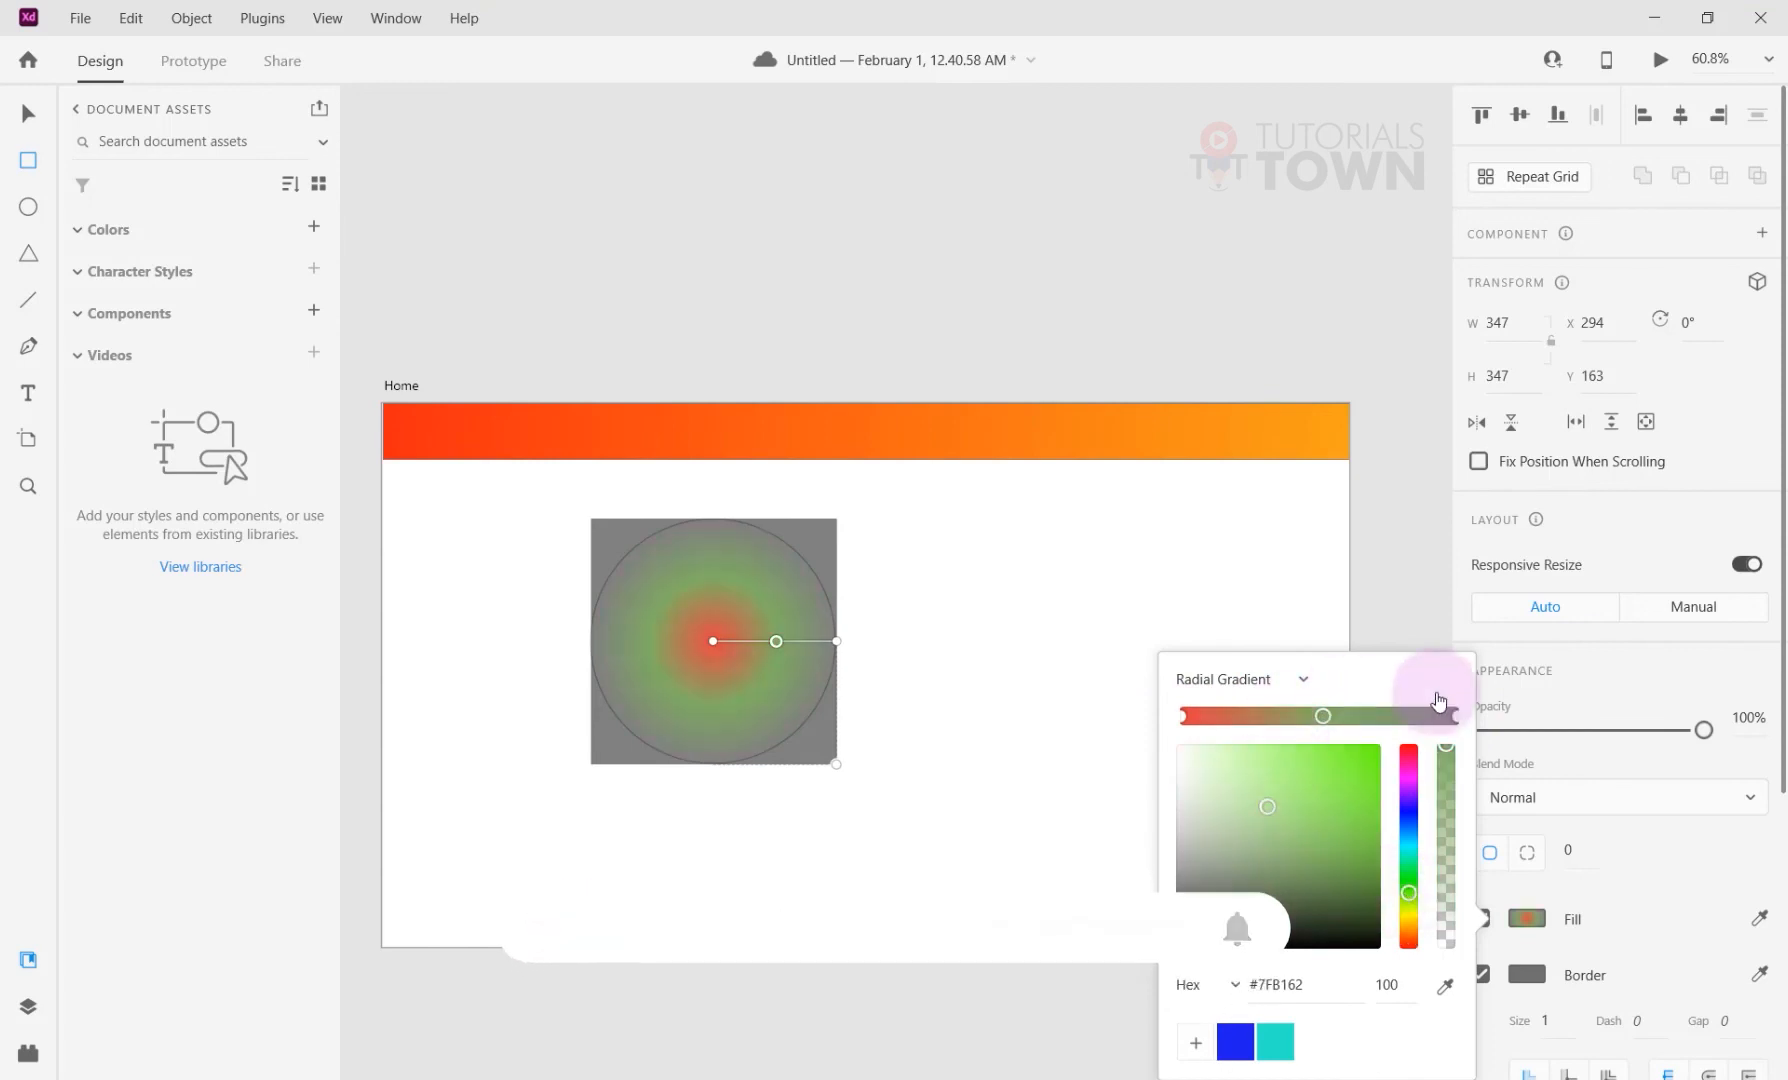
click(1455, 716)
click(1409, 769)
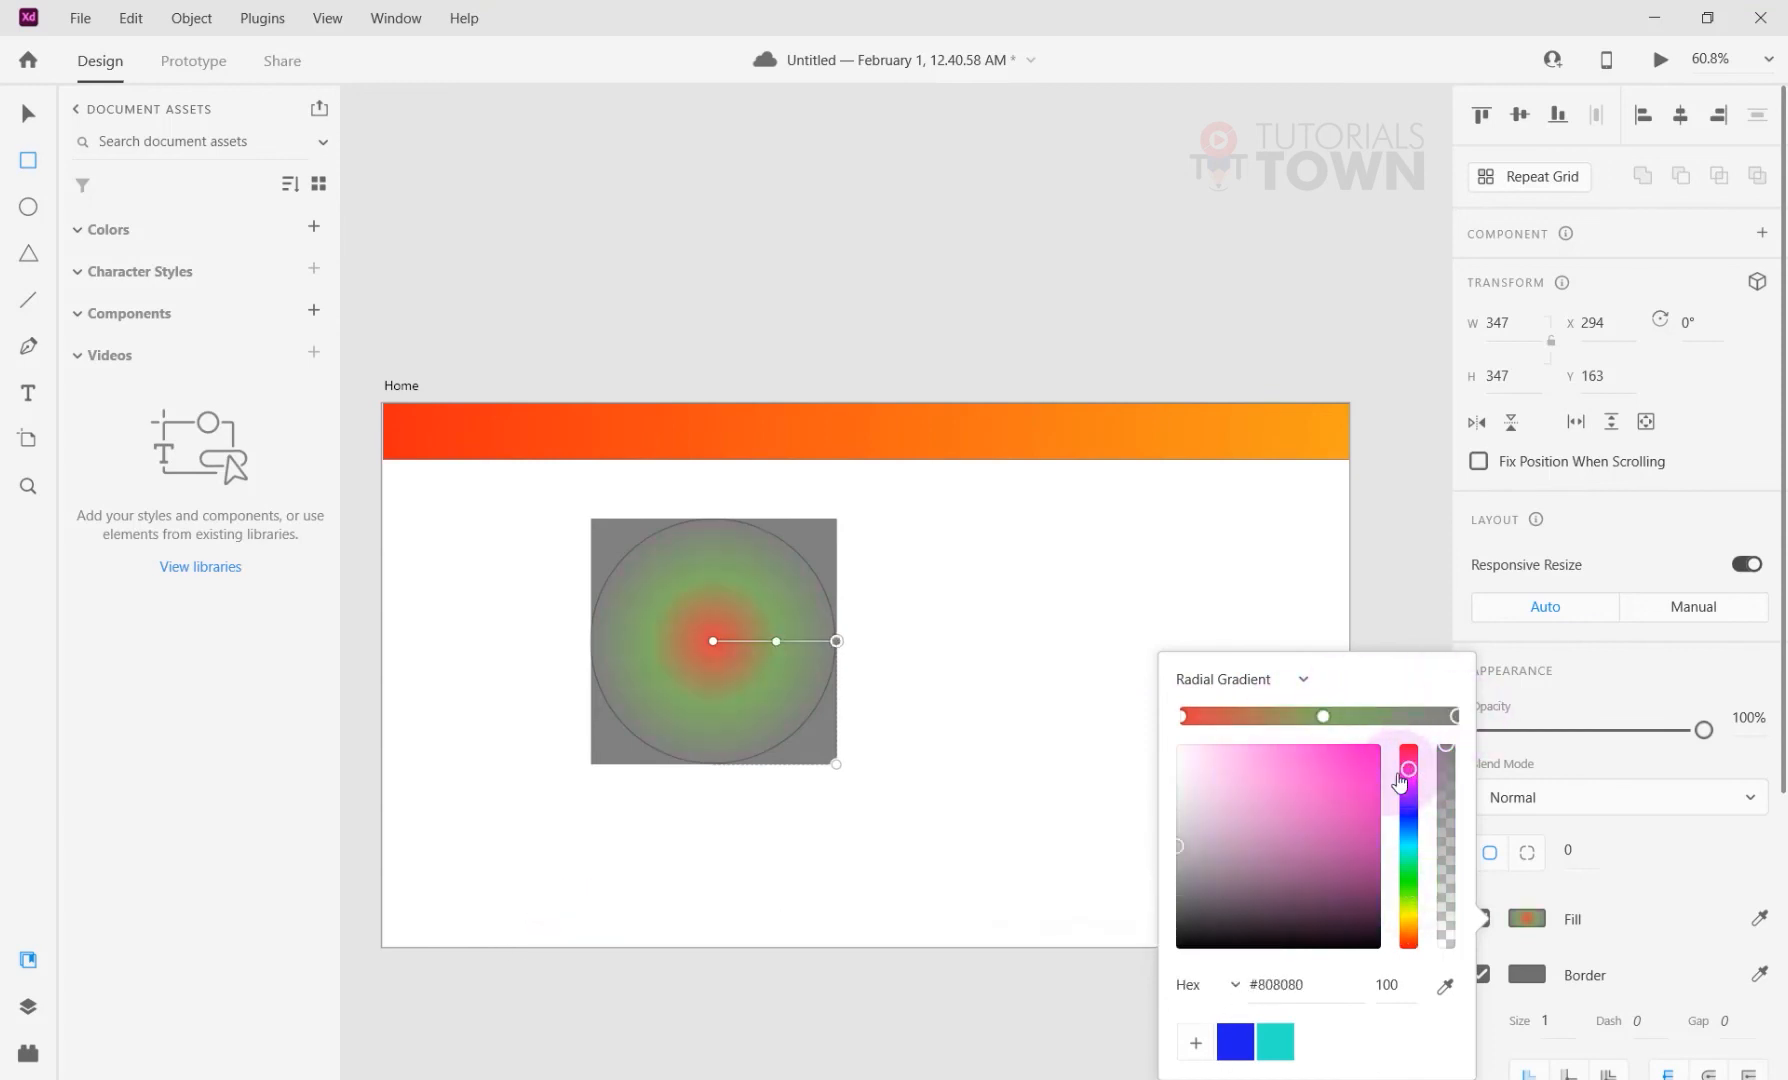
drag(1325, 814, 1357, 747)
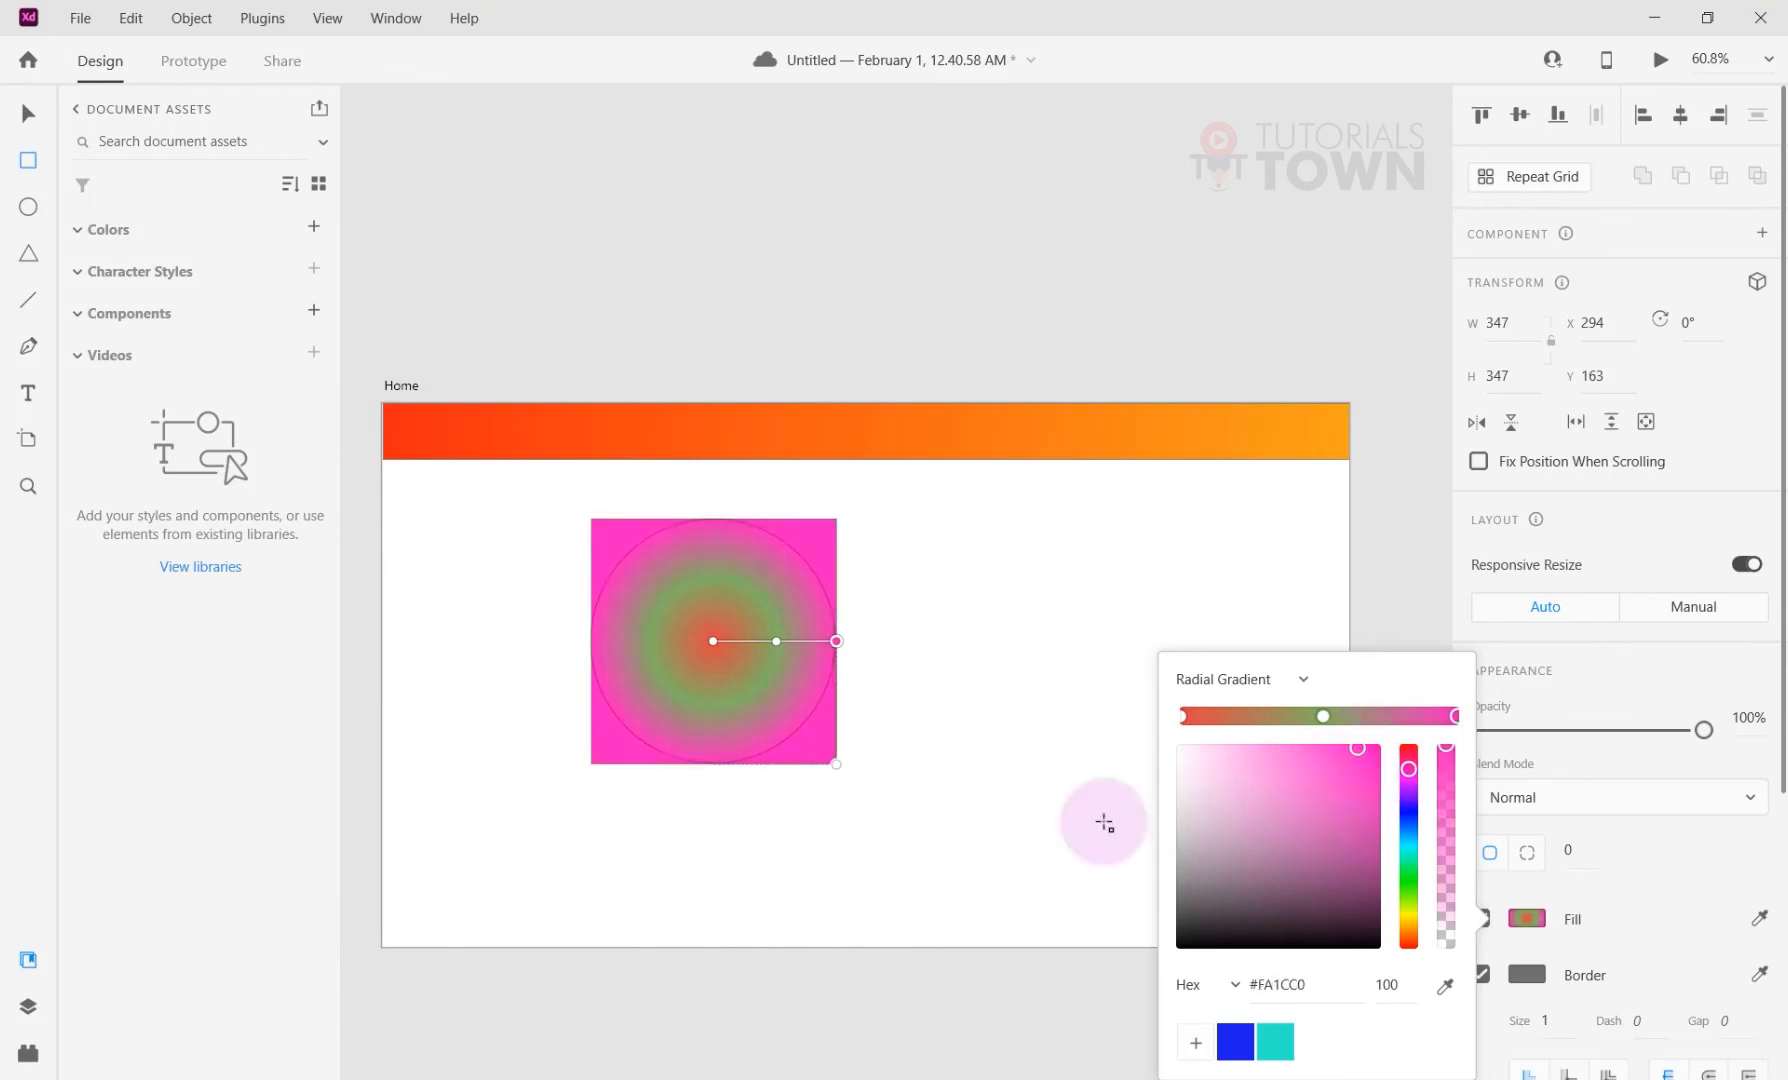
click(28, 114)
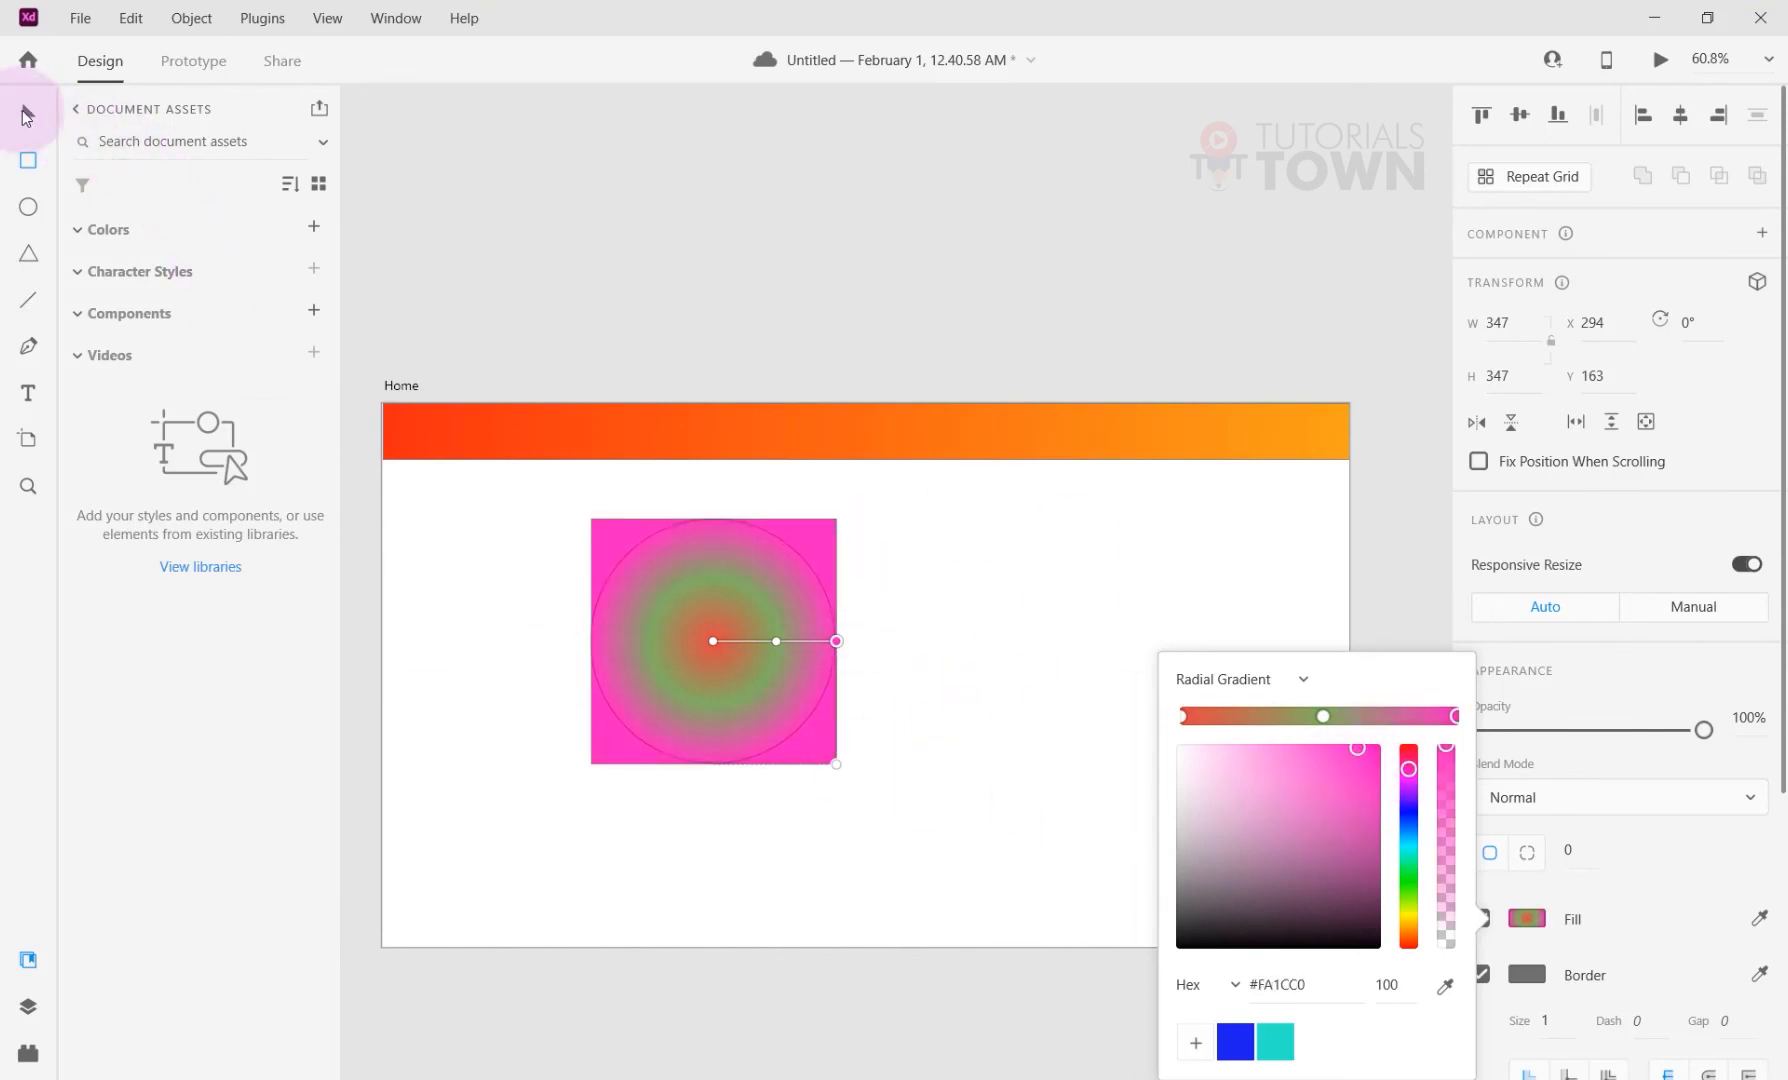
click(505, 206)
click(1014, 800)
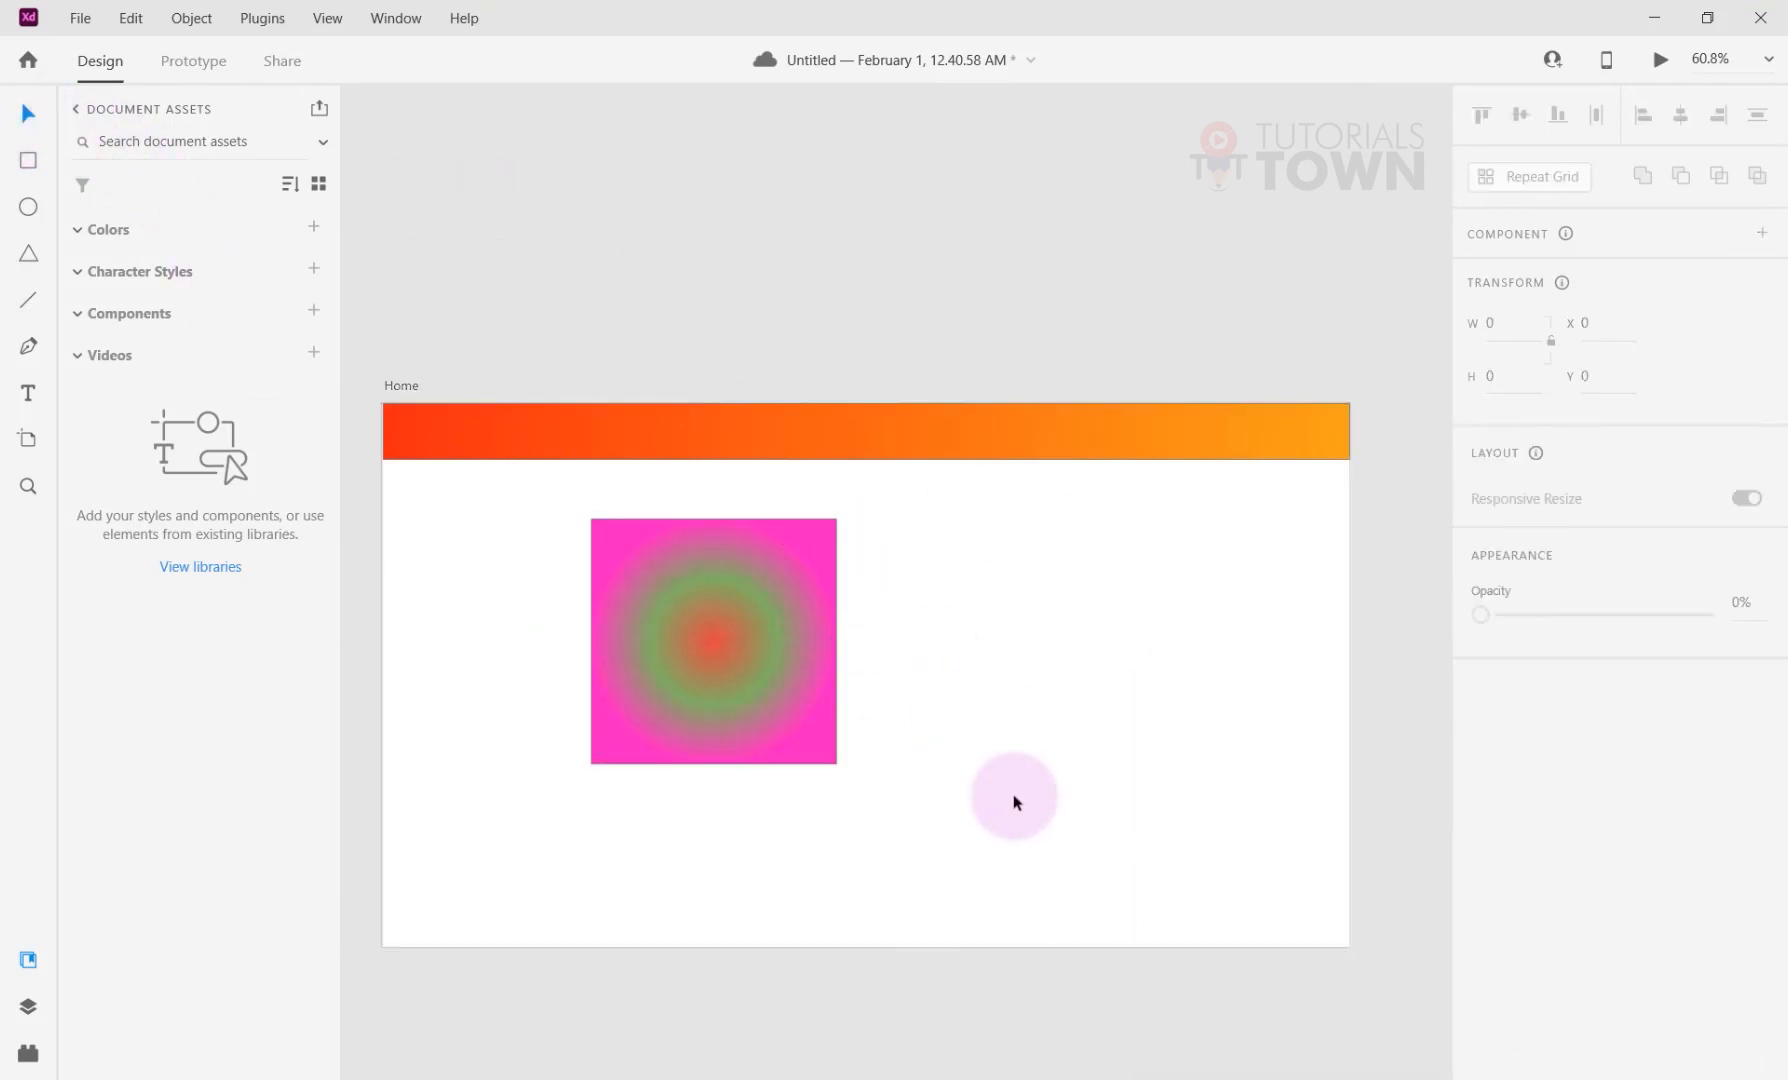
Reshape the square's radial gradient by moving the green stop close to the centre and stretching the outline into an ellipse beyond the square.
click(830, 700)
click(1527, 917)
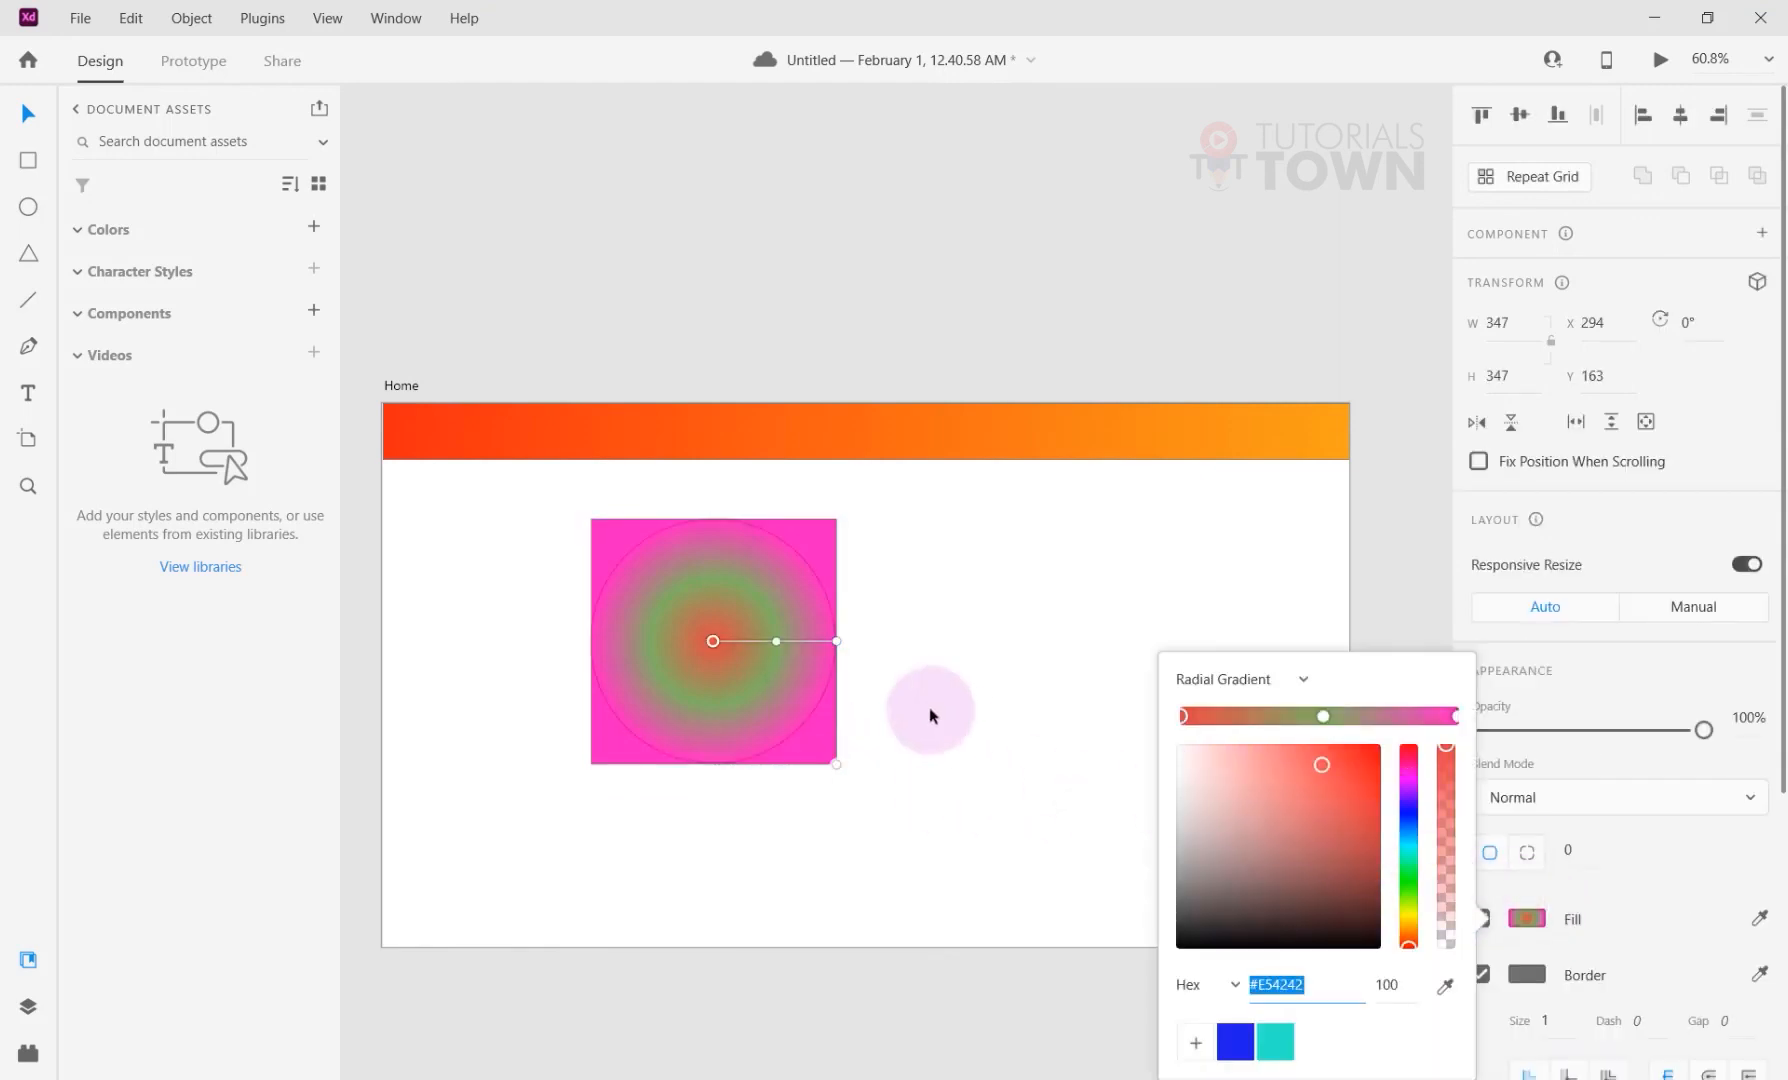
drag(837, 641, 767, 639)
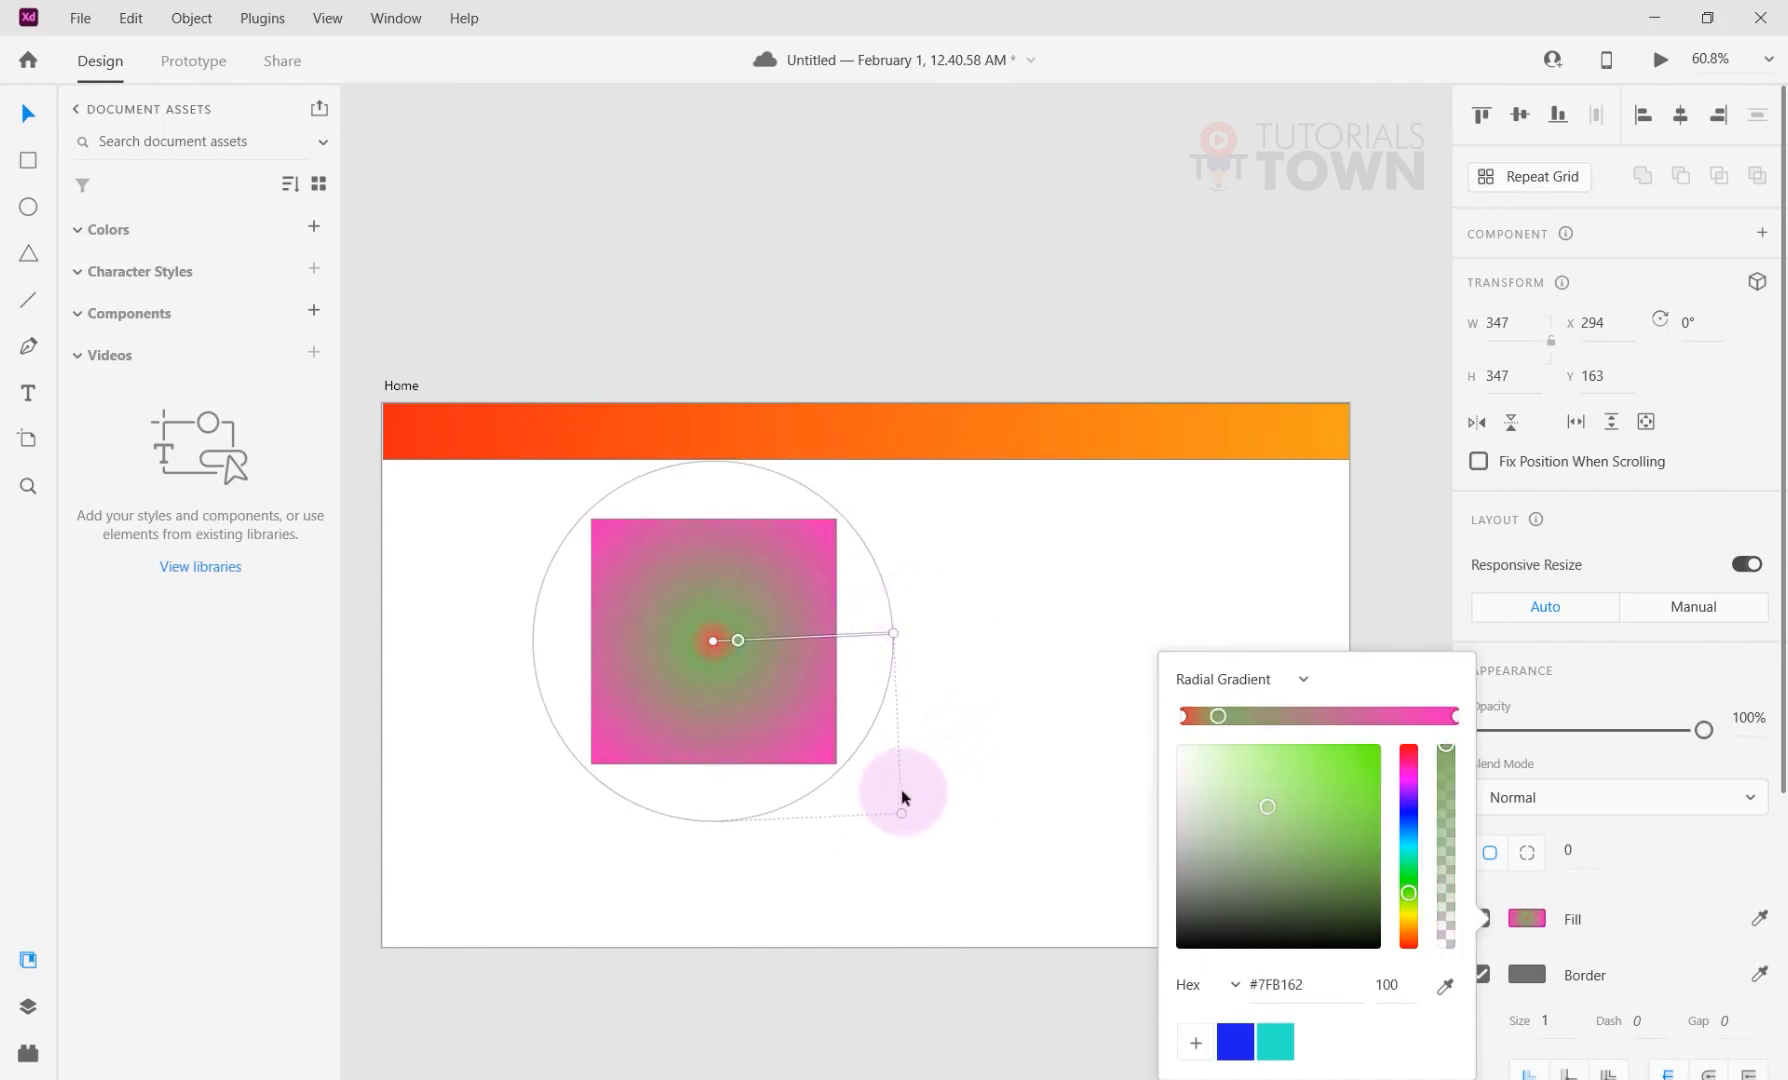
drag(900, 812, 955, 812)
click(792, 672)
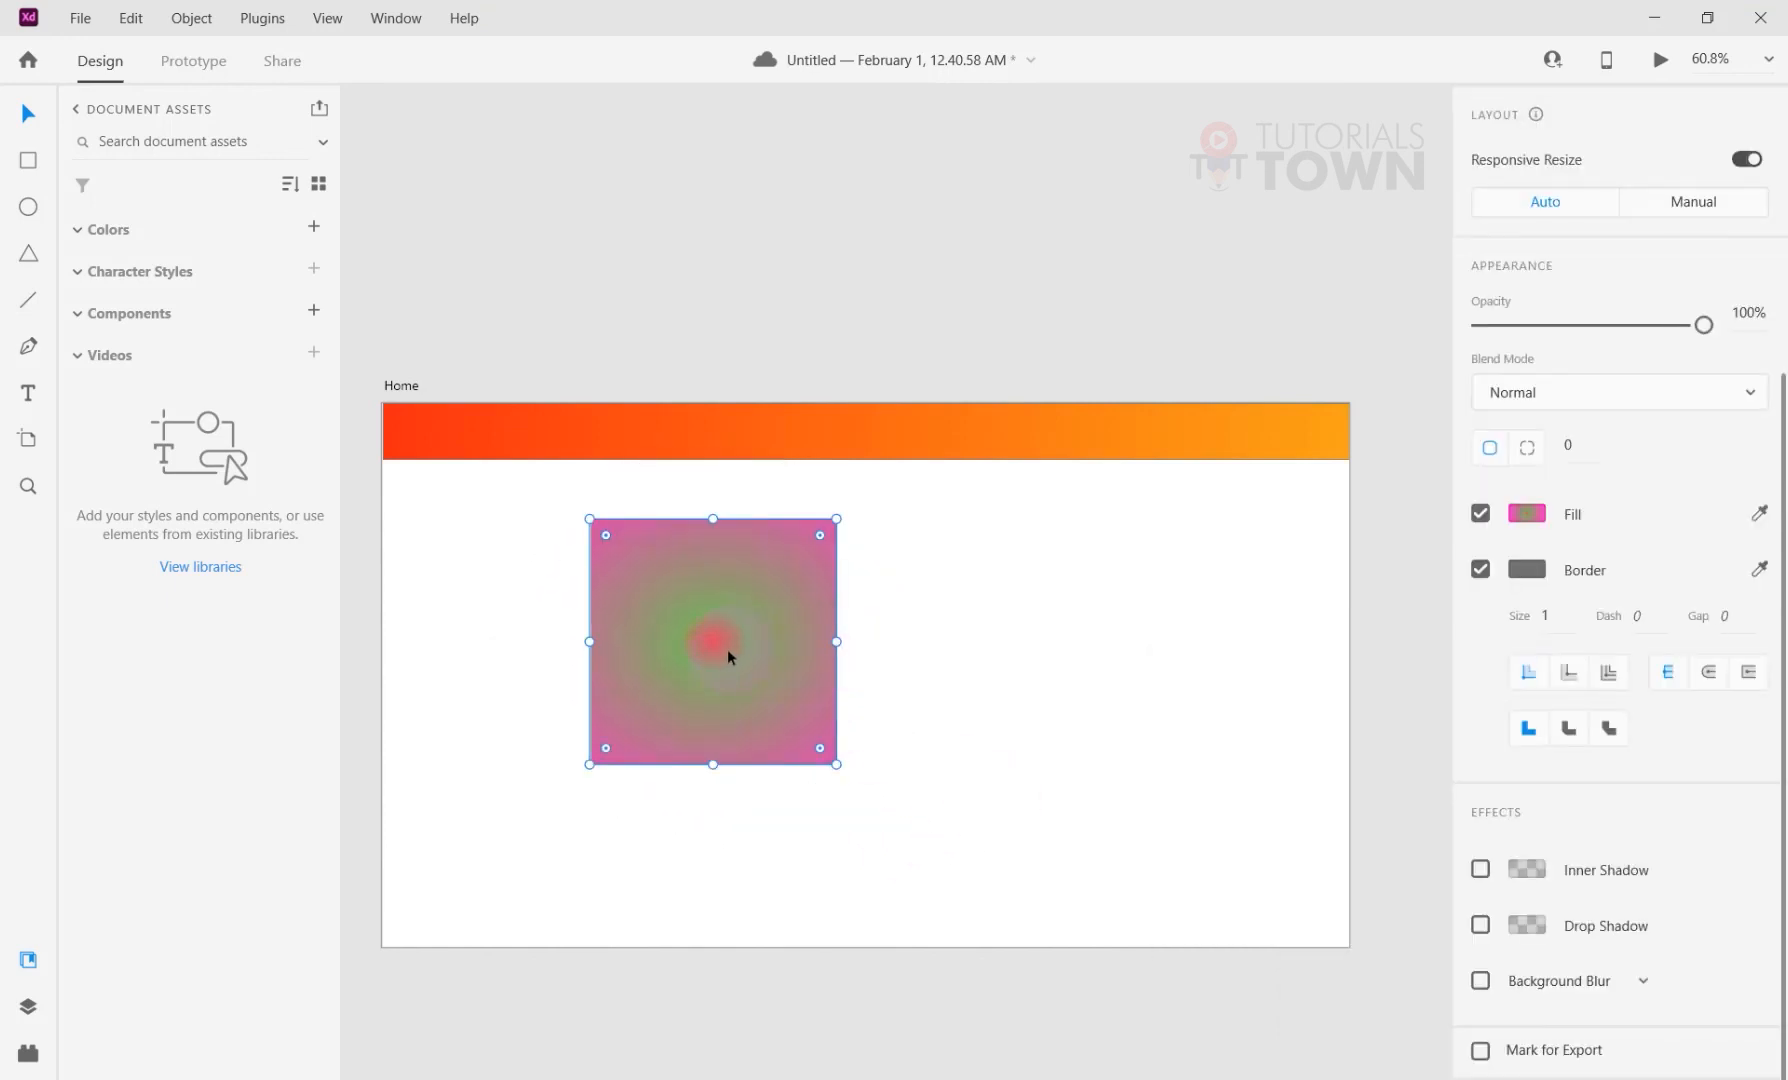
Duplicate the square to the right of the original and change the copy's fill to an angular gradient.
drag(719, 660, 1118, 602)
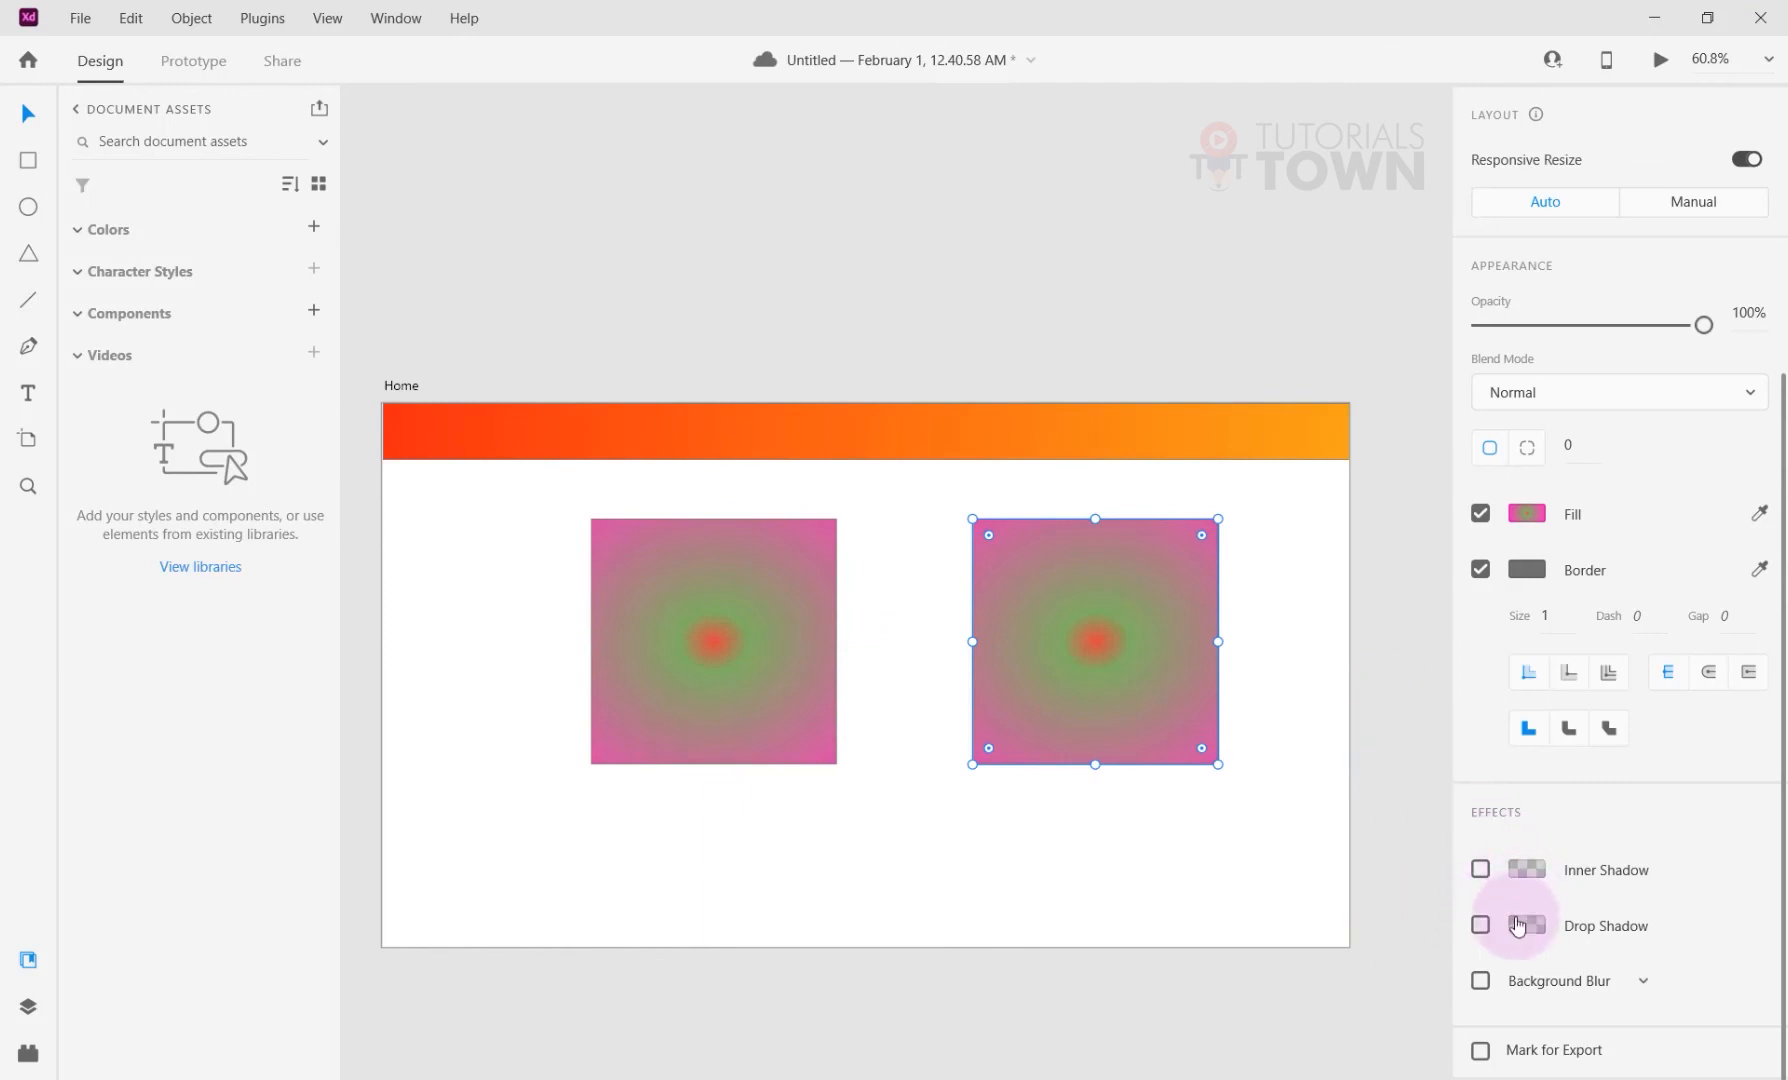
click(1527, 515)
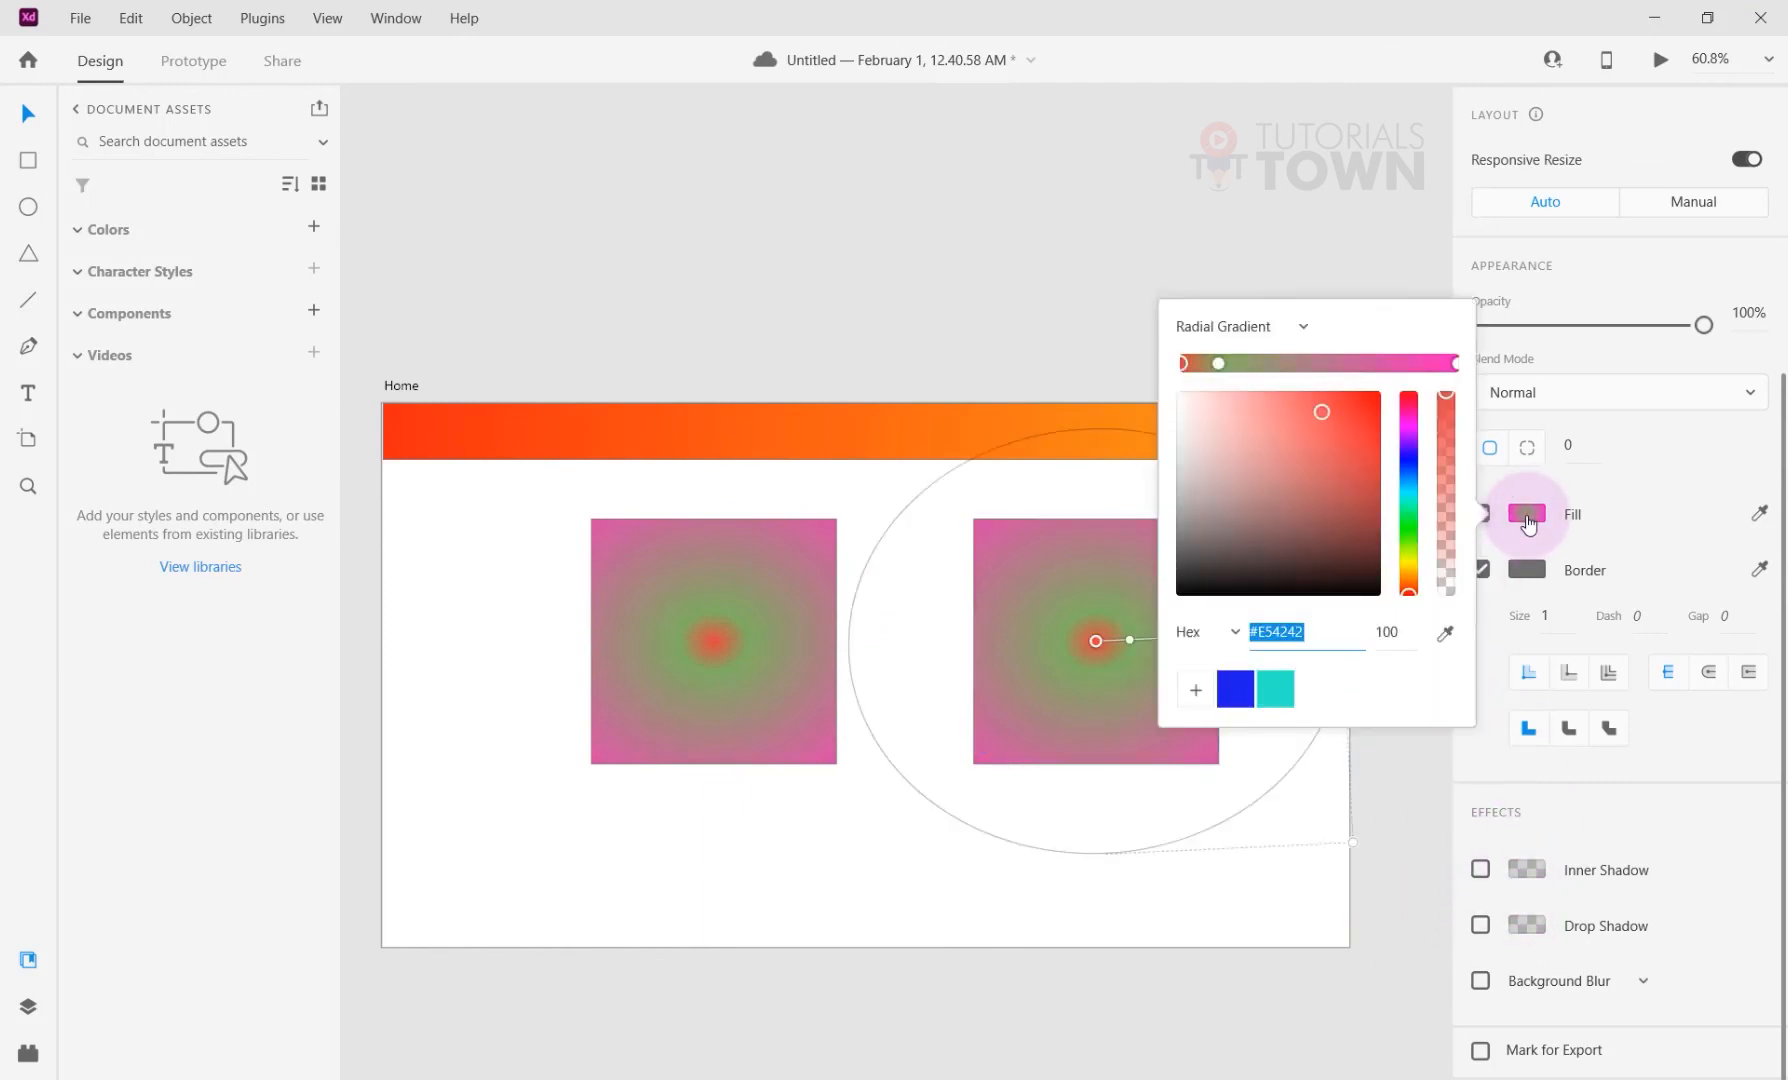
click(1288, 327)
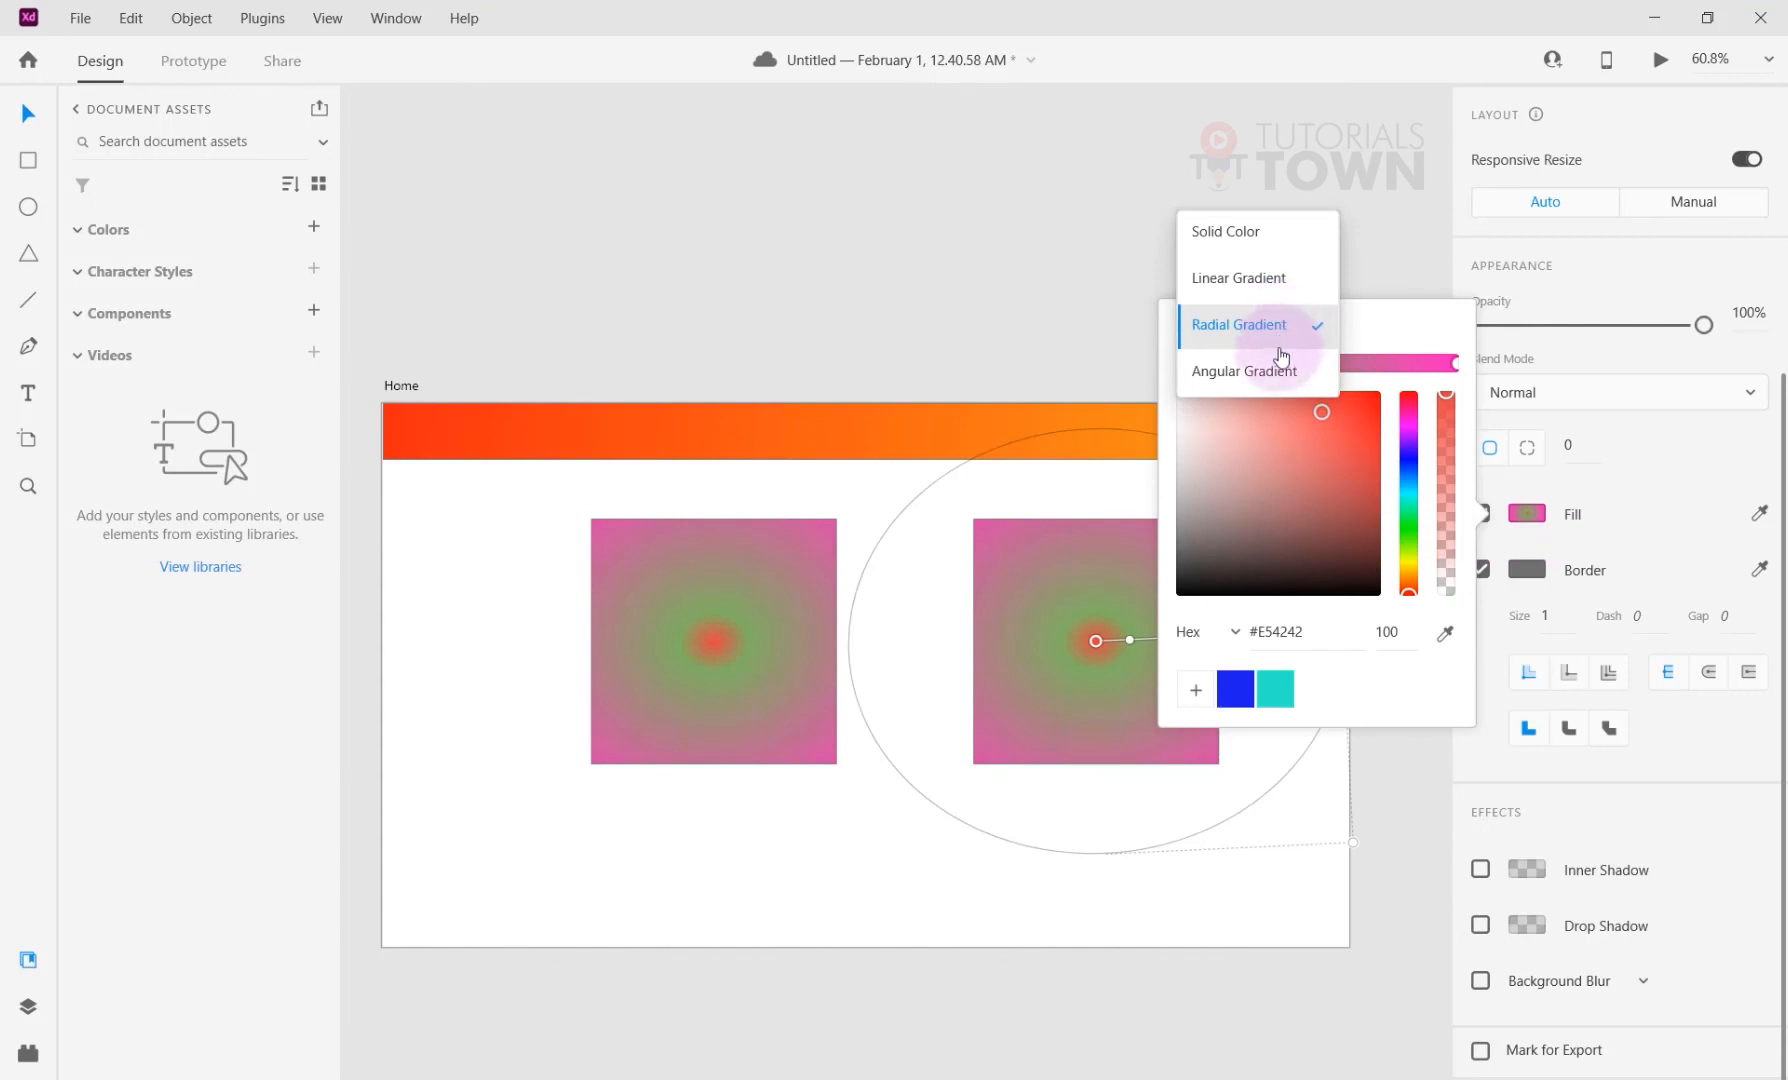
click(1241, 378)
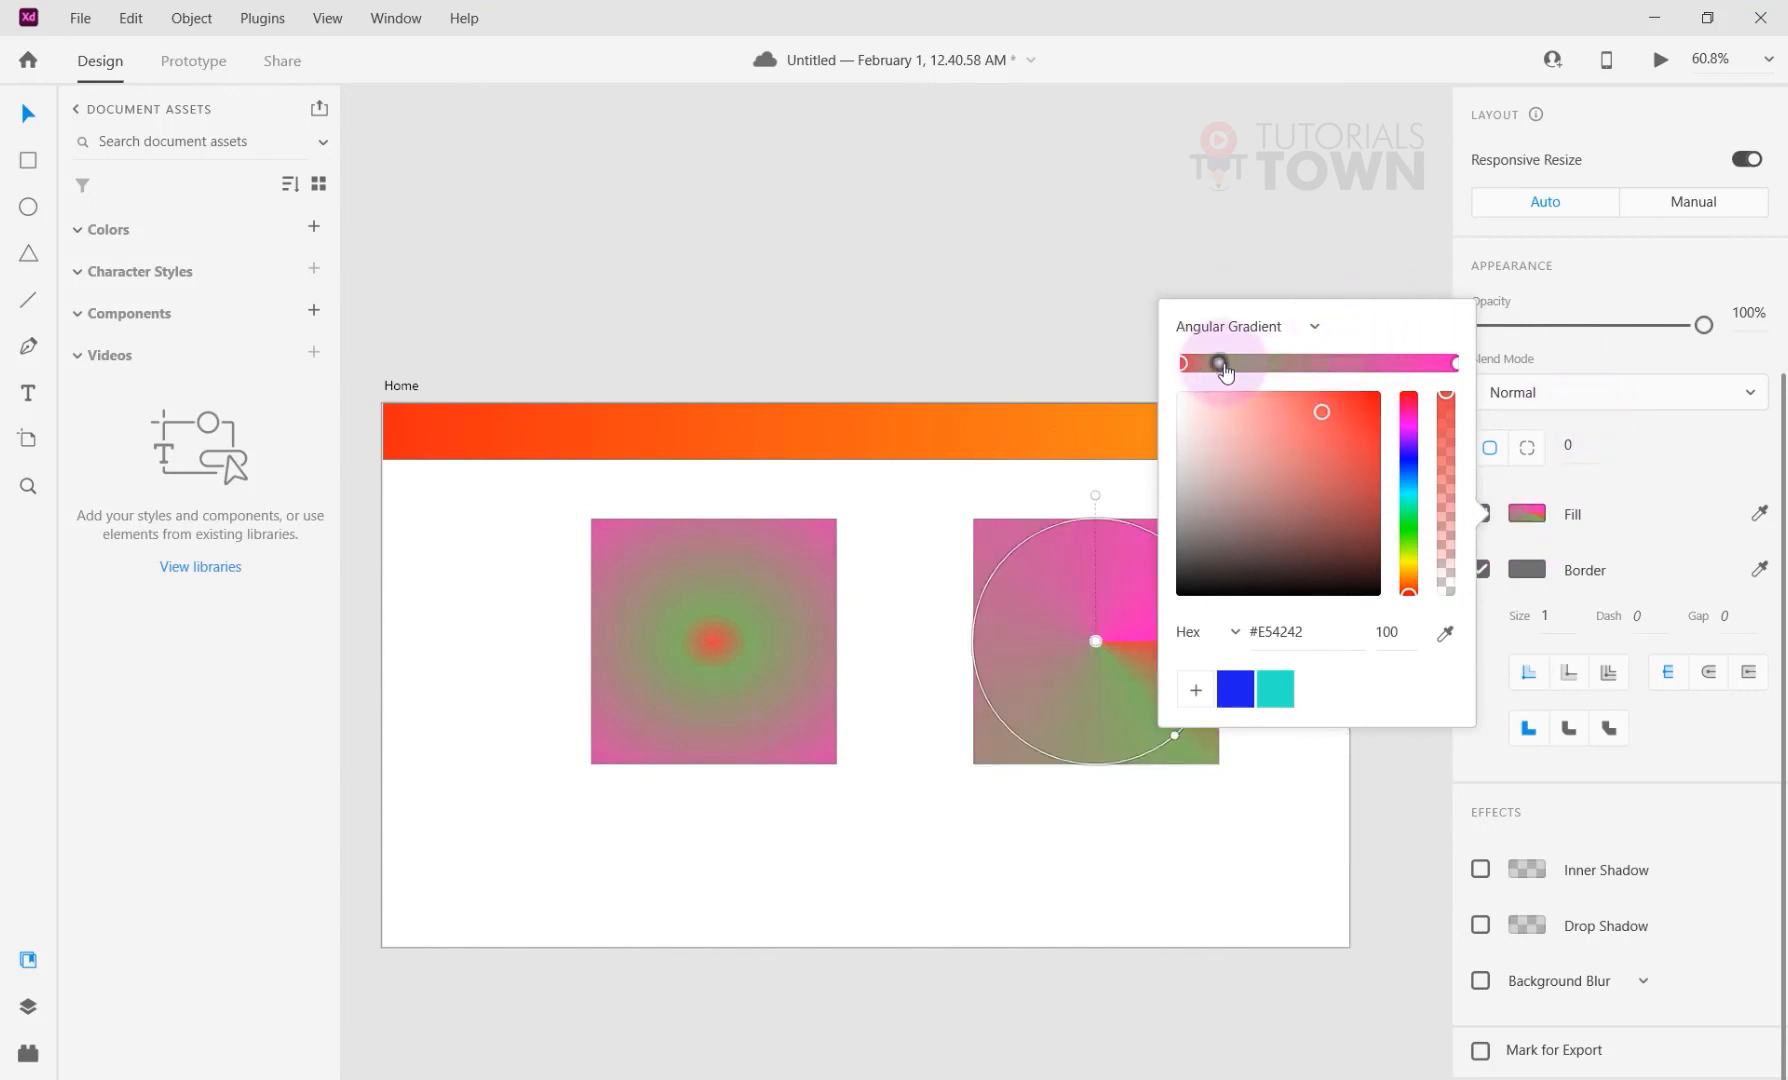
Move the angular gradient's green stop towards the middle and turn all three stops grey, the middle one #B3B3B3.
drag(1219, 363, 1297, 364)
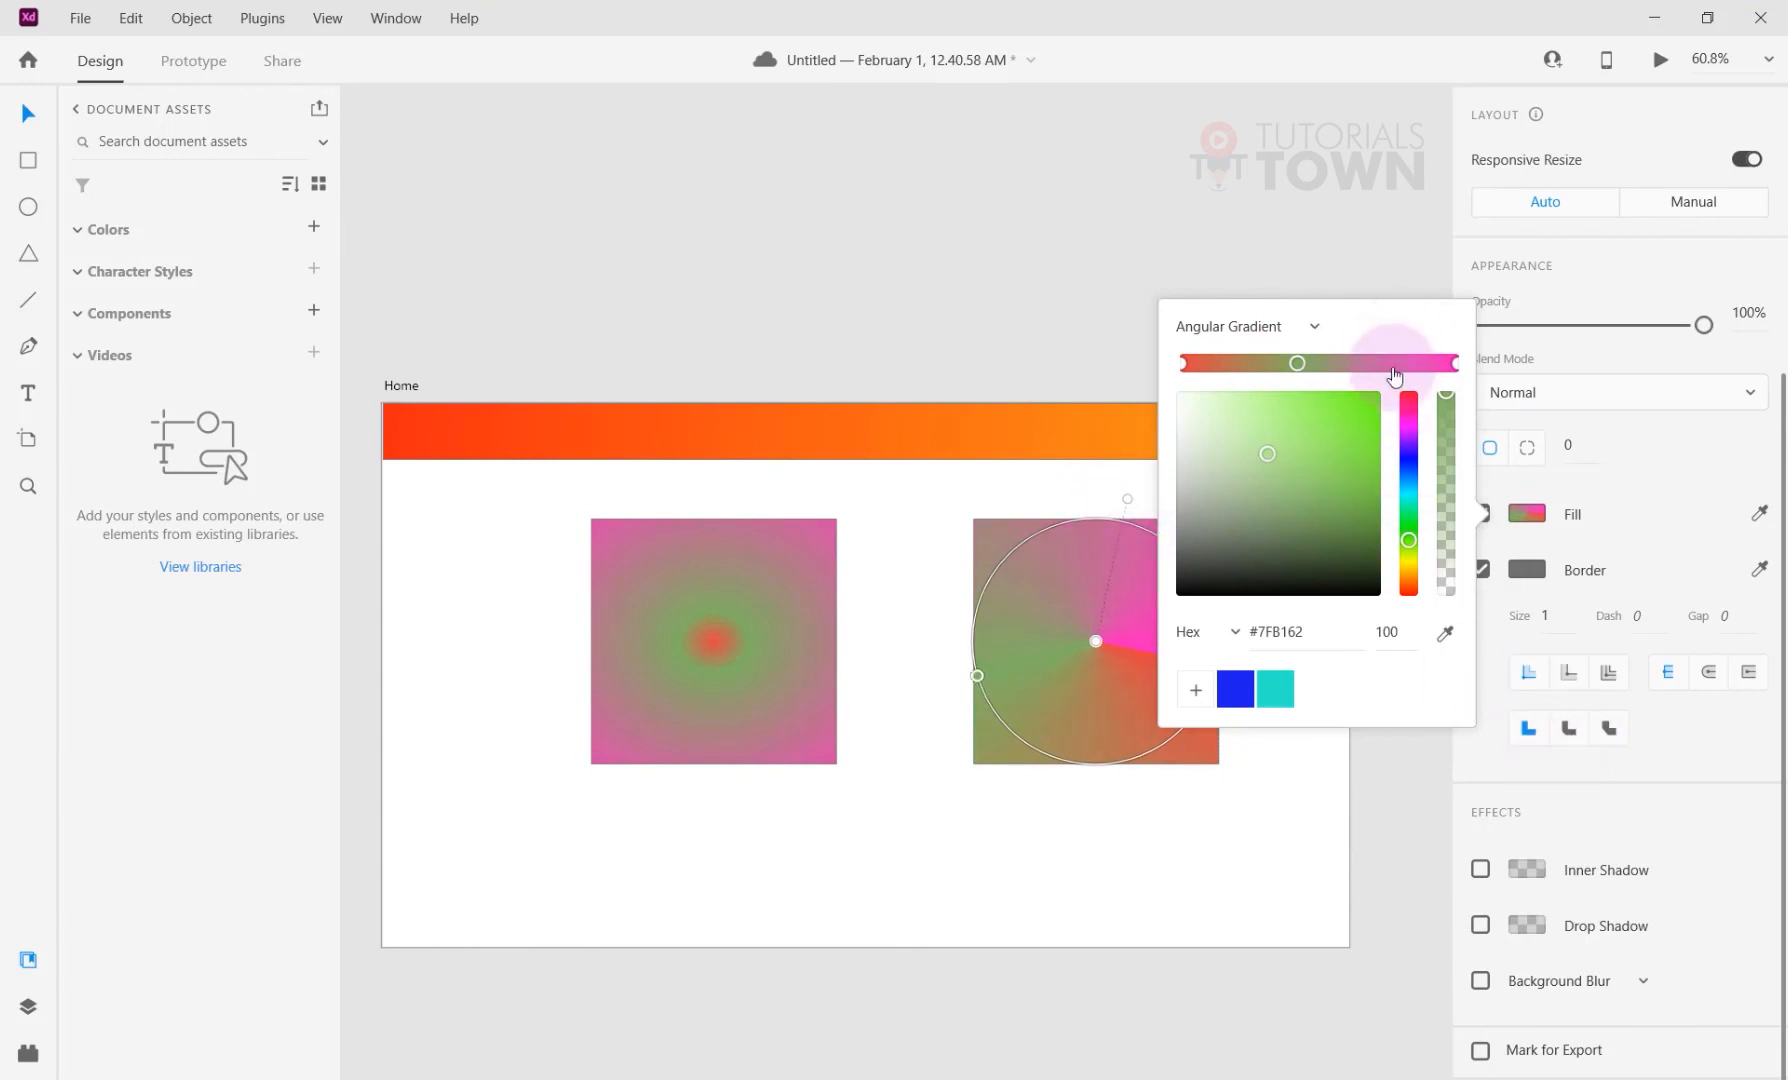
click(1455, 364)
drag(1241, 459, 1178, 521)
click(1182, 363)
click(1297, 363)
drag(1237, 463, 1179, 452)
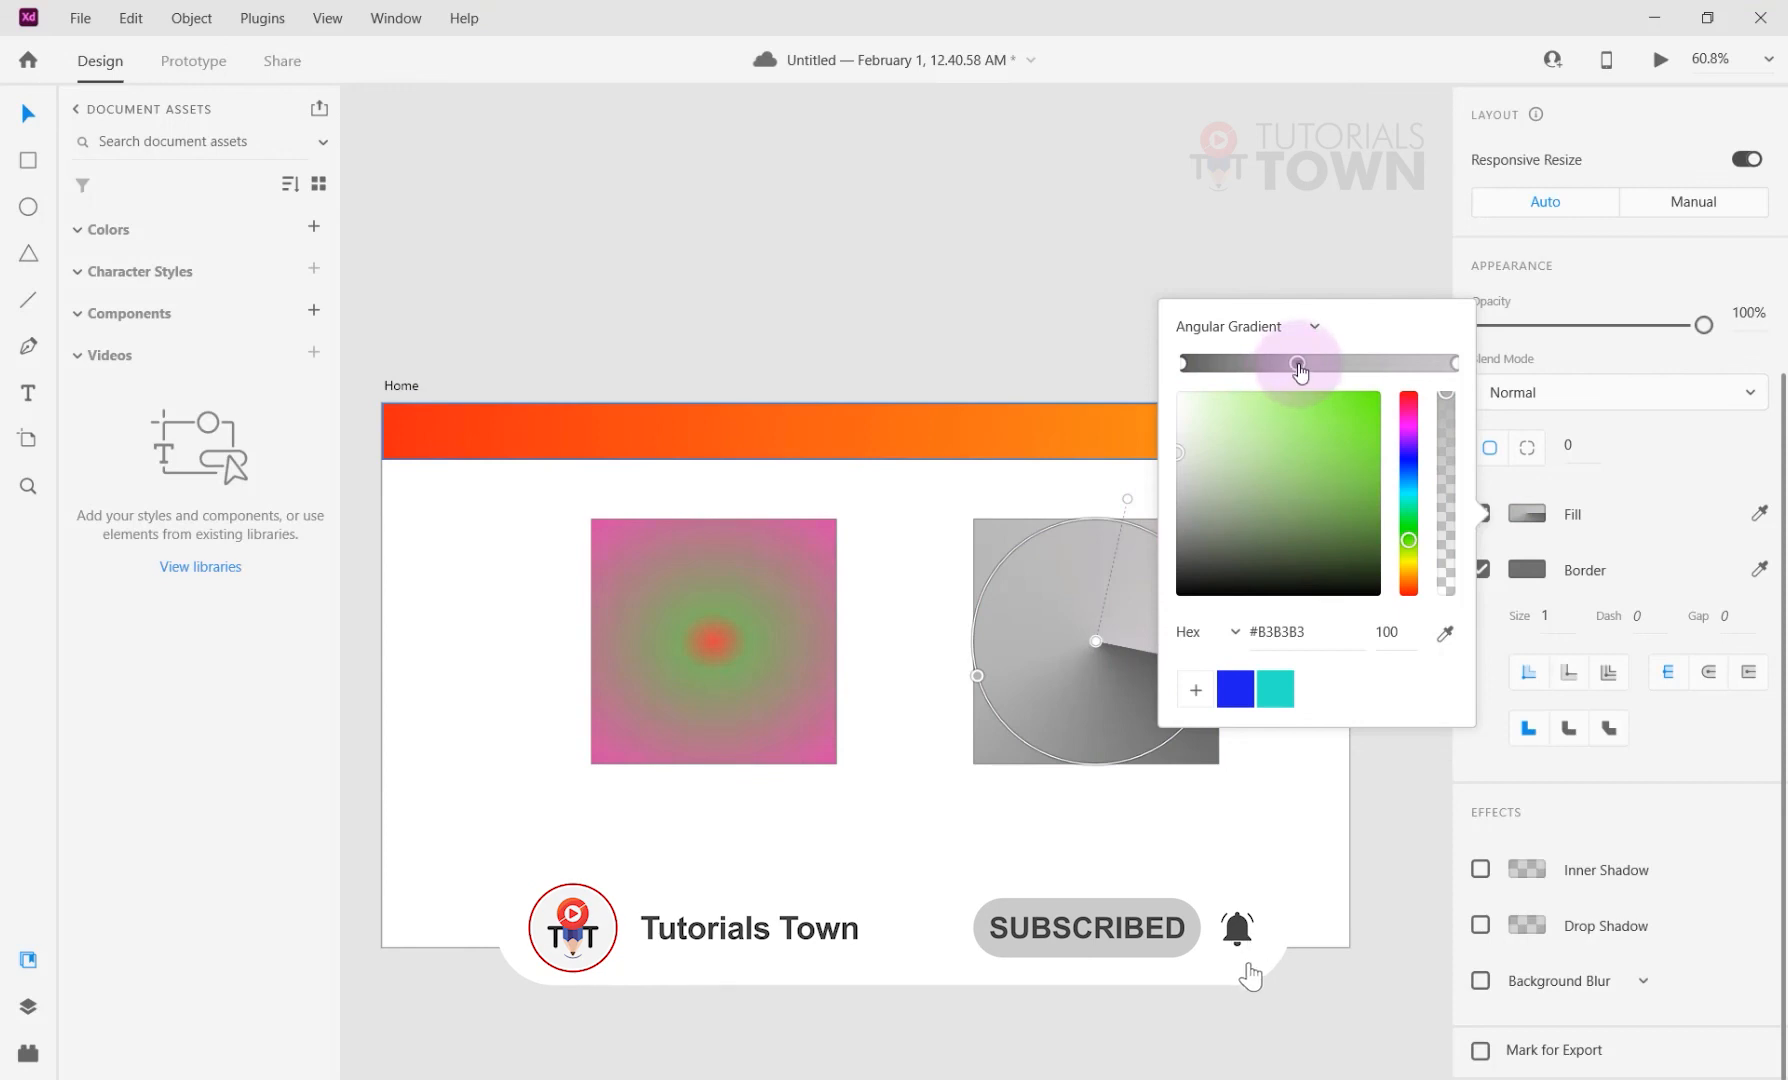
Add extra grey stops along the square copy's angular gradient and space them out to form alternating light and dark rays.
click(1185, 364)
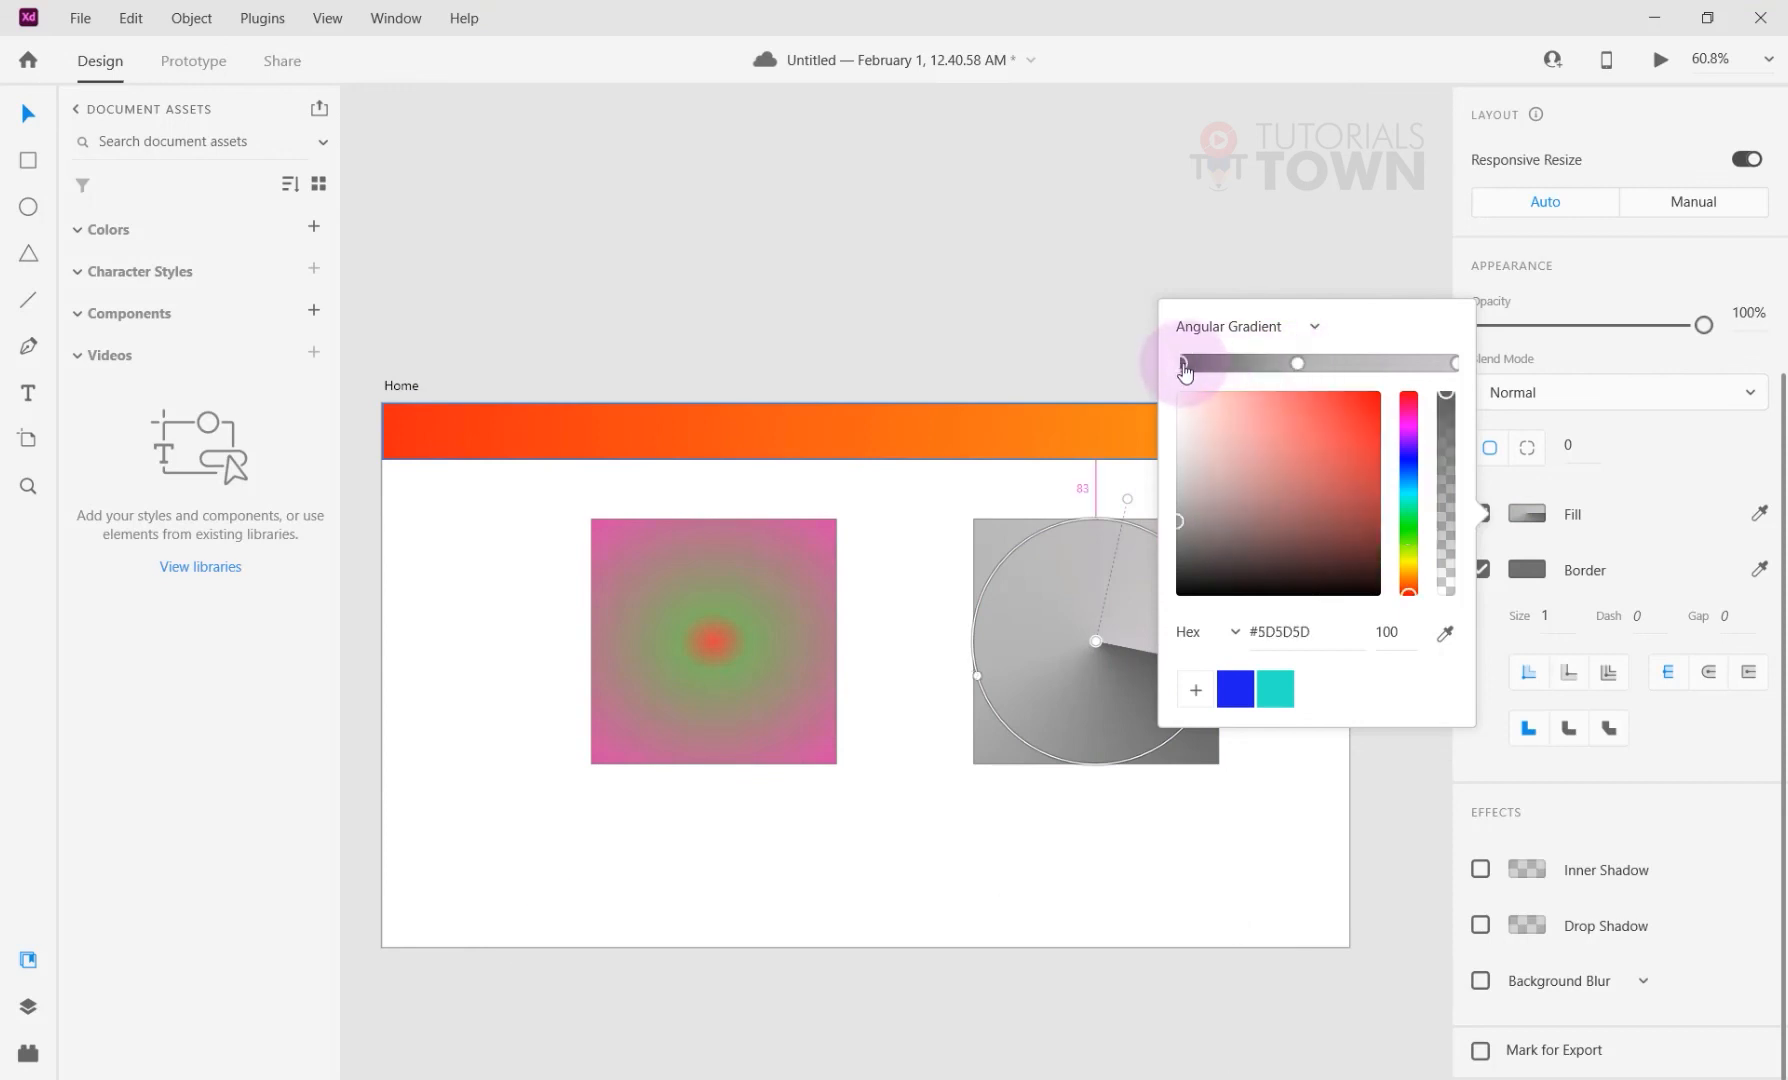
click(1203, 364)
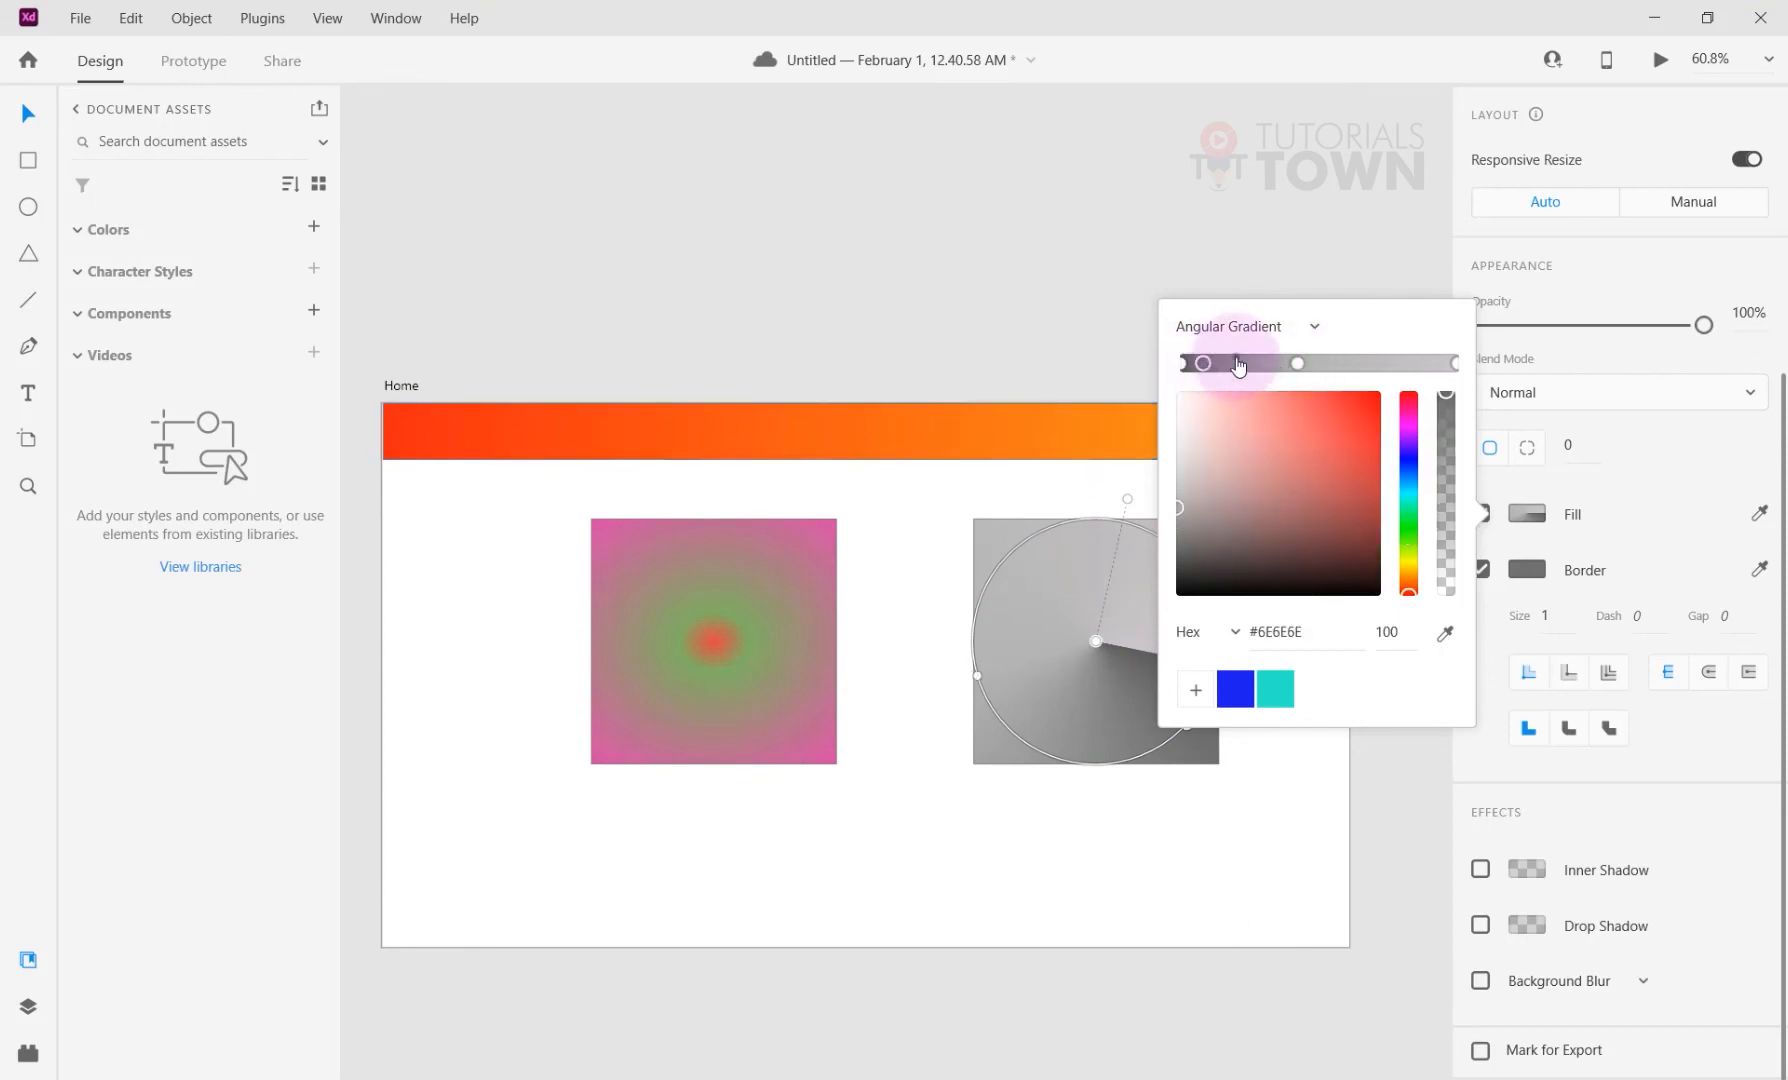
click(1270, 364)
drag(1238, 364, 1341, 364)
click(1390, 364)
click(1420, 364)
click(1434, 364)
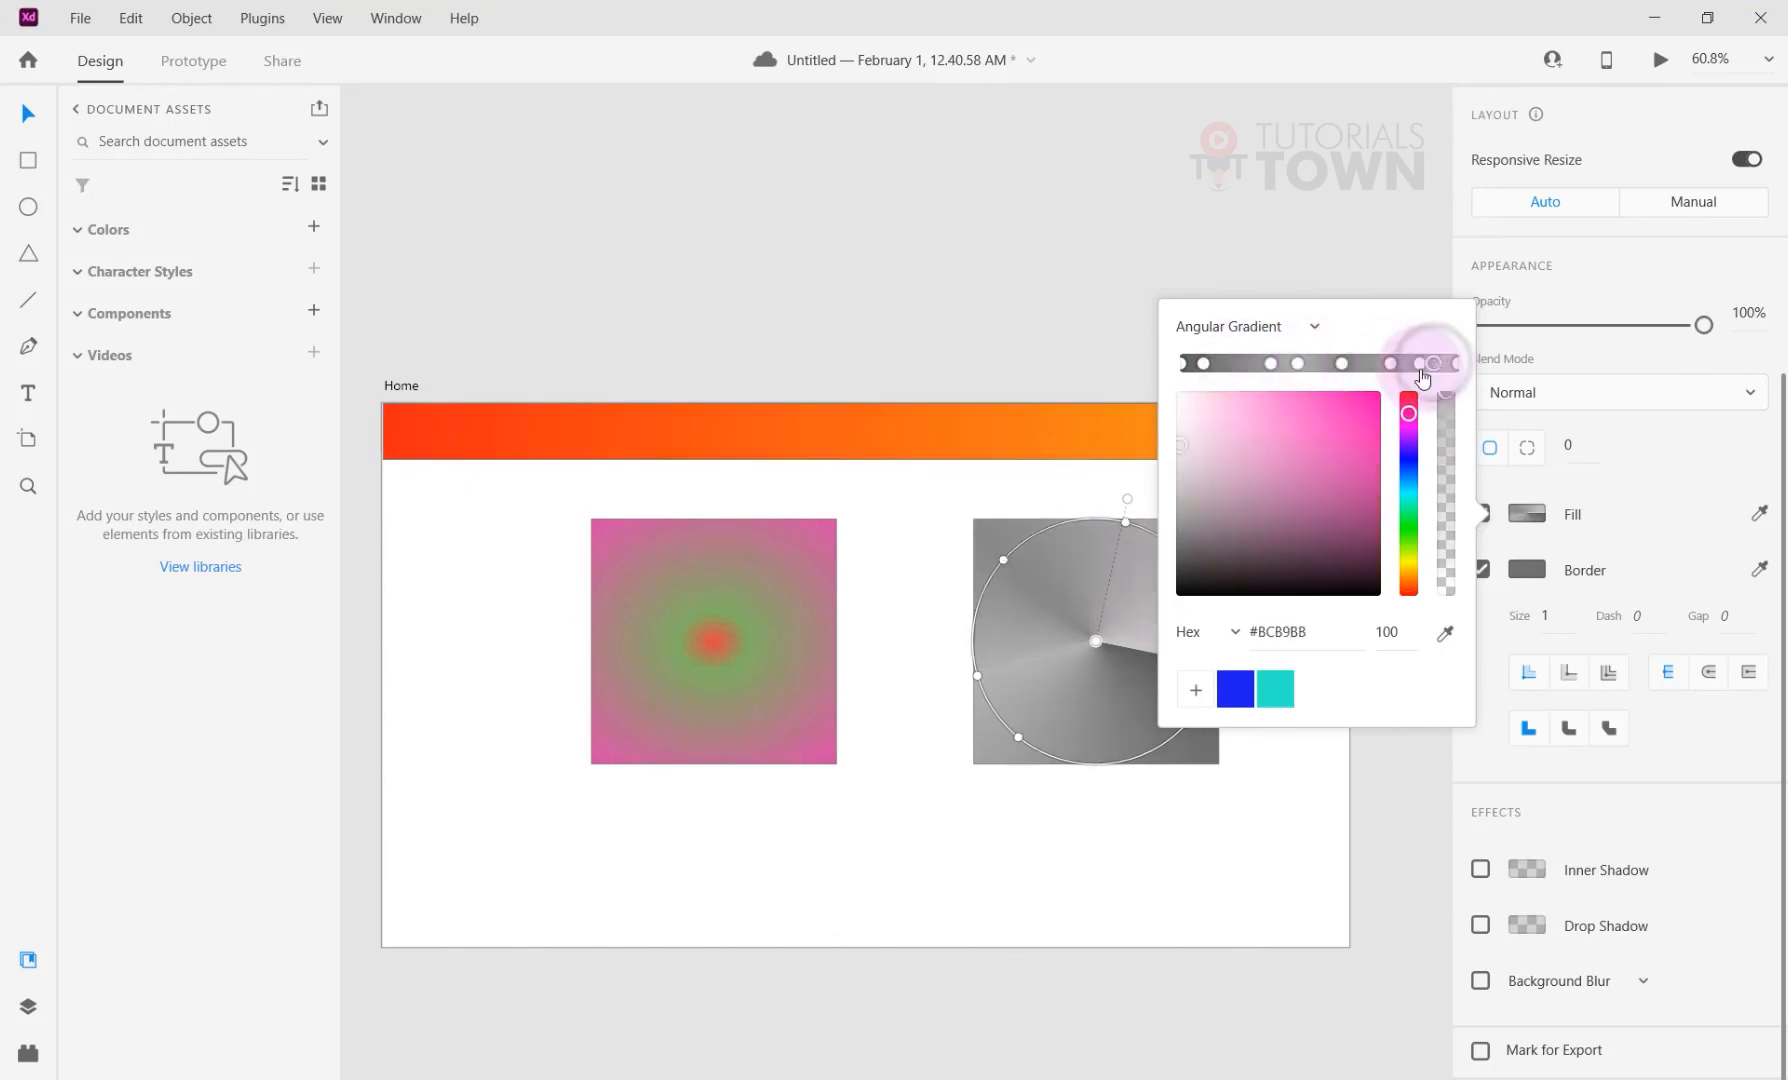
mouse_move(1203, 364)
mouse_down()
mouse_move(1247, 365)
mouse_move(1215, 365)
mouse_up()
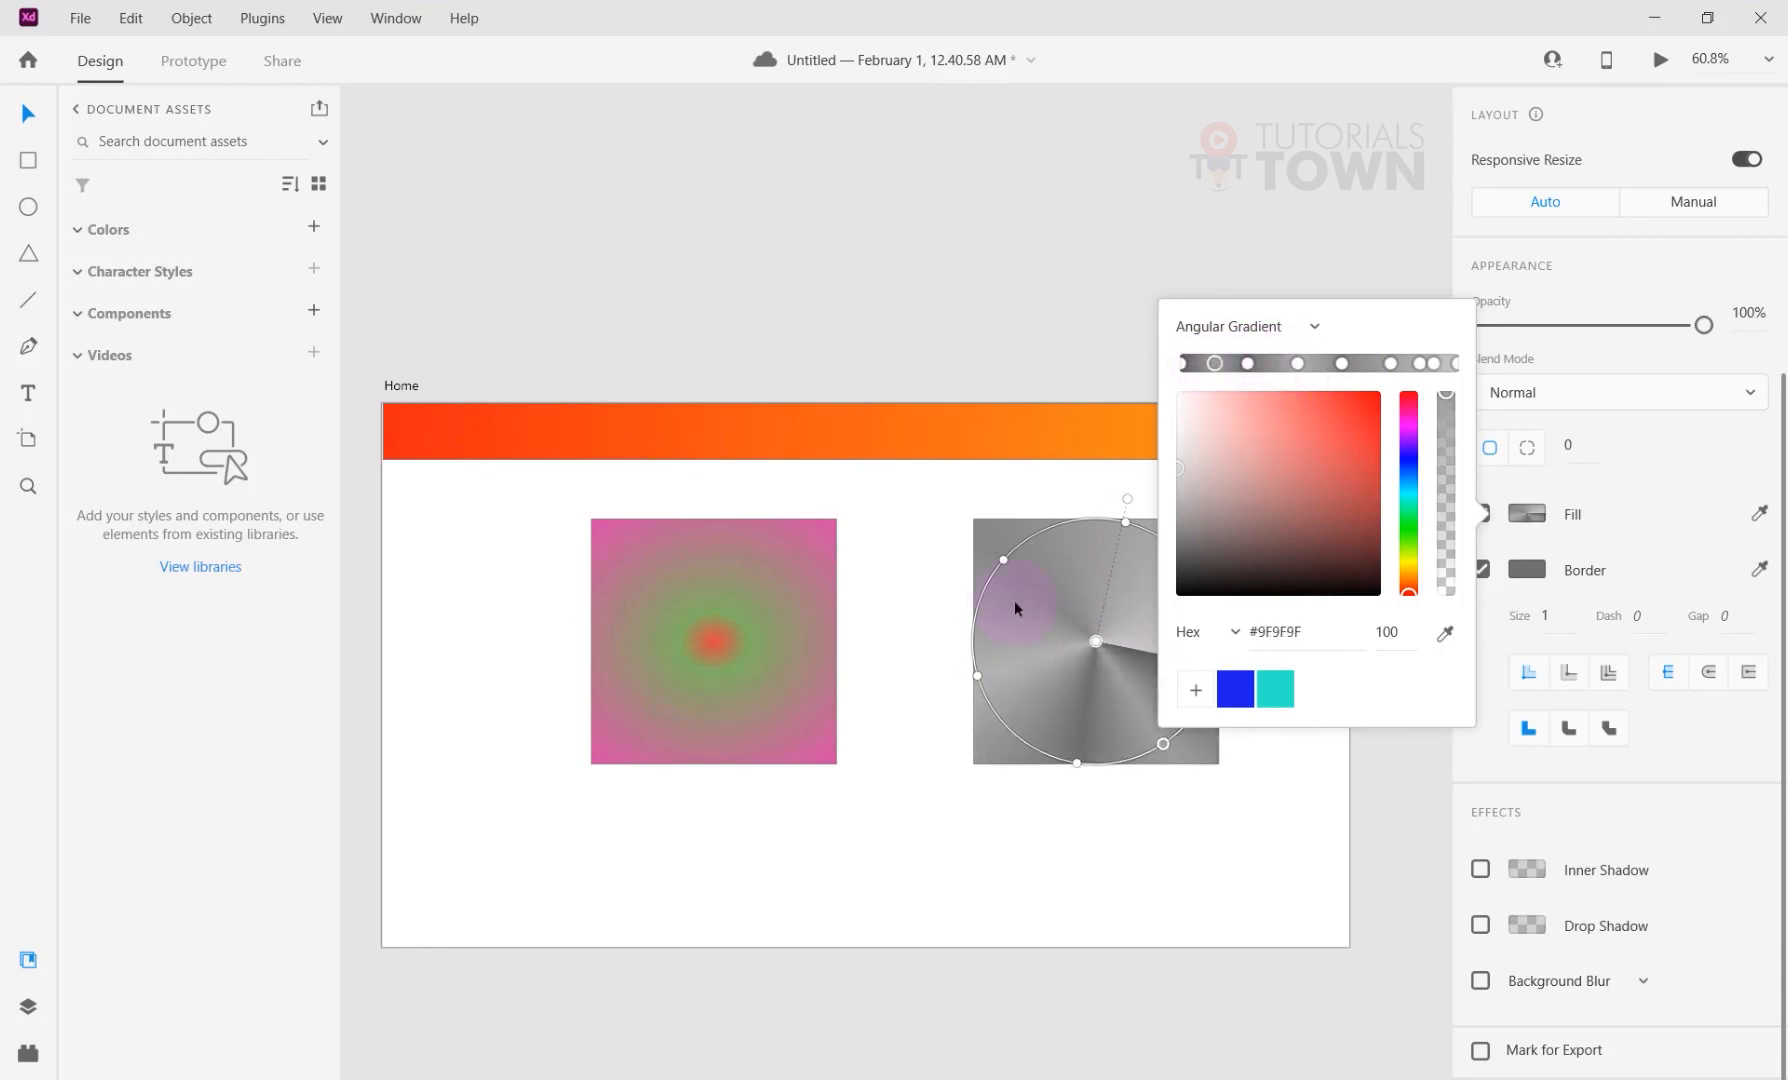
click(1026, 854)
Add further grey stops to the second half of the square's angular gradient and reposition them for a denser metallic sweep.
drag(1177, 782, 838, 841)
click(826, 688)
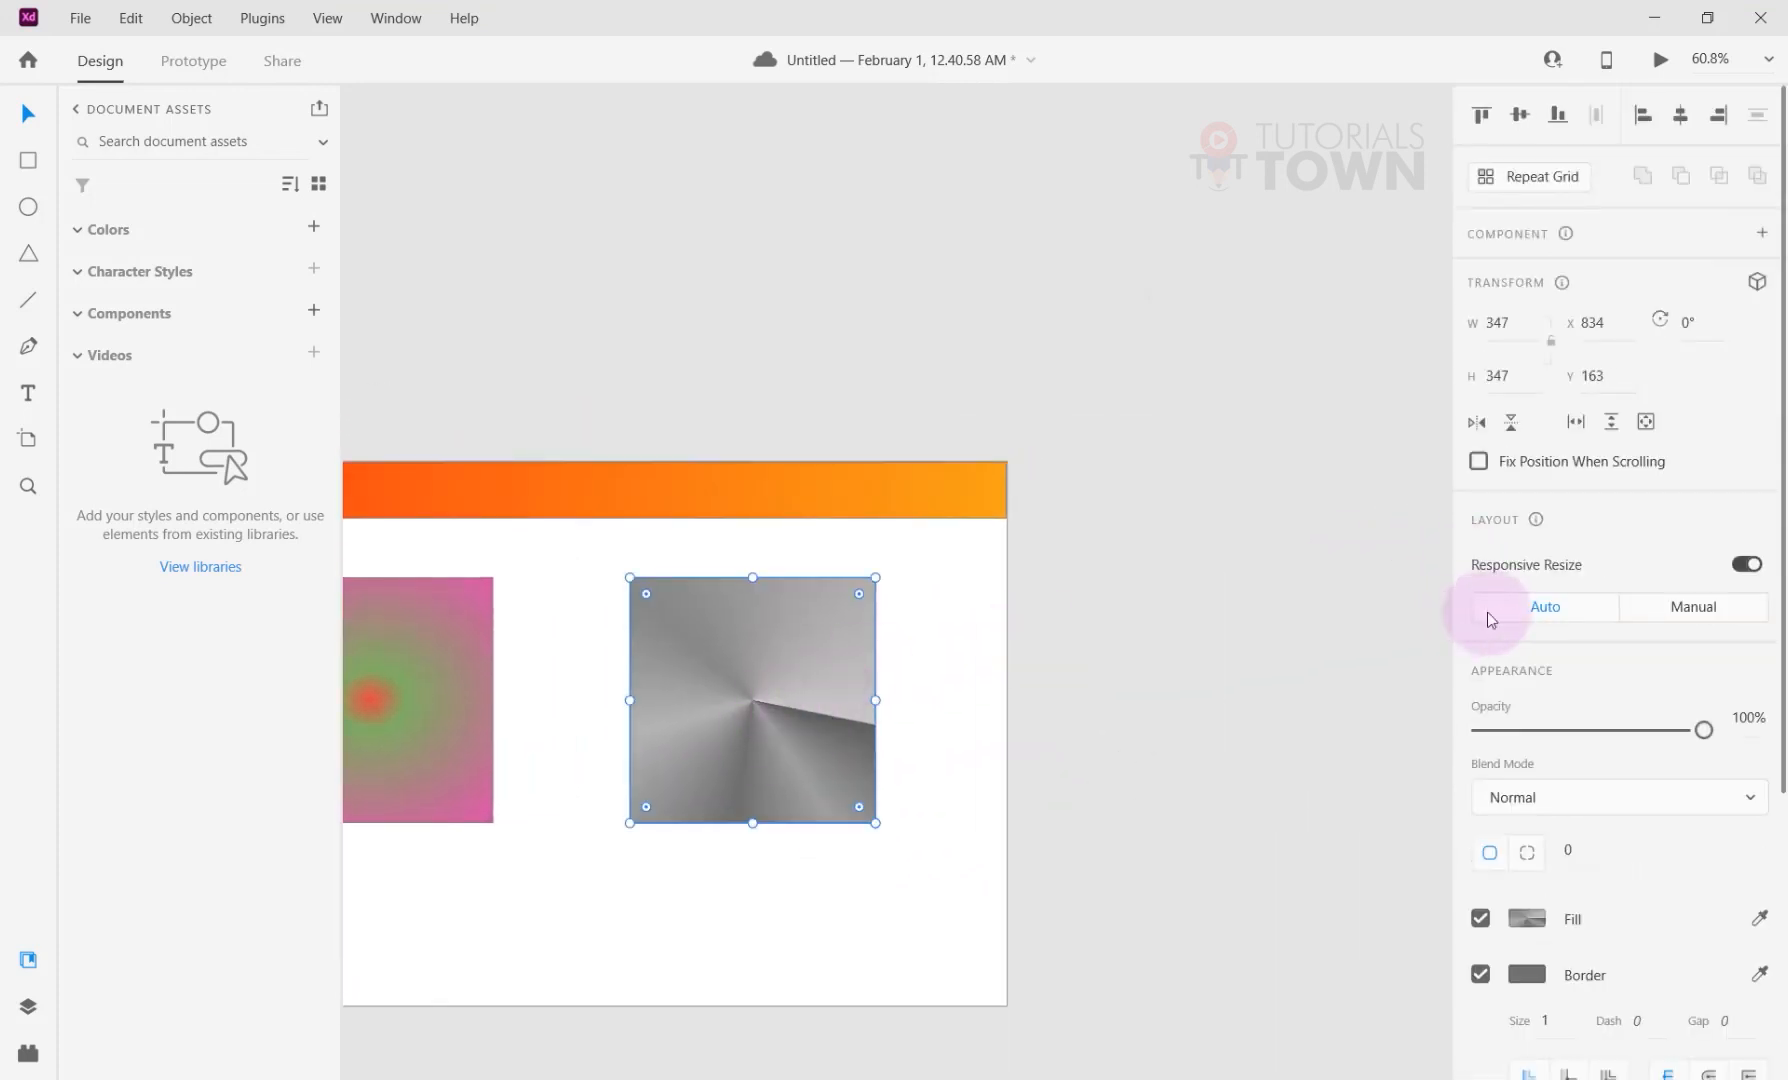
click(1527, 918)
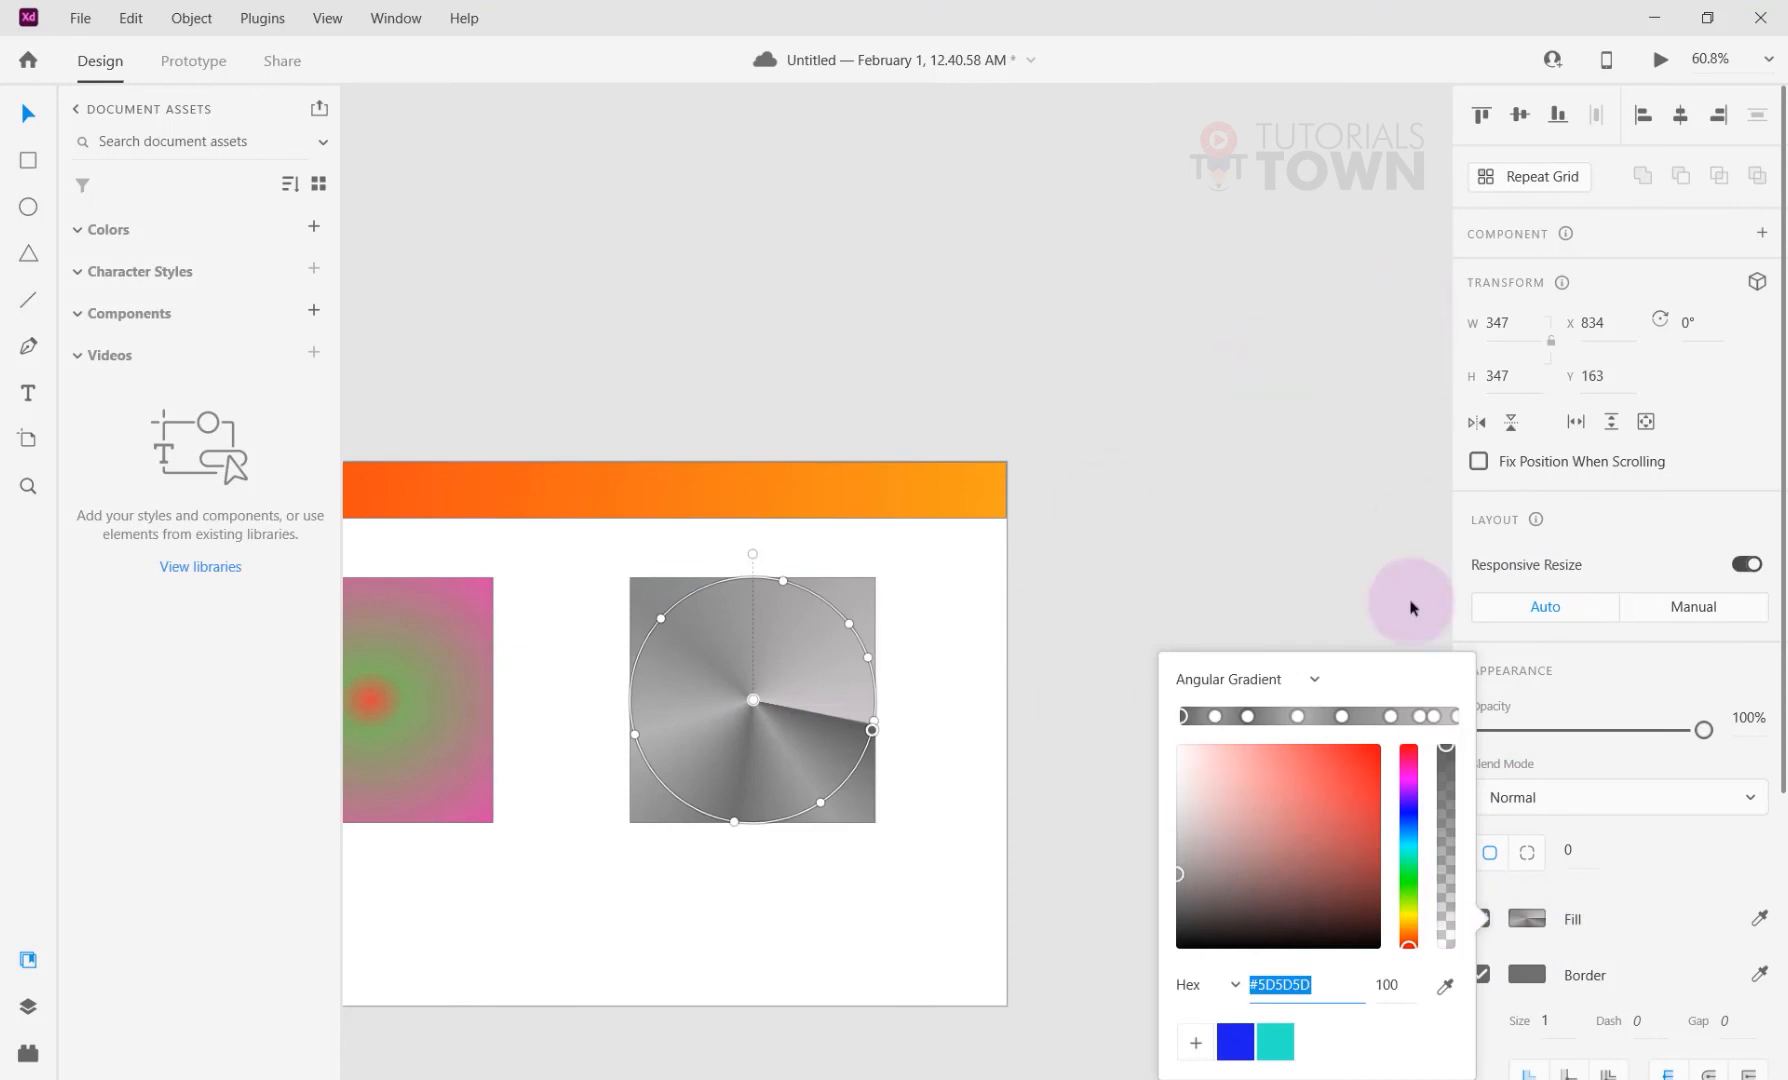
click(1300, 718)
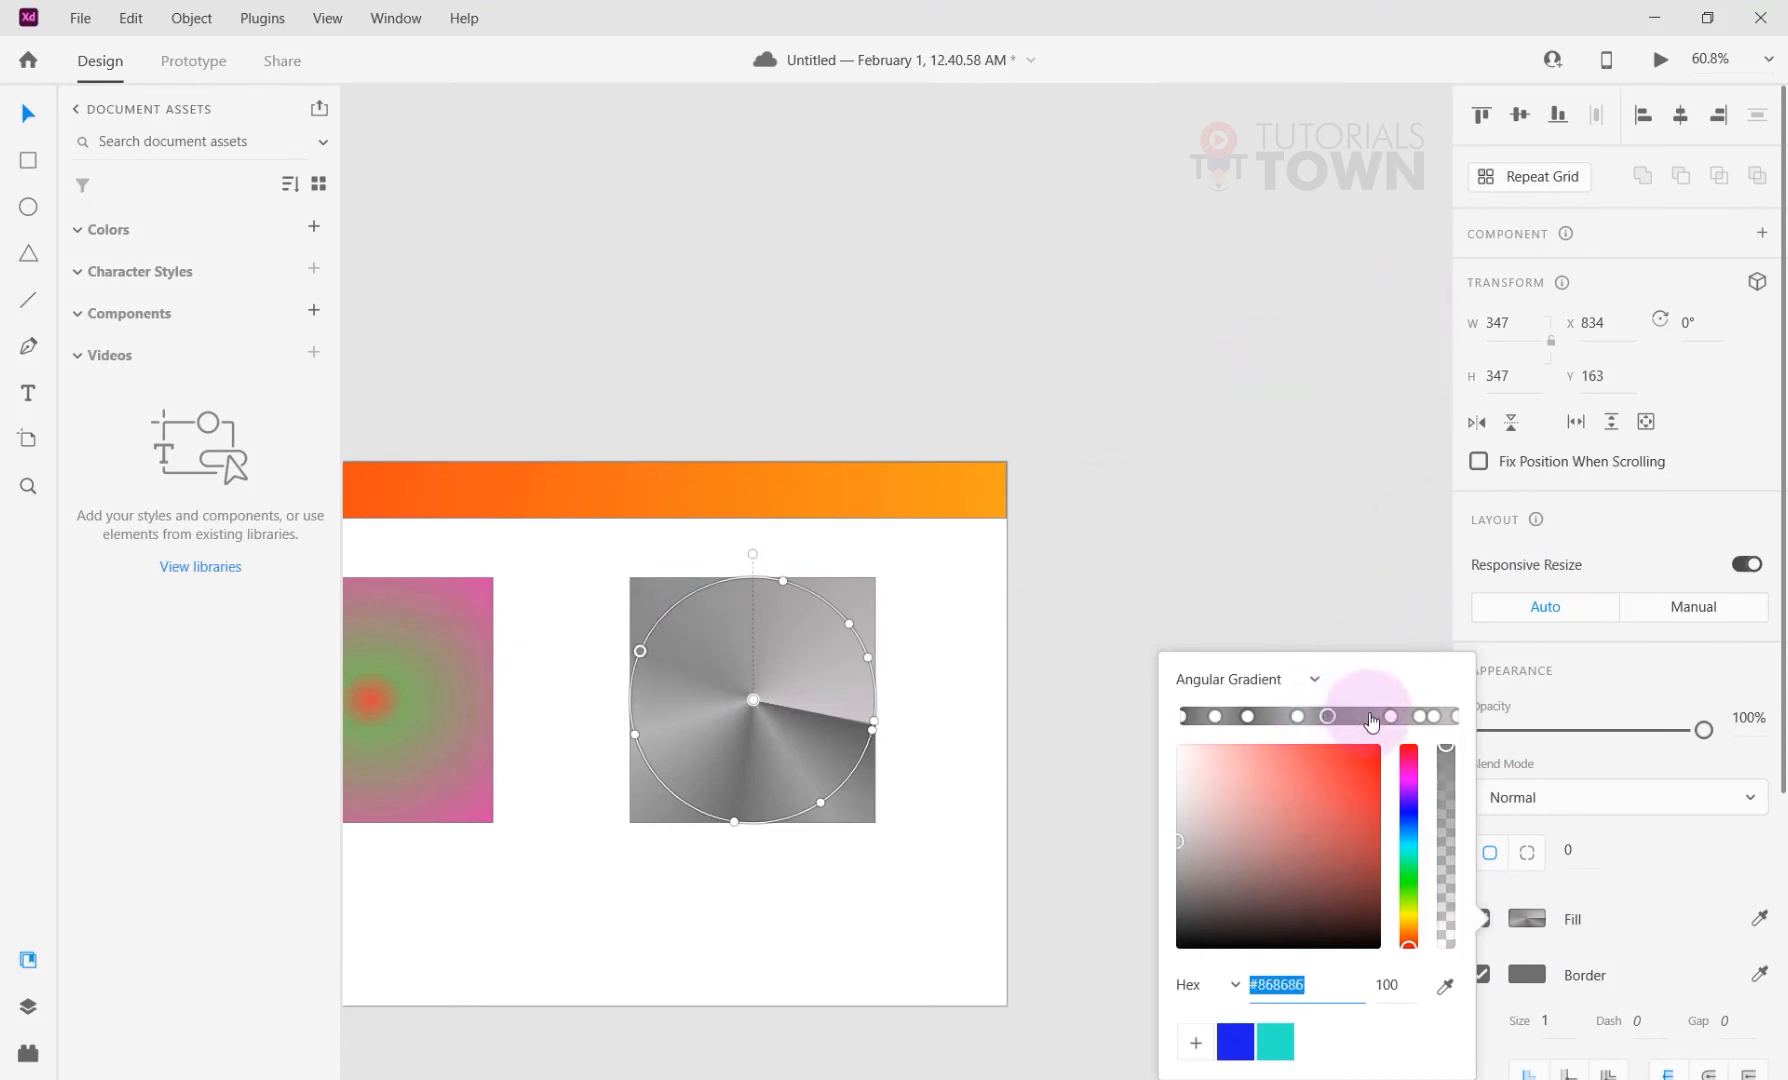
drag(1391, 718, 1364, 716)
click(1303, 717)
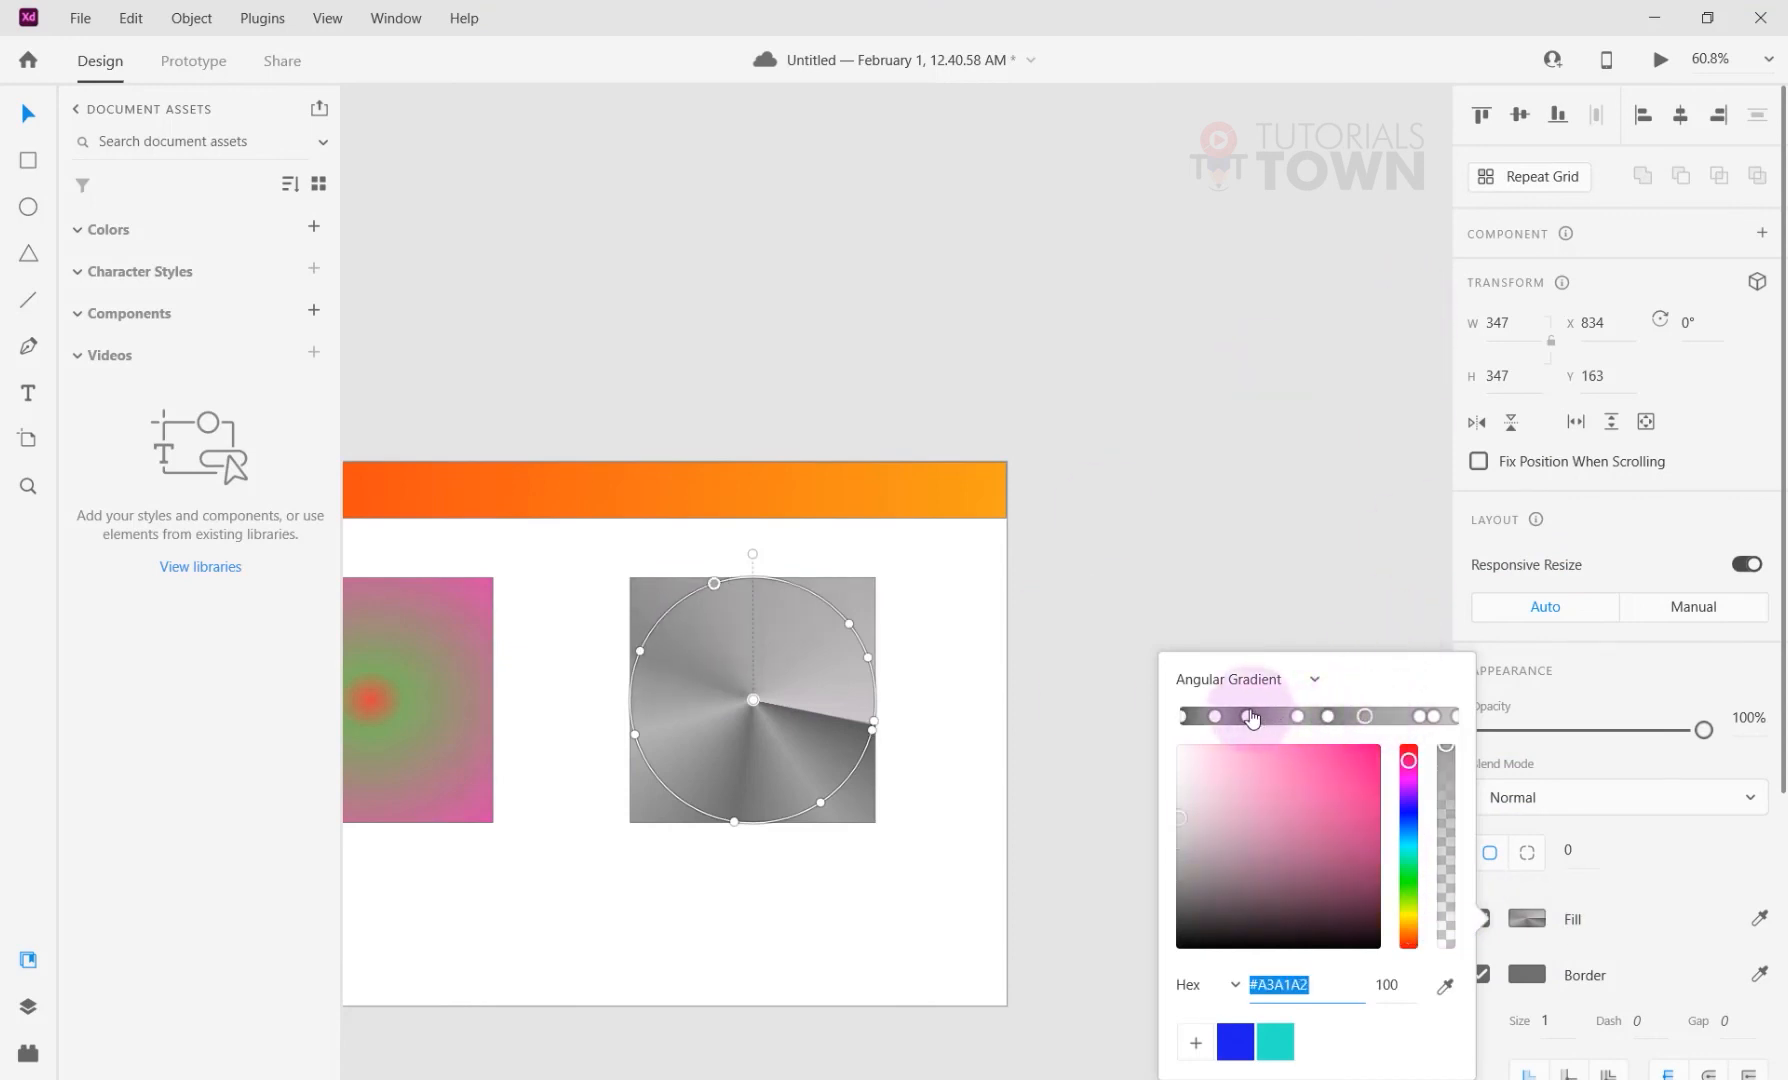
drag(1365, 717, 1332, 718)
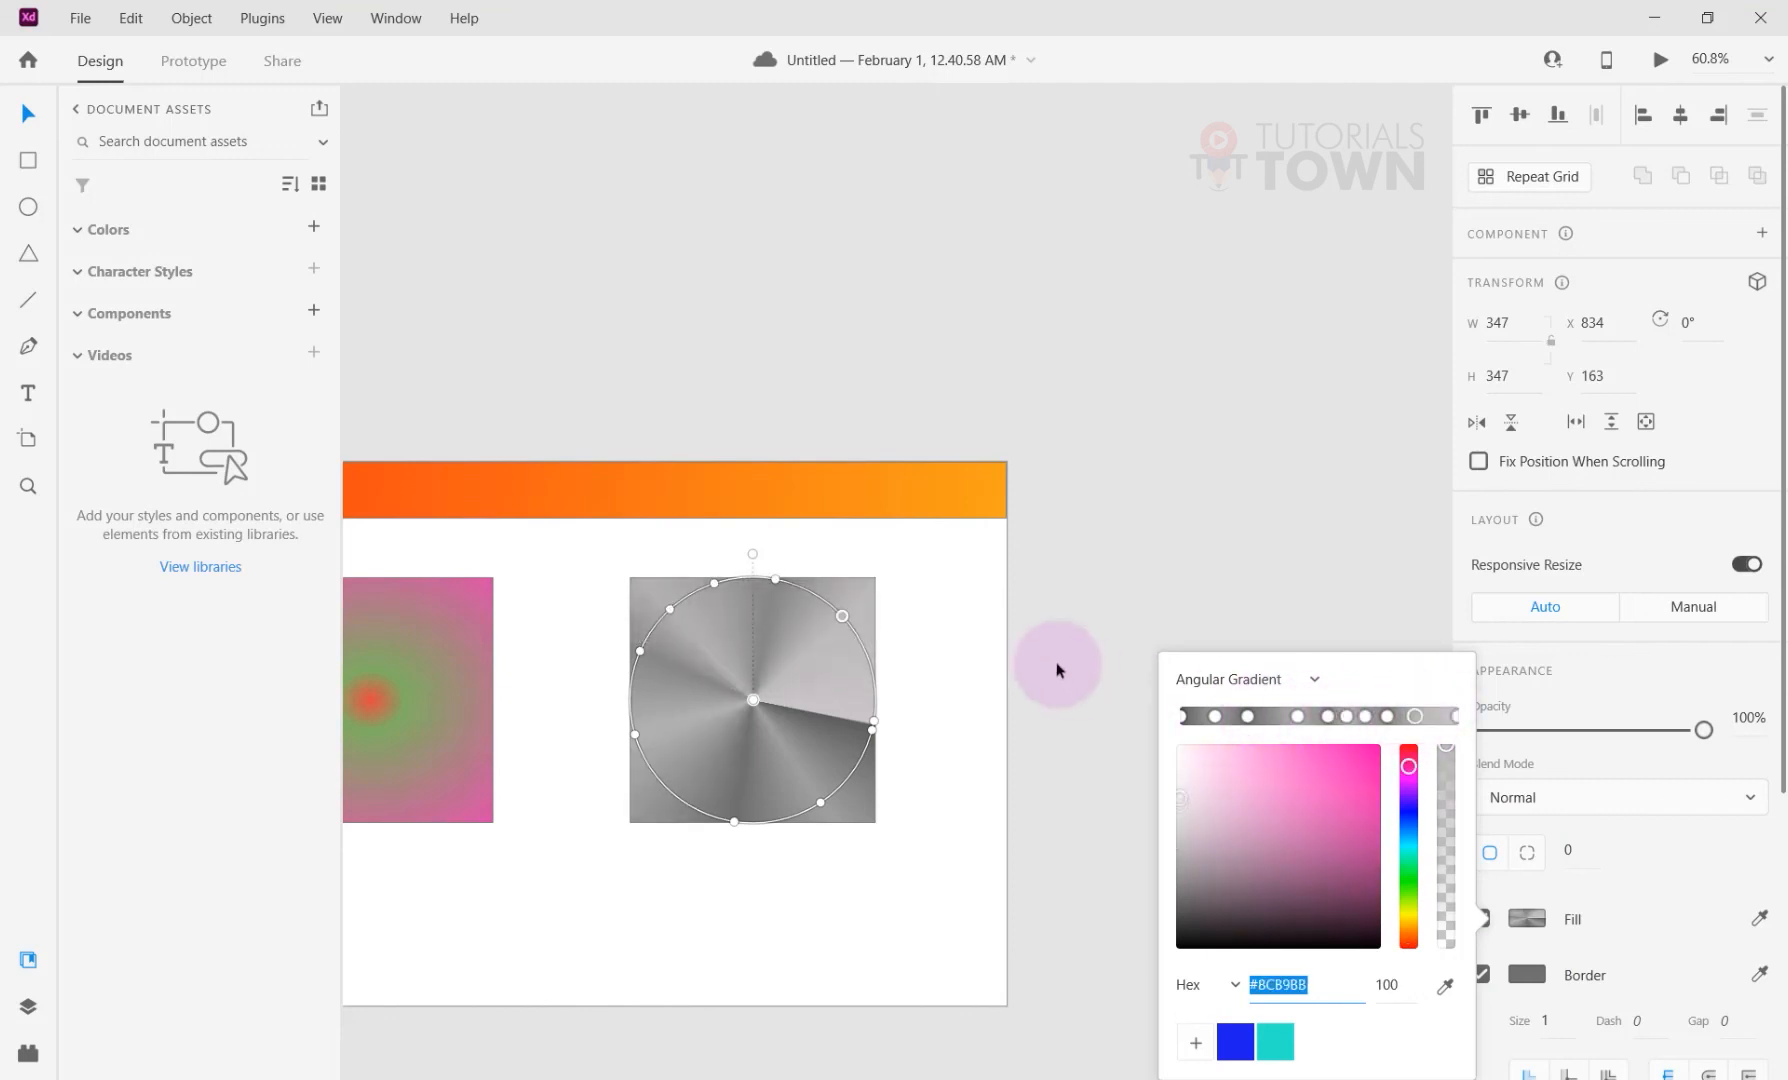
click(1048, 656)
click(848, 738)
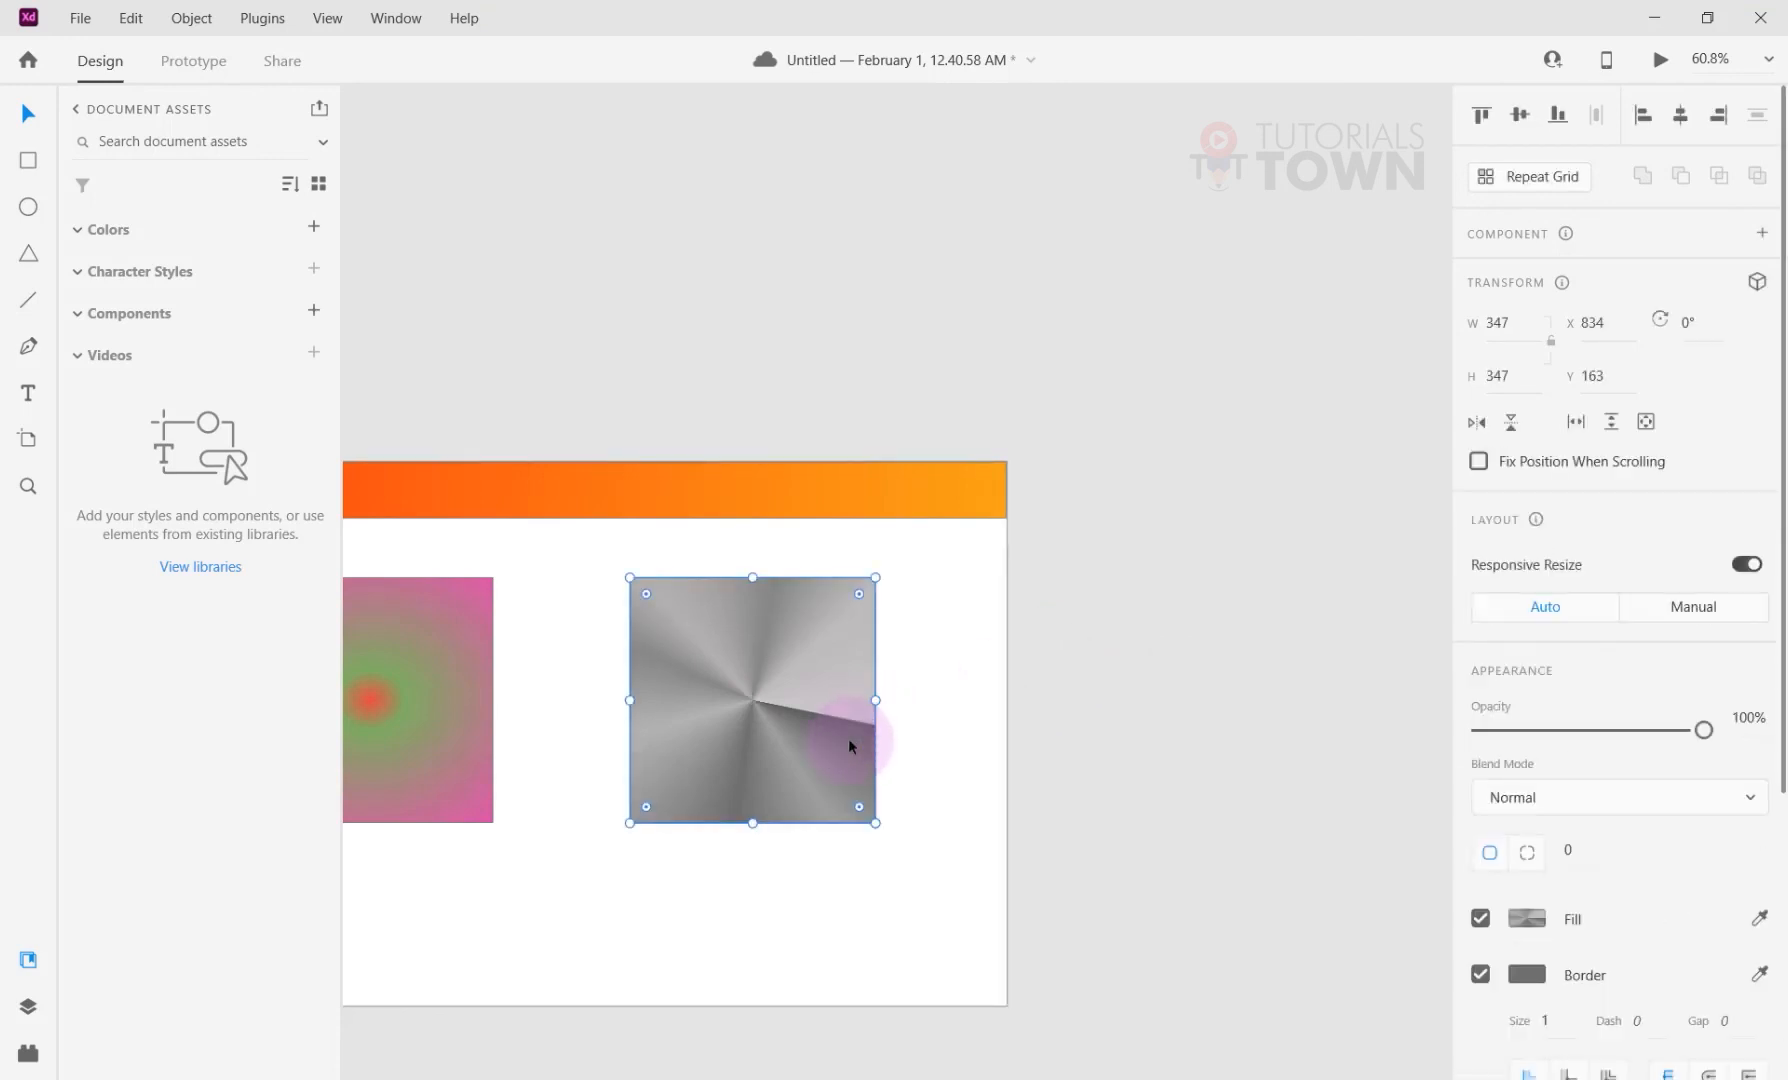
click(945, 826)
drag(686, 716, 1073, 680)
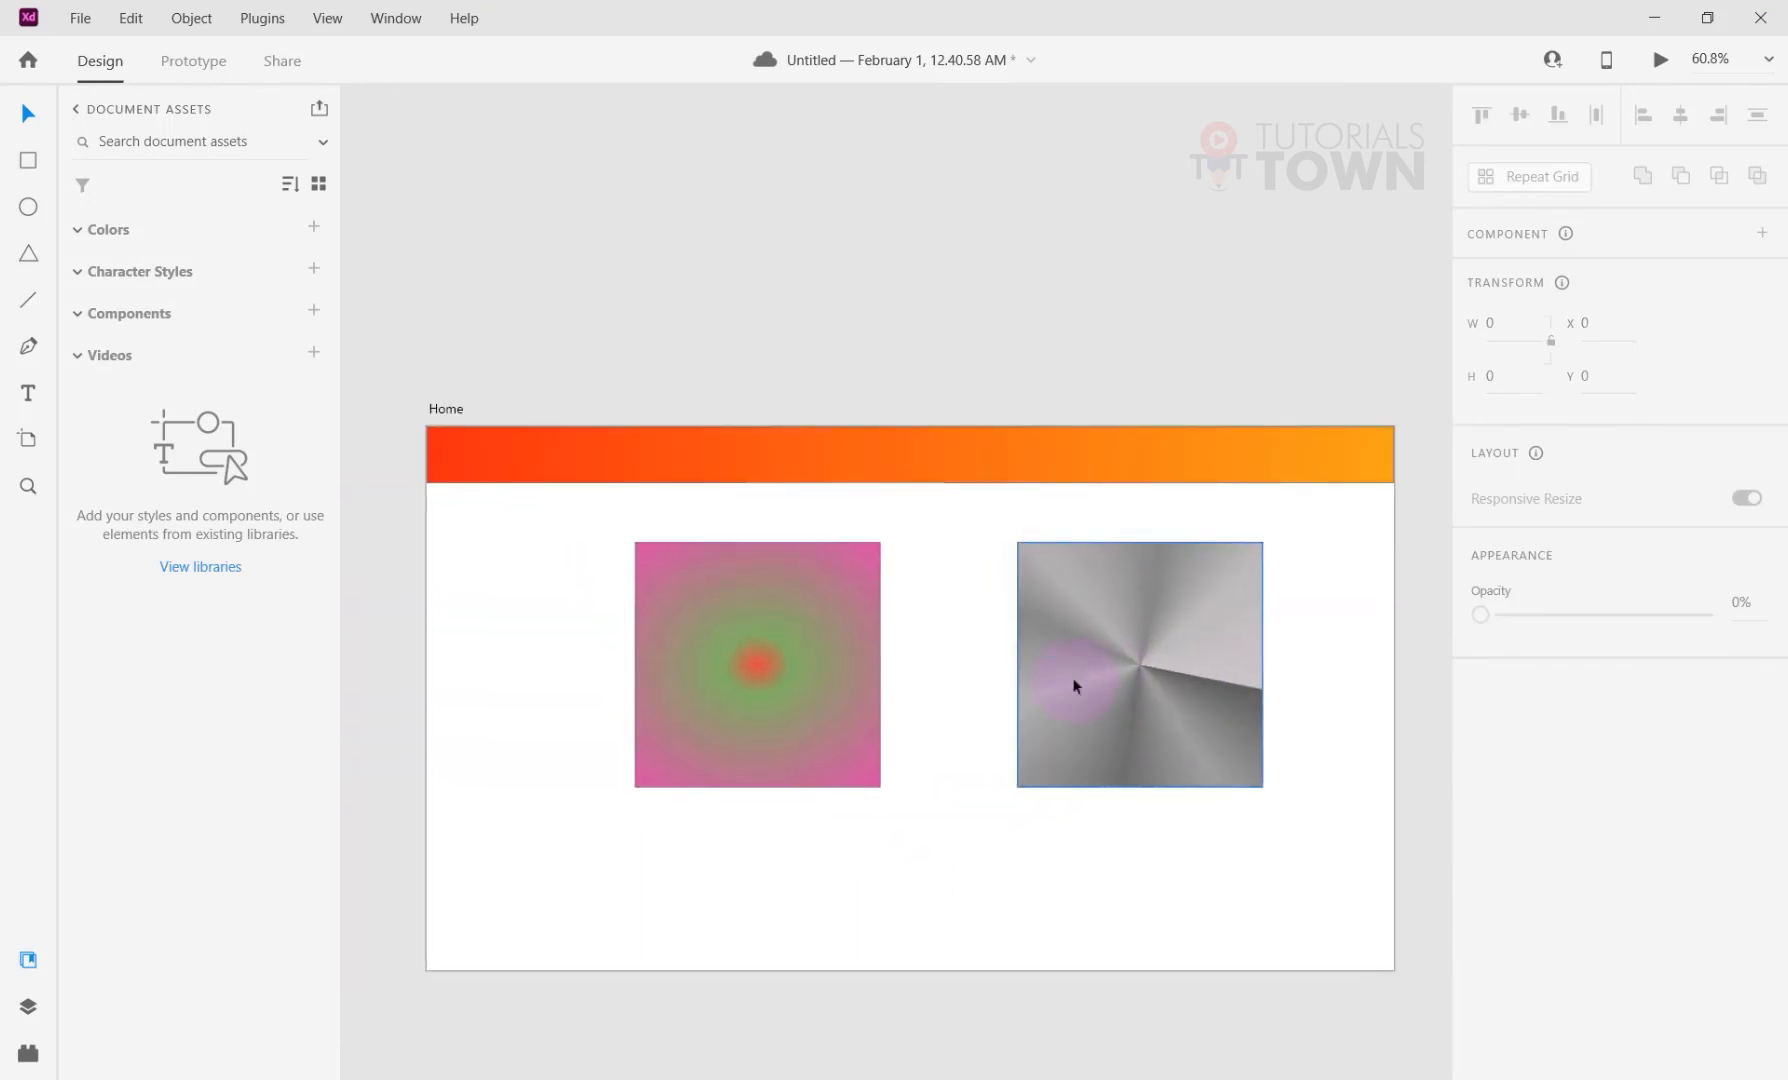
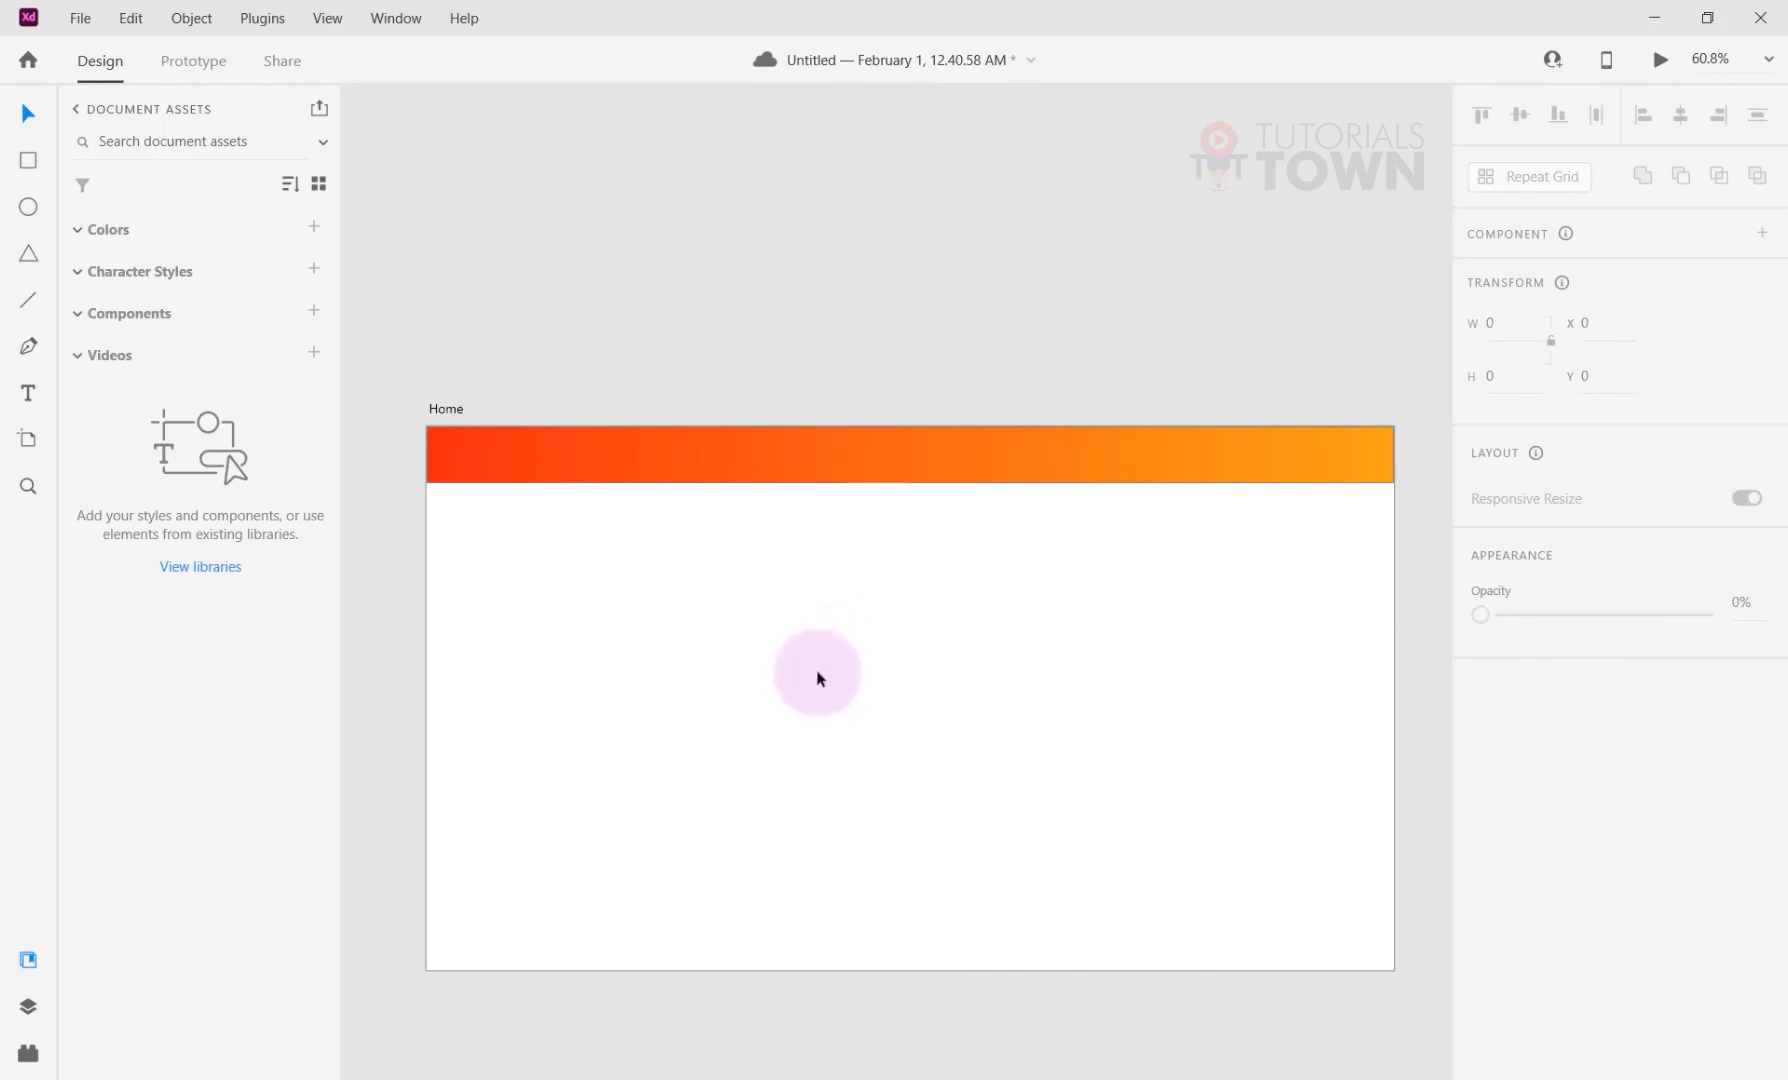
Draw a circle about 182 px wide below the header and a rectangle about 227 × 144 px overlapping its lower part.
click(28, 207)
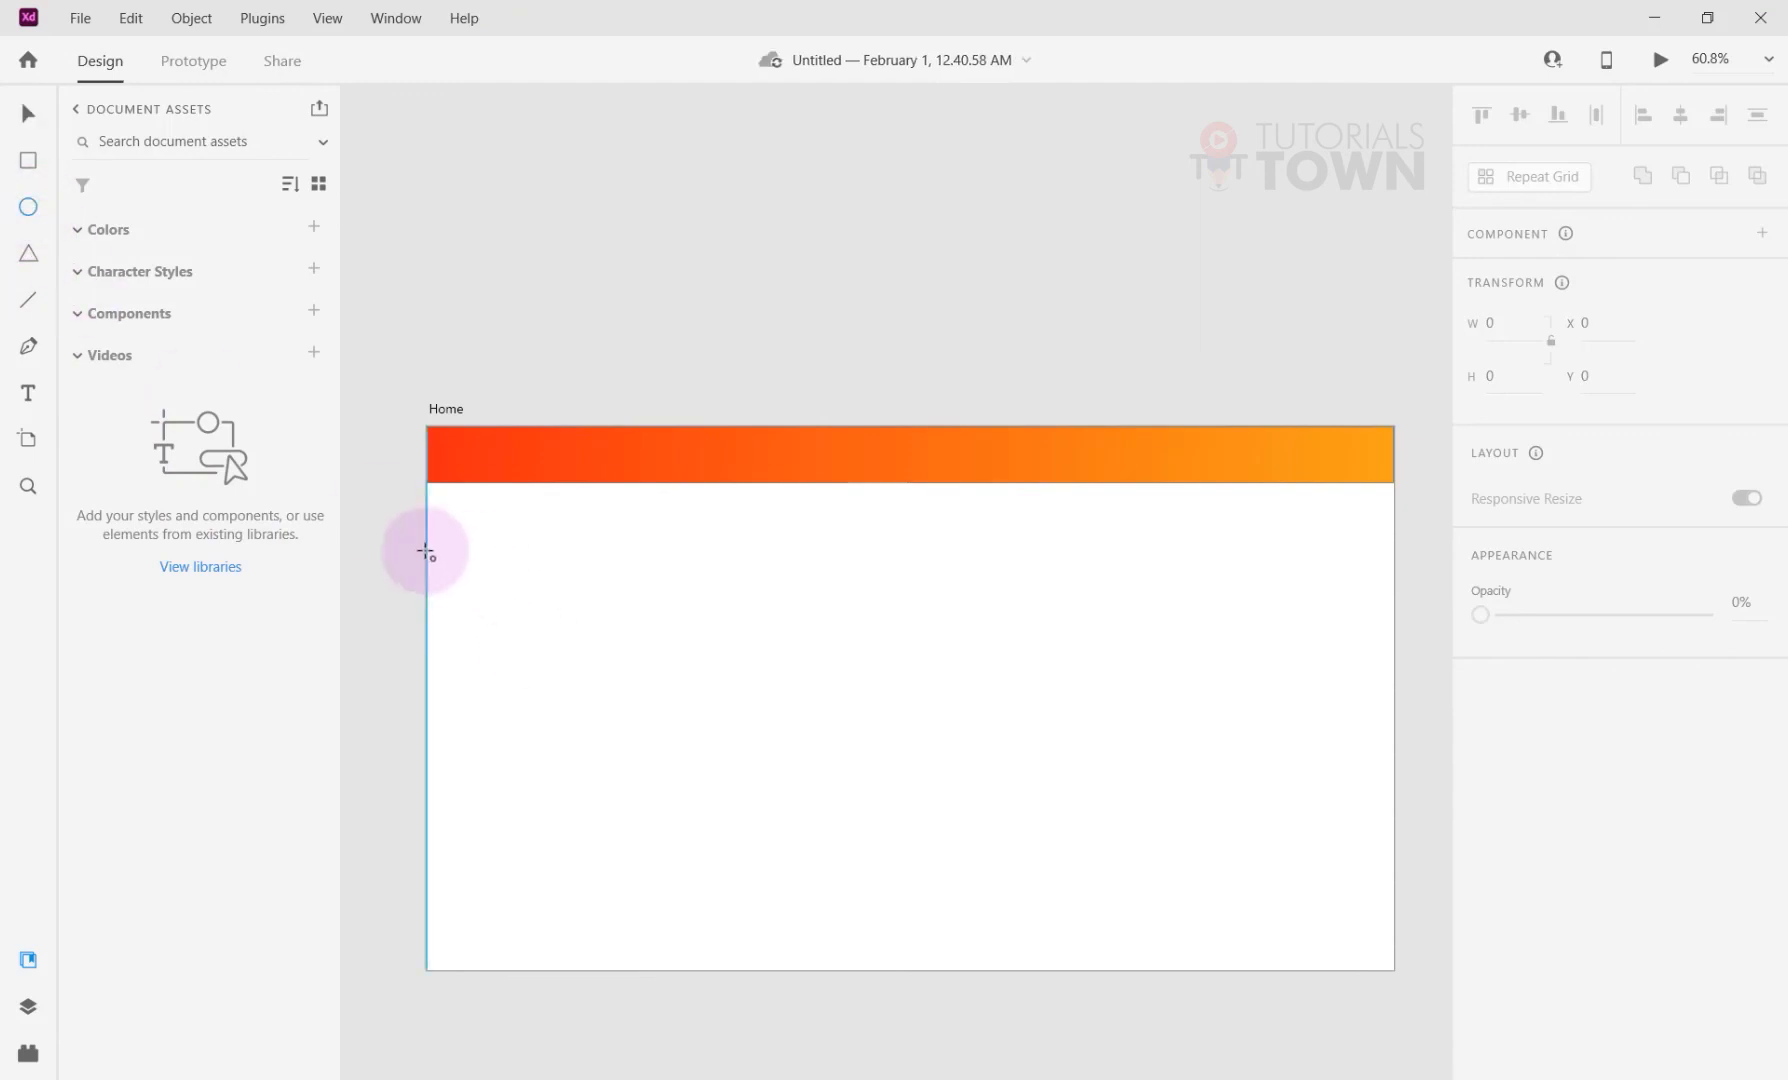
mouse_move(519, 570)
mouse_down()
mouse_move(702, 762)
mouse_move(654, 705)
mouse_up()
click(28, 164)
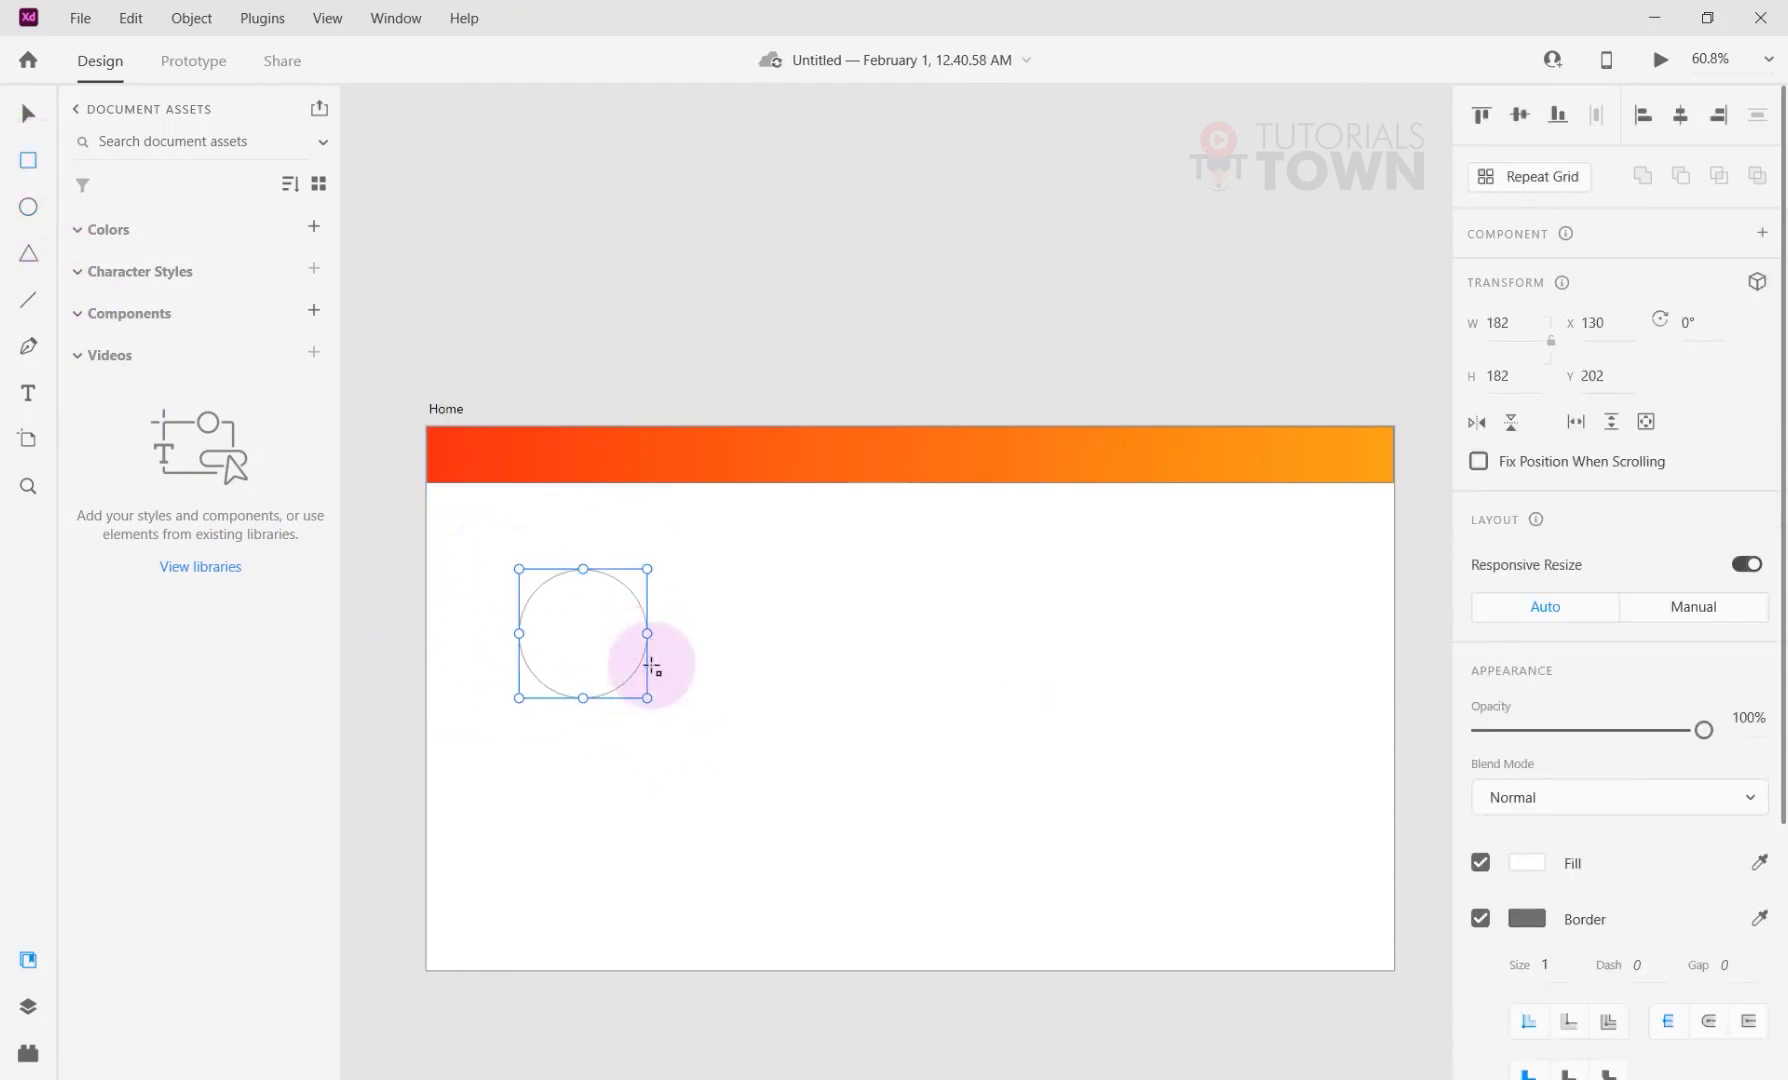
mouse_move(503, 655)
mouse_down()
mouse_move(610, 757)
mouse_move(705, 753)
mouse_move(663, 755)
mouse_up()
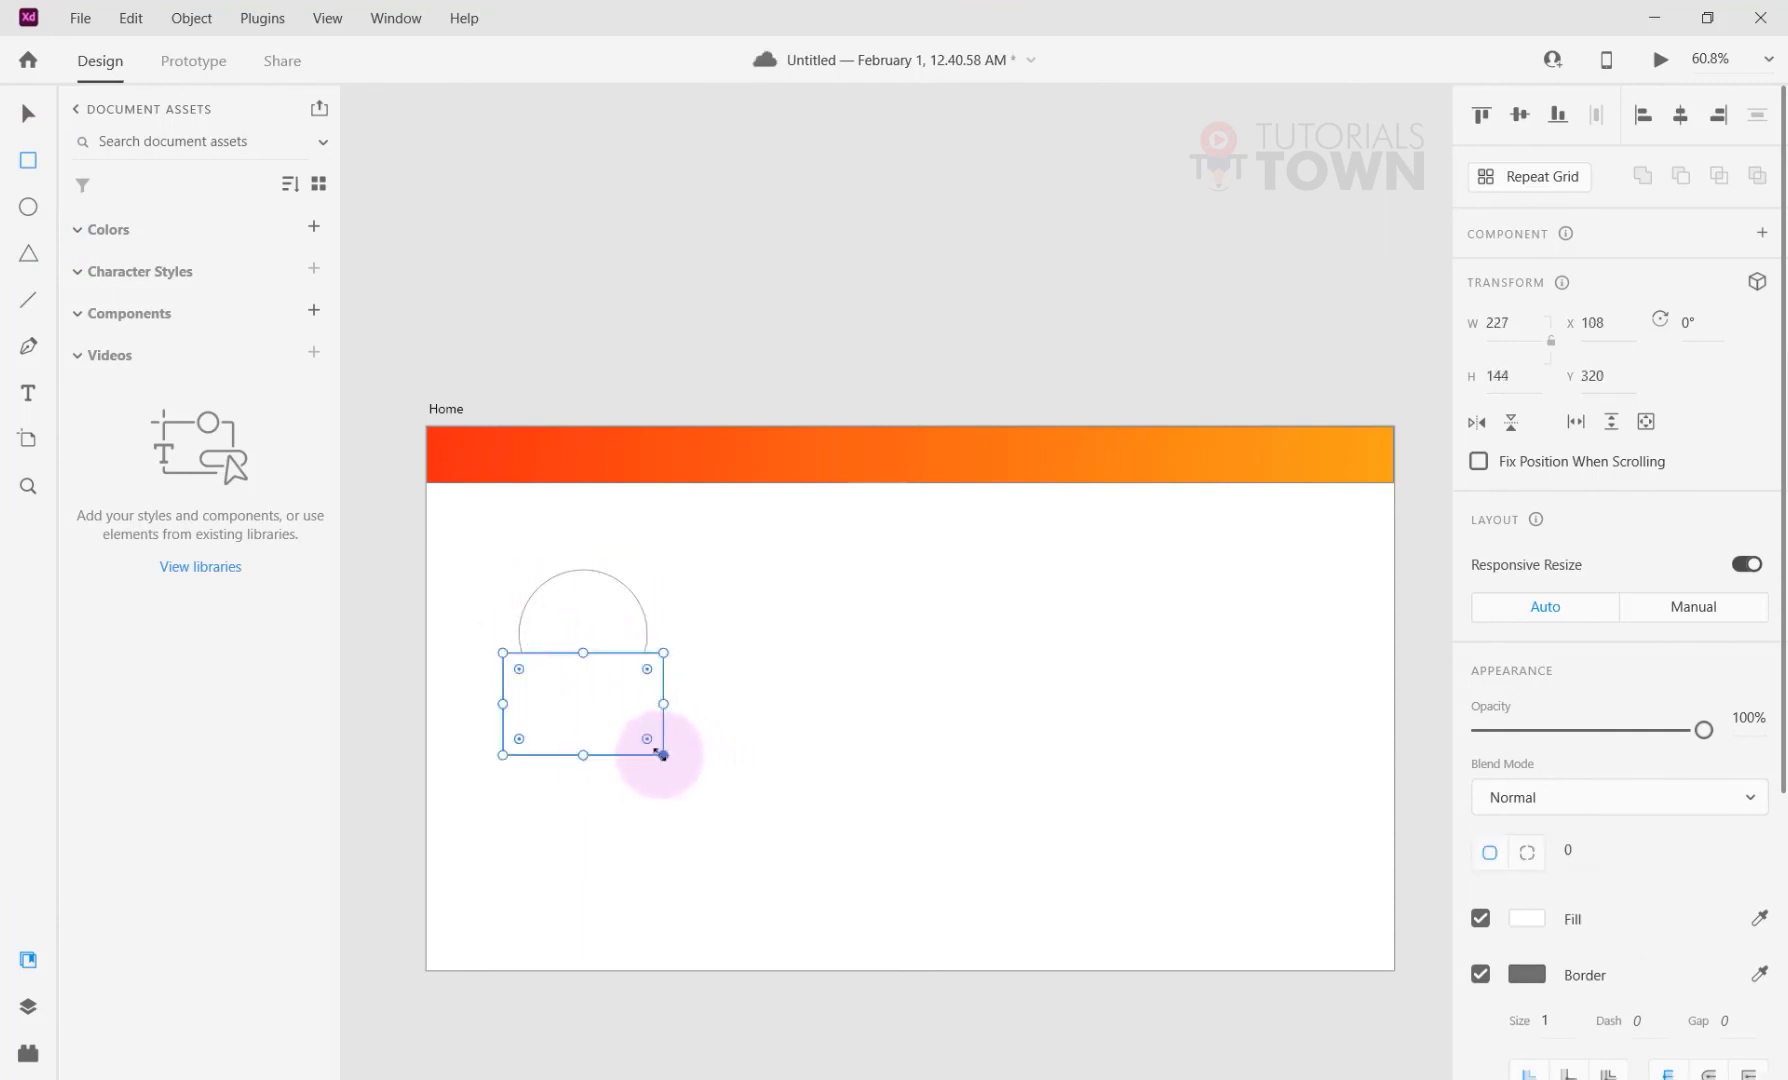
click(28, 113)
Fill the circle with red #FF0808 and the rectangle with the saved blue swatch.
click(513, 609)
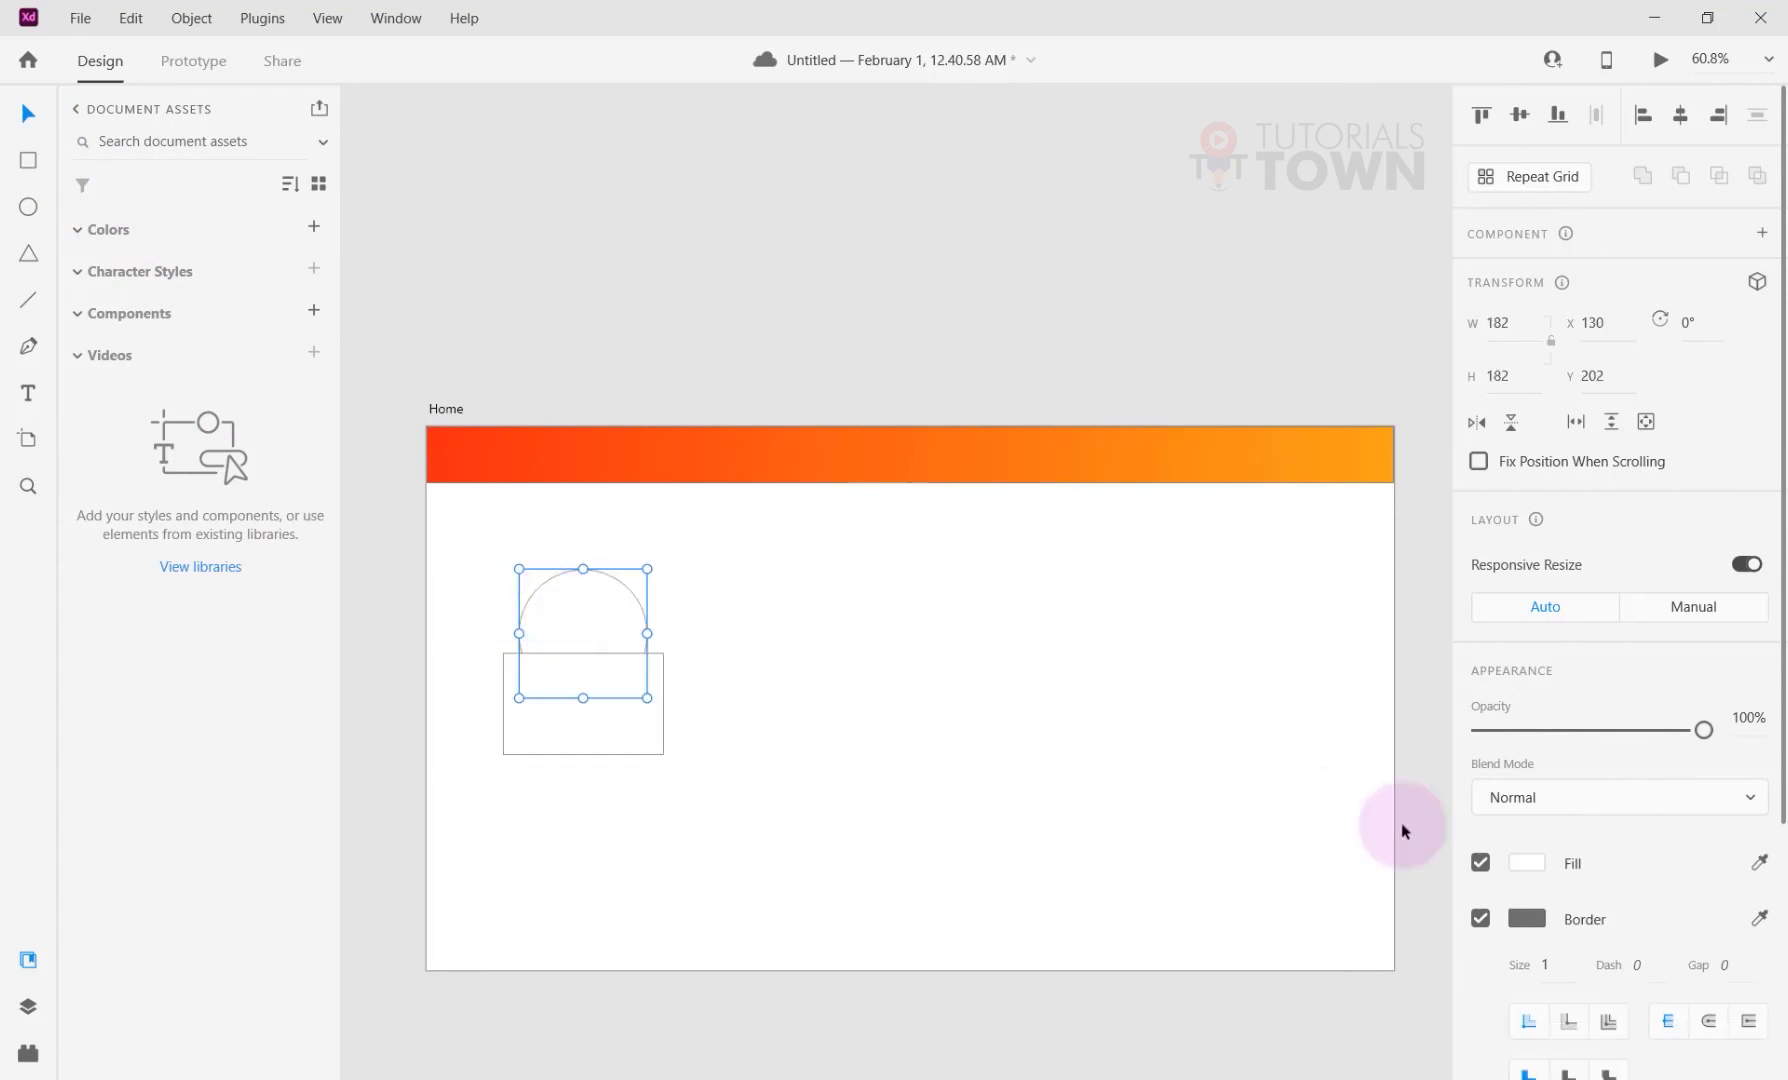
click(1527, 860)
drag(1348, 836, 1345, 712)
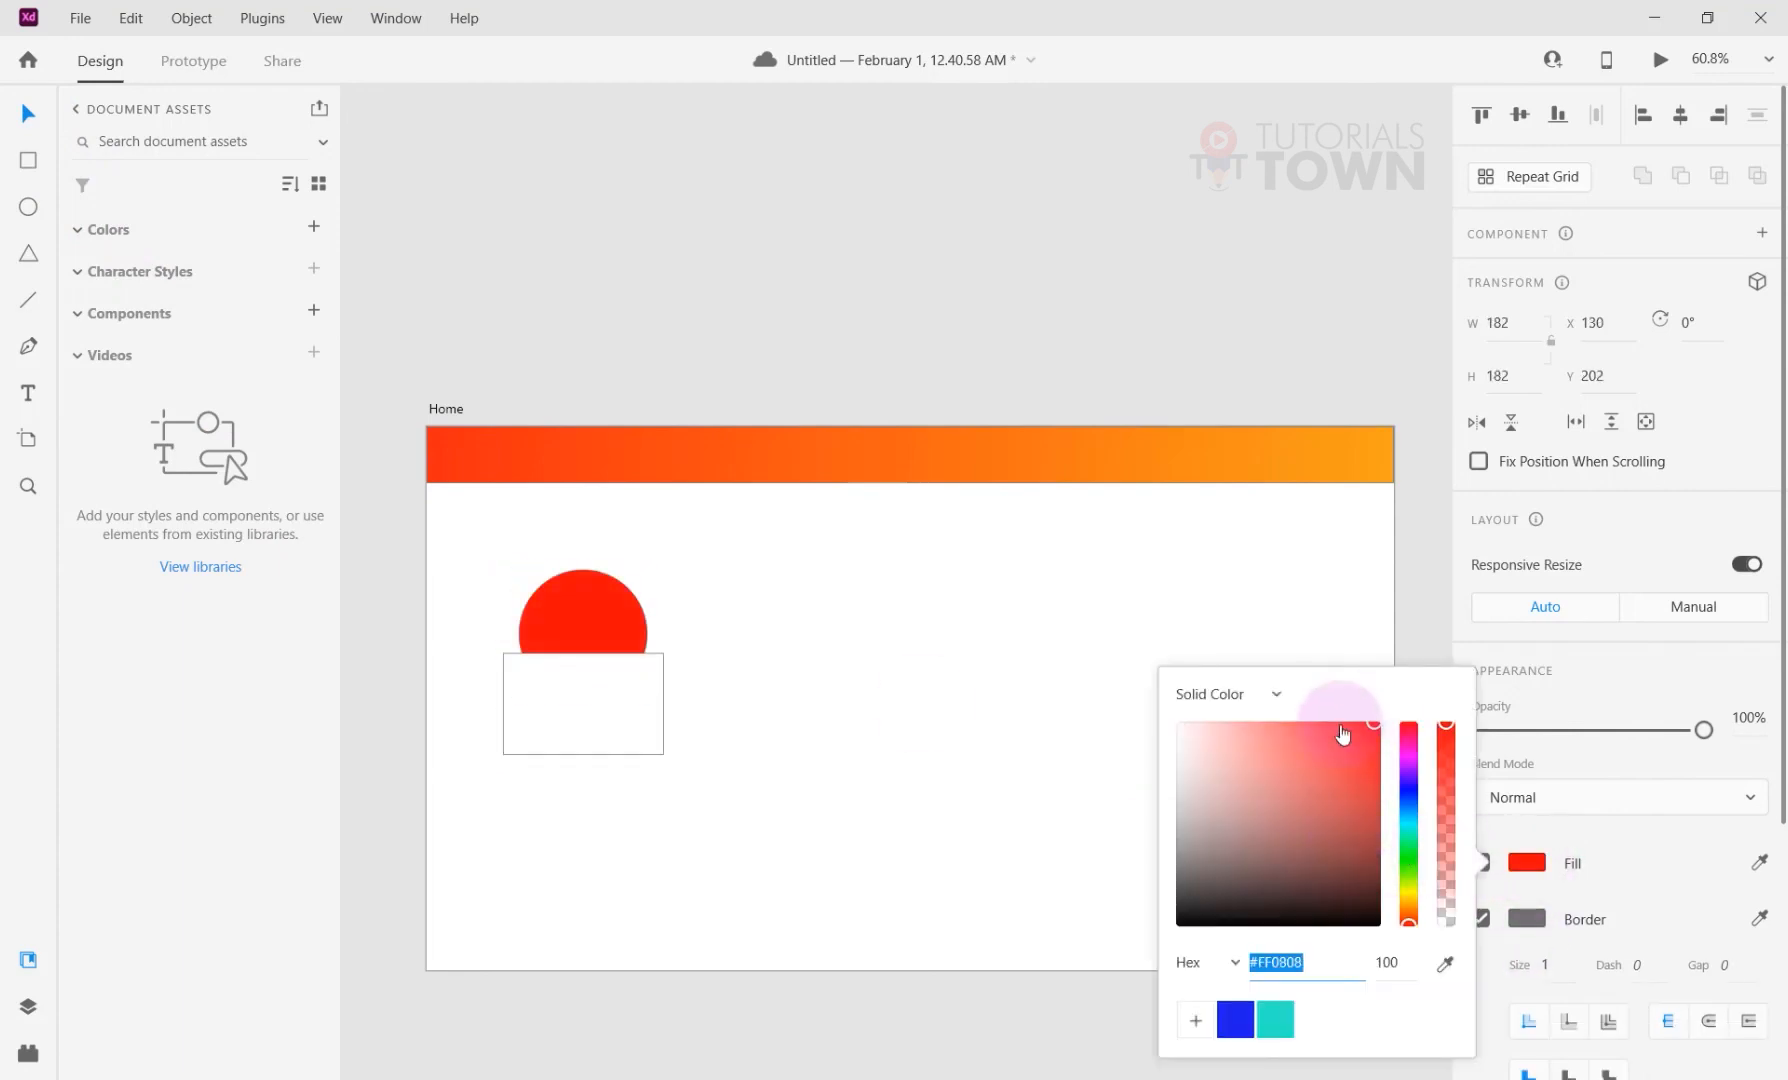
click(818, 665)
click(627, 707)
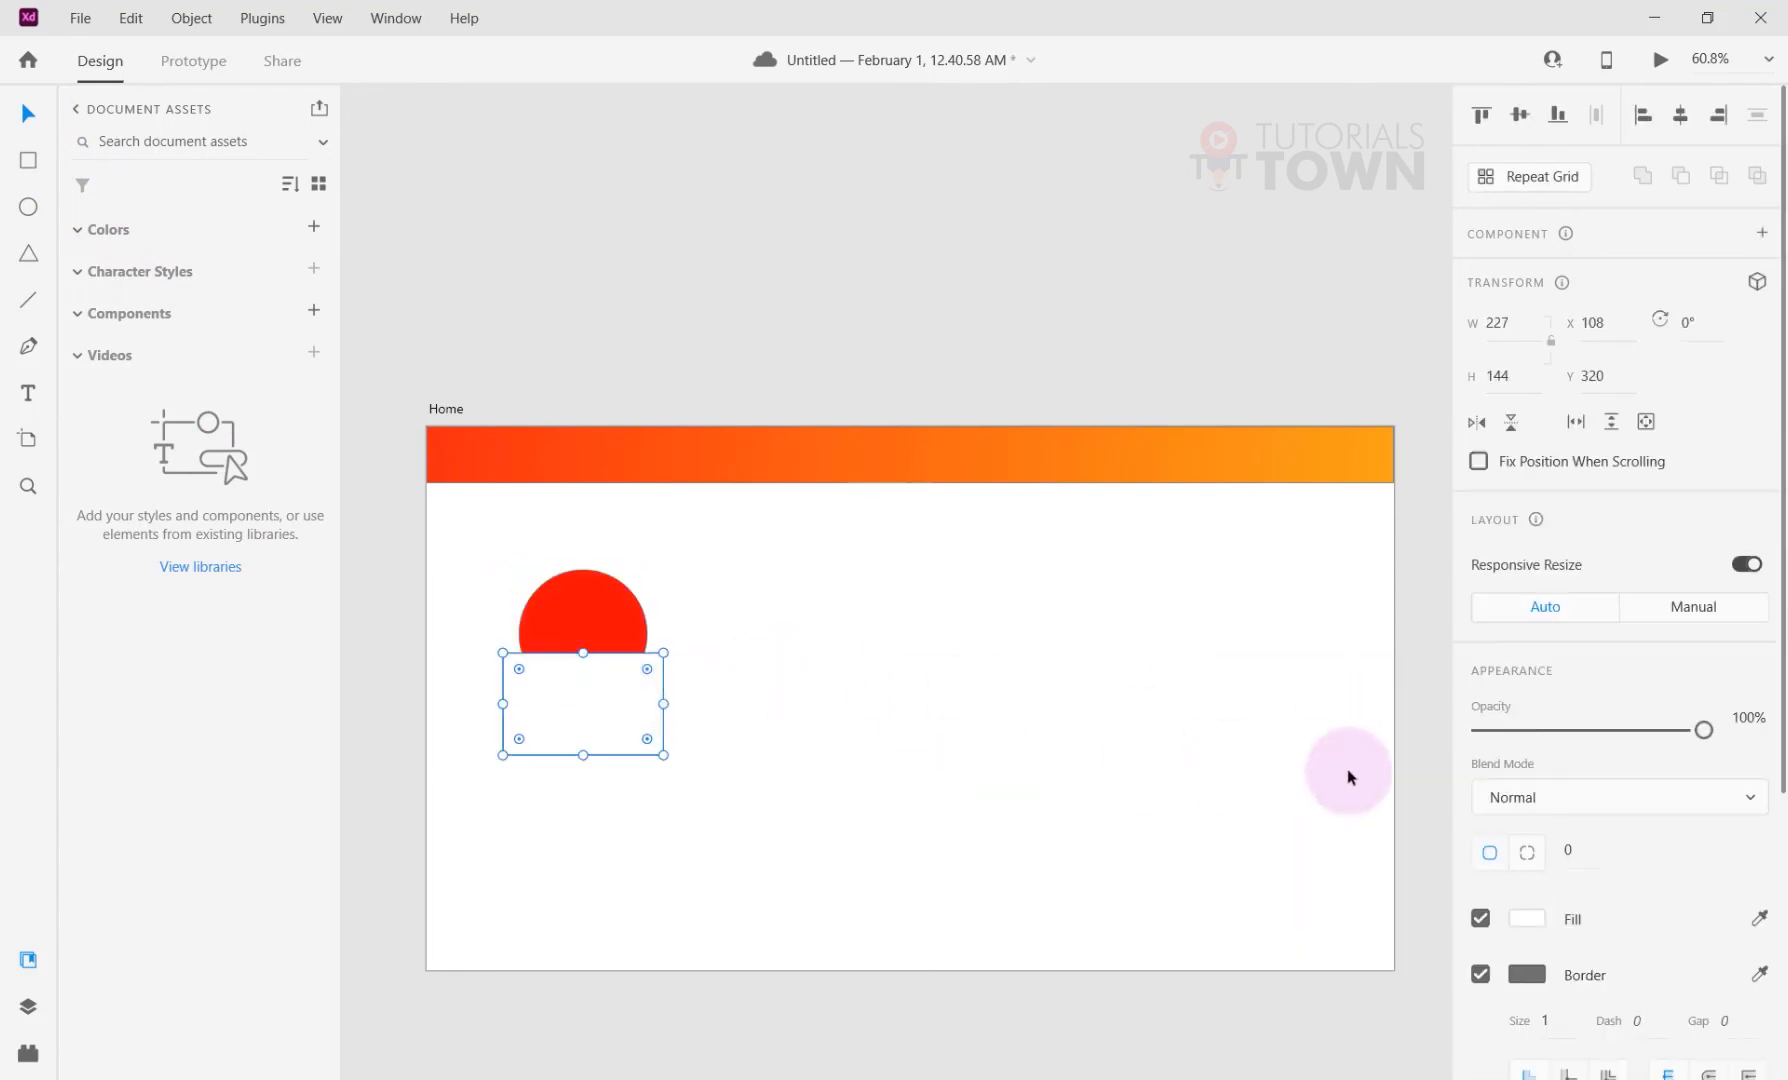
click(1525, 919)
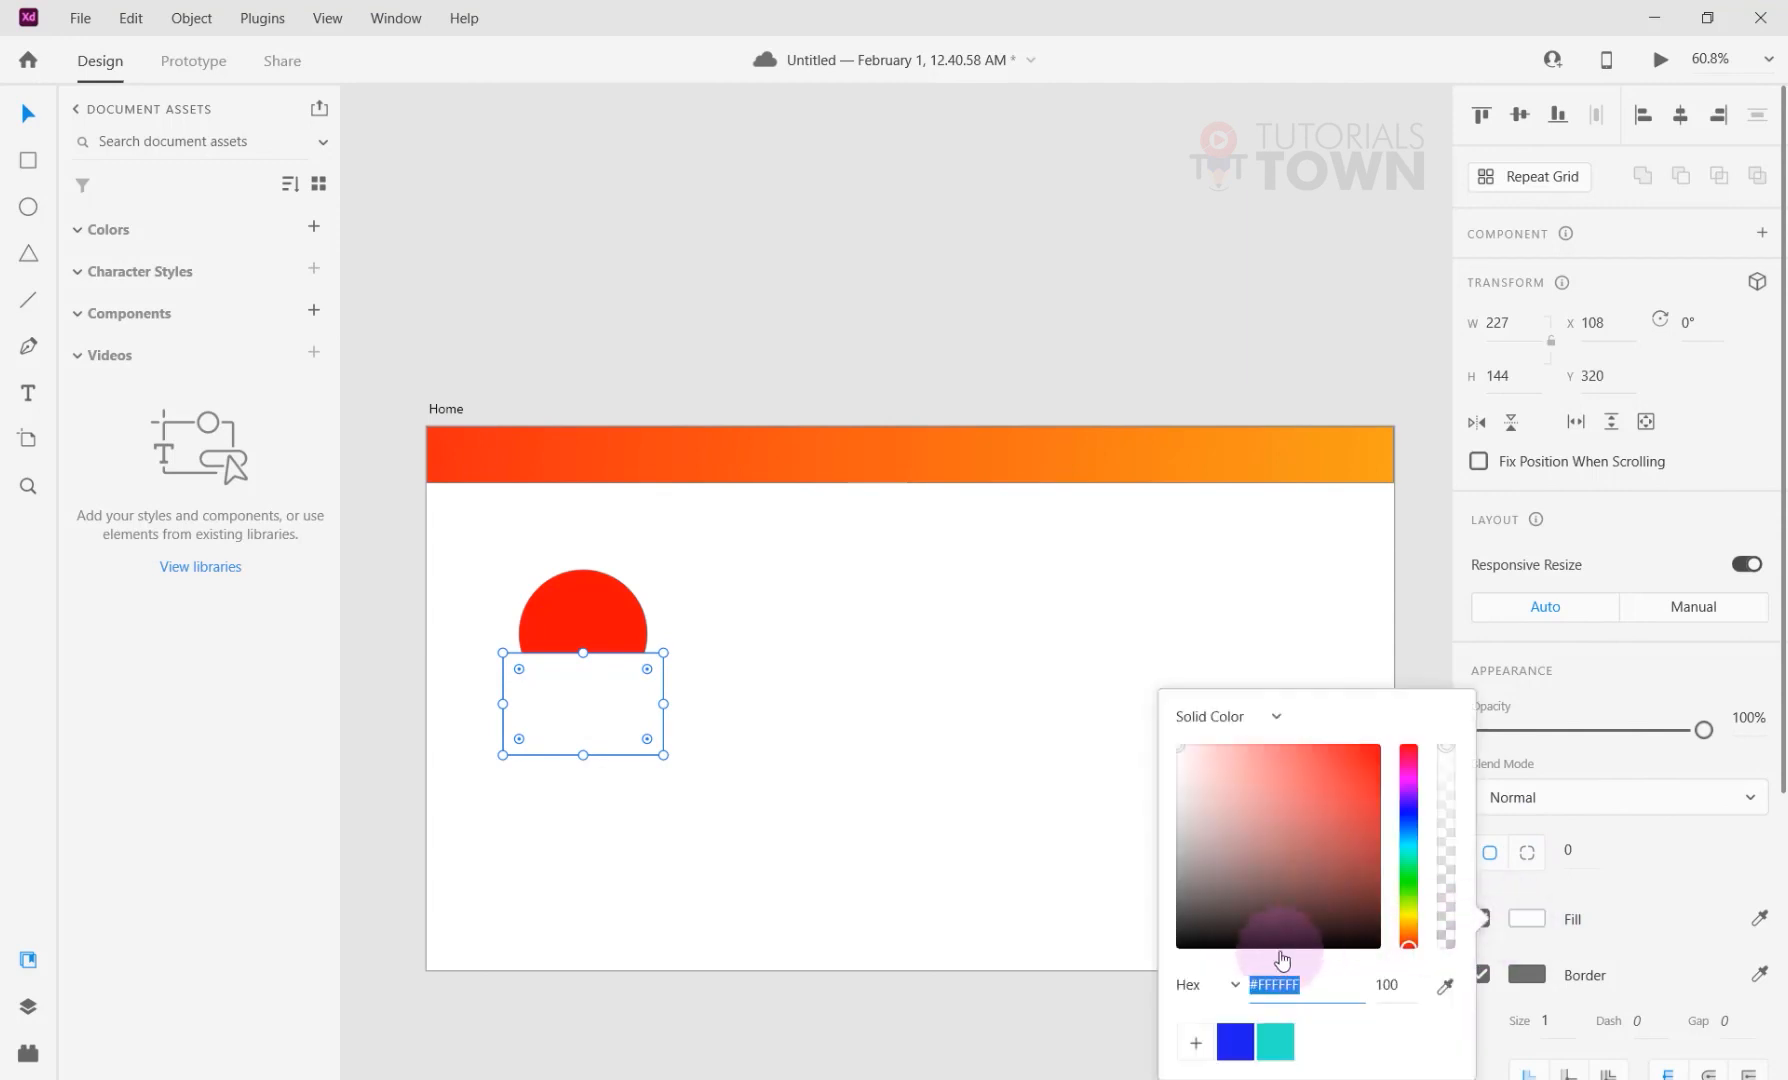
click(1230, 1046)
click(710, 702)
Duplicate the circle and rectangle pair three times to make a horizontal row of four evenly spaced pairs.
drag(690, 559, 430, 845)
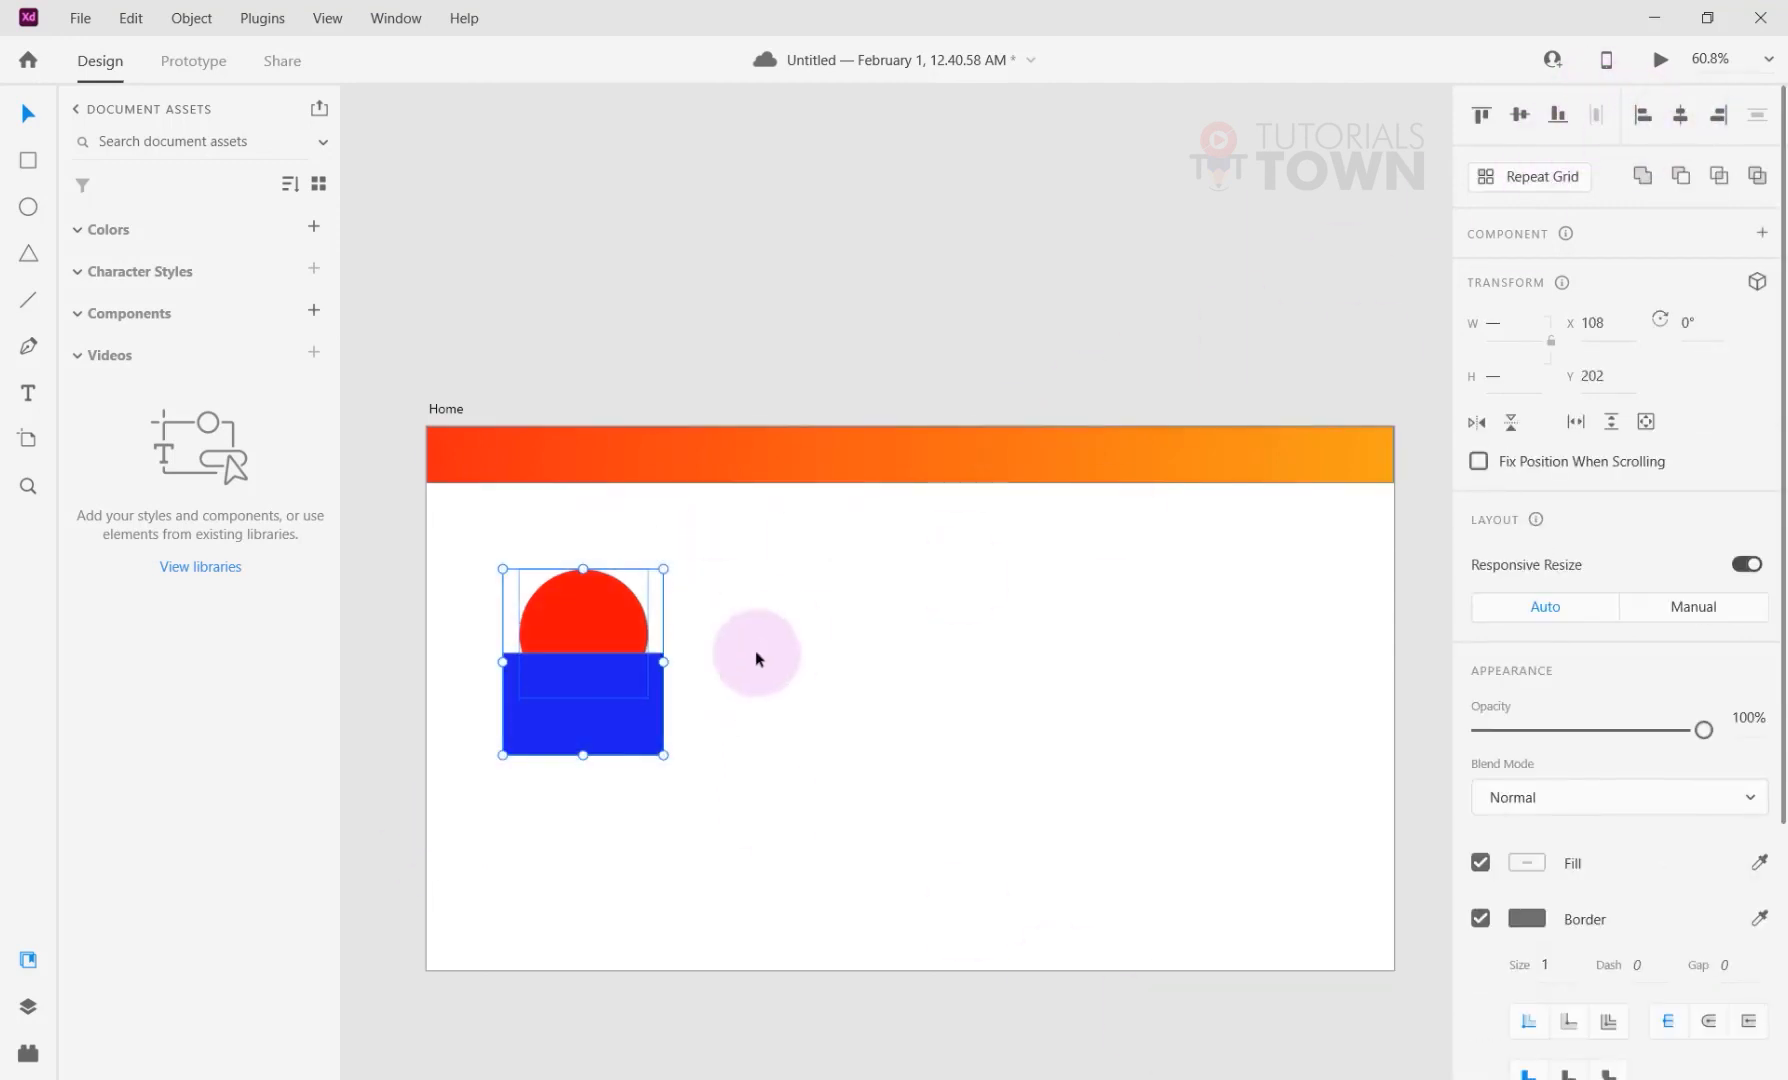
click(710, 678)
drag(731, 546, 429, 898)
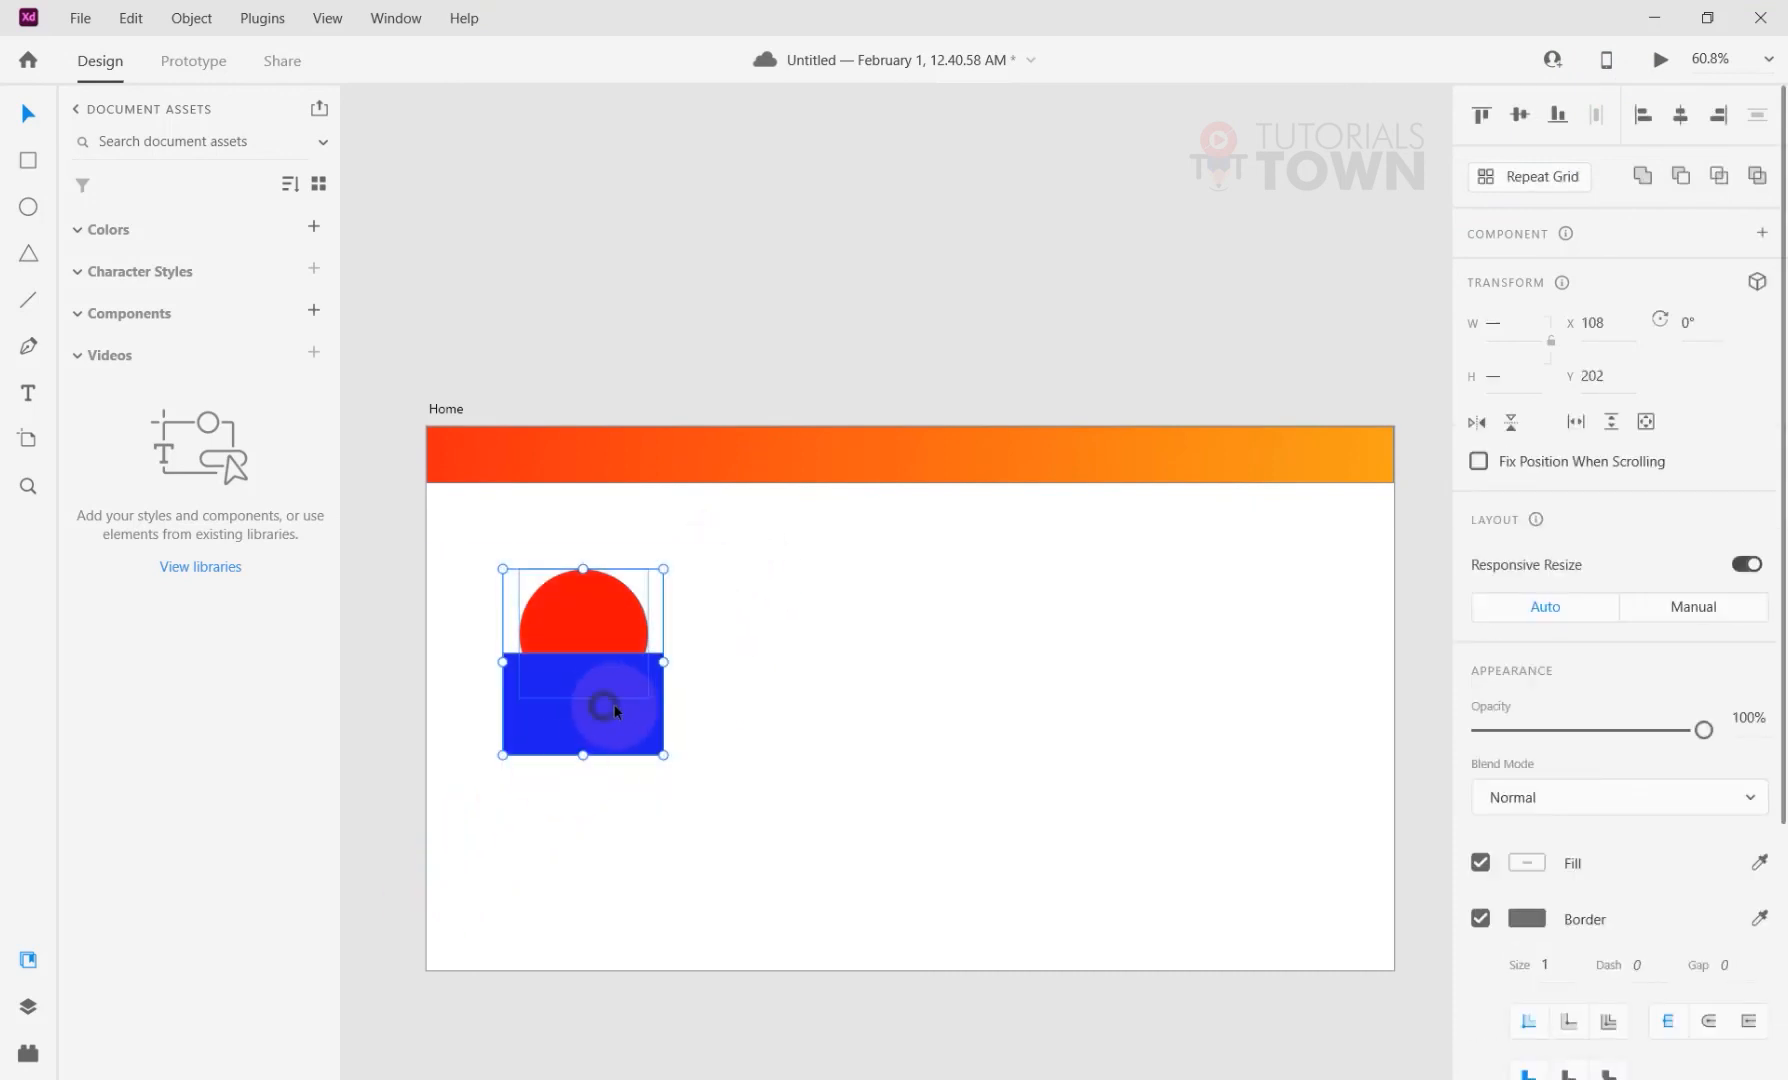
drag(598, 706, 786, 709)
key(ctrl+z)
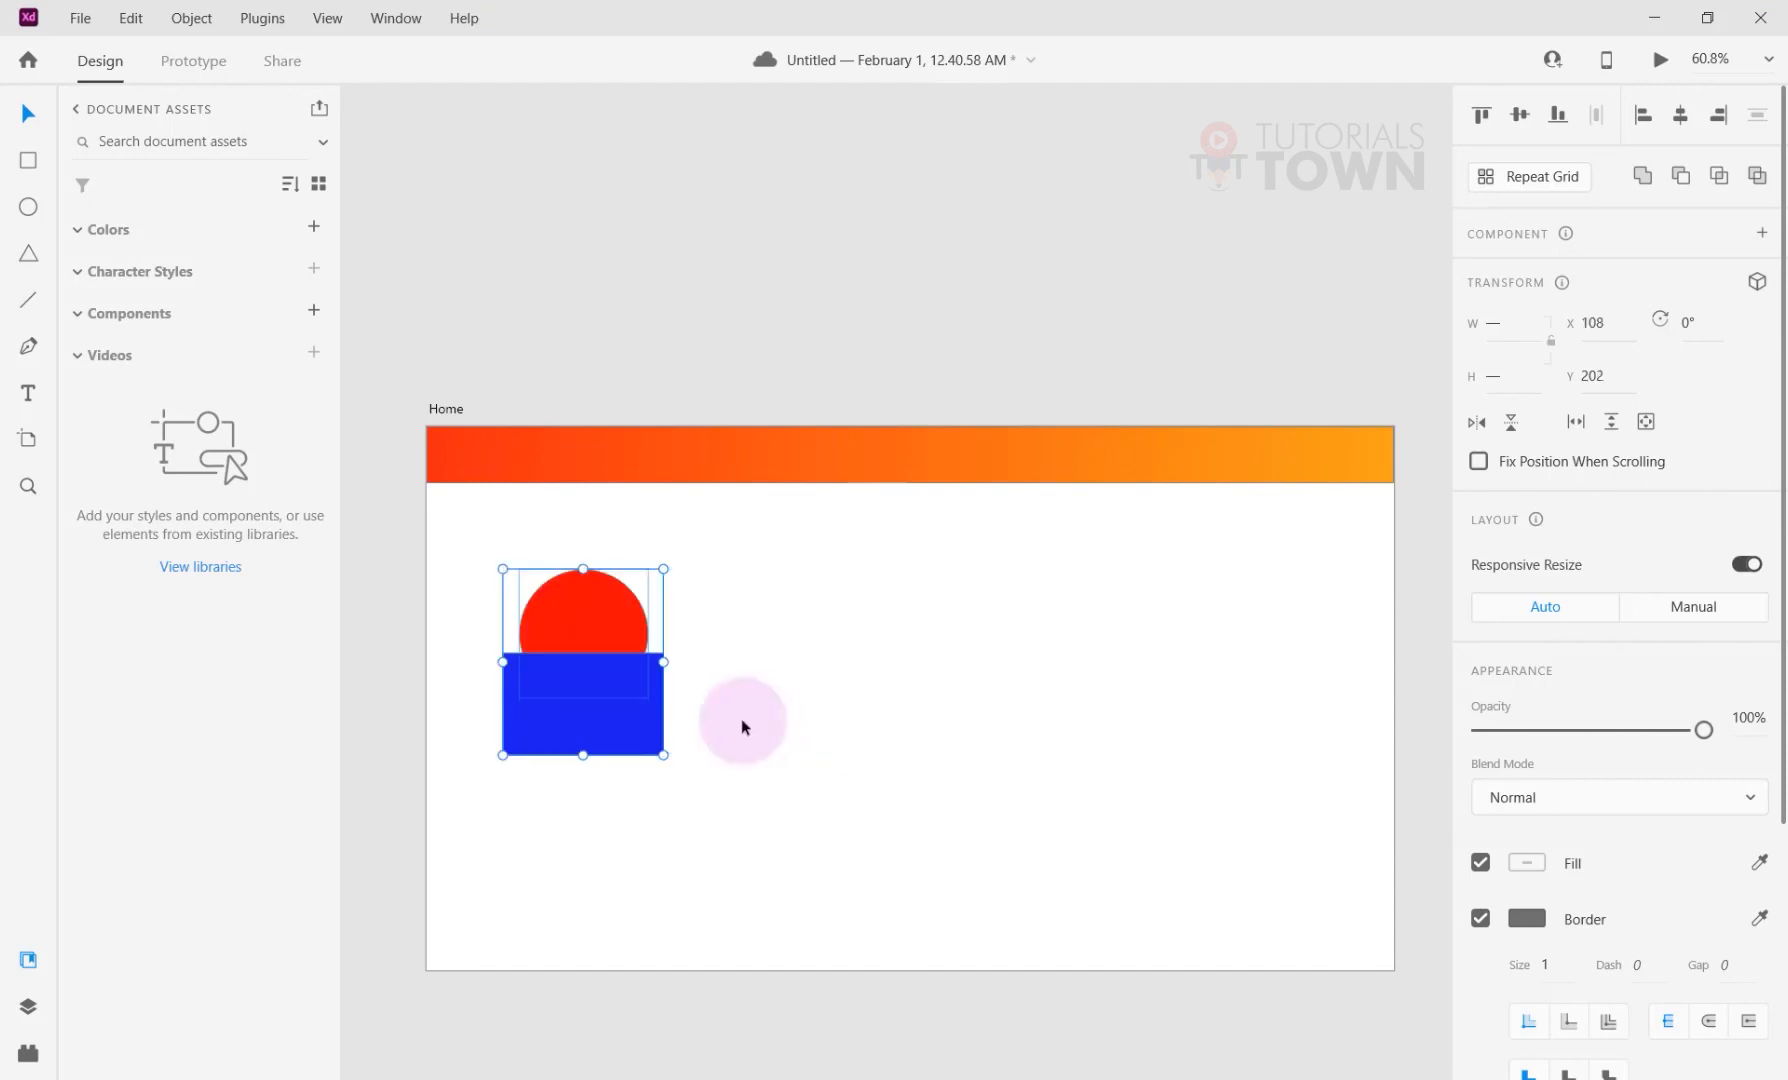
drag(603, 723, 603, 723)
drag(717, 721, 766, 722)
drag(888, 540, 661, 799)
drag(886, 540, 1050, 700)
click(1058, 838)
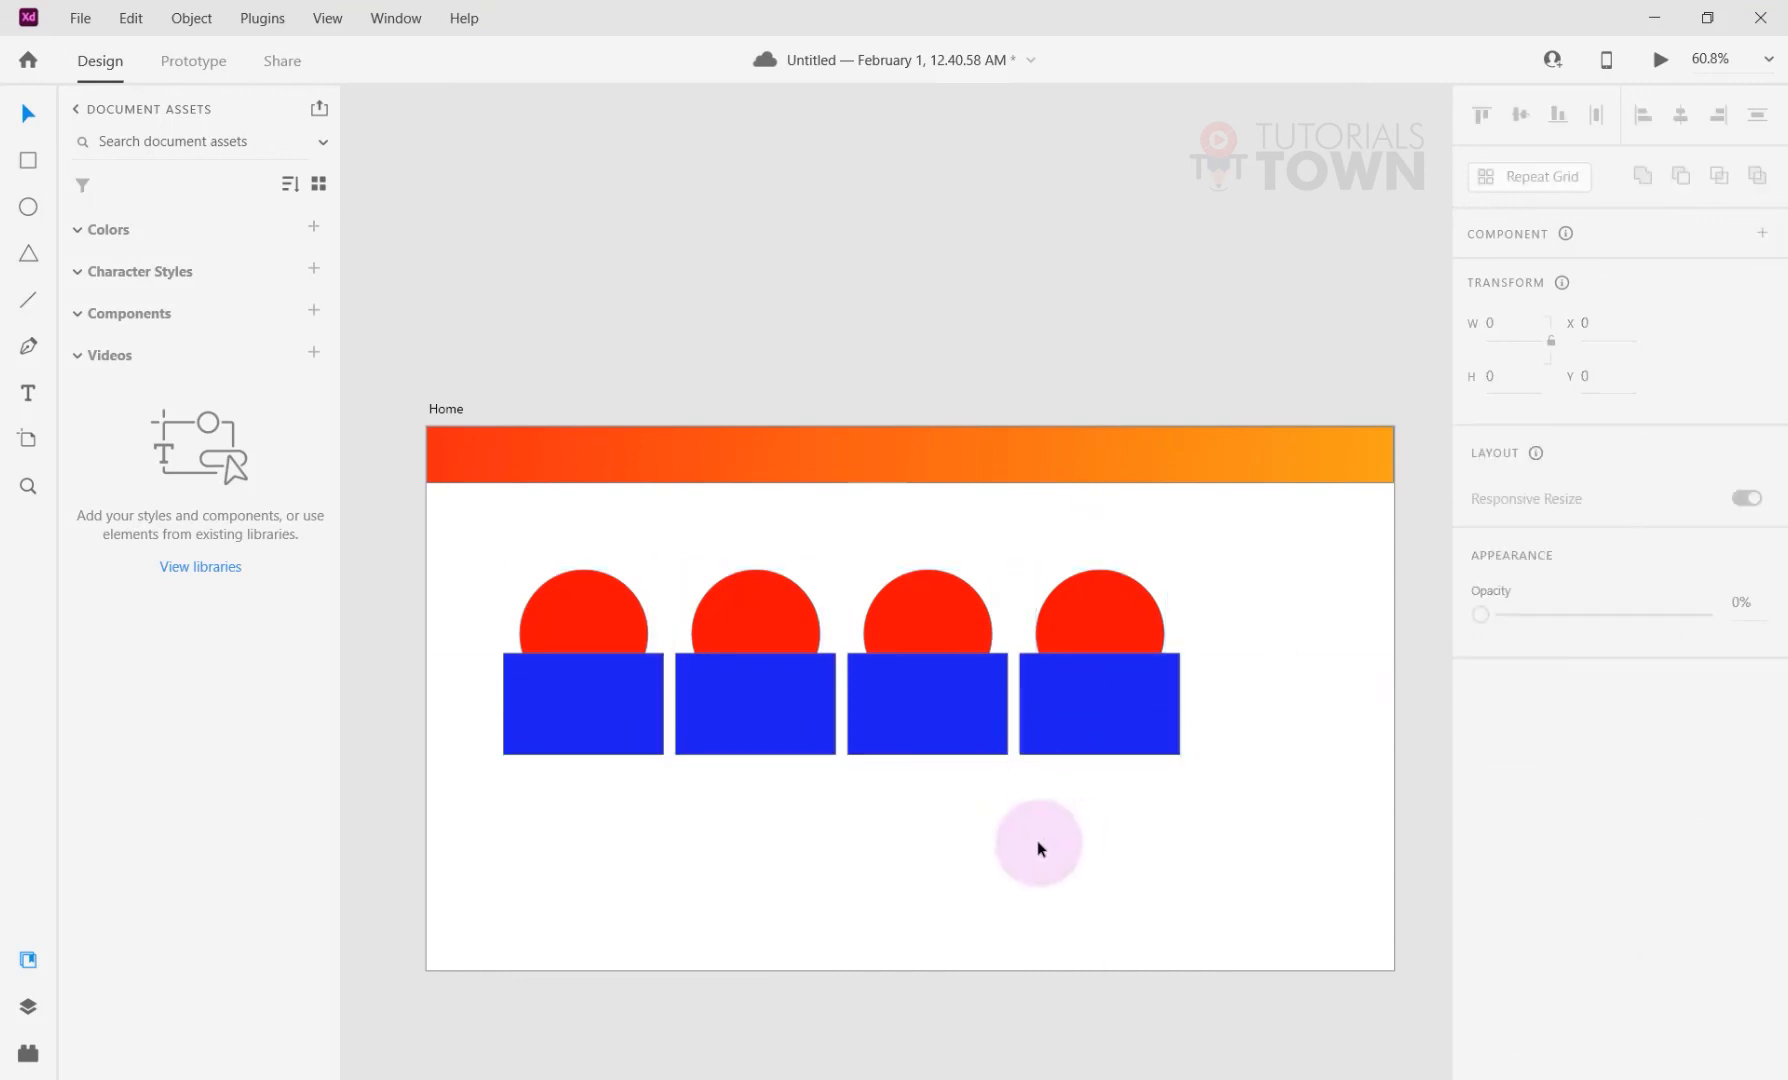
Move the whole row of four pairs towards the artboard's centre, to about X 205, Y 205.
drag(1188, 533, 522, 805)
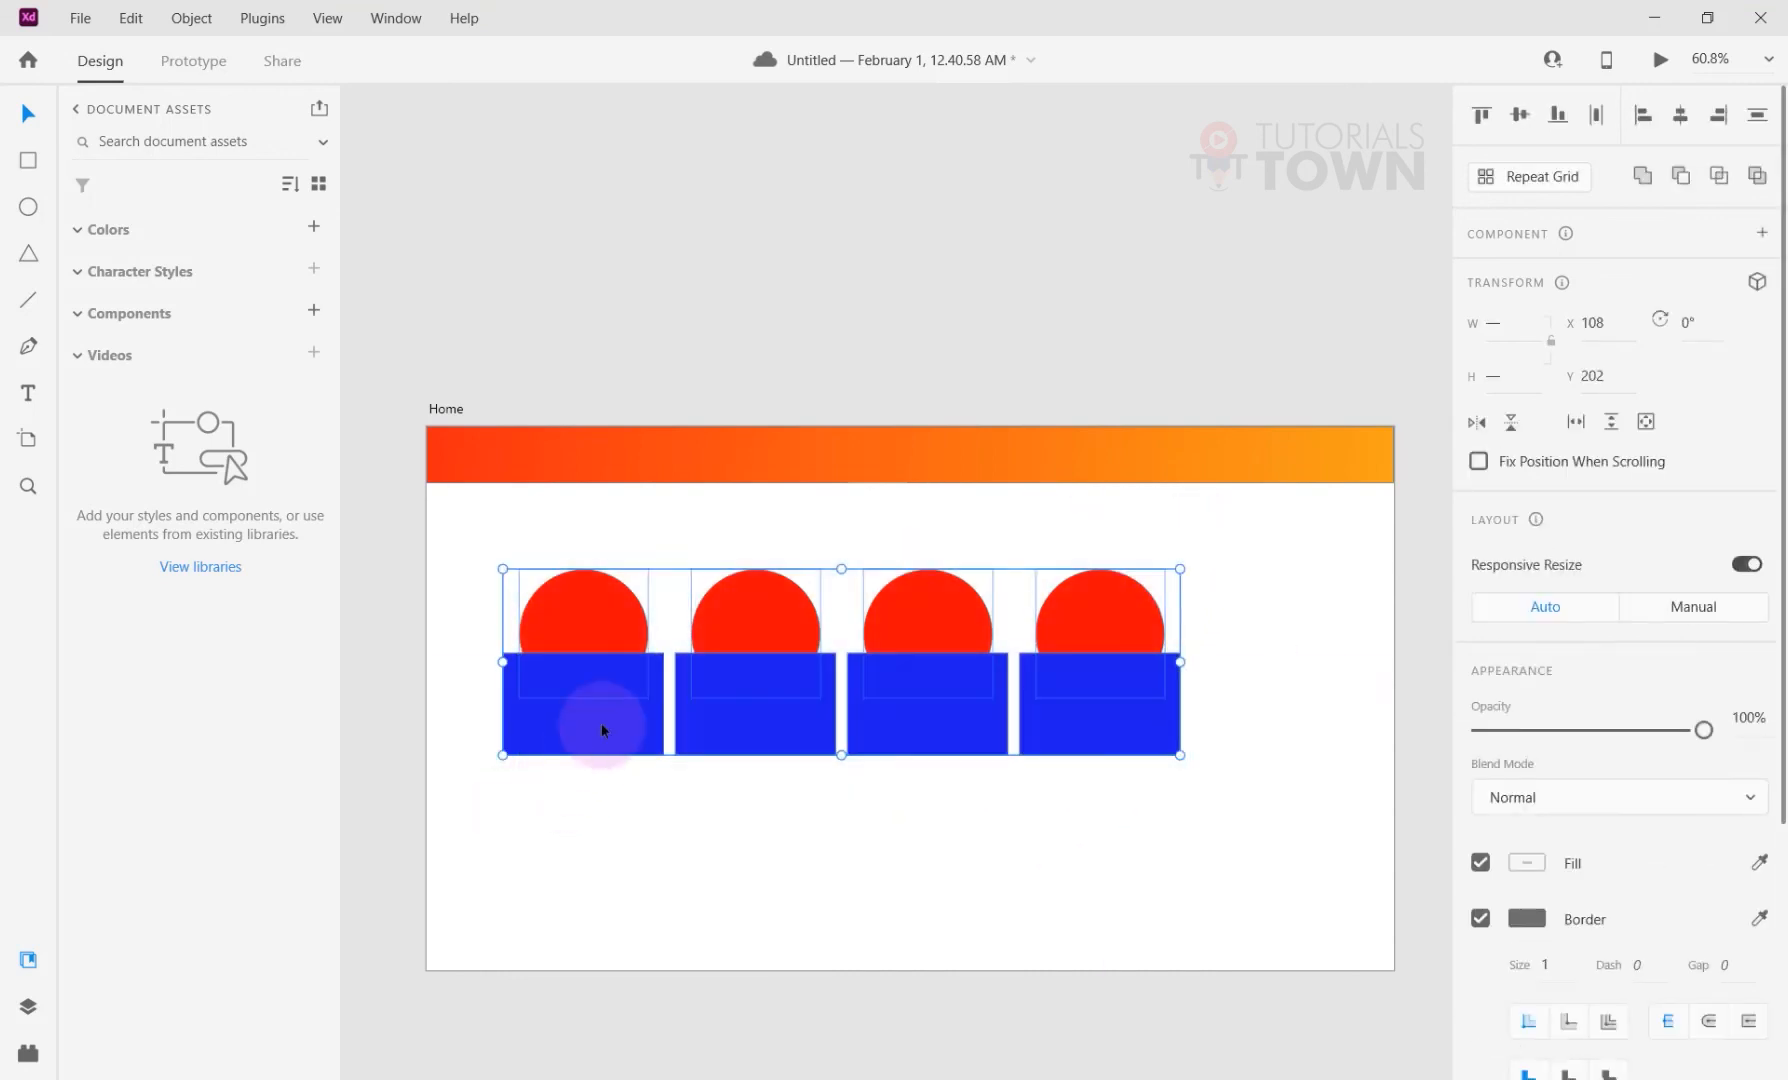
drag(601, 724, 667, 733)
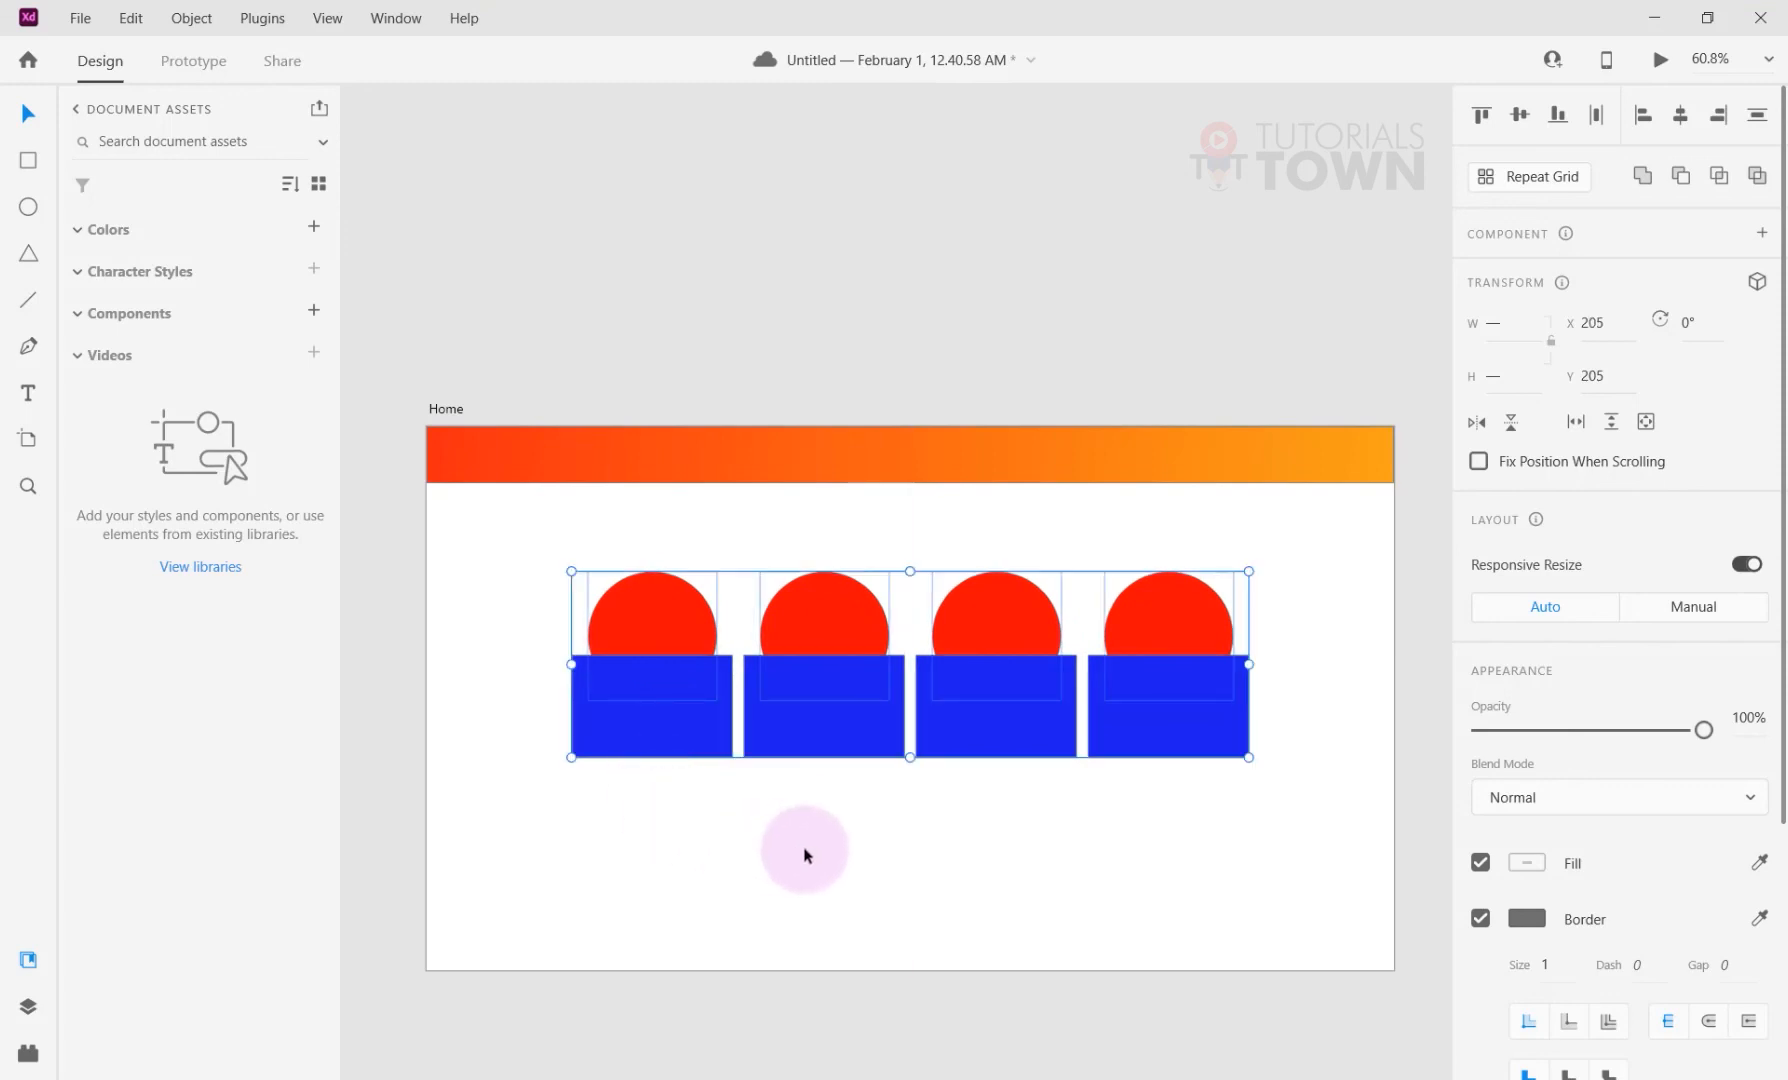
click(851, 869)
Merge the first circle and rectangle pair into a single shape with the Add boolean operation.
drag(611, 562, 690, 780)
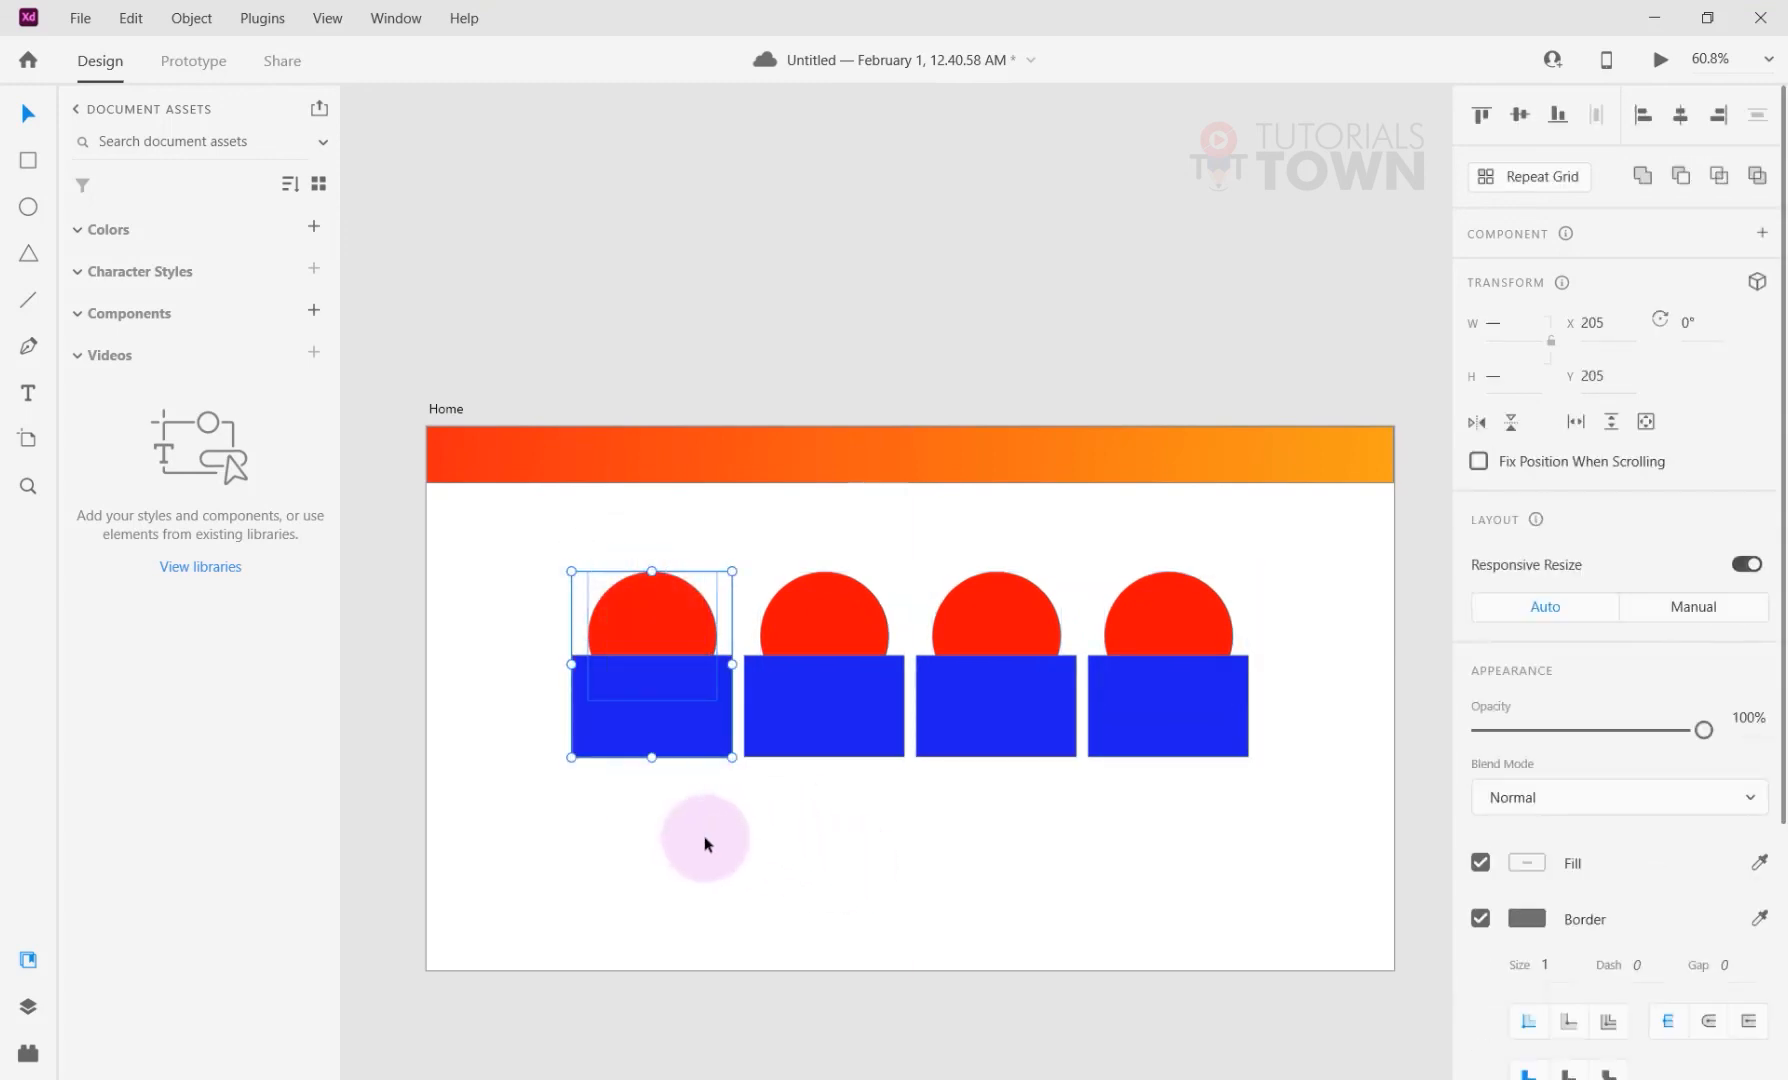
click(1647, 183)
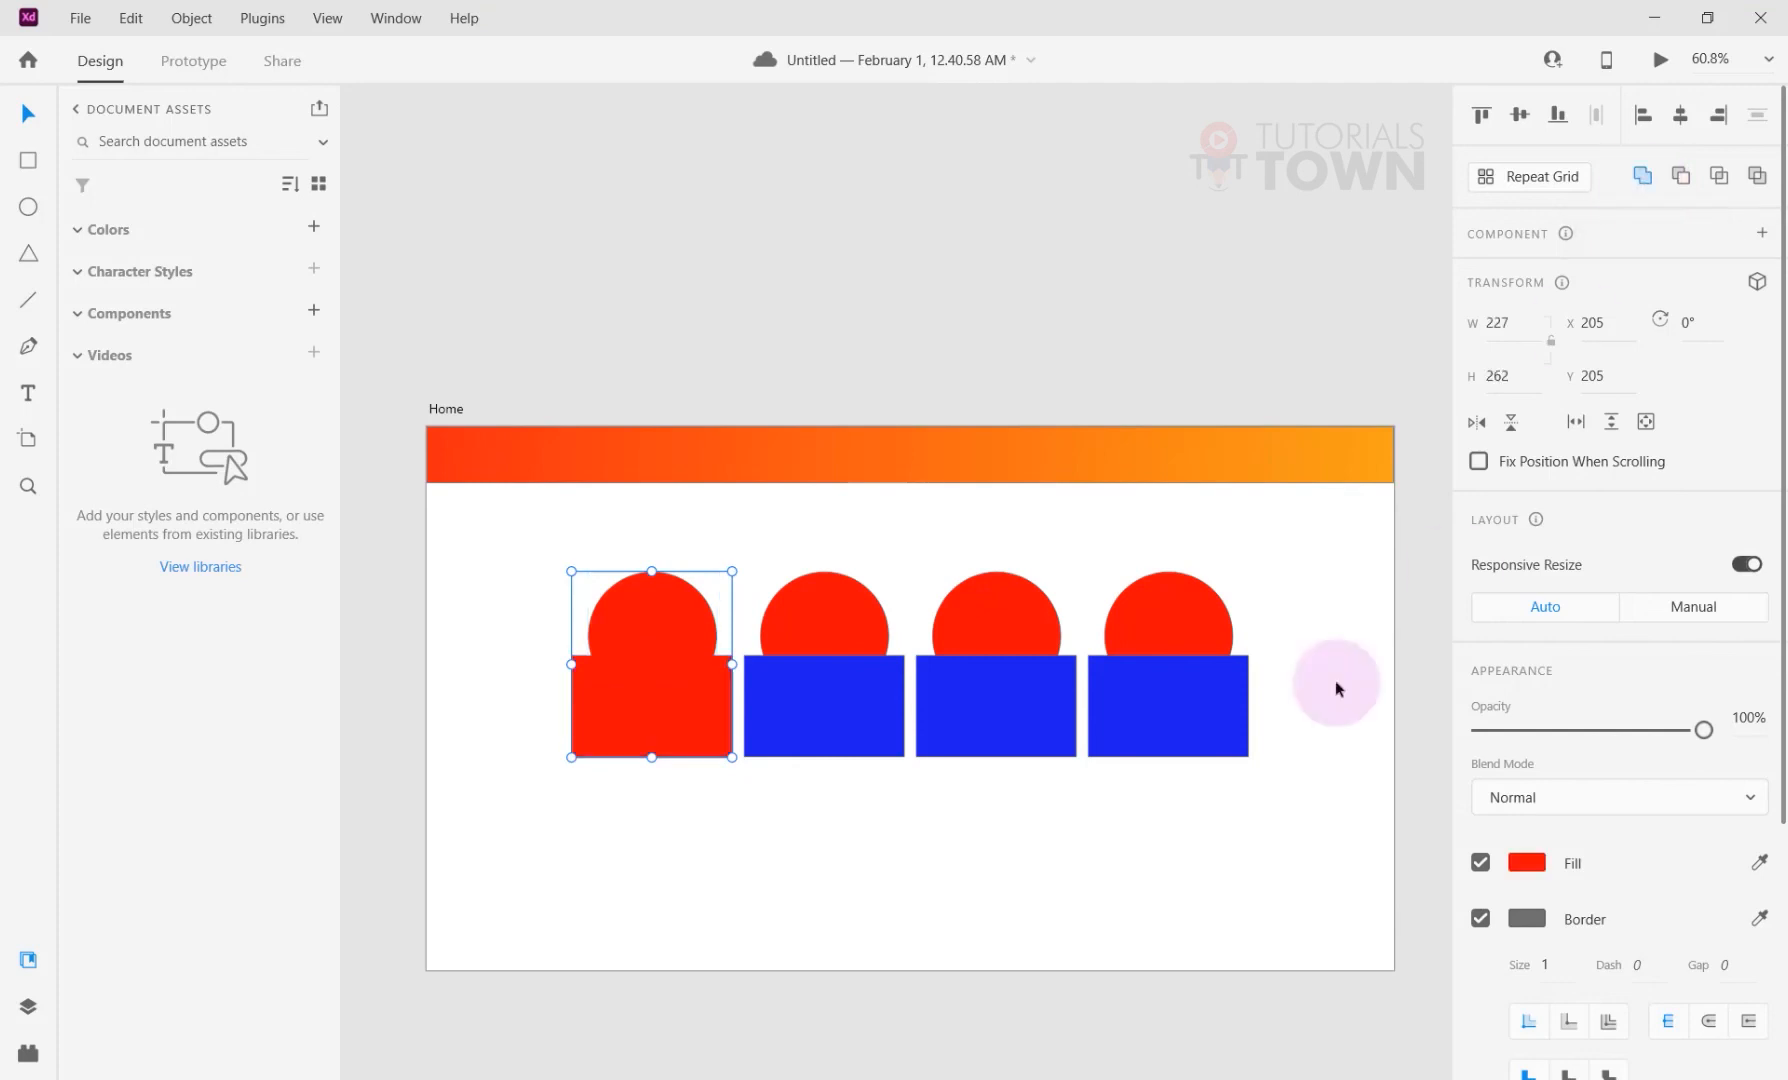
click(680, 830)
click(668, 680)
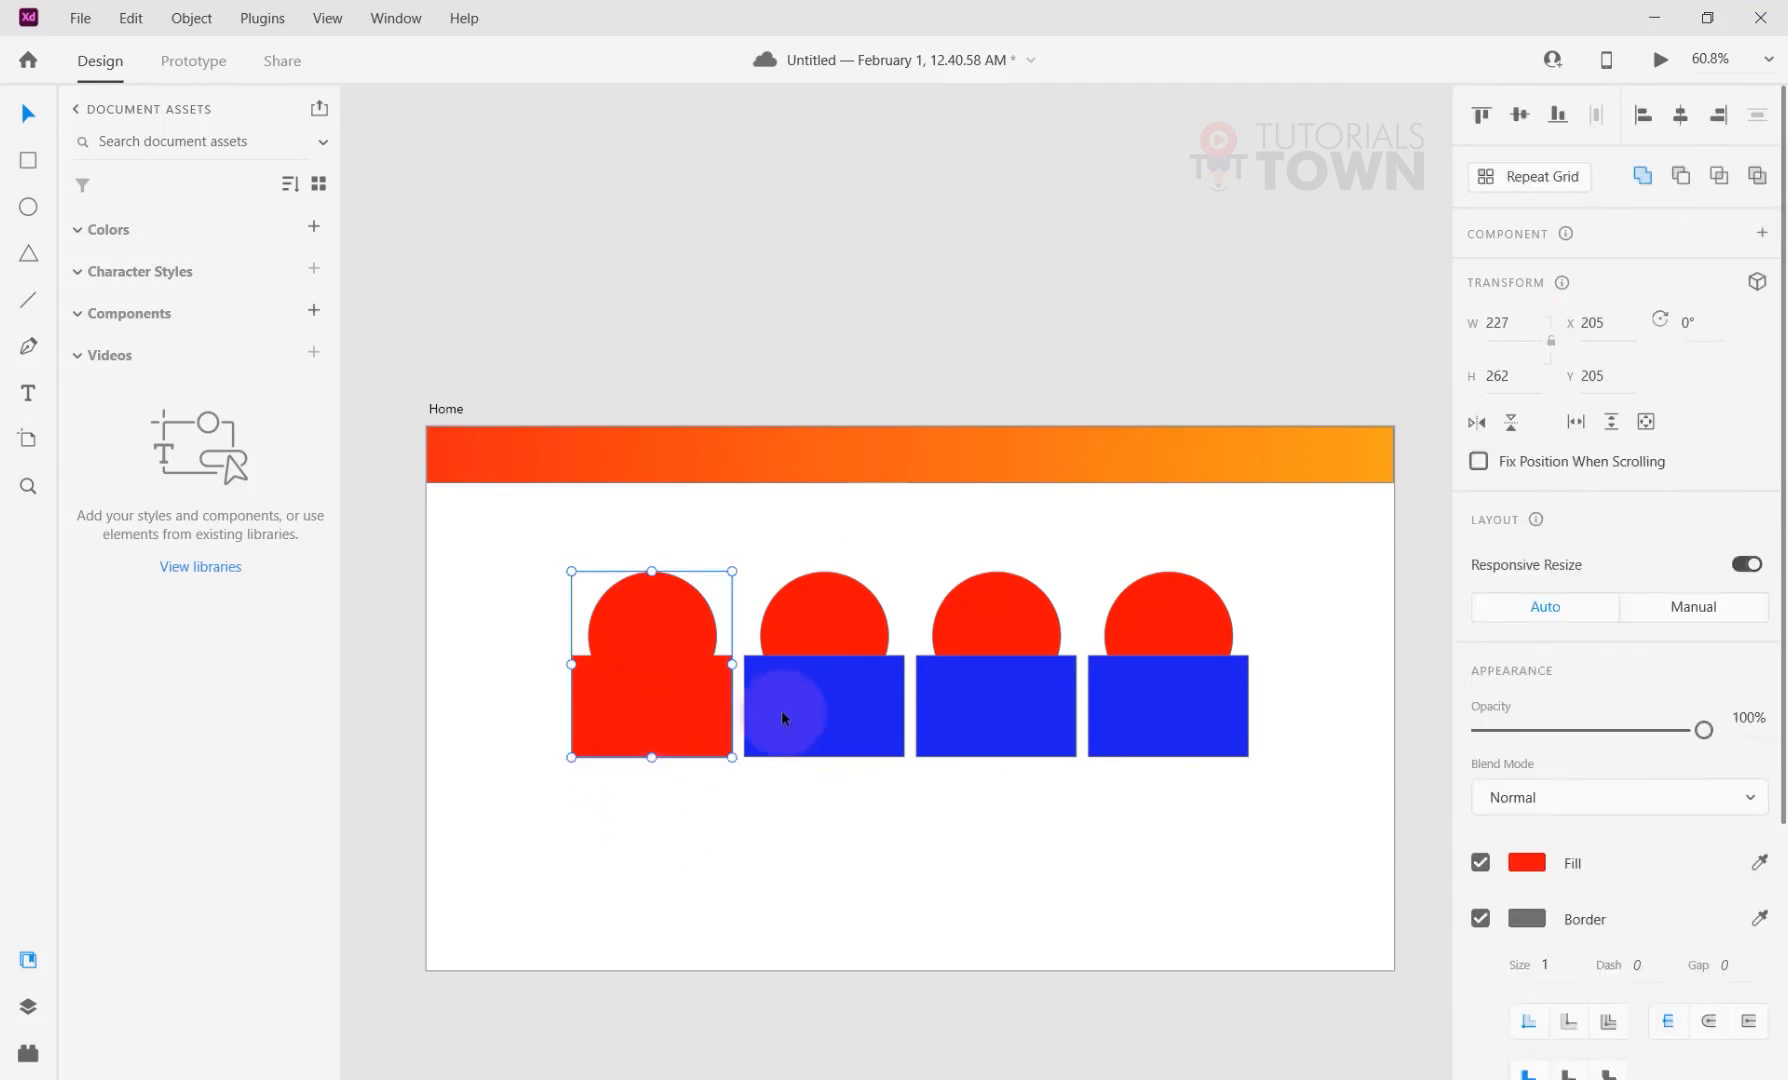
Cut the rectangle out of the circle in the second pair with the Subtract boolean operation.
drag(773, 548, 894, 766)
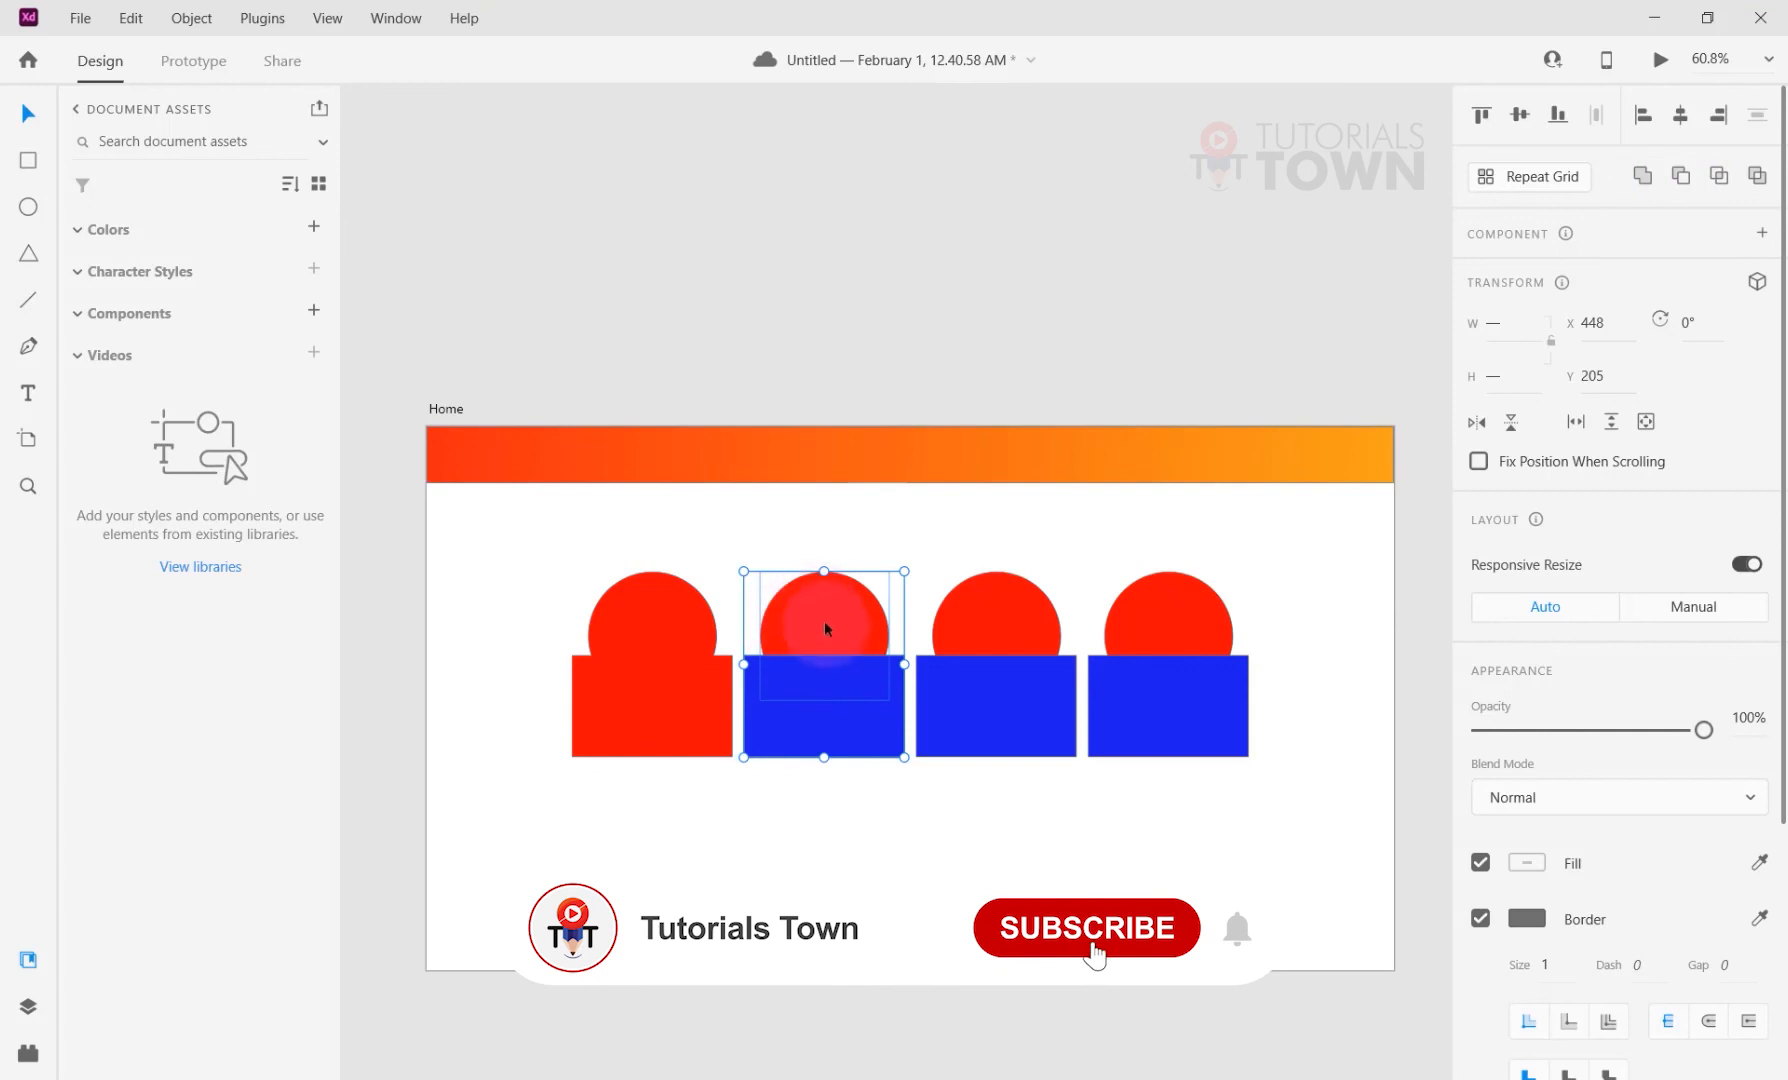
click(1681, 176)
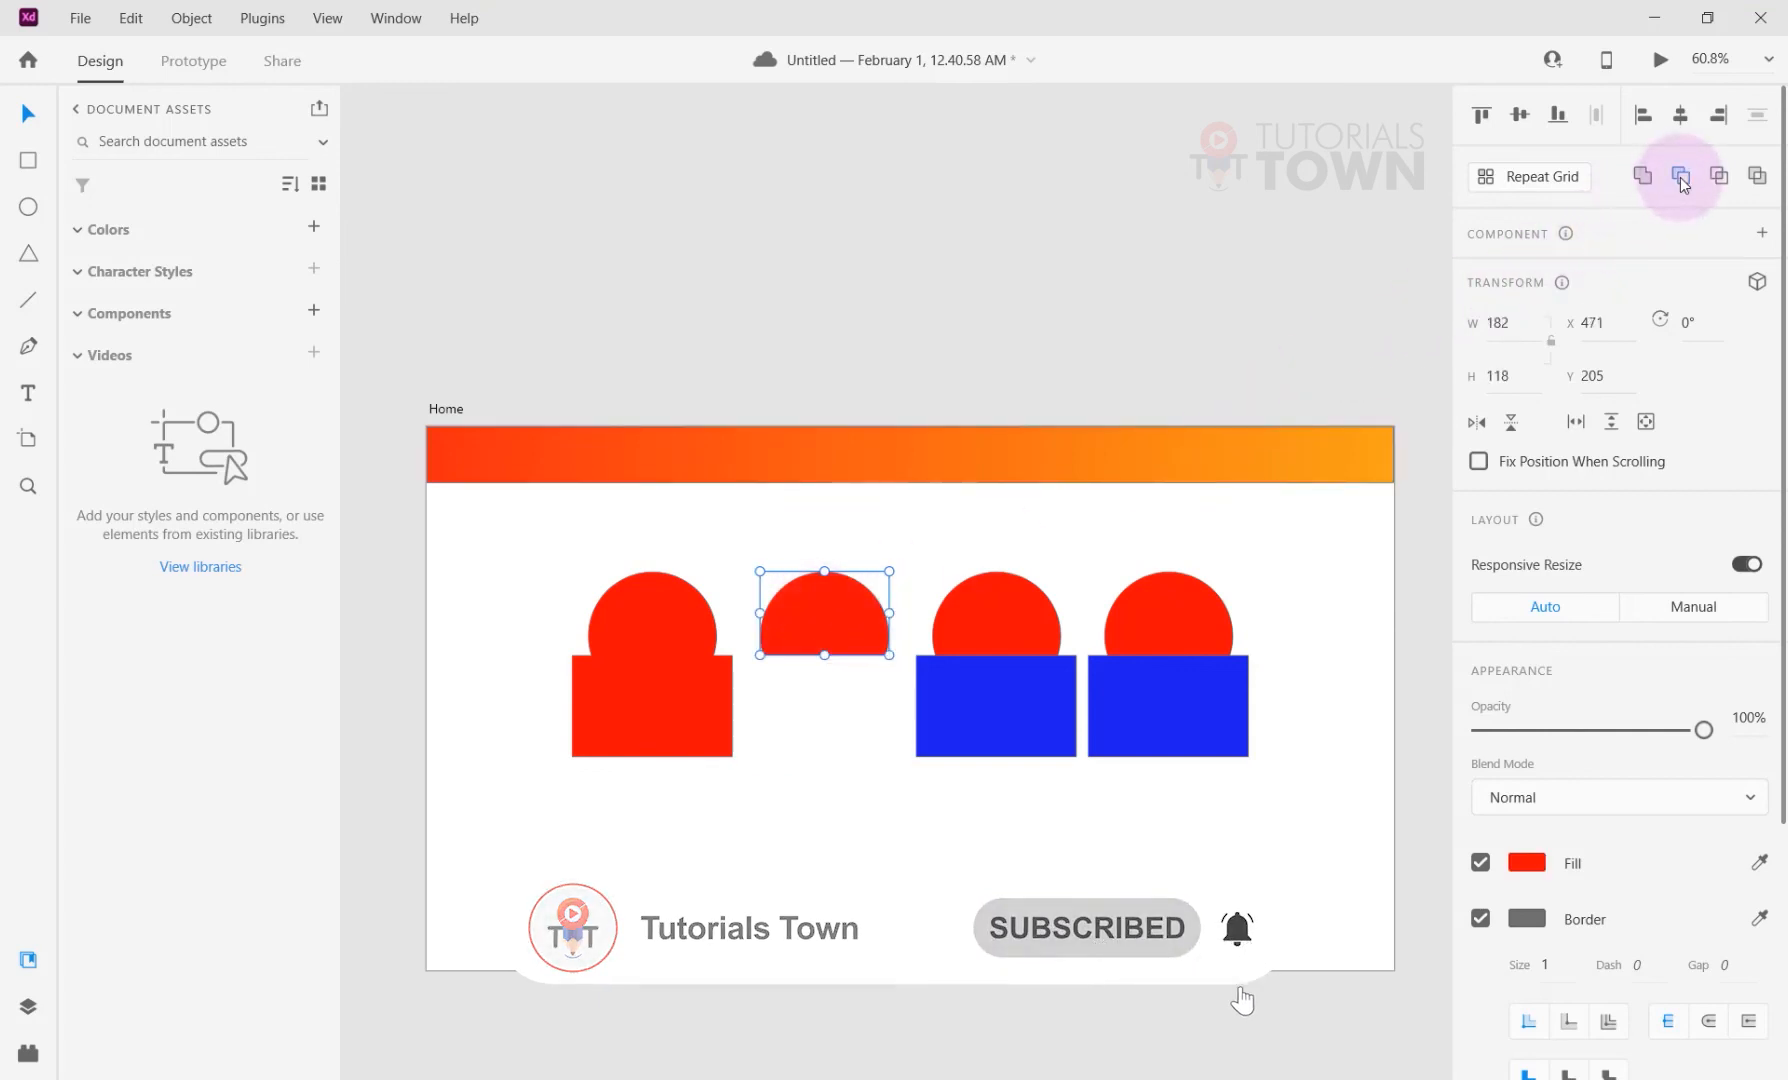
click(1065, 966)
Keep only the overlapping area of the third circle and rectangle pair with the Intersect boolean operation.
drag(928, 560, 1045, 790)
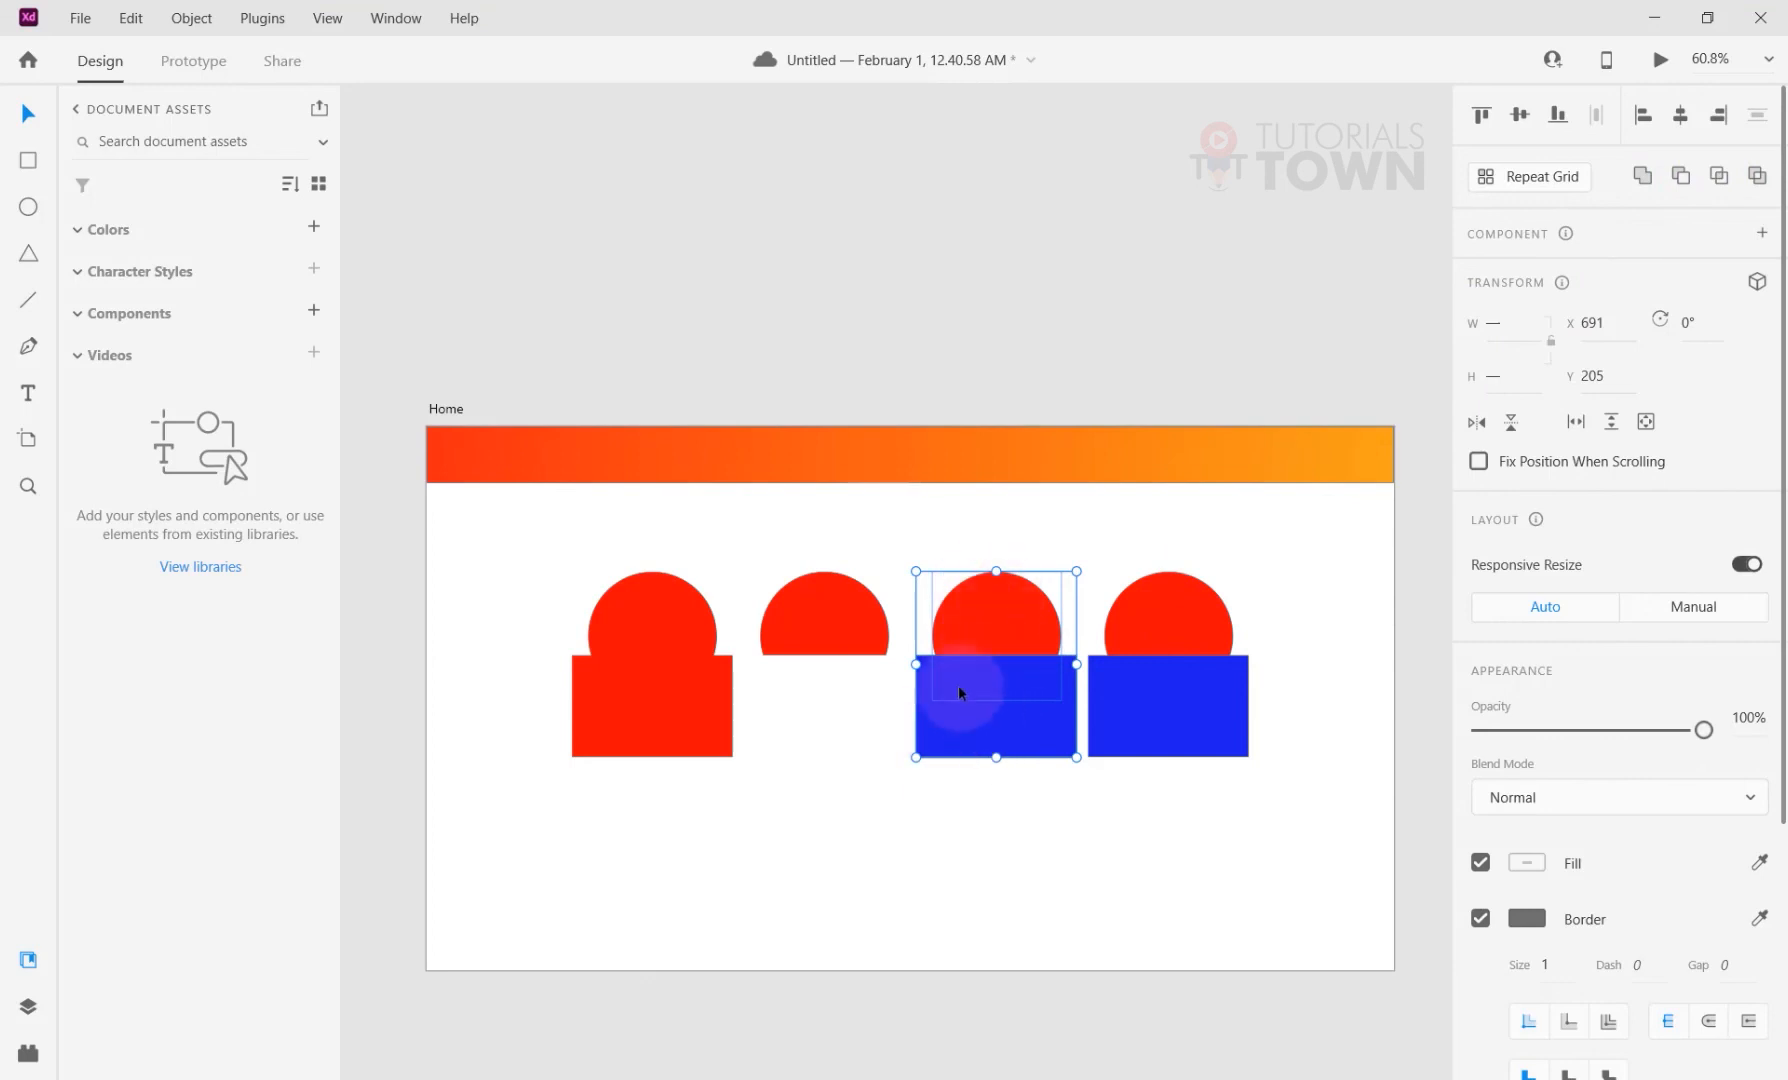
click(1718, 178)
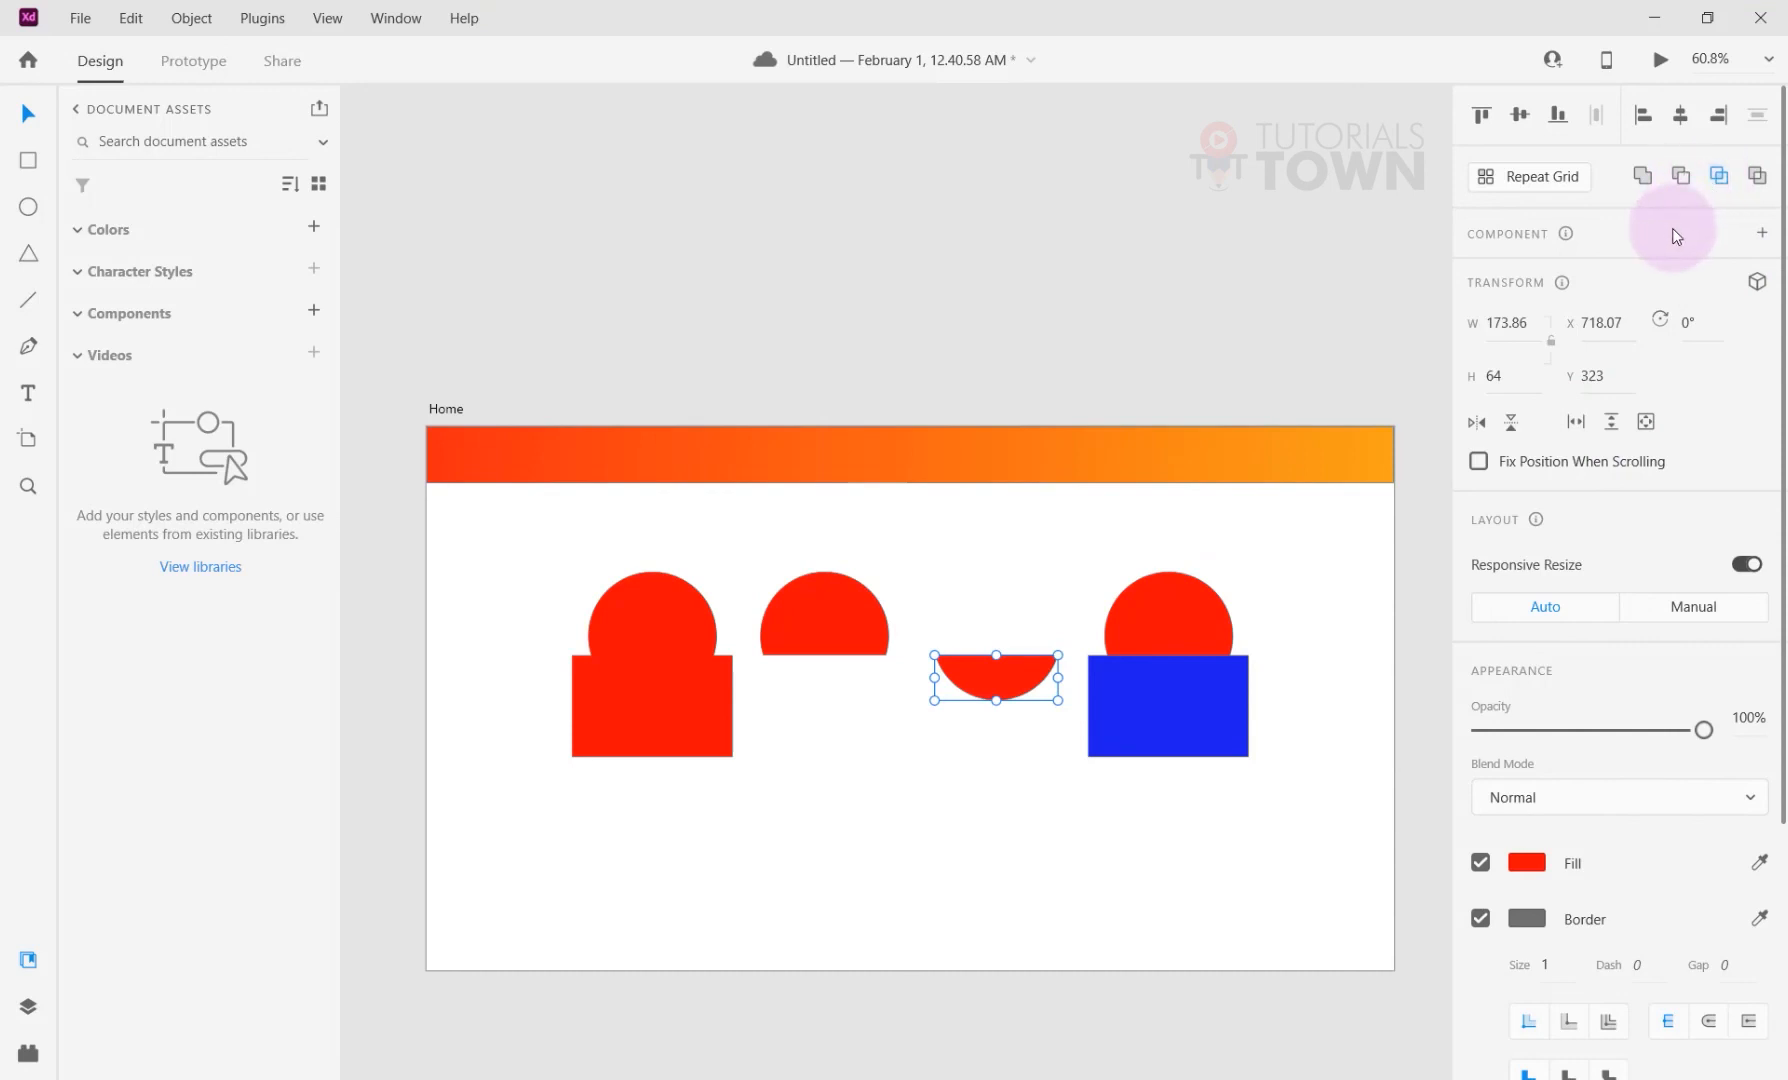
click(1269, 596)
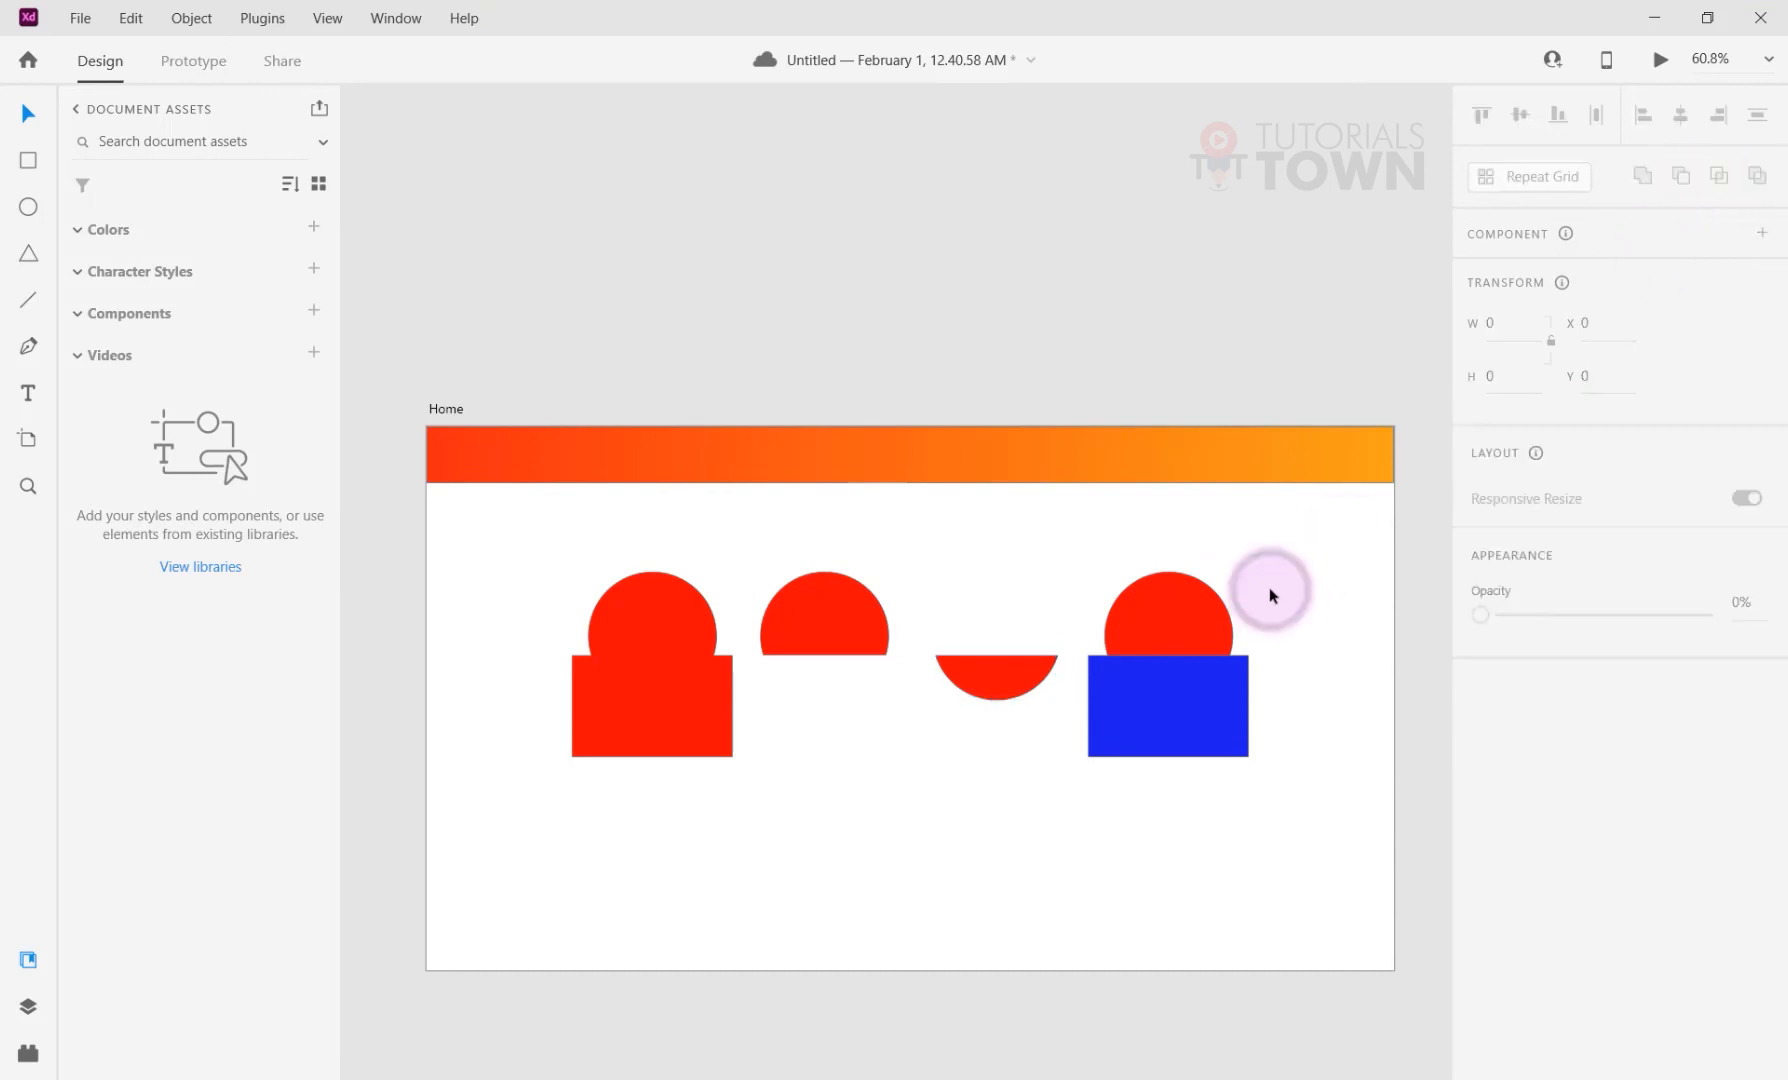
Save the document and apply the Exclude Overlap boolean operation to the fourth circle and rectangle pair.
drag(1280, 562, 1066, 703)
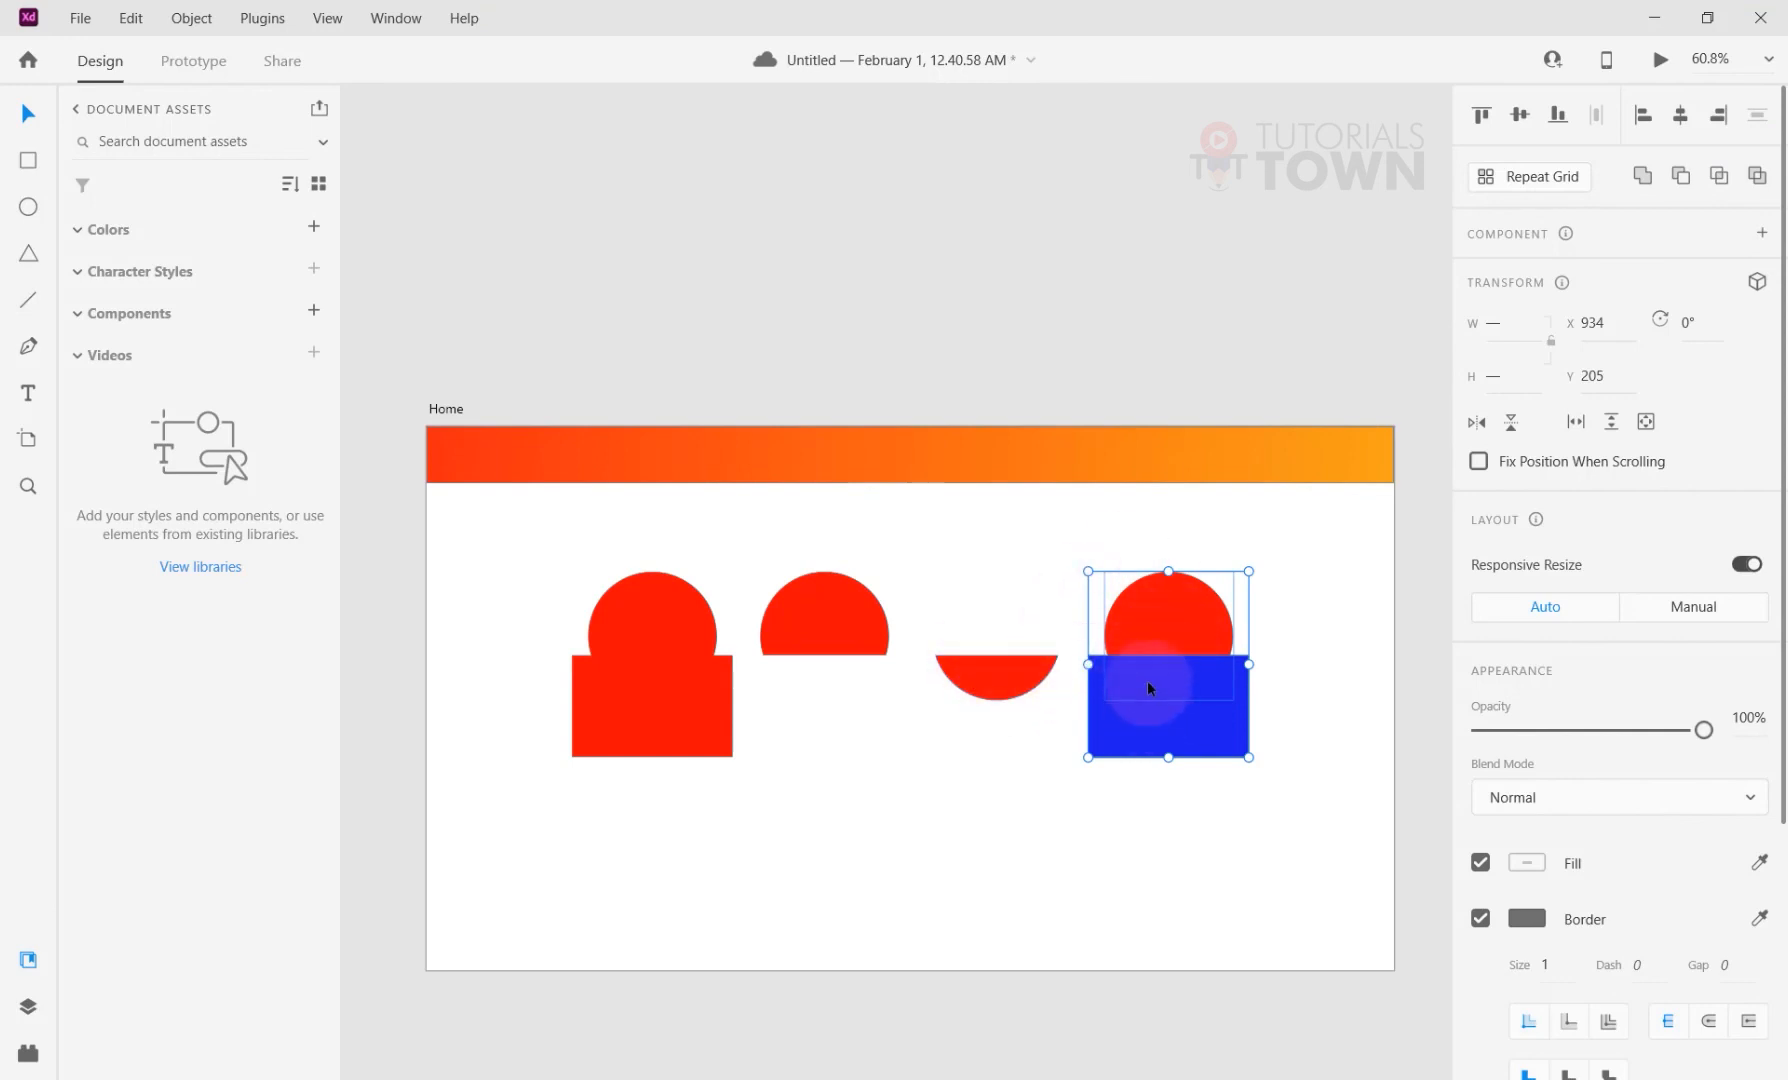
key(ctrl+s)
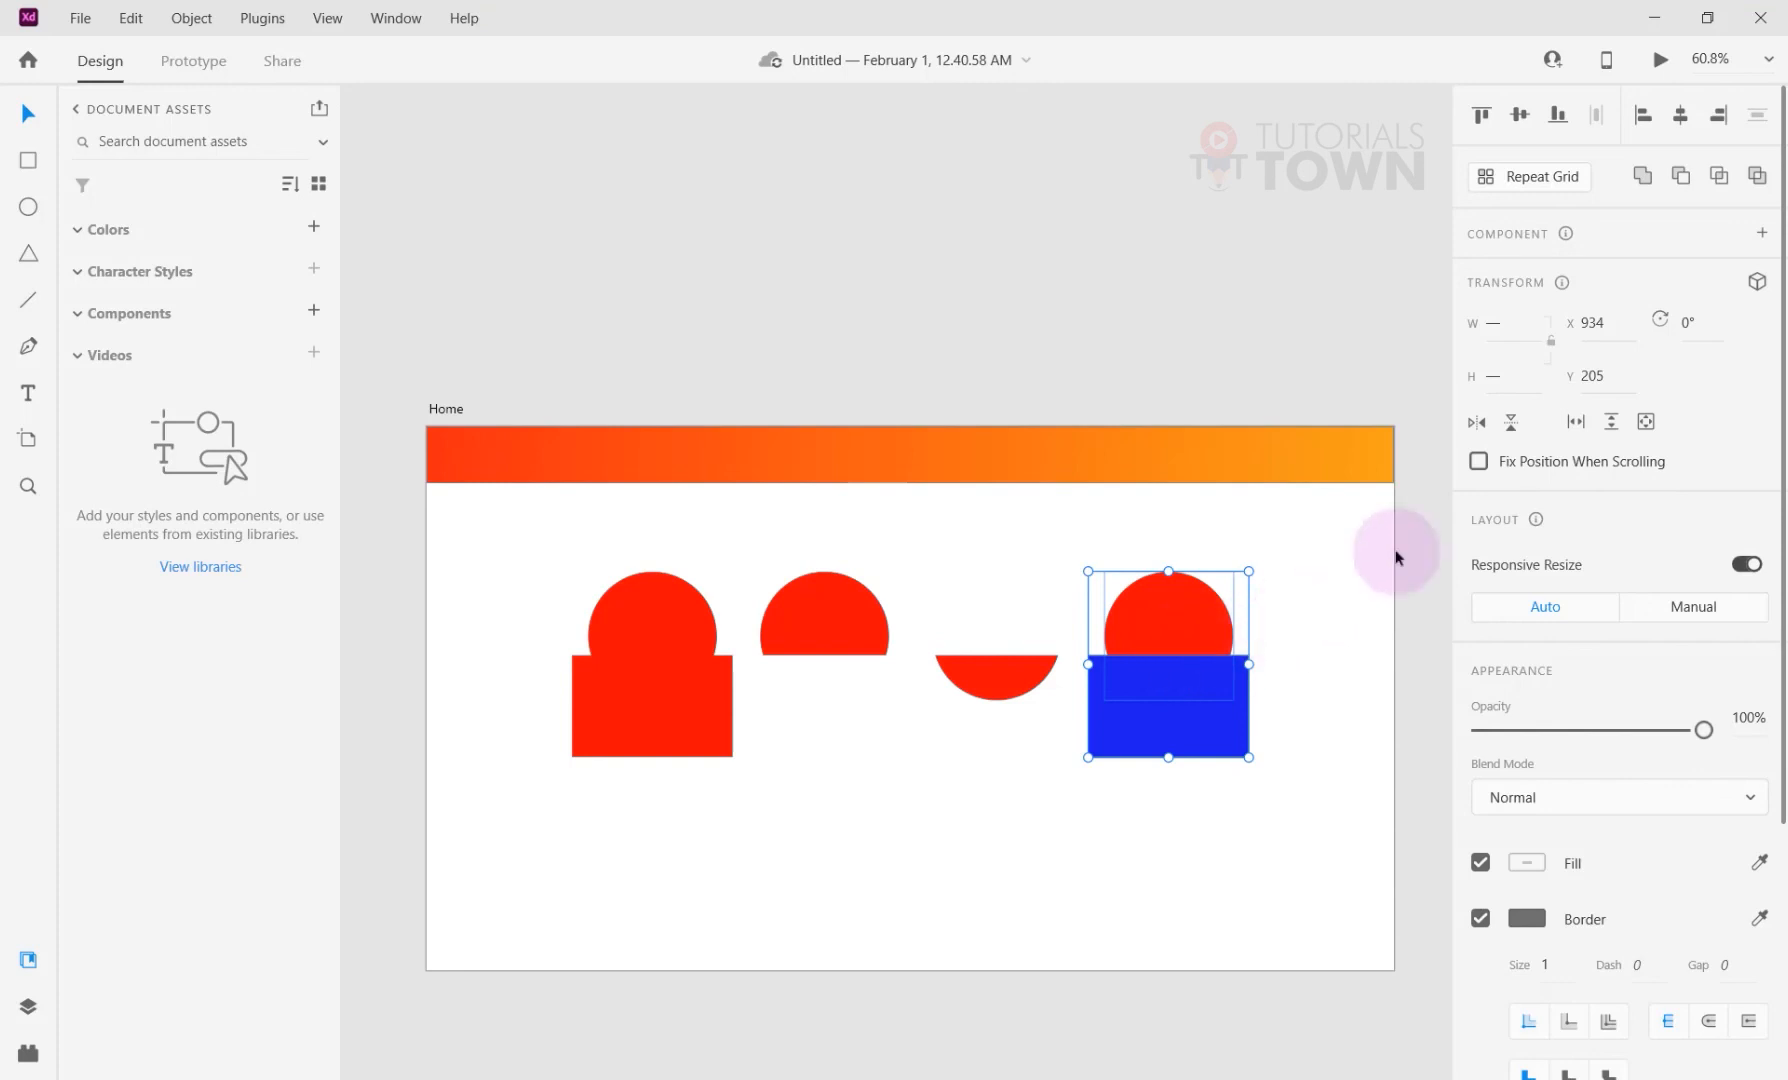
click(1757, 176)
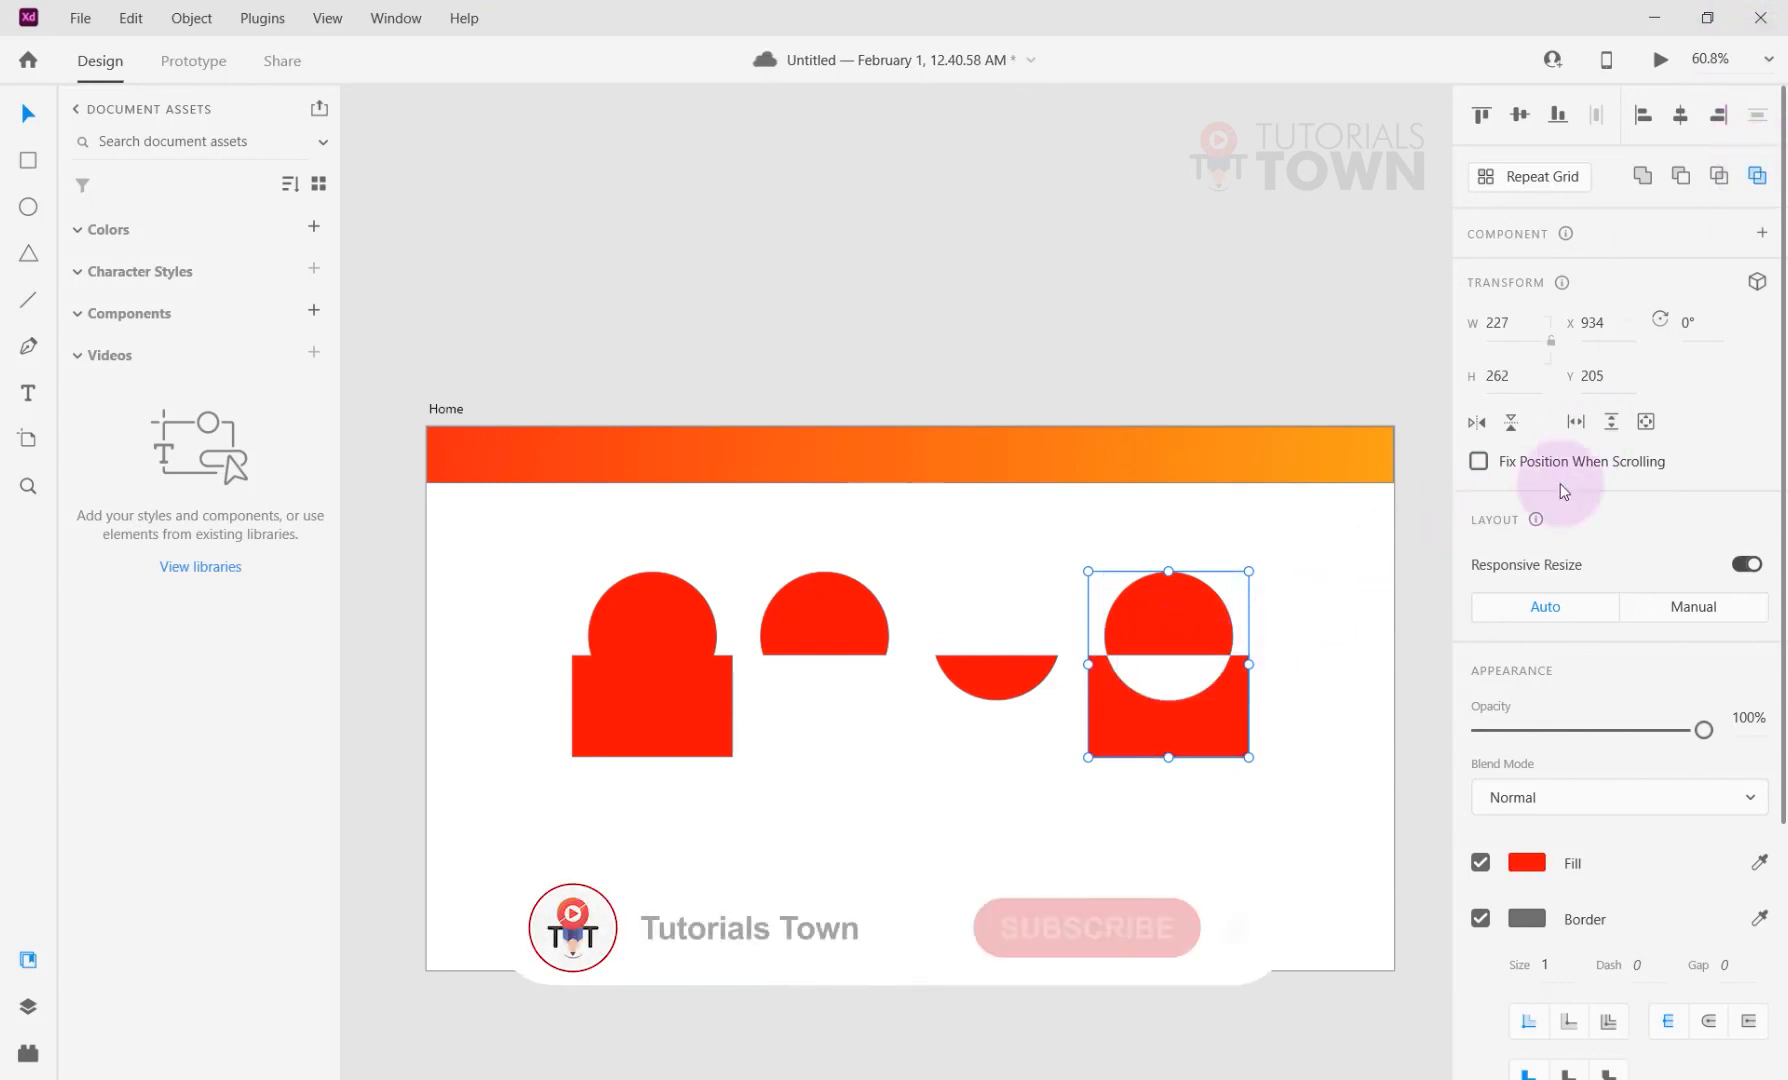
click(1407, 625)
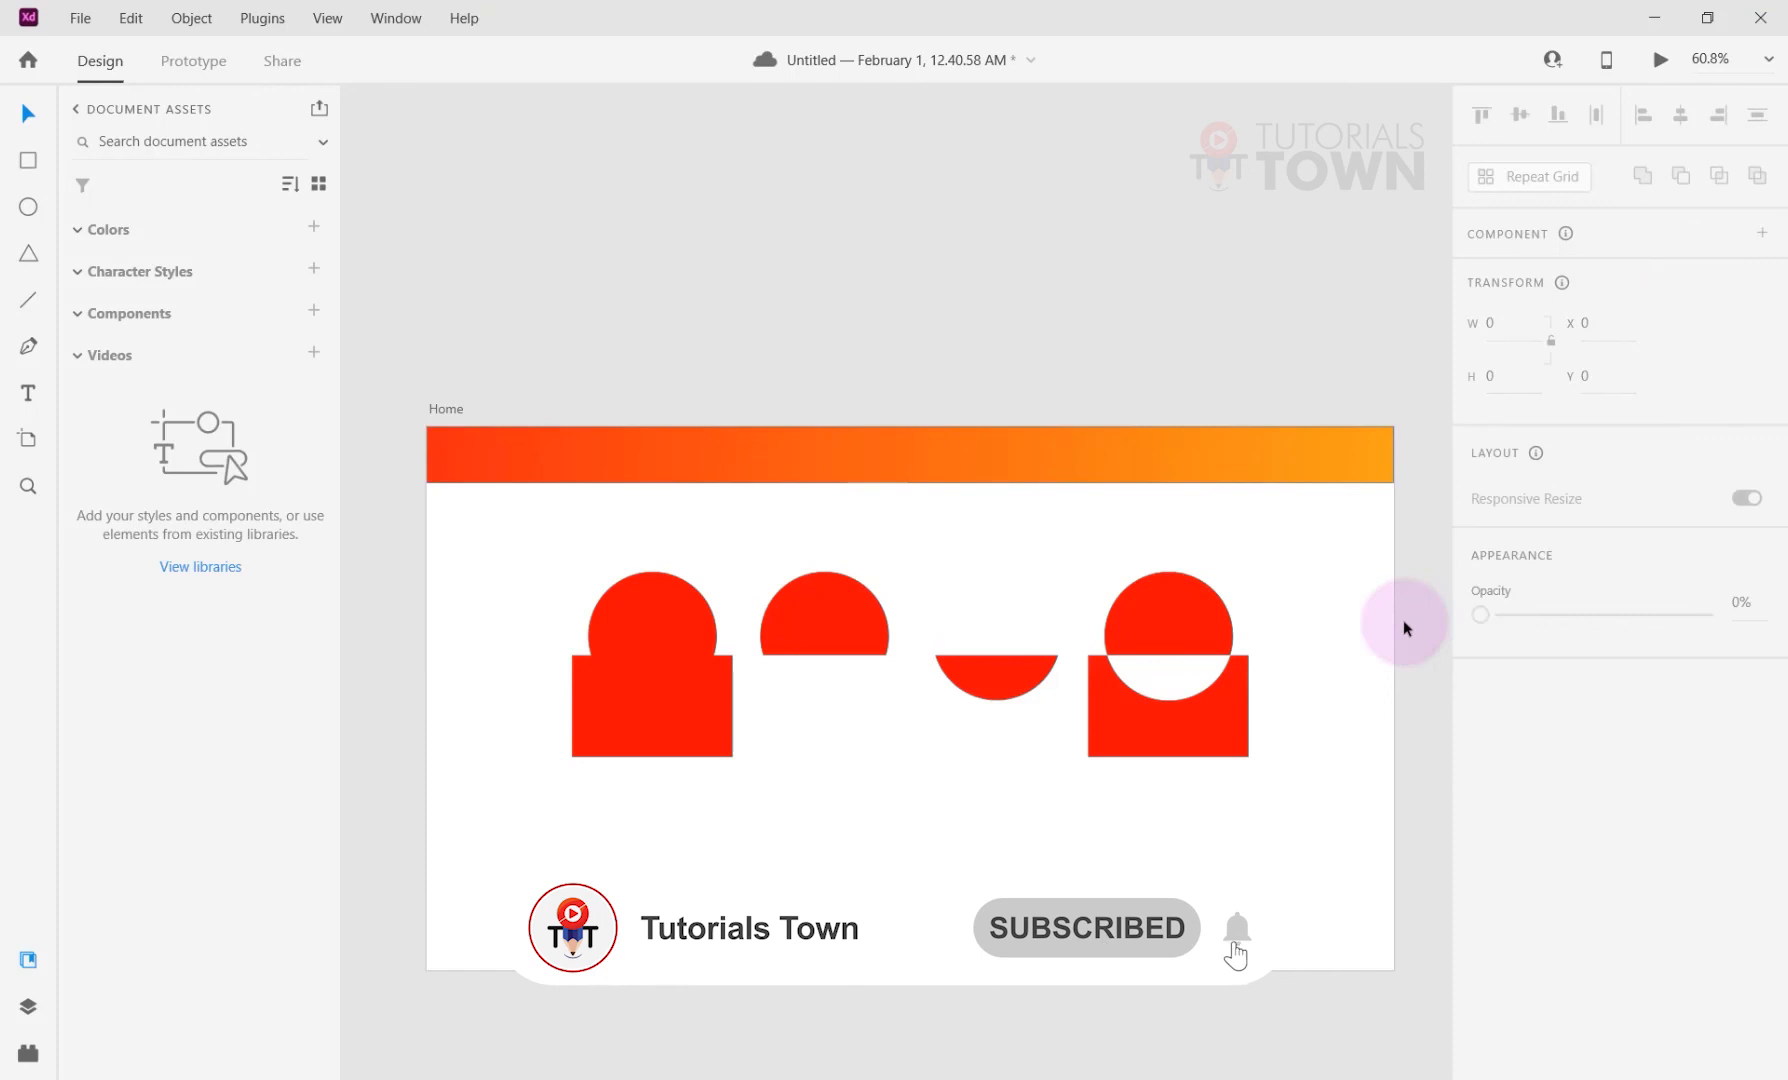